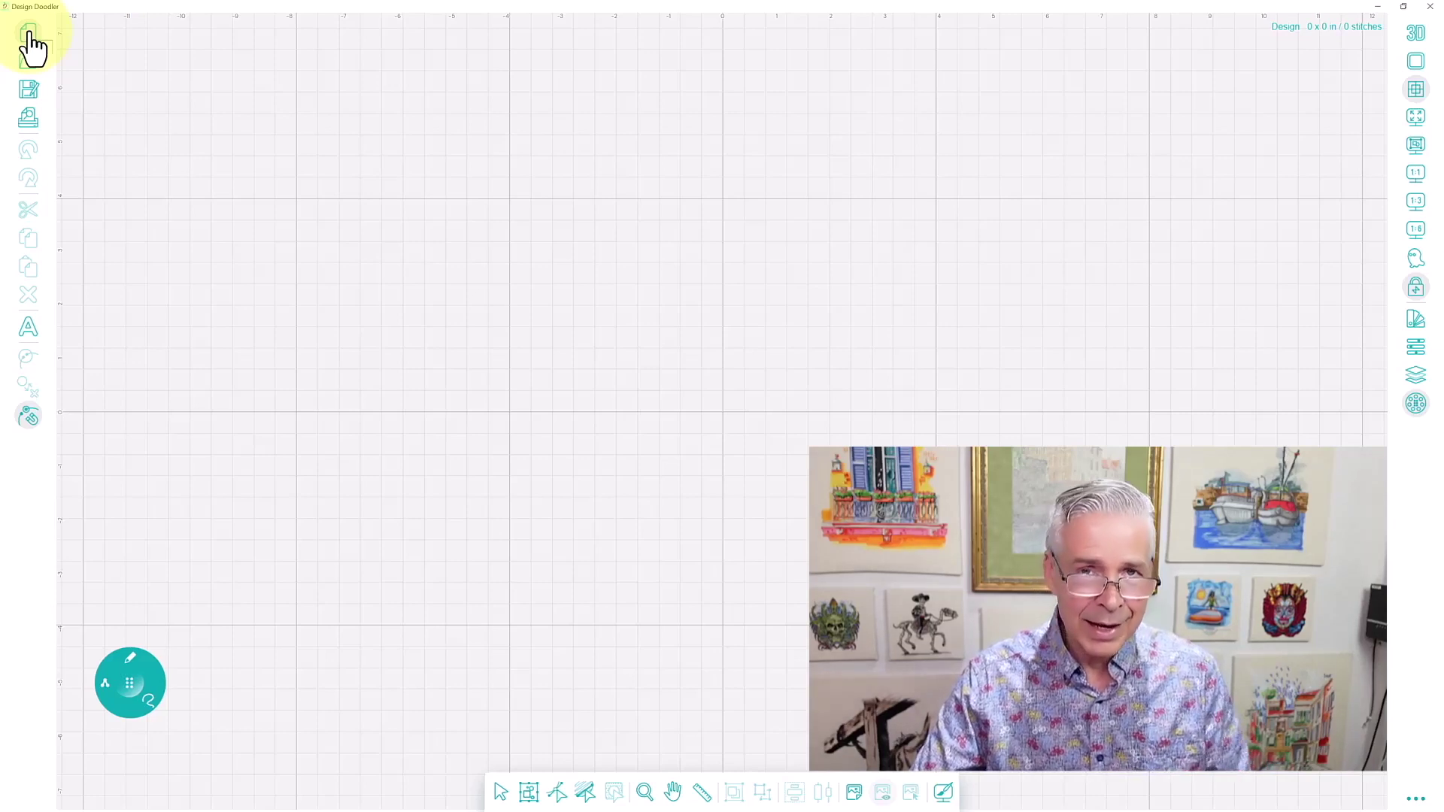
- Review the file types supported for opening a design, and leave without opening a file
left_click(29, 69)
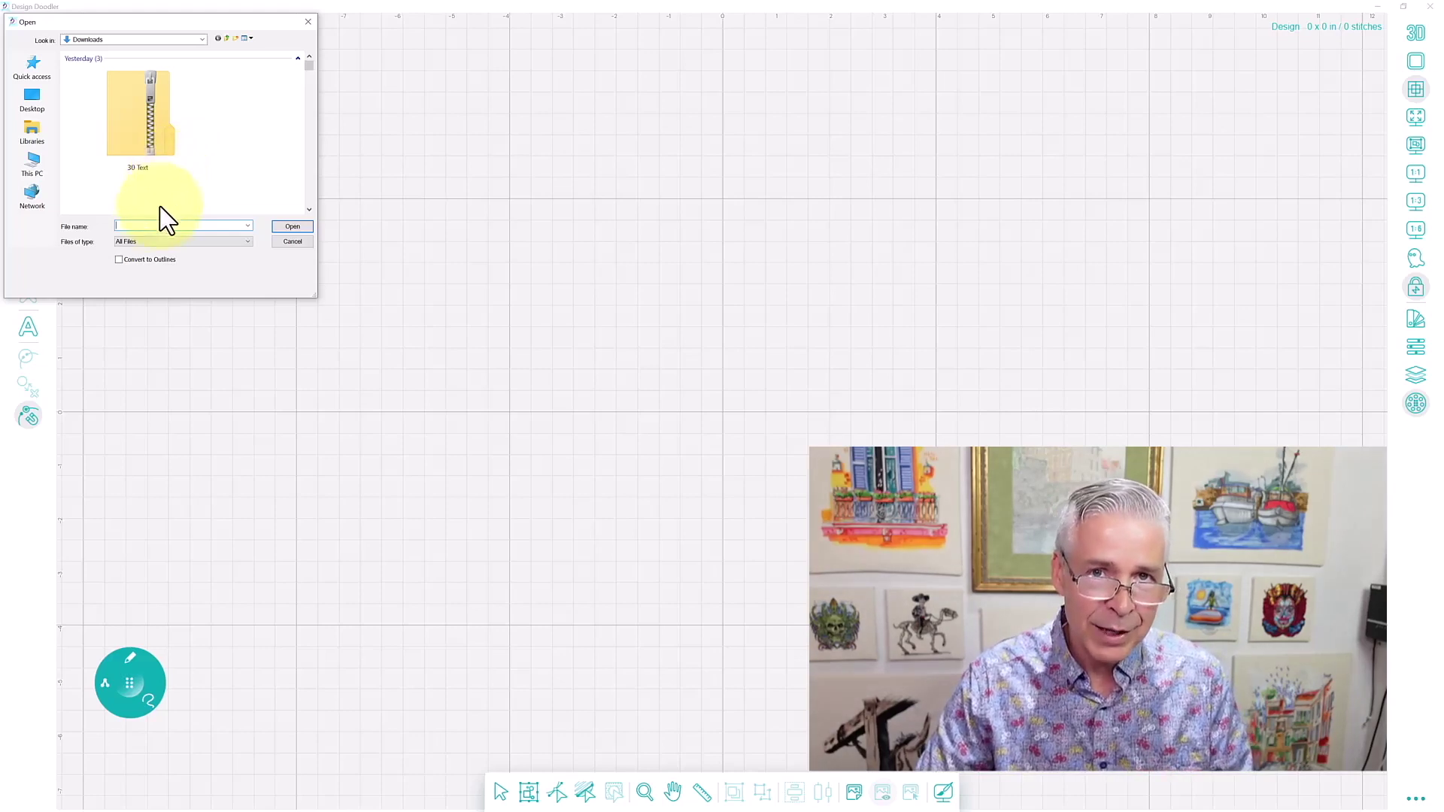
left_click(144, 242)
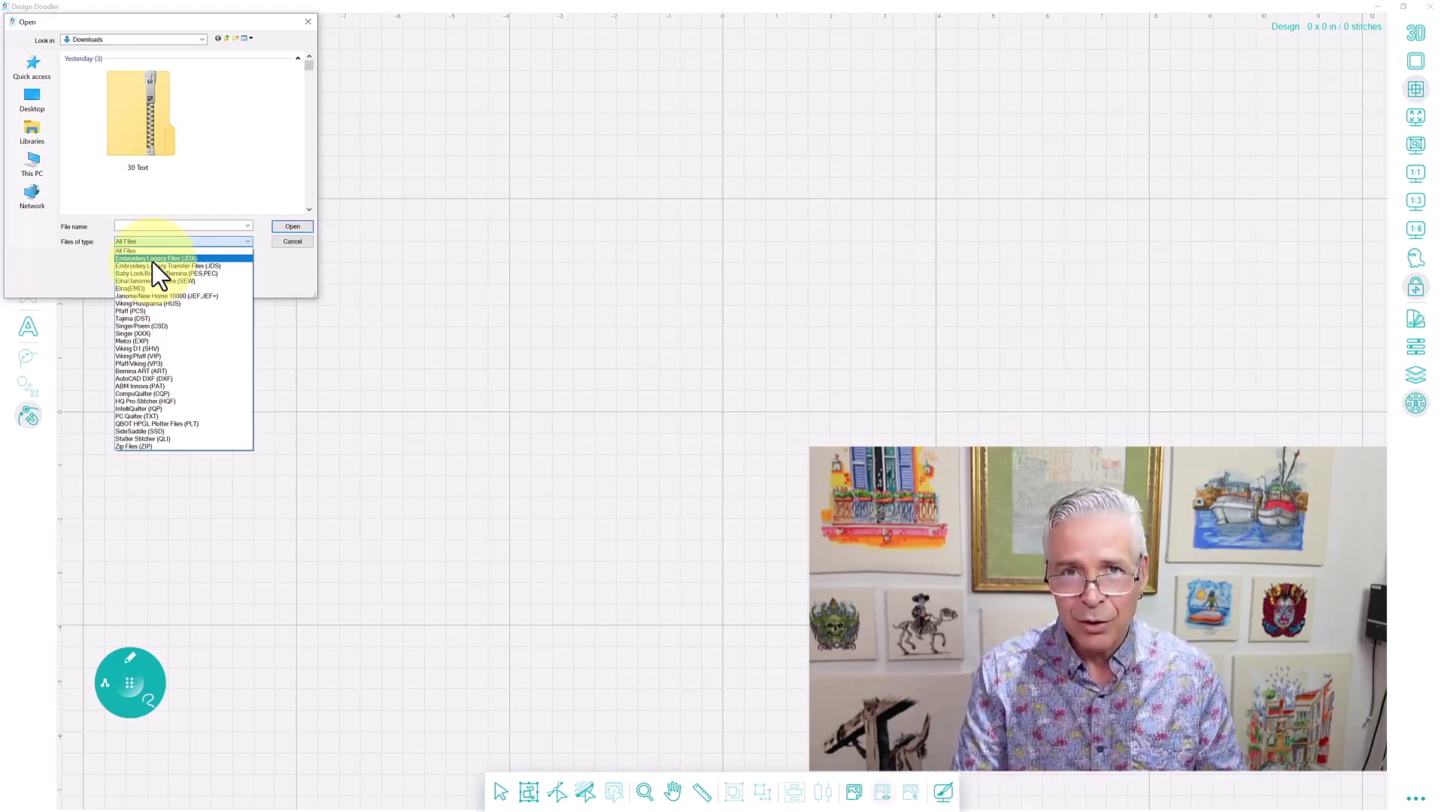
left_click(155, 260)
left_click(291, 241)
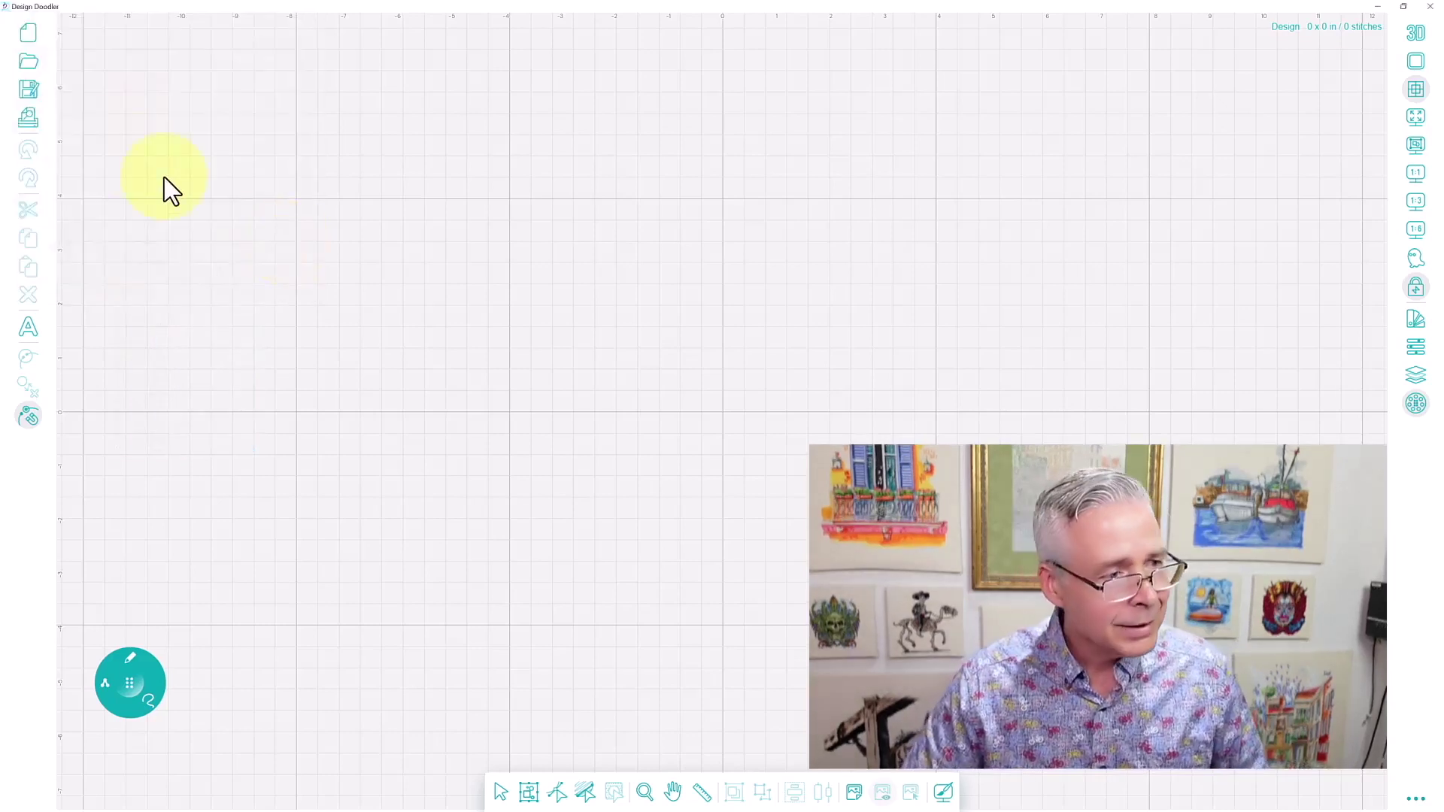
- Examine the print preview of the blank design and its print settings
left_click(33, 120)
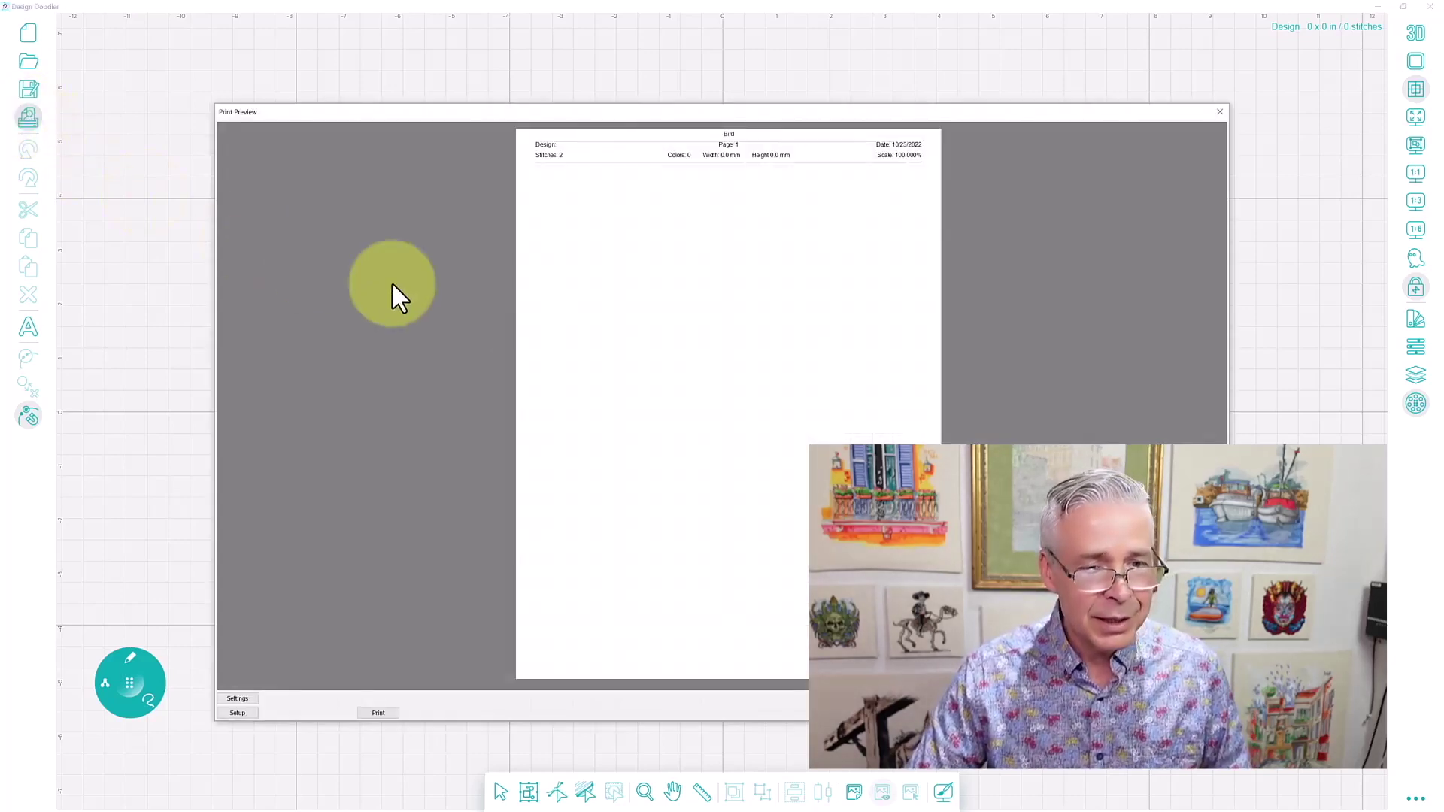
left_click(237, 698)
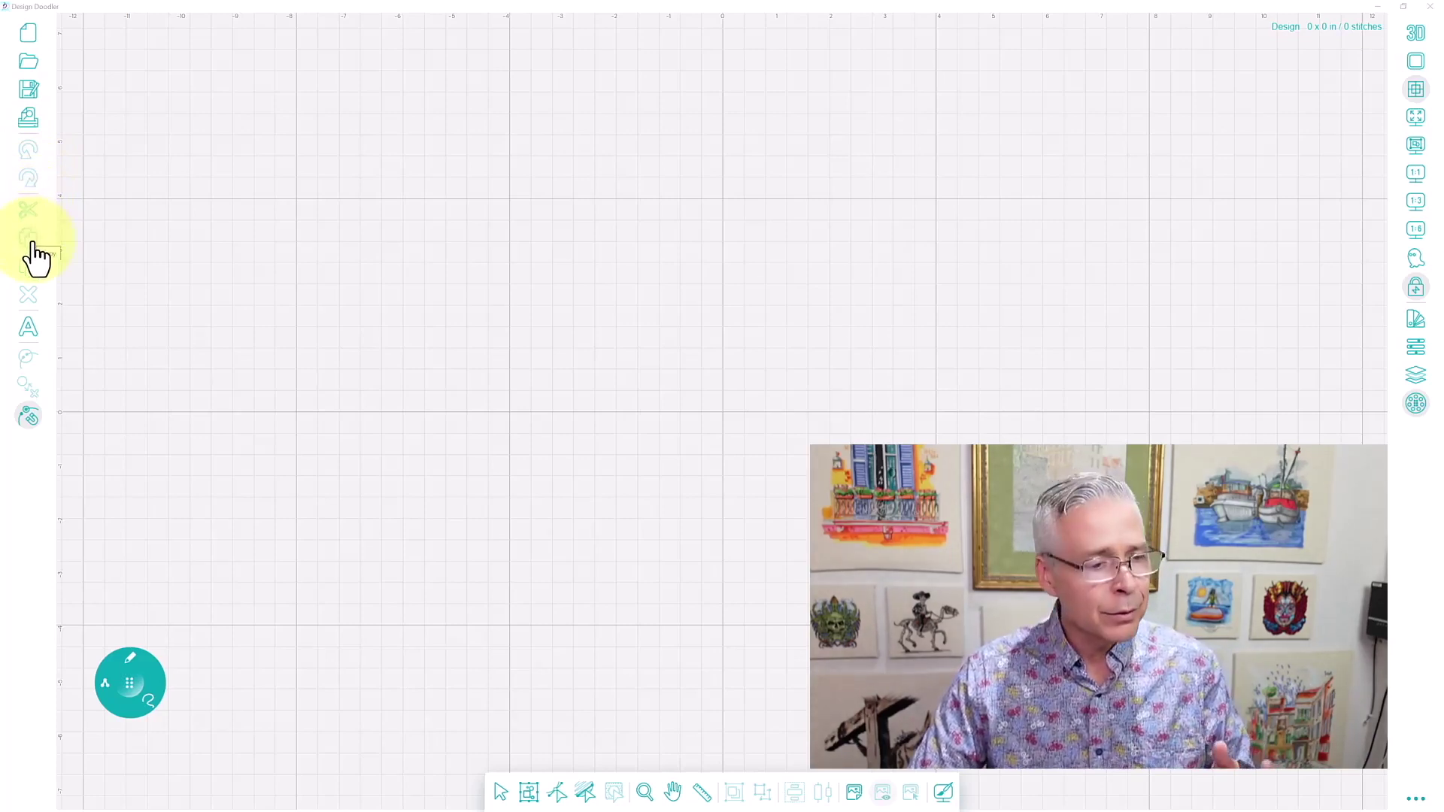
- Add the default "Text" lettering to the workspace and scale it down proportionally to about 2.11 x 0.76 in
left_click(29, 331)
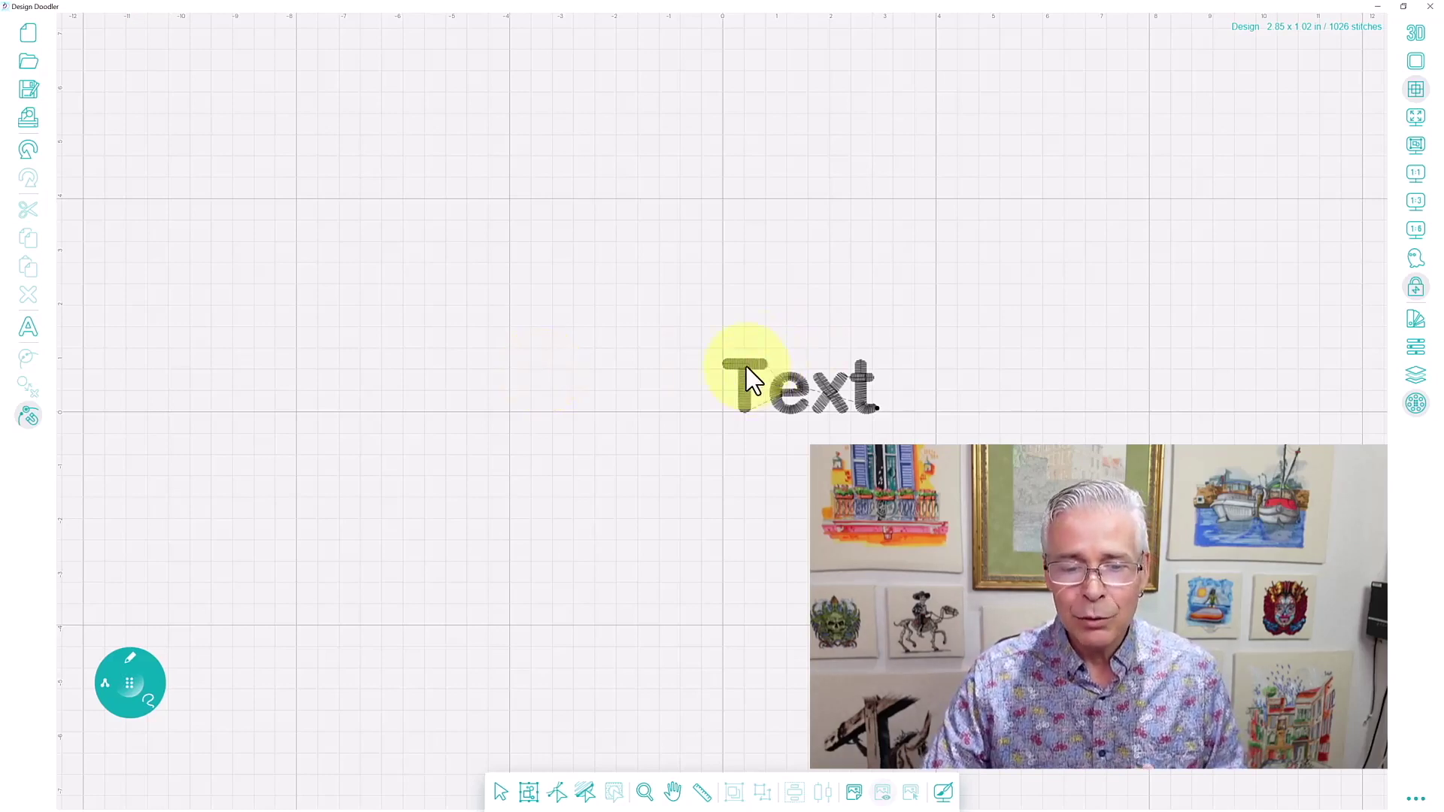
left_click(499, 791)
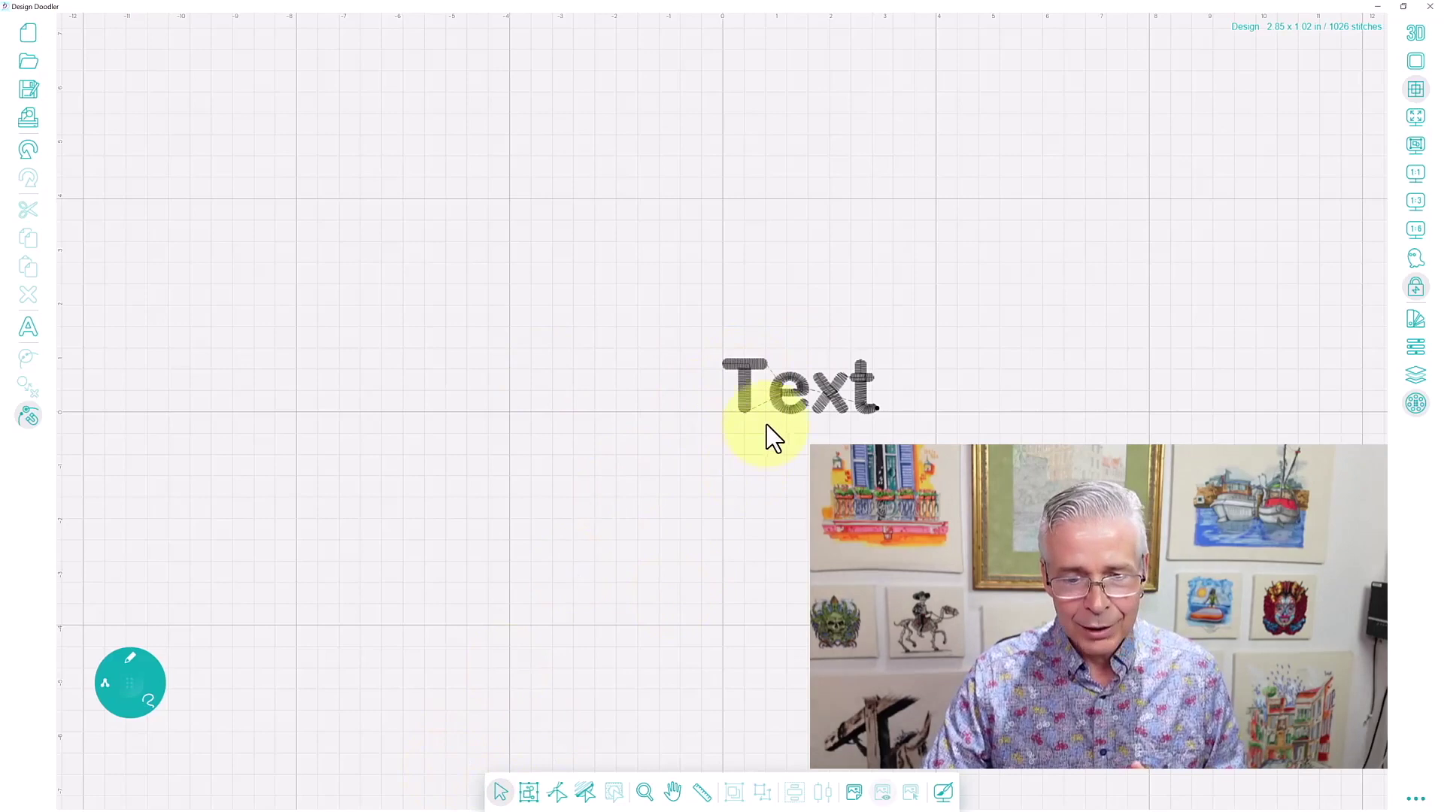
left_click(748, 399)
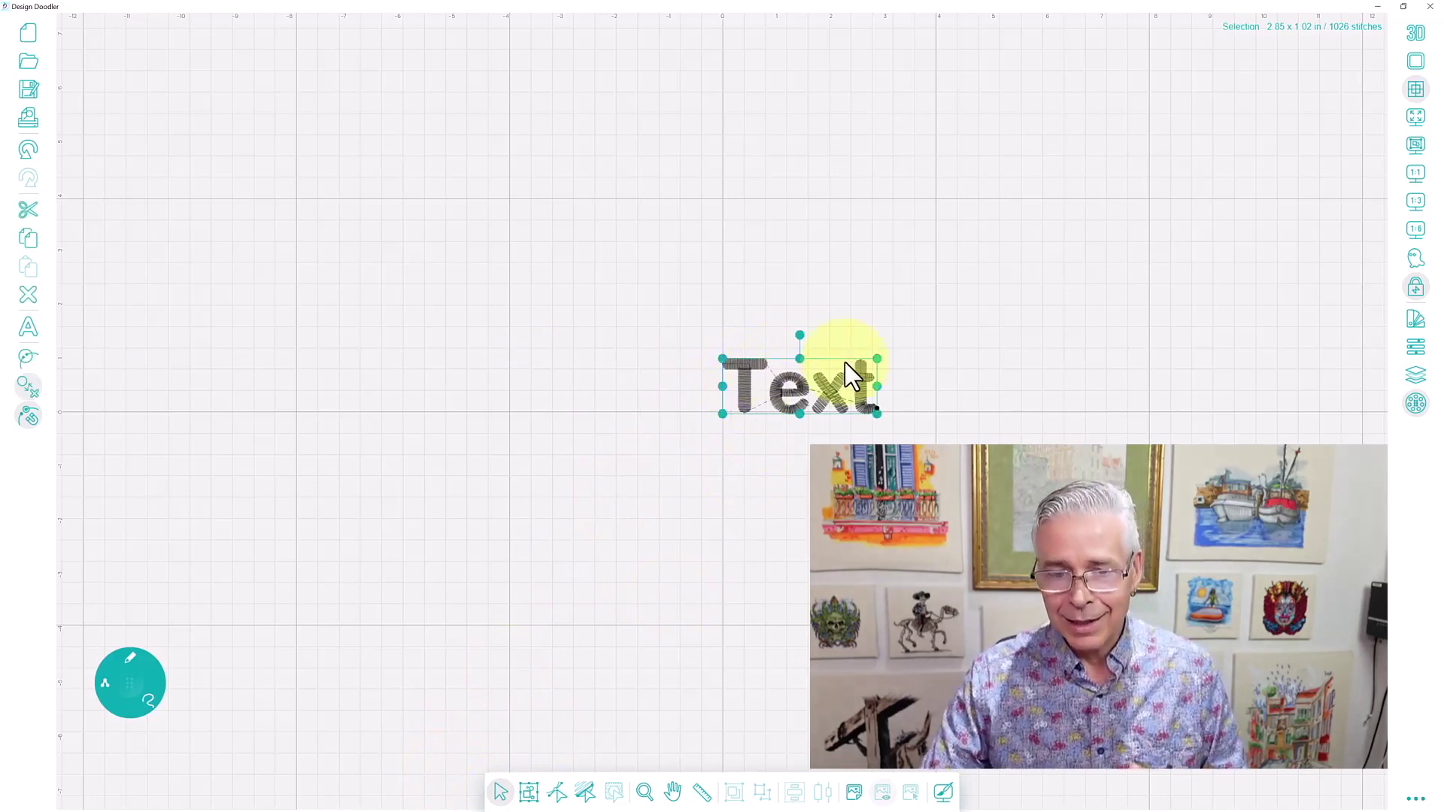
left_click_drag(874, 360, 838, 386)
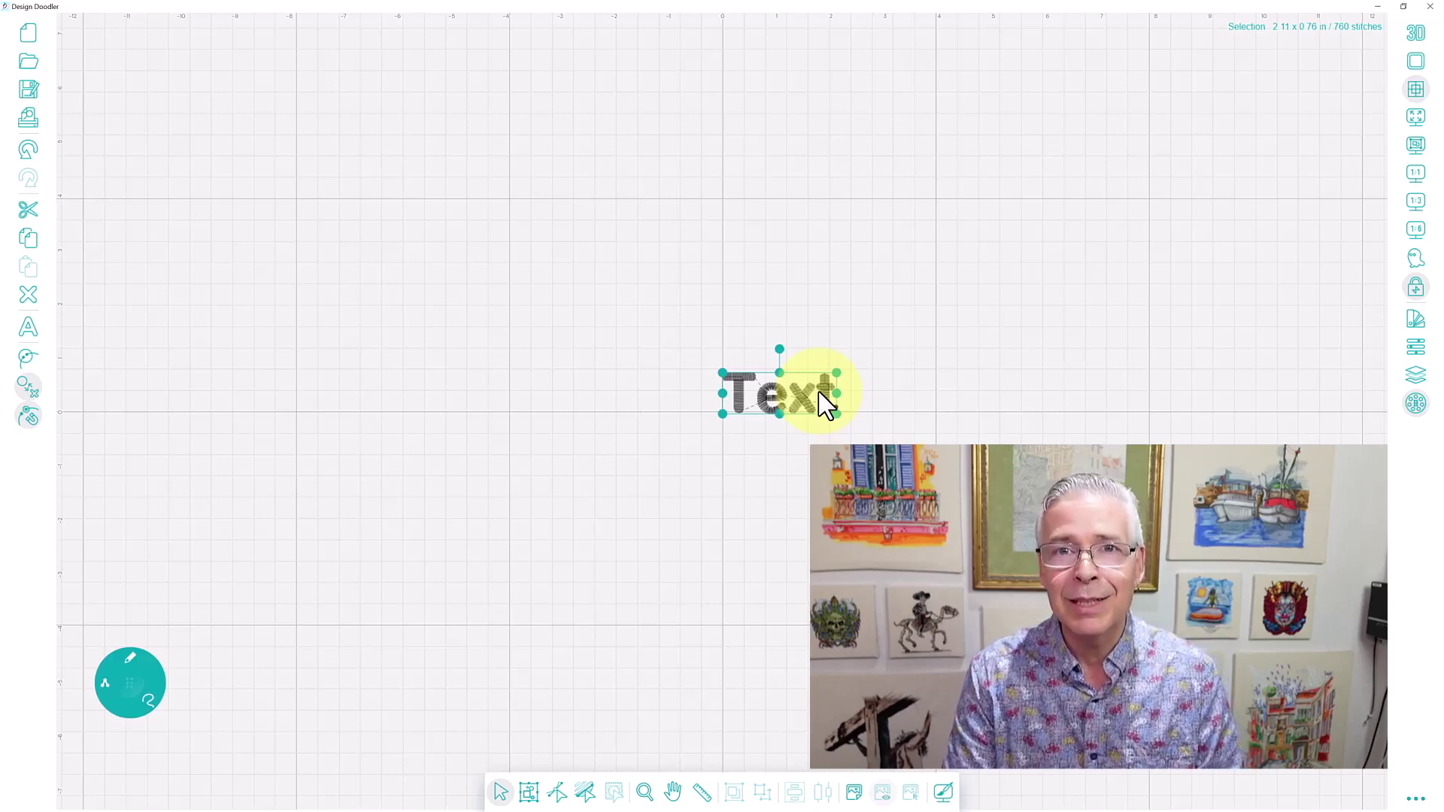
left_click(435, 97)
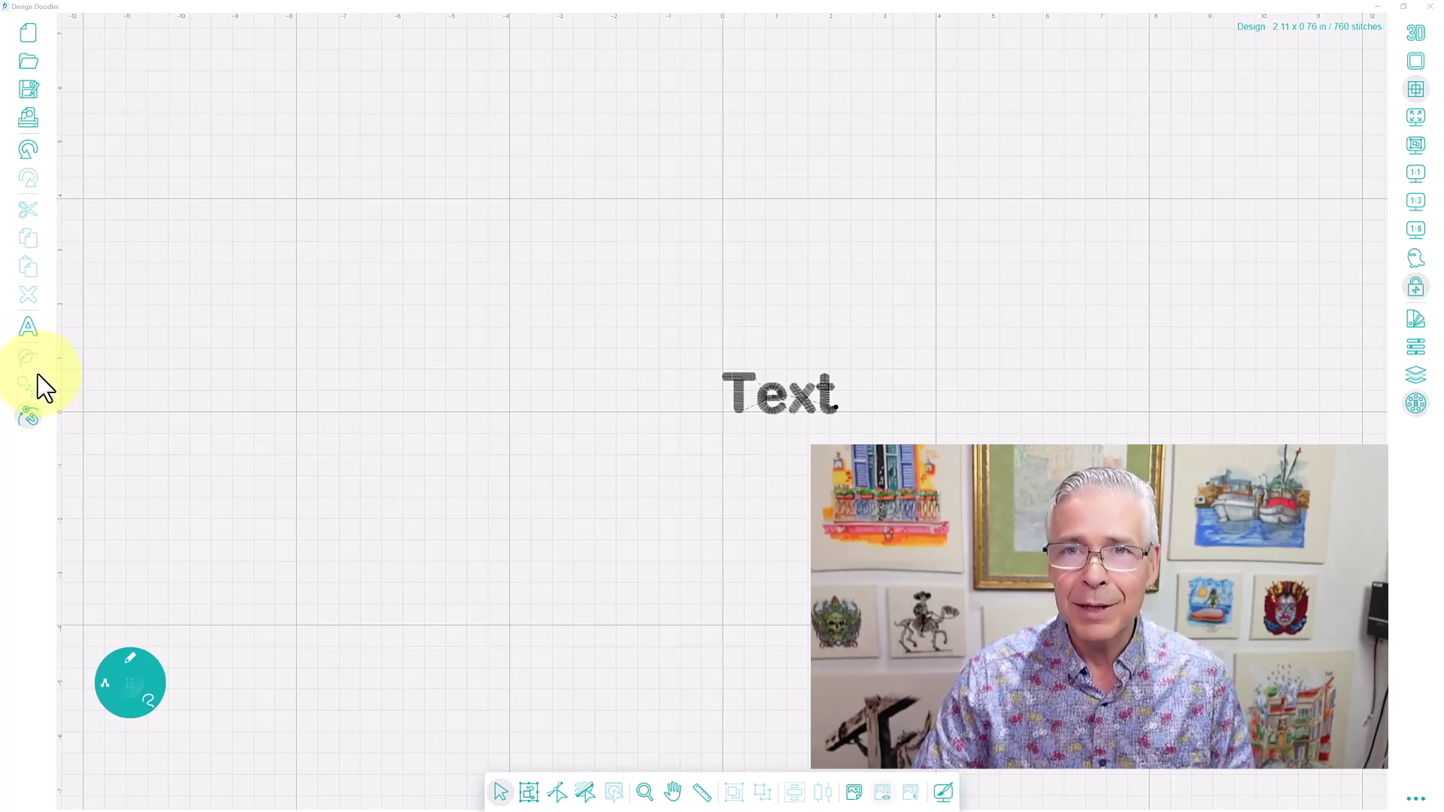
- Check how the 3D preview, the hoop and the grid display look with the lettering, restoring each original setting
left_click(1415, 35)
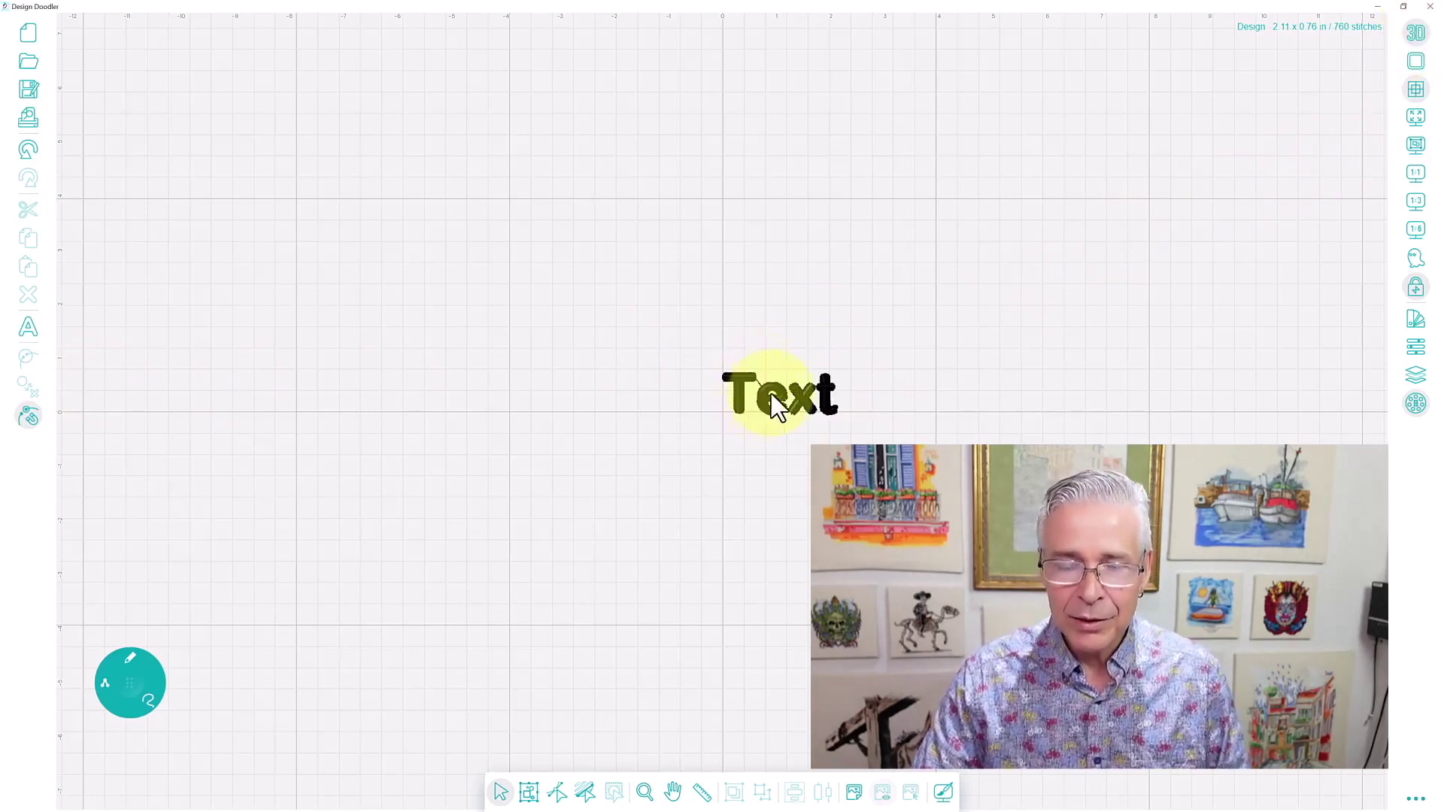
left_click(1416, 35)
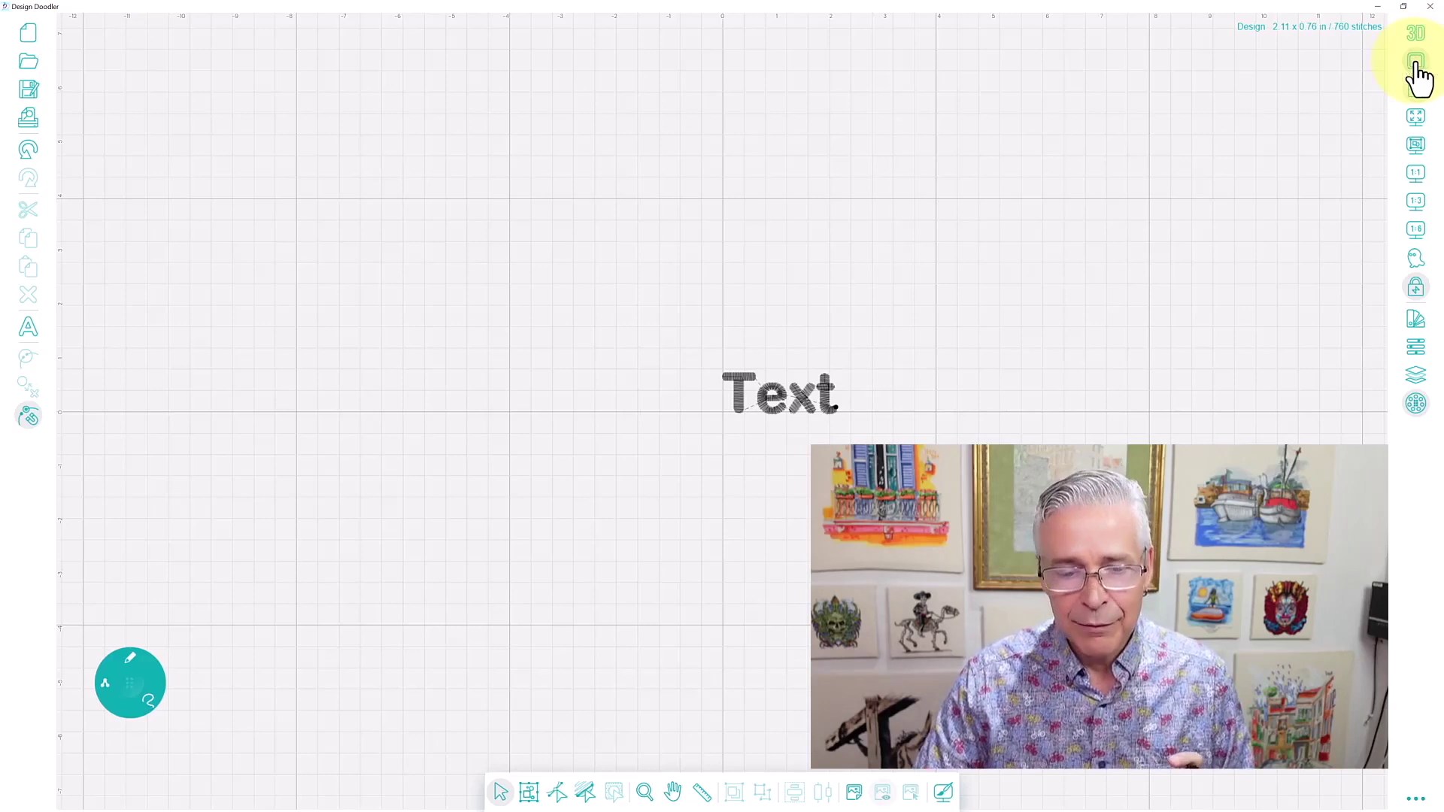
left_click(1415, 66)
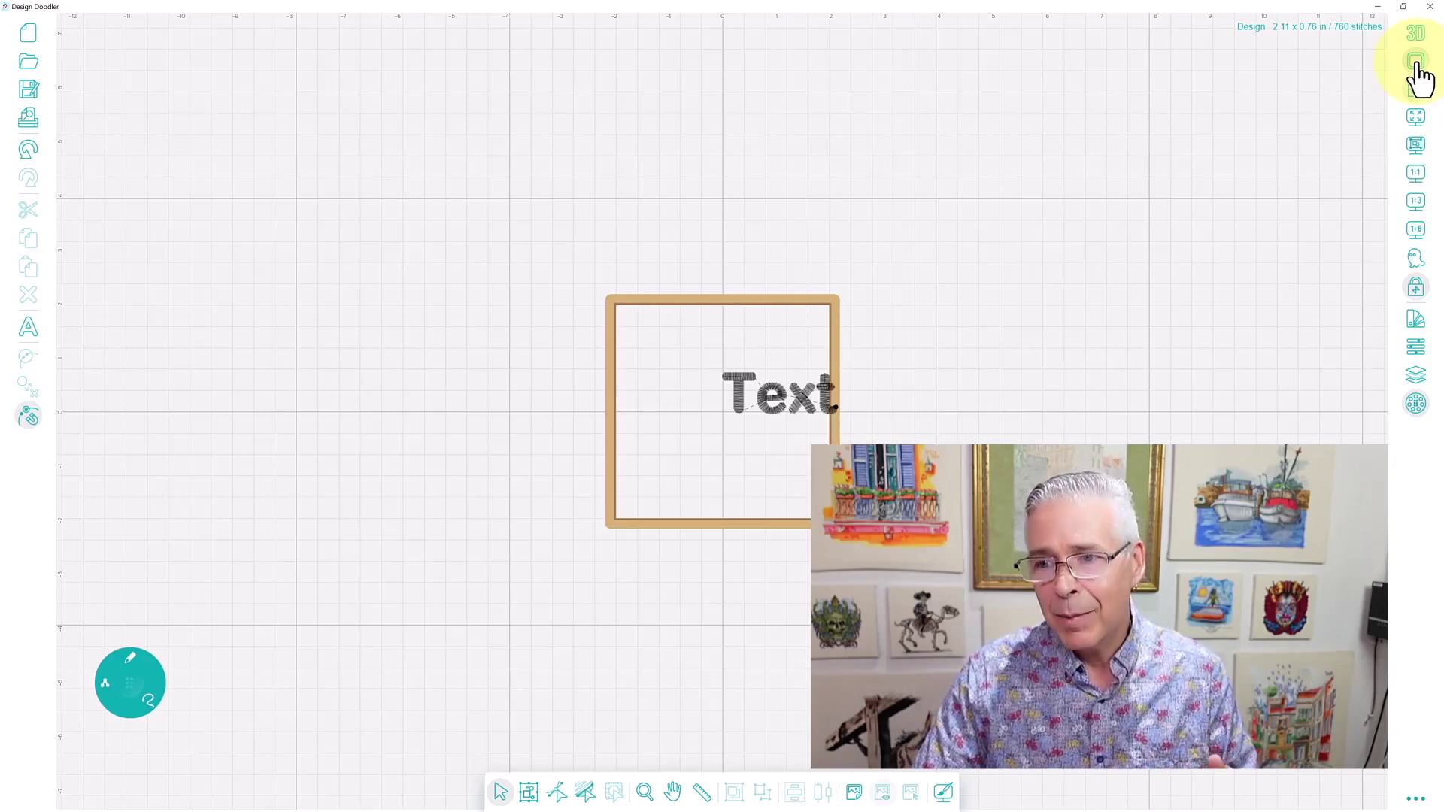
left_click(1414, 65)
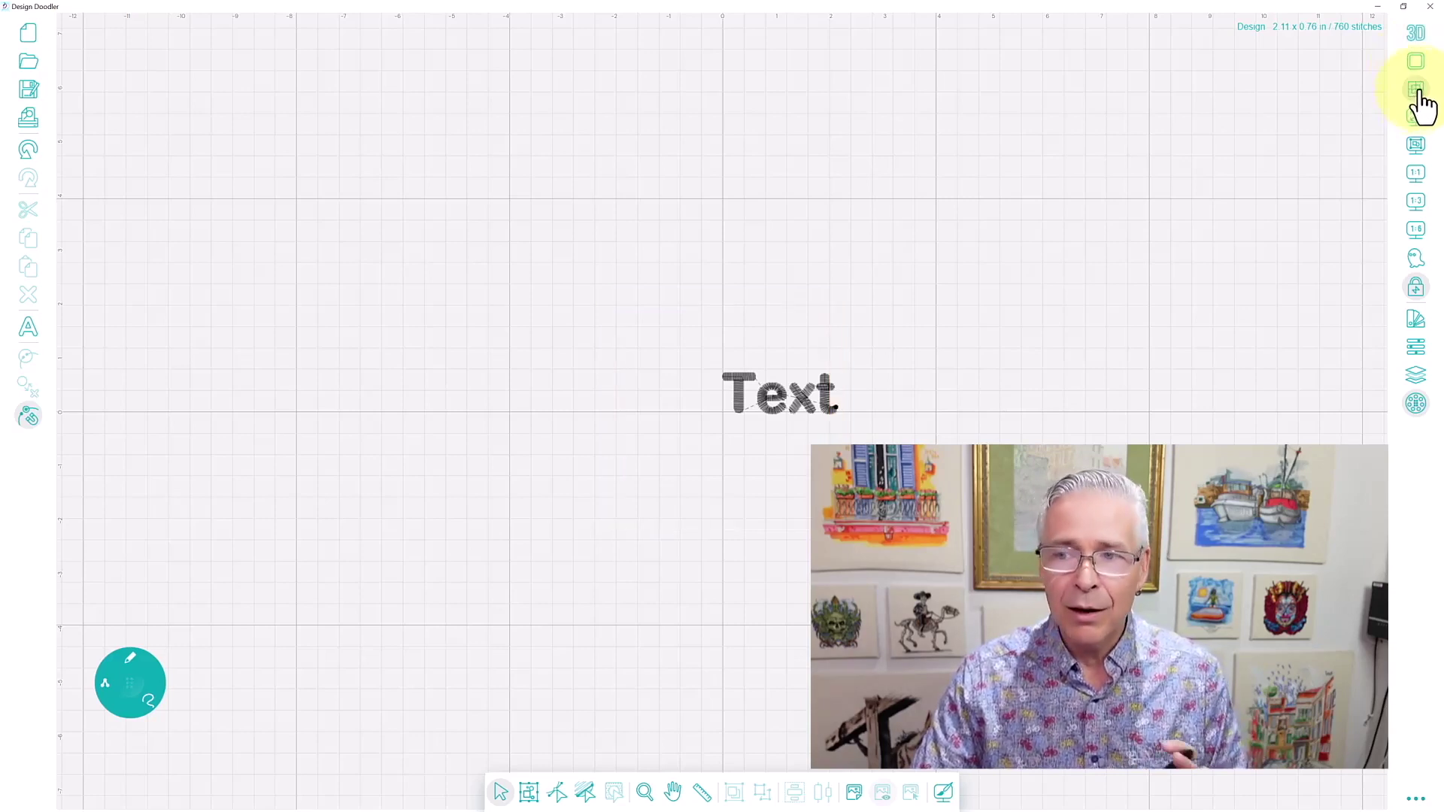
left_click(1416, 89)
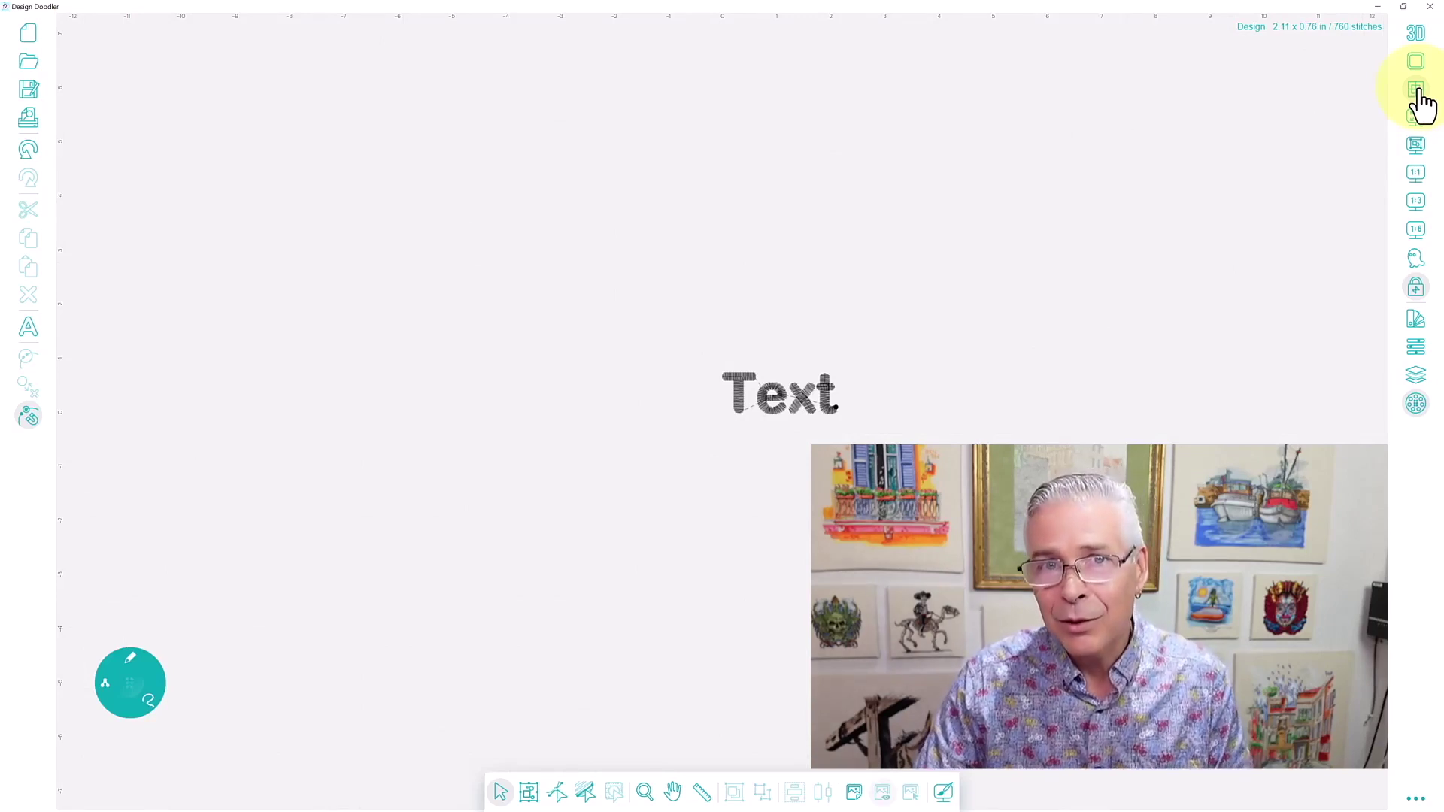
left_click(1416, 91)
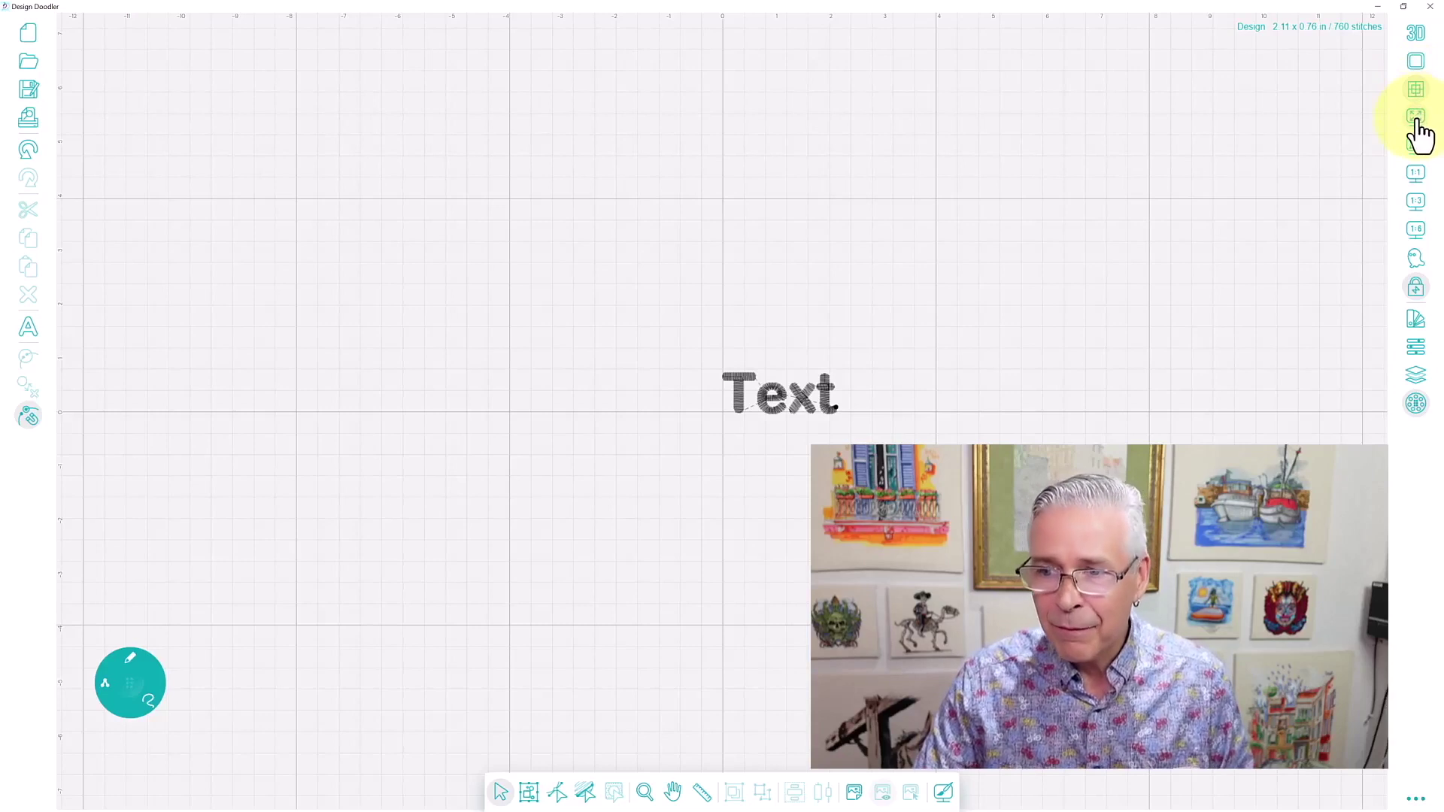
- Compare the lettering at fit-to-window, 1:1, 1:3 and 1:6 magnification
left_click(1416, 118)
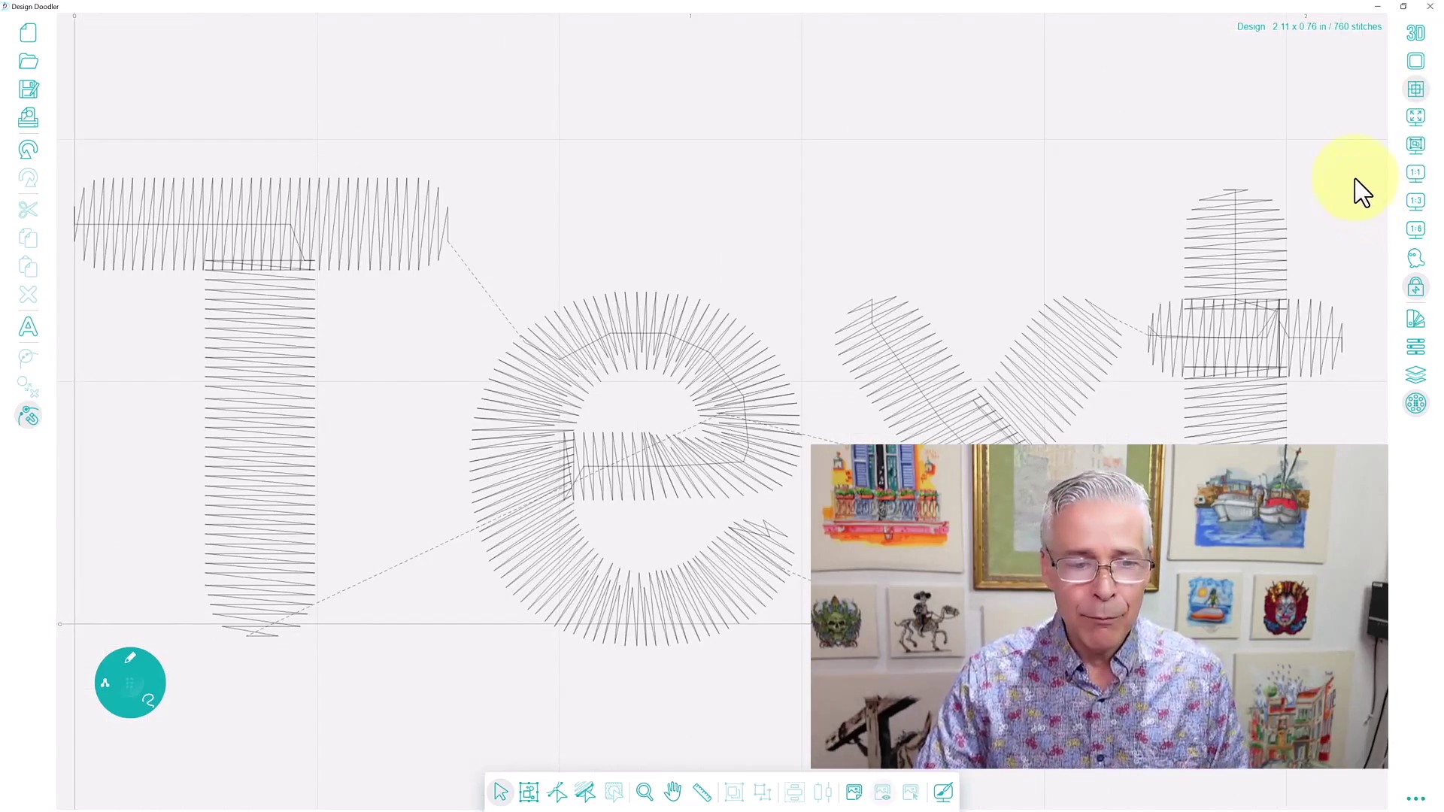
left_click(1414, 176)
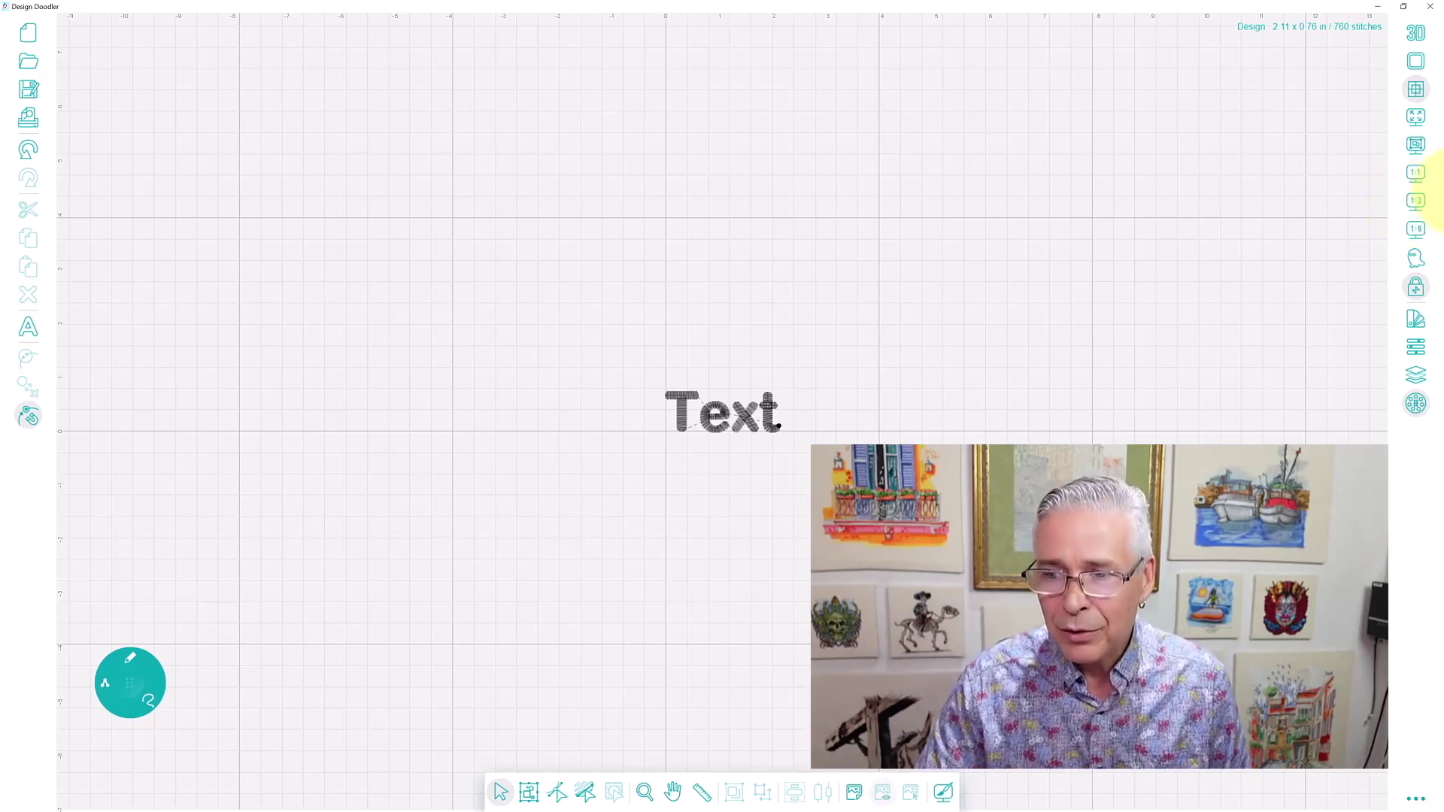
left_click(1416, 205)
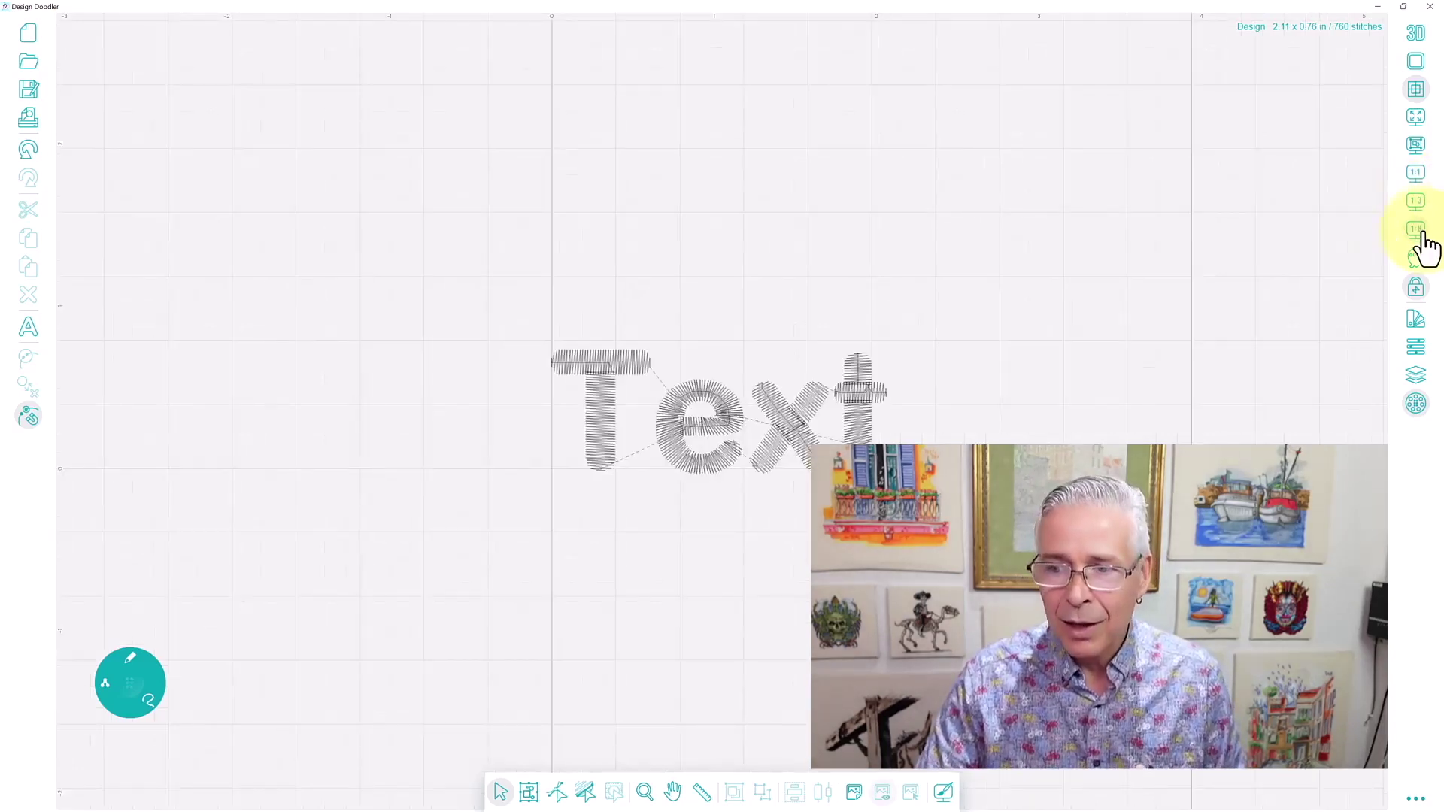
left_click(1416, 229)
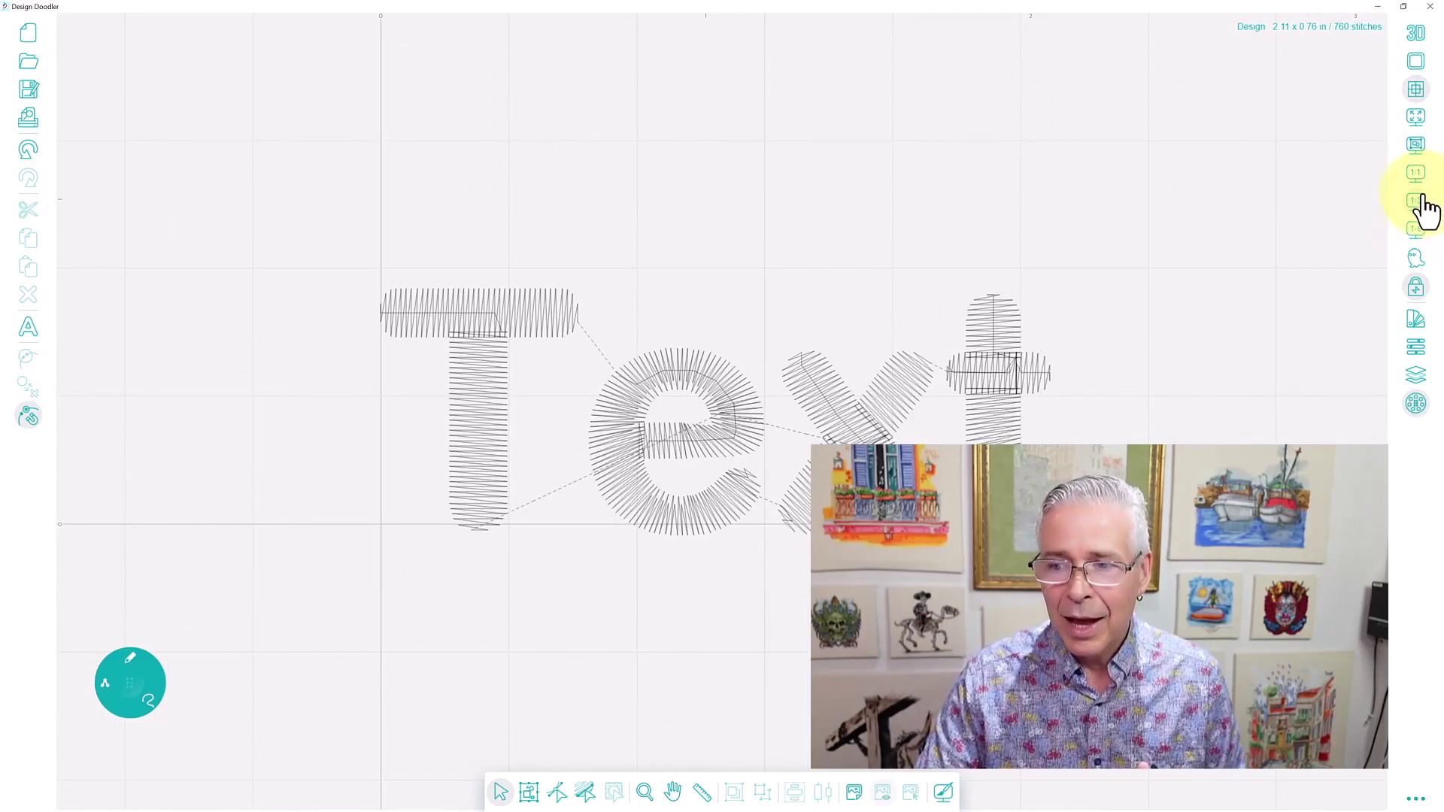
left_click(1420, 231)
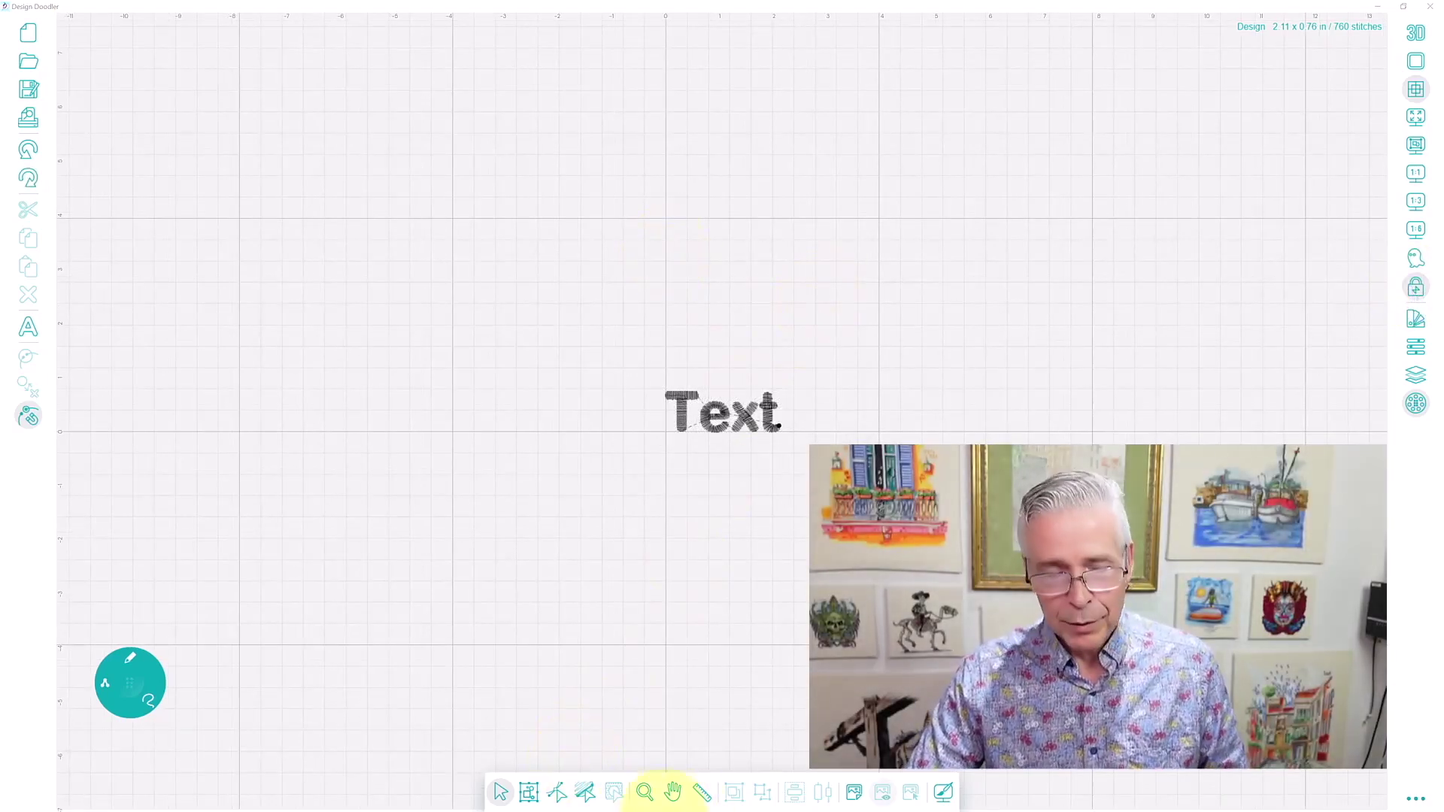
- Stretch the lettering vertically to about 0.94 in tall and rotate it slightly counterclockwise
left_click(500, 793)
left_click(678, 412)
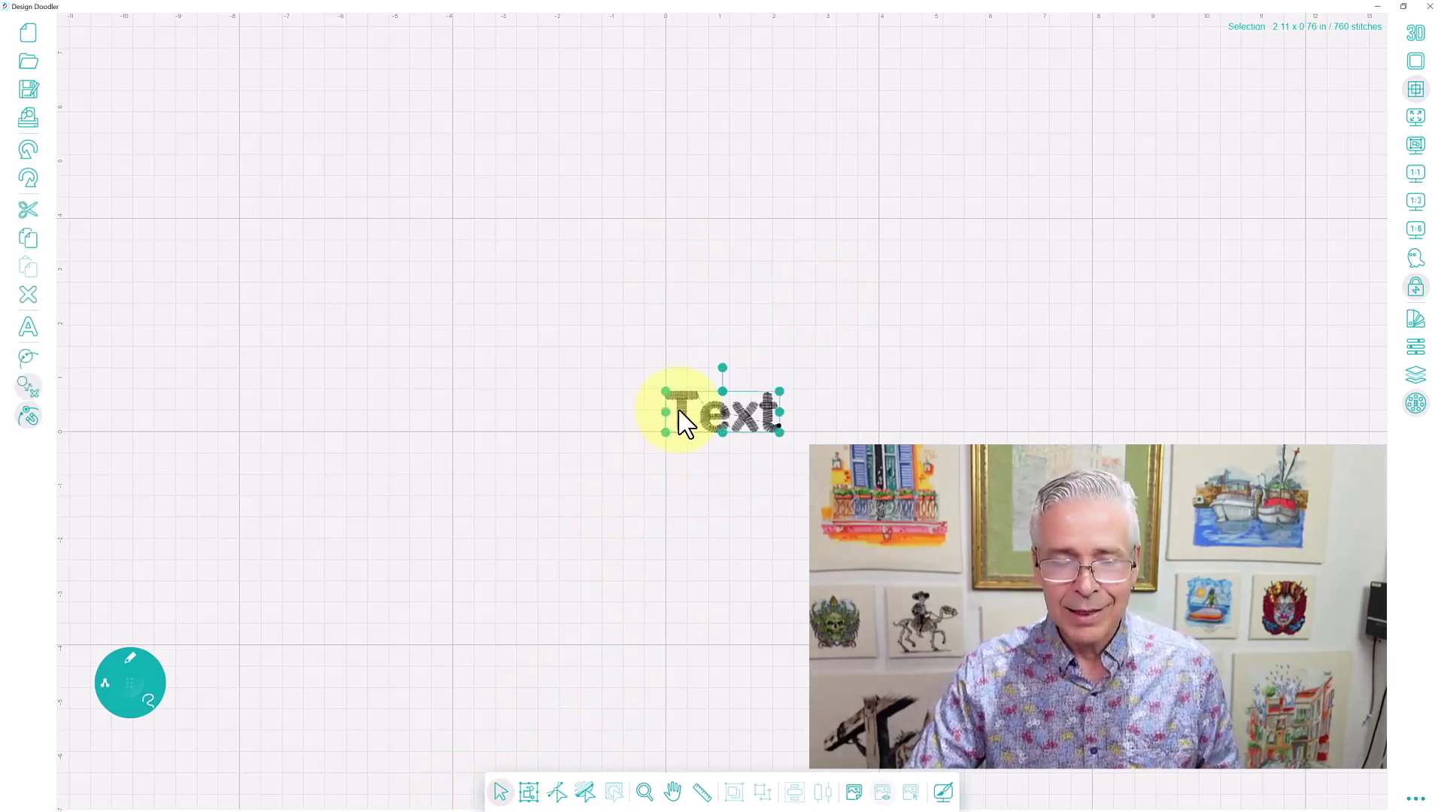
left_click(1415, 201)
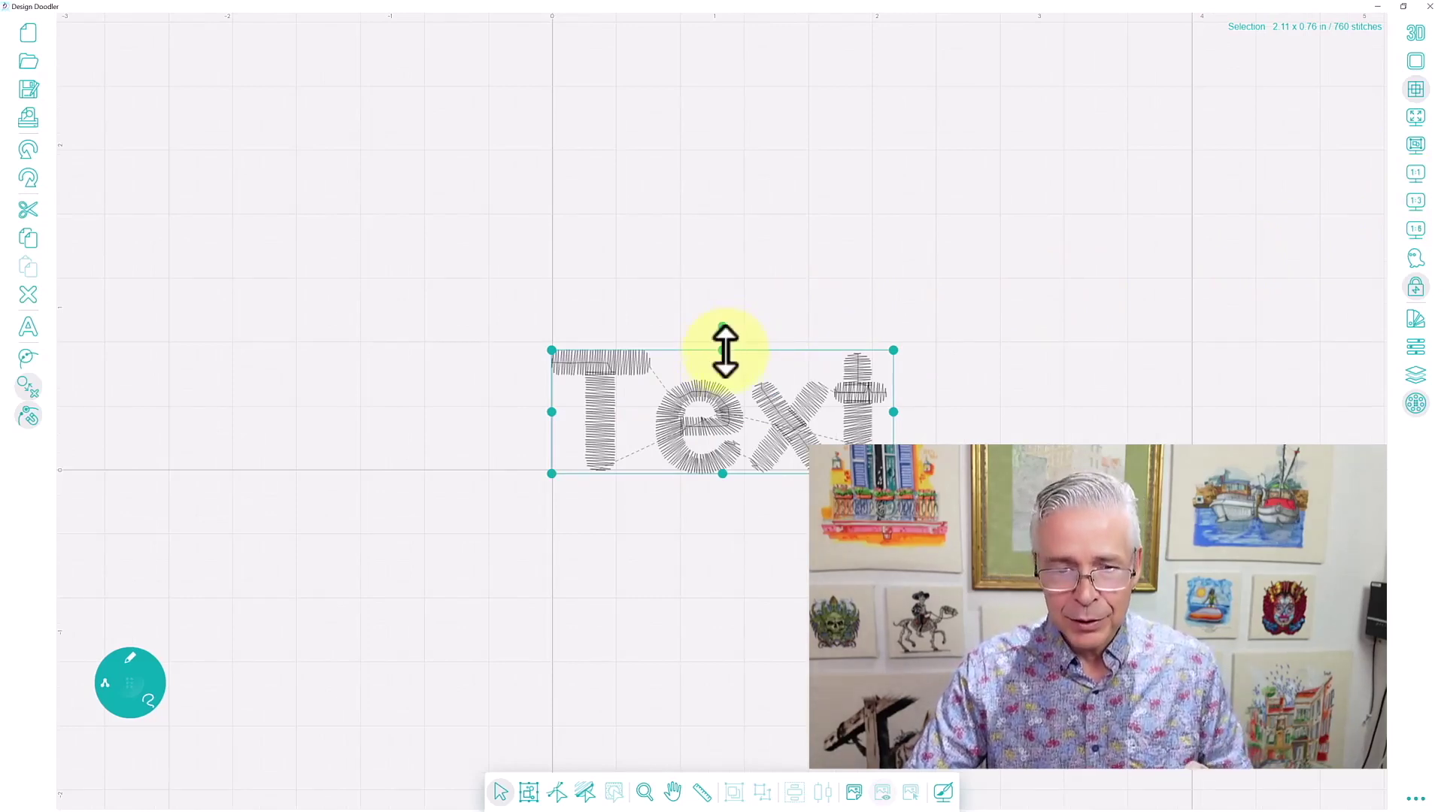
left_click_drag(722, 474, 722, 500)
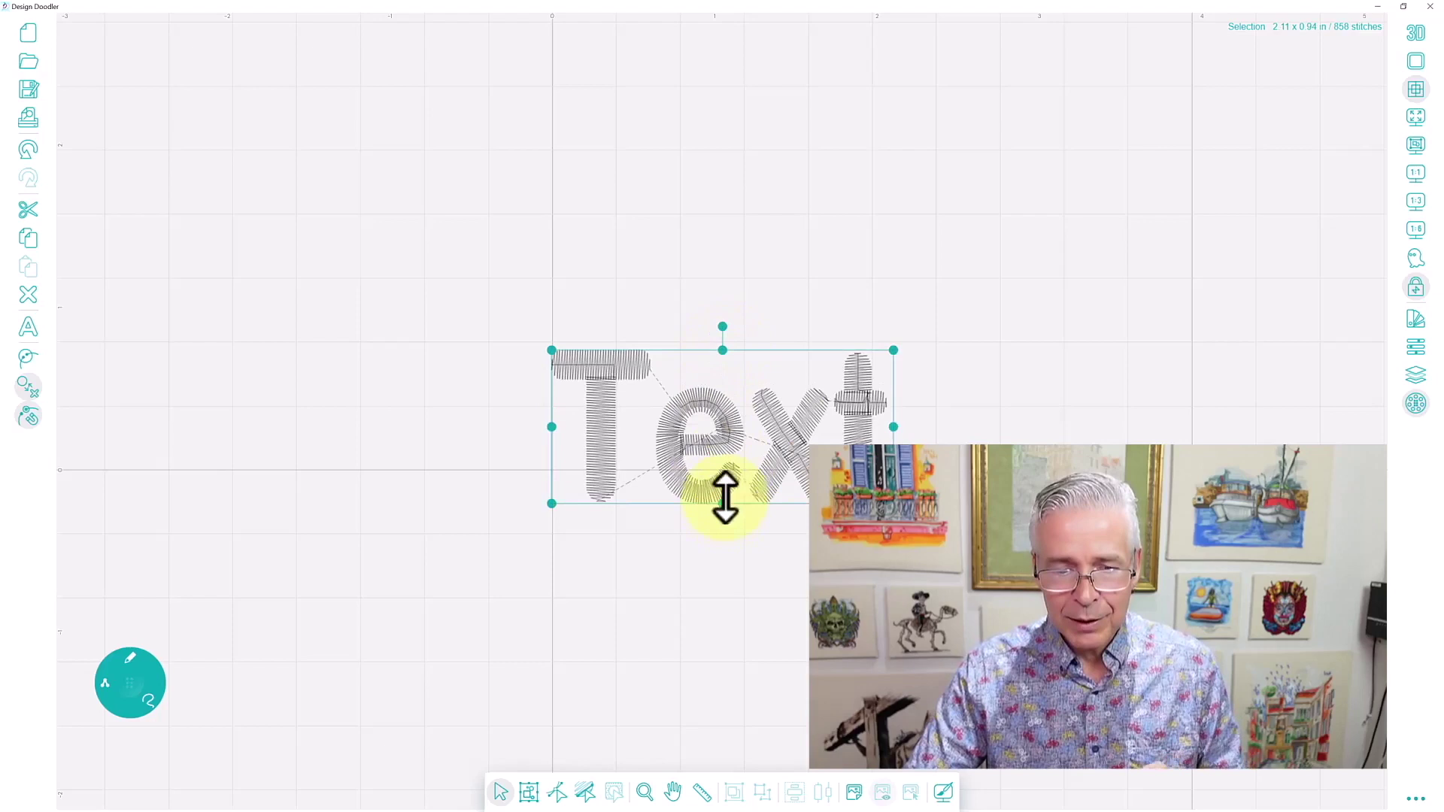
mouse_move(722, 327)
left_mouse_down()
mouse_move(742, 327)
mouse_move(673, 306)
mouse_move(706, 308)
left_mouse_up()
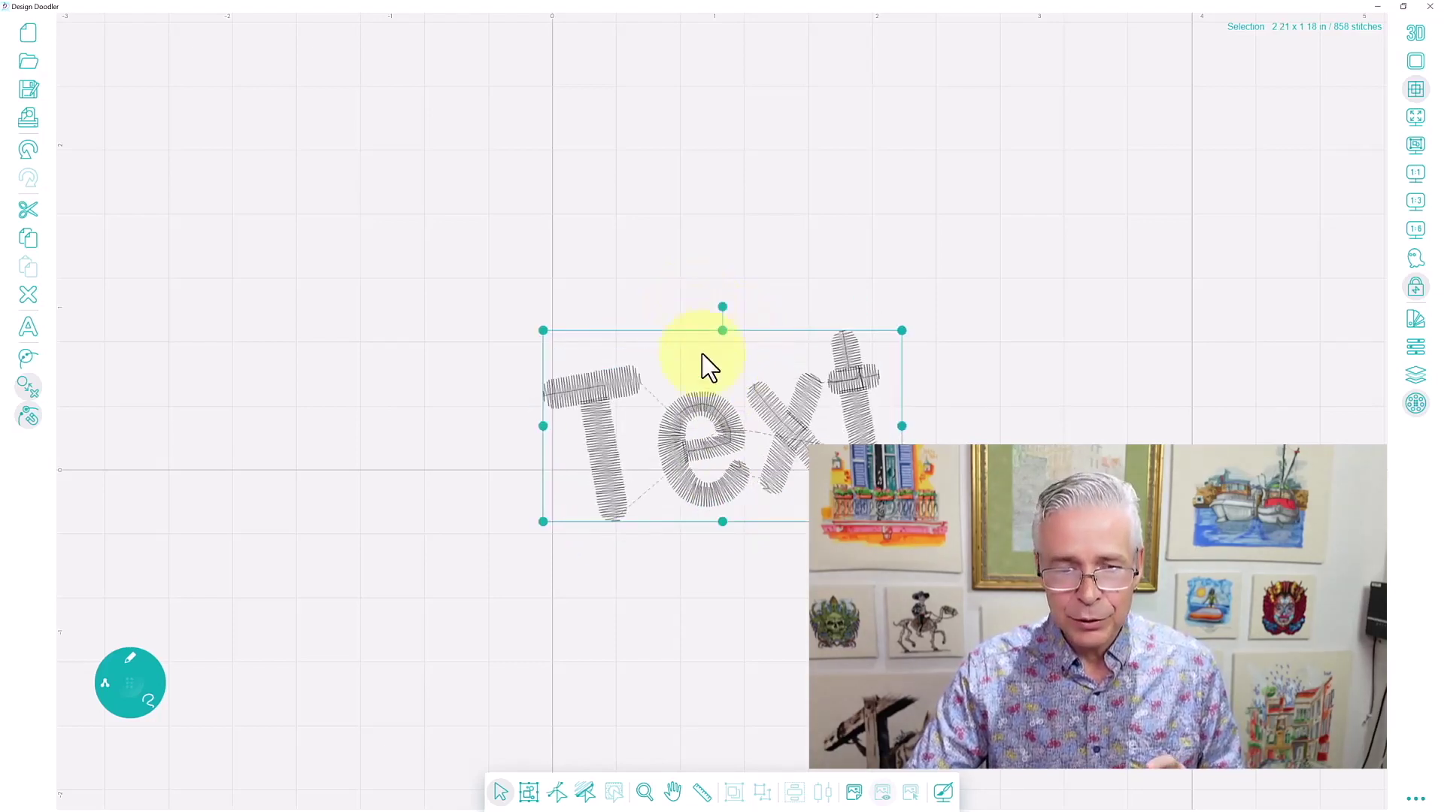
- Undo the rotation and the vertical stretch, and select the lettering again
left_click(28, 150)
left_click(28, 154)
left_click(610, 440)
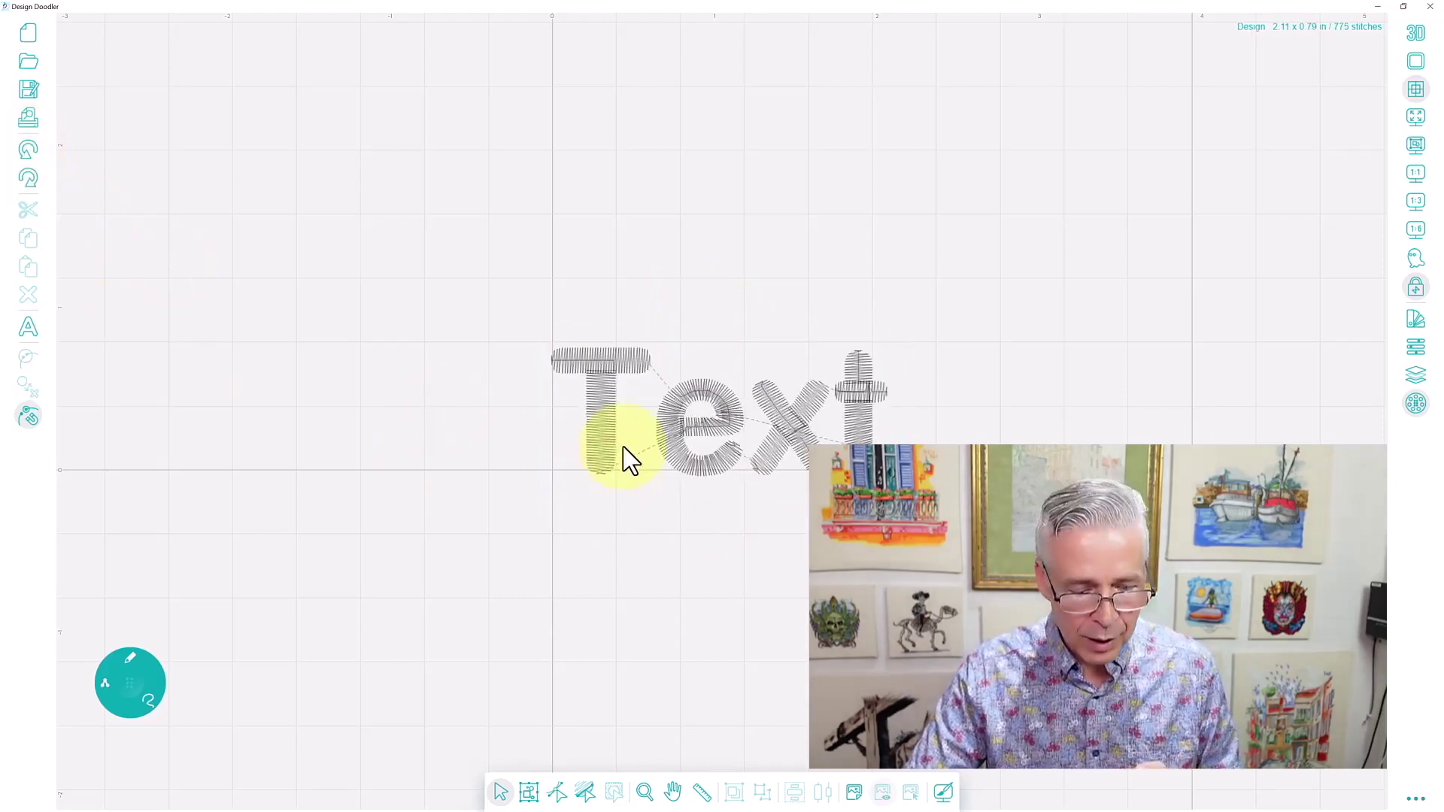
left_click(529, 791)
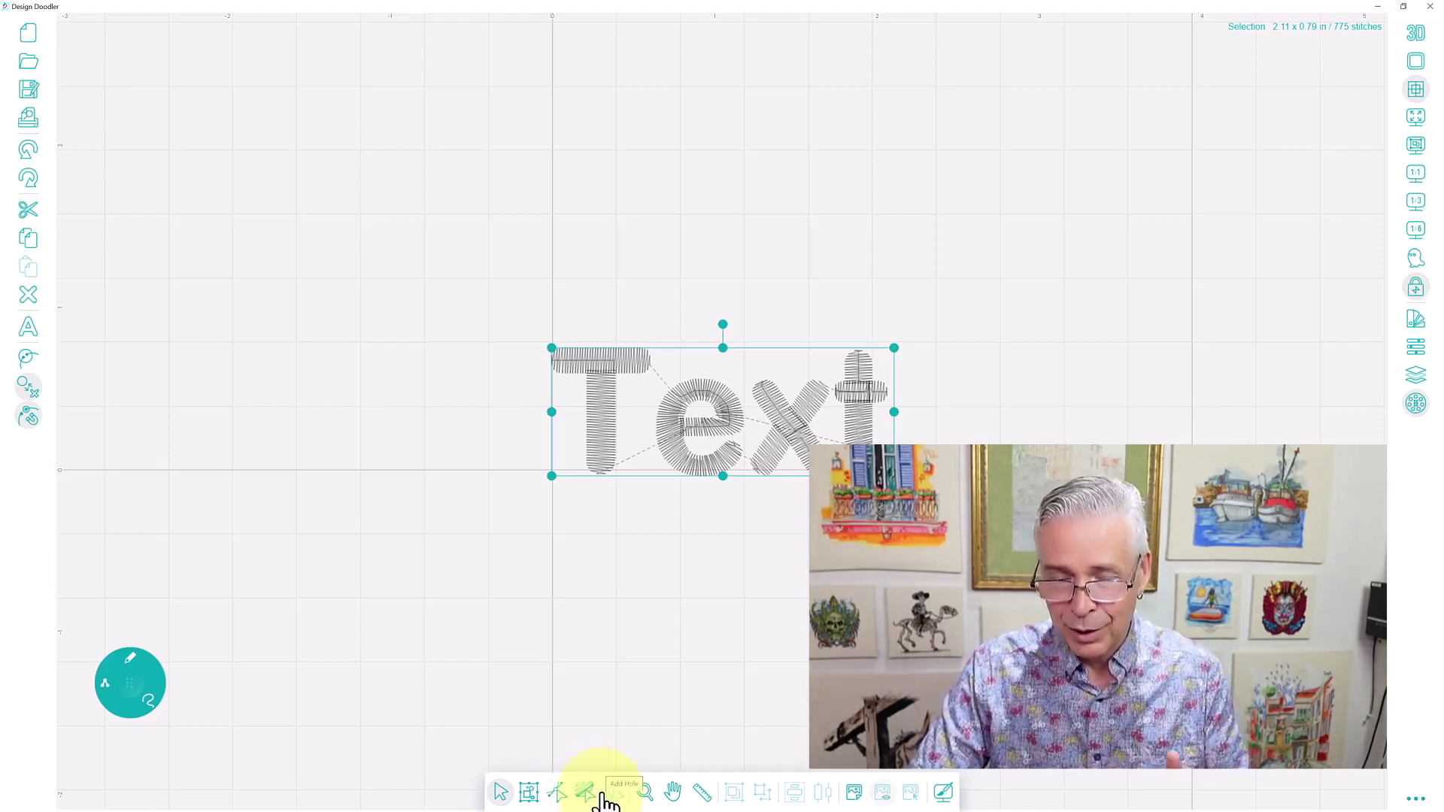
- Examine the lettering's stitches at several magnifications with the Zoom tool and the 1:1 view
left_click(644, 794)
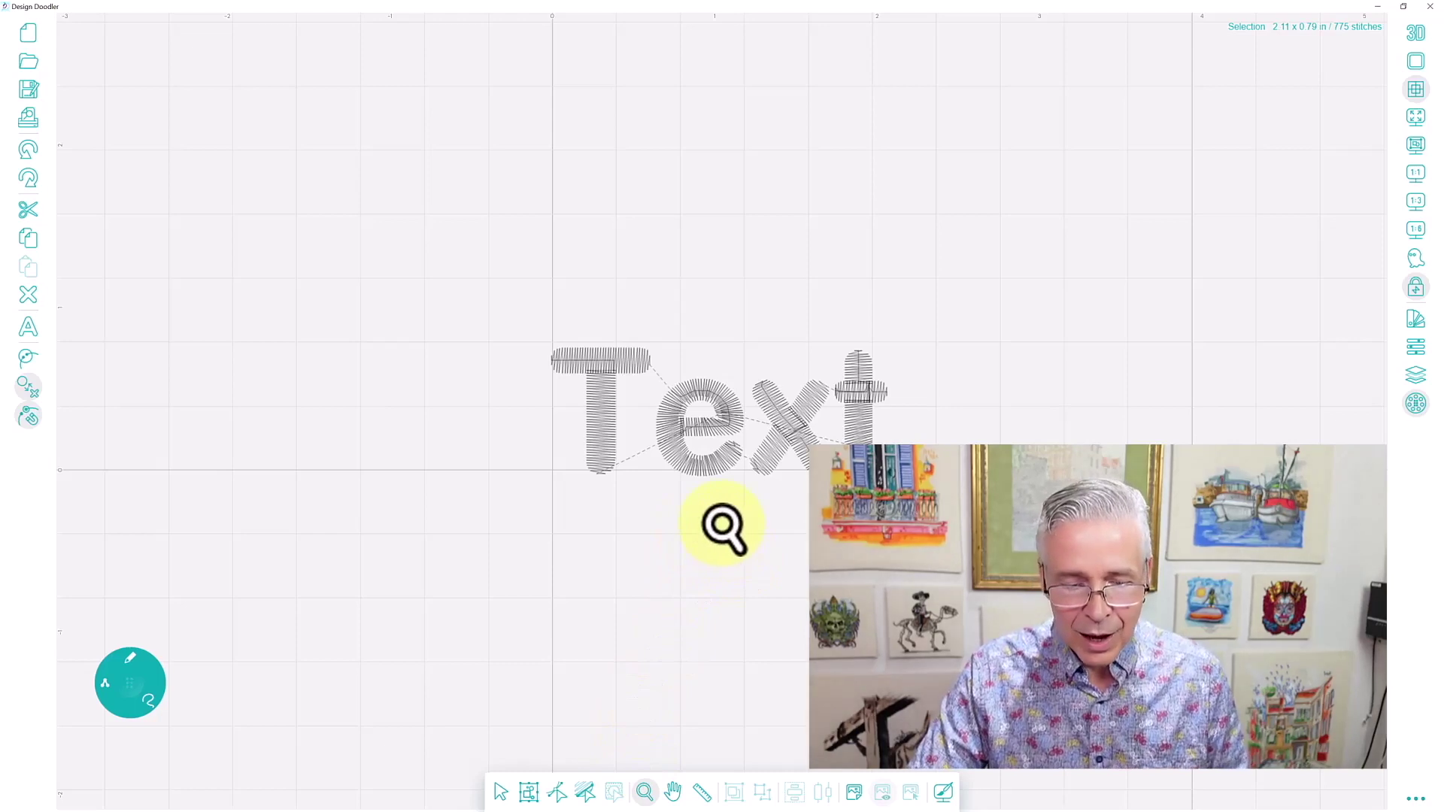
left_click(720, 524)
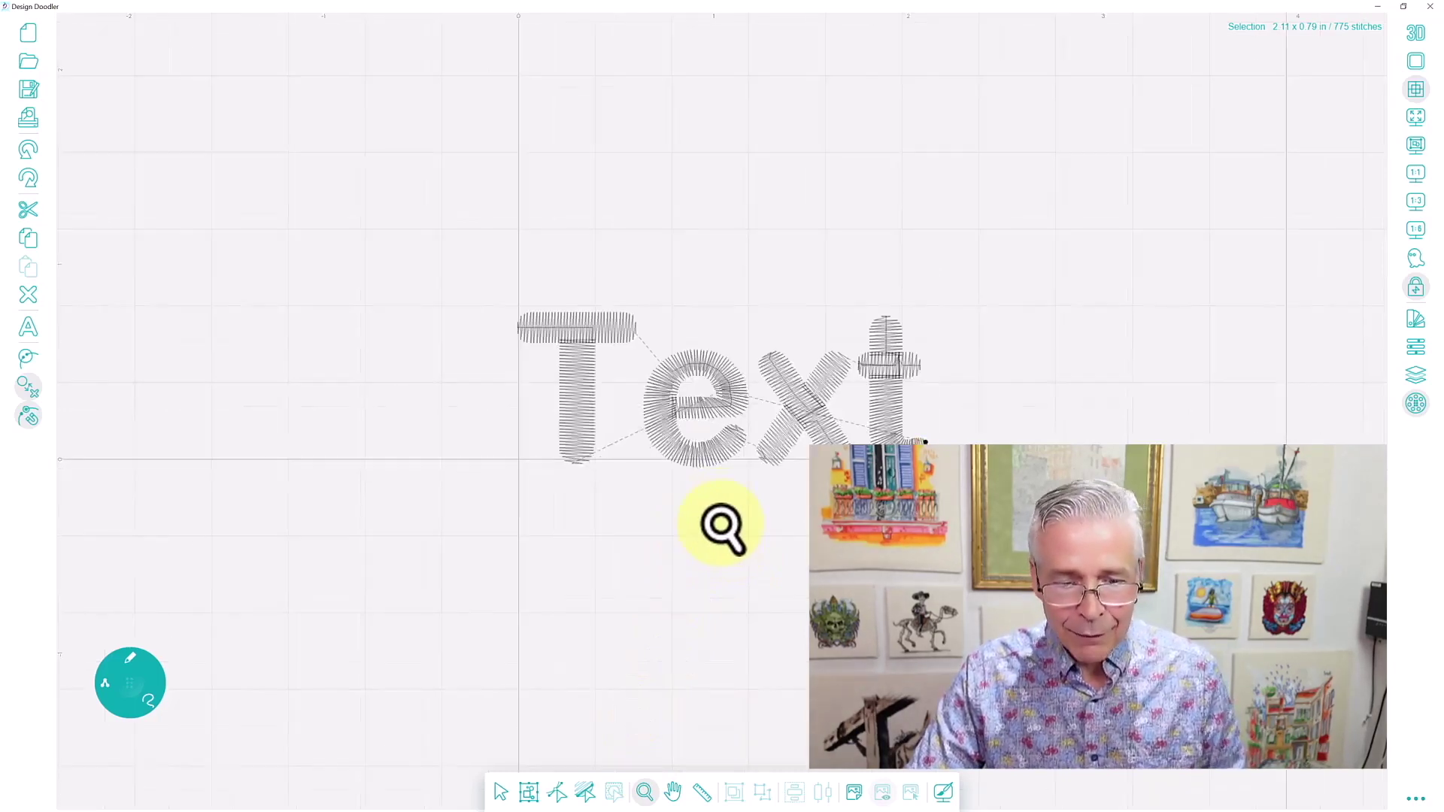
left_click(722, 524)
scroll(722, 524, "down", 3)
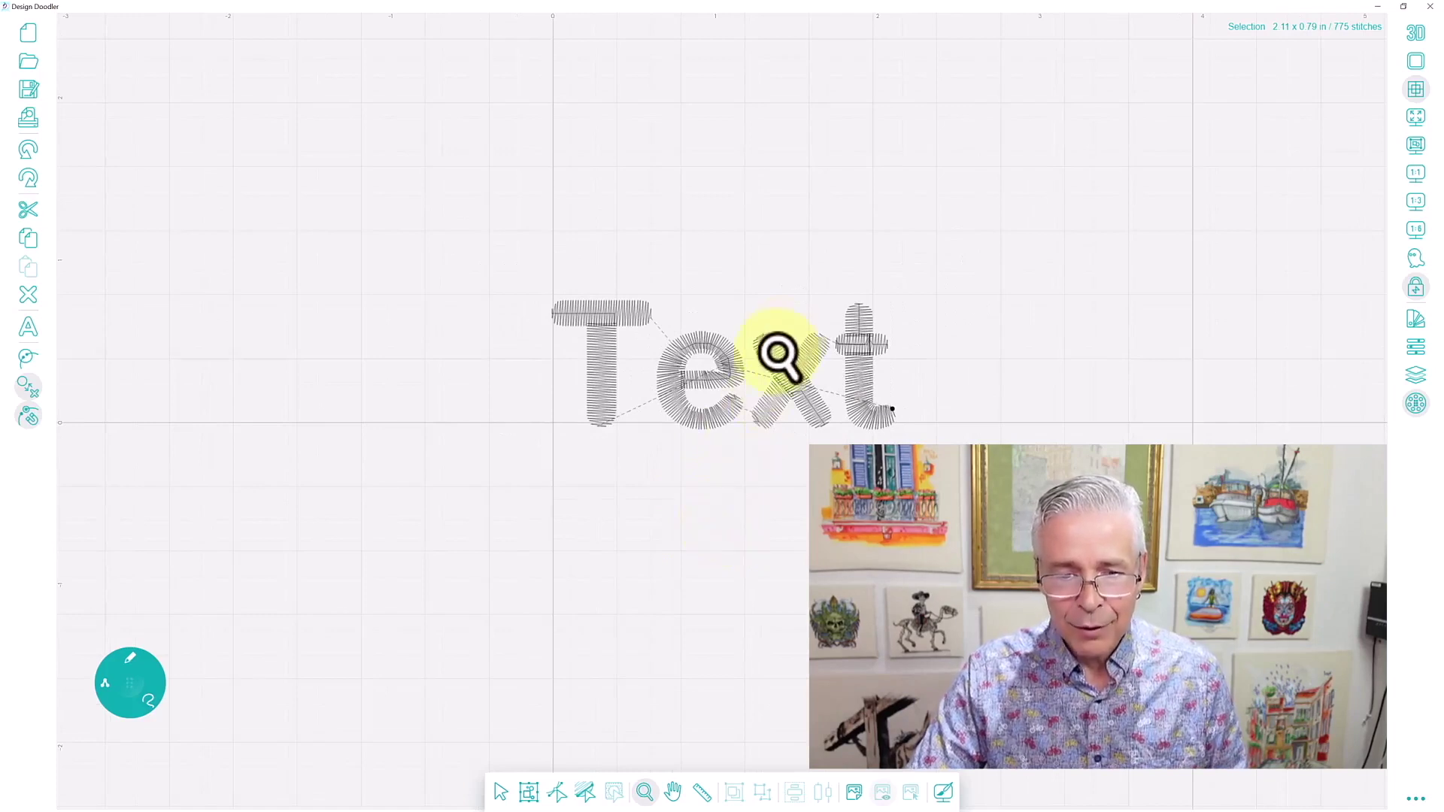
scroll(748, 380, "down", 1)
scroll(748, 380, "up", 3)
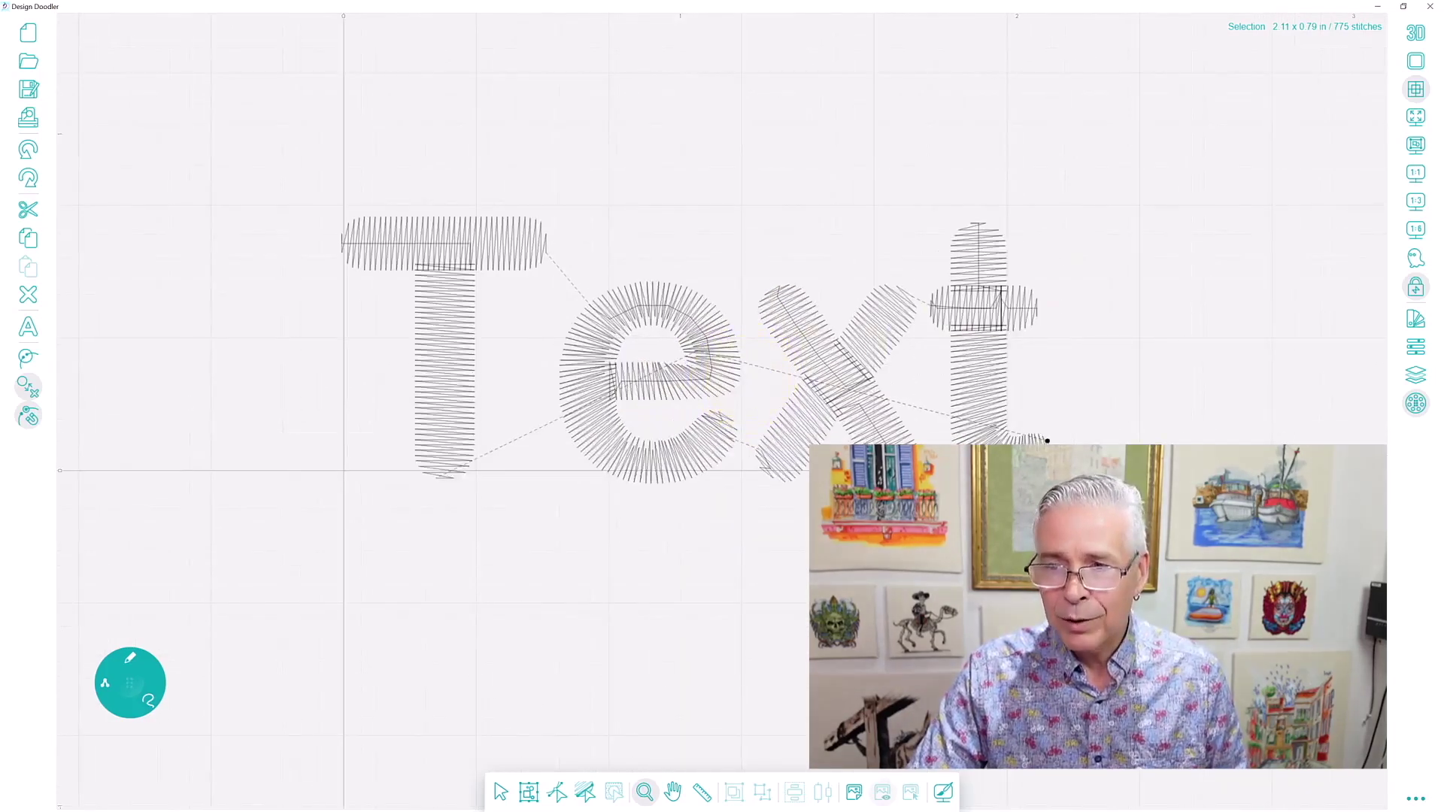
left_click(1415, 177)
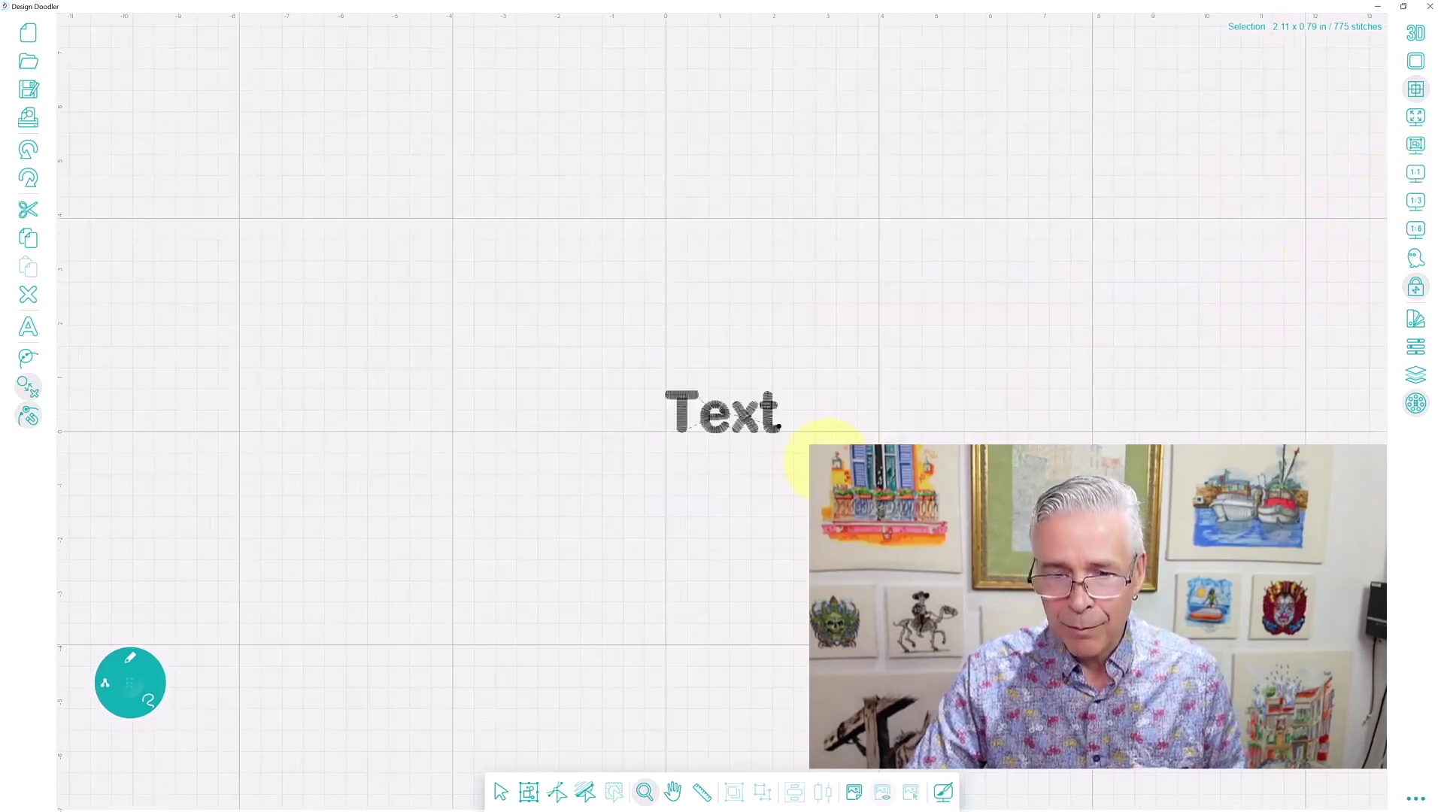
scroll(734, 448, "up", 2)
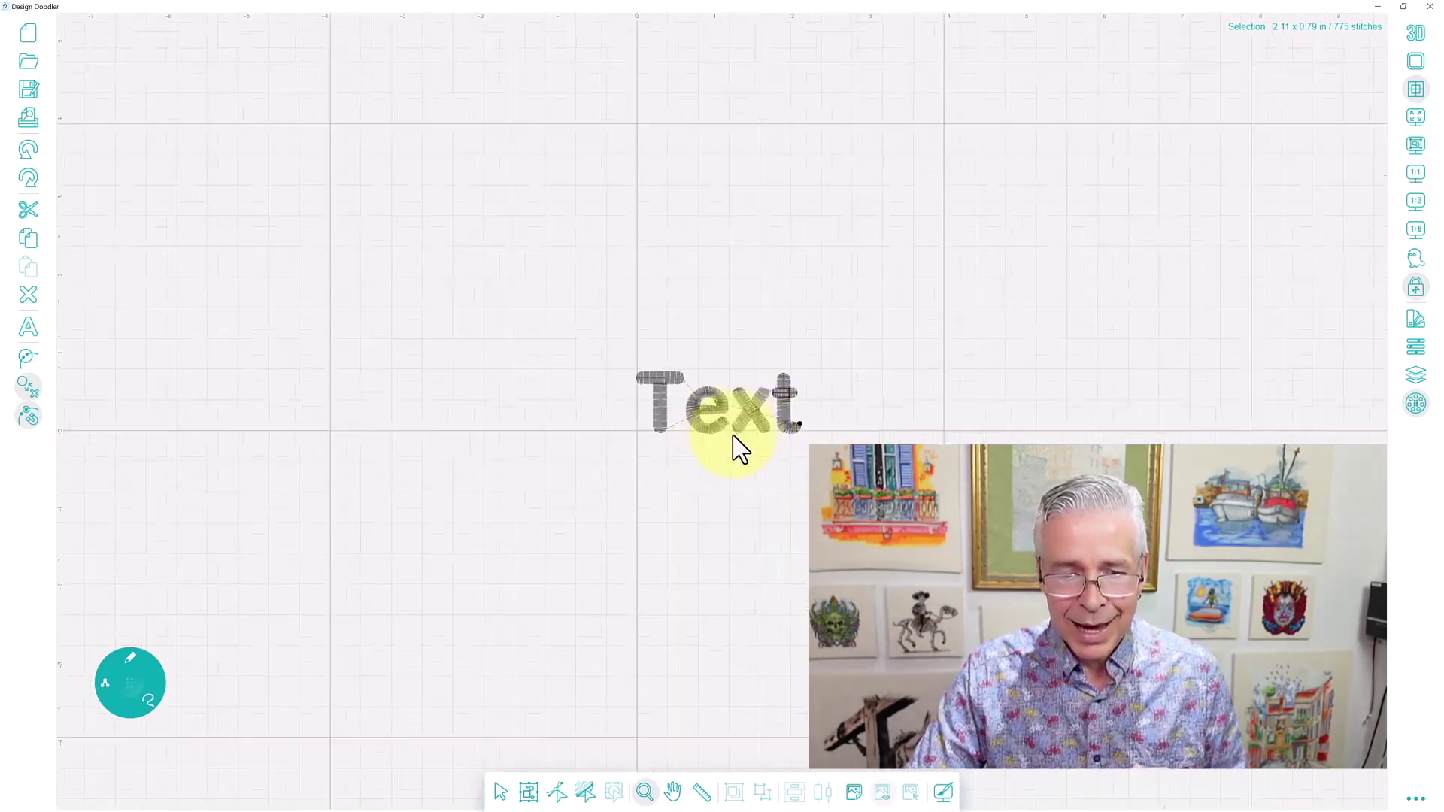
scroll(734, 448, "up", 2)
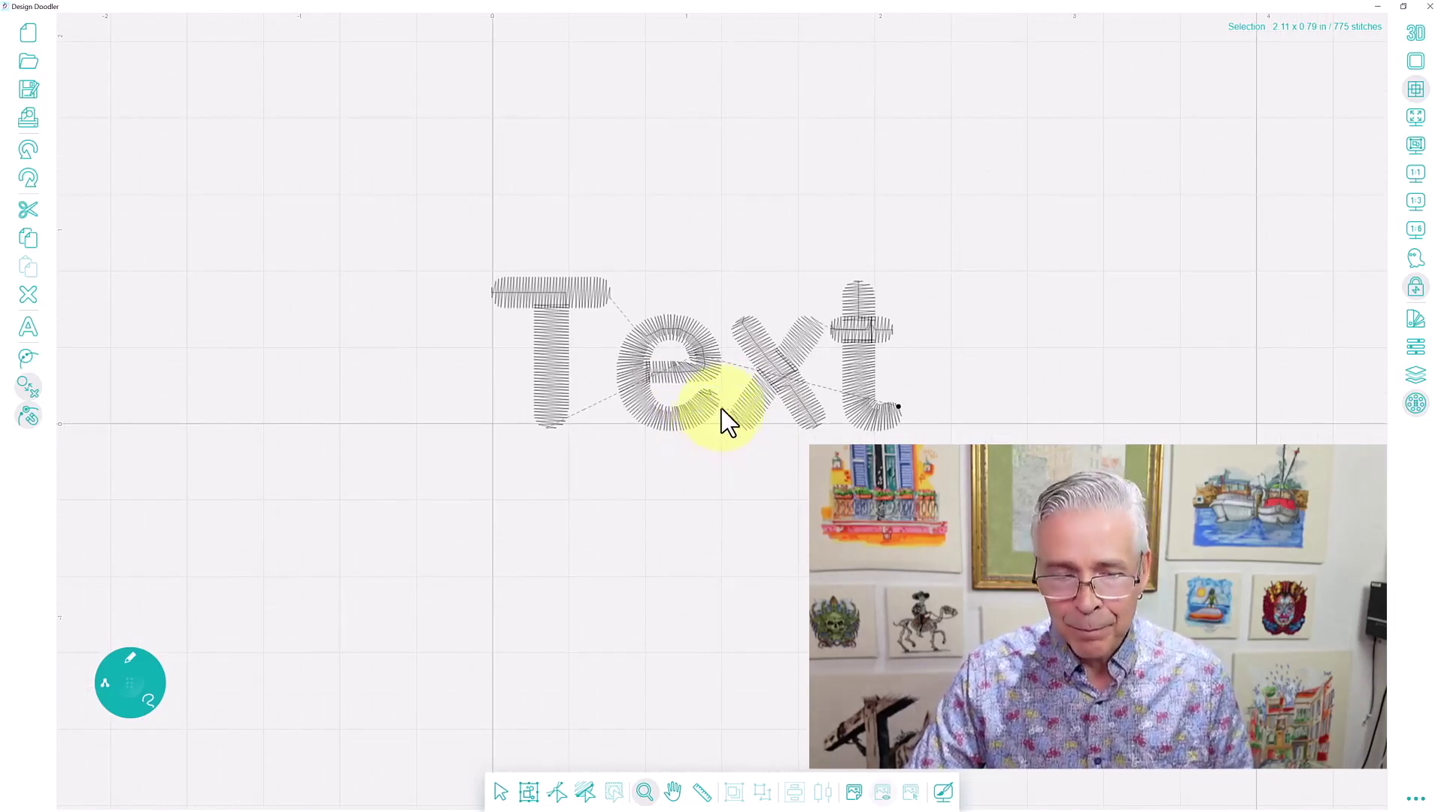
left_click(644, 792)
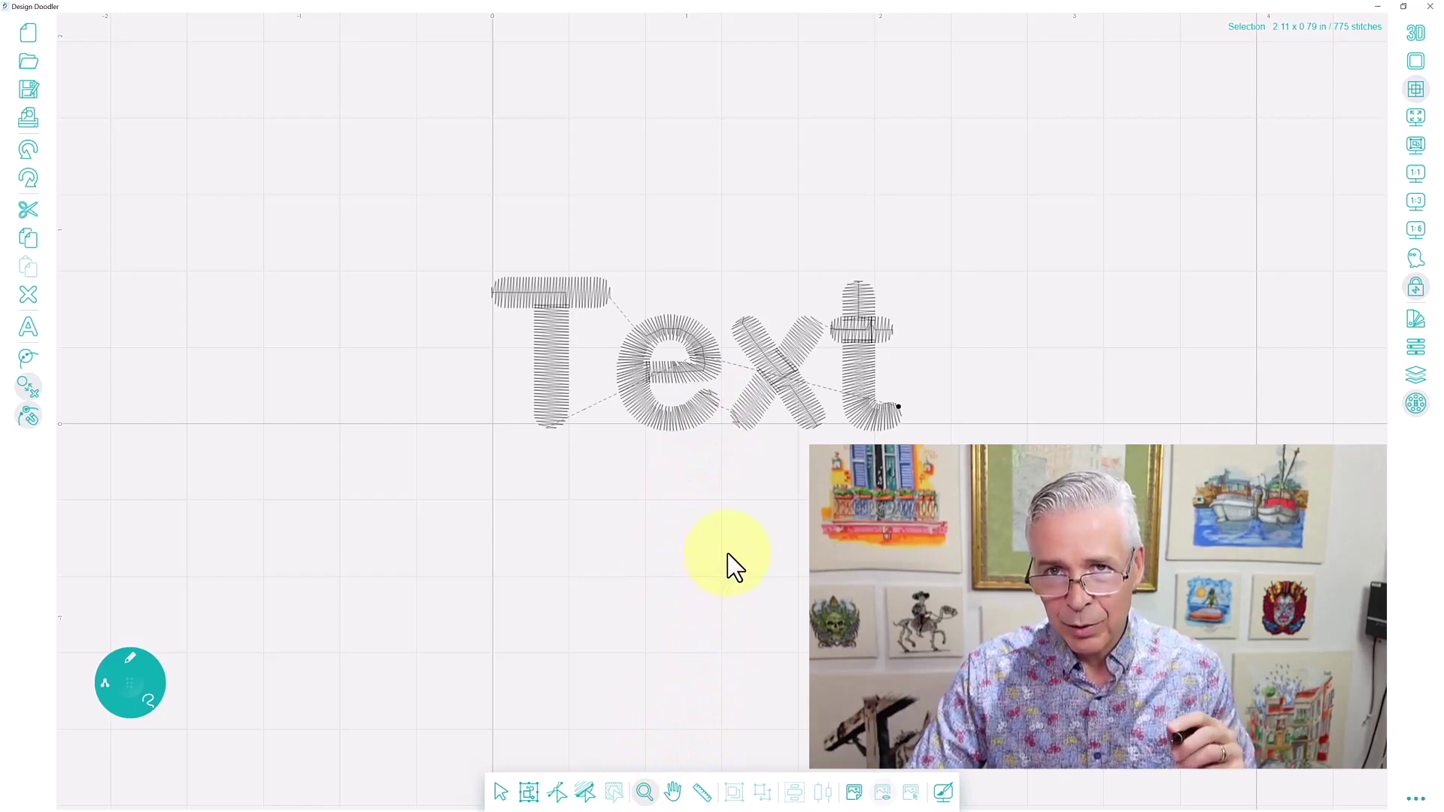
- Zoom in on the lettering, return to the 1:3 view and pan the design across the workspace and back
left_click(739, 520)
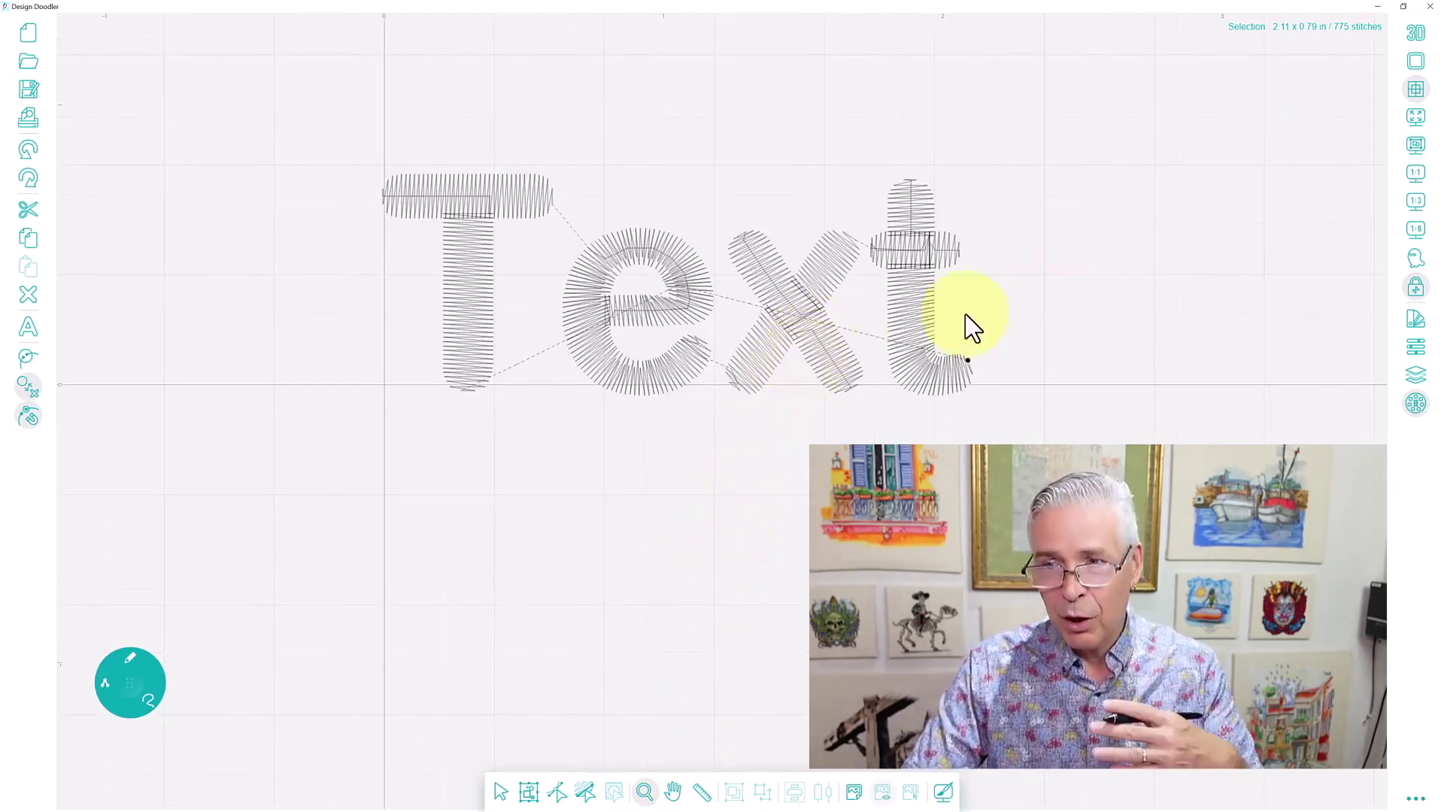
left_click(1415, 202)
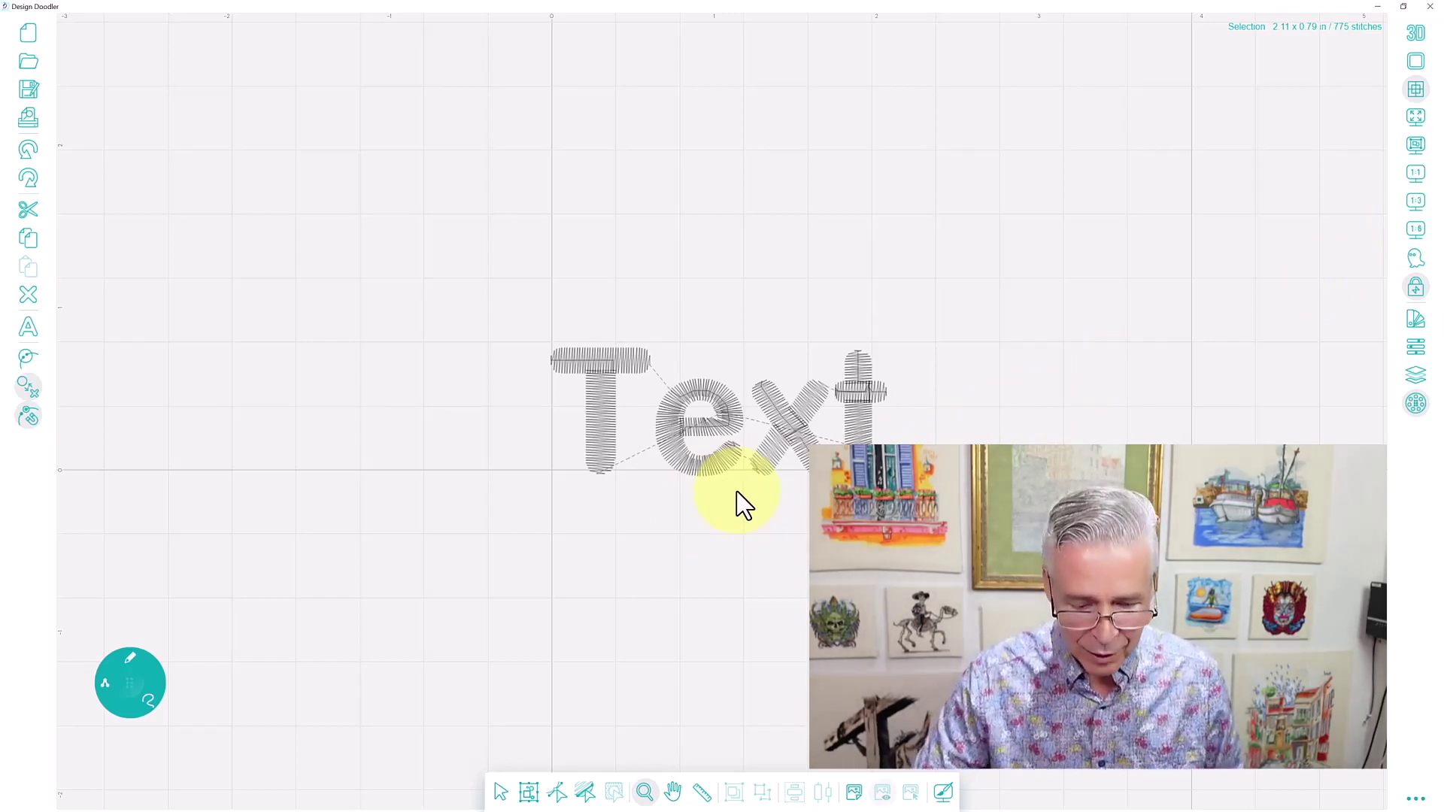
left_click(674, 793)
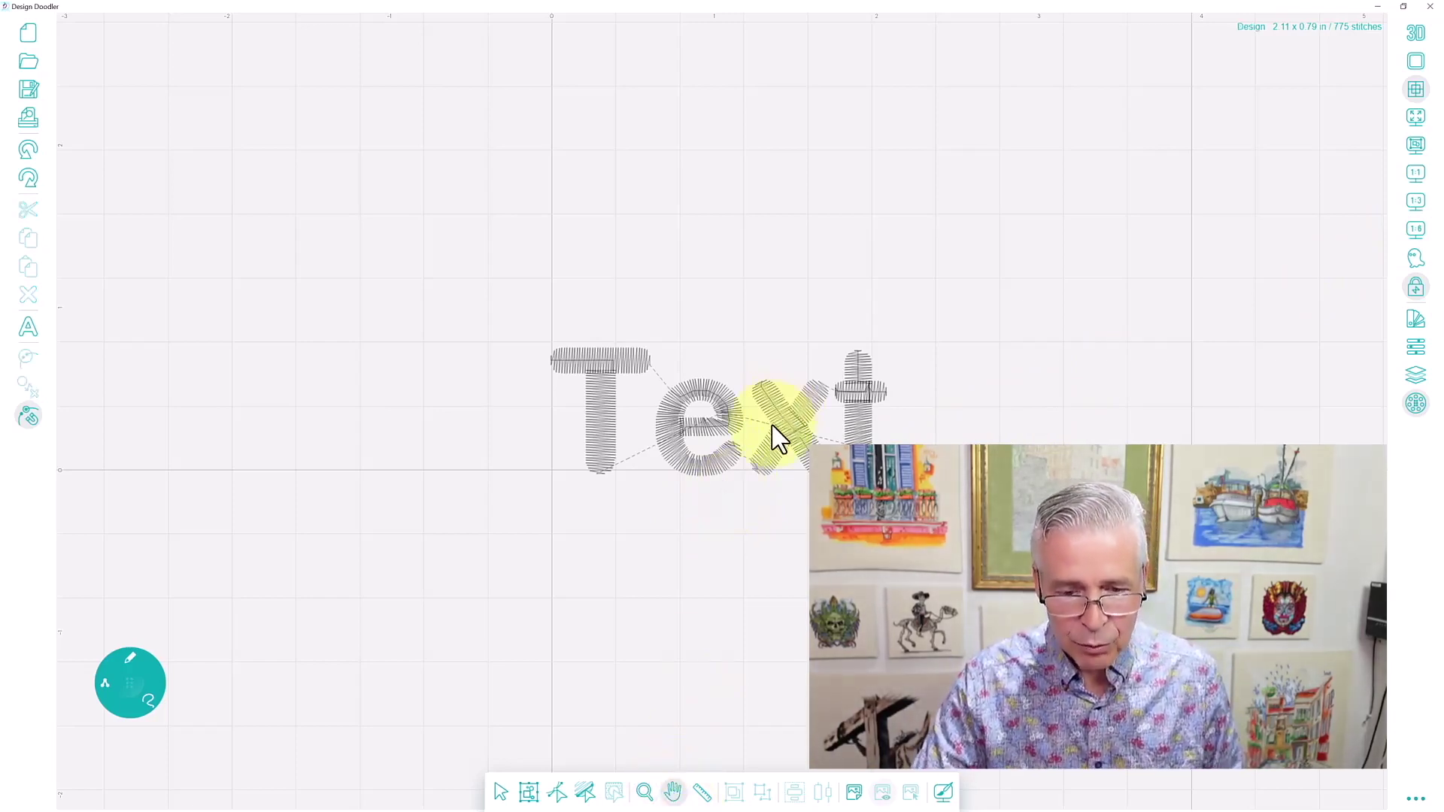
left_click_drag(774, 431, 596, 451)
left_click_drag(852, 439, 583, 403)
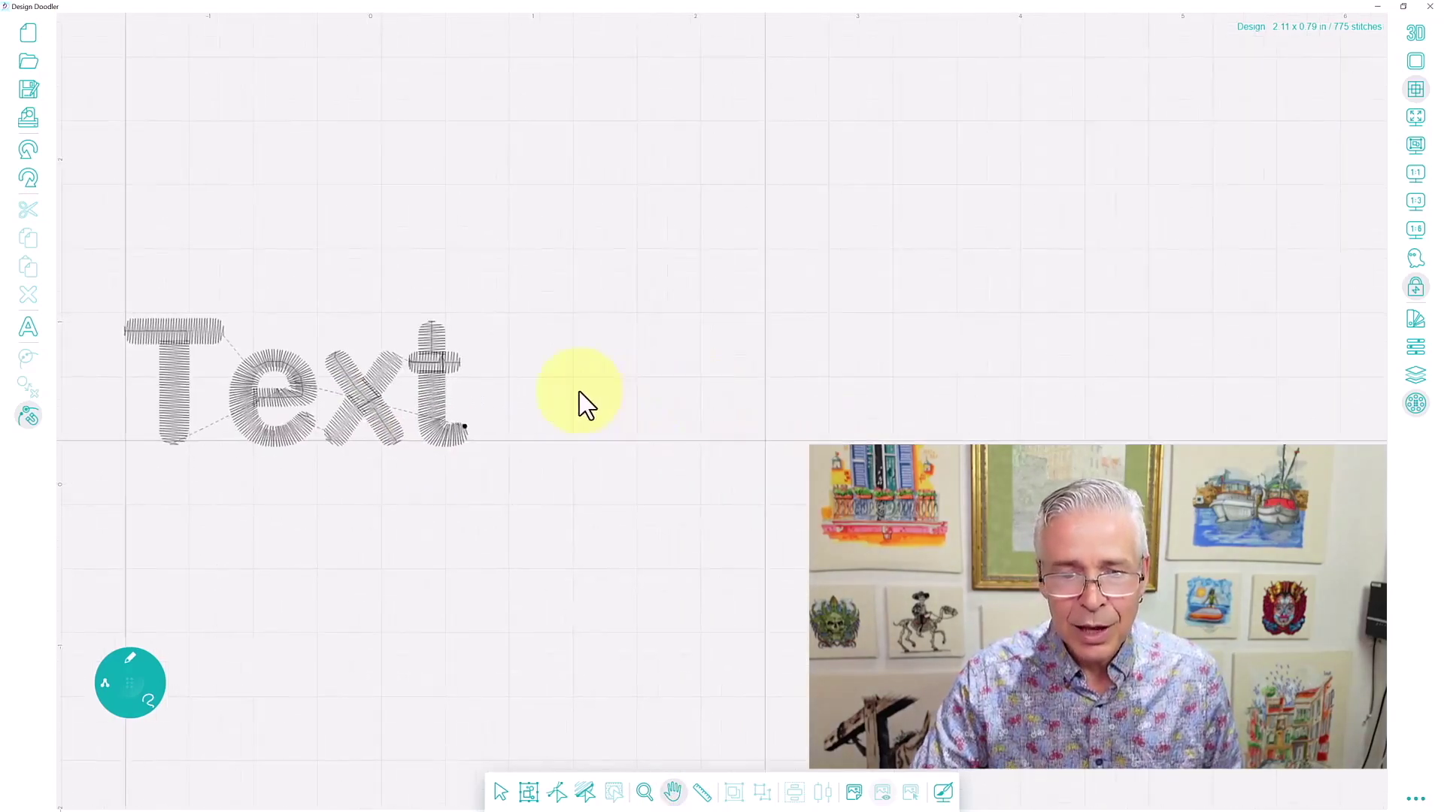
left_click_drag(377, 438, 784, 462)
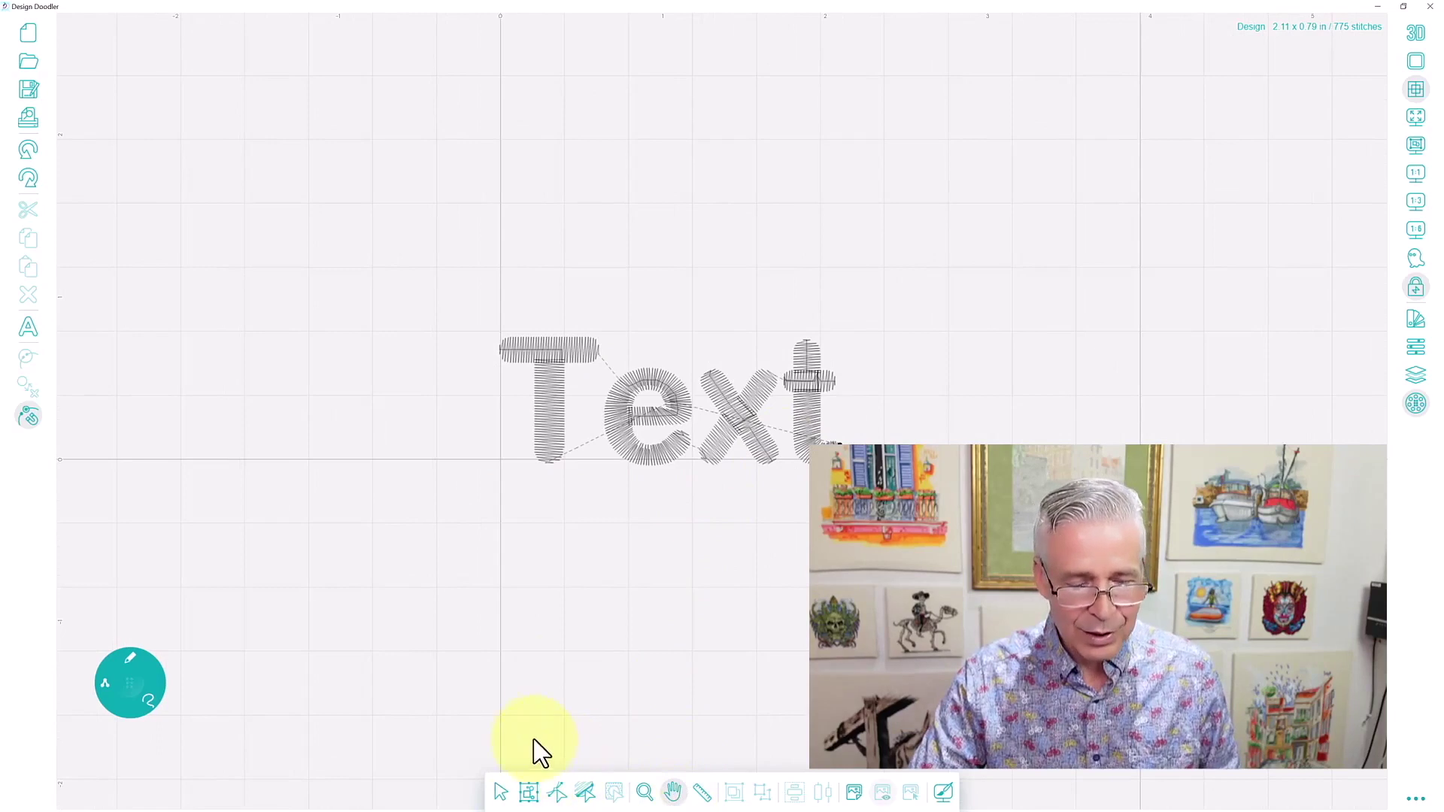
- Measure the width of the lettering along its baseline with the ruler tool
left_click(704, 794)
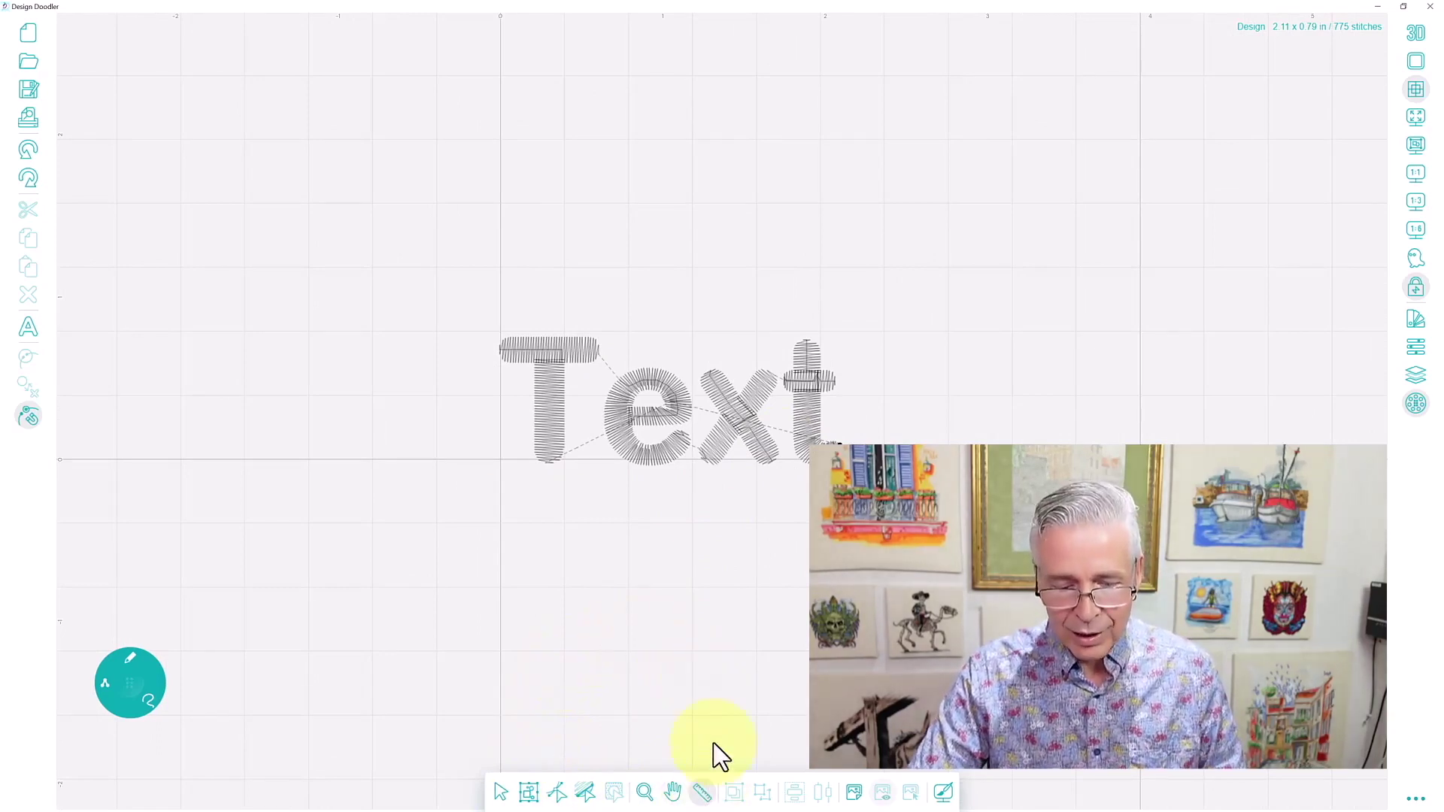
left_click_drag(514, 476, 862, 479)
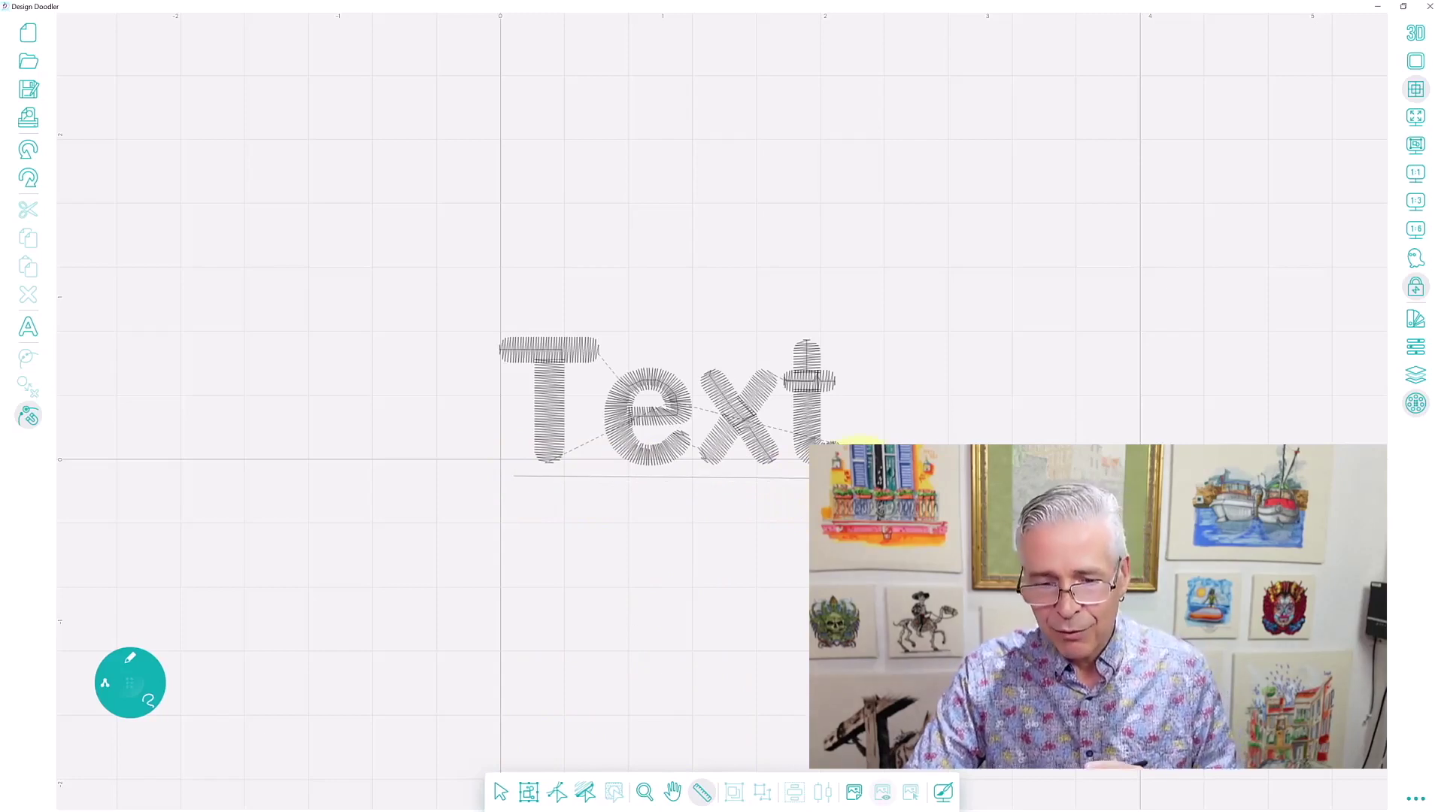
left_click_drag(862, 478, 779, 501)
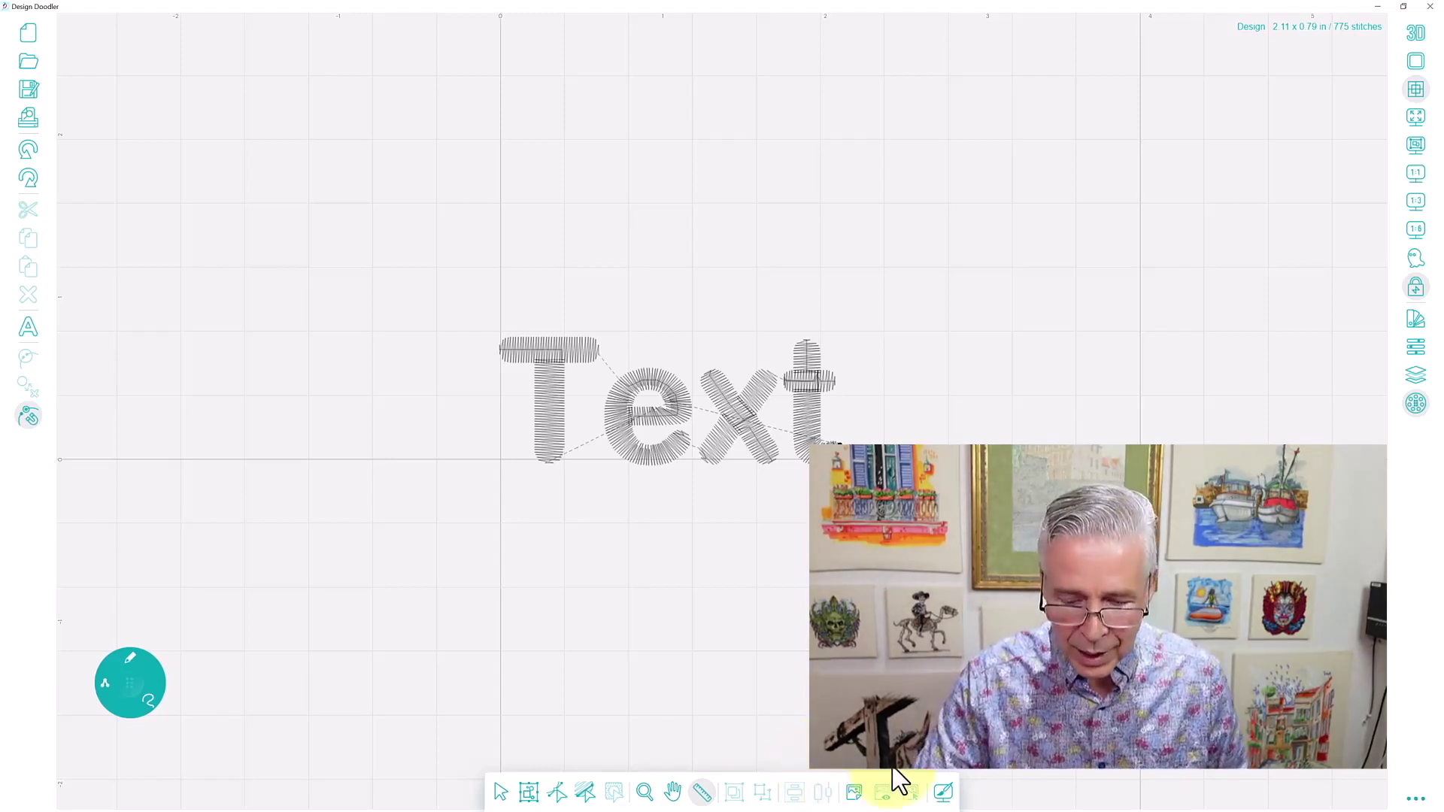
- Look at the Fabric backgrounds, return to Solid Color and set the workspace background to white
left_click(949, 796)
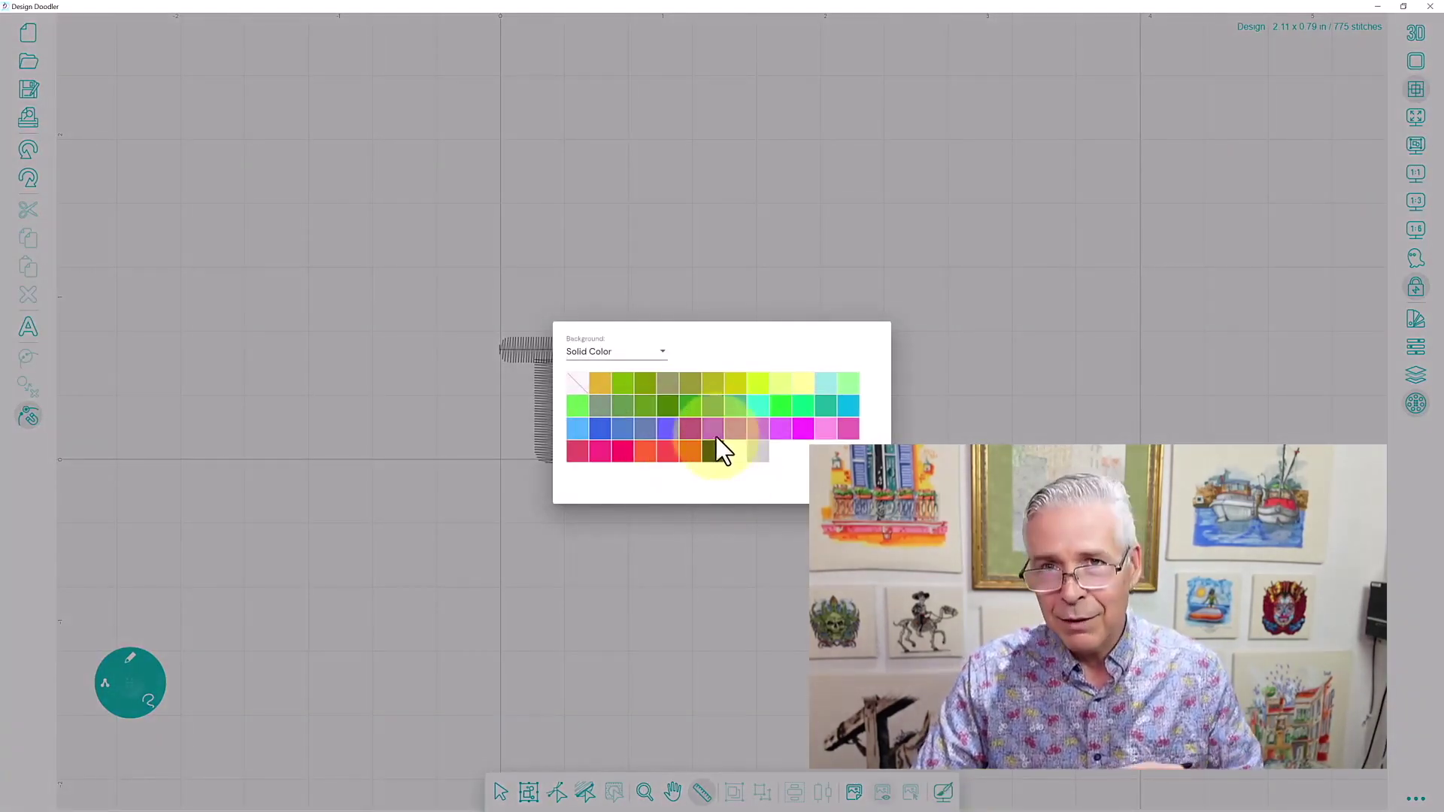
left_click(662, 351)
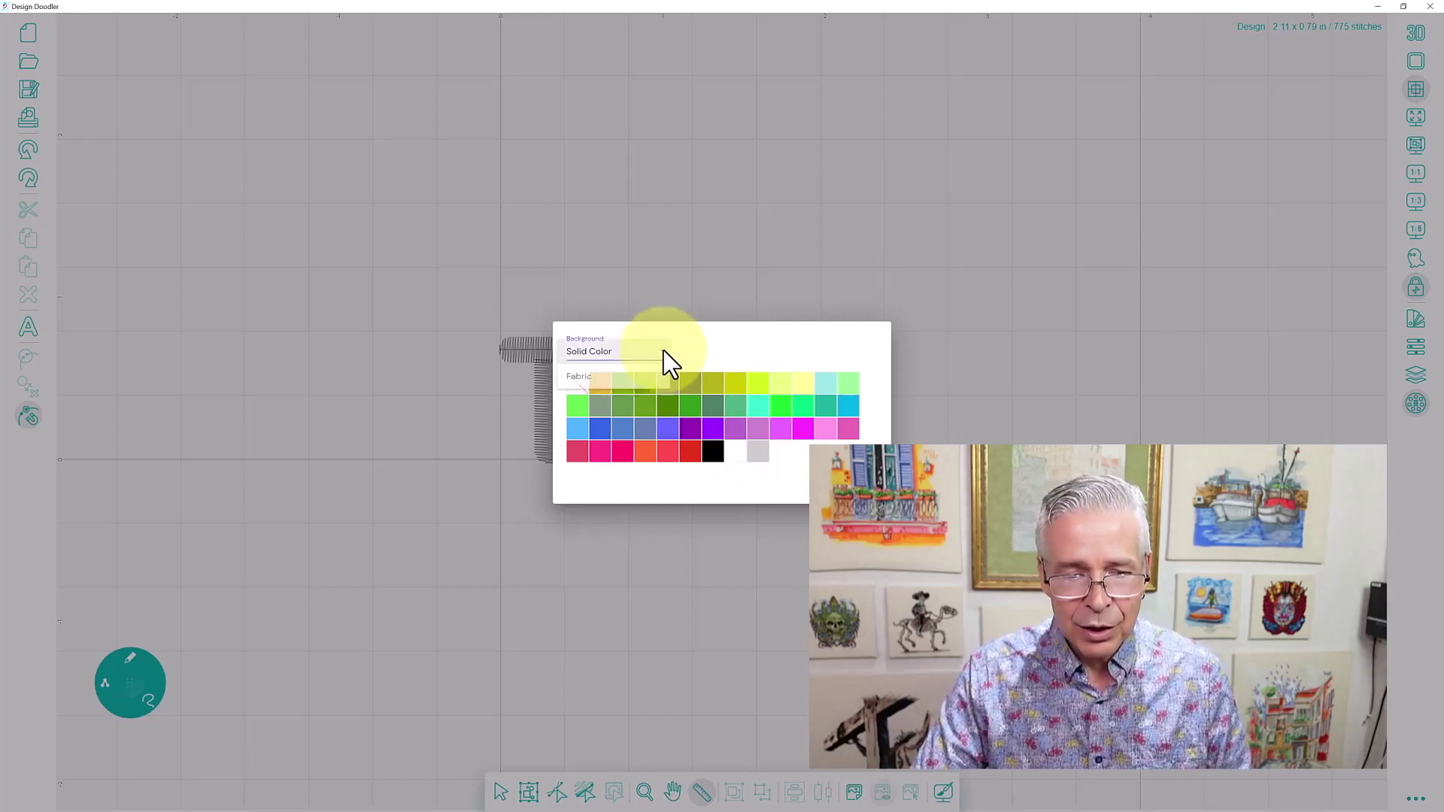
left_click(606, 379)
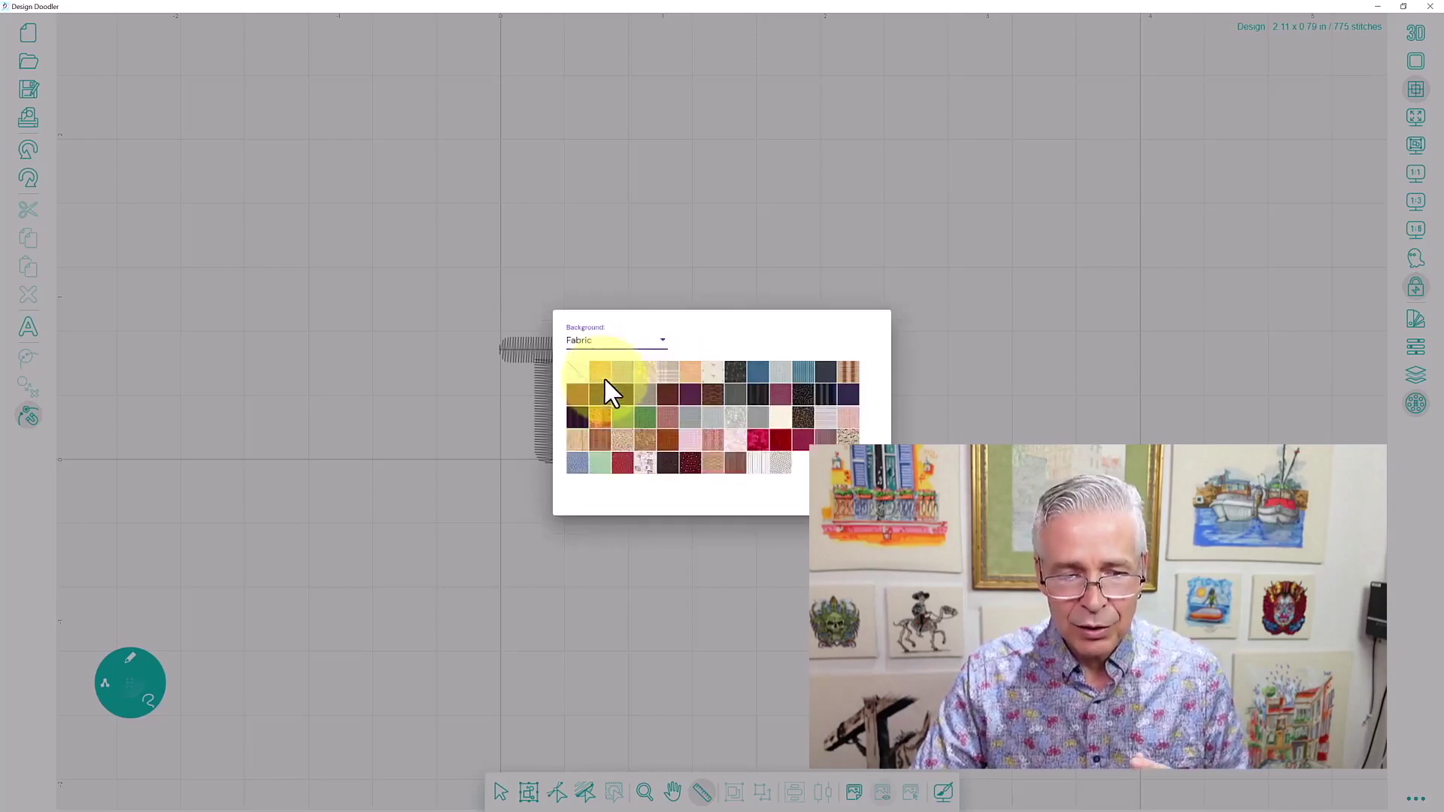
left_click(662, 343)
left_click(588, 315)
left_click(733, 451)
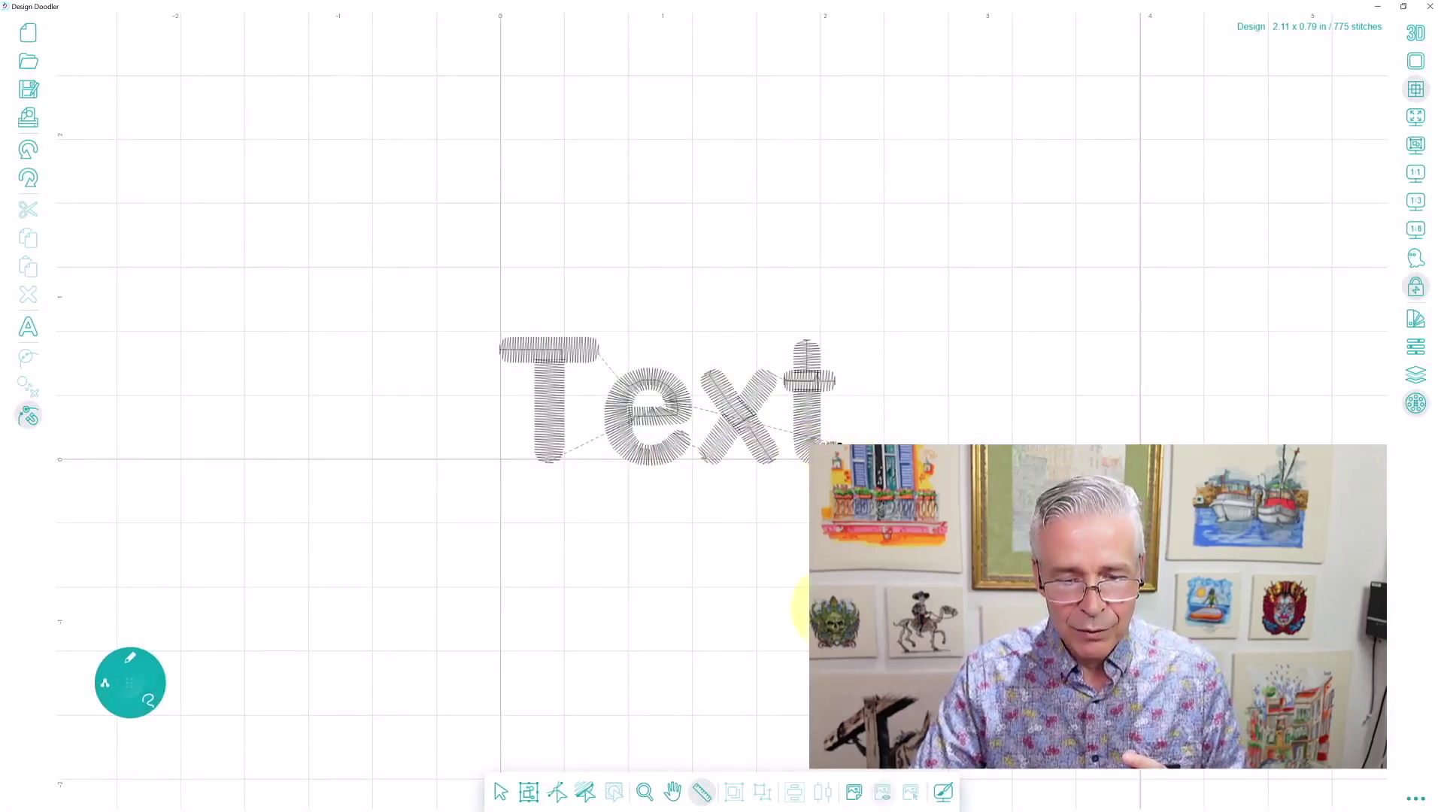
- Try a solid pink workspace background and reset it to no color
left_click(944, 796)
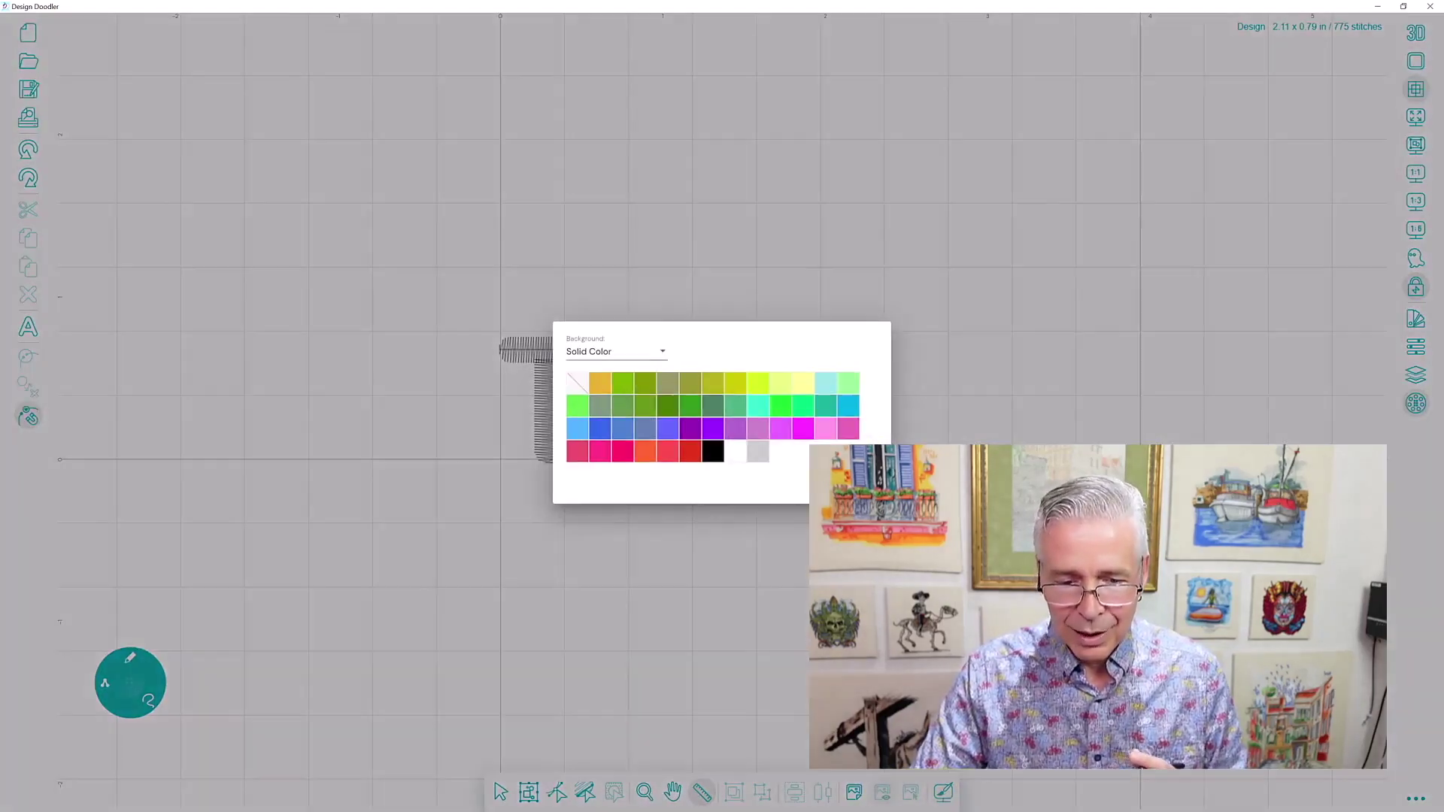
left_click(830, 430)
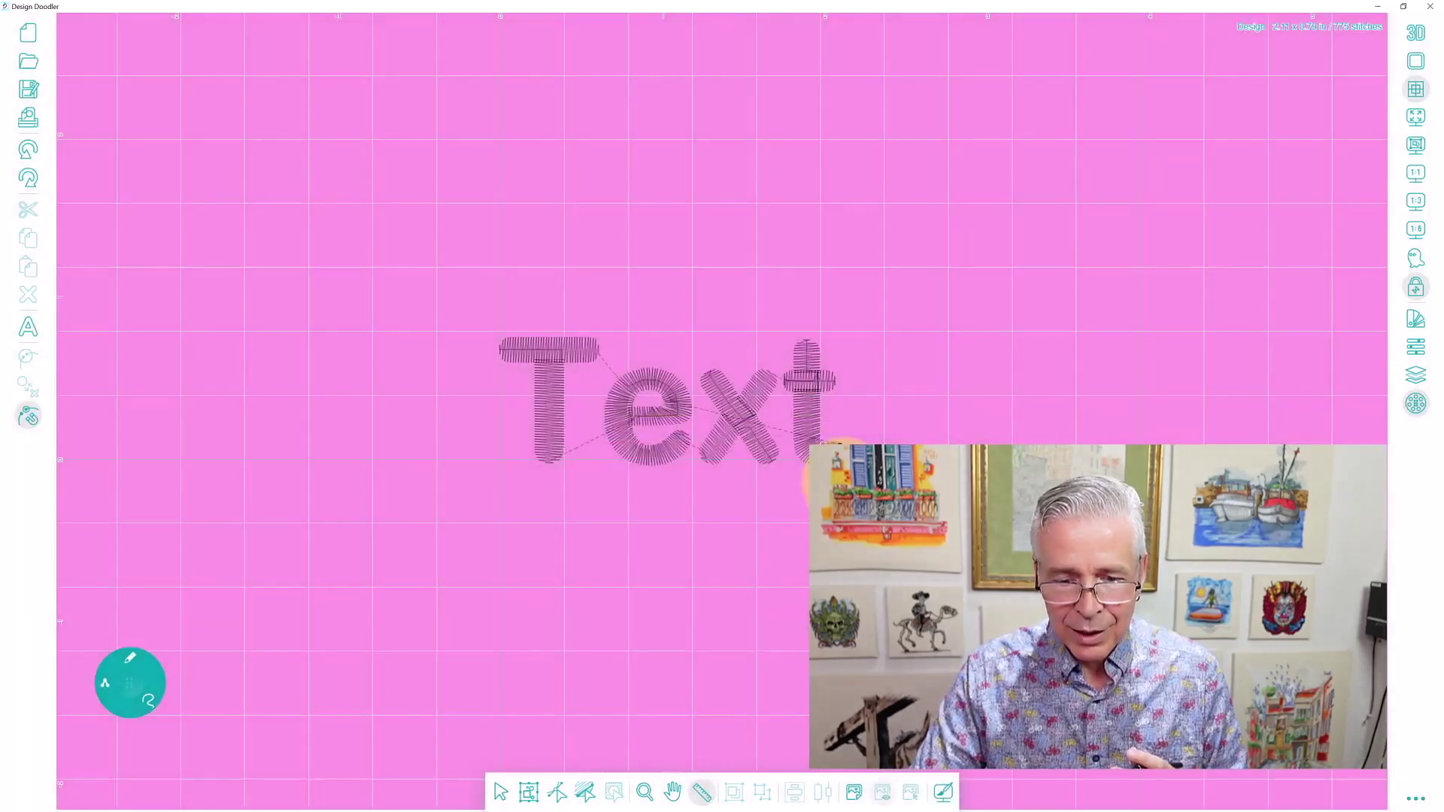
left_click(943, 797)
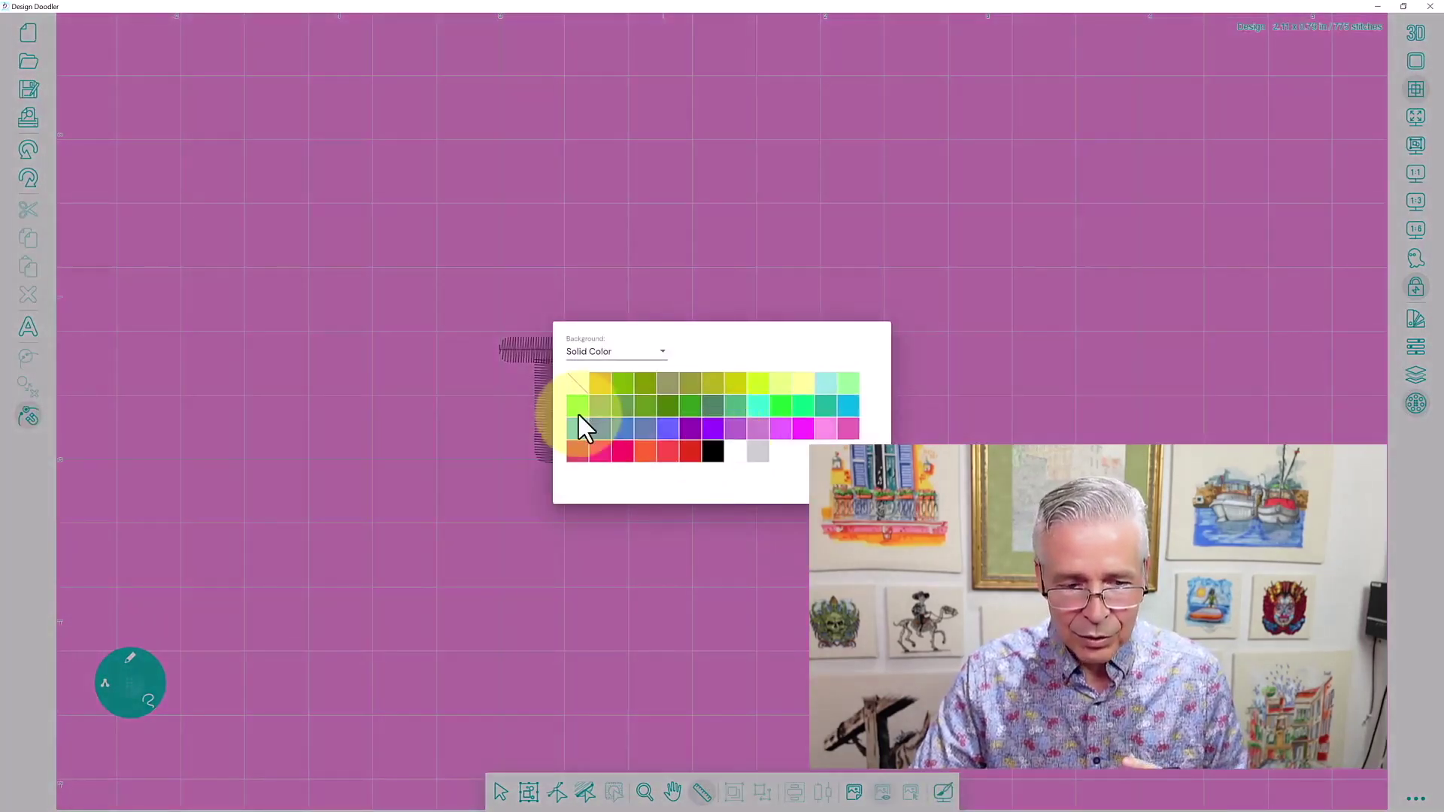
left_click(579, 387)
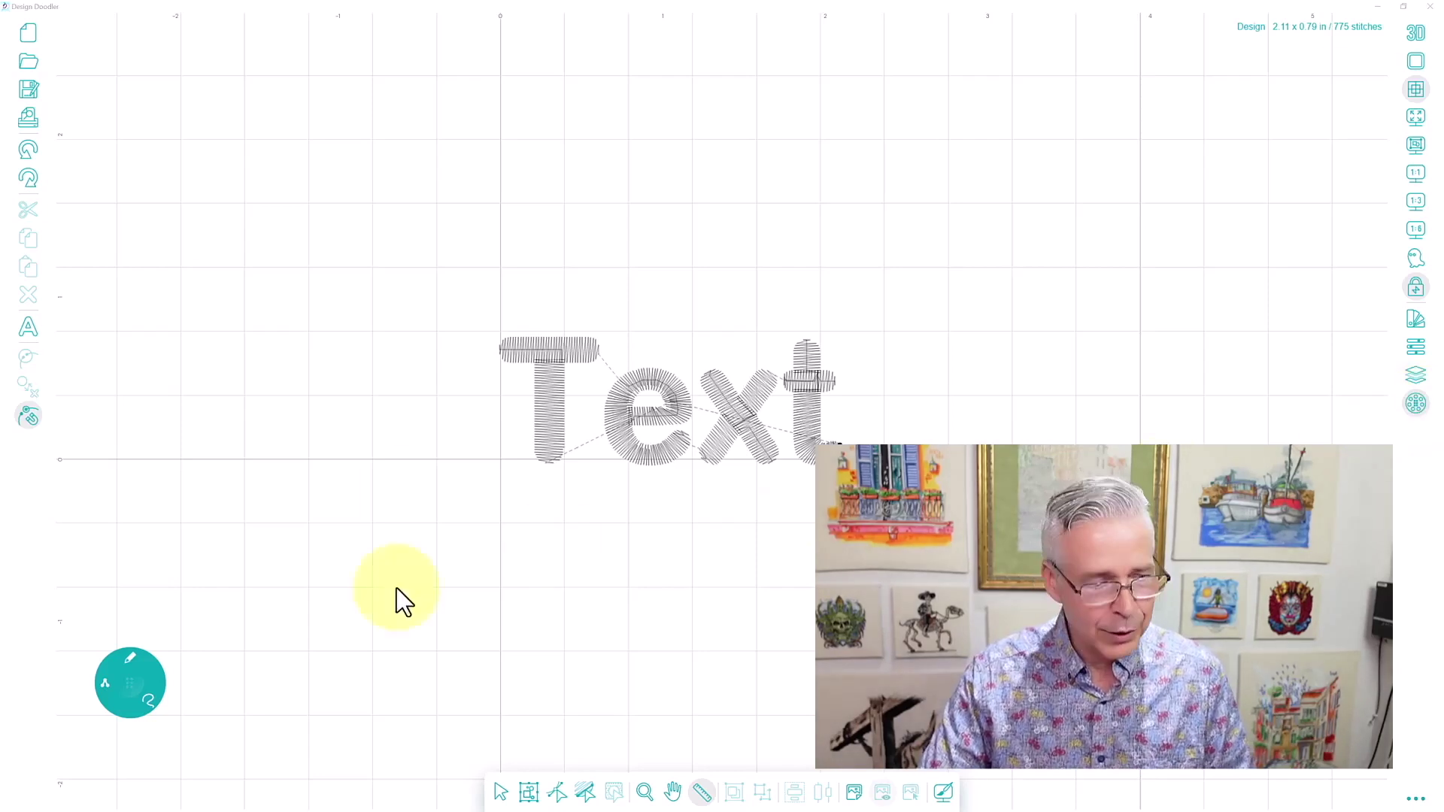
- Select the lettering and delete it from the workspace
left_click(499, 794)
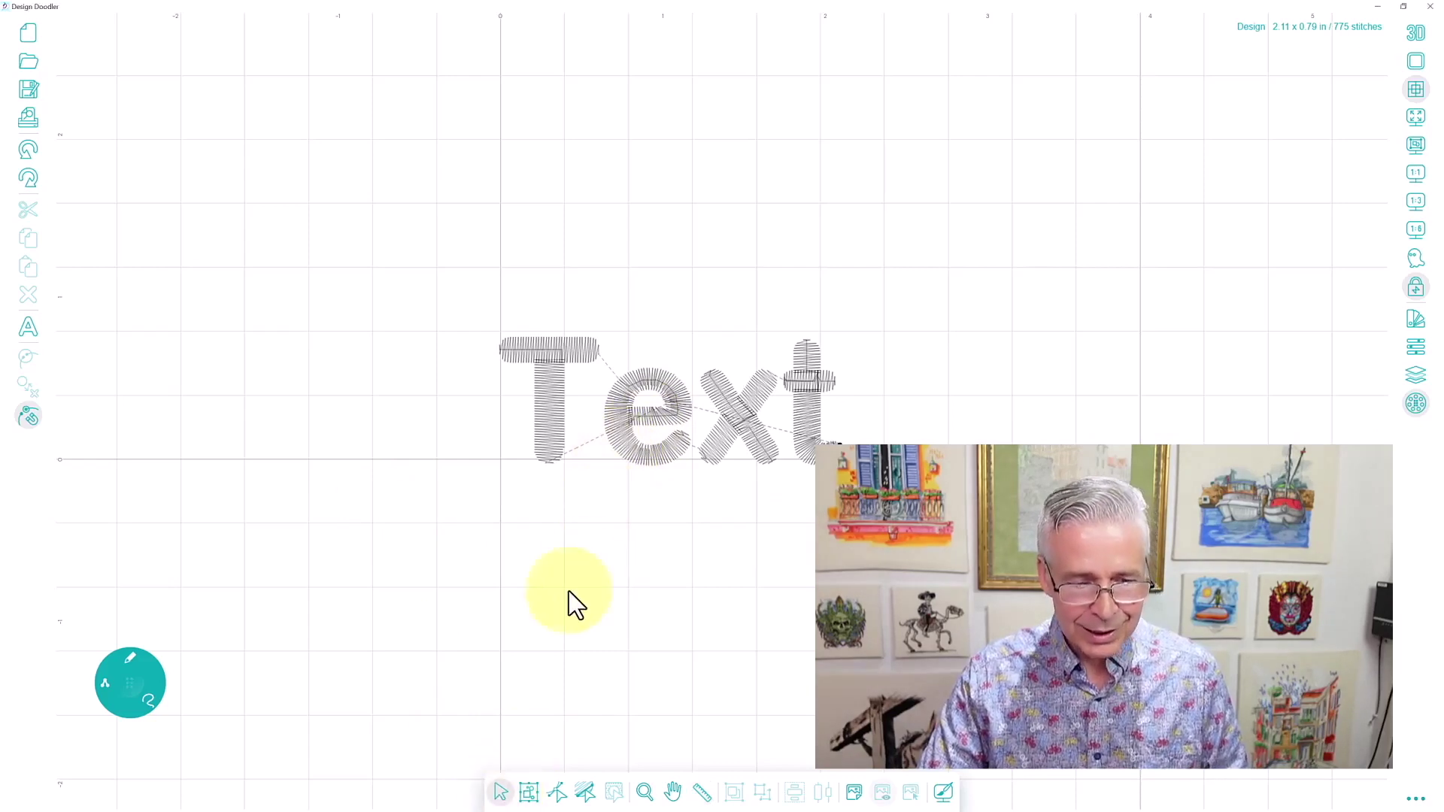
left_click(621, 453)
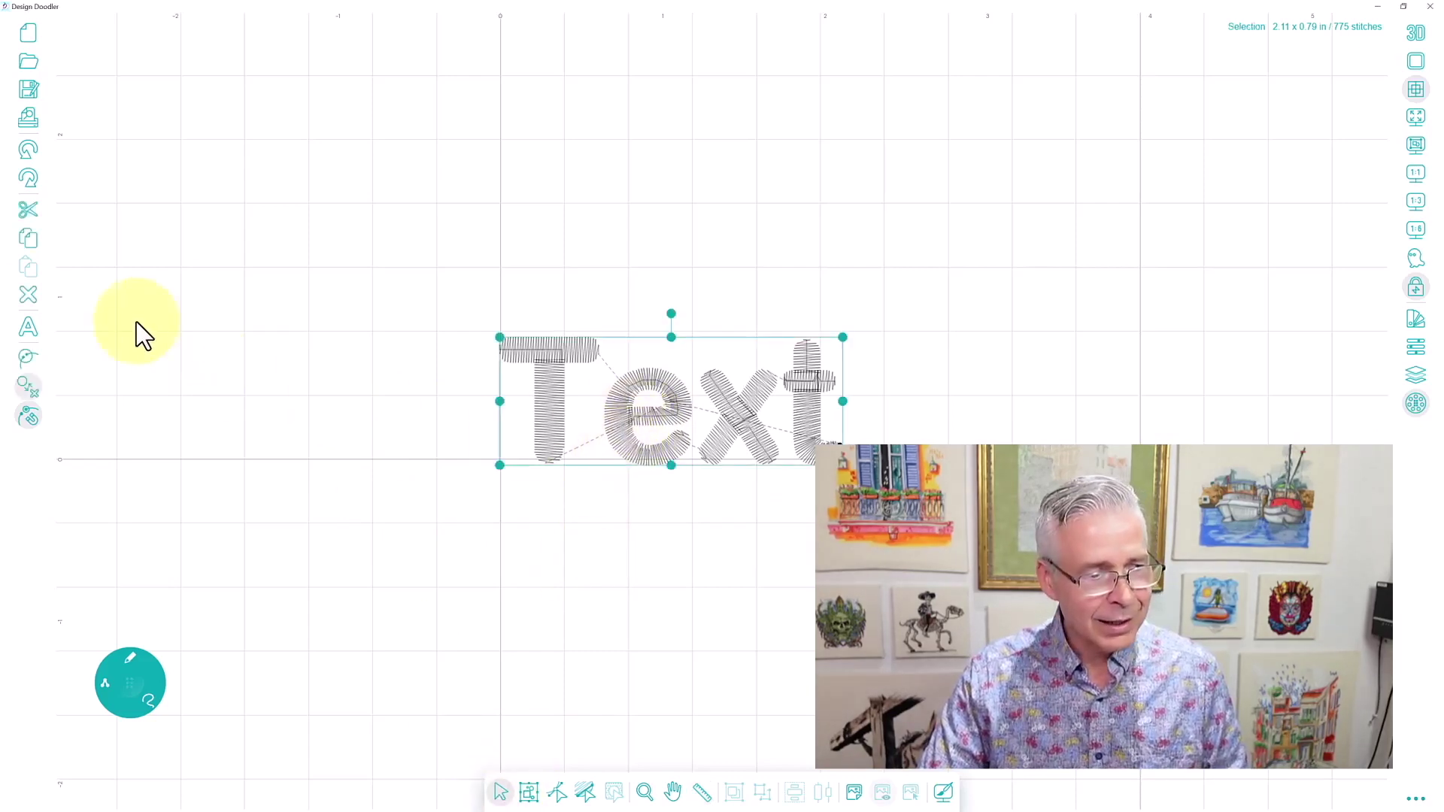
left_click(27, 297)
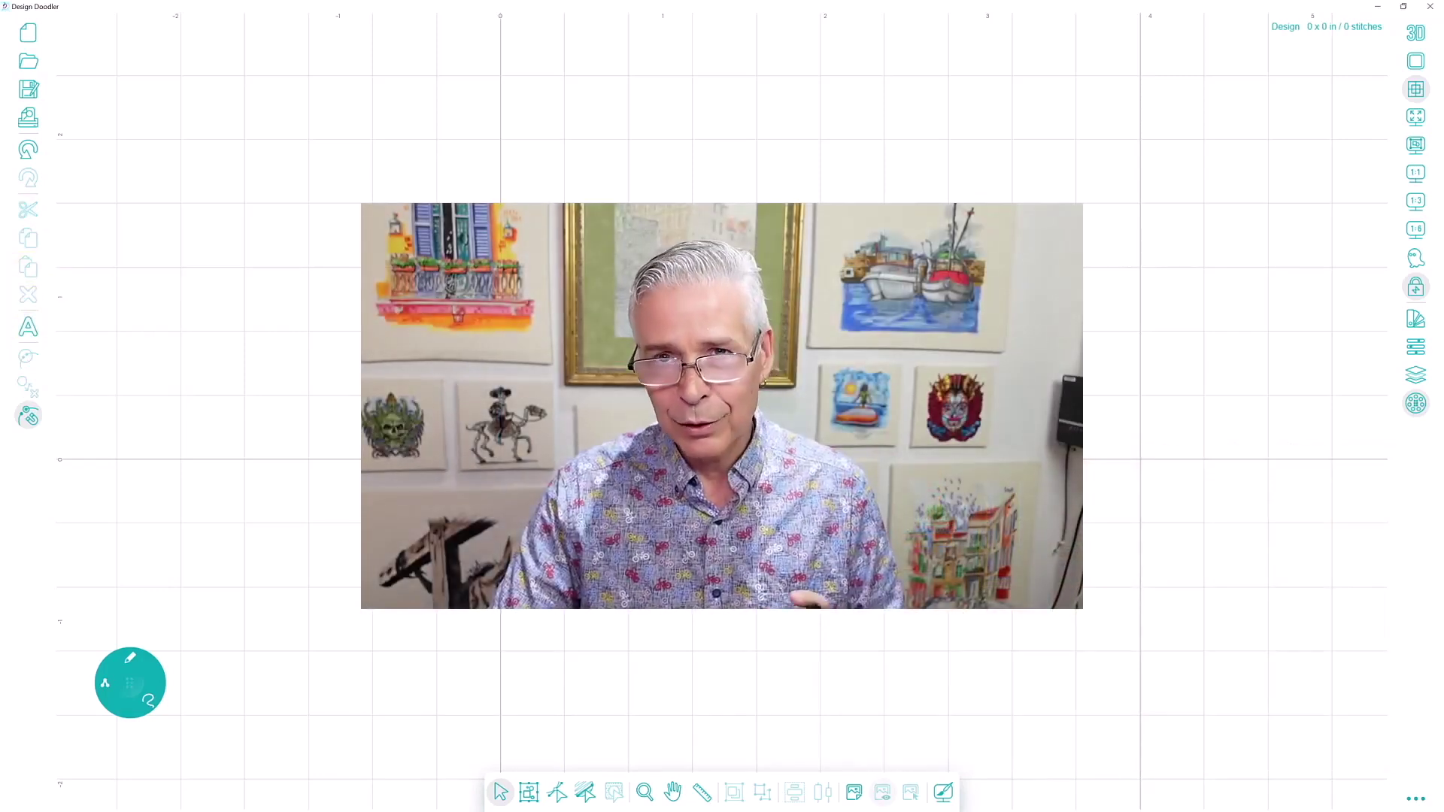
- Open the thread Palettes window, move it away from the workspace edge and look through the available thread brand palettes
left_click(1417, 322)
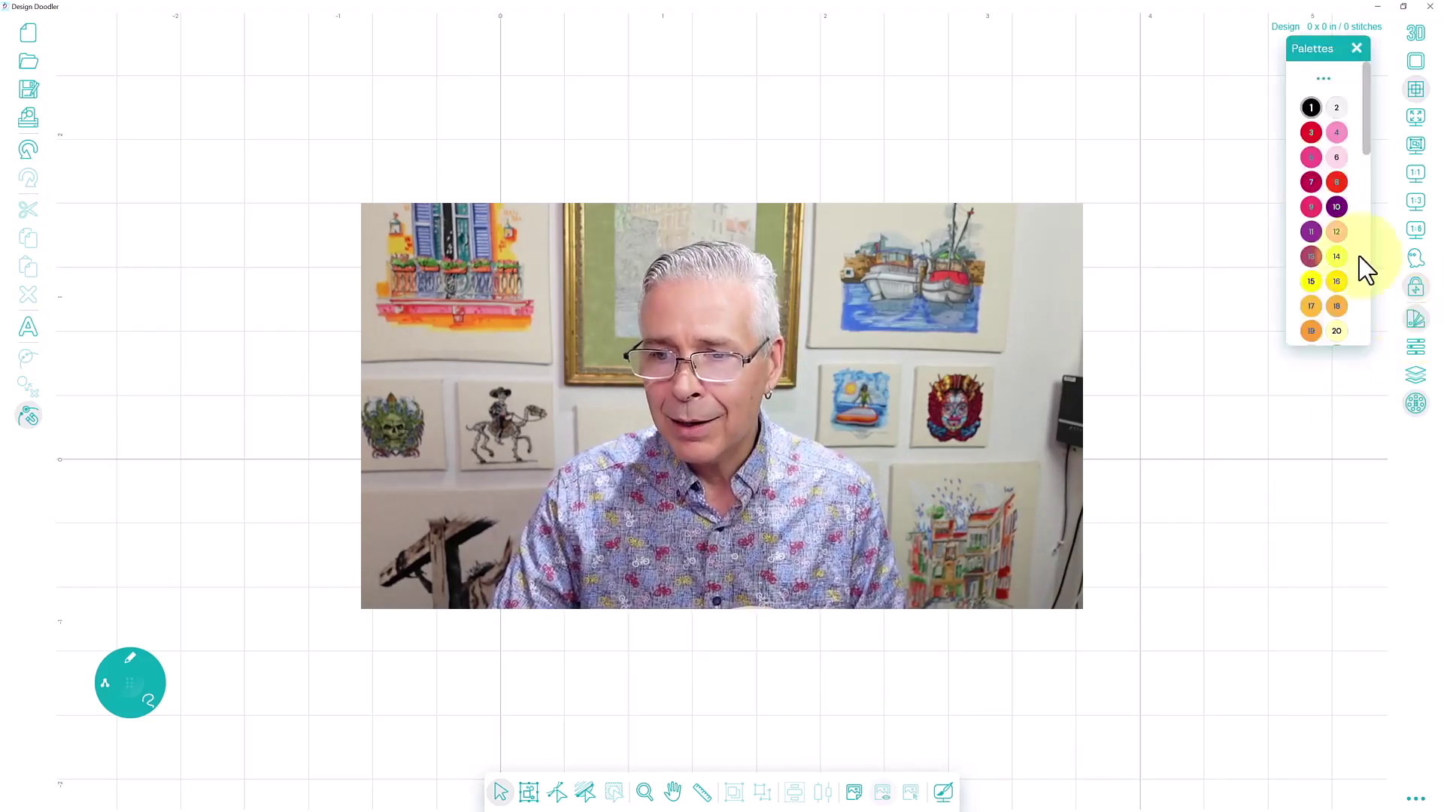
left_click_drag(1321, 53, 1276, 193)
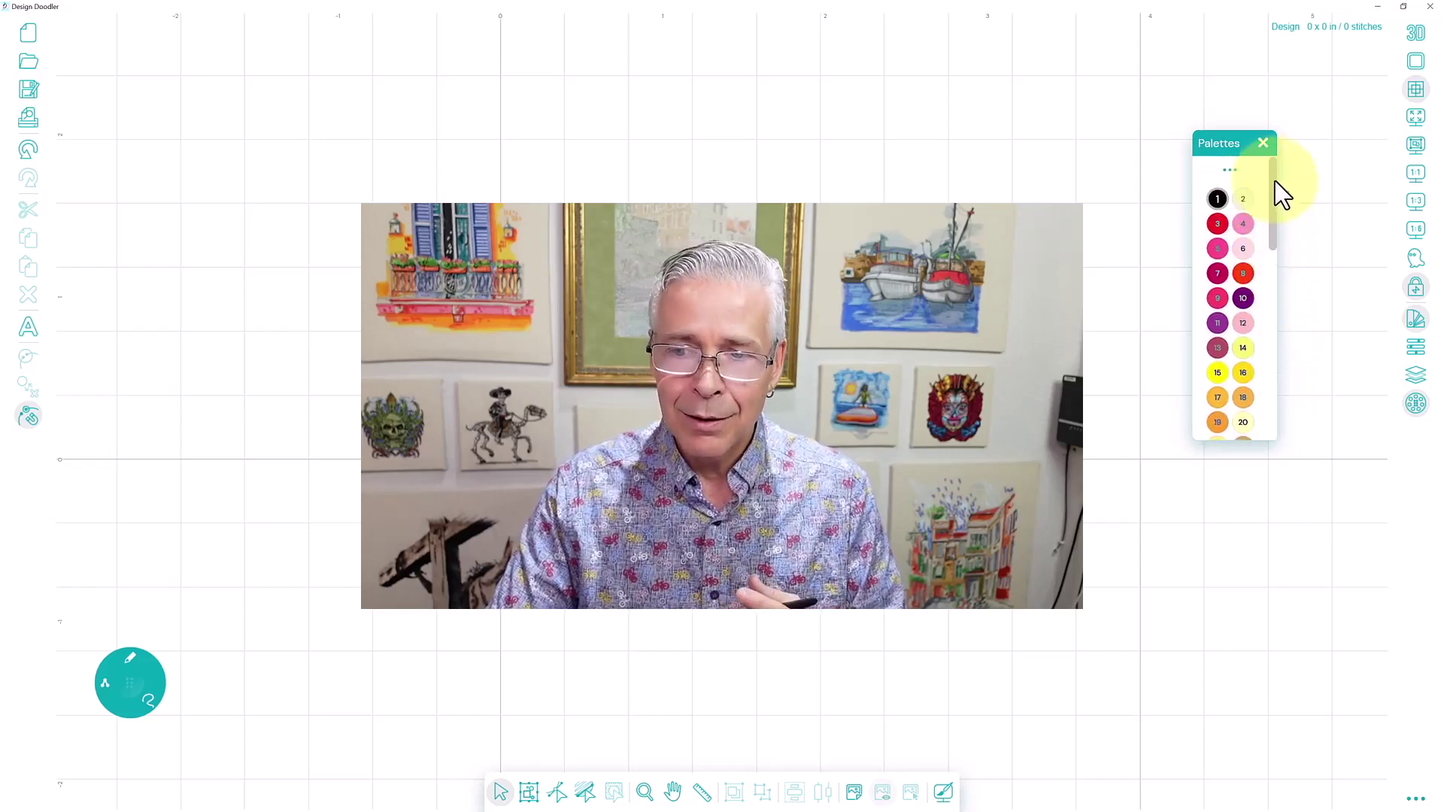
left_click(1229, 174)
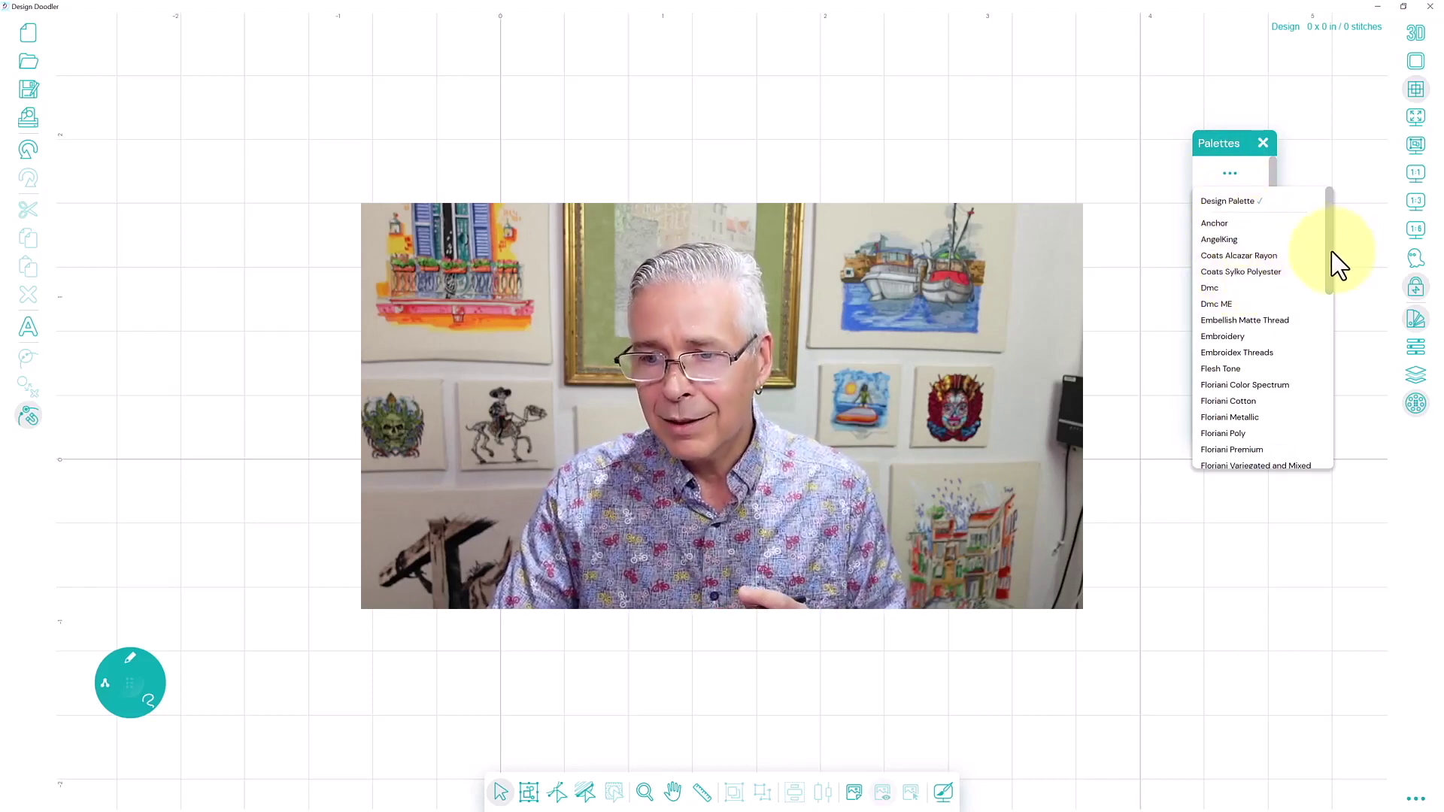
scroll(1327, 282, "down", 5)
scroll(1318, 356, "down", 3)
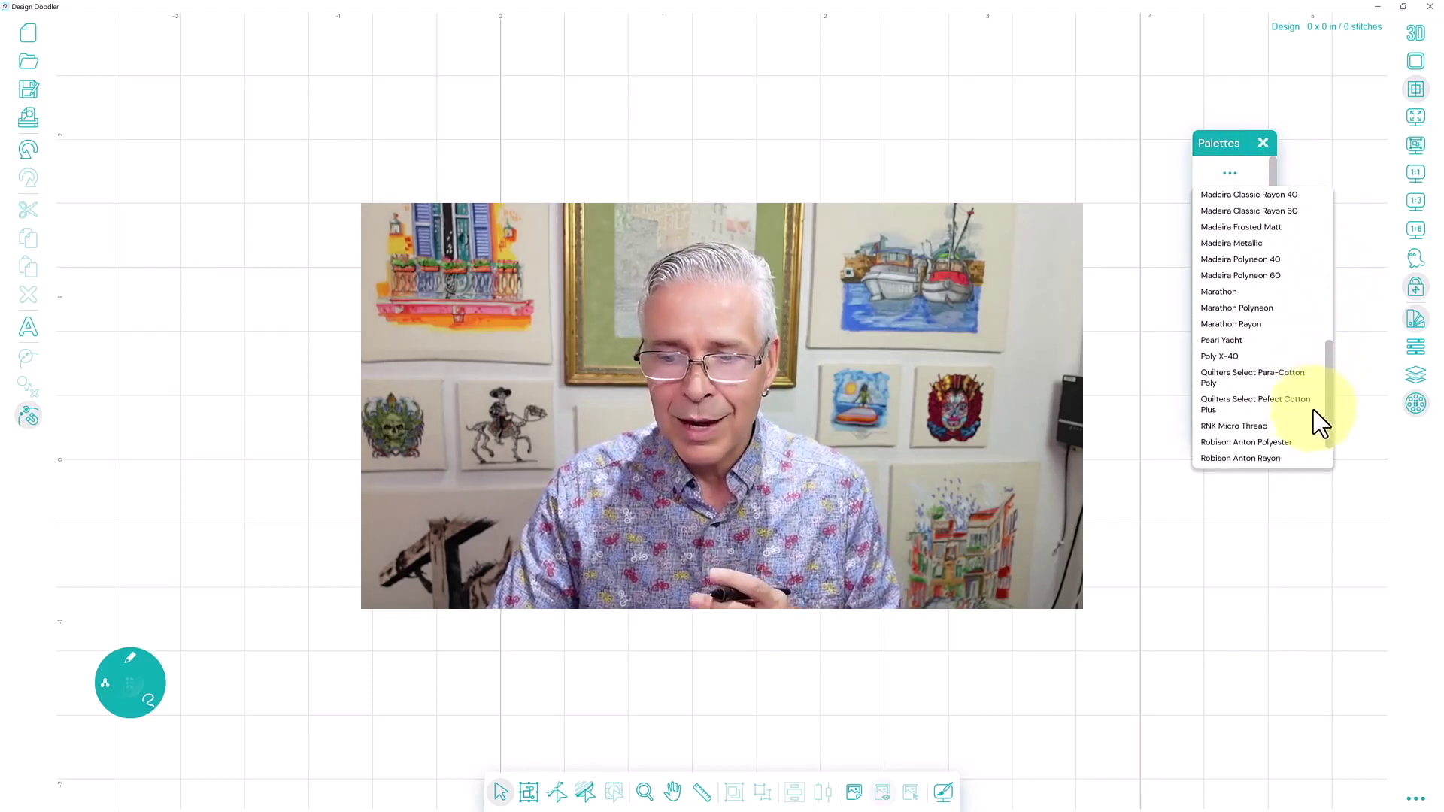
scroll(1315, 420, "up", 5)
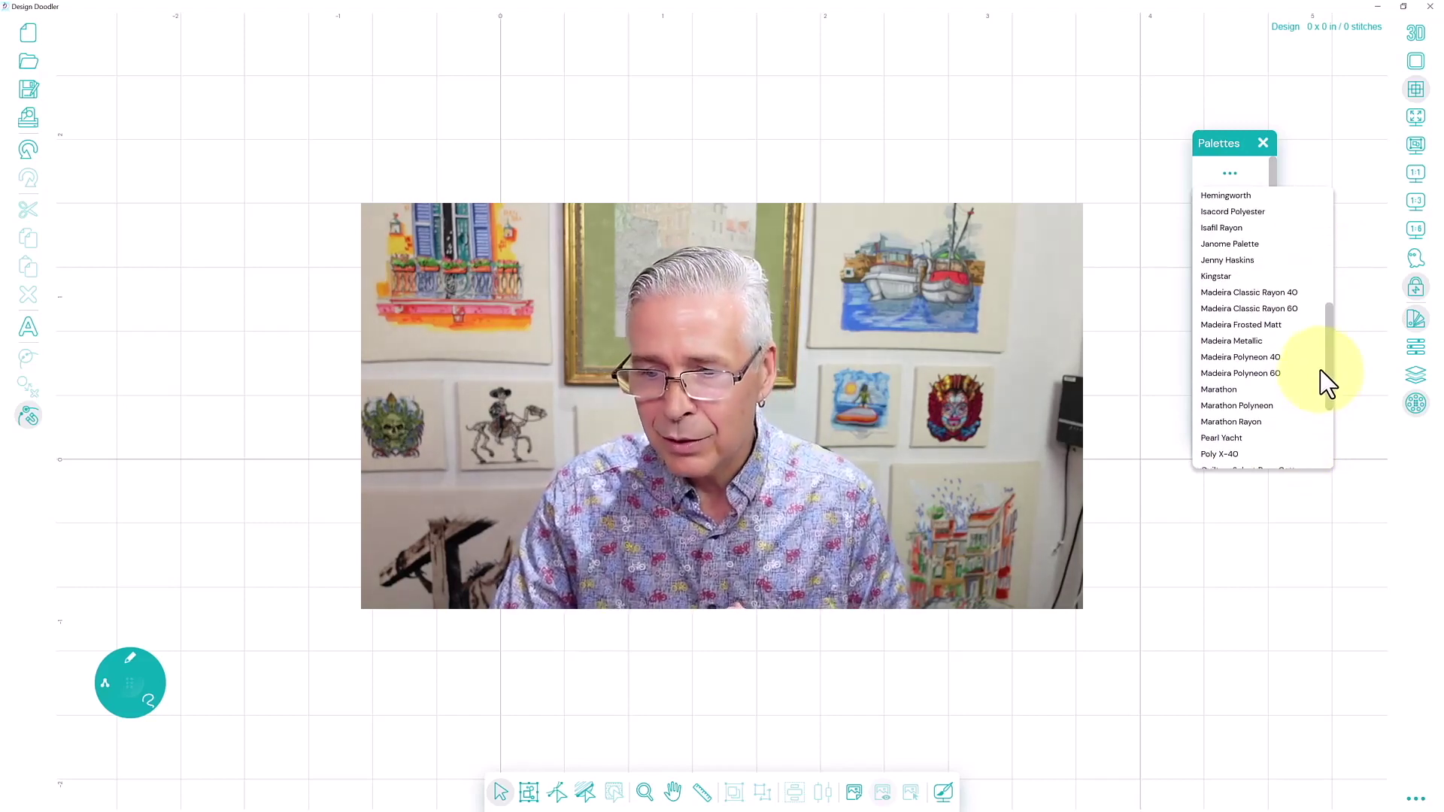
- Load the Madeira Polyneon 40 thread palette and switch back to the Design Palette
left_click(1251, 361)
mouse_move(1272, 168)
left_mouse_down()
mouse_move(1262, 433)
mouse_move(1270, 247)
mouse_move(1252, 170)
left_mouse_up()
left_click(1229, 174)
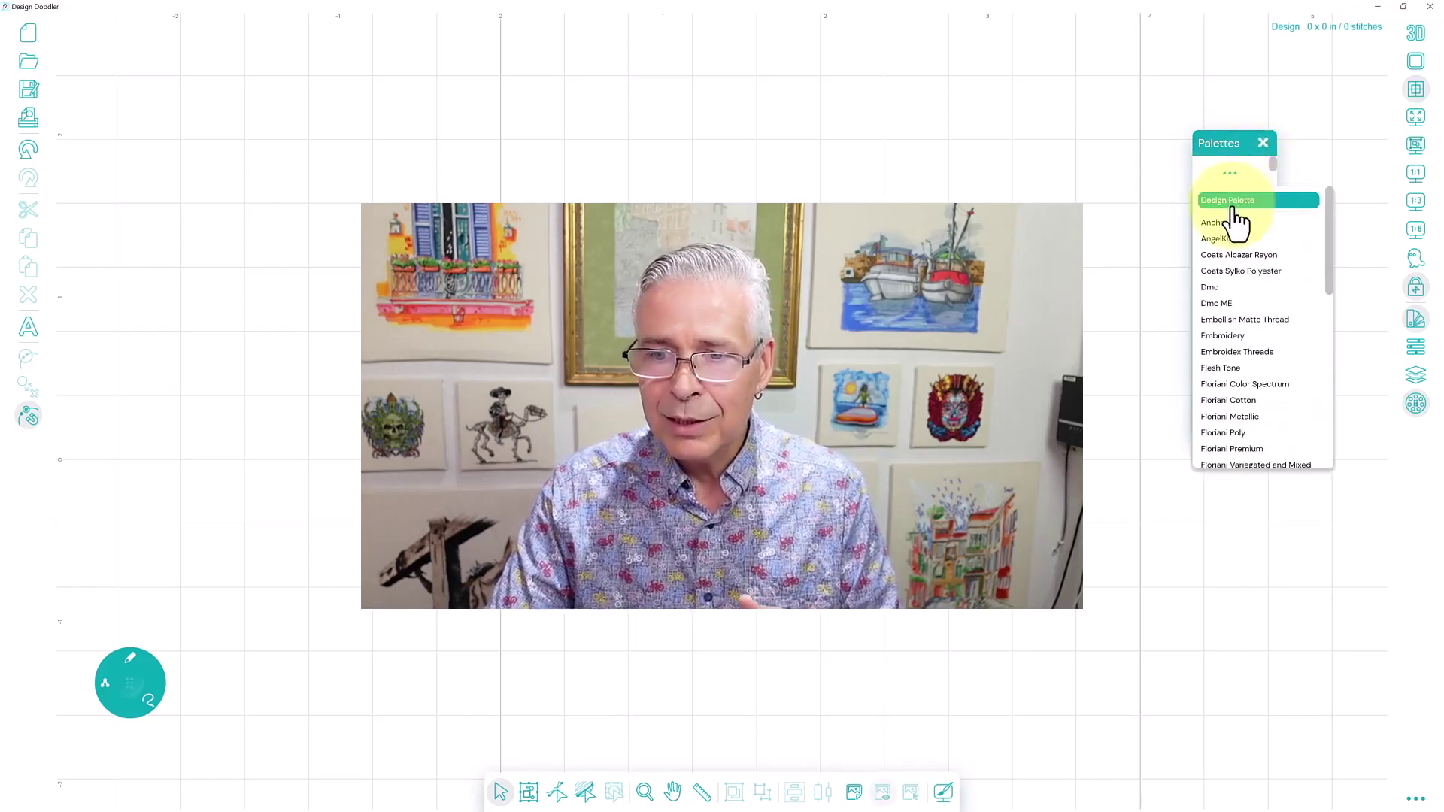
left_click(1233, 201)
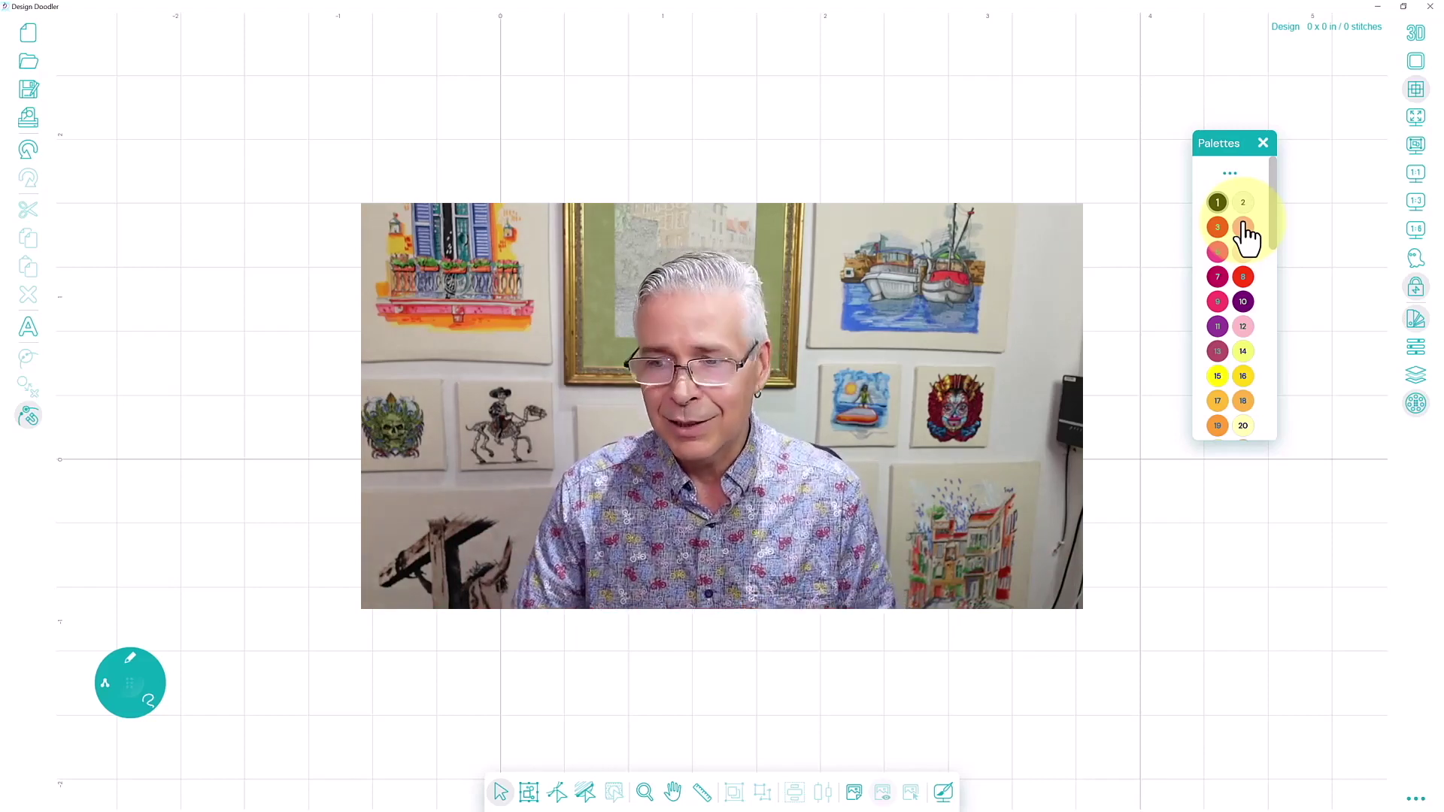
- Reposition and close the Palettes window, and toggle it on and off again
left_click_drag(1234, 147, 1281, 128)
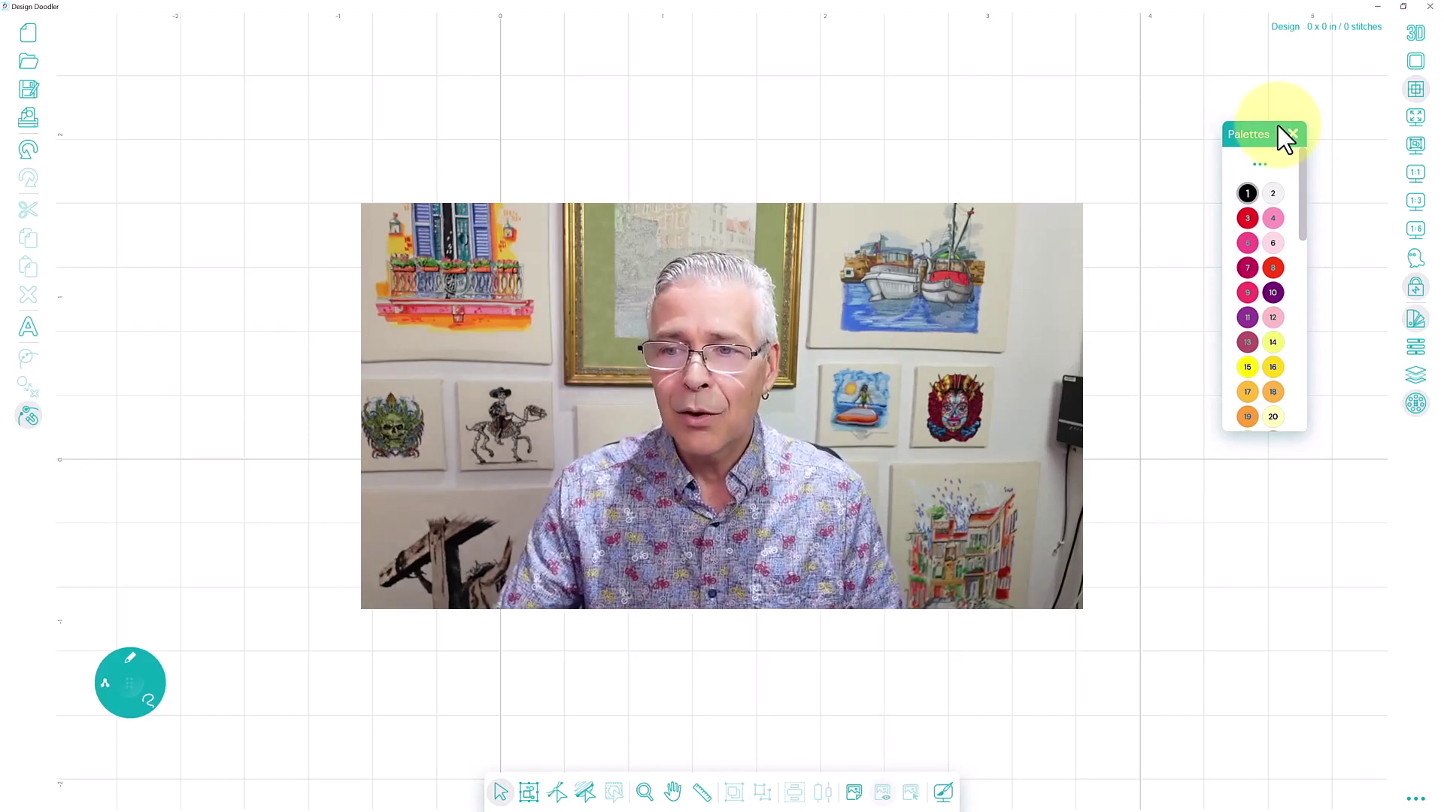
left_click(1293, 135)
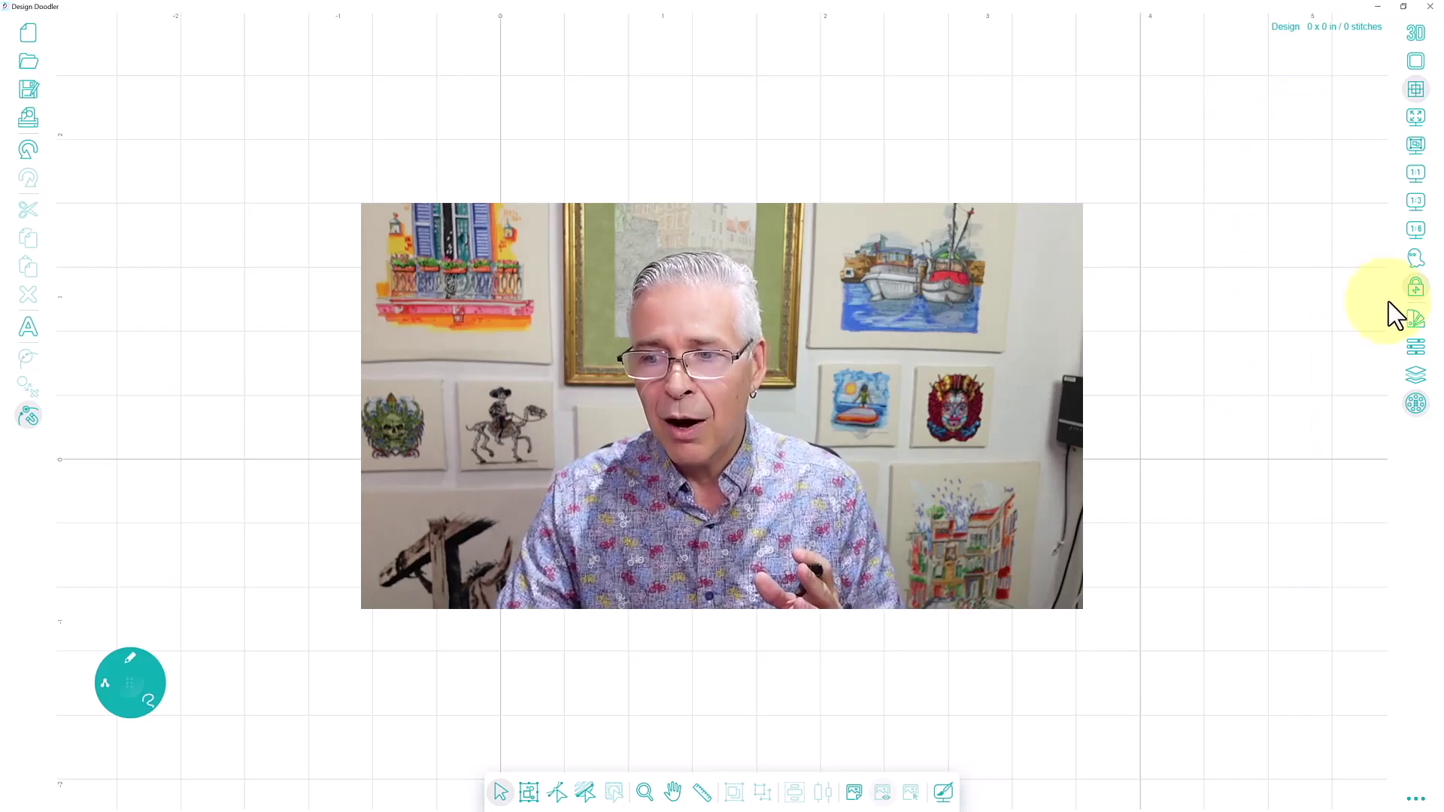
left_click(1418, 322)
left_click(1418, 322)
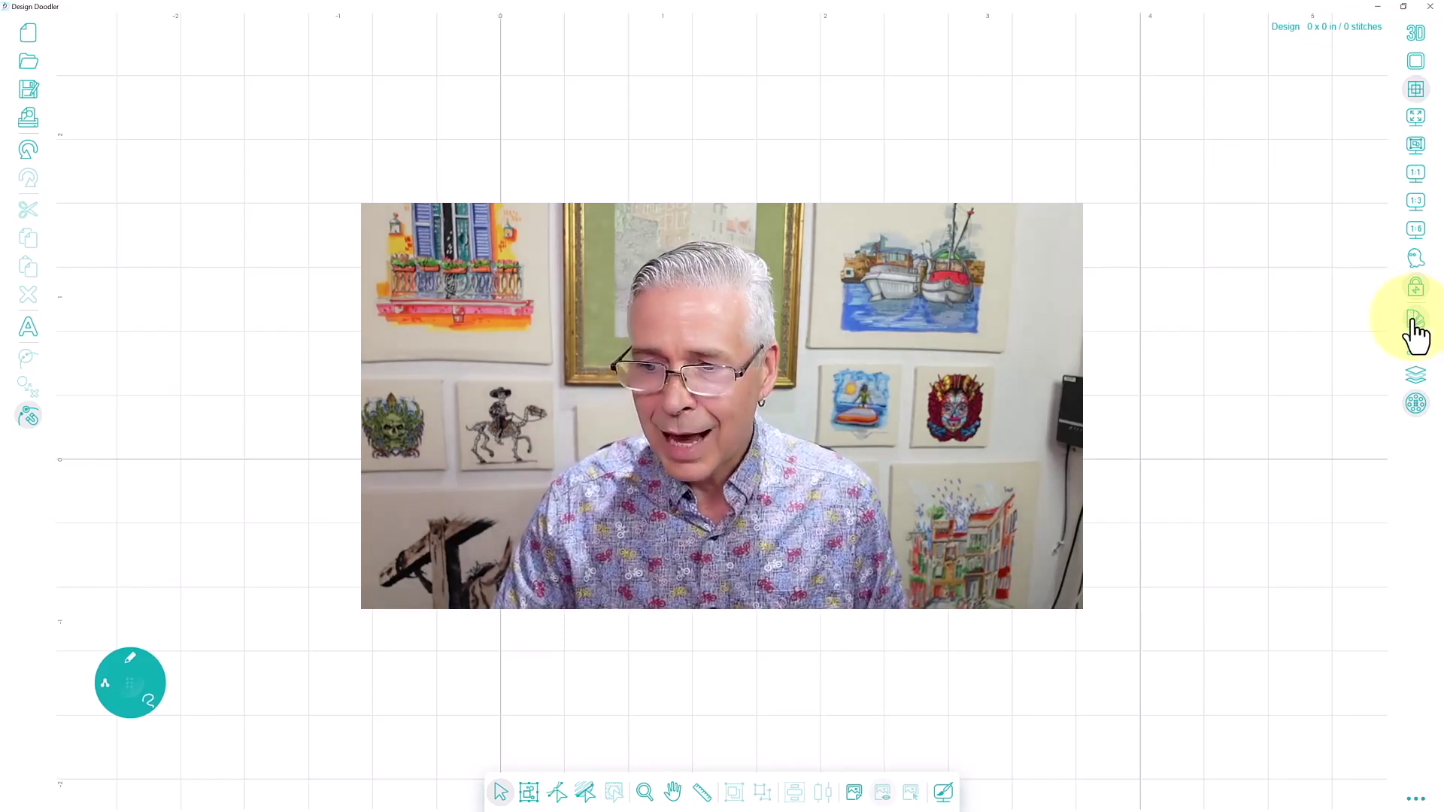
- Show the Palettes, Properties and Sequence View windows and arrange them on the workspace so that they do not overlap
left_click(1417, 335)
left_click_drag(1325, 46, 1181, 76)
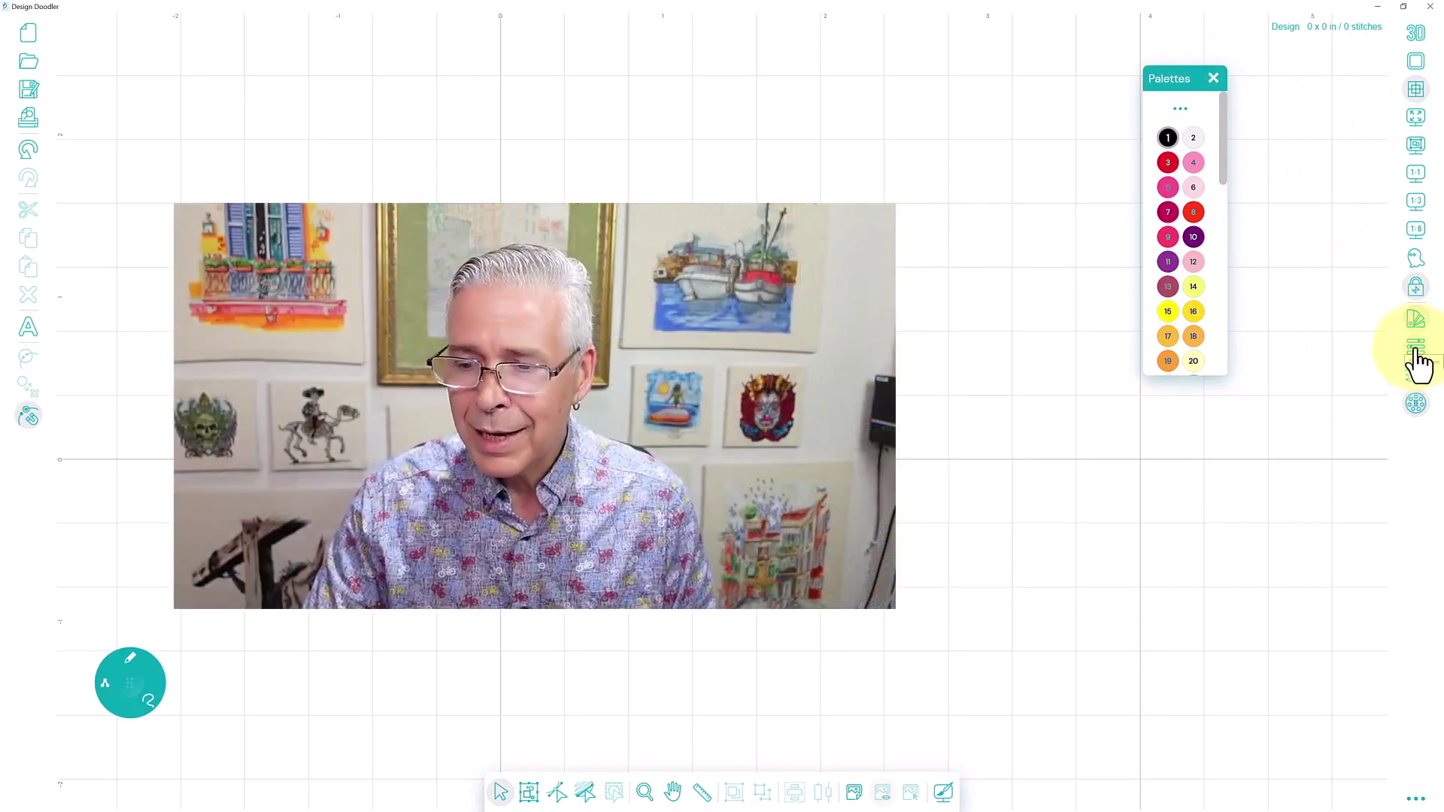
left_click(1415, 348)
left_click_drag(1276, 61, 1012, 94)
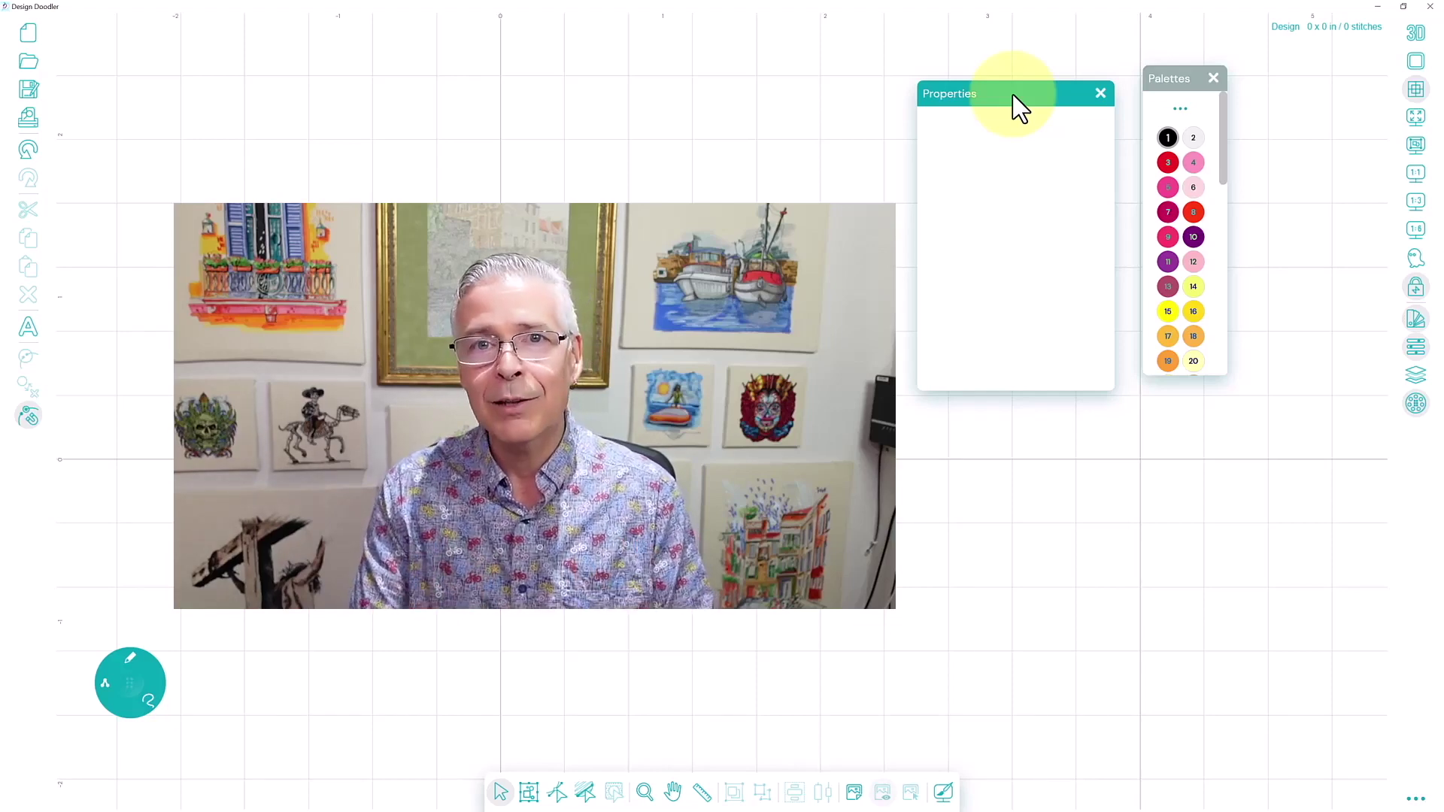
left_click(1420, 380)
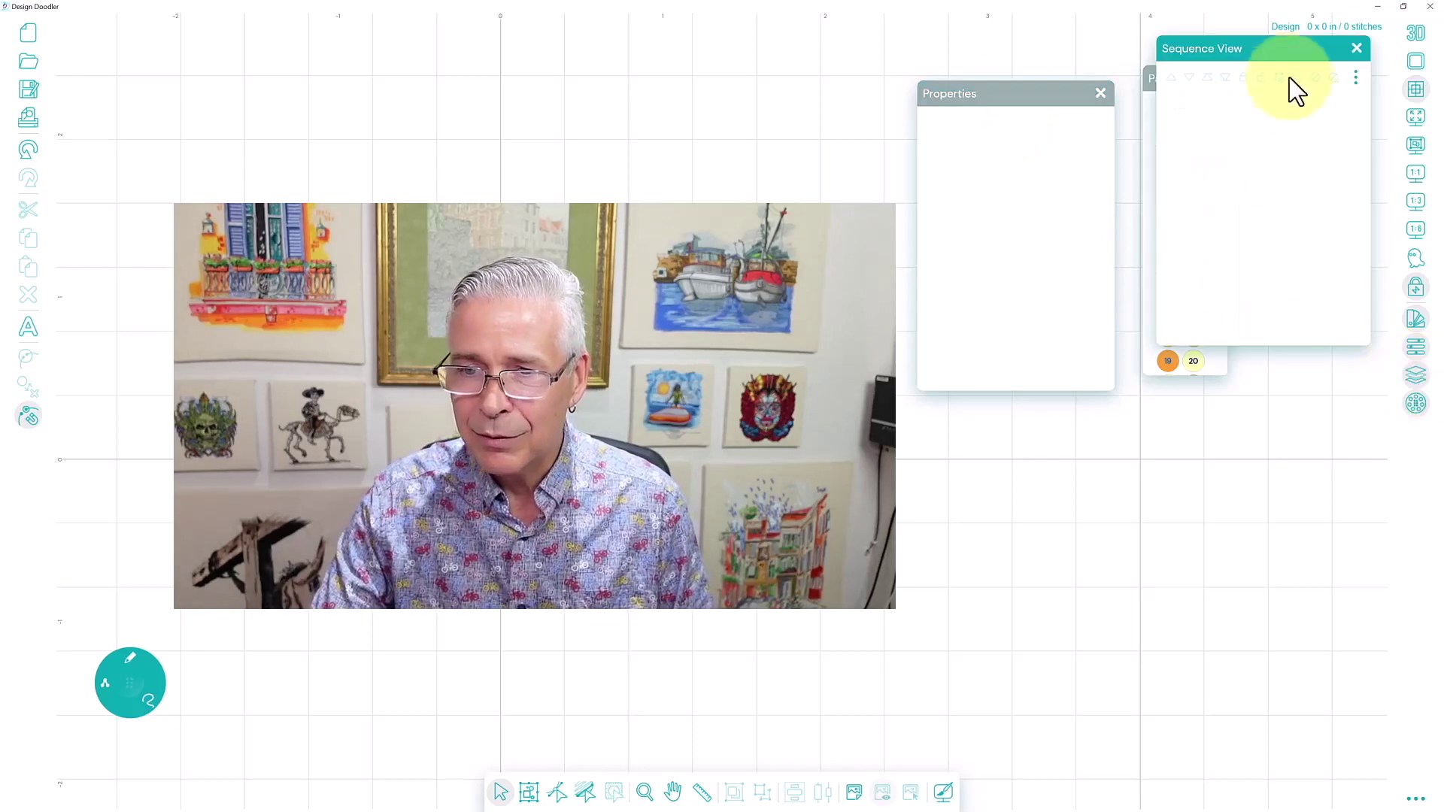
left_click_drag(1264, 48, 1155, 409)
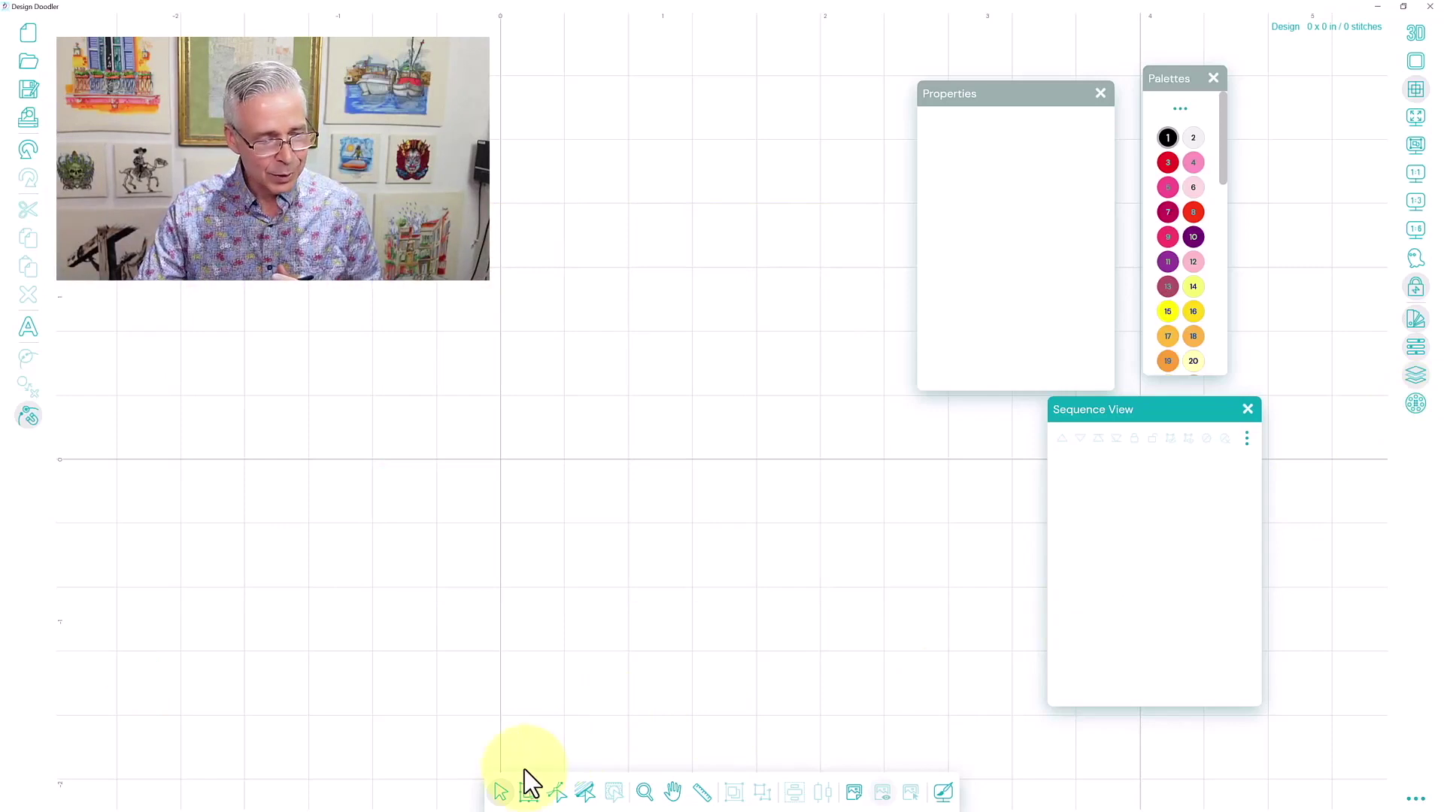
- Show the round drawing-tool wheel and move it to the middle of the workspace
left_click(1416, 409)
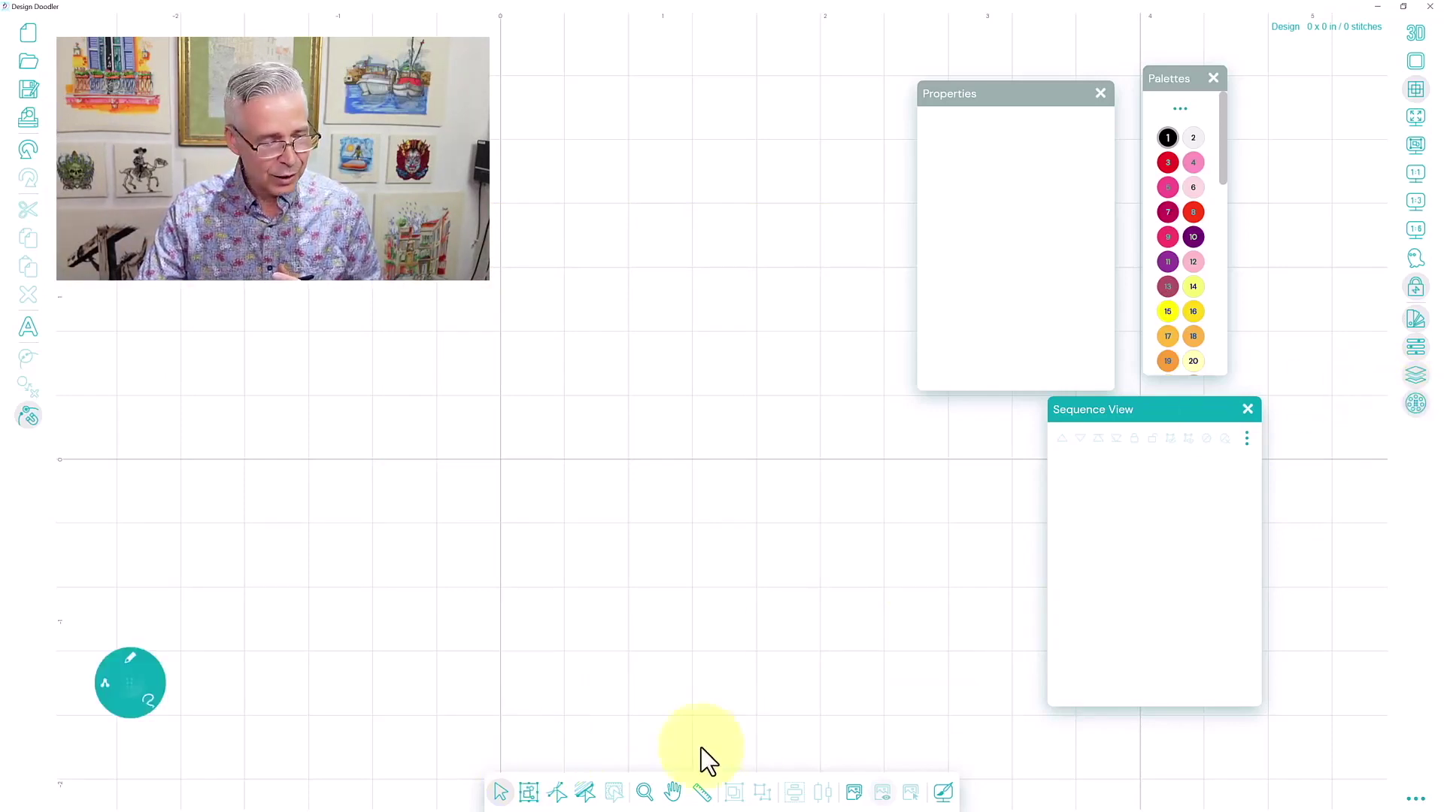
left_click_drag(128, 681, 735, 342)
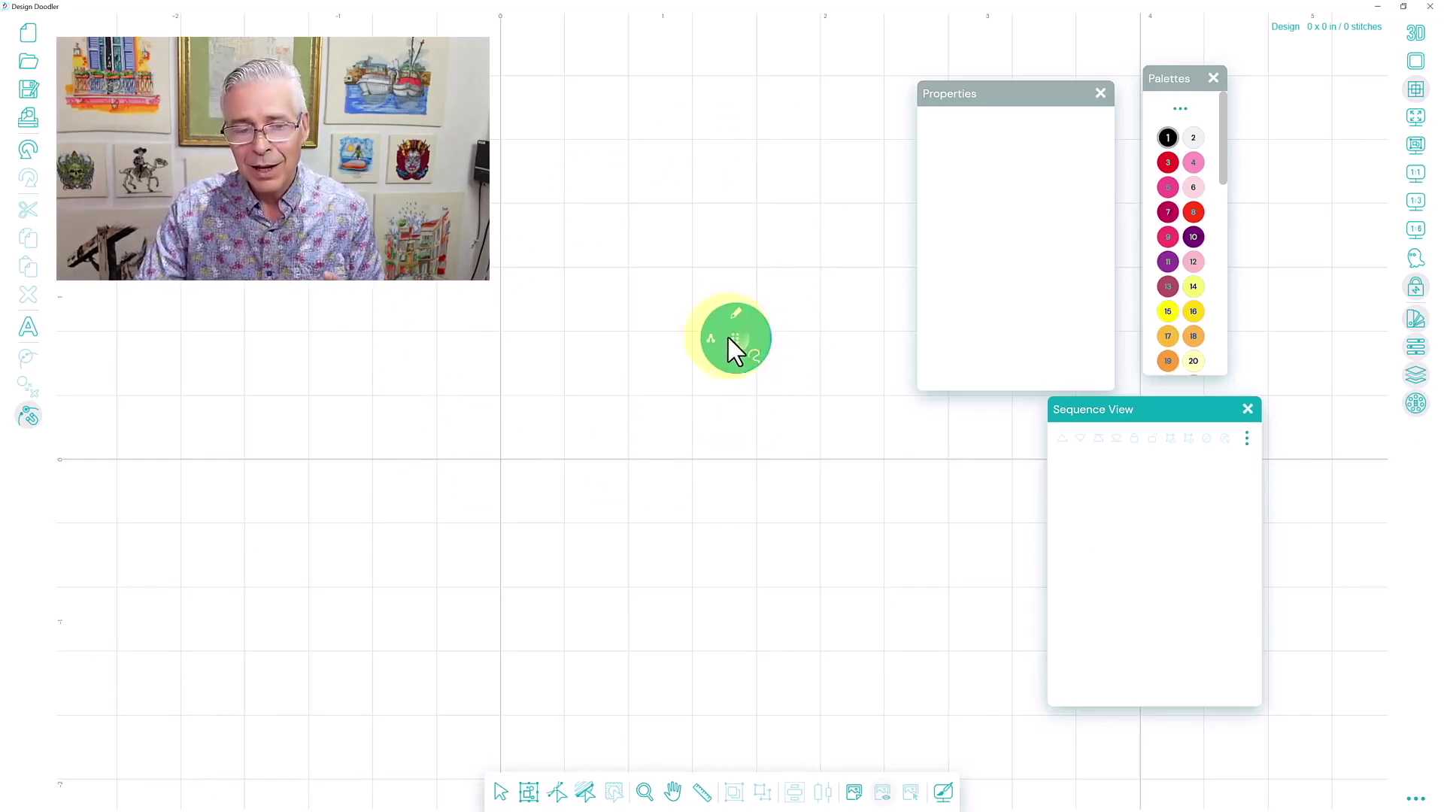
- Expand the outer brush ring of the drawing-tool wheel and move the wheel to the lower-left corner of the workspace
left_click(732, 312)
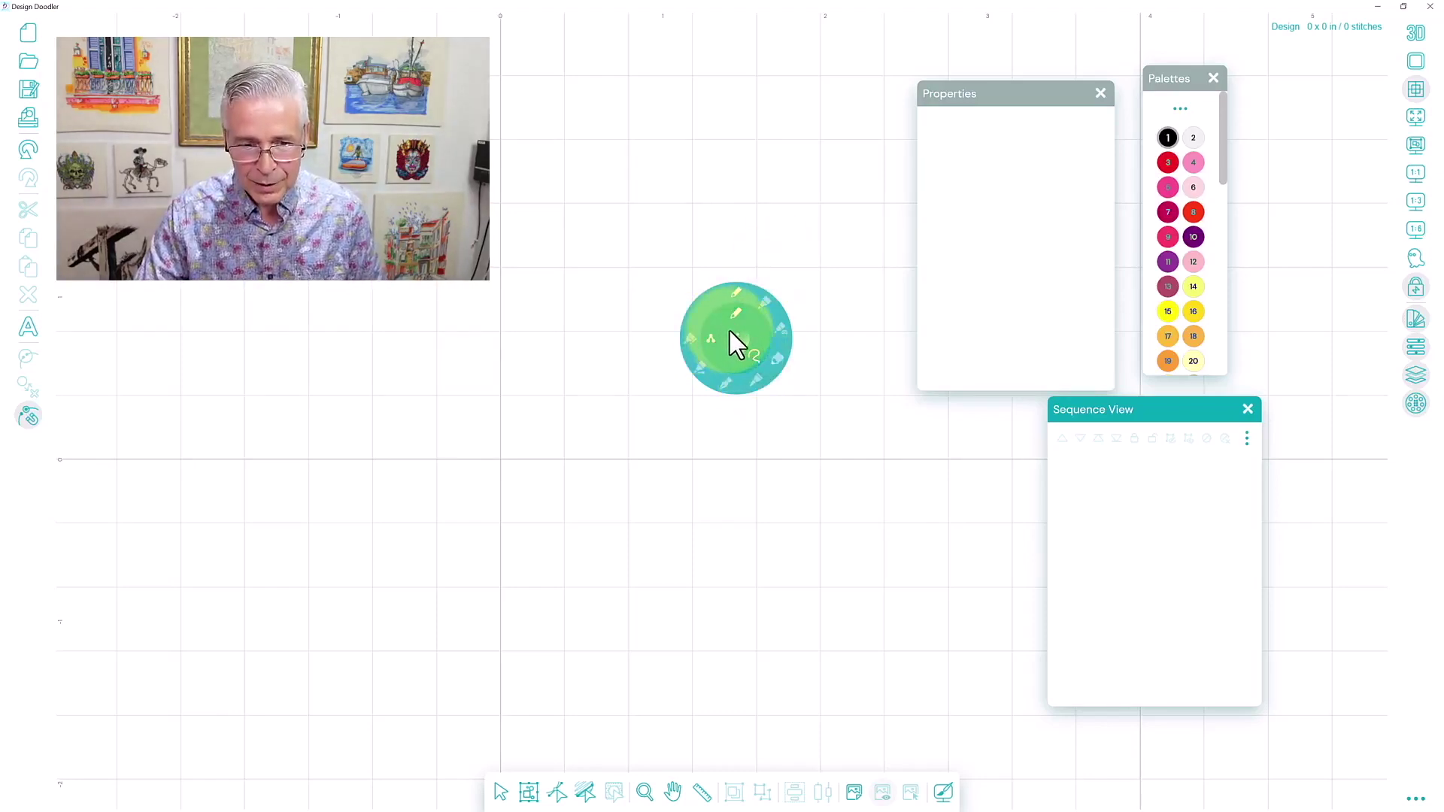
mouse_move(734, 337)
left_mouse_down()
mouse_move(381, 554)
mouse_move(149, 723)
left_mouse_up()
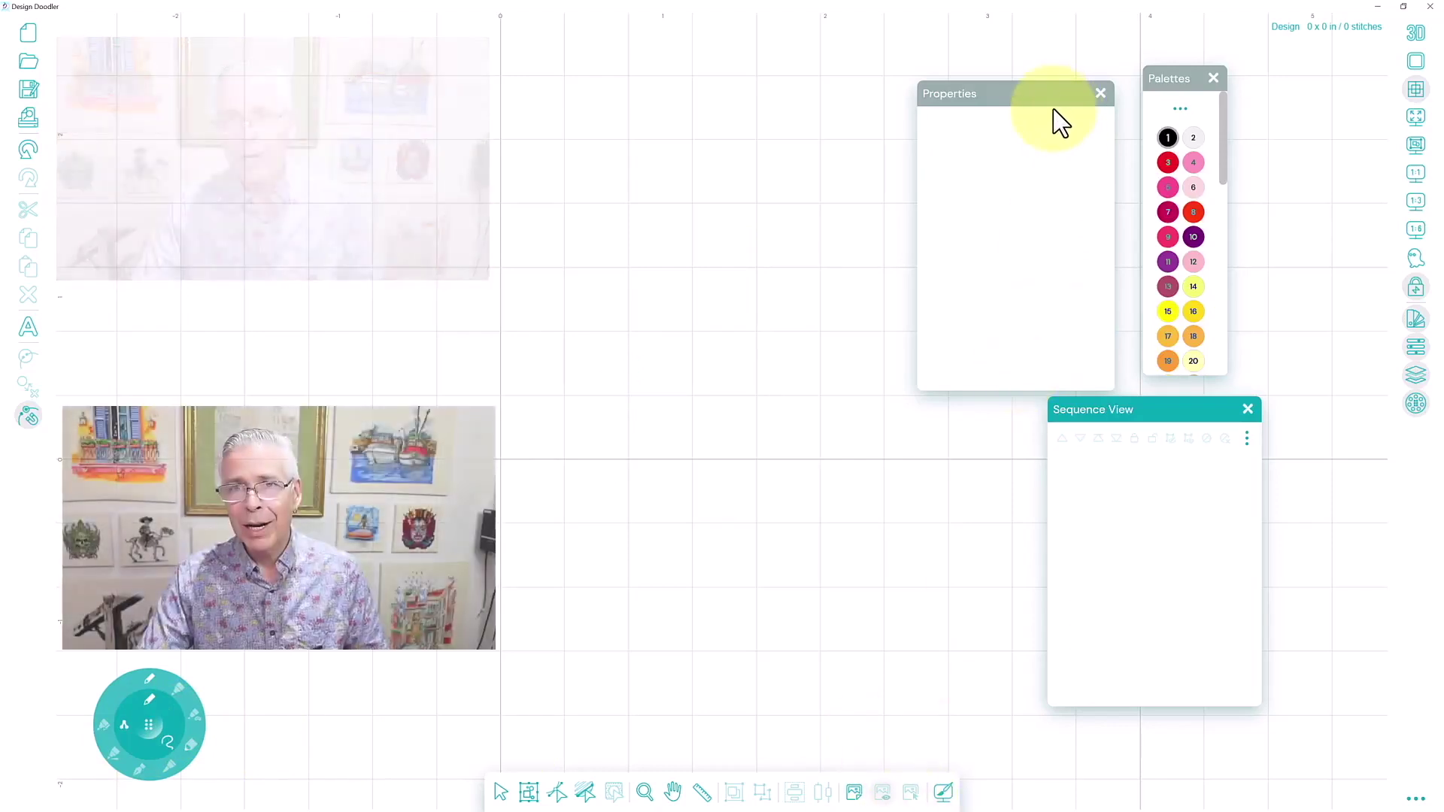
- Load the flower line drawing from the Downloads folder as a backdrop, and toggle its visibility off and on again
left_click(856, 797)
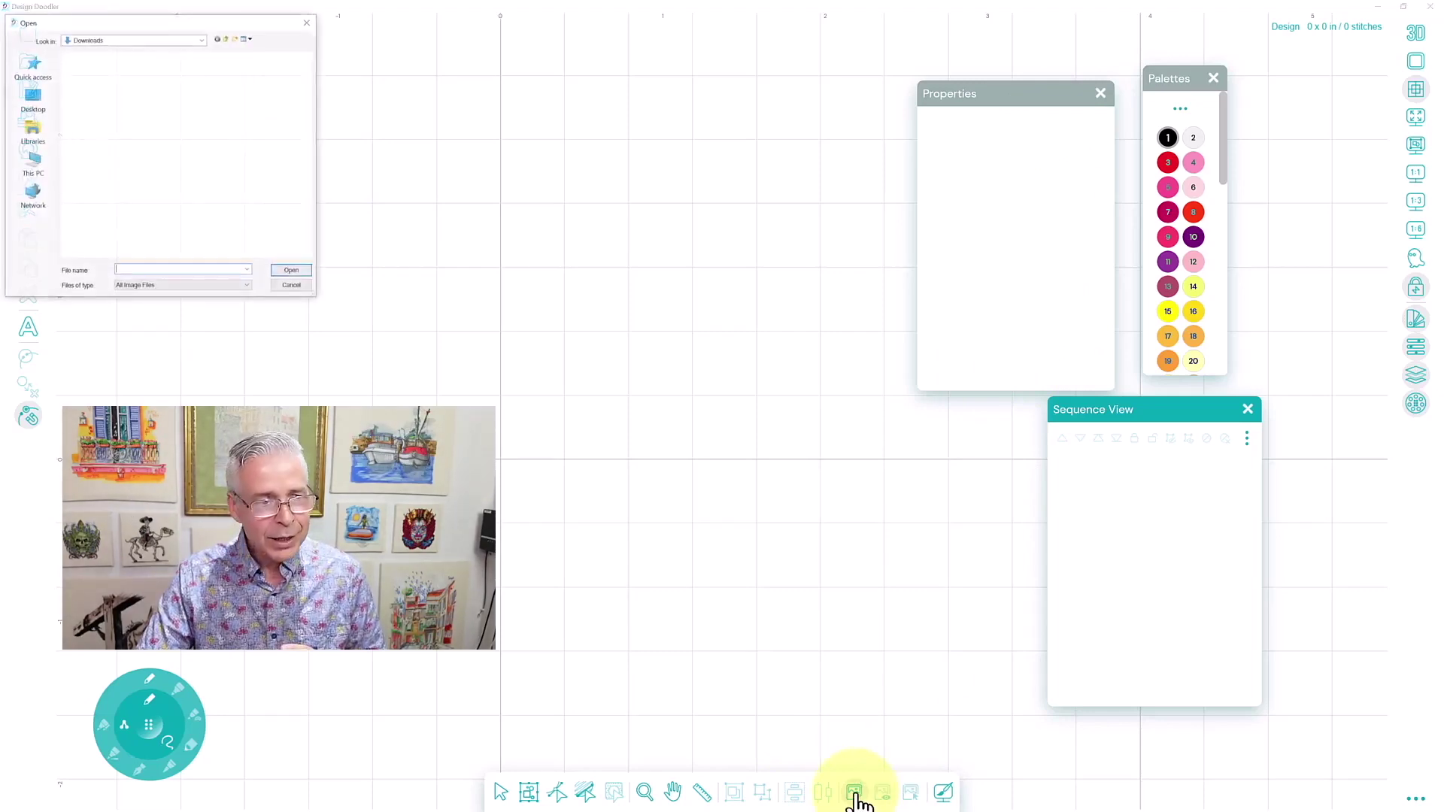
left_click(179, 287)
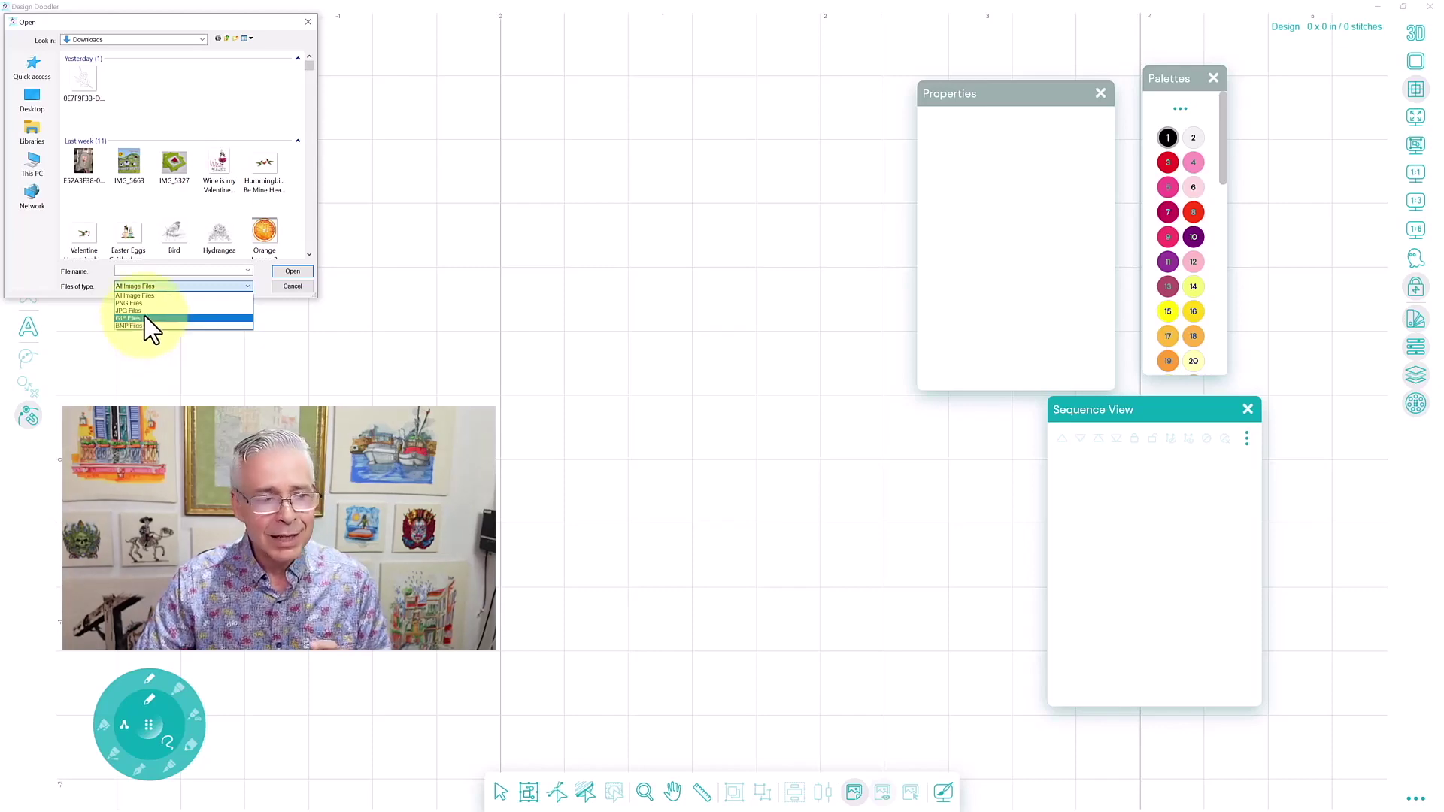
left_click(99, 109)
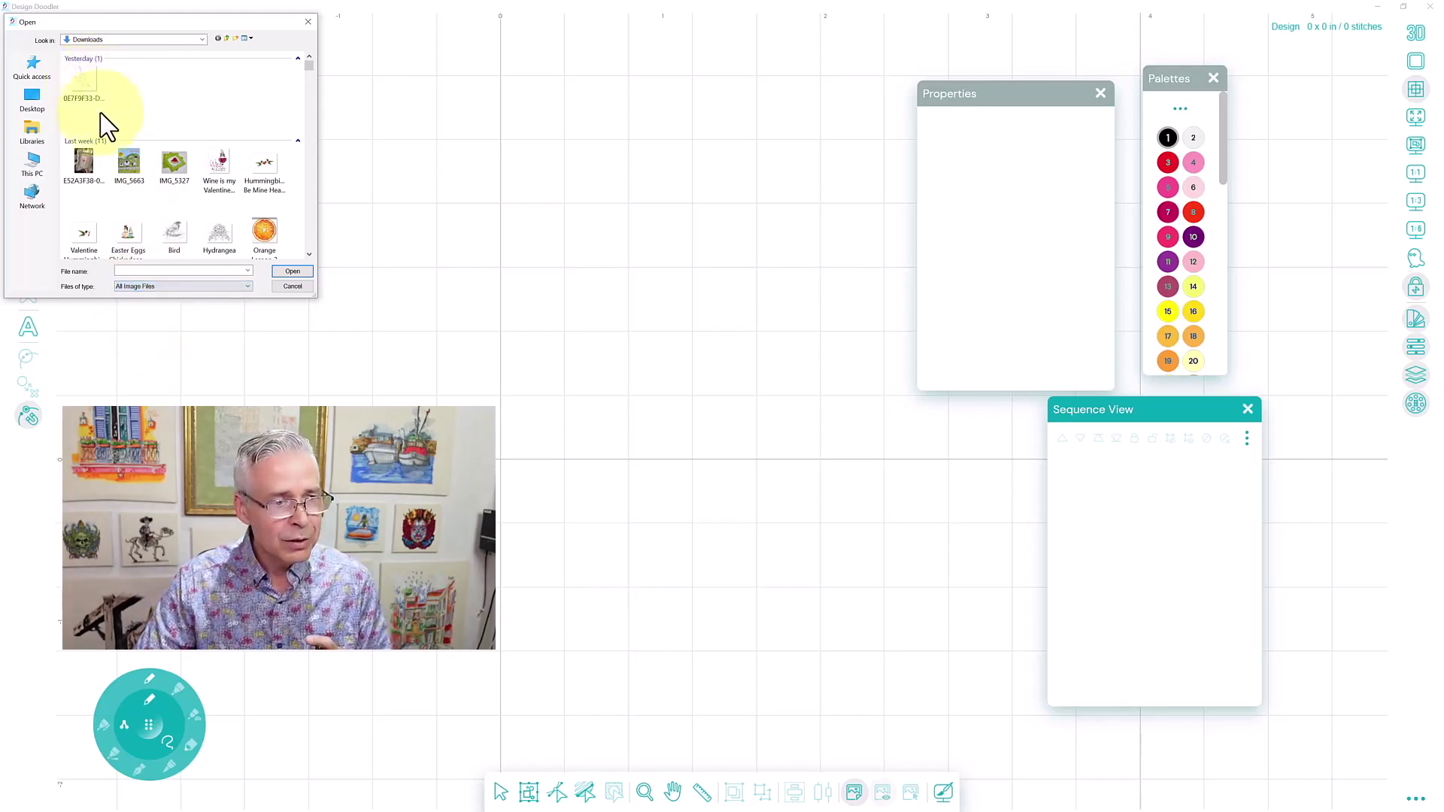
left_click(151, 156)
left_click(289, 273)
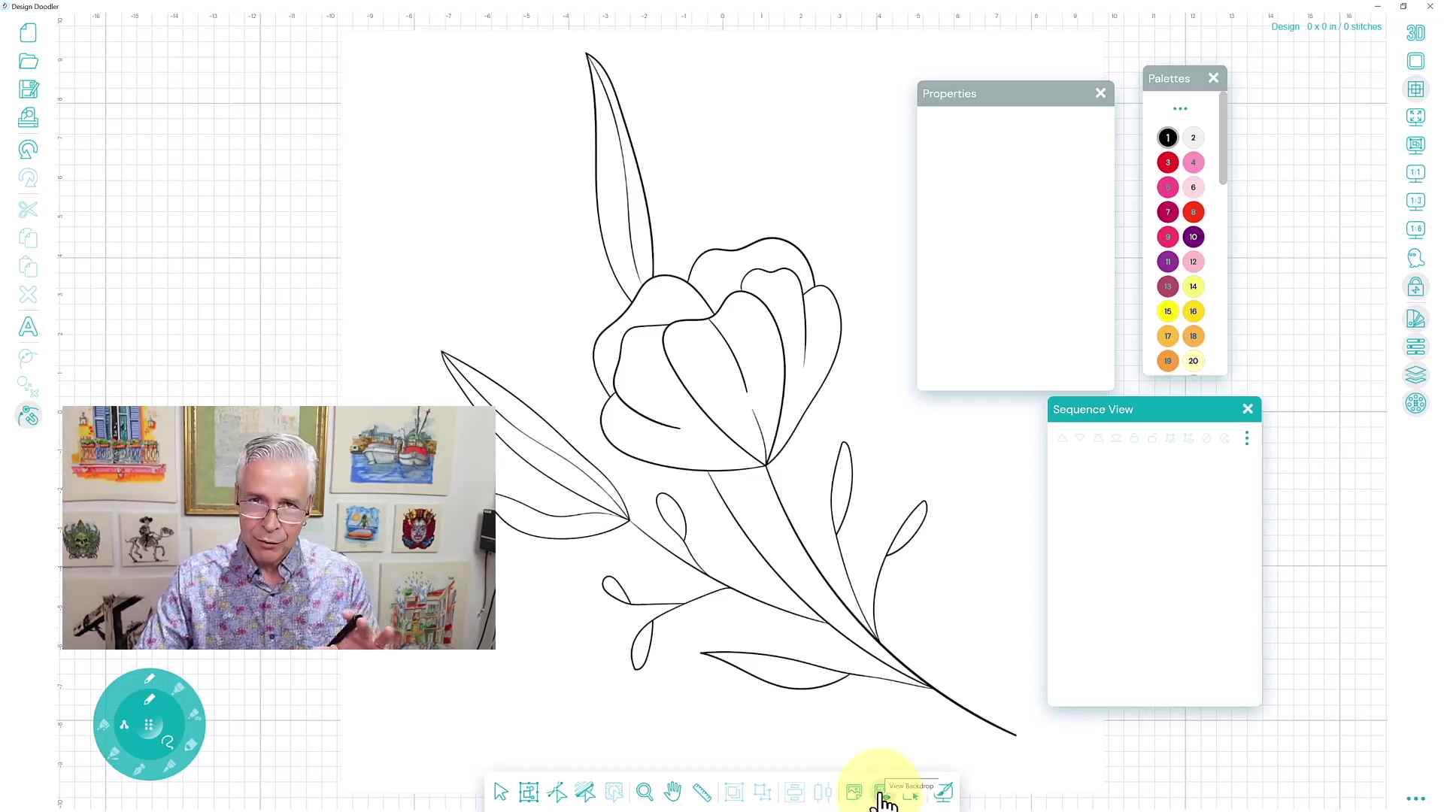
left_click(881, 796)
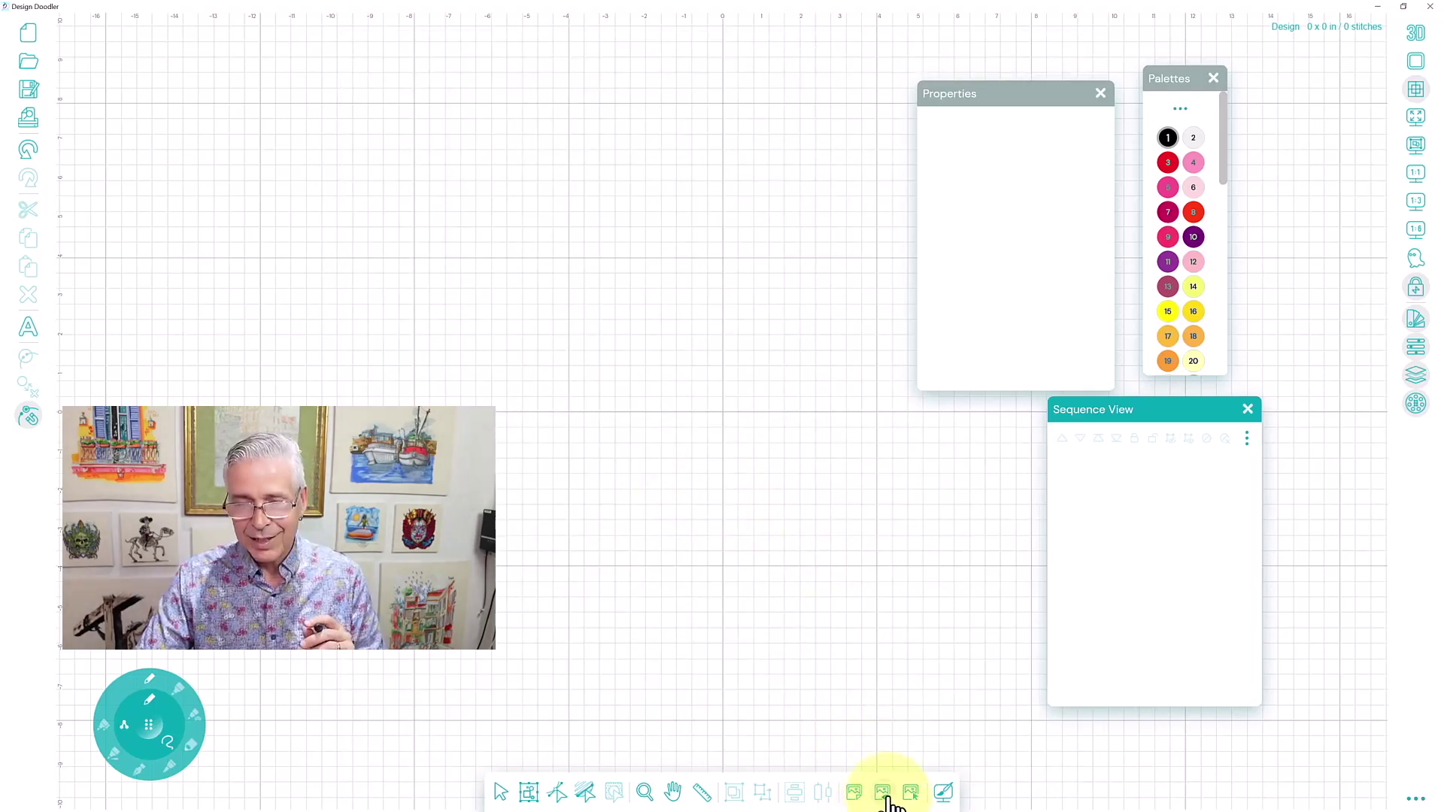
left_click(883, 796)
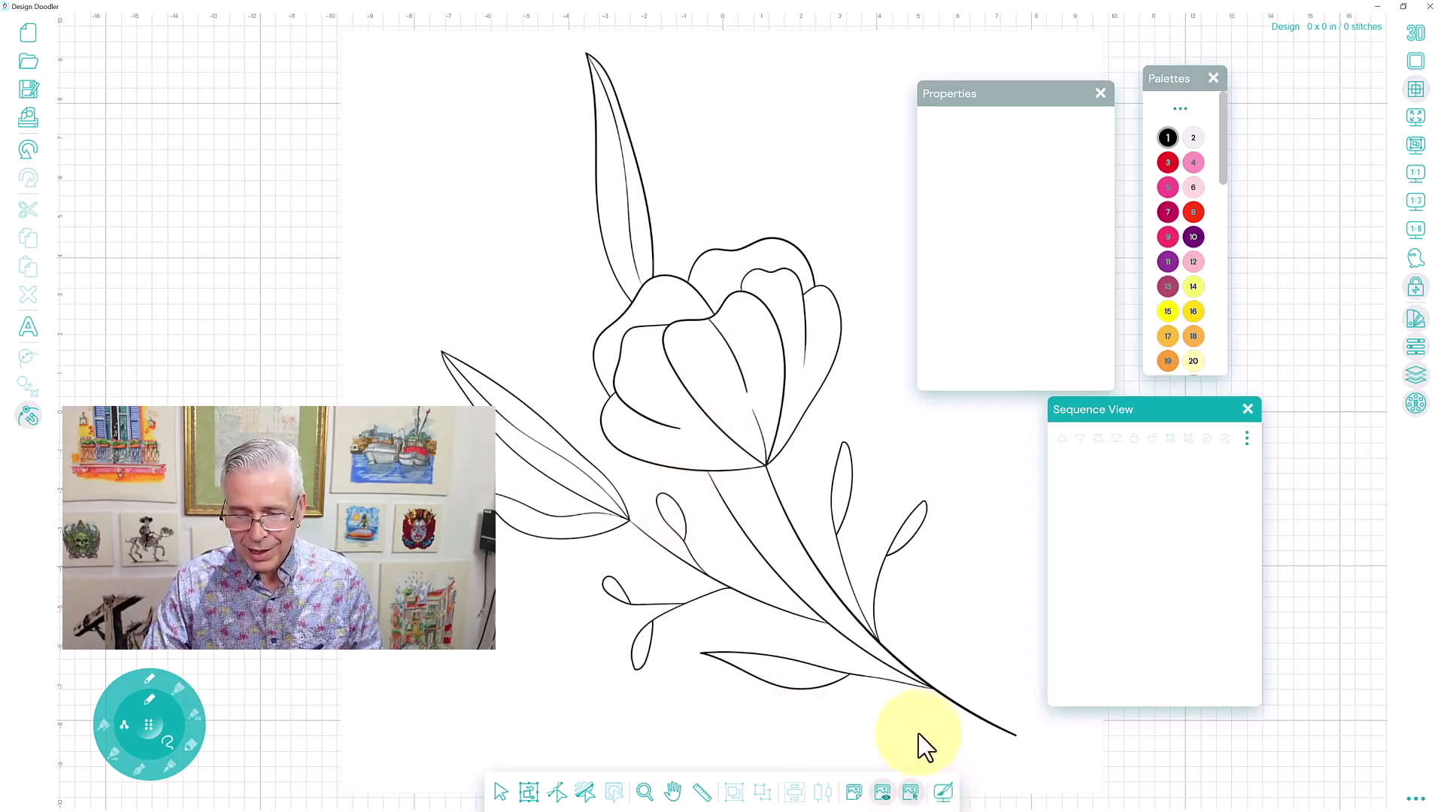
- Select the flower backdrop and set its width to 5 in with the aspect ratio maintained
left_click(907, 570)
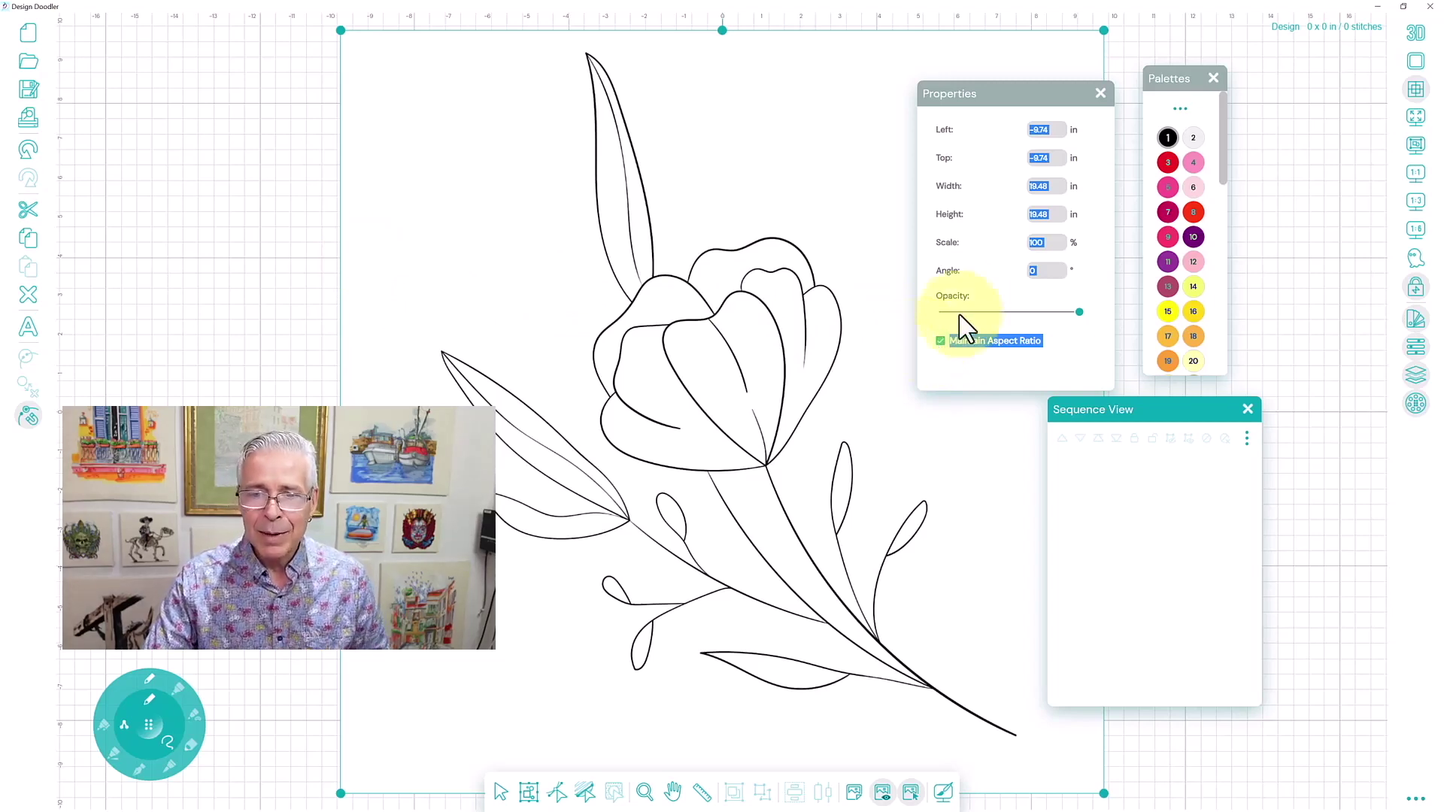
double_click(1041, 186)
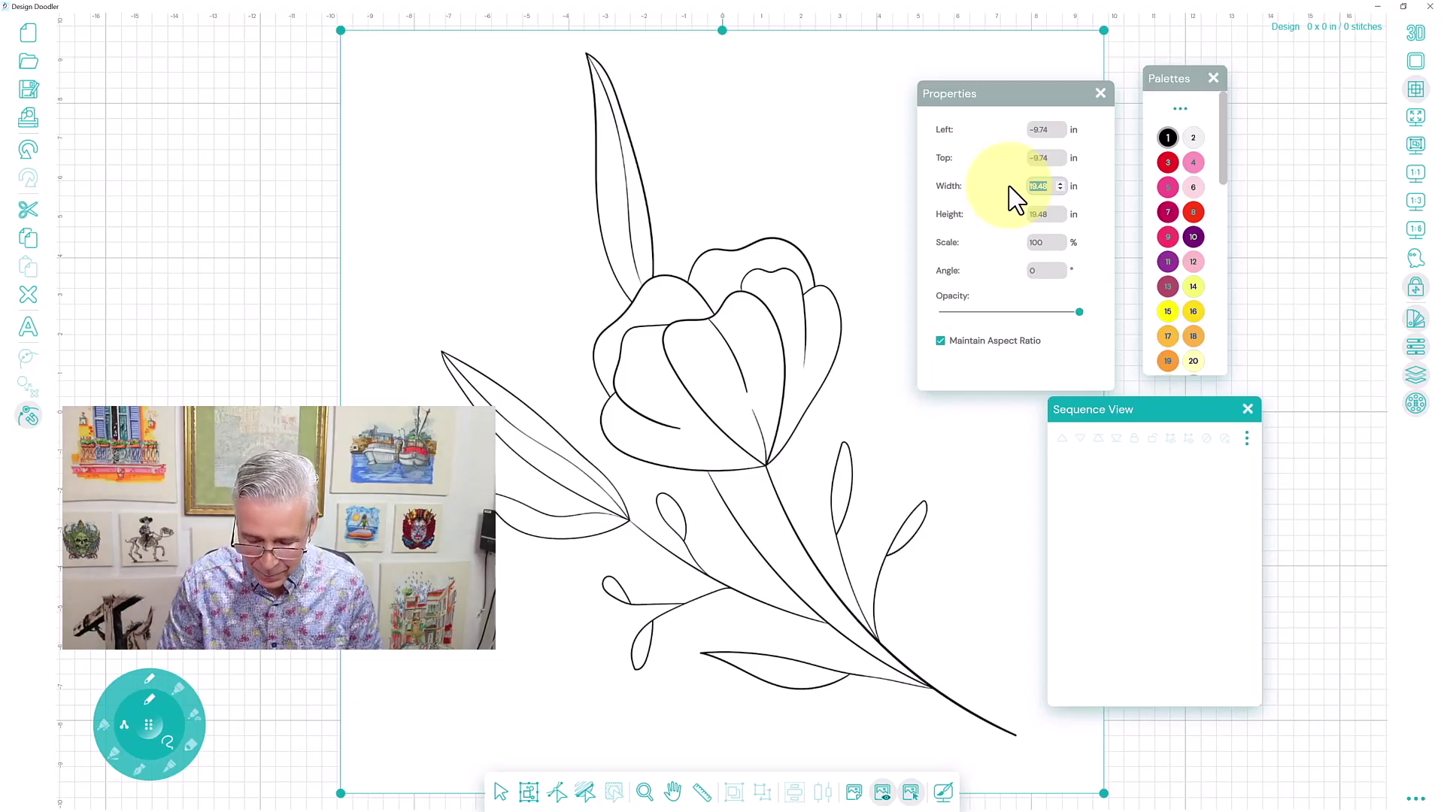
type("5")
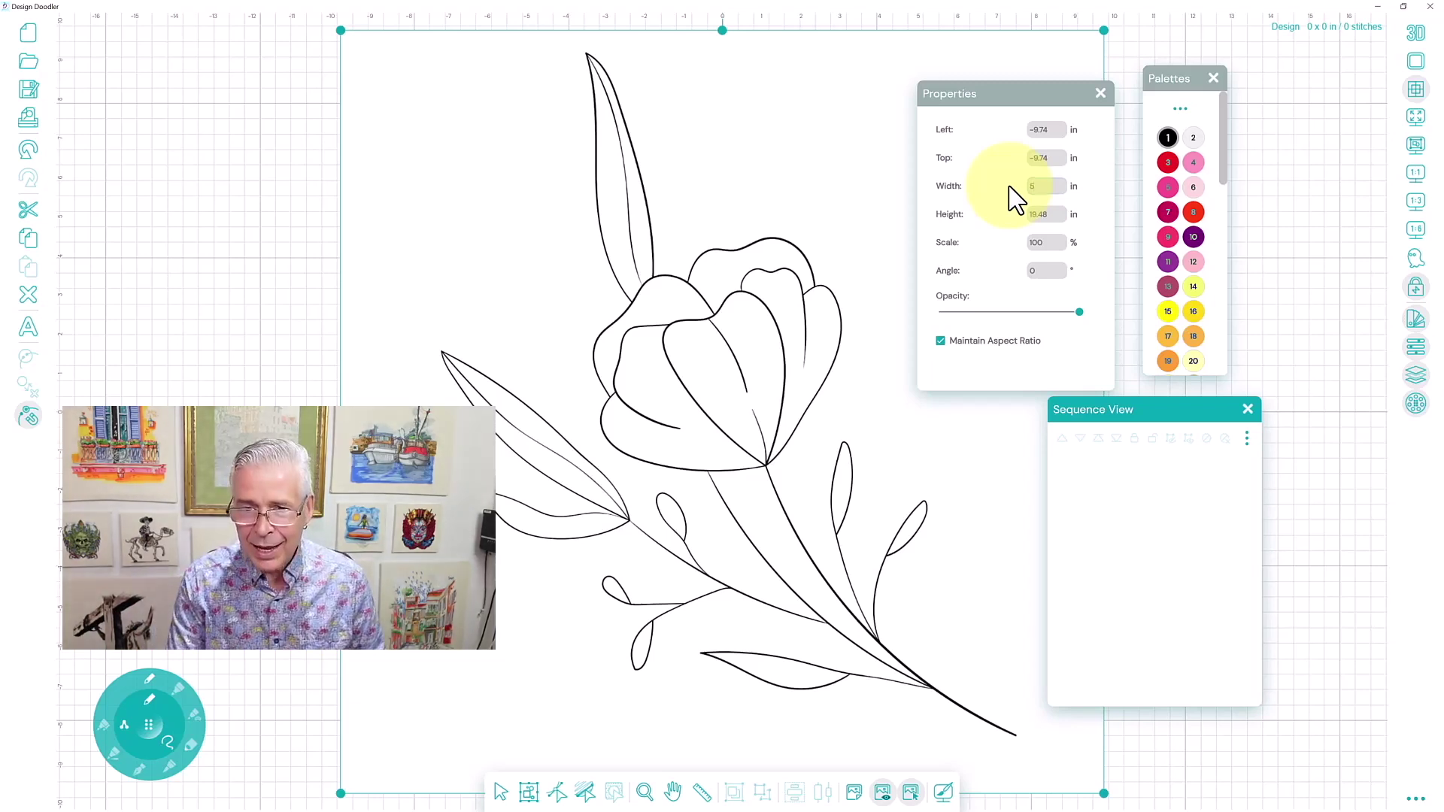
key("Return")
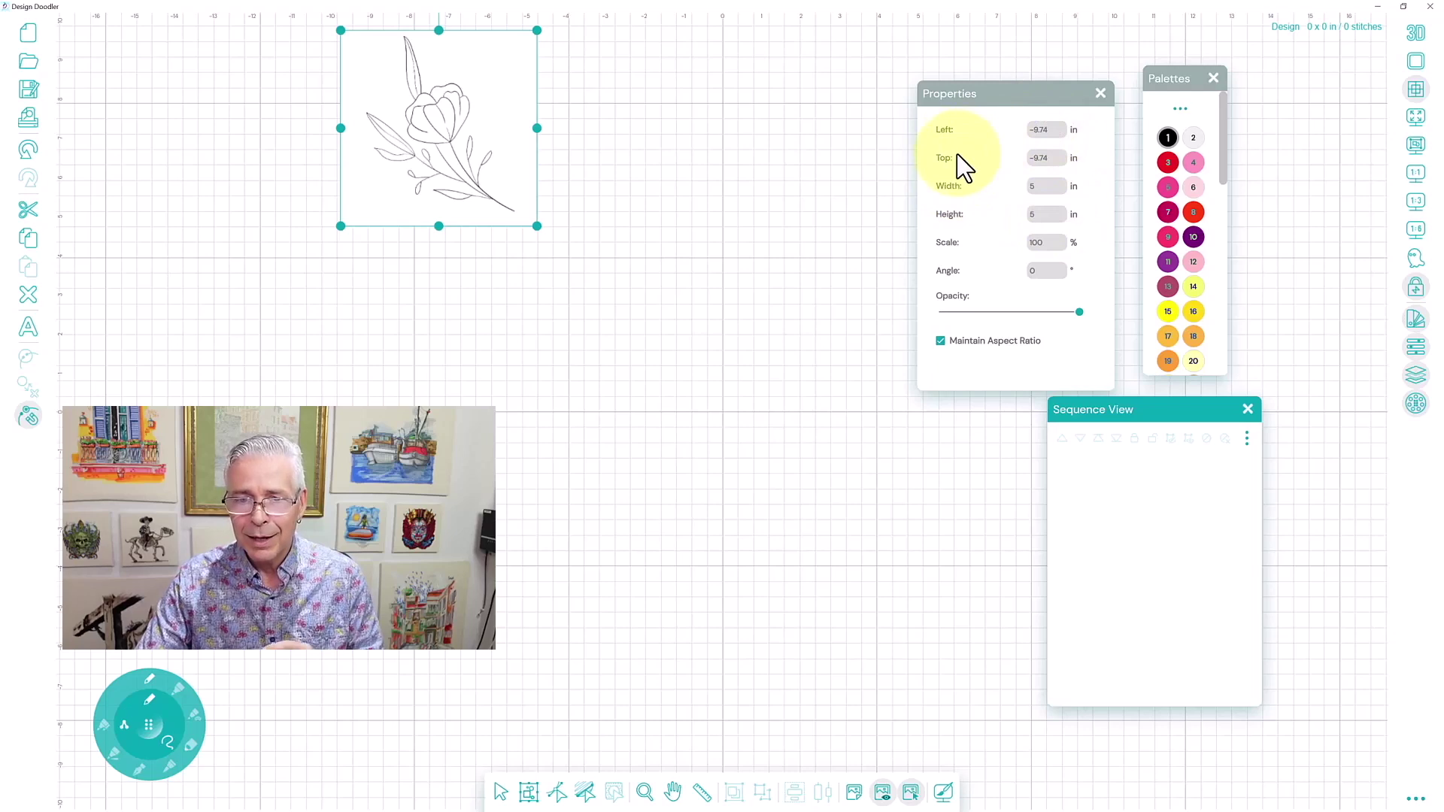
- Position the flower backdrop at the grid origin by setting both its Left and Top values to 0 in
double_click(1045, 129)
type("0")
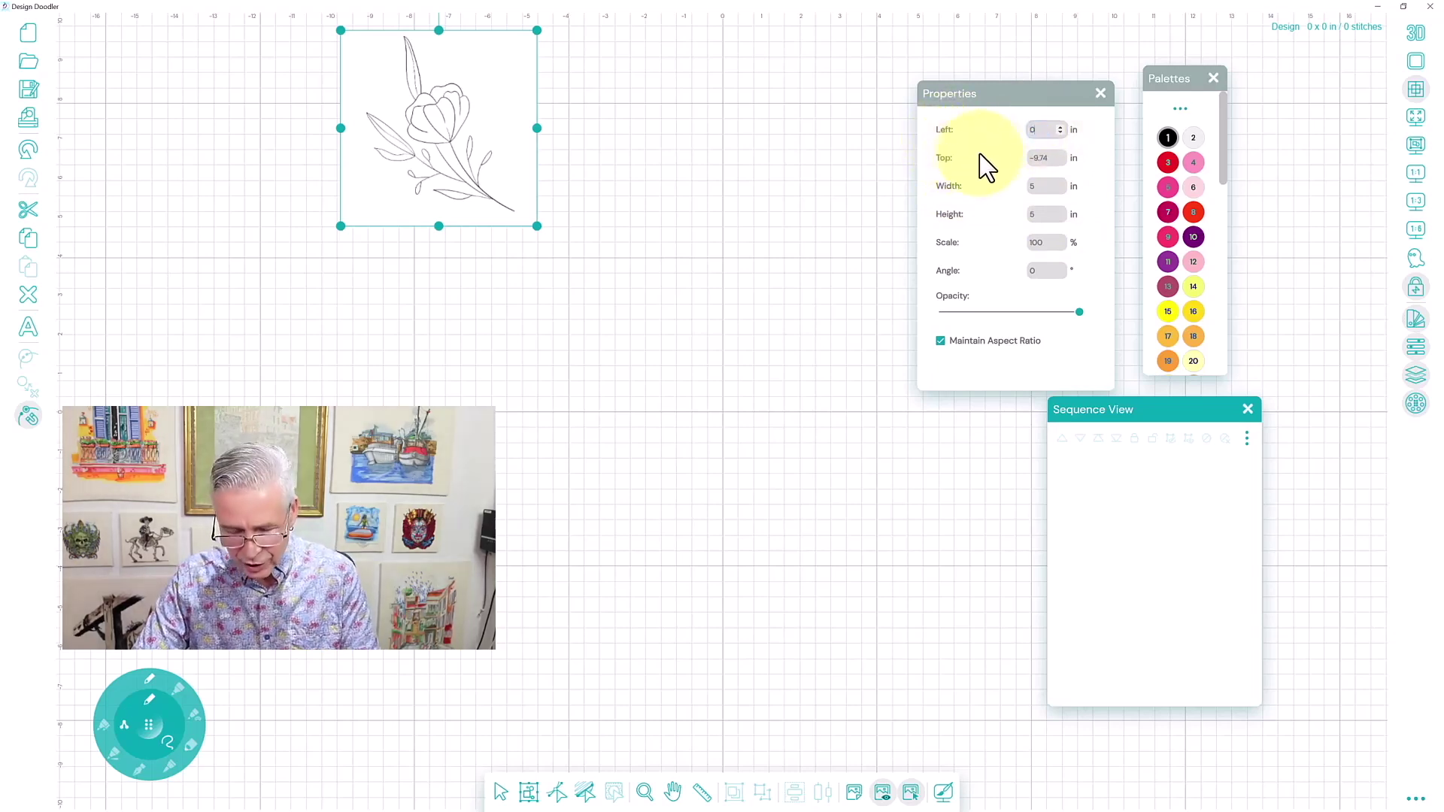
double_click(1047, 157)
type("0")
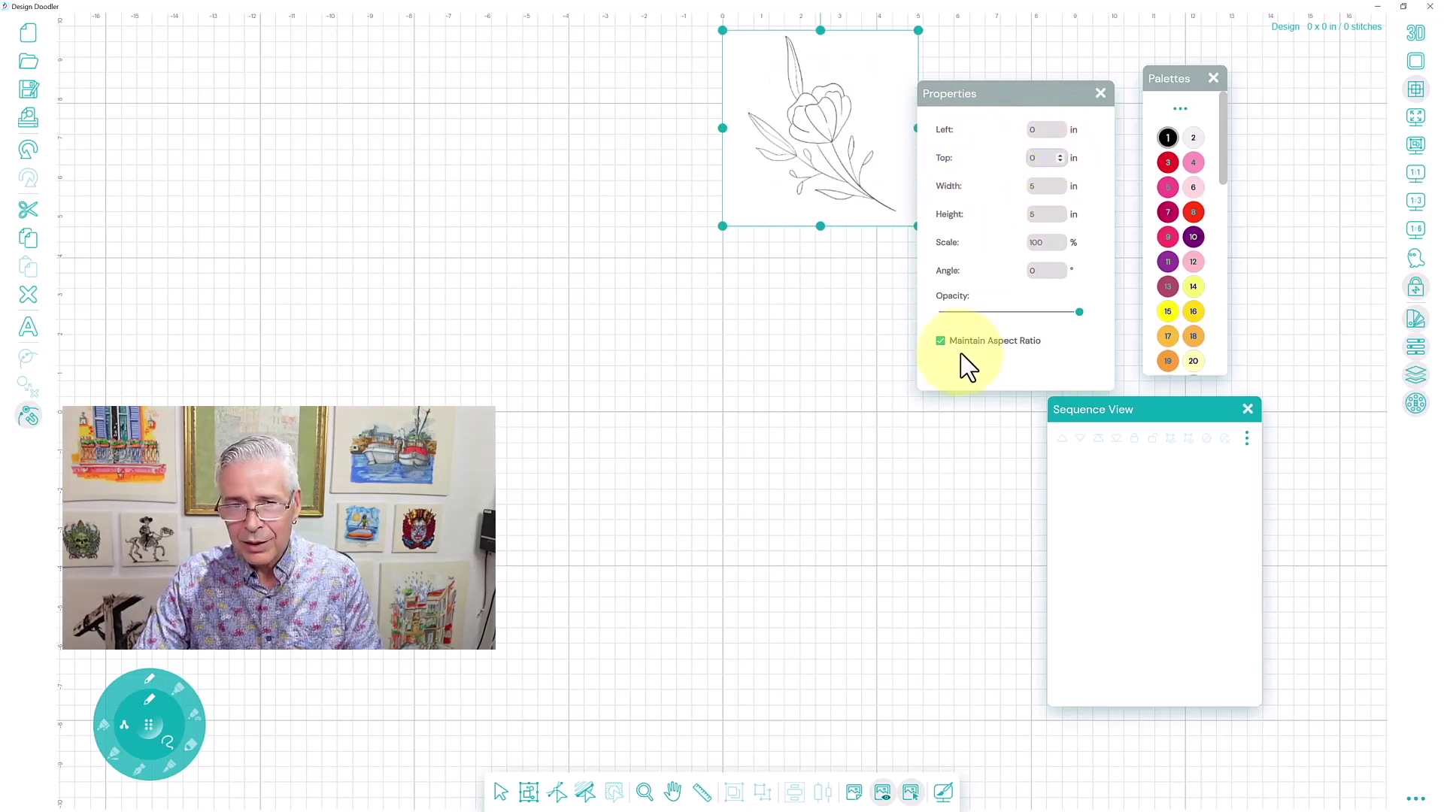
left_click(1038, 213)
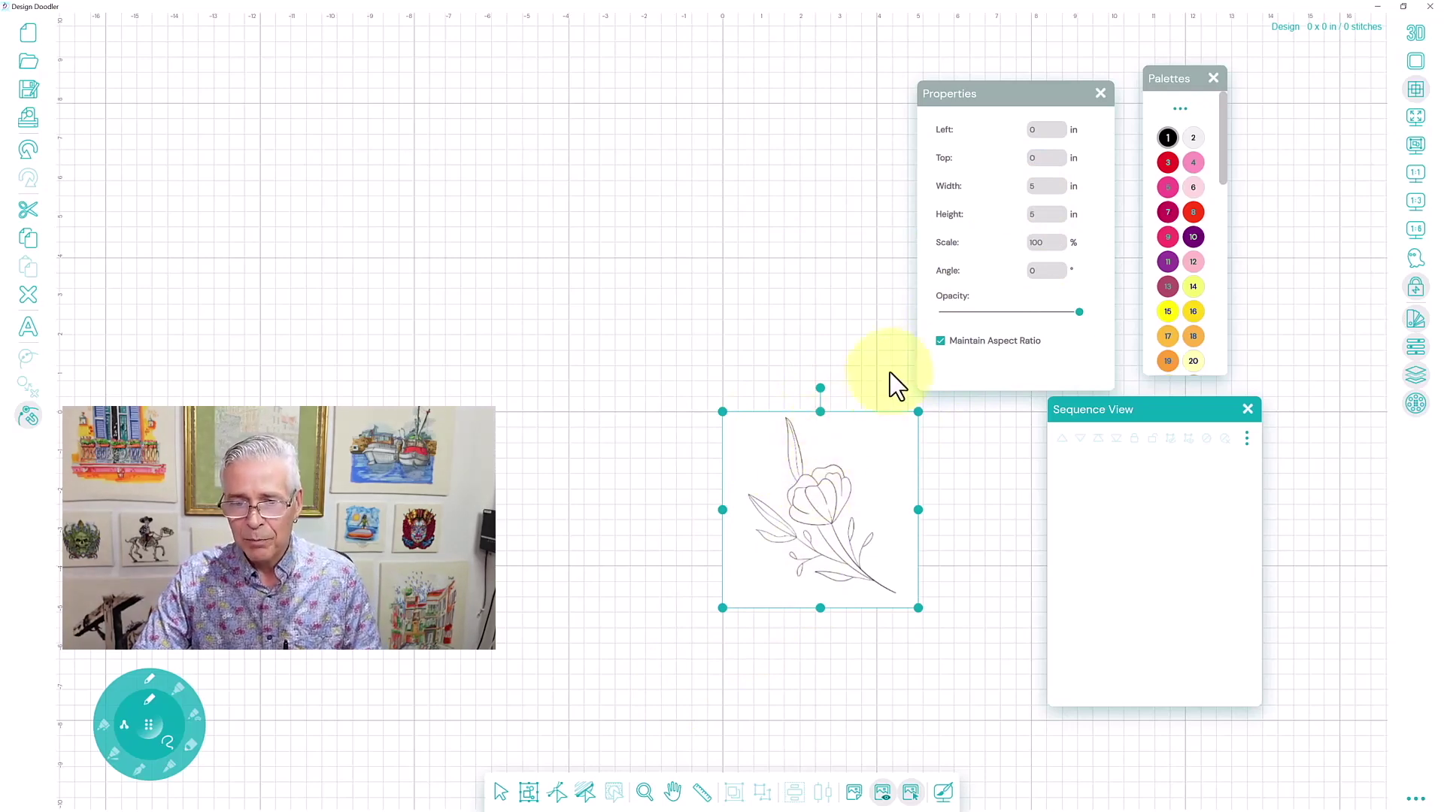
- Reduce the flower backdrop's opacity to about half and close the Properties window
left_click(1415, 203)
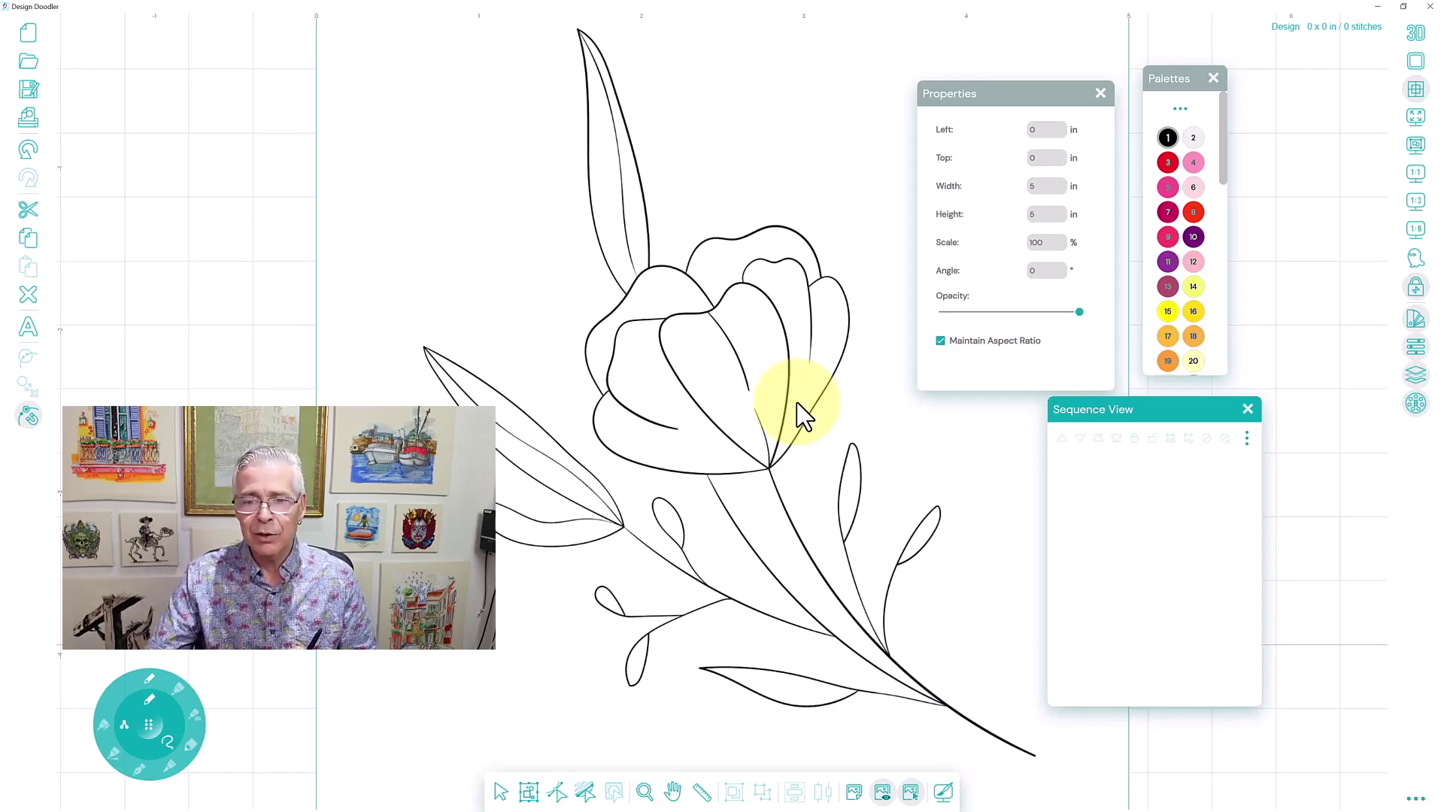
mouse_move(1080, 313)
left_mouse_down()
mouse_move(964, 325)
mouse_move(1066, 323)
mouse_move(1004, 323)
left_mouse_up()
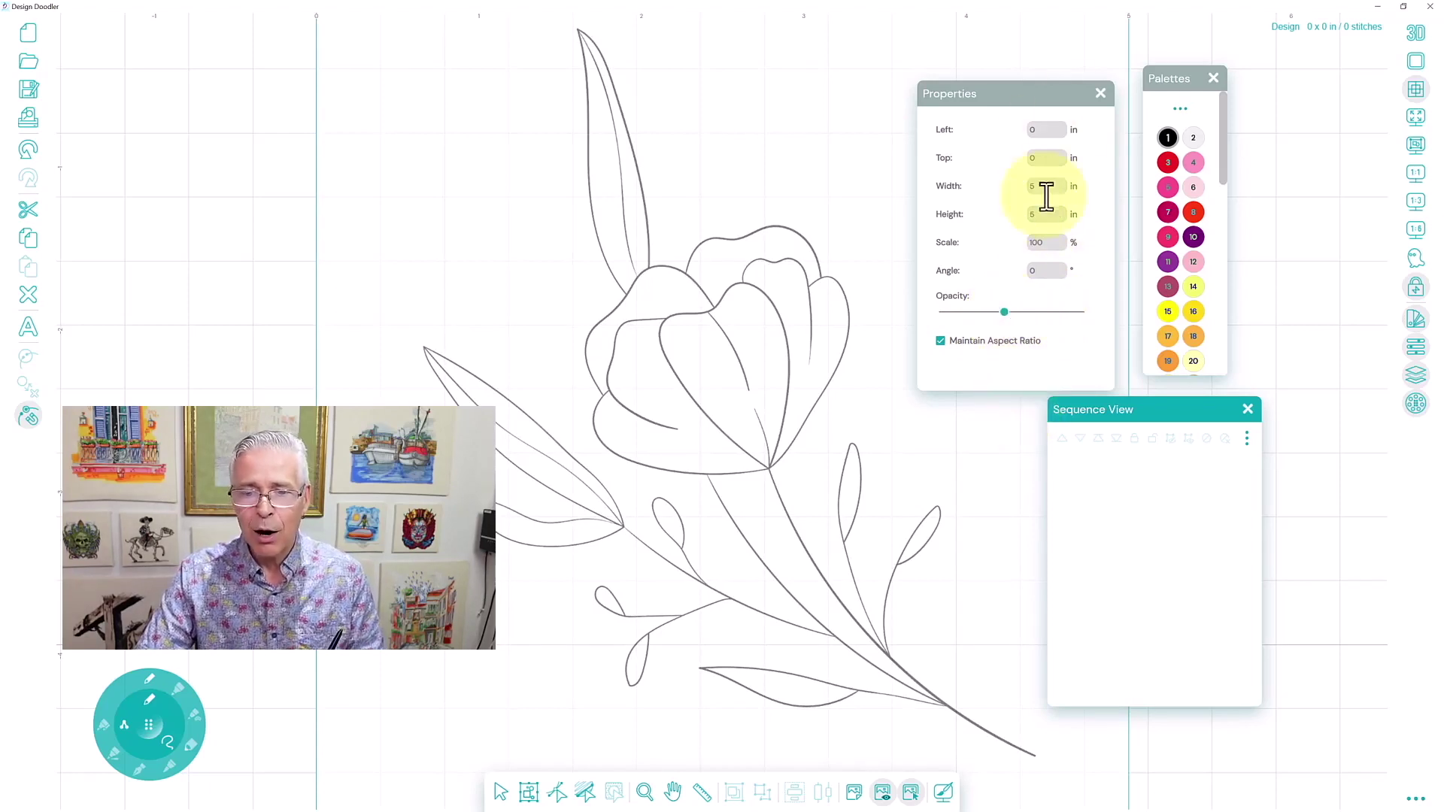
left_click(1100, 94)
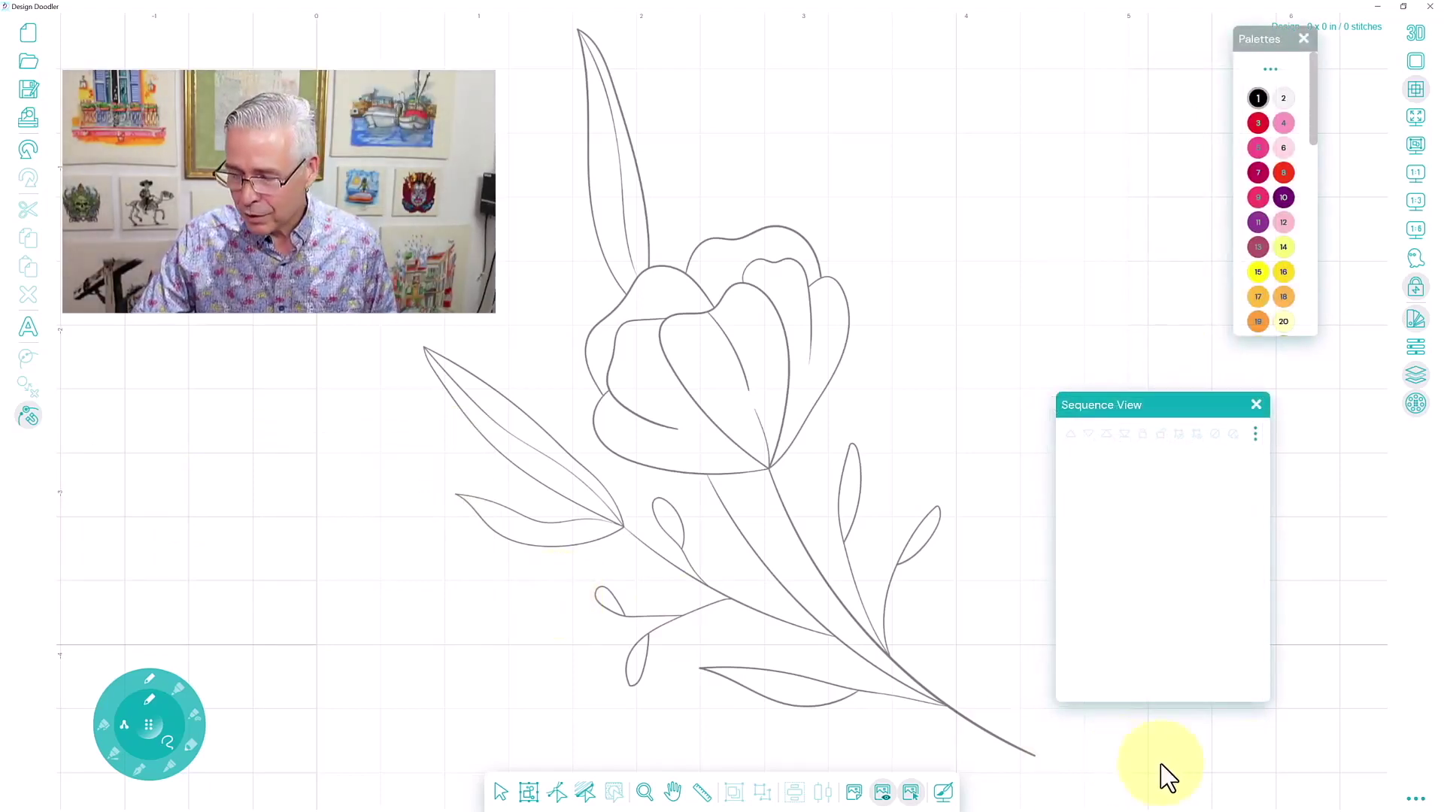
- Turn on the View Entry/Exit display option
left_click(1415, 800)
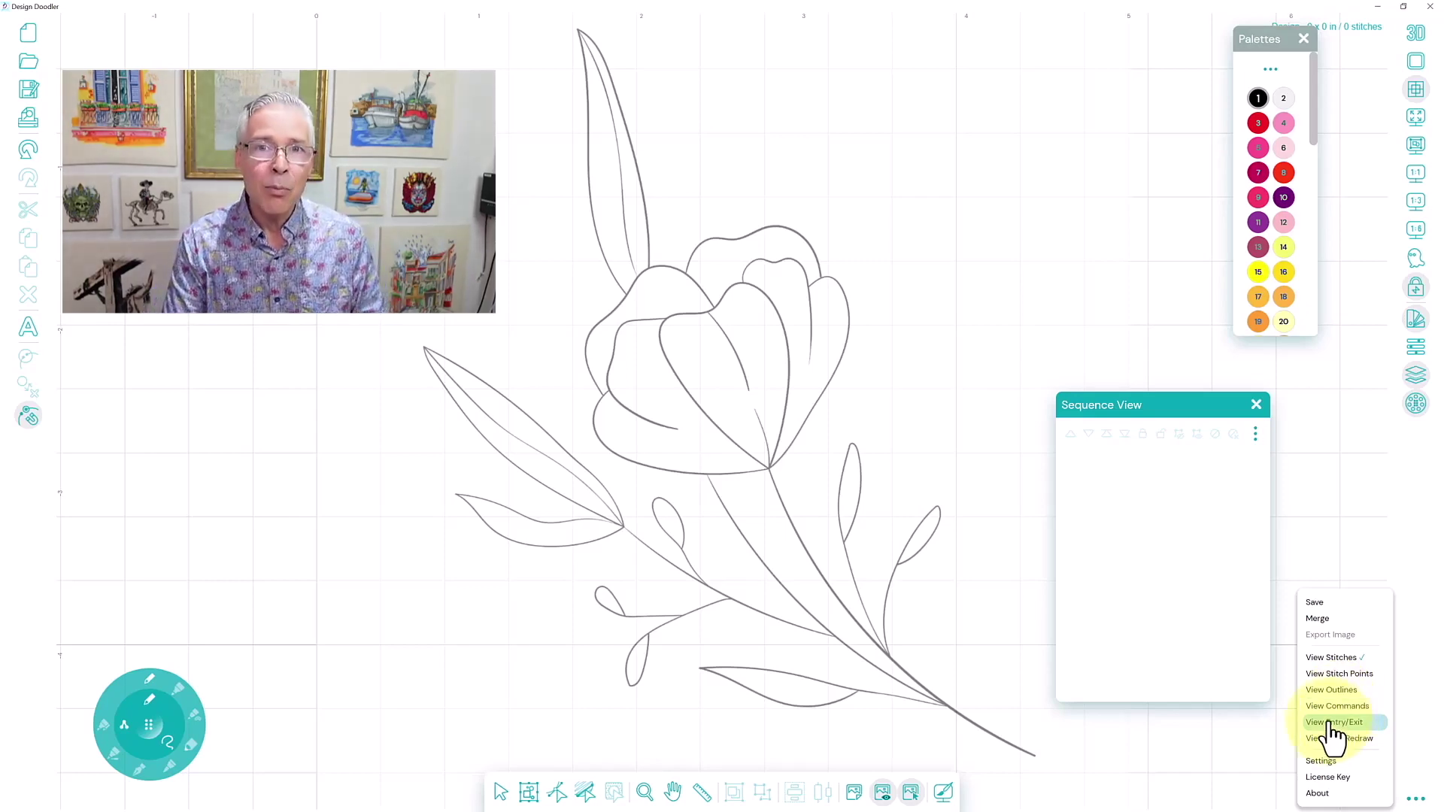
left_click(1328, 722)
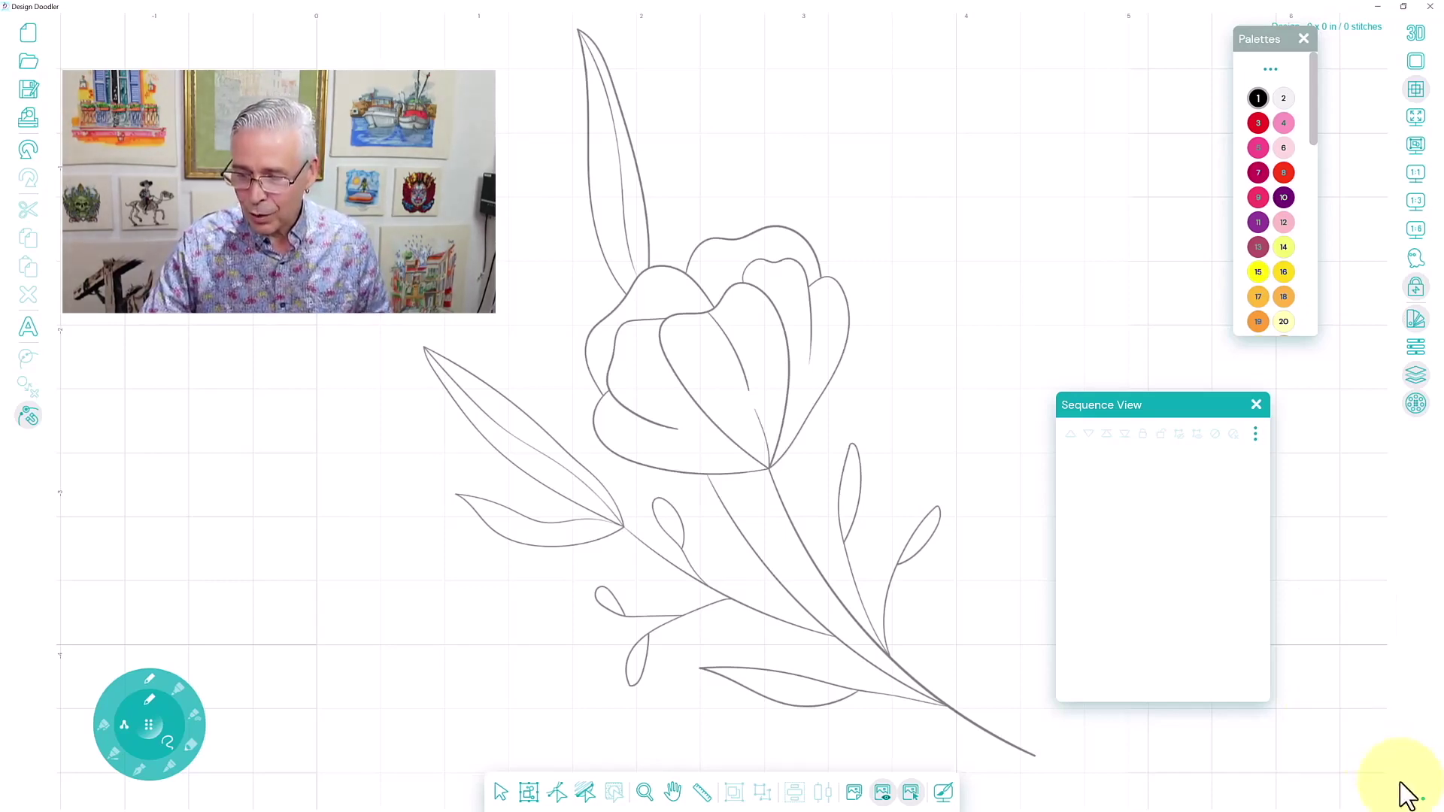
- Open the program settings and change the measurement units to Metric in the General section
left_click(1415, 798)
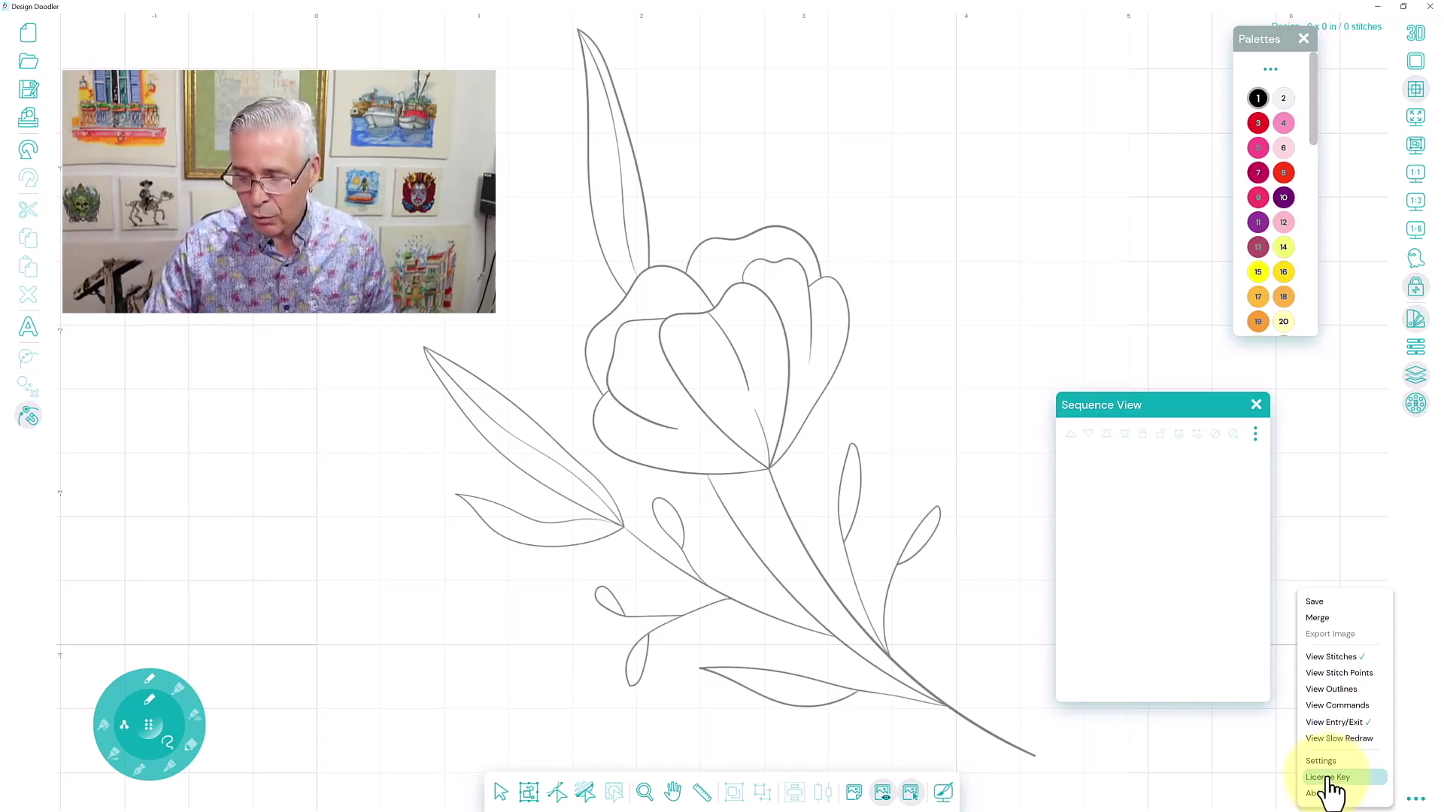
left_click(1323, 761)
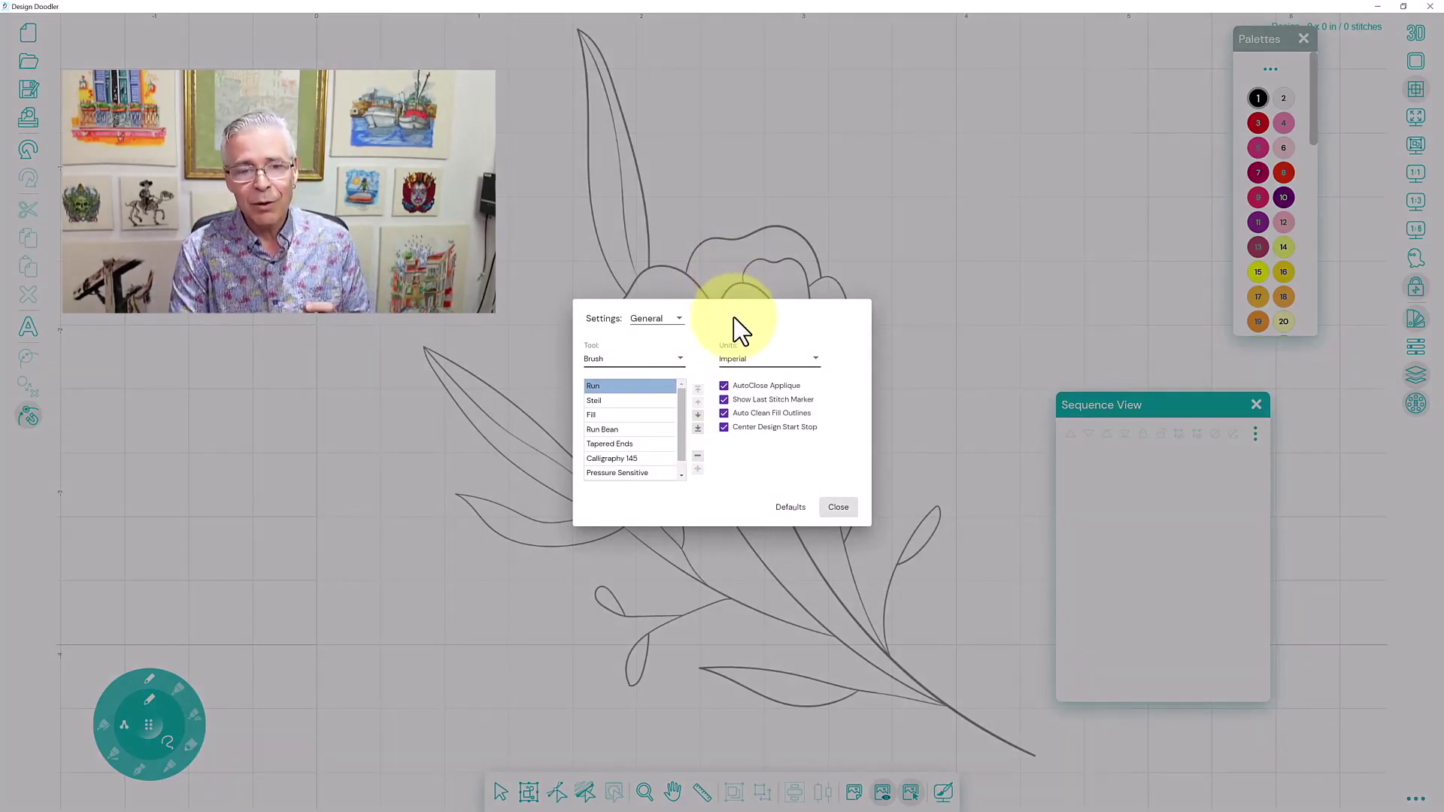
left_click(678, 320)
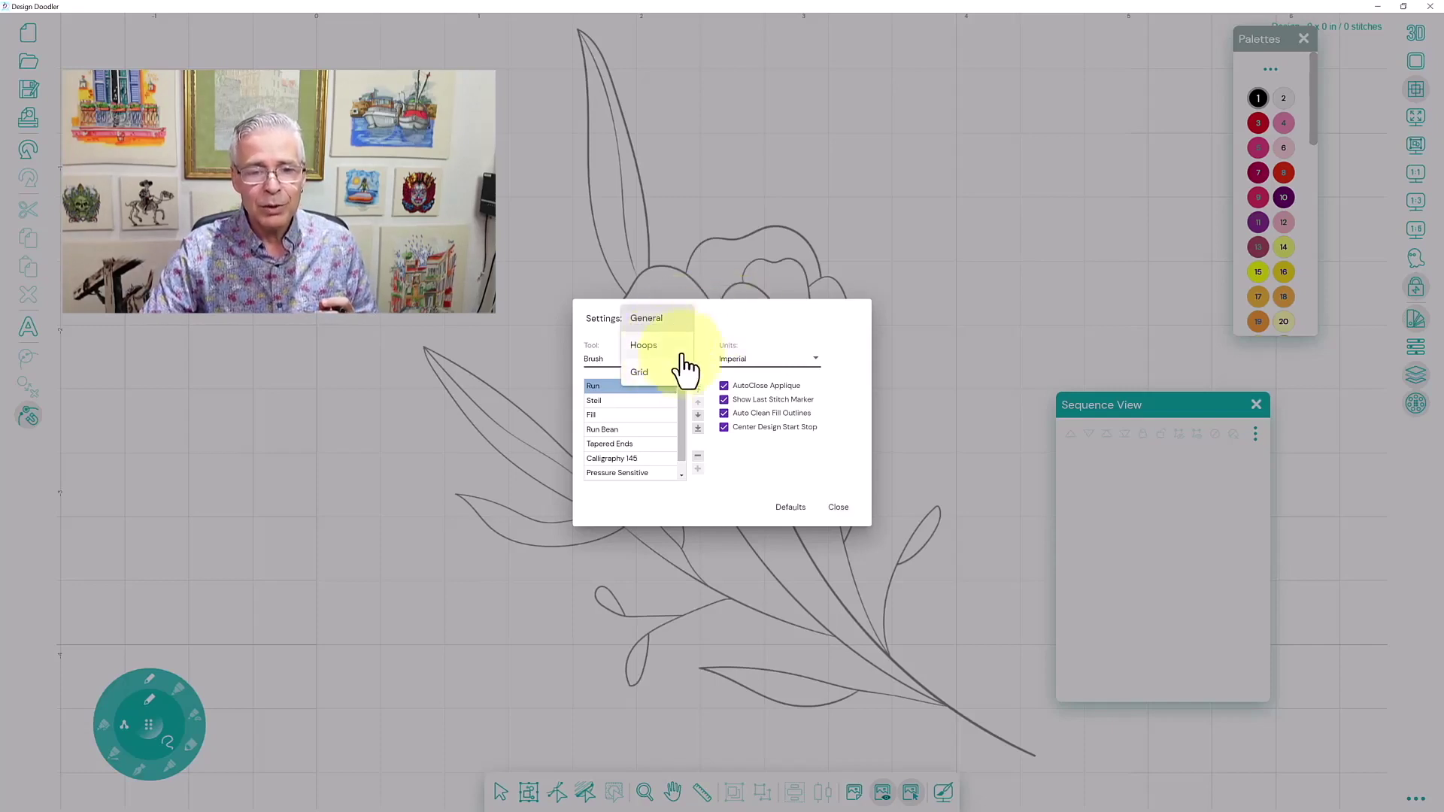
left_click(727, 316)
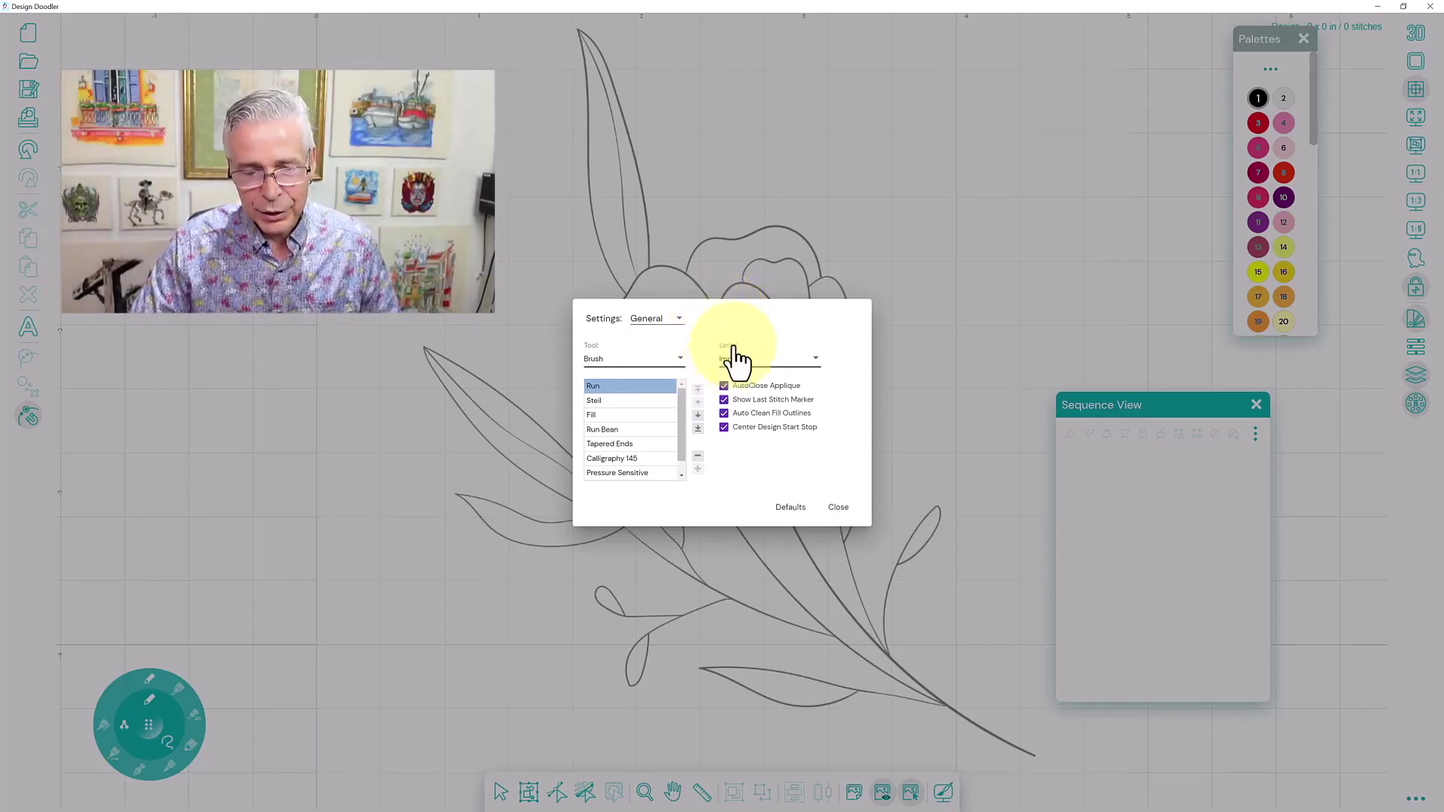
left_click(817, 361)
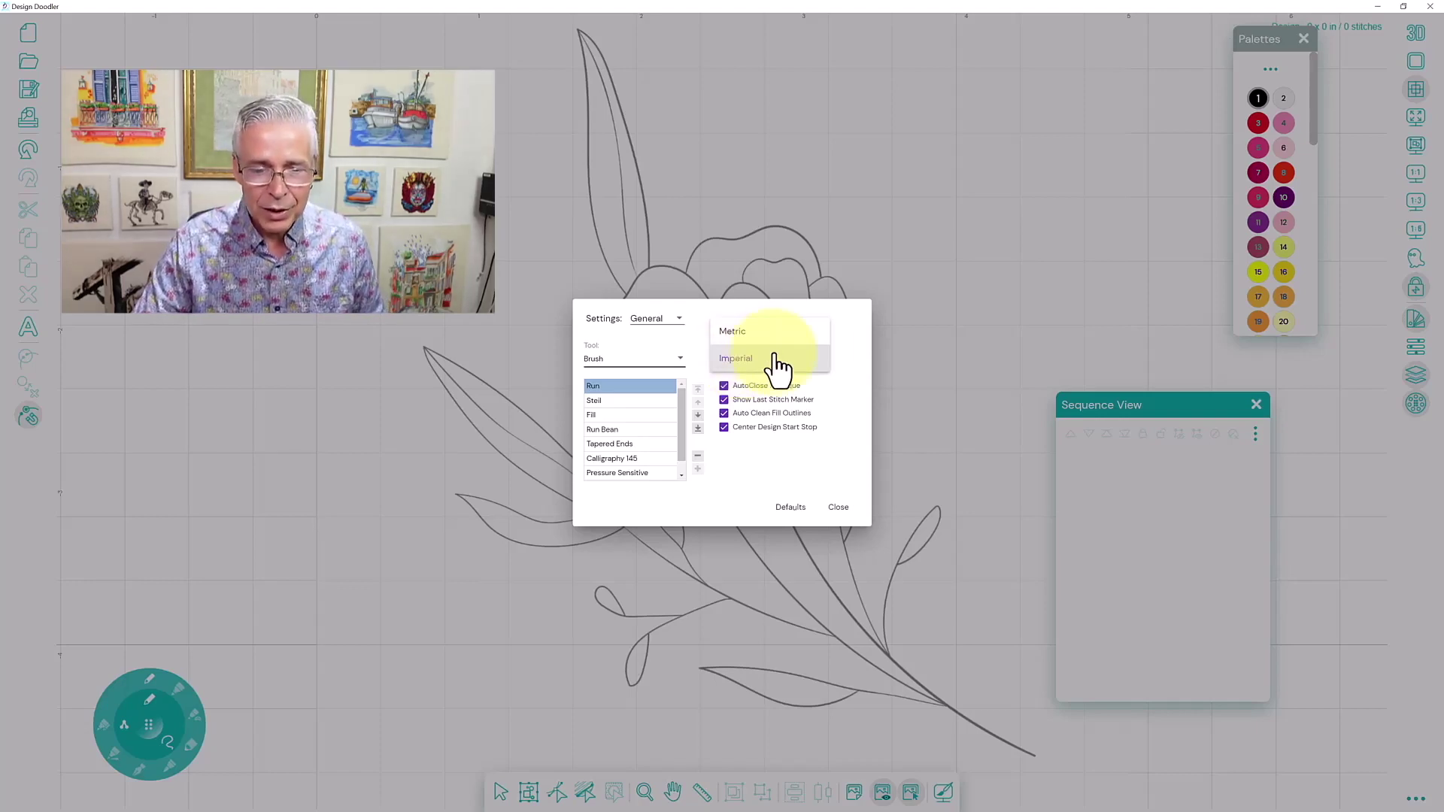
left_click(853, 340)
left_click(728, 361)
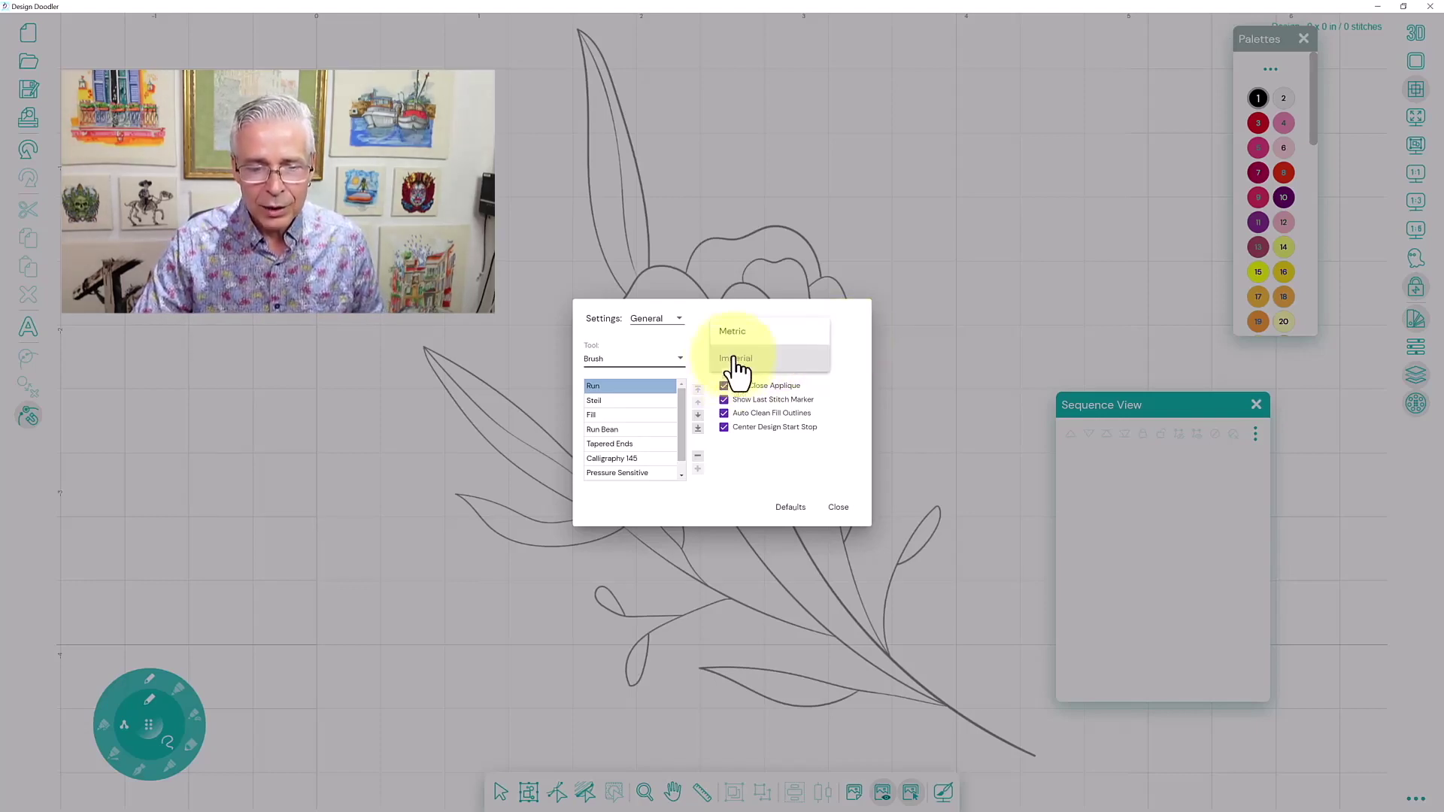
left_click(733, 342)
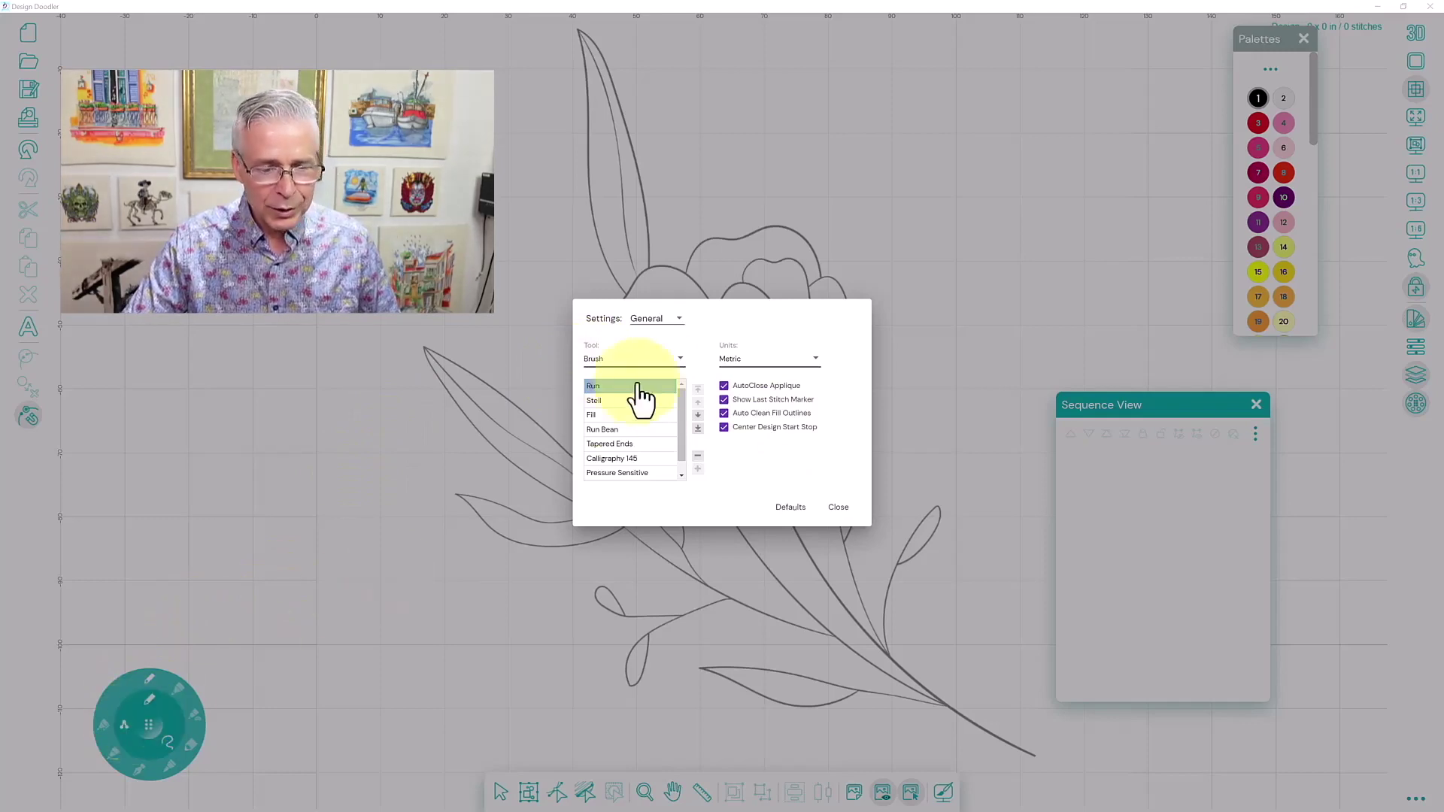
- Examine the tool presets in the General settings for Stitch Length, Density and Brush, including the full list of brushes
left_click(682, 361)
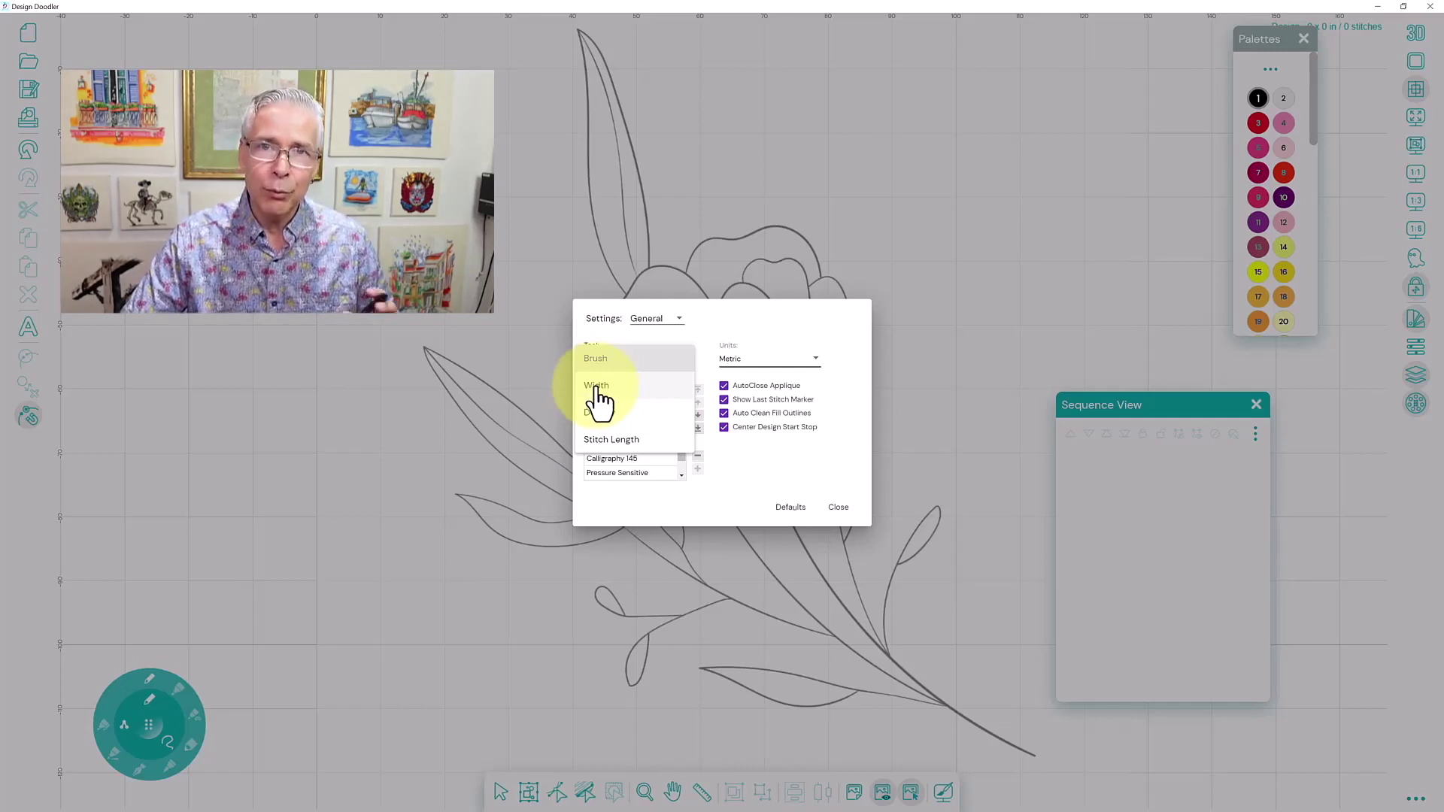
left_click(613, 449)
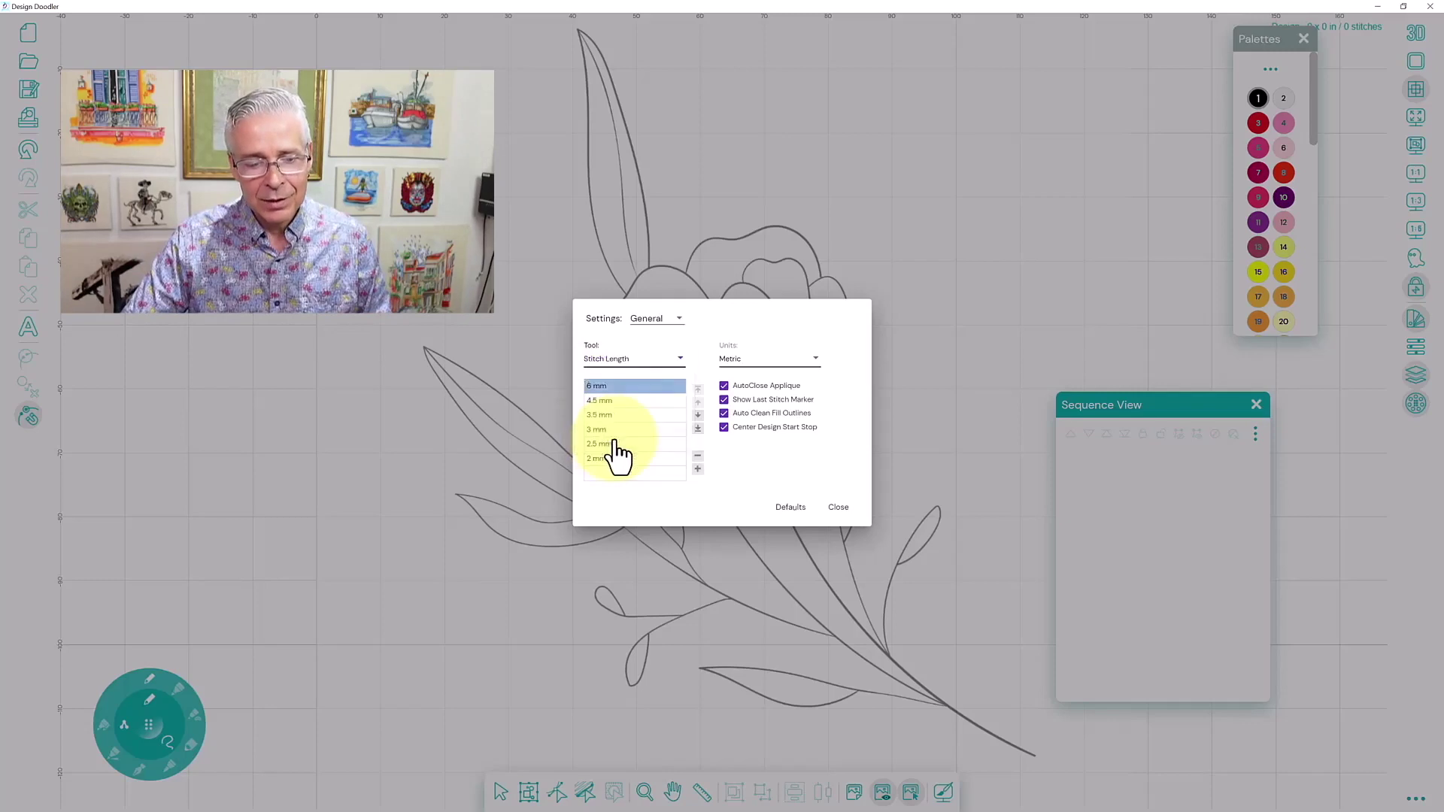
left_click(630, 364)
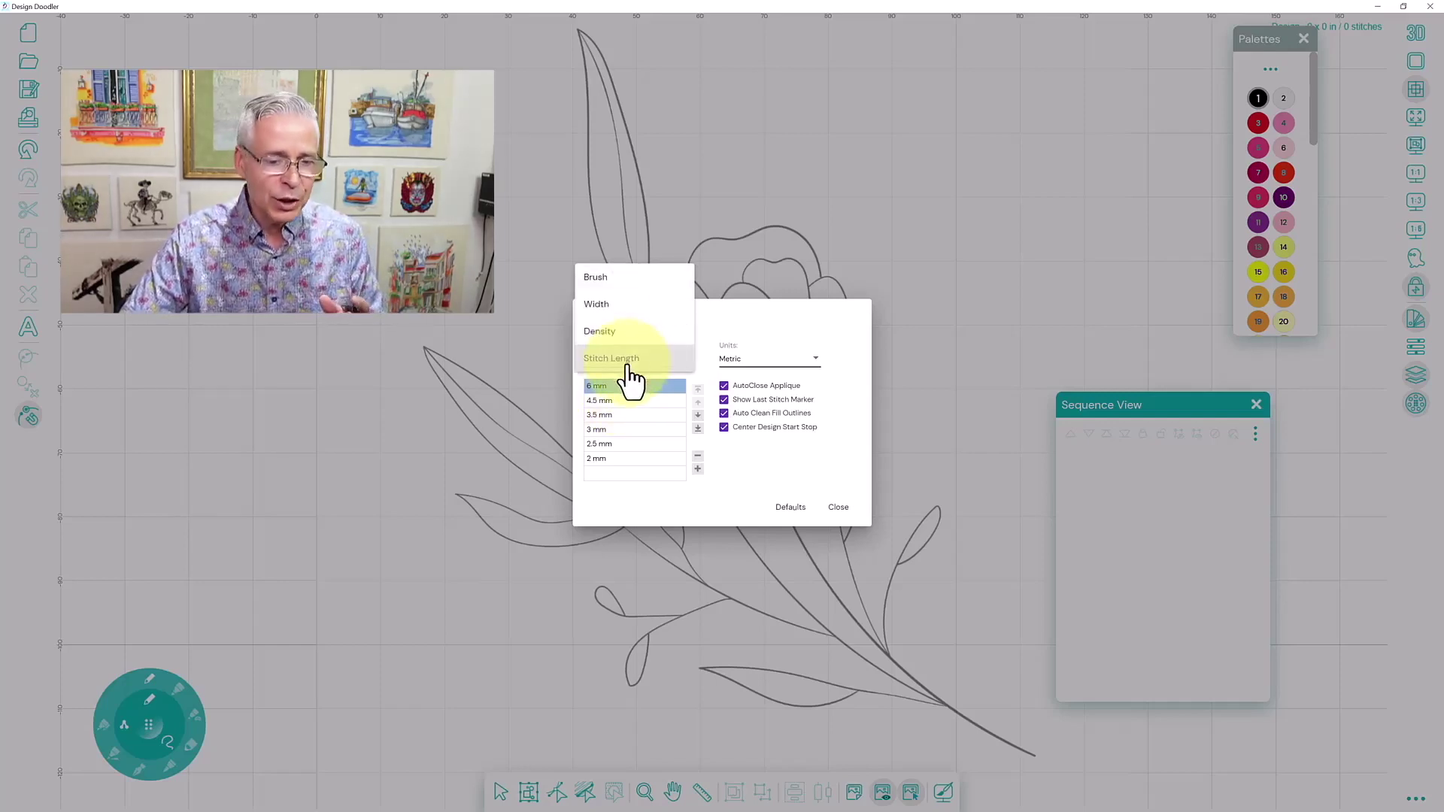
left_click(614, 336)
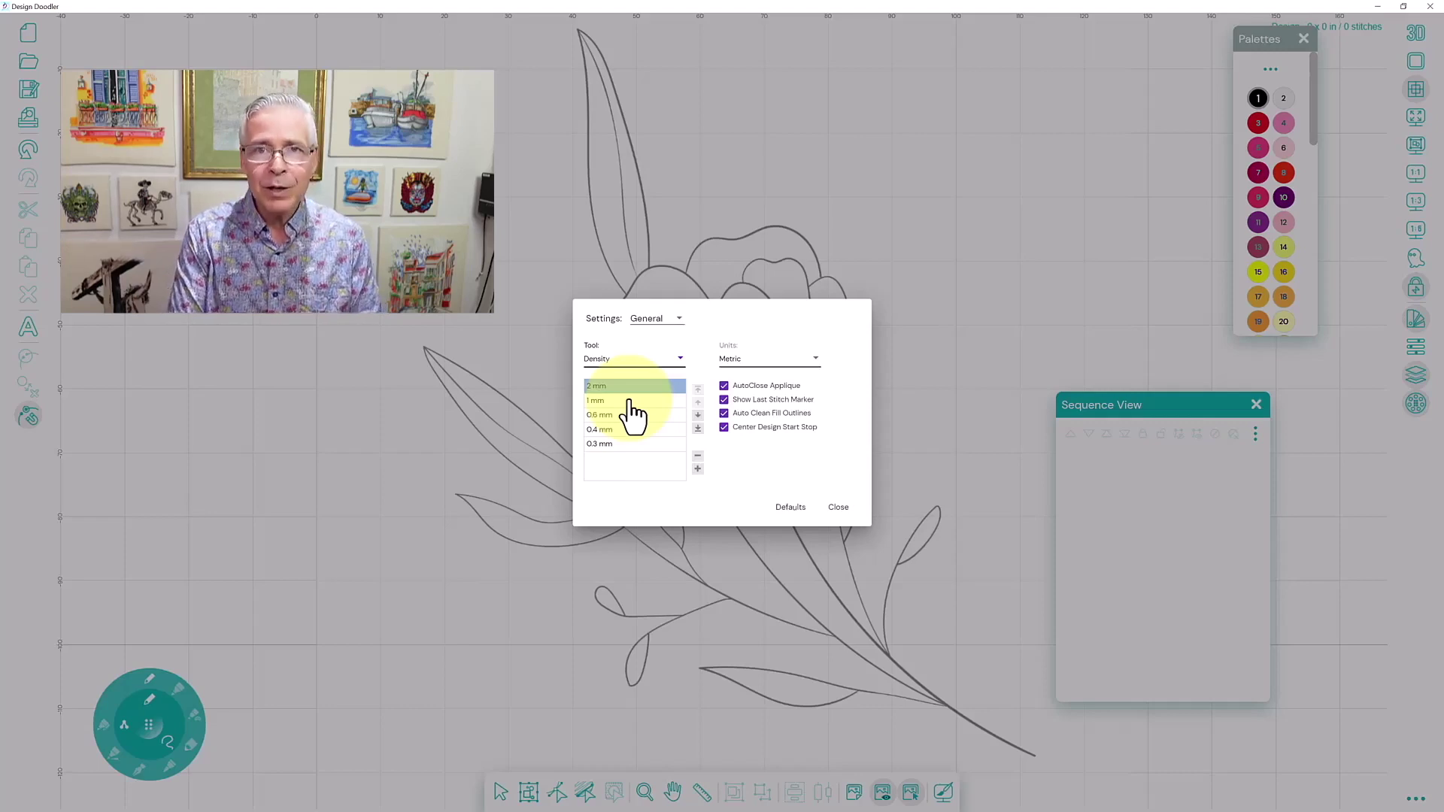
left_click(681, 364)
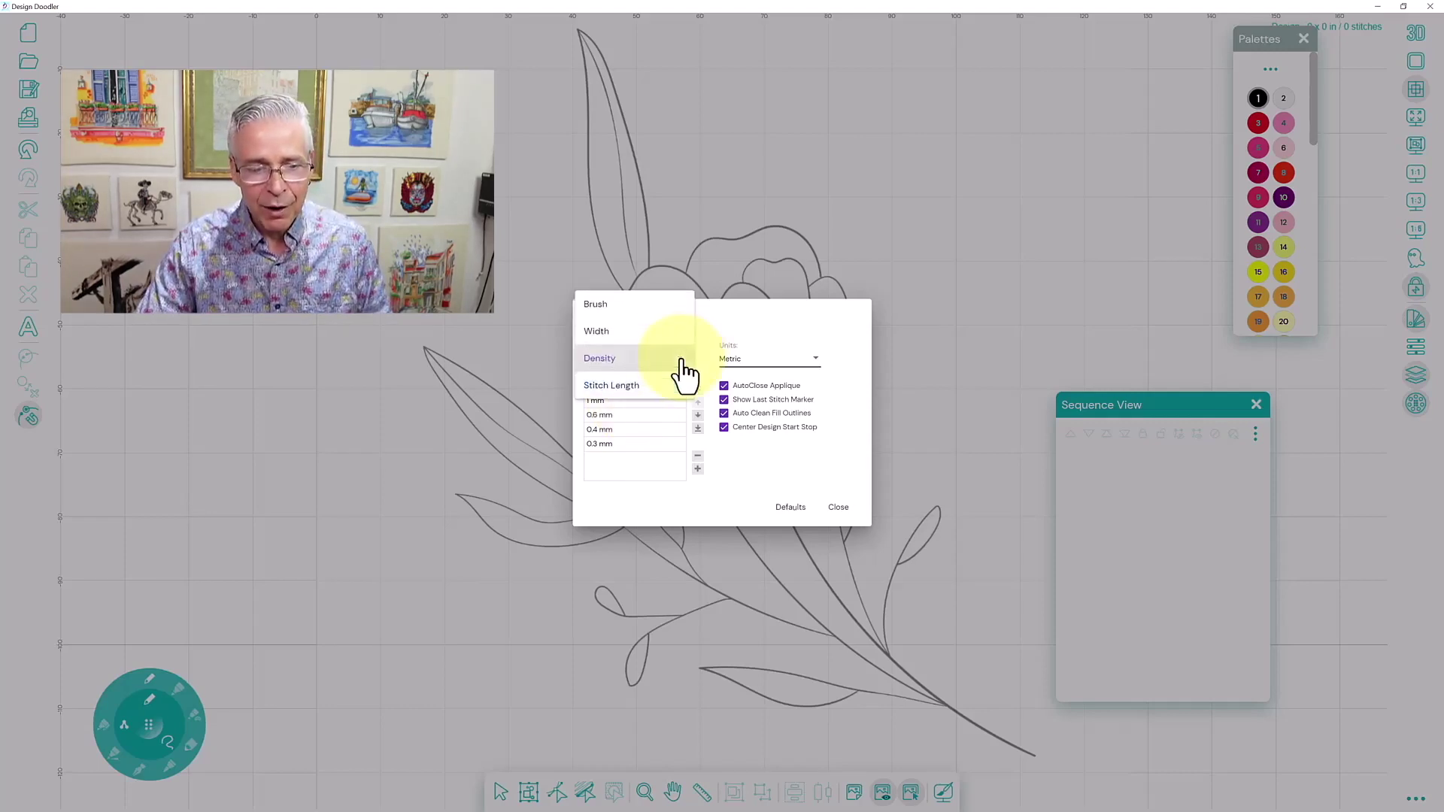
left_click(614, 307)
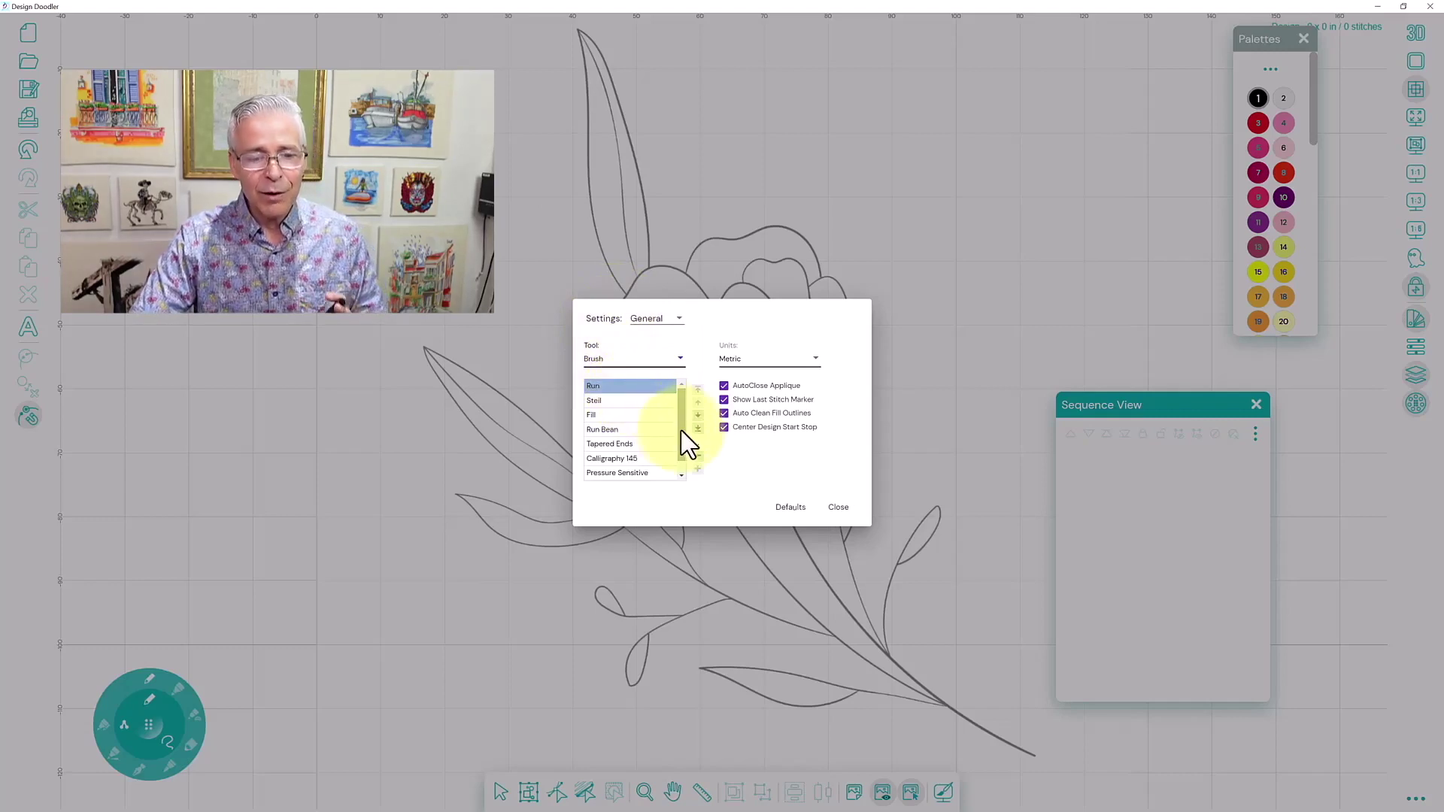
scroll(682, 432, "down", 1)
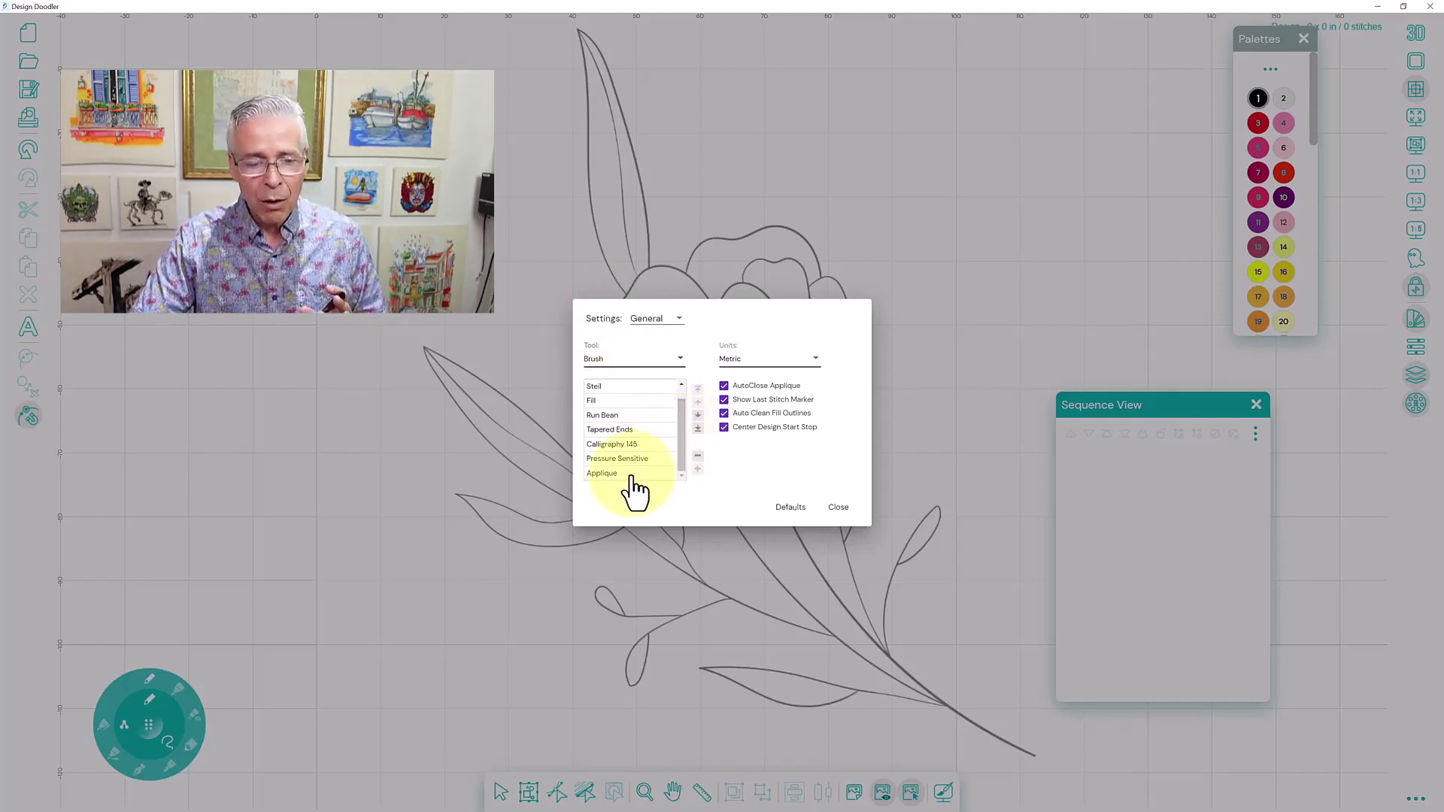
scroll(683, 416, "up", 1)
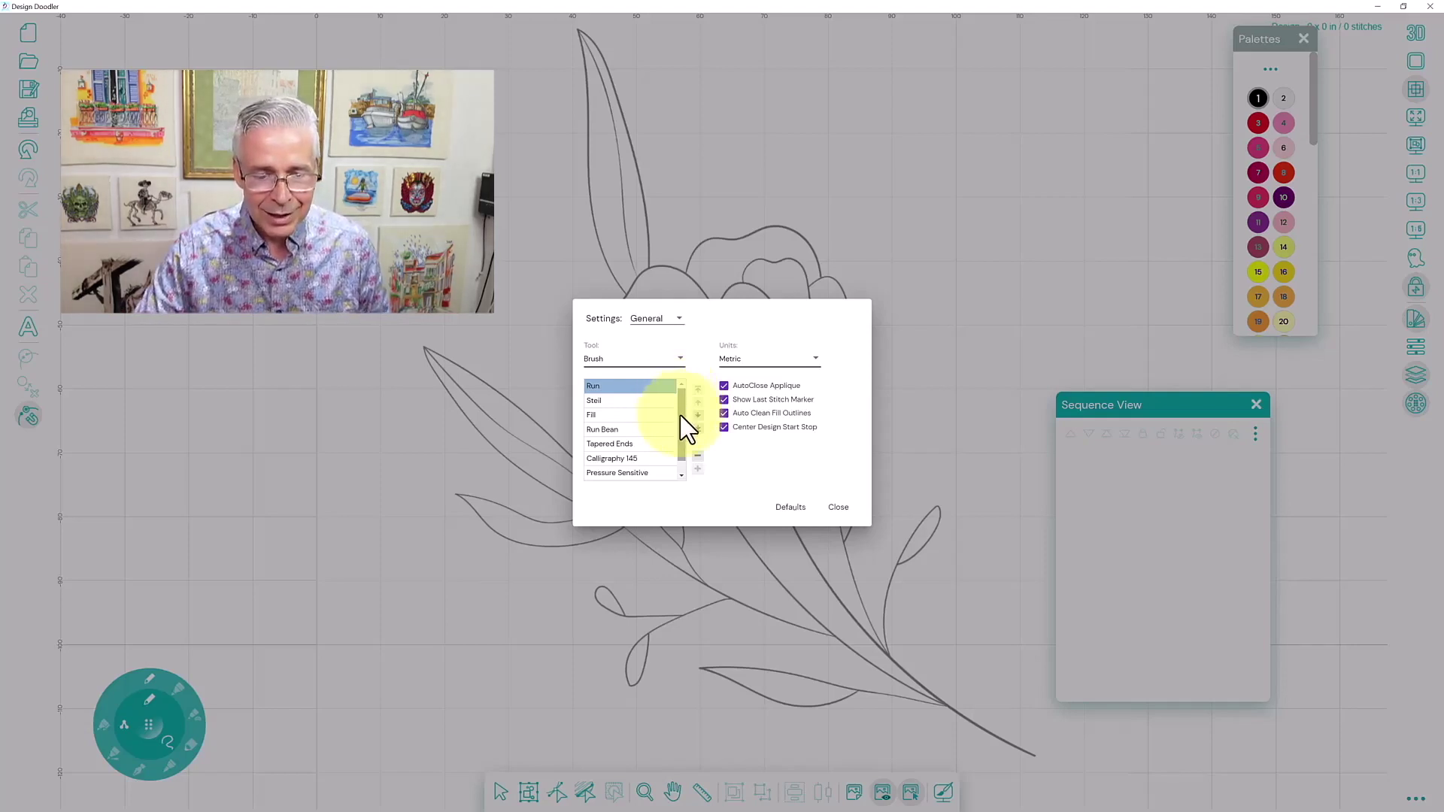
- Examine the Hoops section of the settings, including the hoop format choices and the full list of hoop sizes
left_click(671, 319)
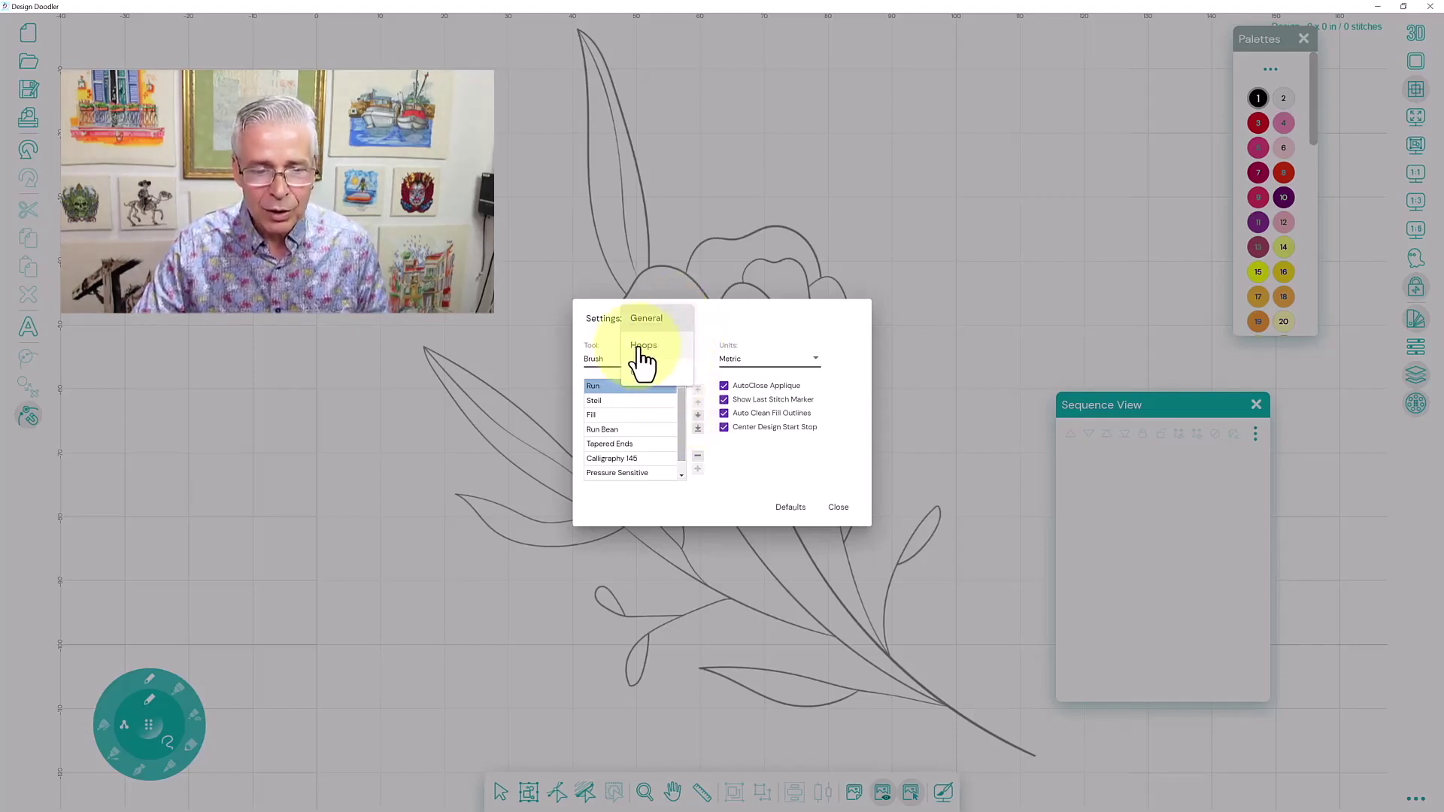
left_click(651, 346)
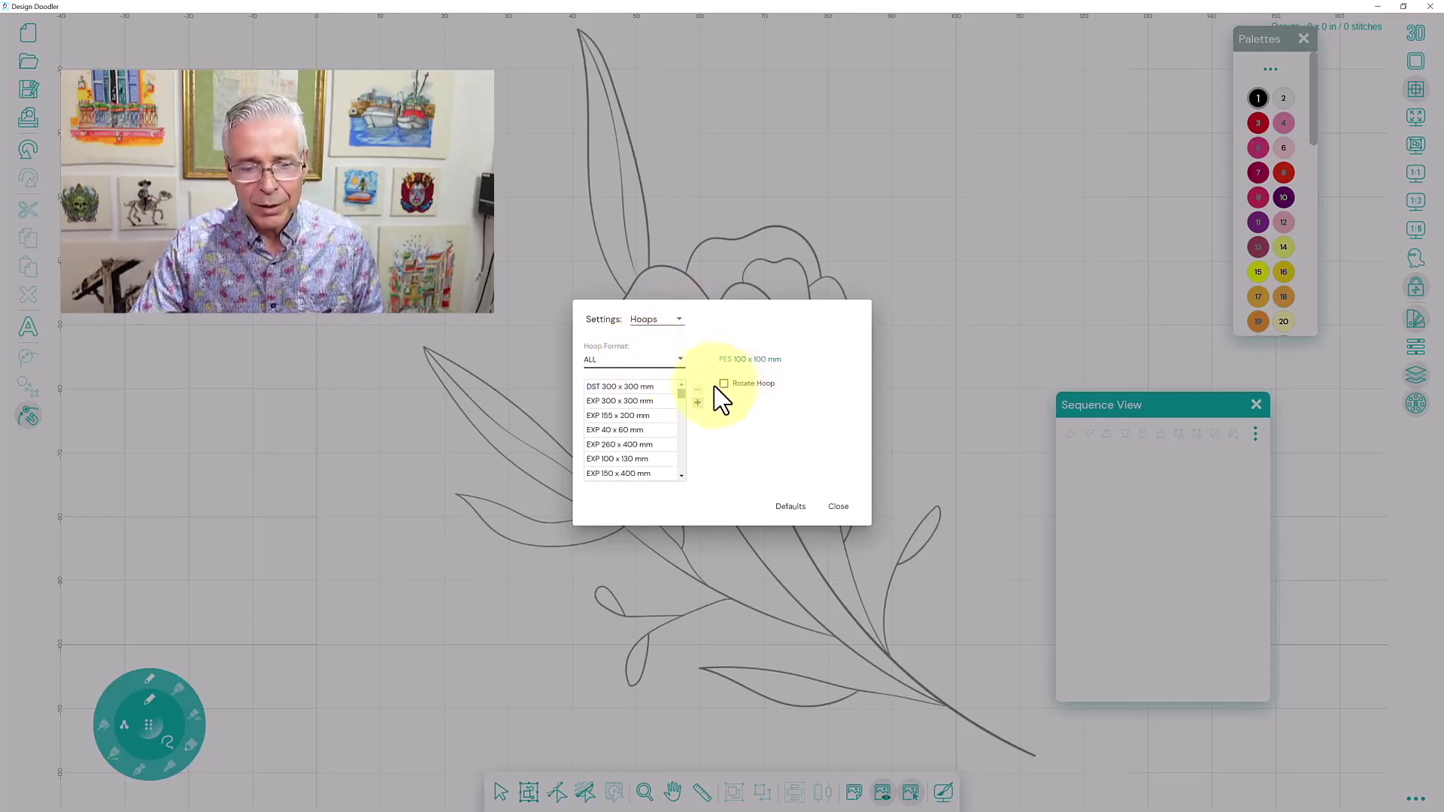
mouse_move(682, 392)
left_mouse_down()
mouse_move(679, 469)
mouse_move(683, 393)
left_mouse_up()
left_click(680, 361)
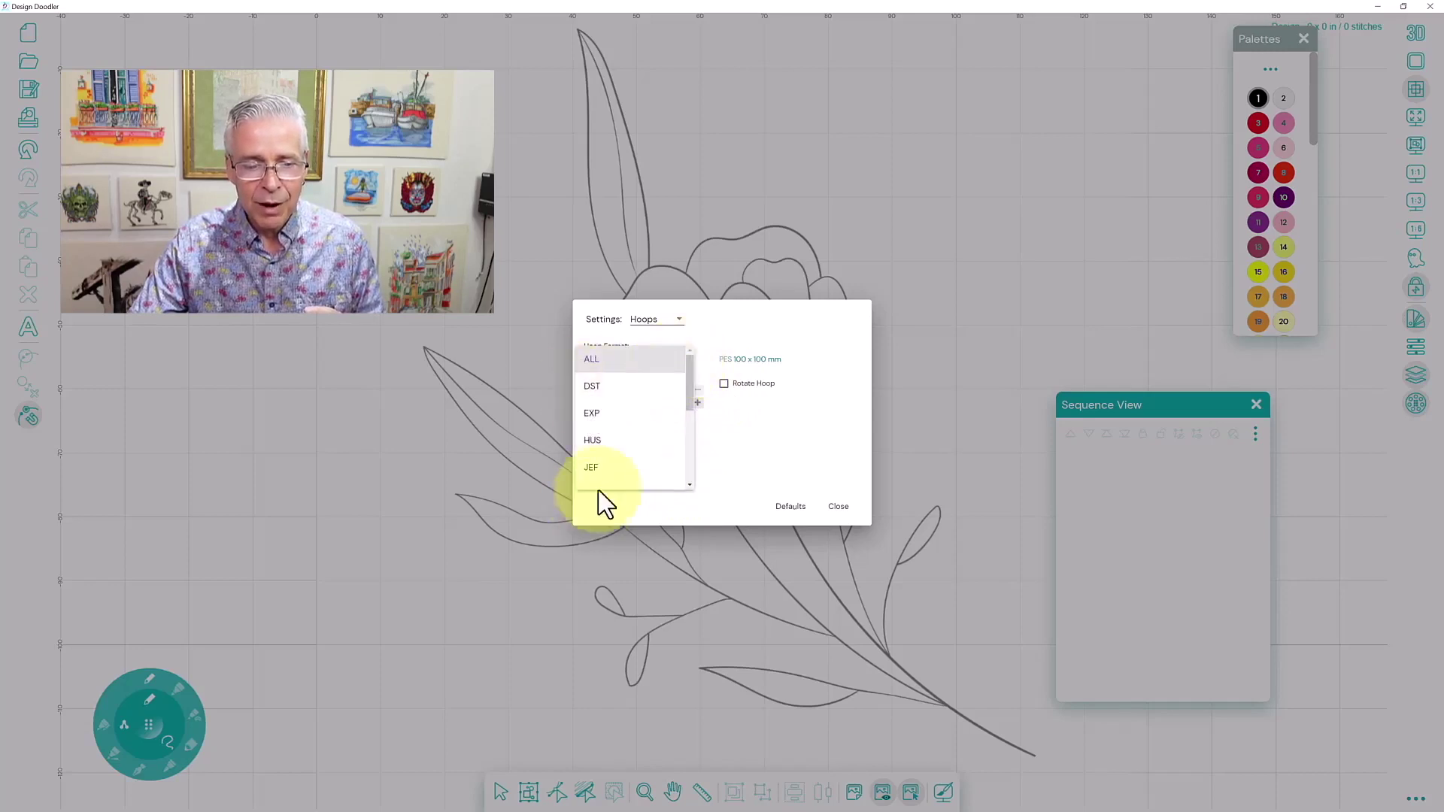
left_click(718, 453)
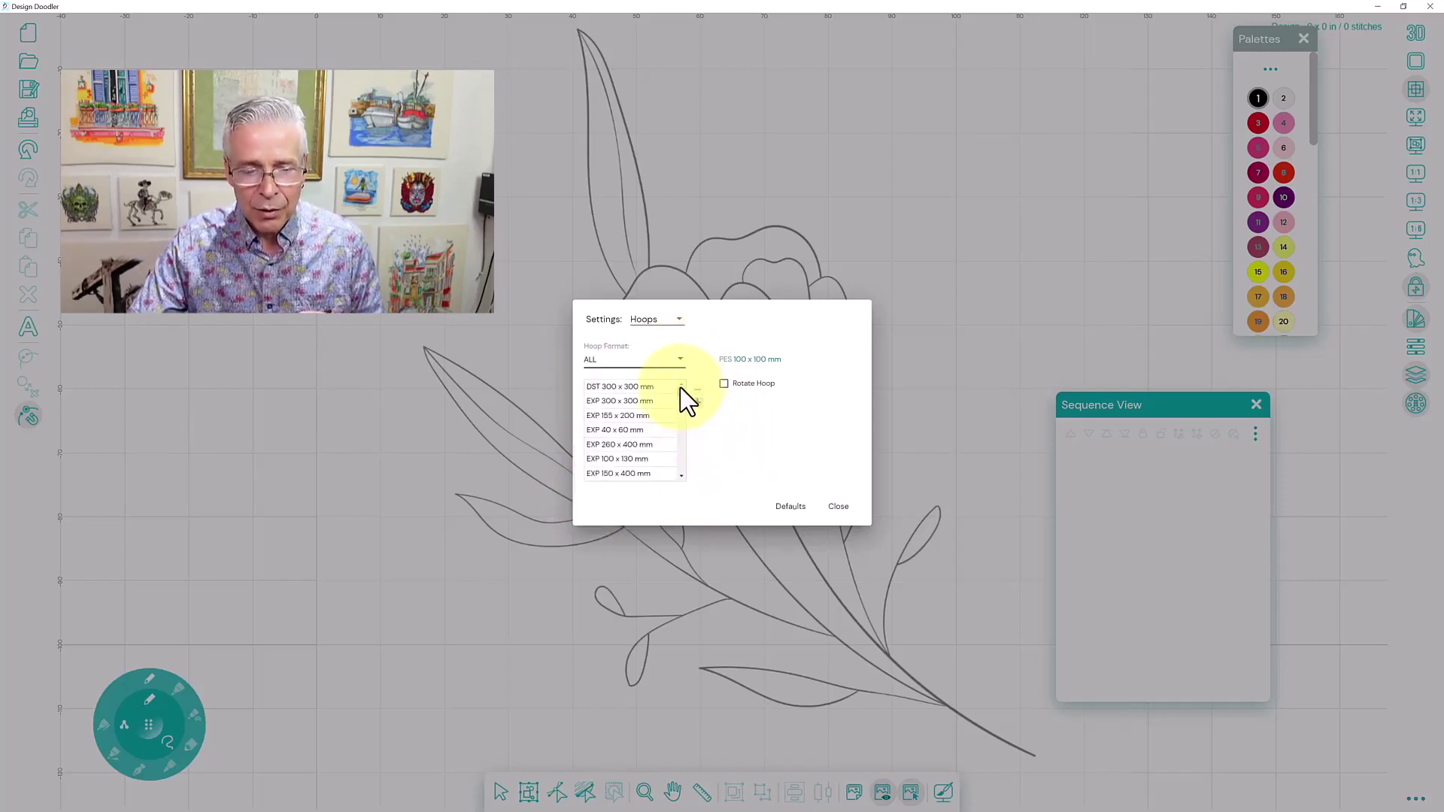
left_click_drag(681, 393, 683, 477)
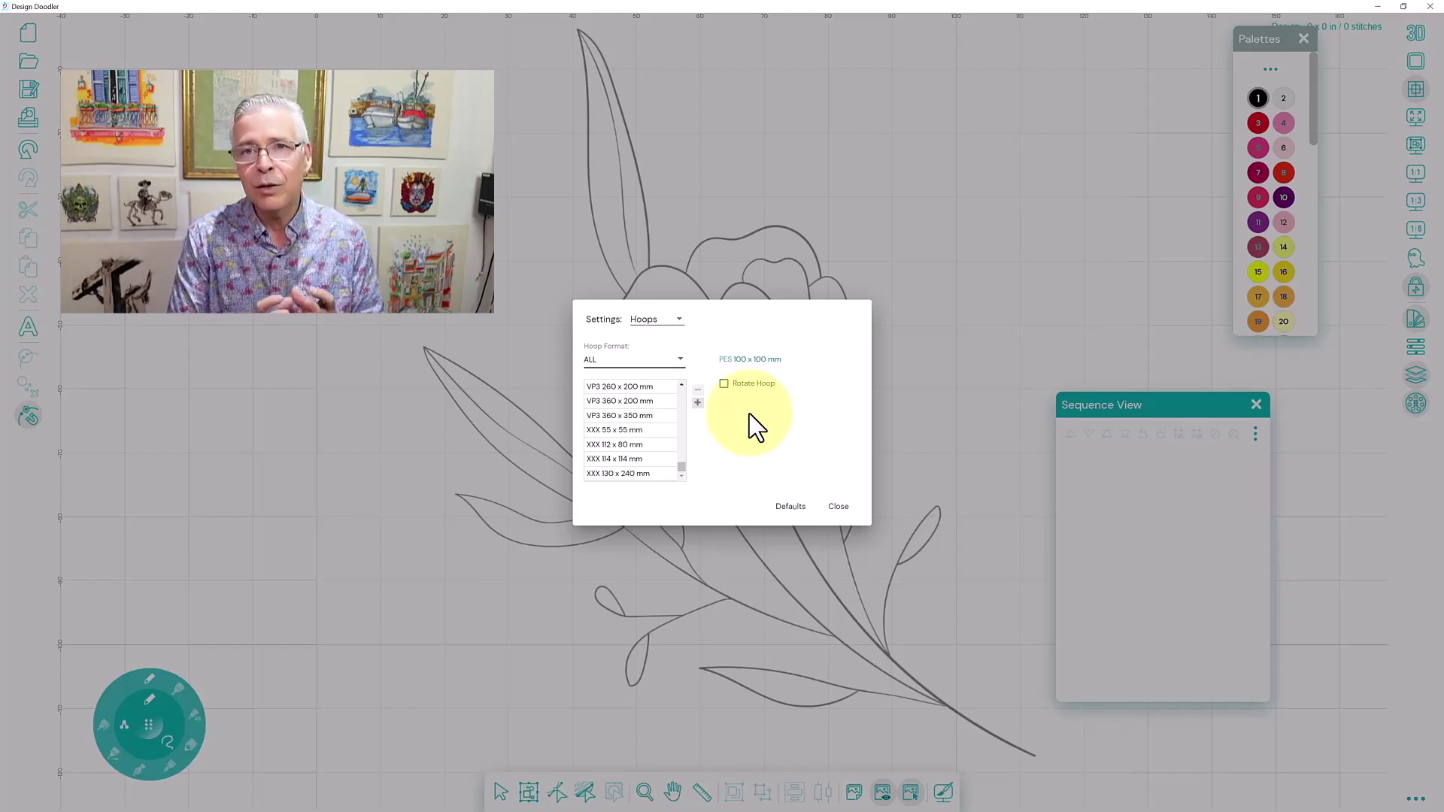
- Set the horizontal and vertical grid spacing to 1 mm in the Grid section of the settings
left_click(681, 323)
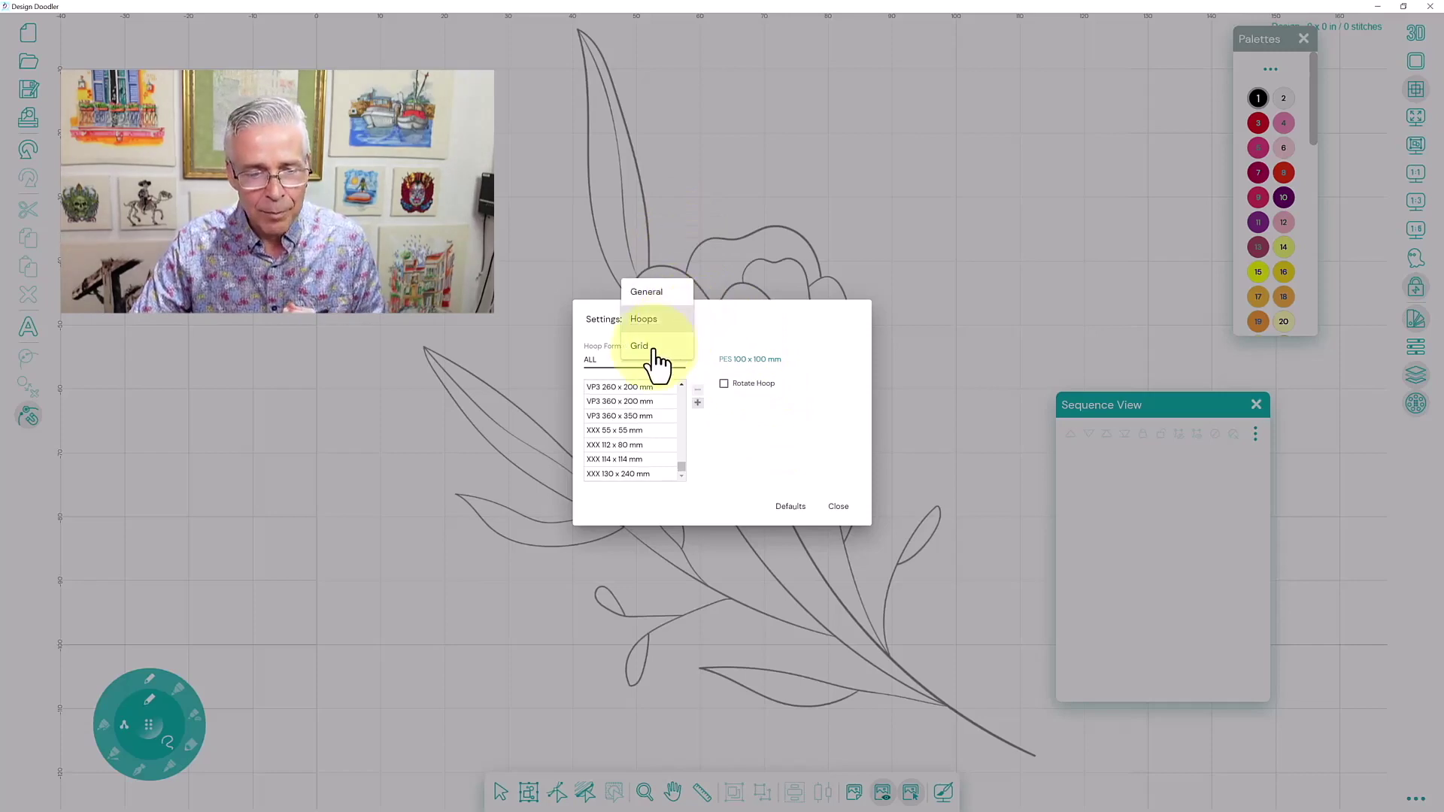
left_click(657, 362)
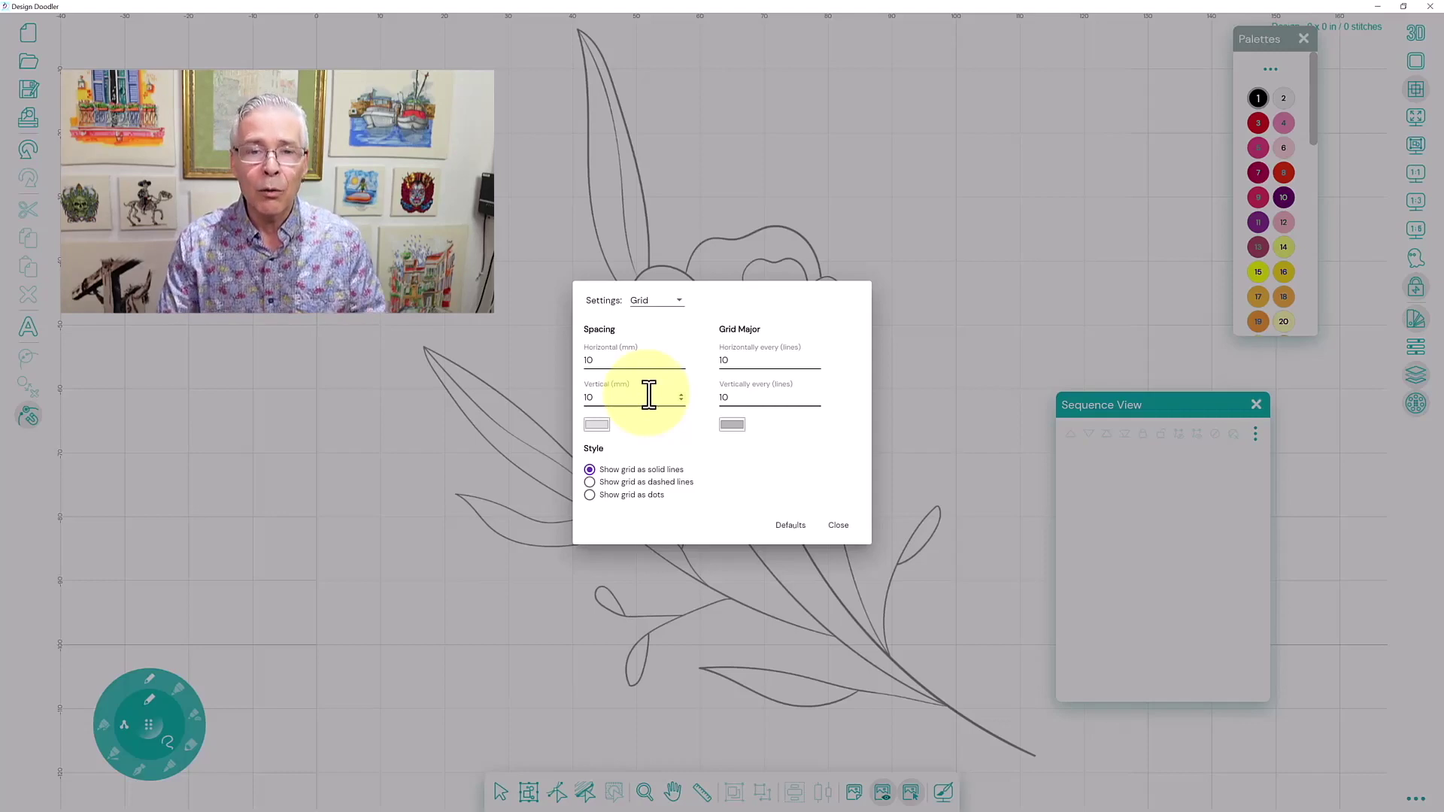
double_click(594, 360)
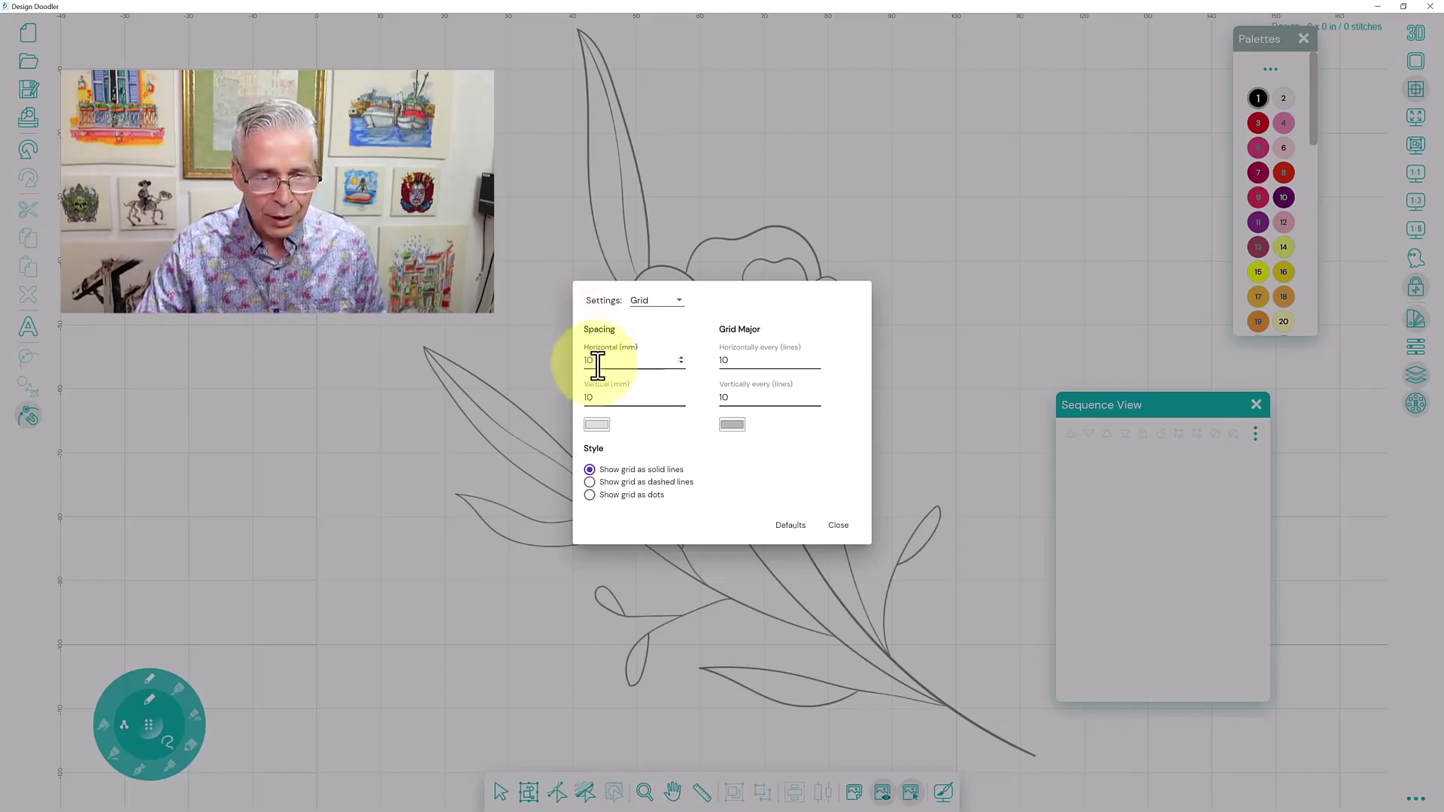
type("1")
double_click(594, 397)
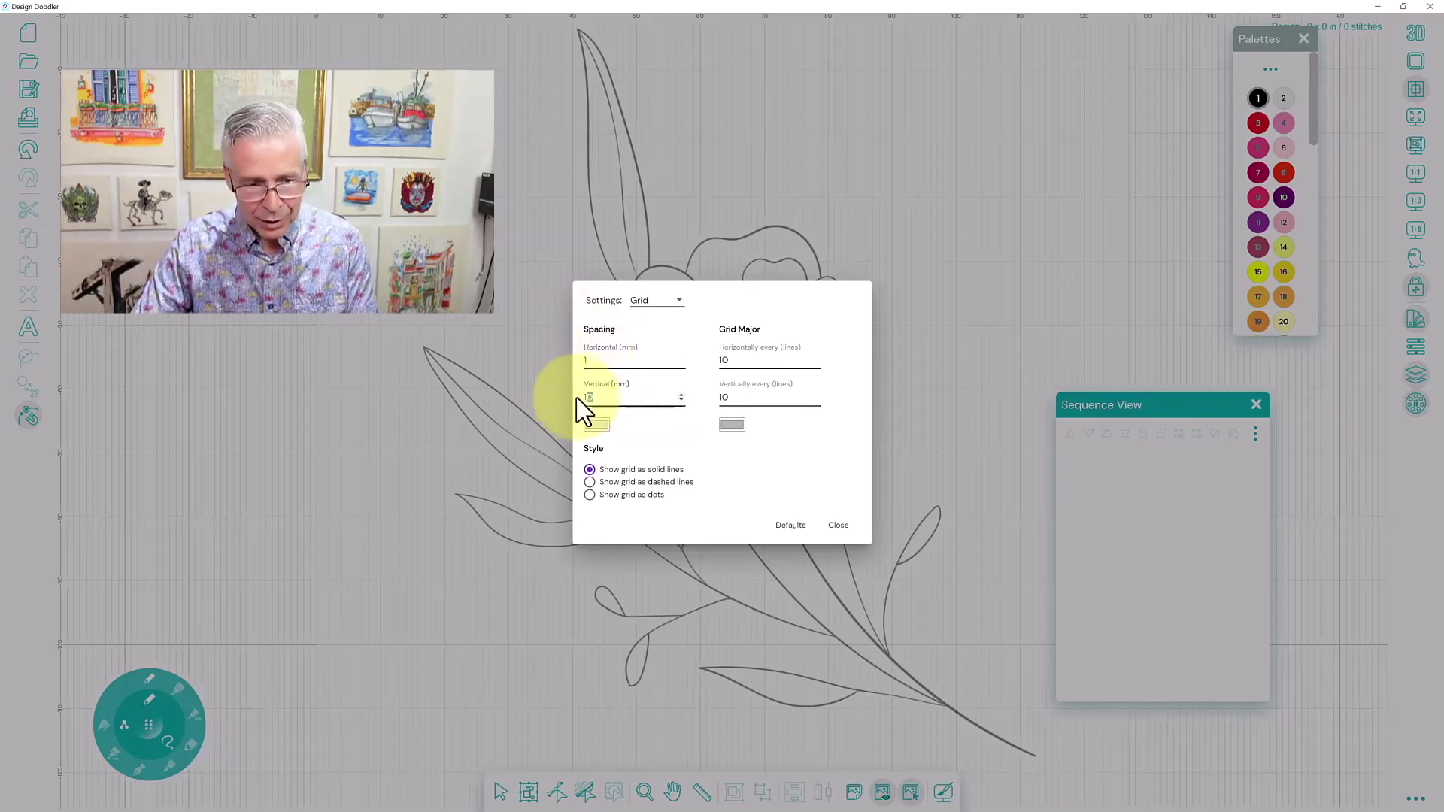
type("1")
- Set the major grid lines to every 1 line both horizontally and vertically and close the settings
double_click(721, 361)
type("1")
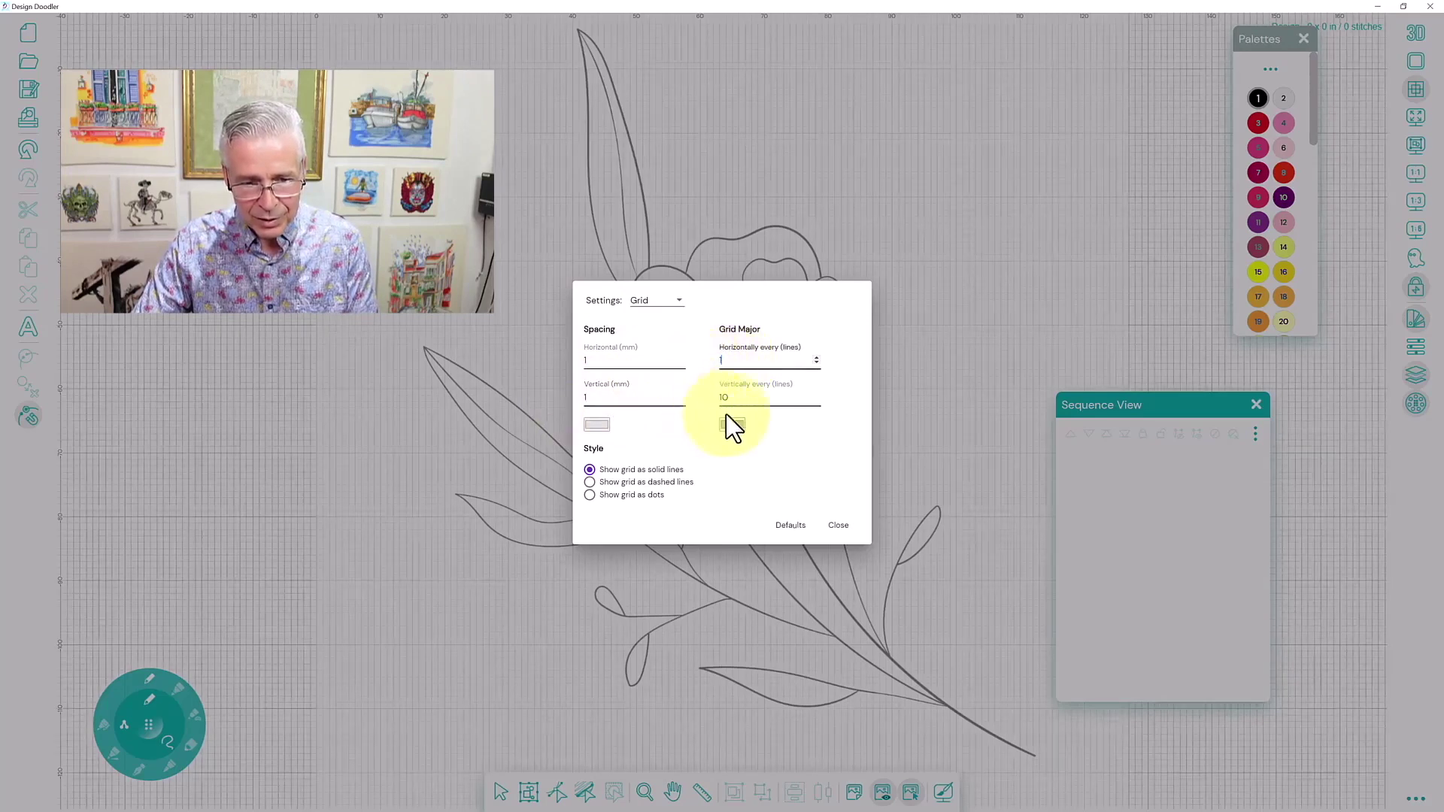
double_click(734, 397)
type("1")
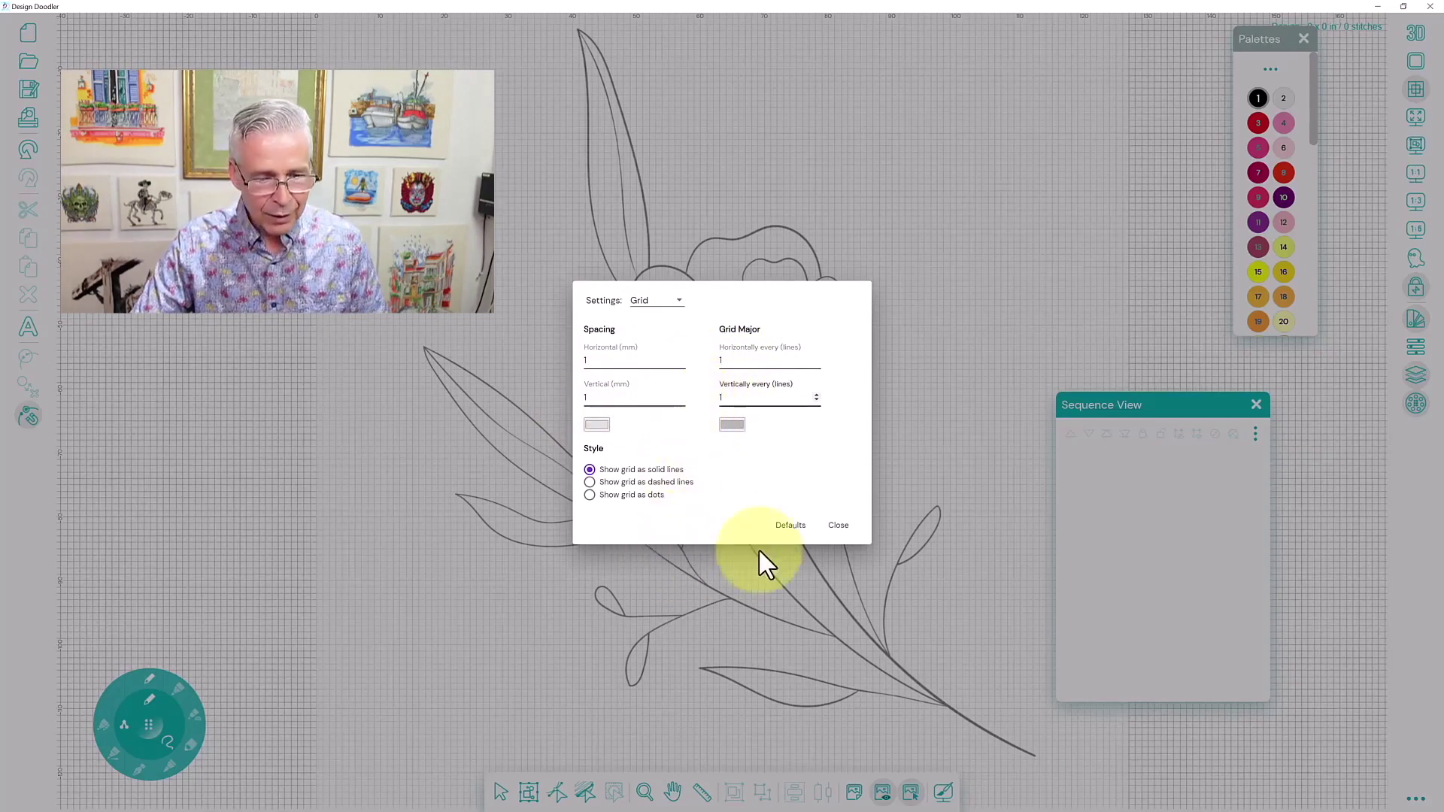
left_click(839, 529)
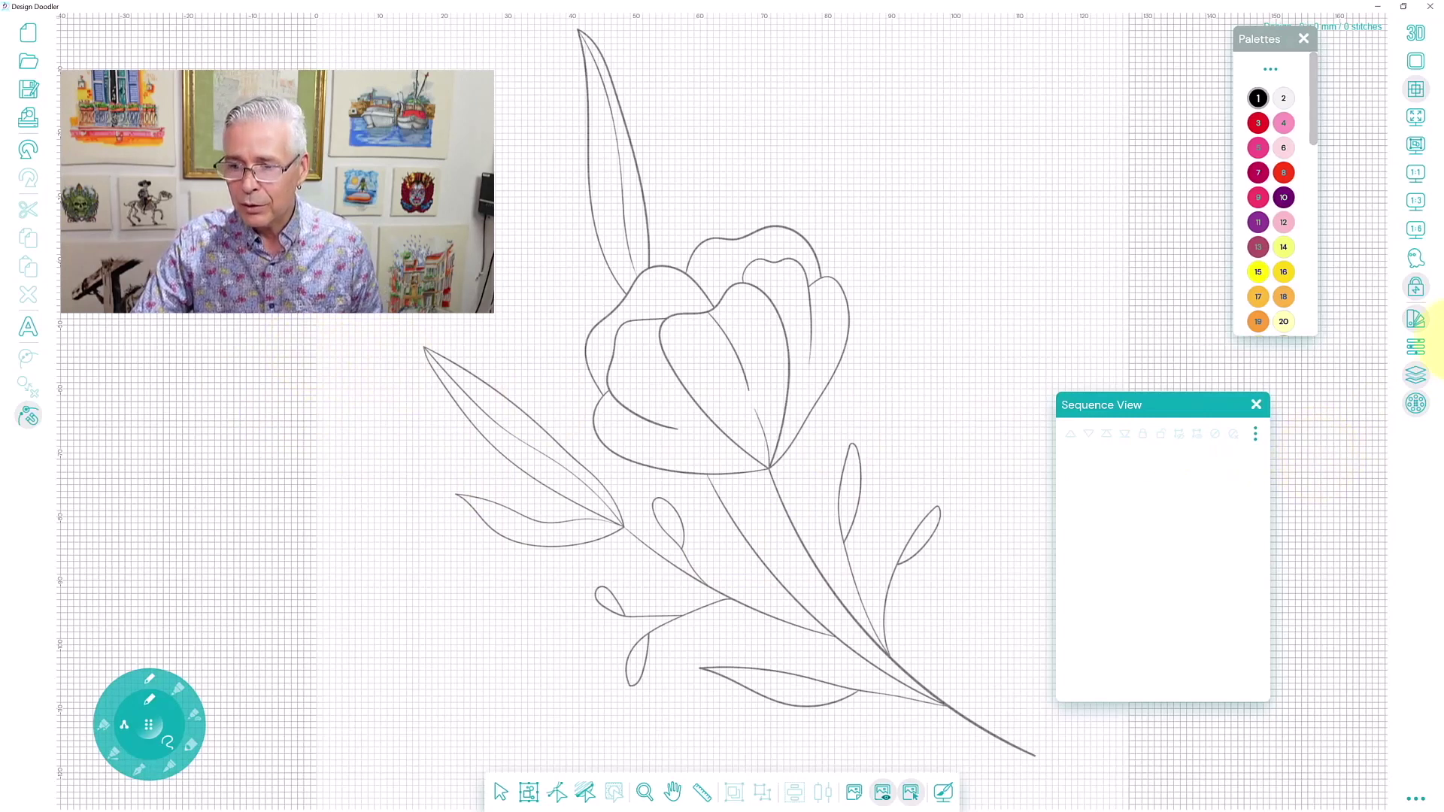
- Open the Palettes, Properties and Sequence View windows and stagger them so that each title bar stays accessible
left_click(1417, 230)
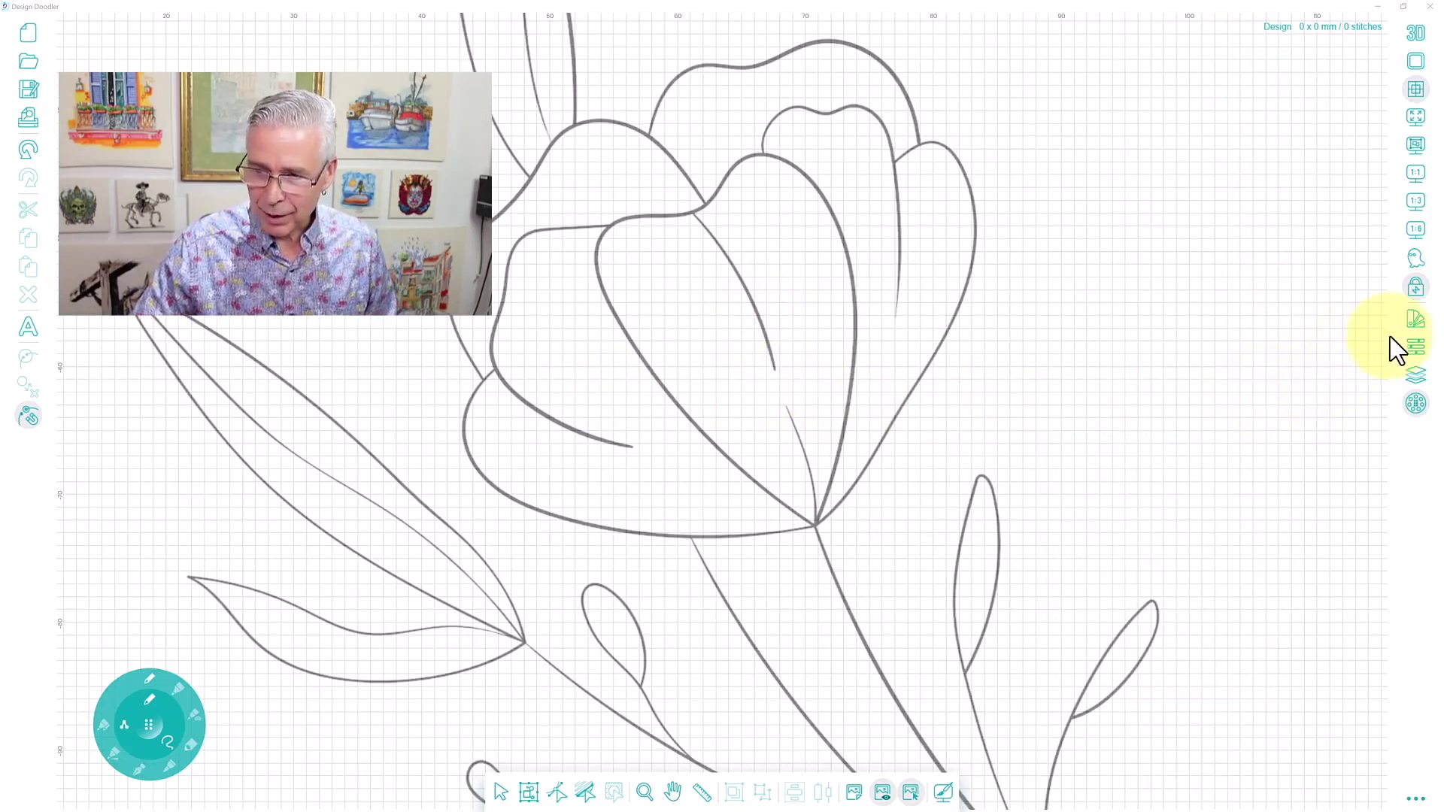
left_click(1414, 331)
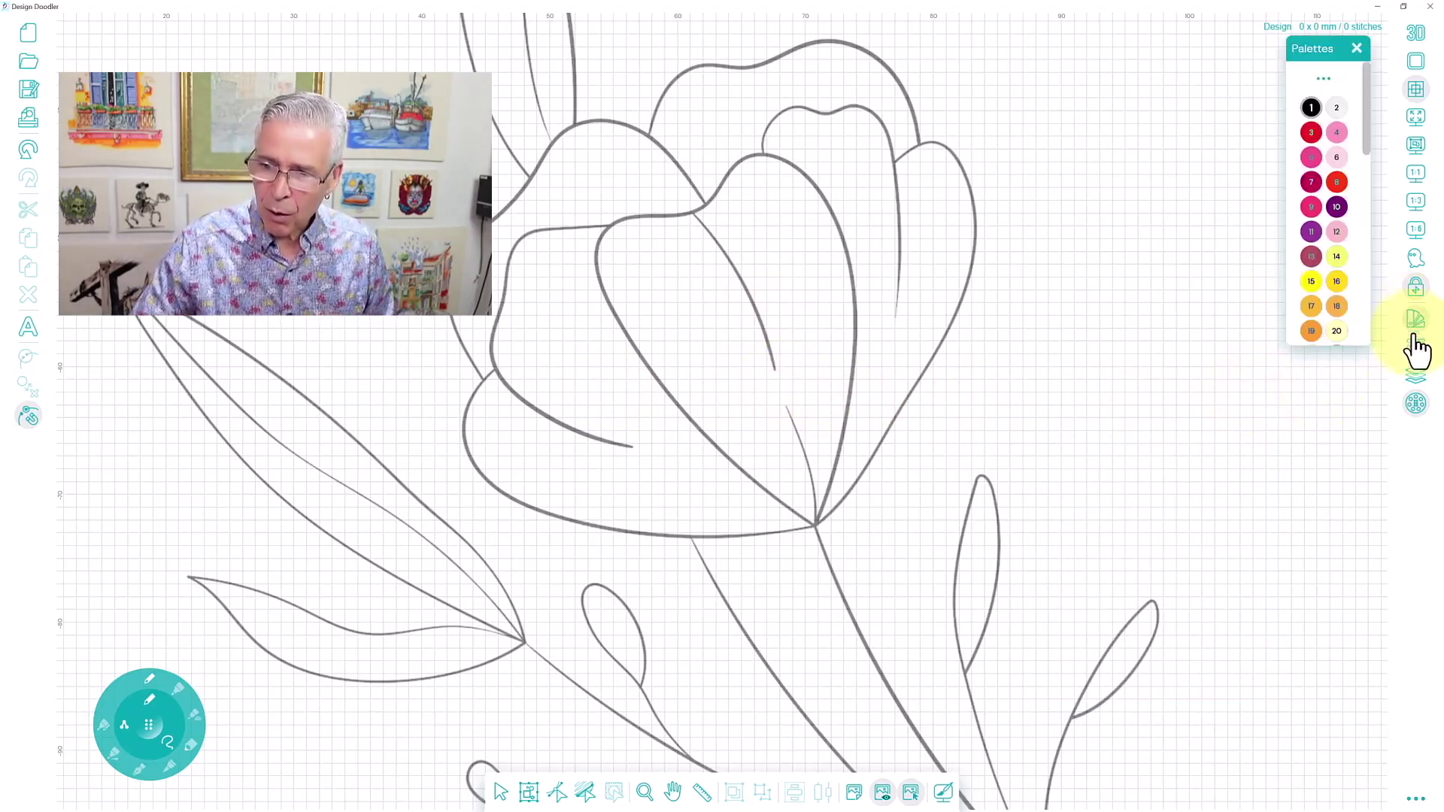
left_click(1421, 352)
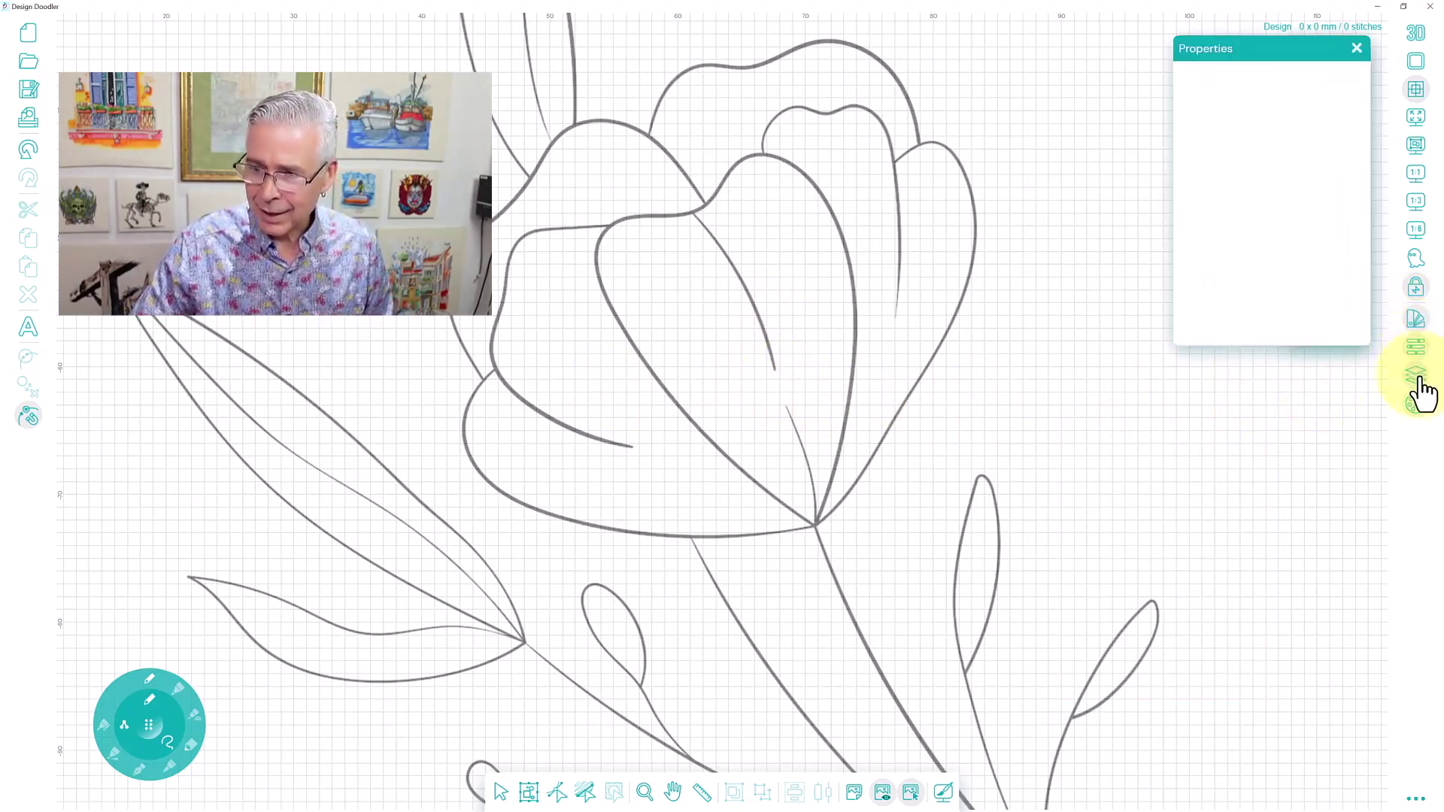
left_click_drag(1266, 46, 1244, 103)
left_click_drag(1264, 52, 1247, 75)
left_click(1248, 76)
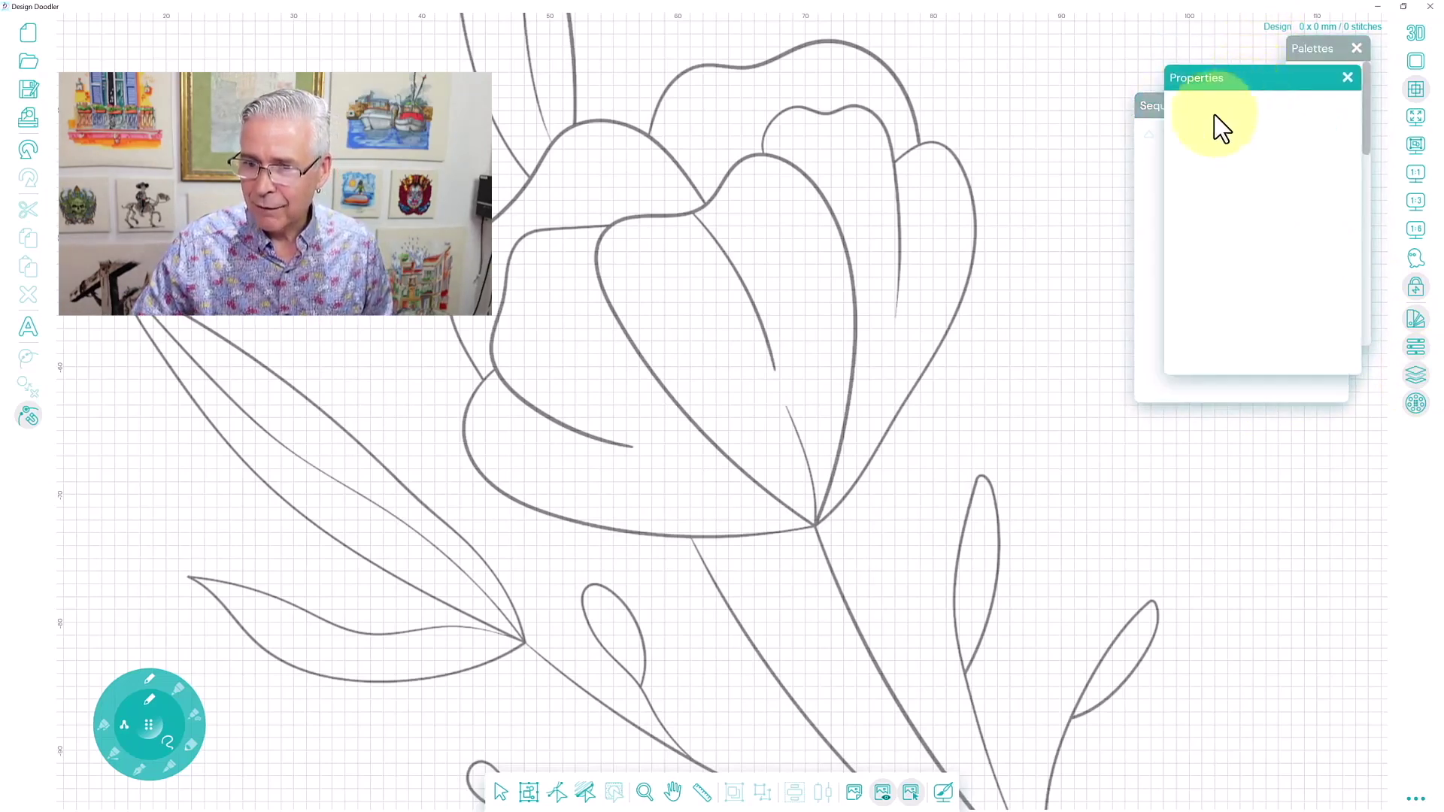
- Bring the overlapping Sequence View, Properties and Palettes windows to the front in turn, ending with Palettes
left_click(1165, 101)
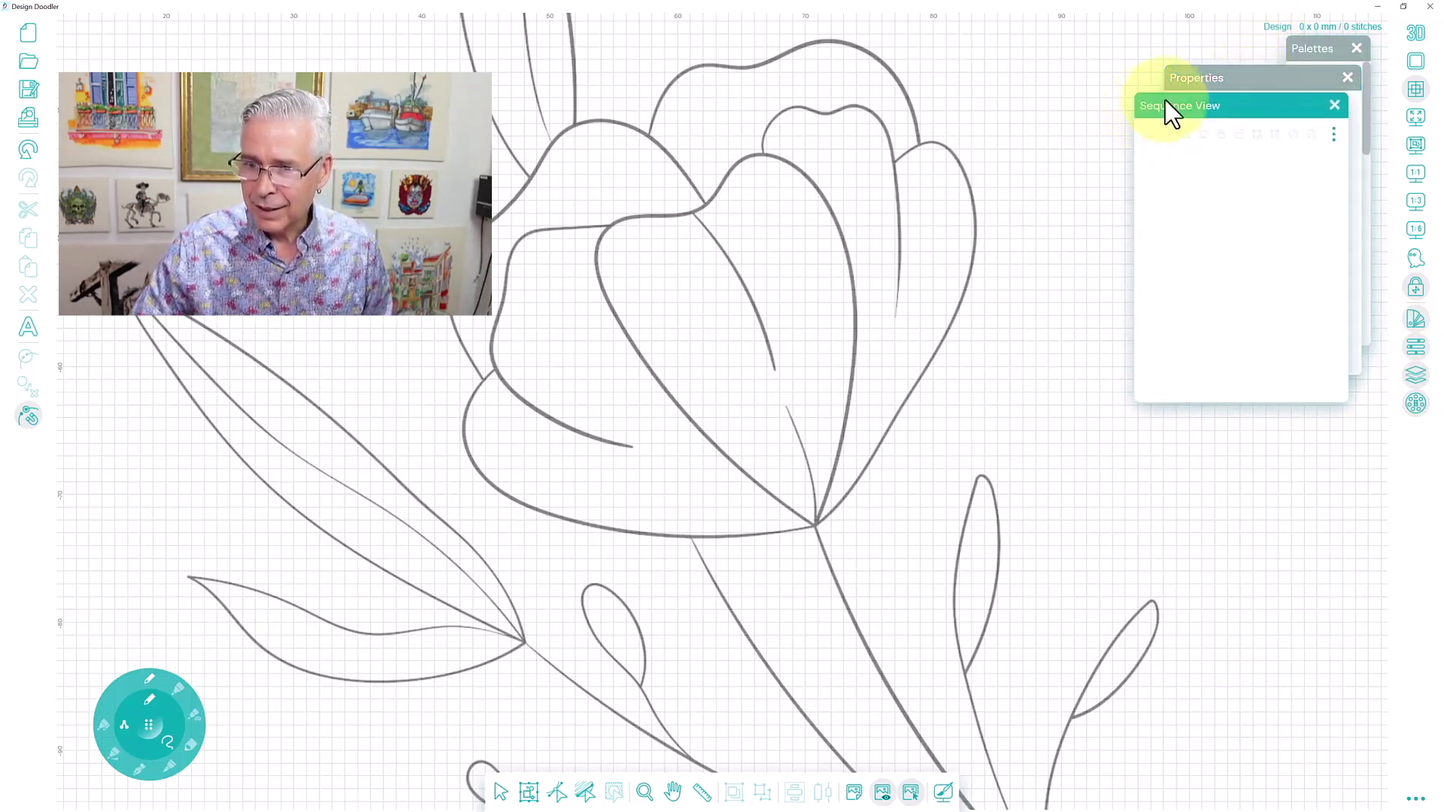
left_click(1333, 53)
left_click(1256, 79)
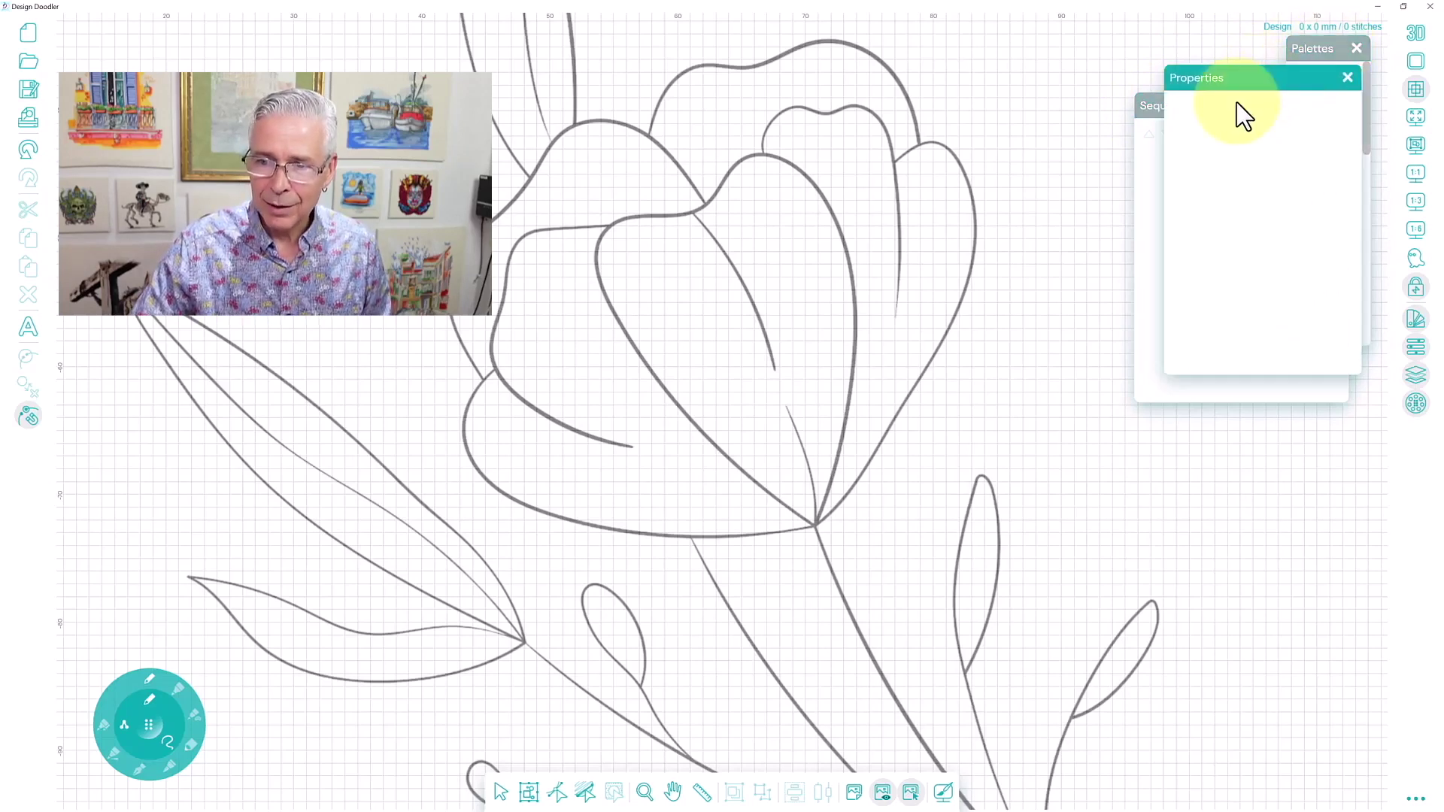
left_click(1158, 106)
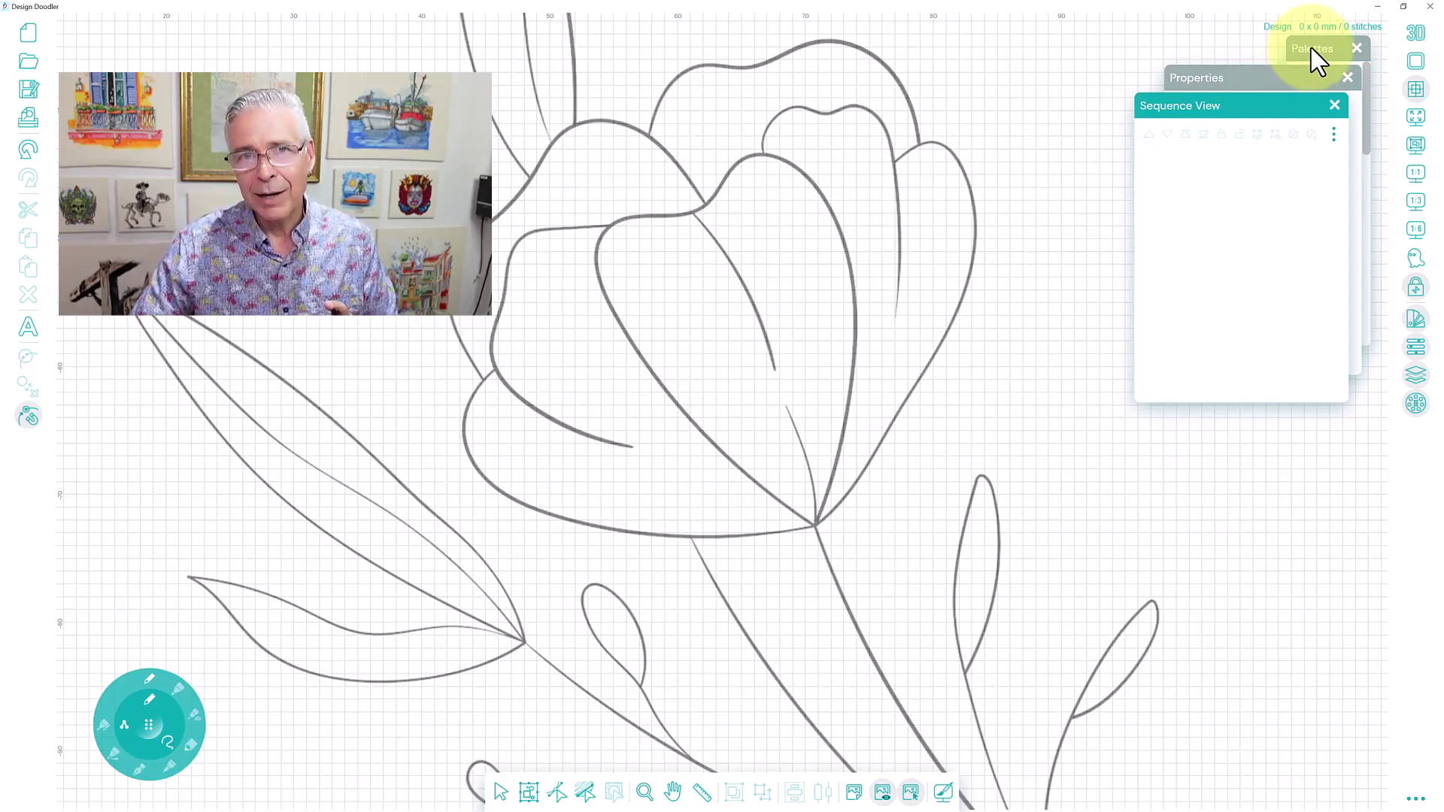
left_click(1238, 82)
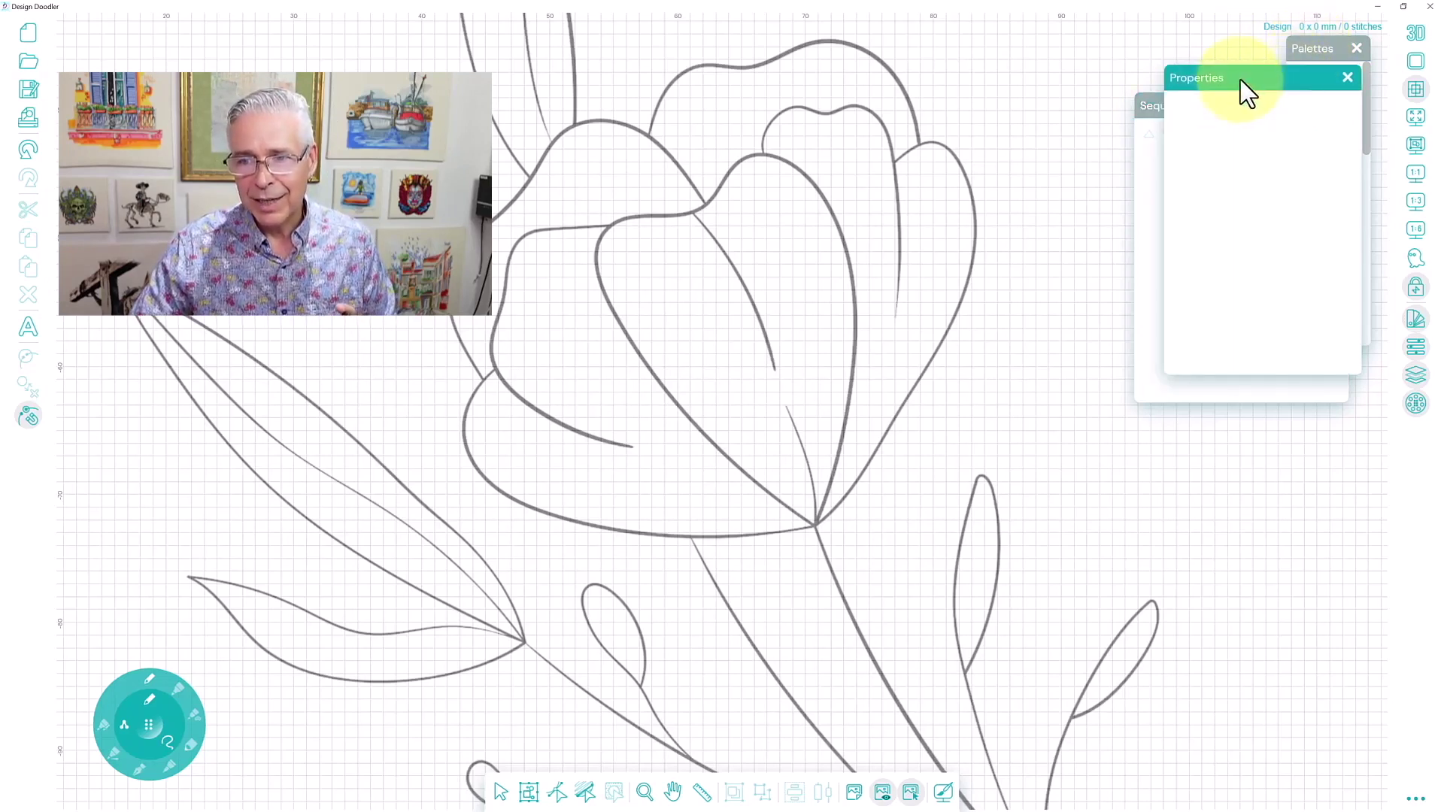
left_click(1304, 48)
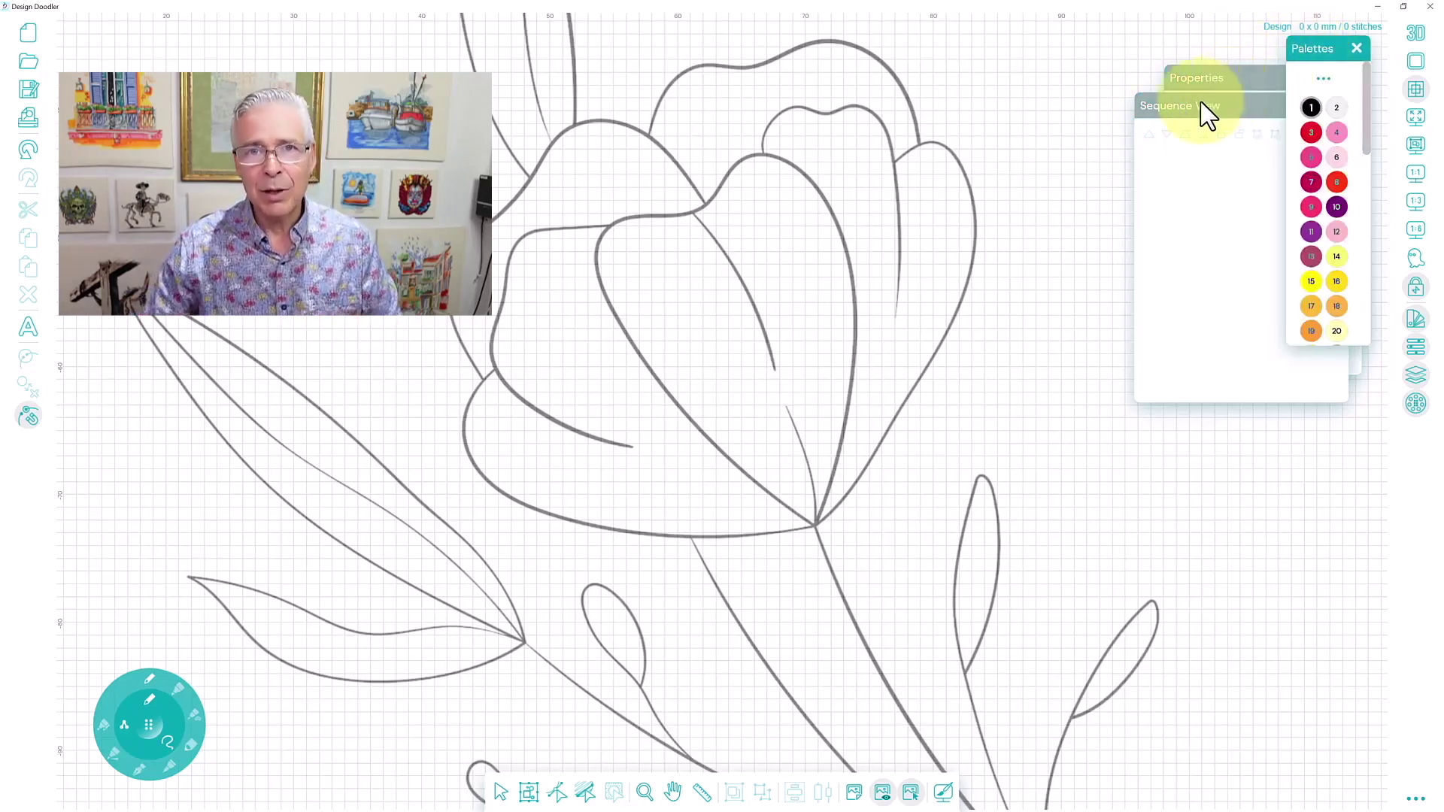
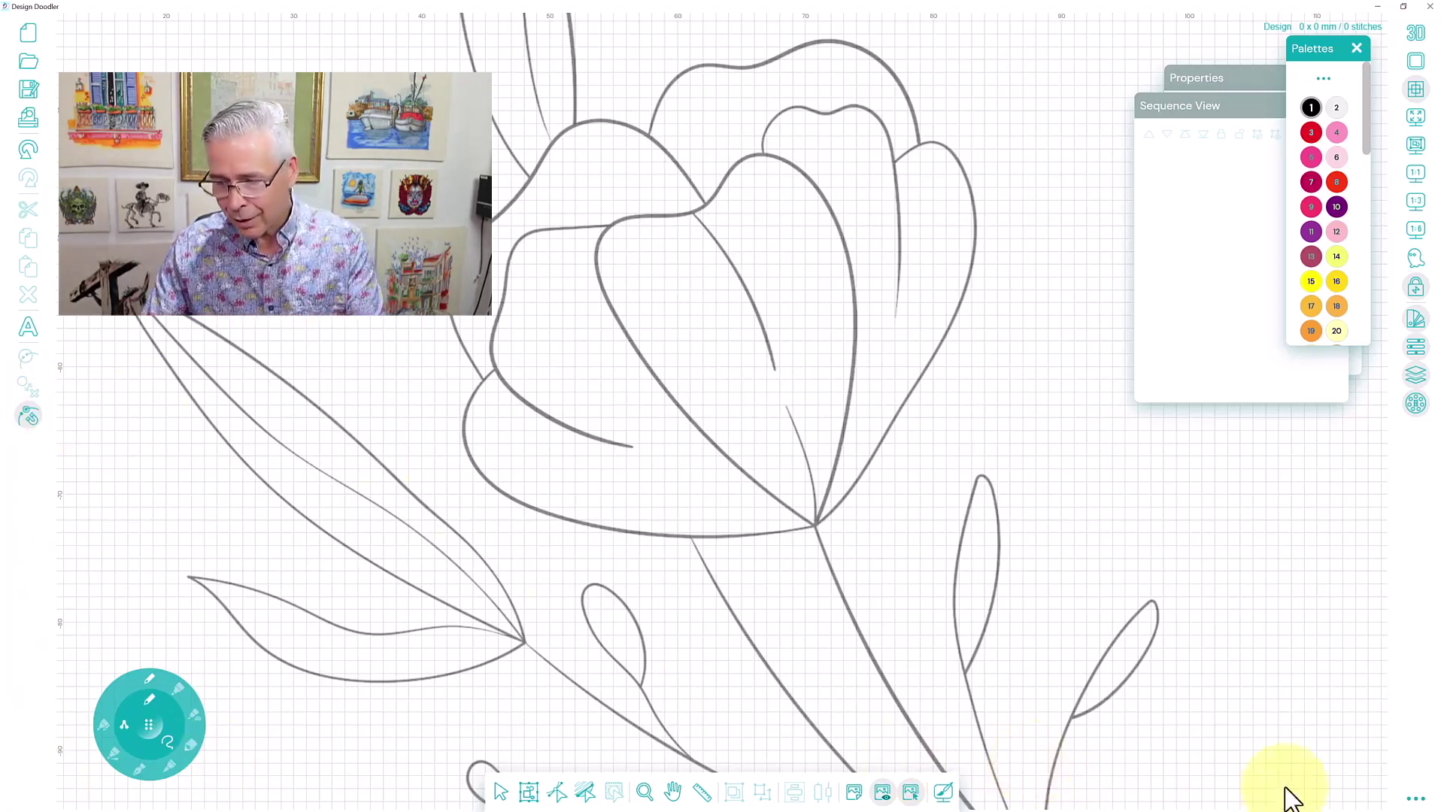
- Review the options in the General settings, close the dialog and point out the Snap to Anchors tool
left_click(1416, 798)
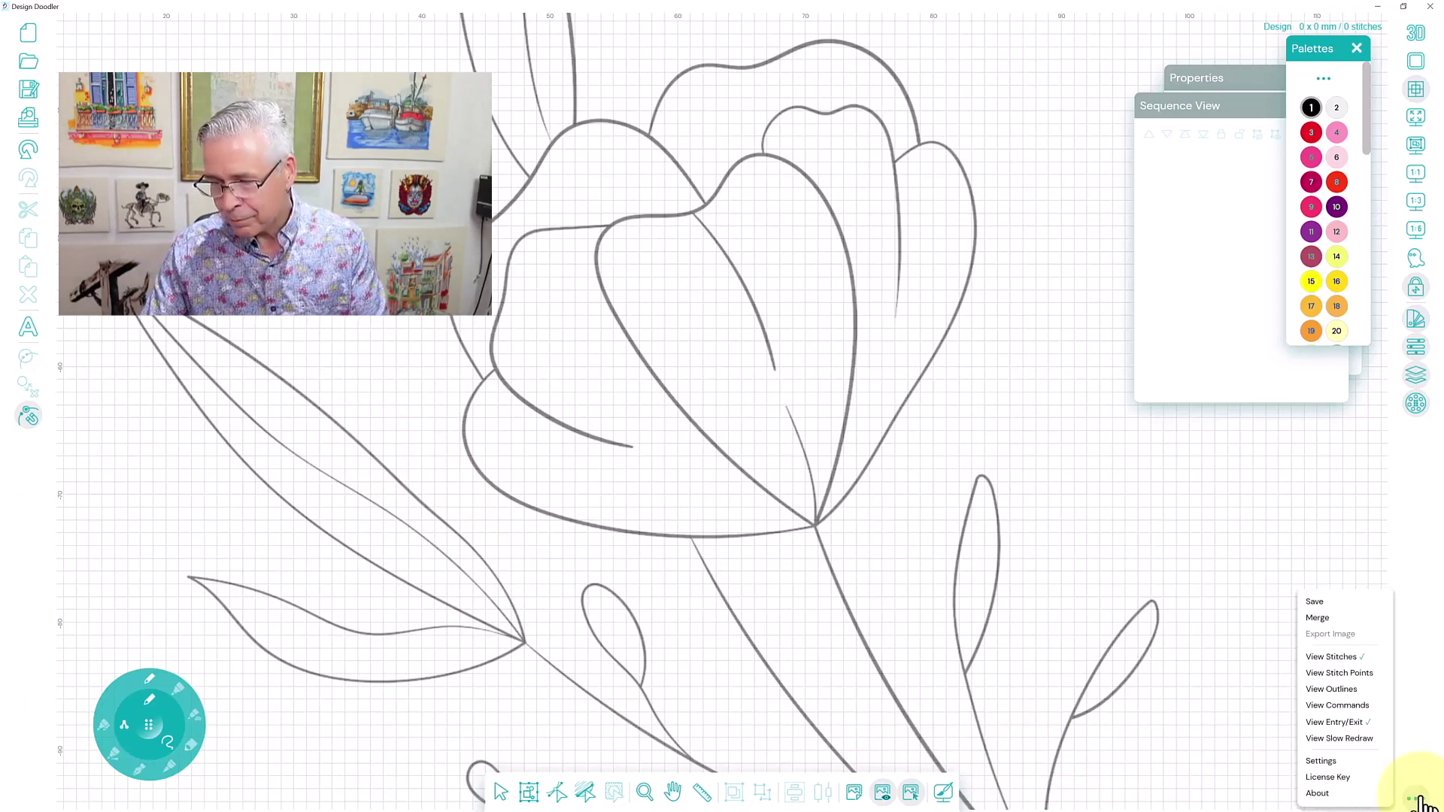
left_click(1321, 761)
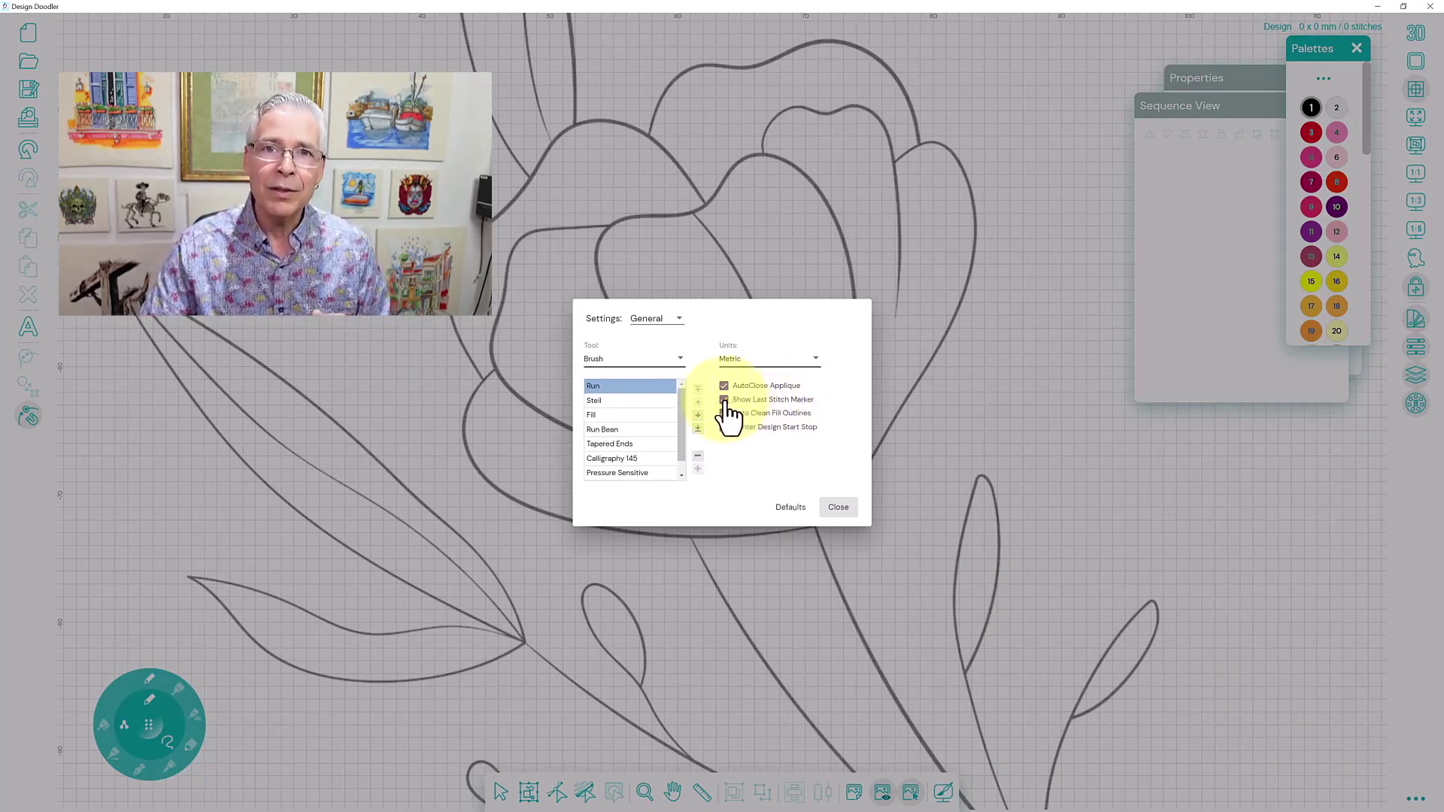
left_click(30, 412)
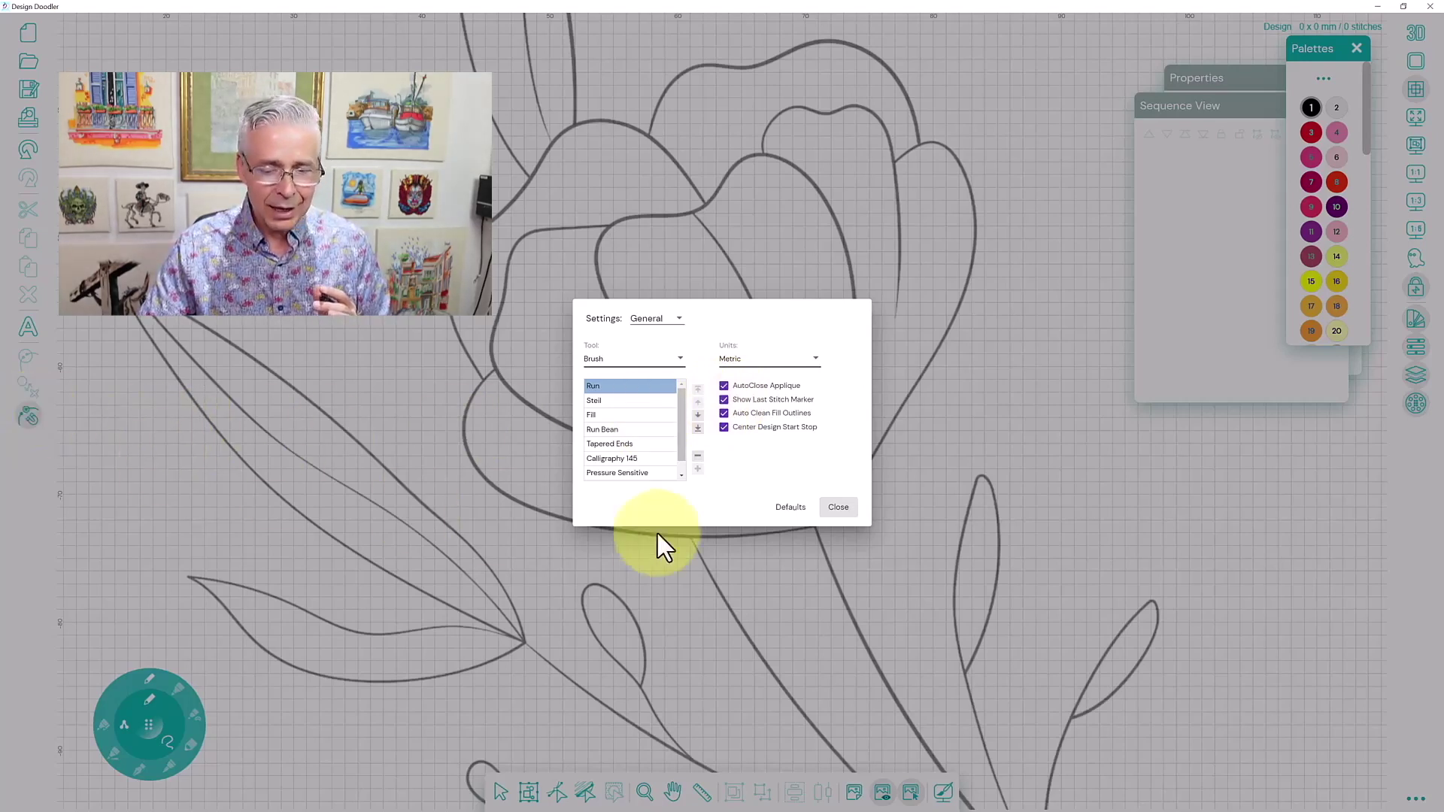
left_click(857, 516)
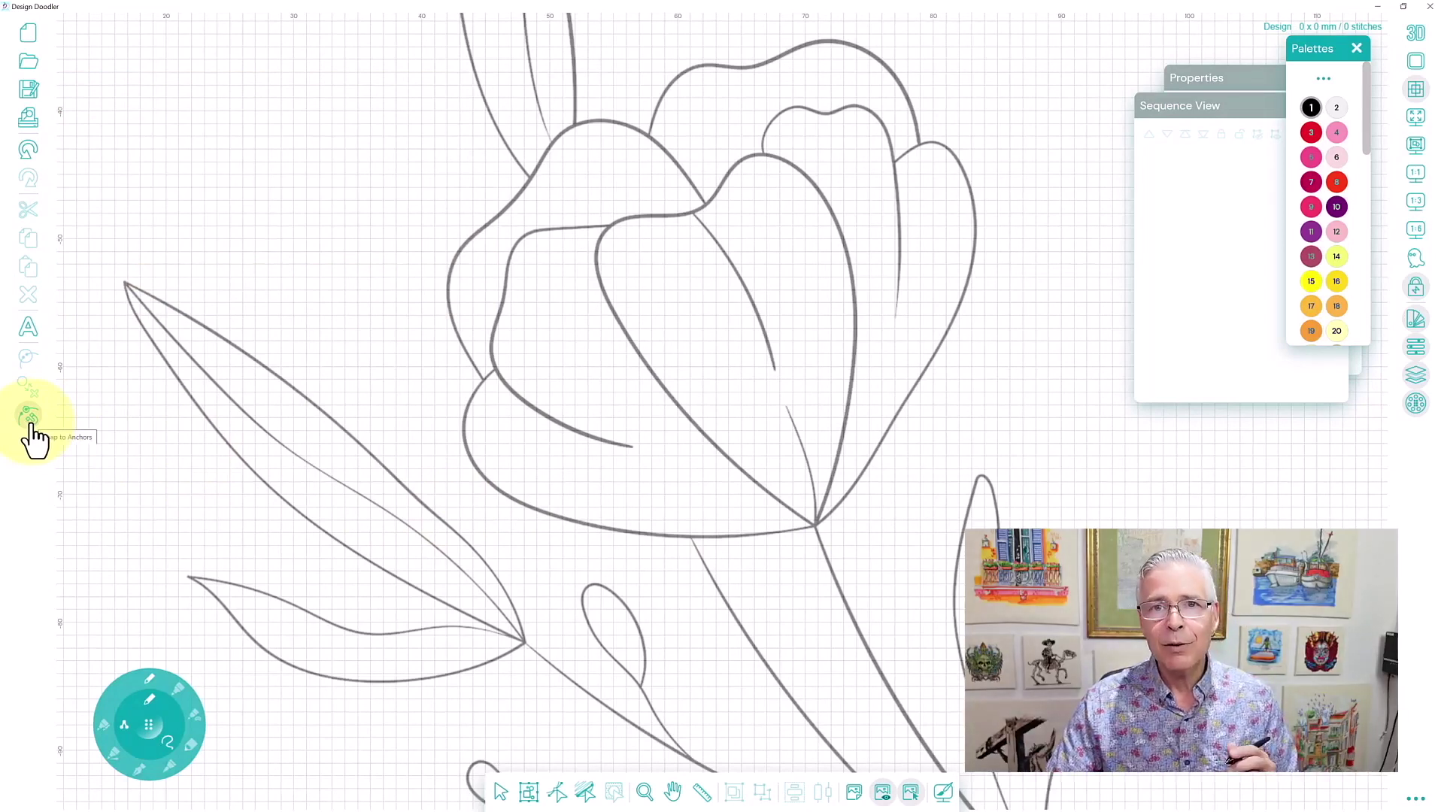
left_click(31, 418)
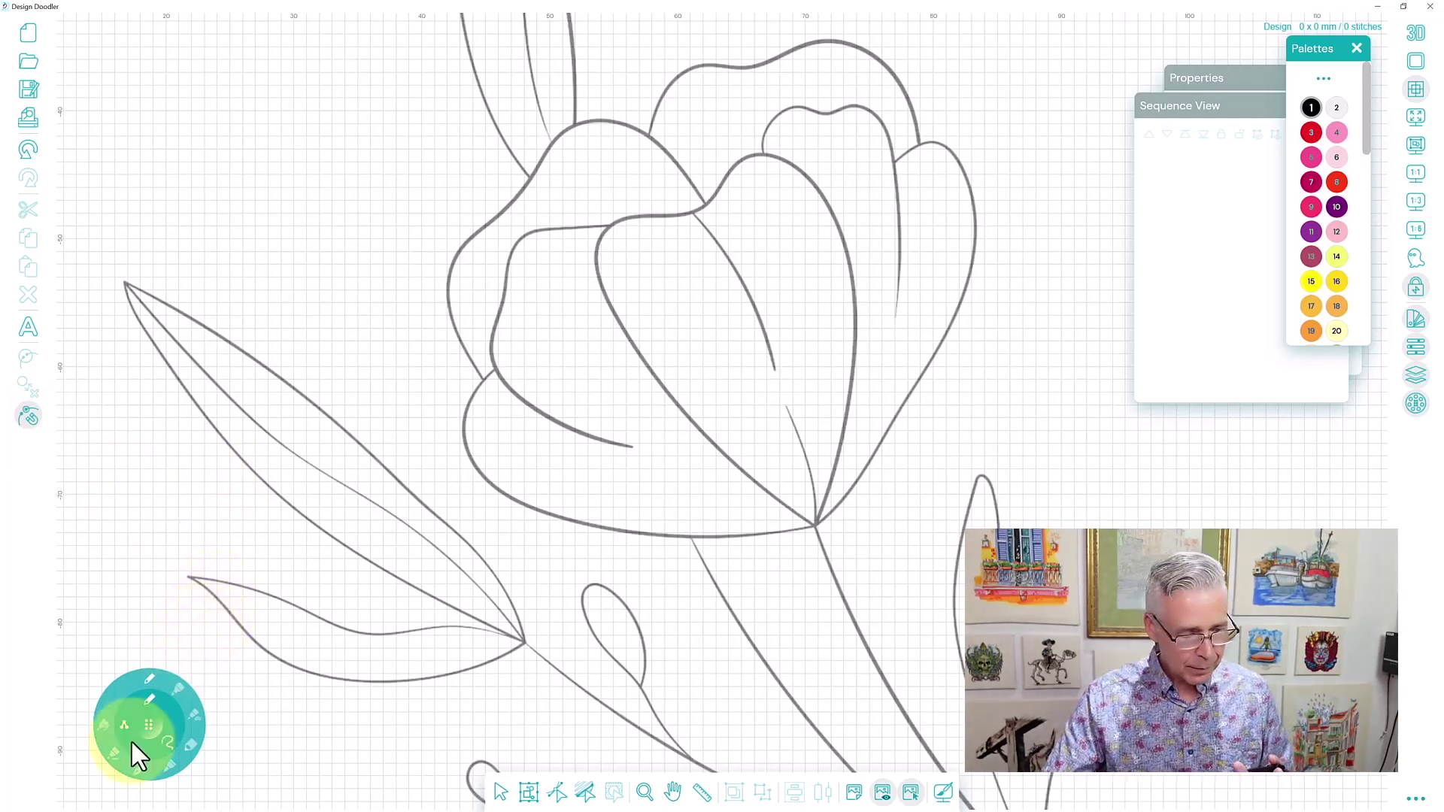
- Move the drawing-tool wheel to just above the long leaf's tip and choose its first brush with the circle shape
left_click_drag(143, 725, 153, 227)
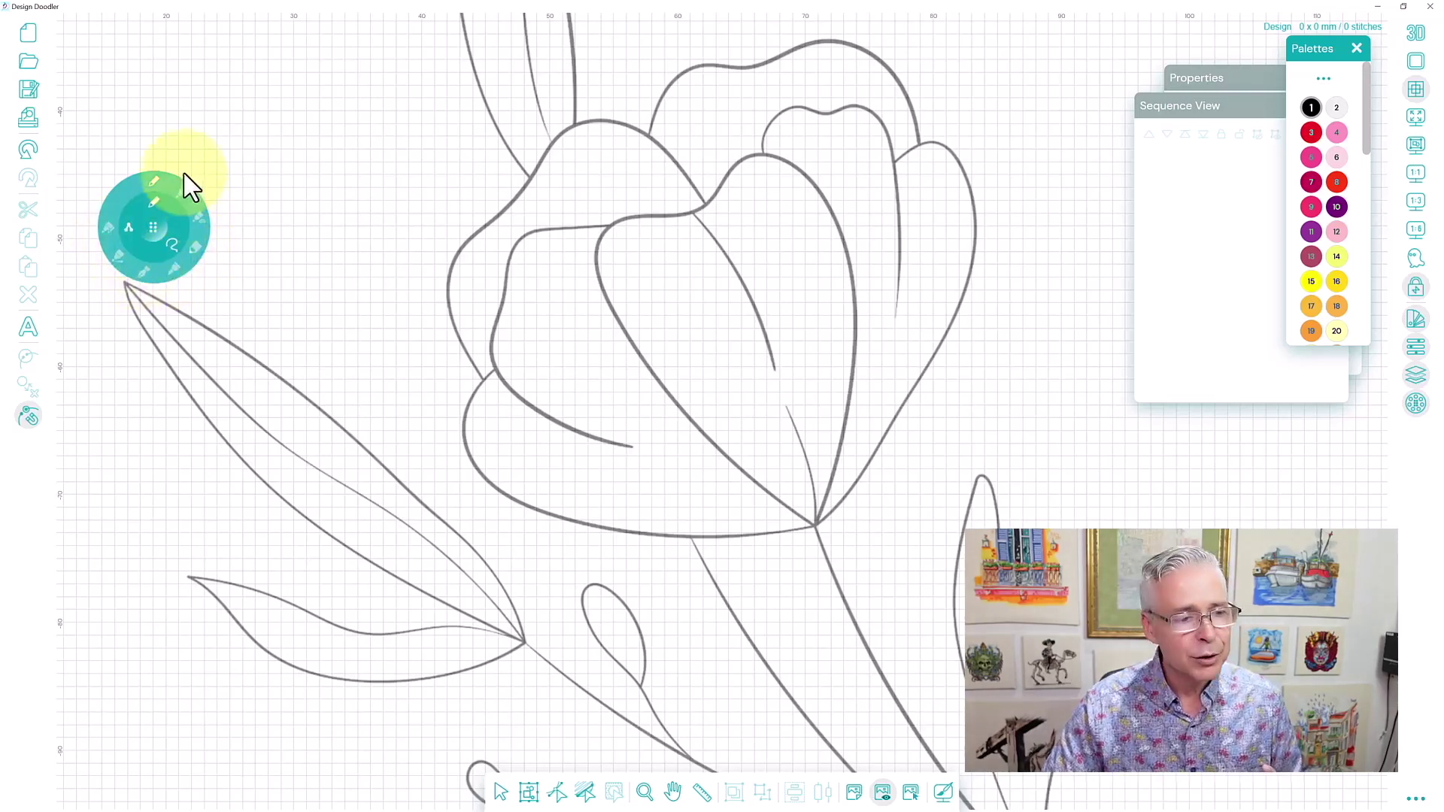
left_click(152, 181)
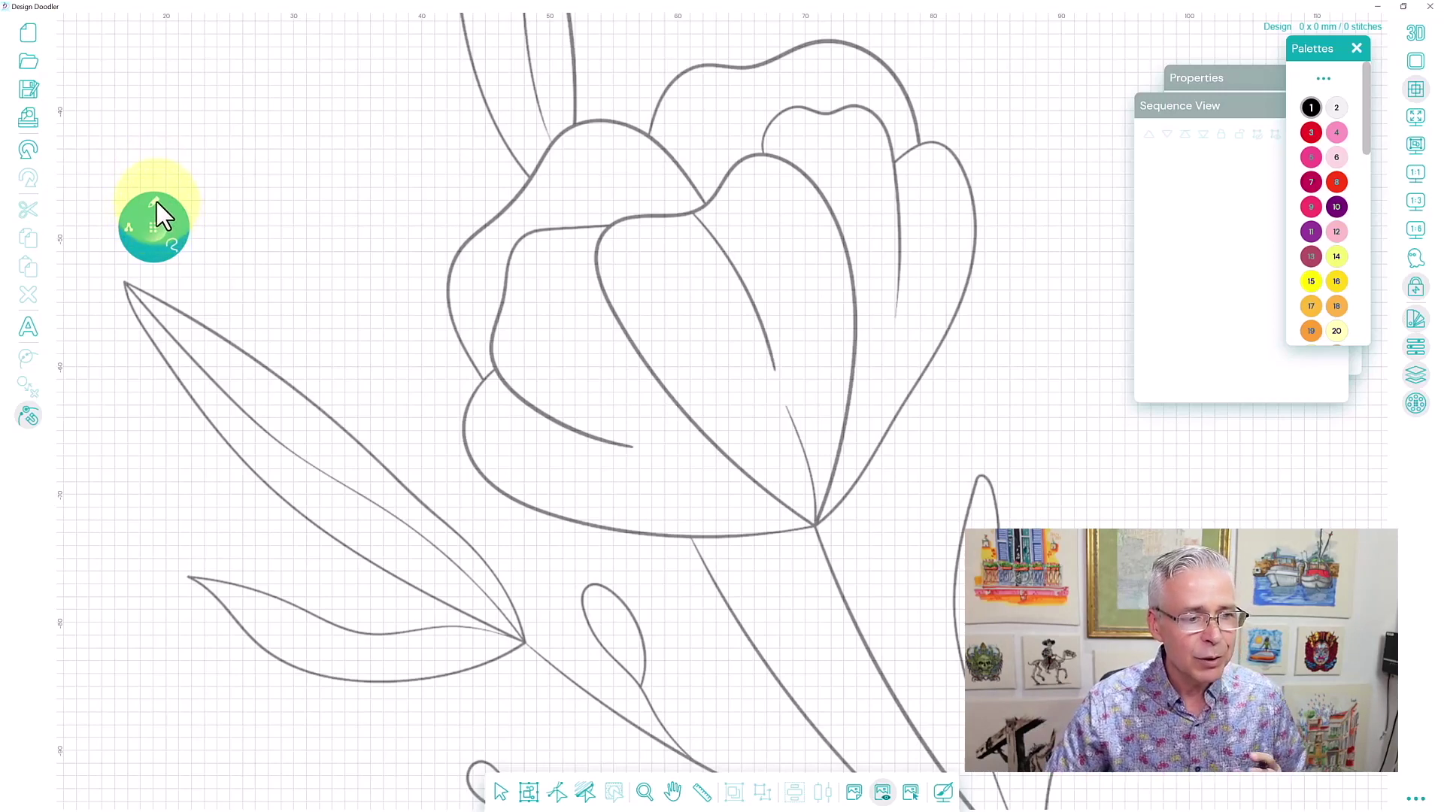
left_click(176, 244)
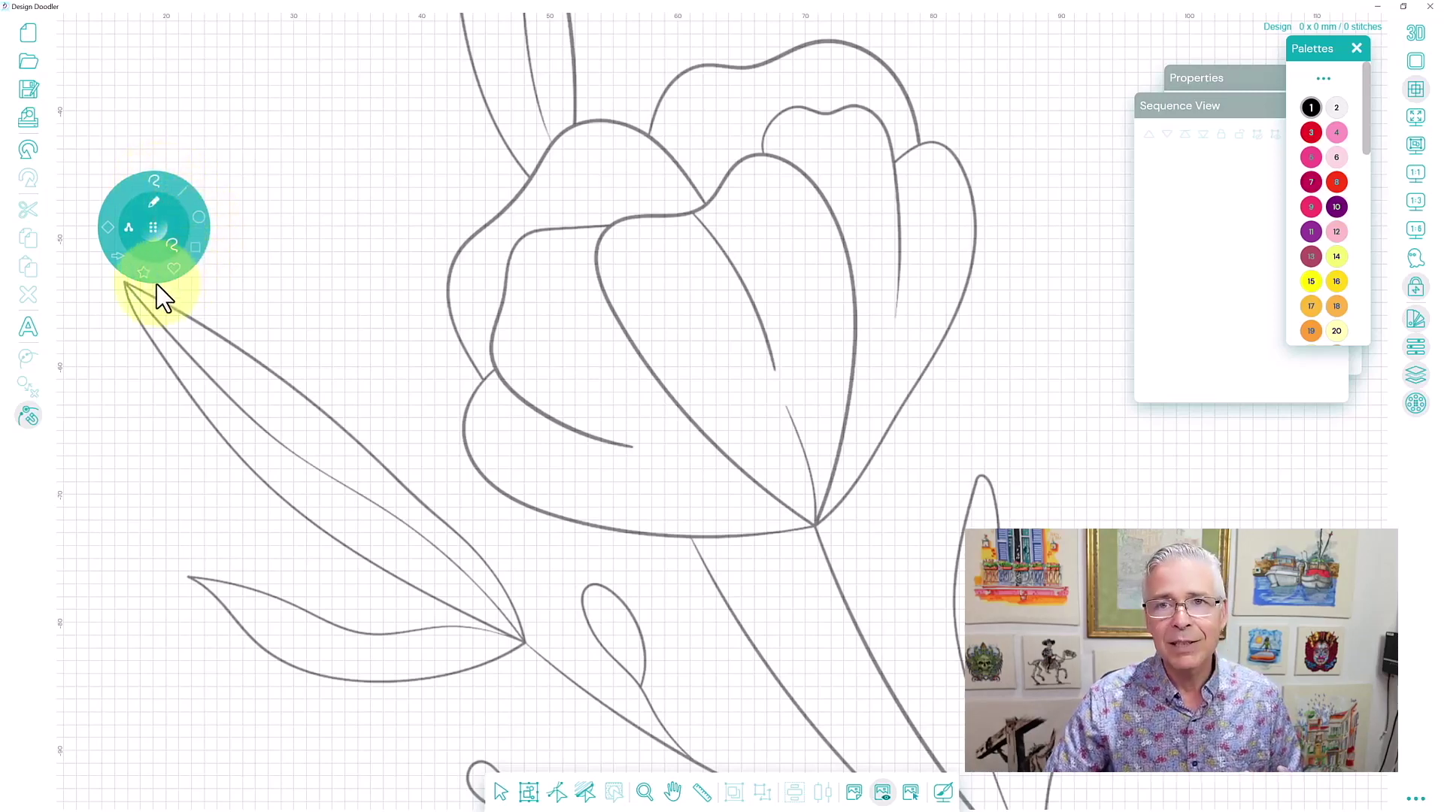
left_click(202, 223)
- Undo a black trial circle and replace it with a circle about 12.7 mm wide in Brother 30 Vermilion, between the wheel and flower
left_click_drag(226, 222, 368, 306)
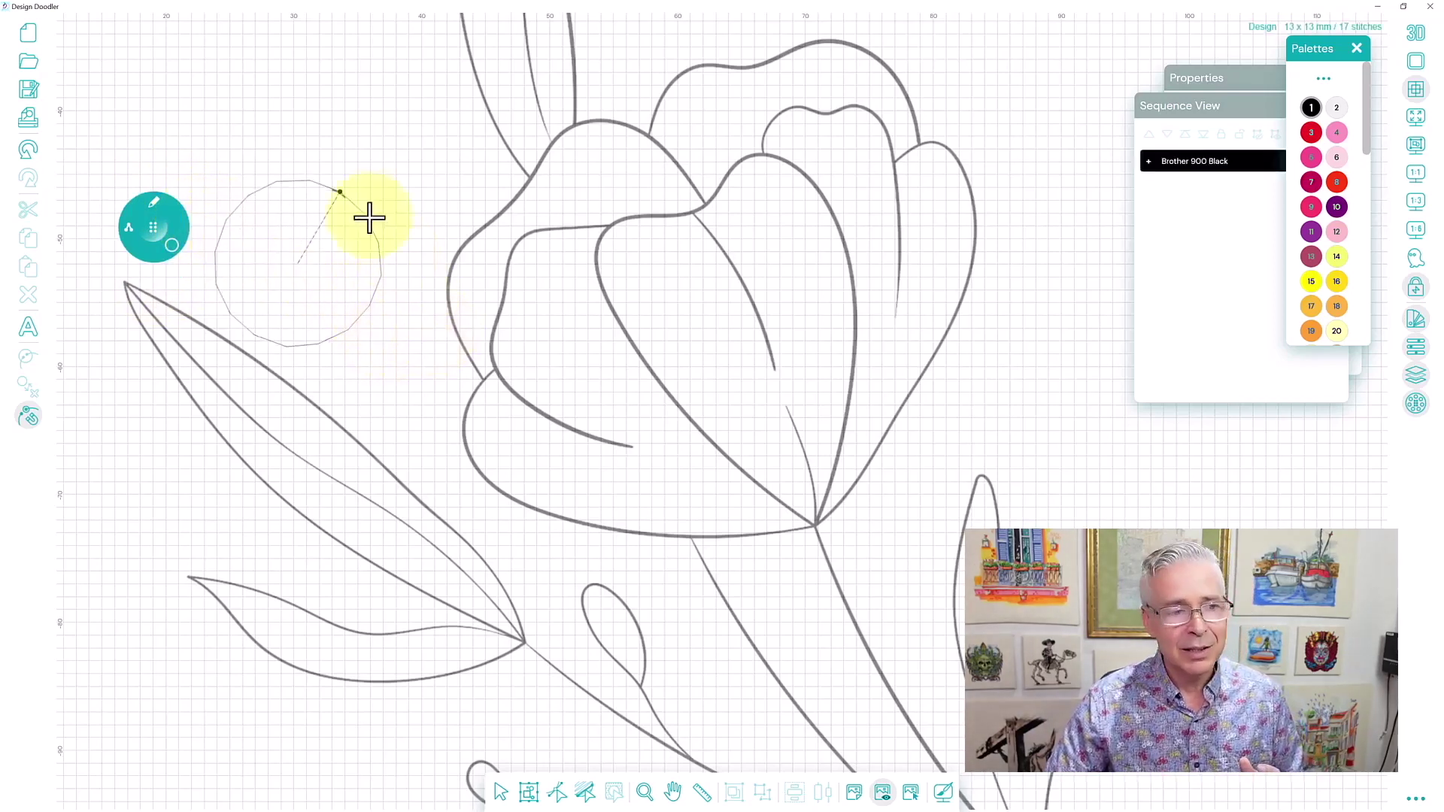
left_click(23, 151)
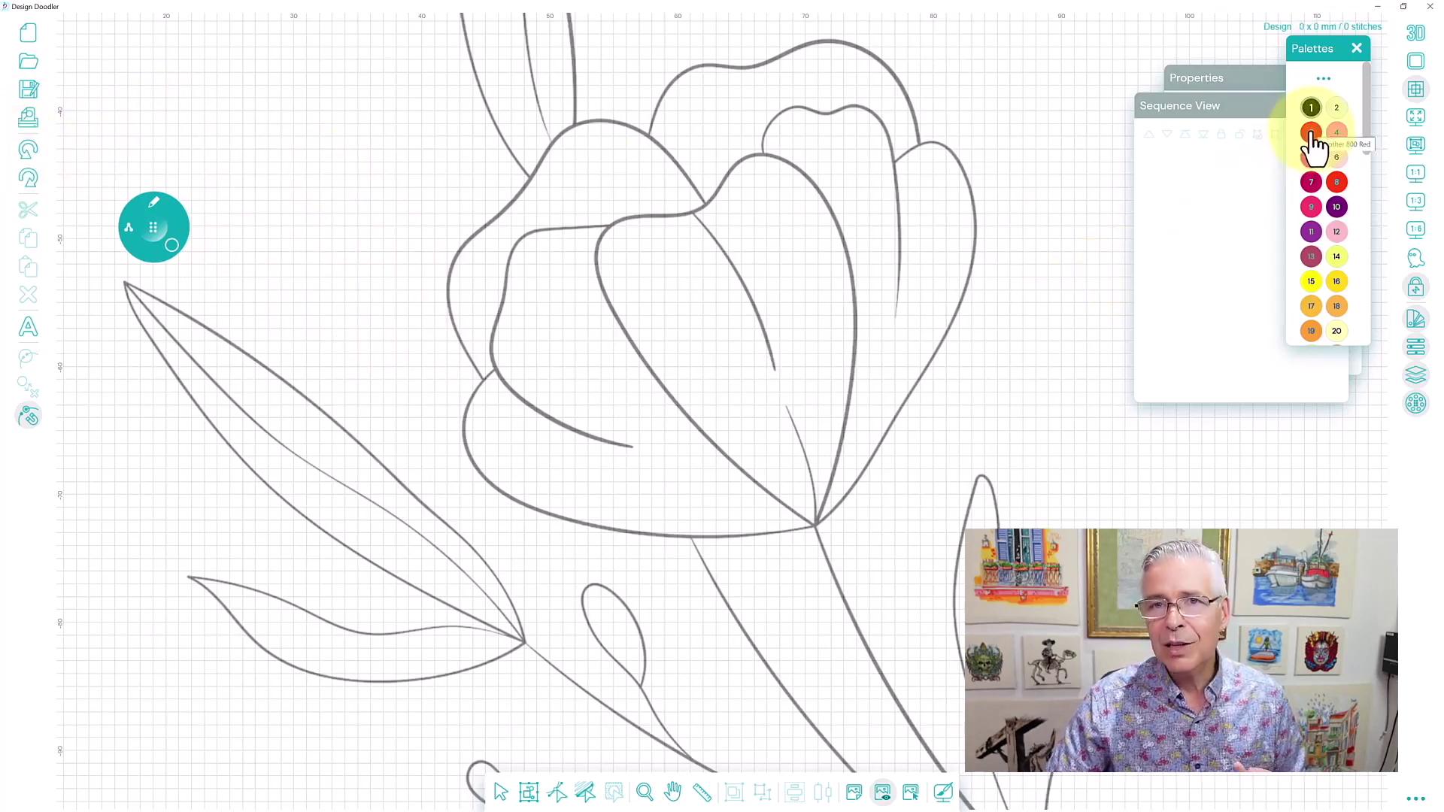
left_click(1336, 182)
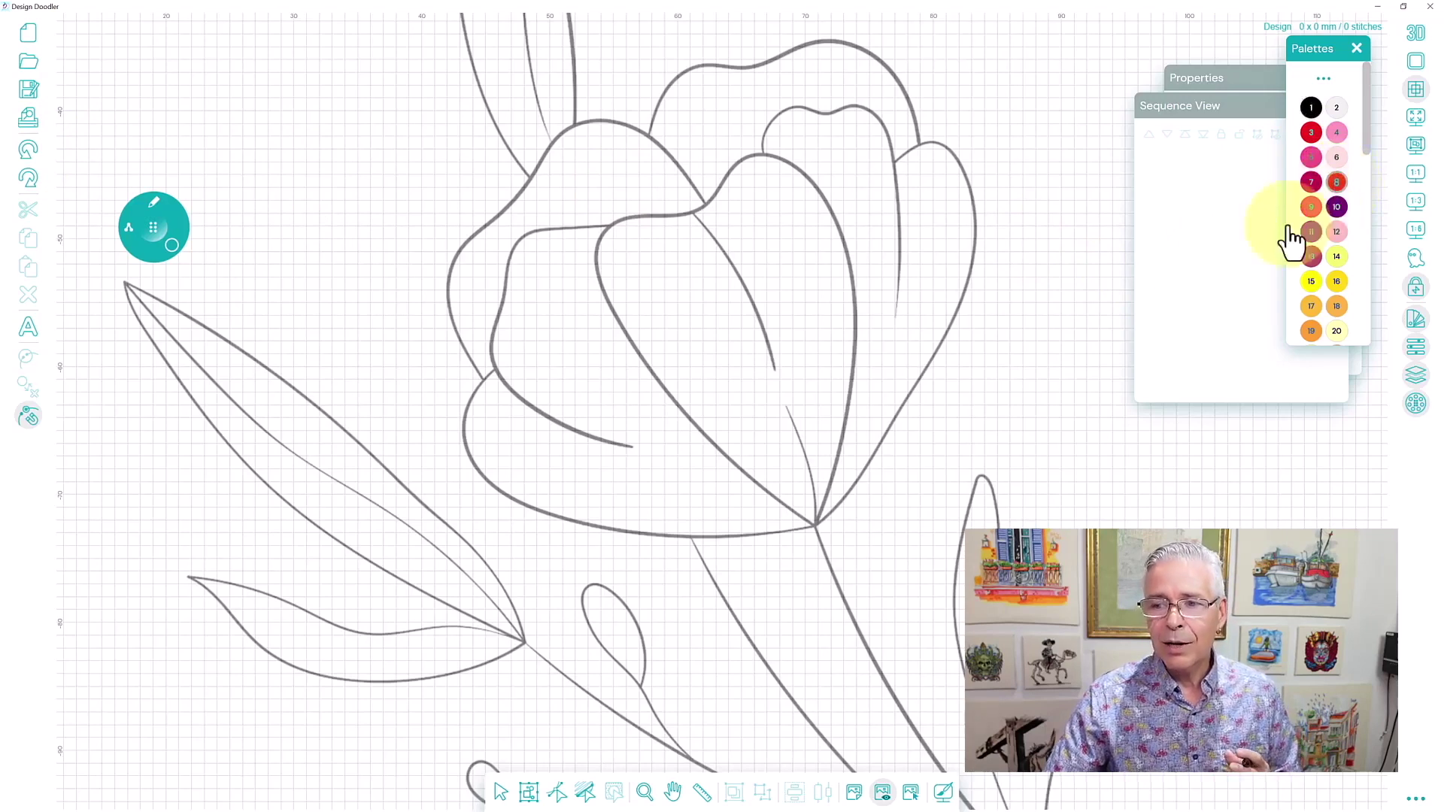
left_click_drag(258, 199, 395, 291)
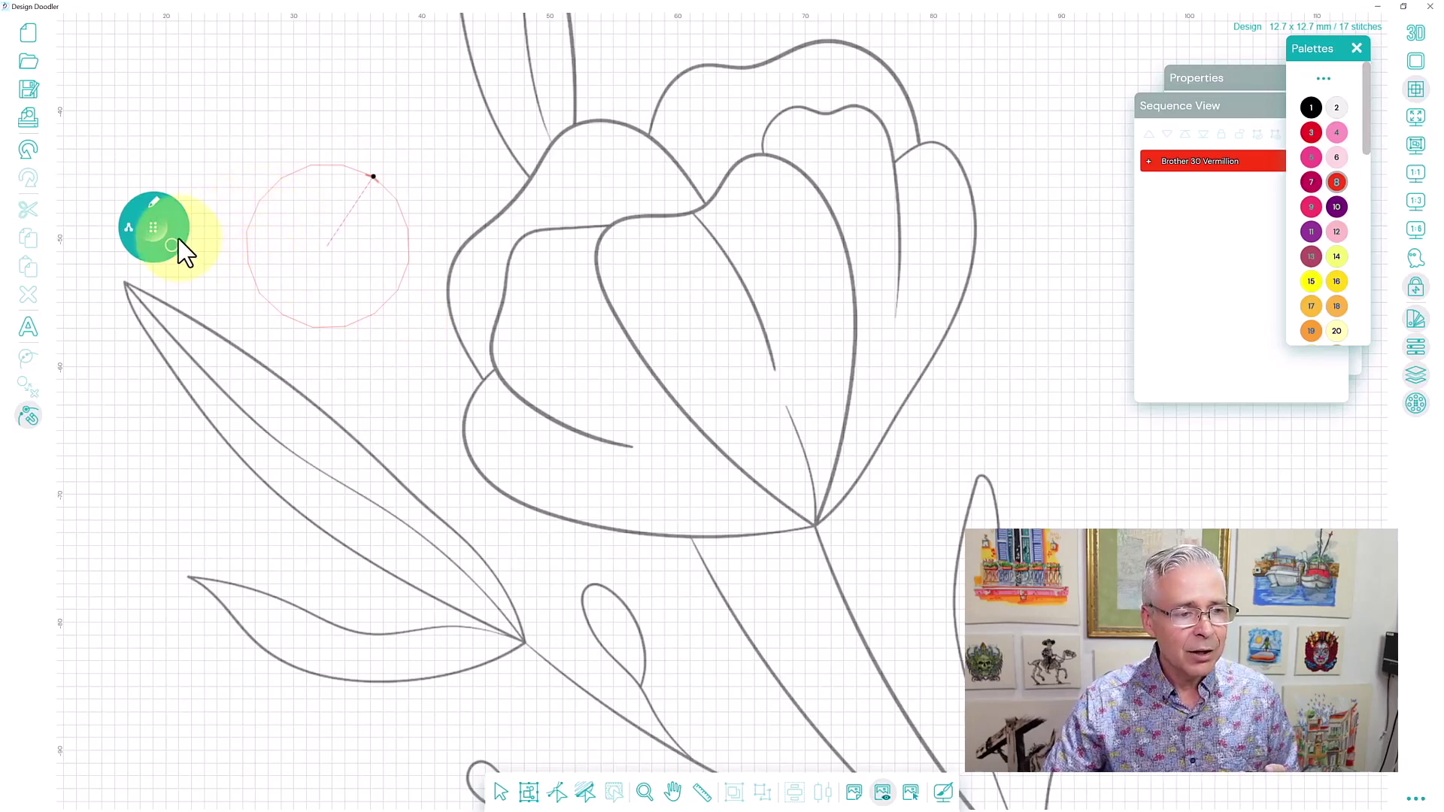
- Review the wheel's stitch length options, draw a second Vermilion circle overlapping the flower's outer petal, and show the stitches in 3D
left_click(127, 230)
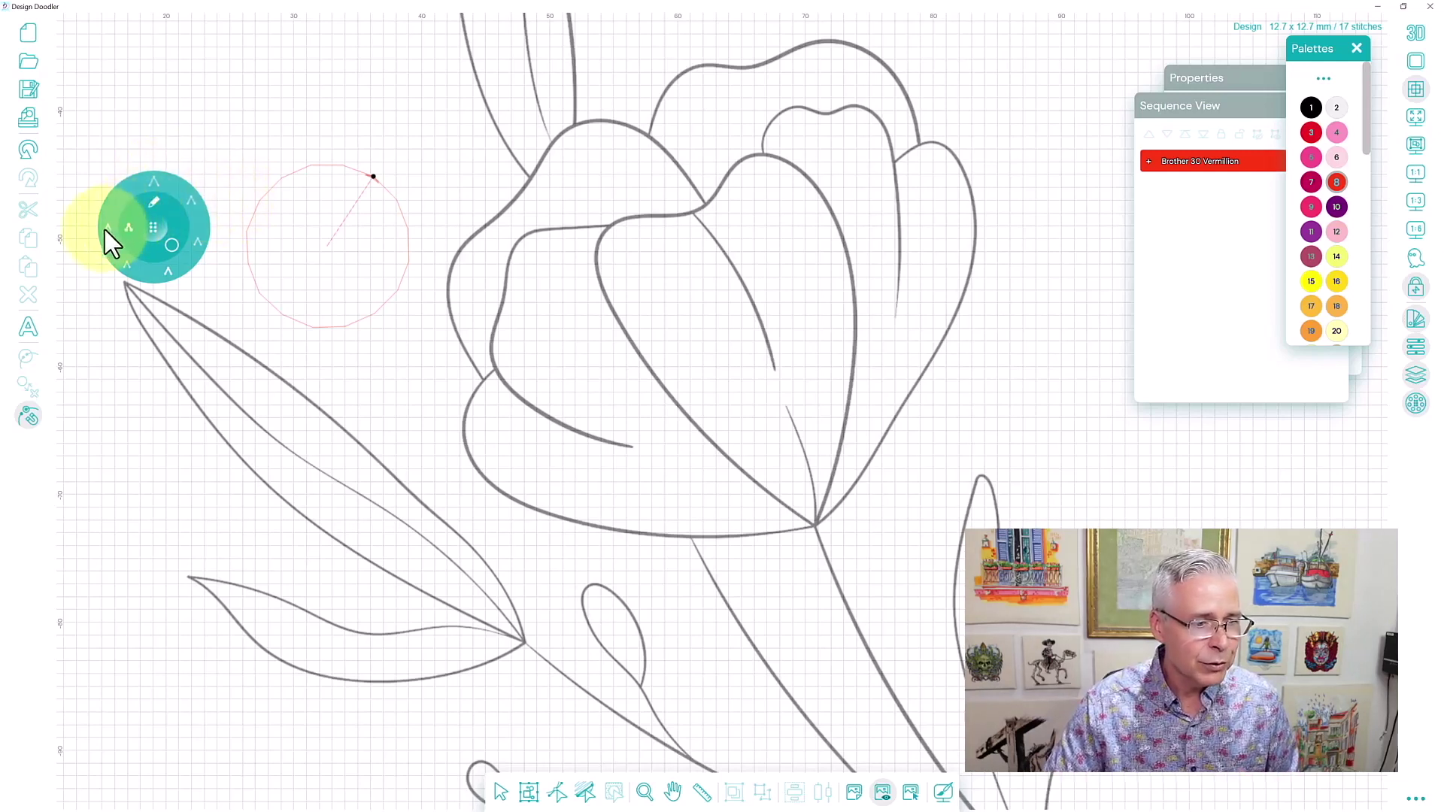
left_click_drag(351, 364, 487, 470)
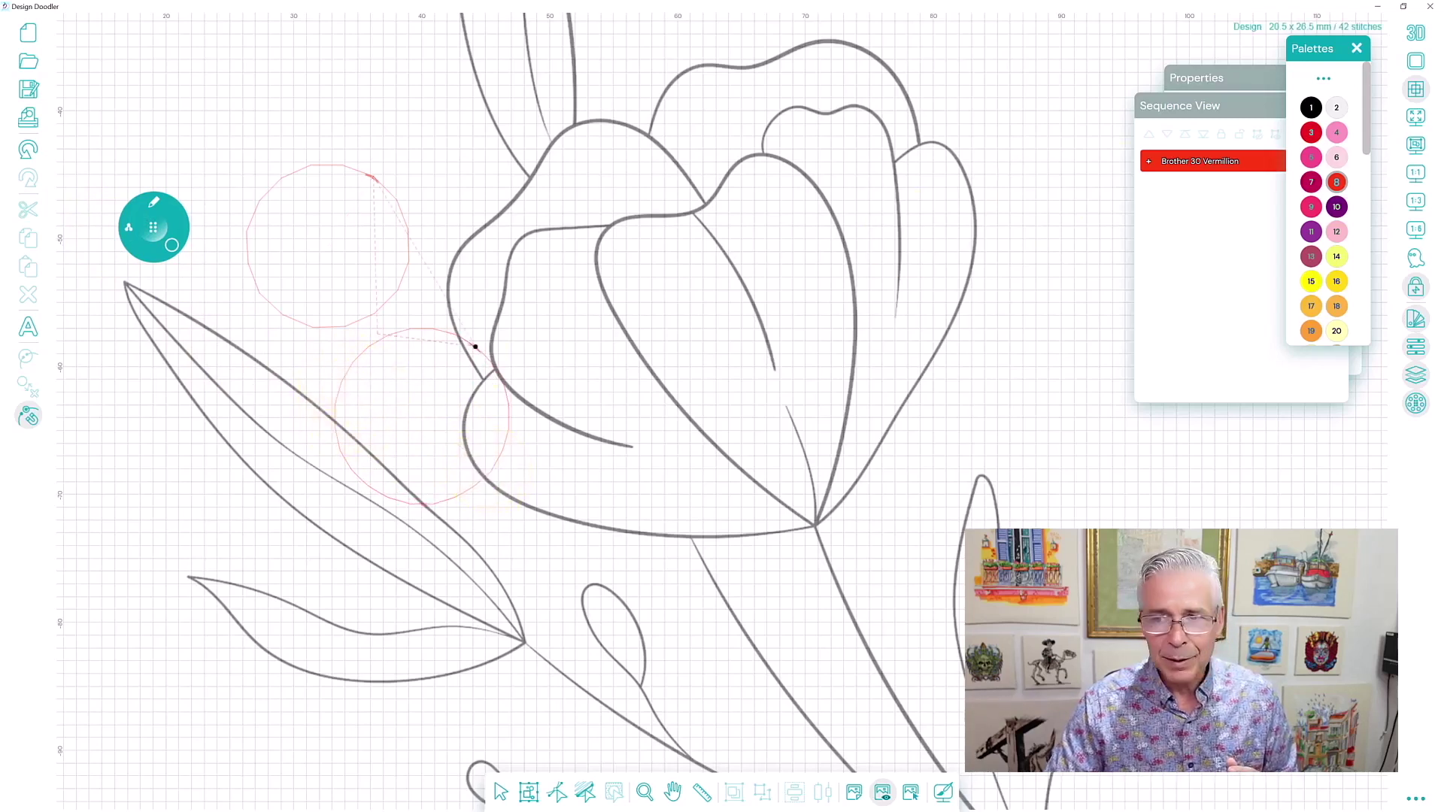
left_click(1412, 34)
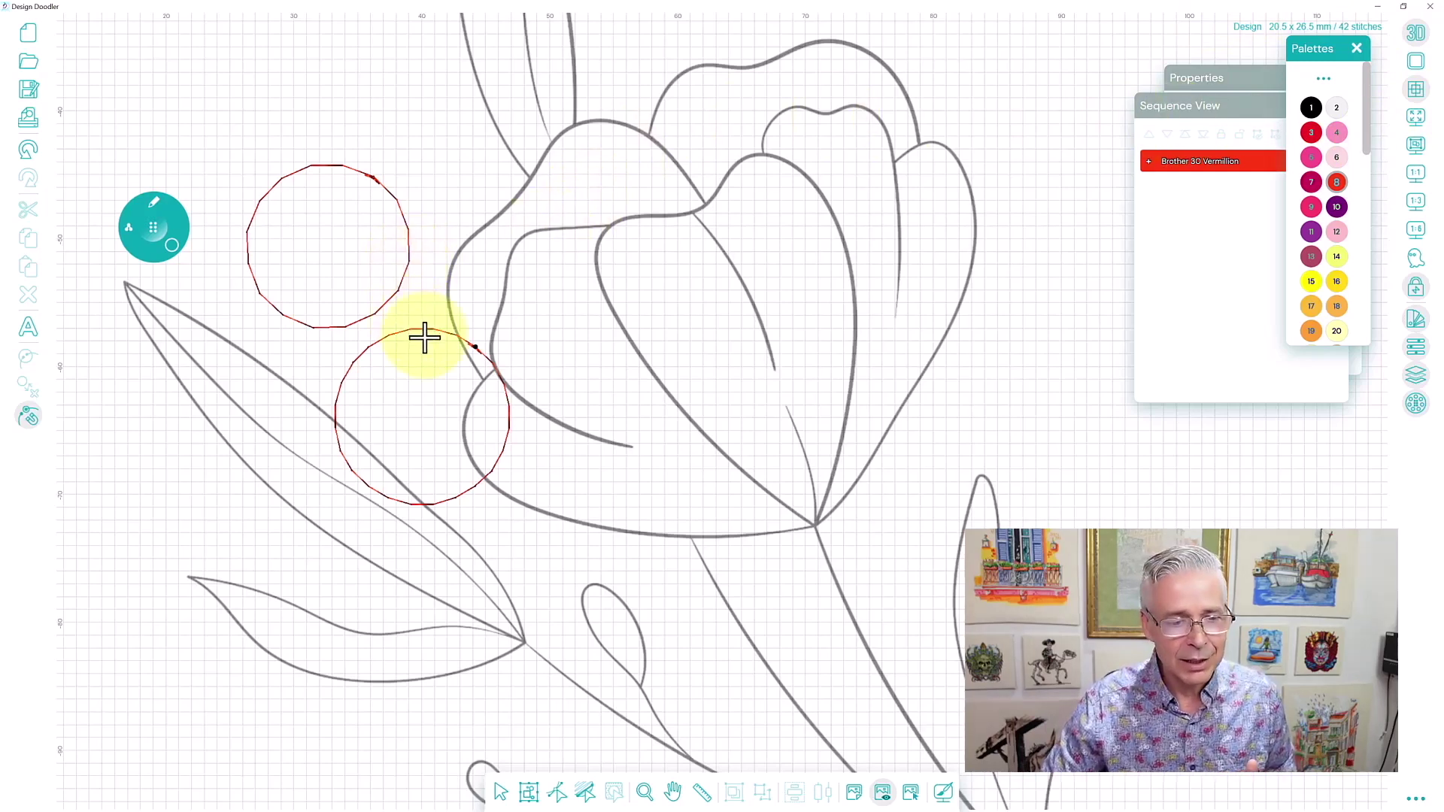
- Select the upper circle and review its Run Style options in the Properties, keeping Run
left_click(499, 792)
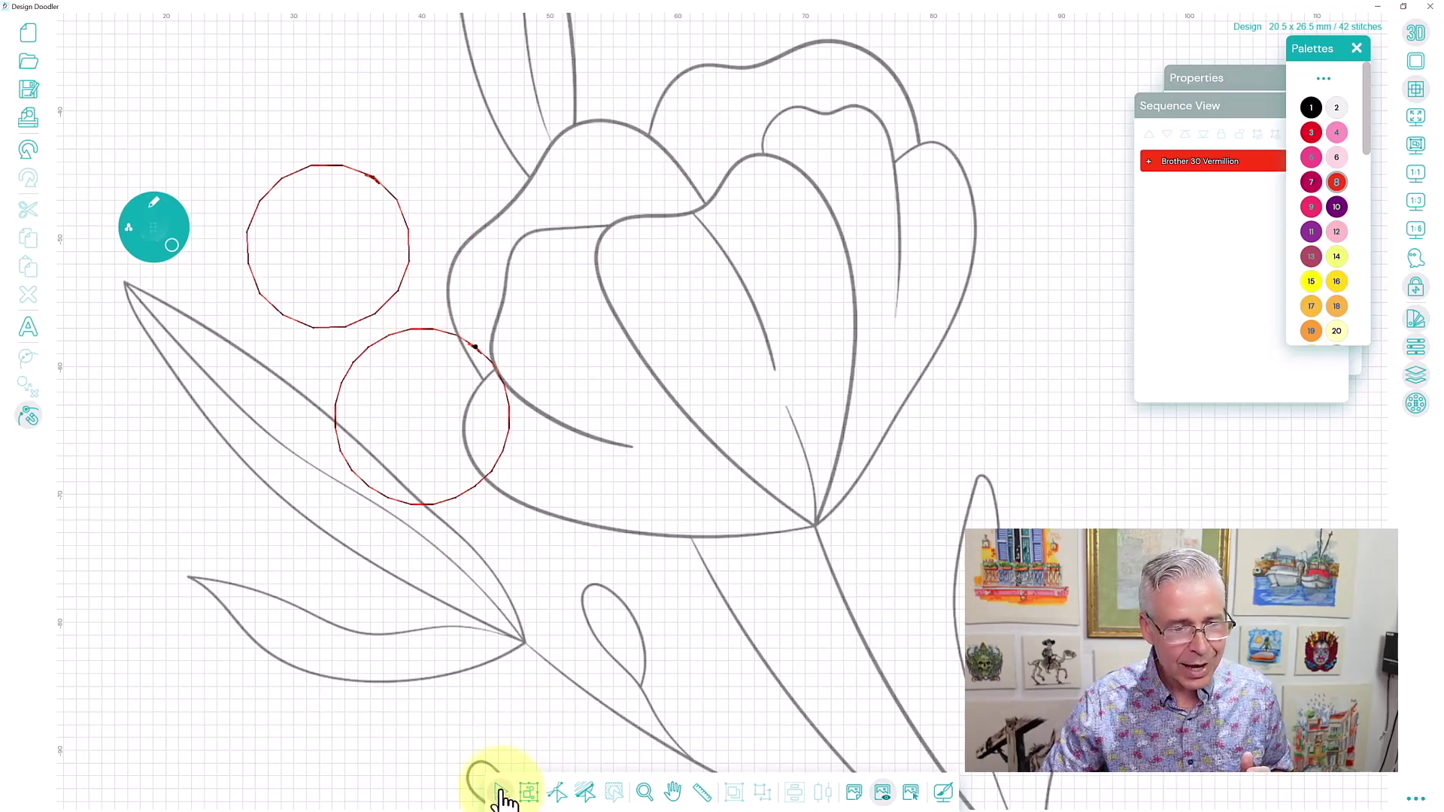
left_click(406, 277)
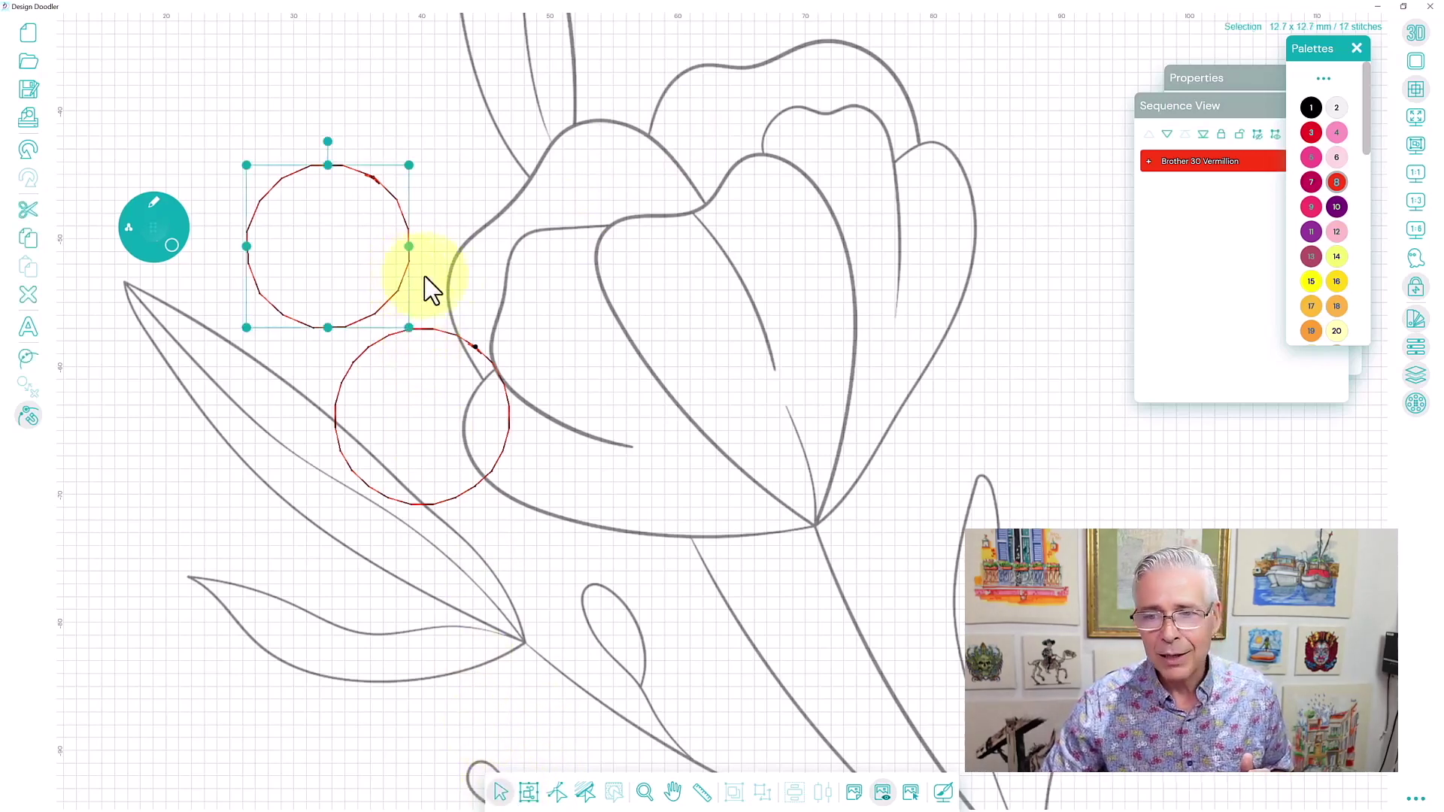
left_click(1203, 80)
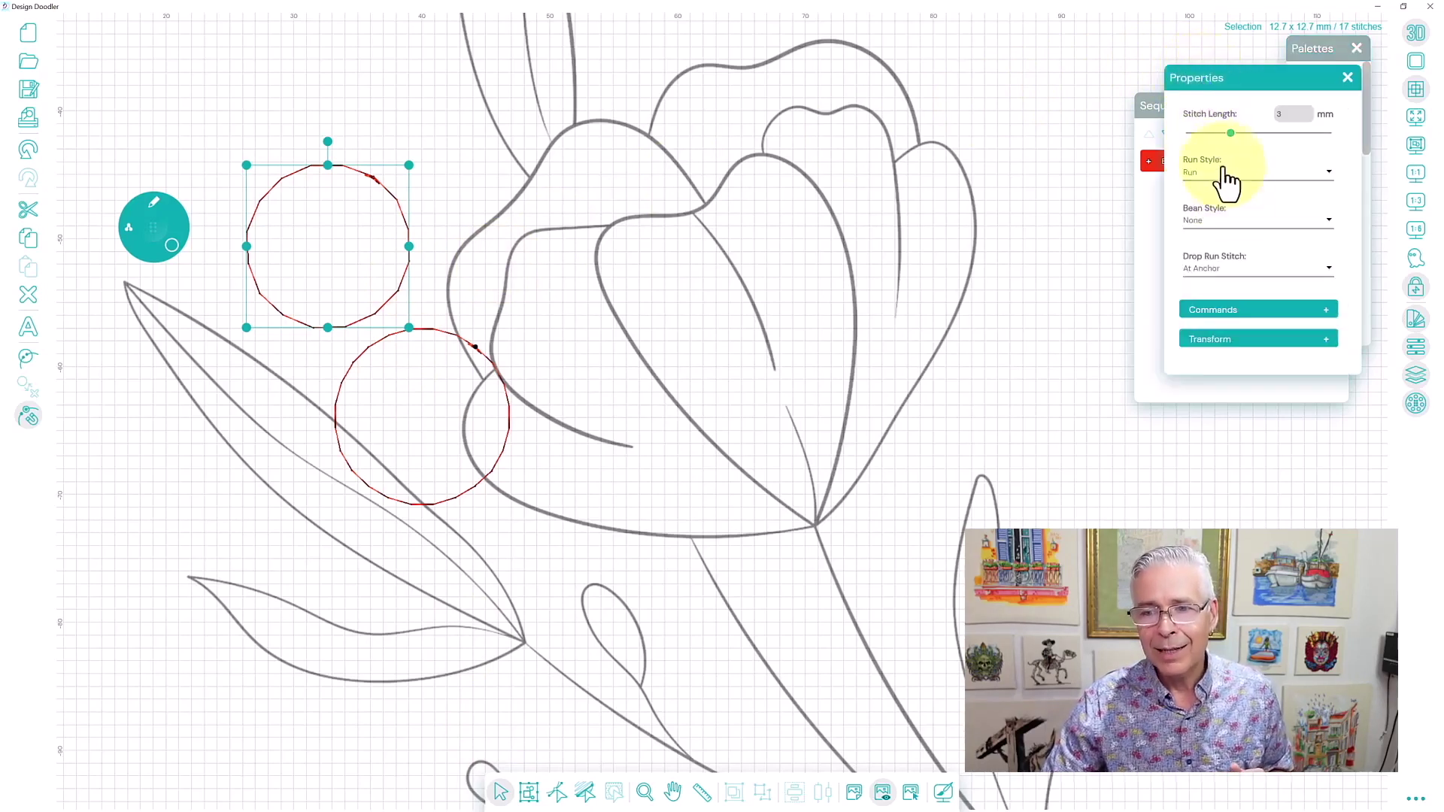
left_click(1328, 174)
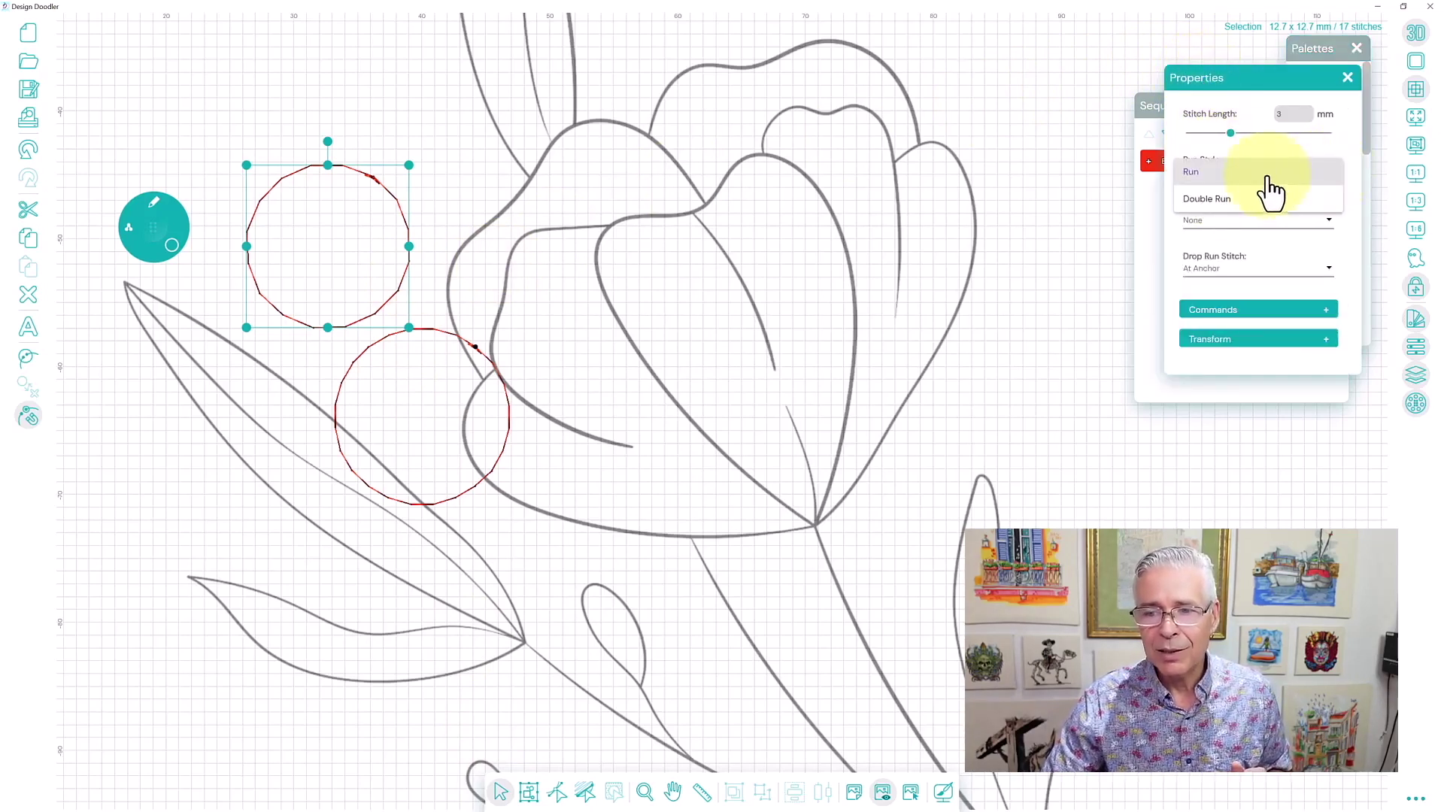
left_click(1207, 174)
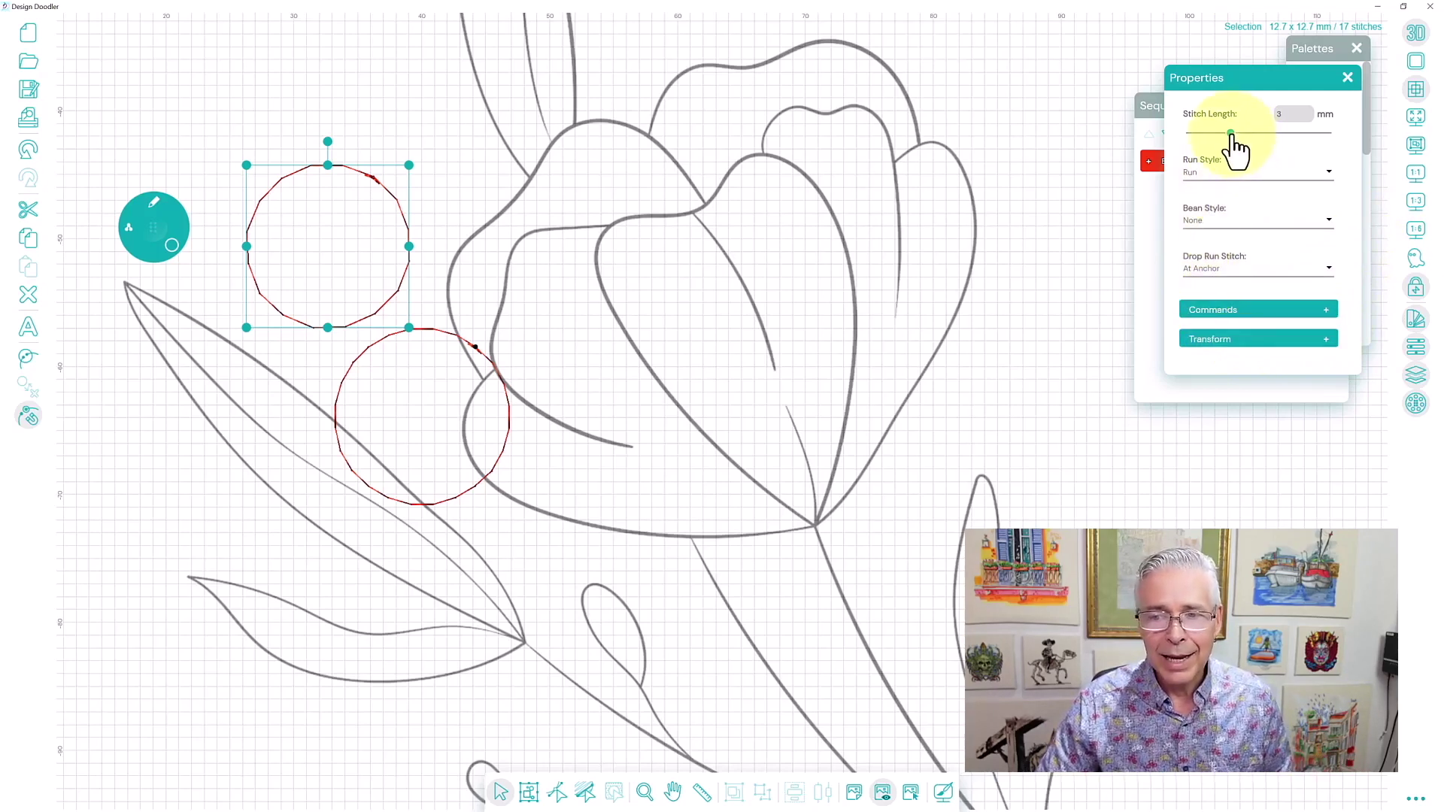
- Try stitch lengths of 10, 0.1 and 0.5 mm on the selected circle, ending with 2.5 mm
left_click_drag(1231, 135, 1338, 140)
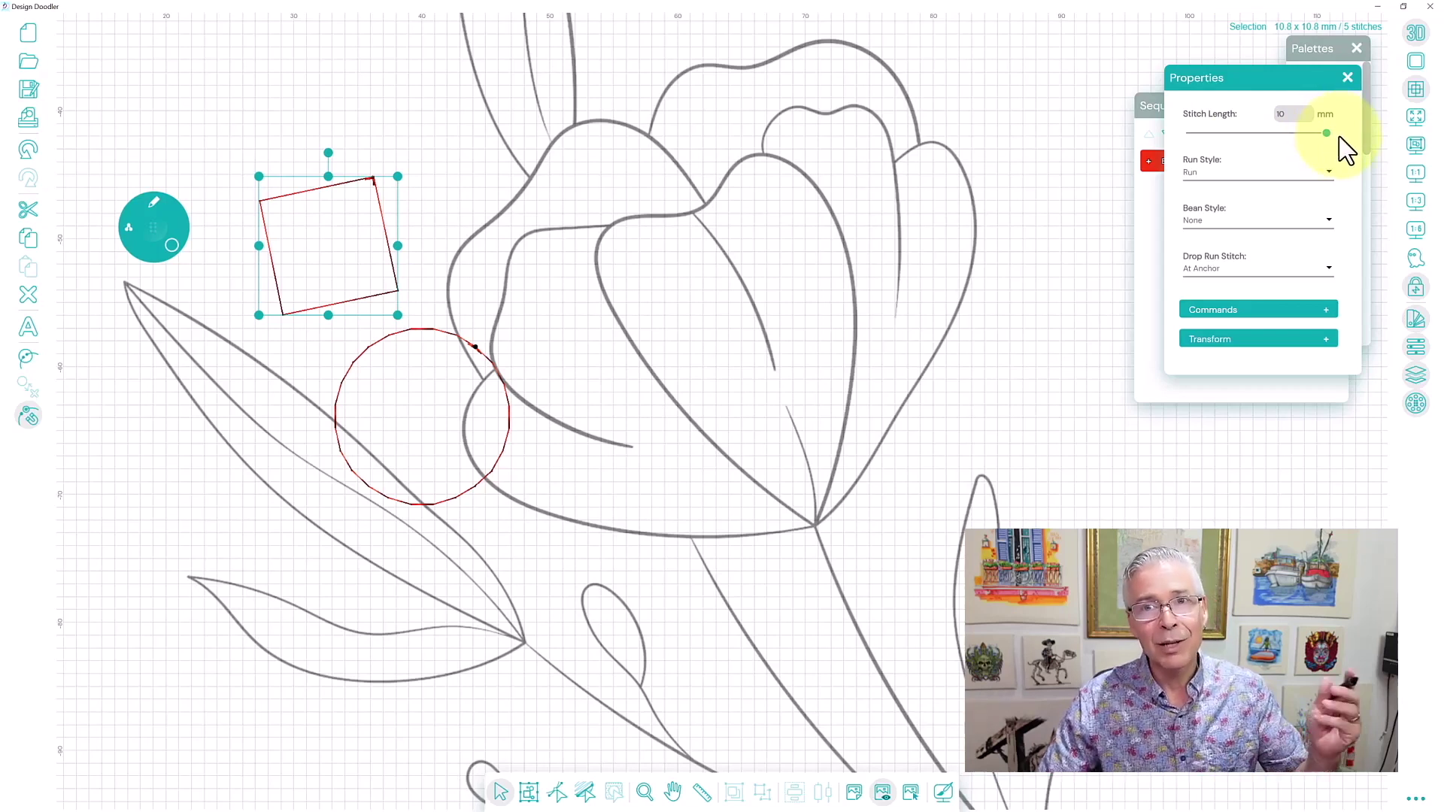
left_click_drag(1328, 142, 1192, 136)
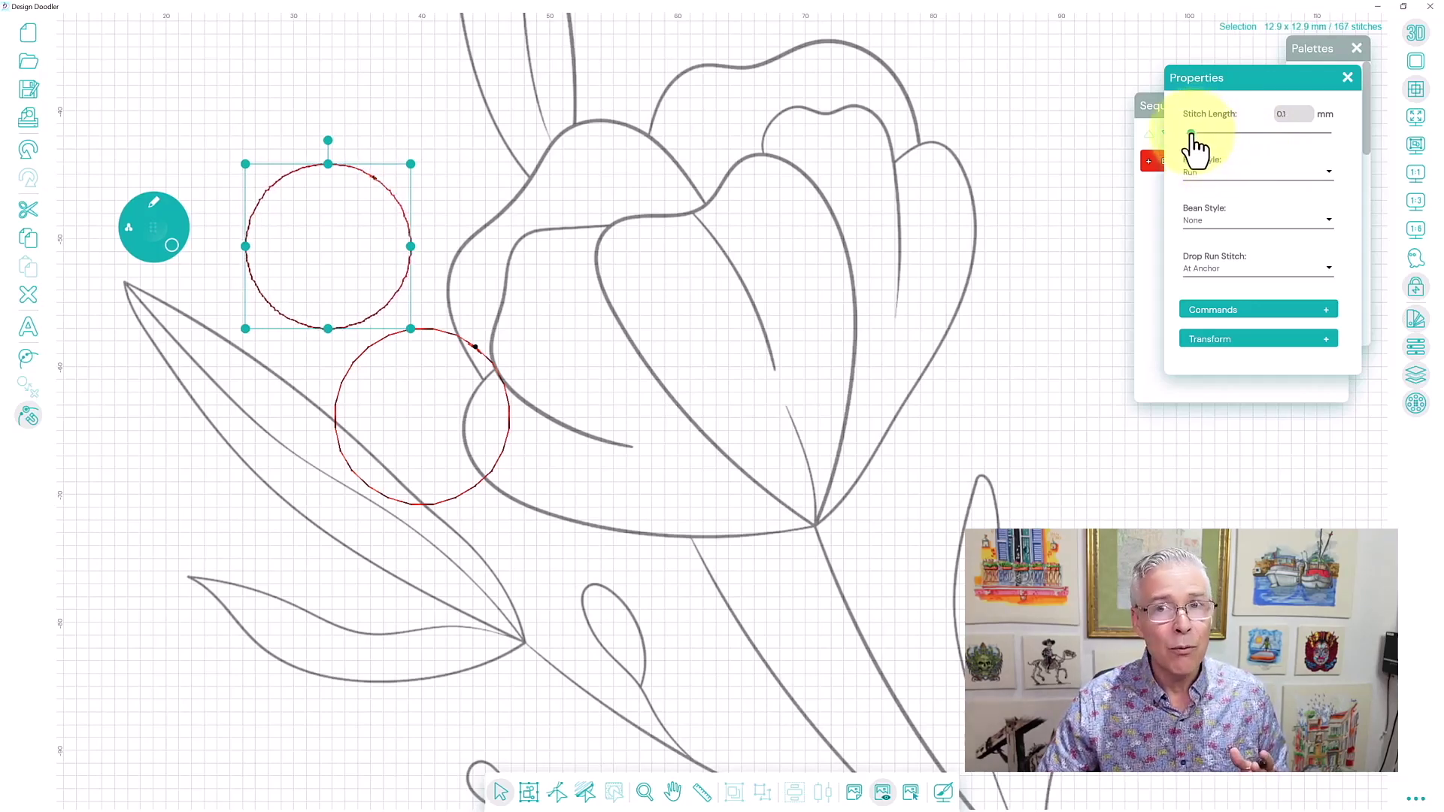
left_click_drag(1193, 136, 1198, 137)
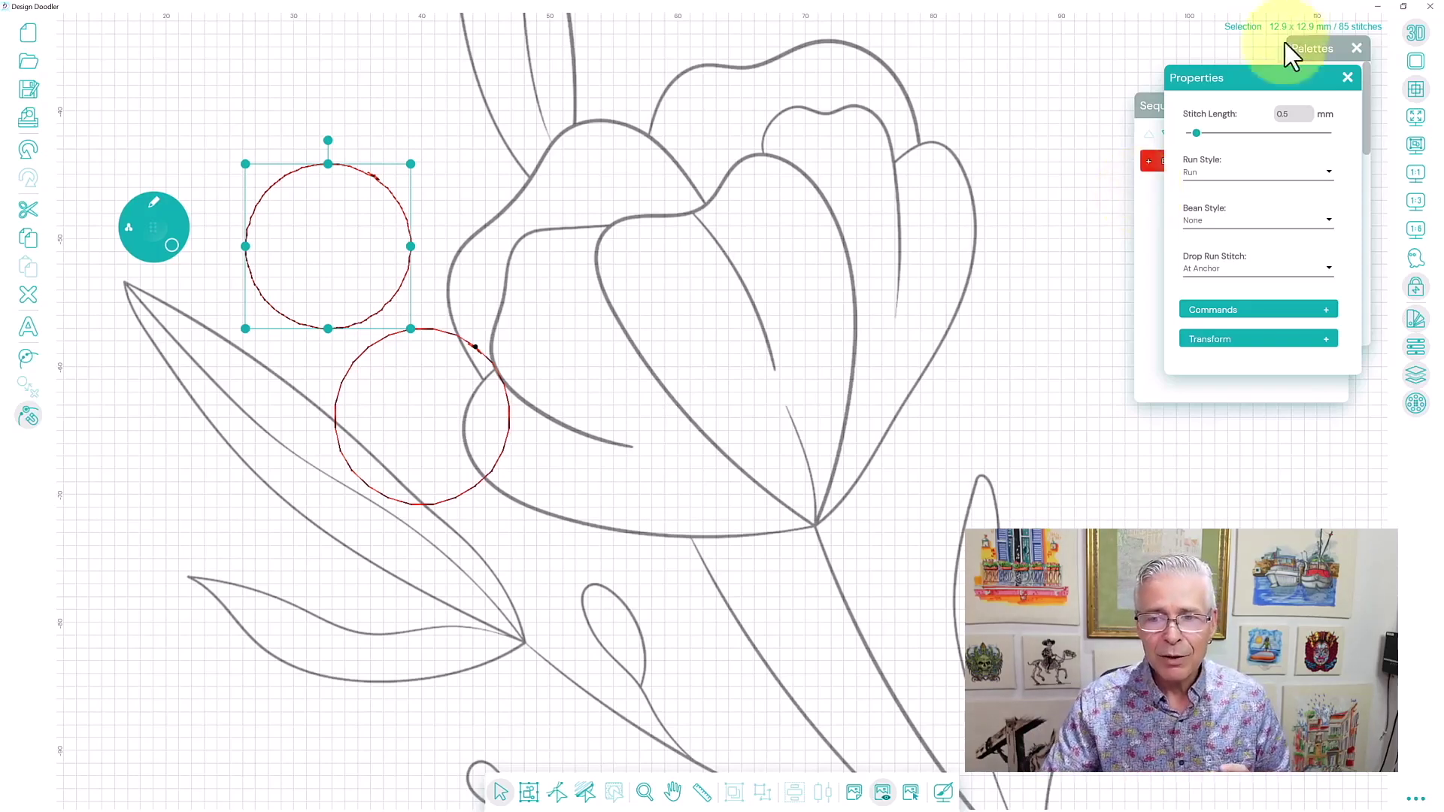
left_click_drag(1197, 134, 1238, 137)
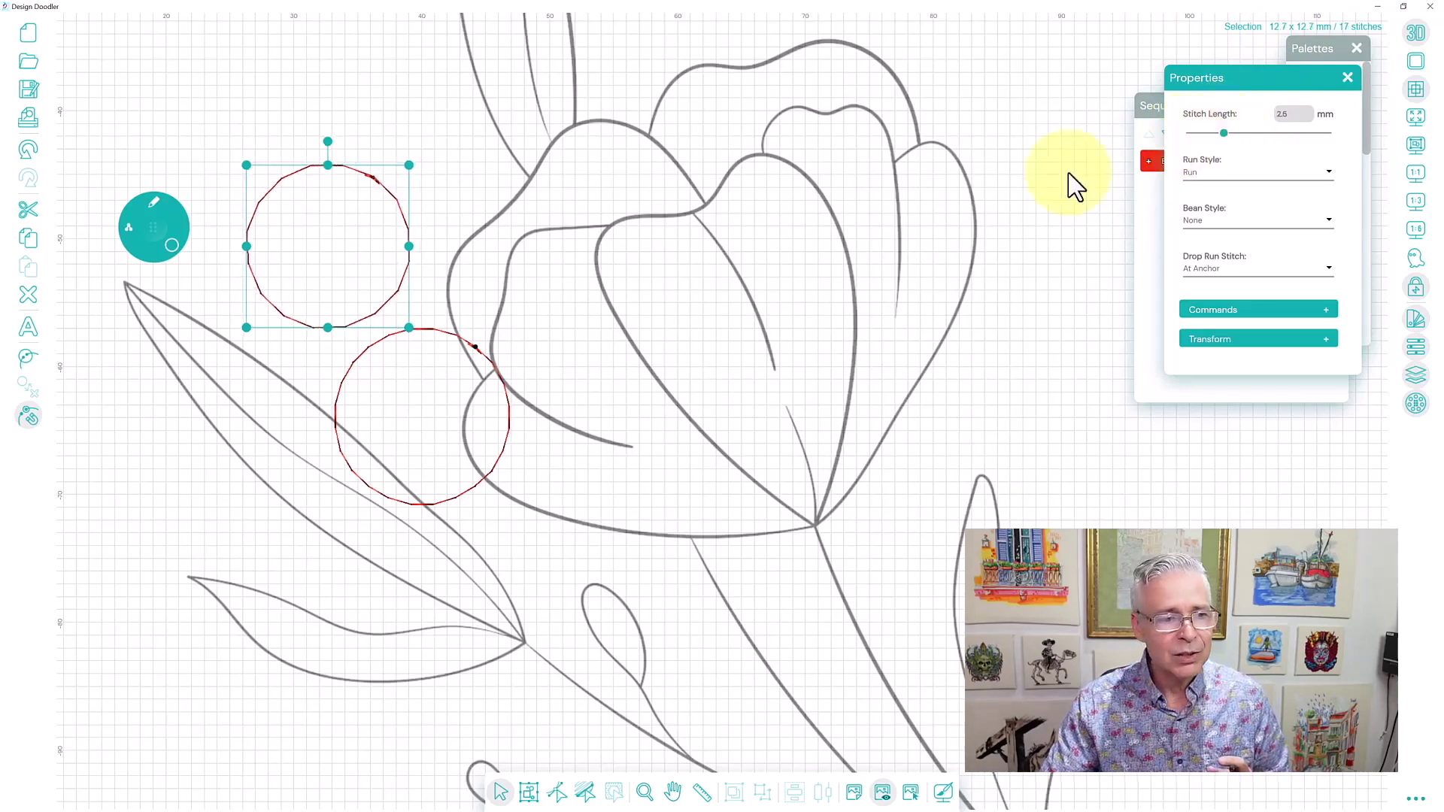
- Review the drawing-tool wheel's length and brush options and choose the freehand shape with the first brush
mouse_move(129, 245)
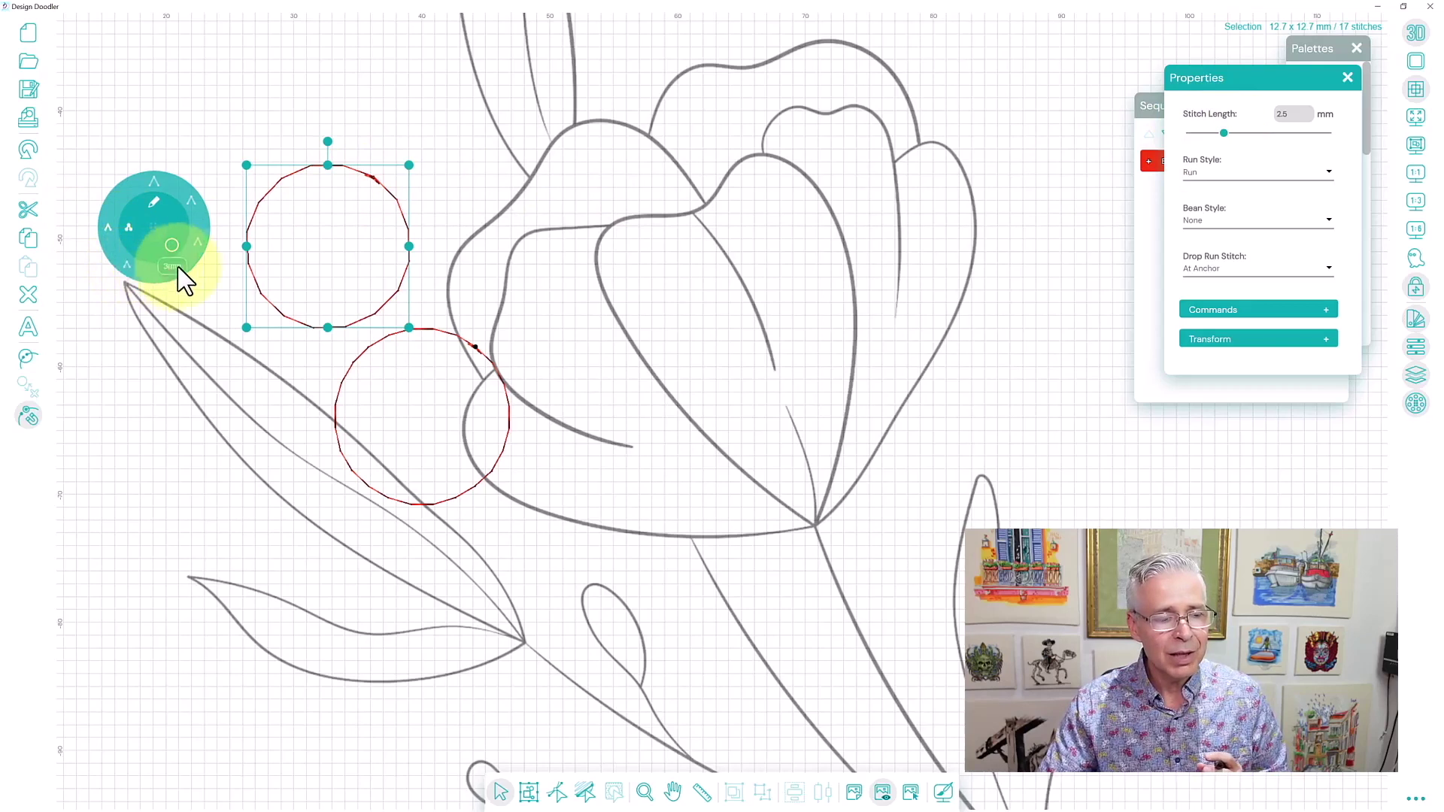
mouse_move(152, 201)
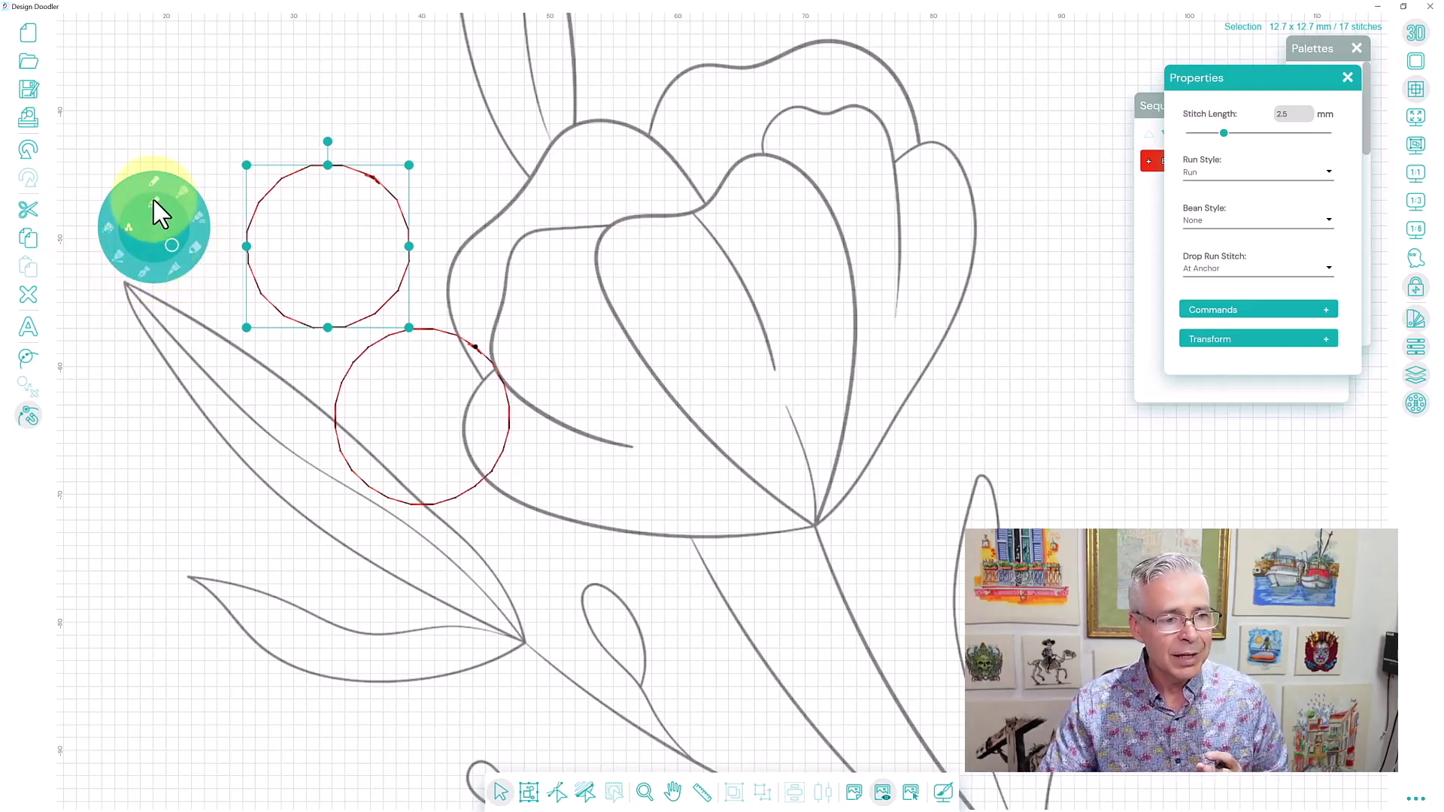
left_click(155, 179)
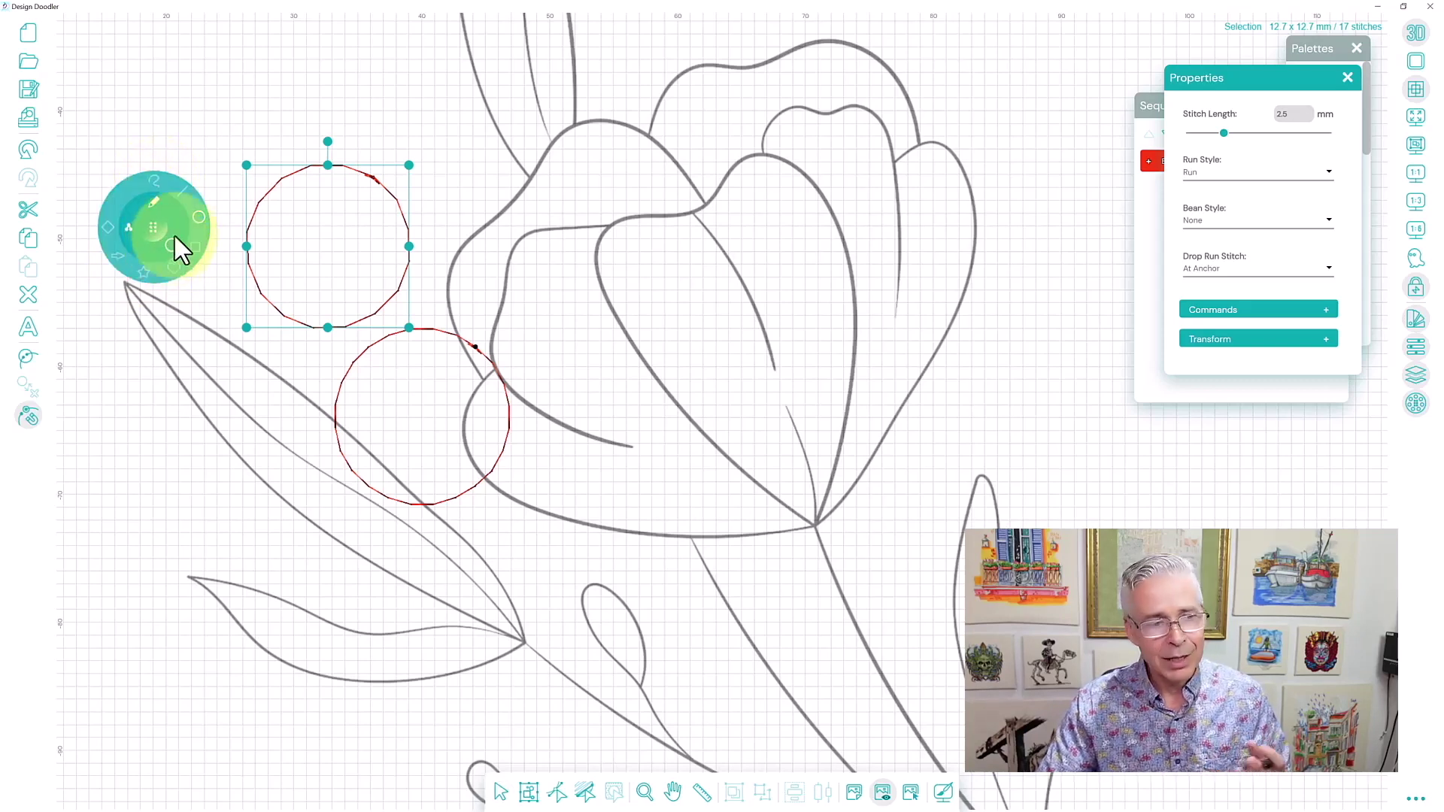
left_click(155, 182)
left_click(450, 224)
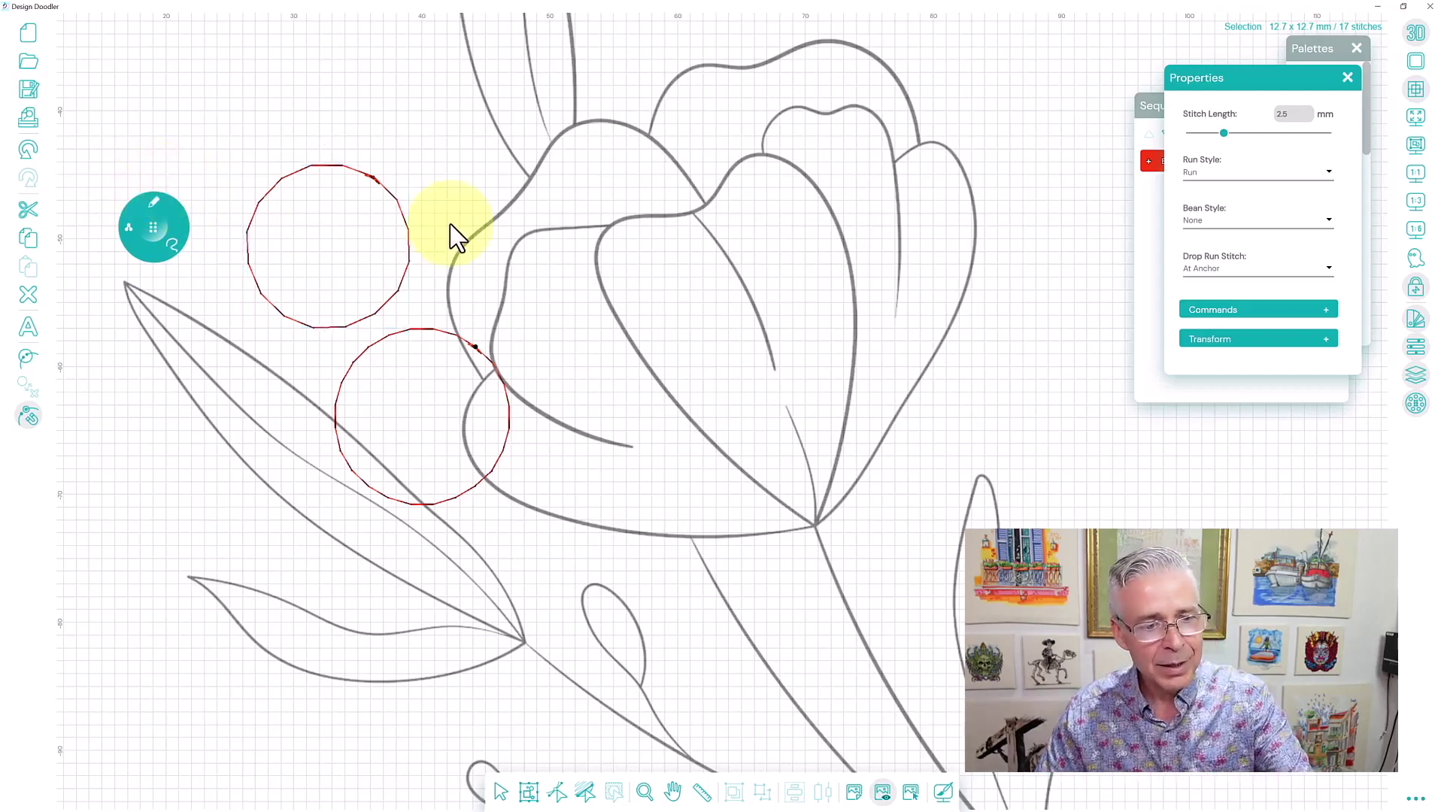
- Recolour the upper circle and set the drawing colour to palette colour 53, Brother 612 Lilac
left_click(1325, 46)
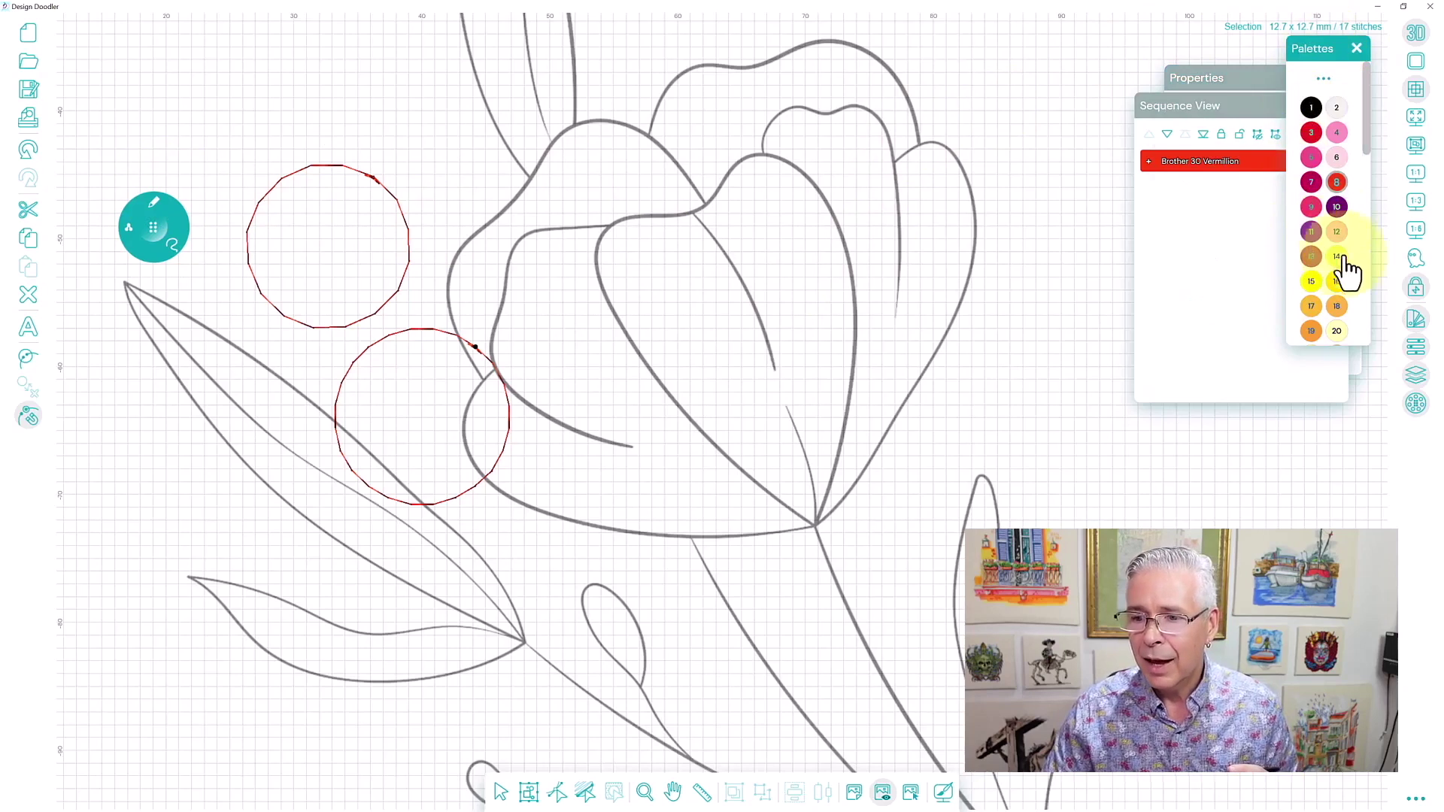
left_click_drag(1367, 145, 1384, 271)
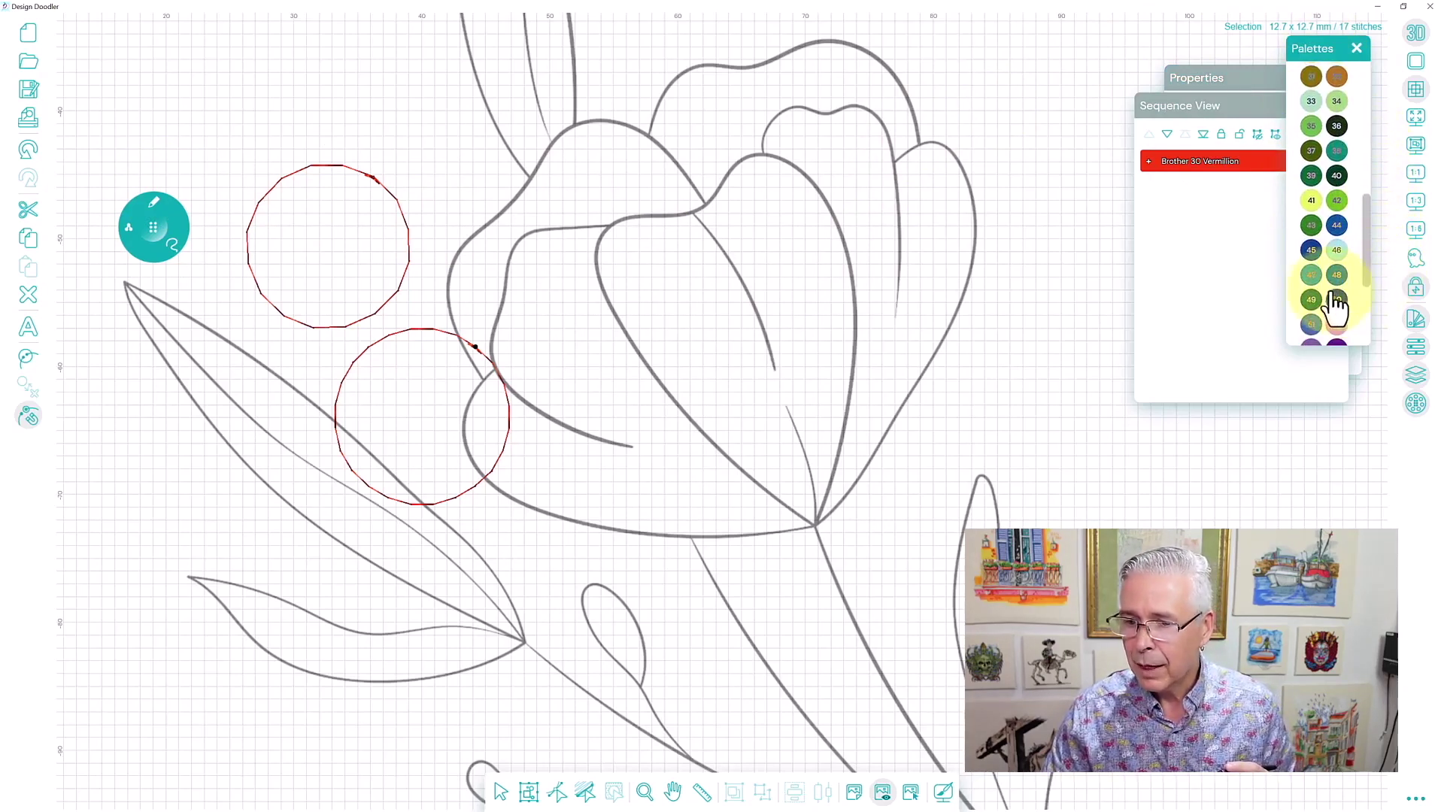
left_click_drag(1369, 251, 1376, 280)
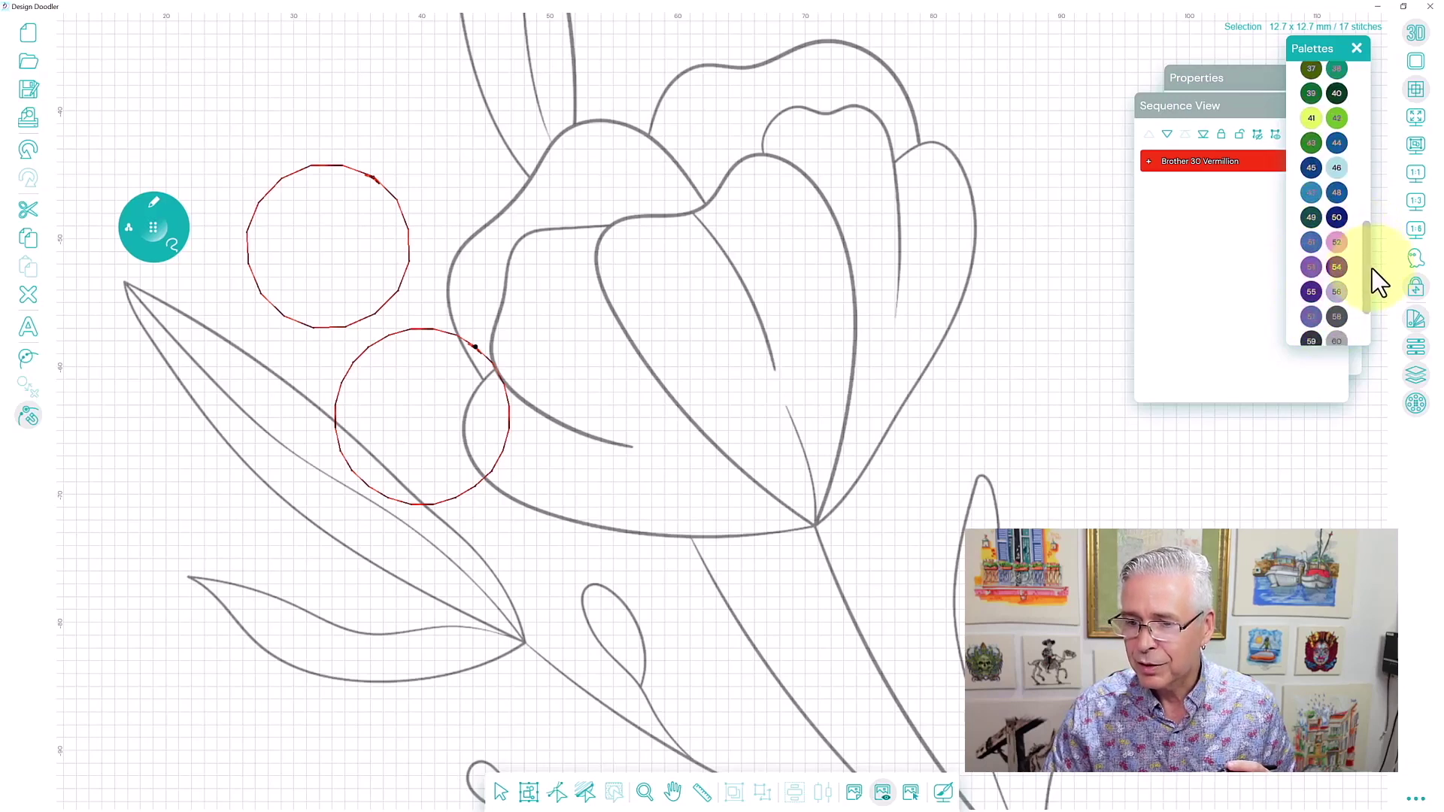
left_click(1311, 268)
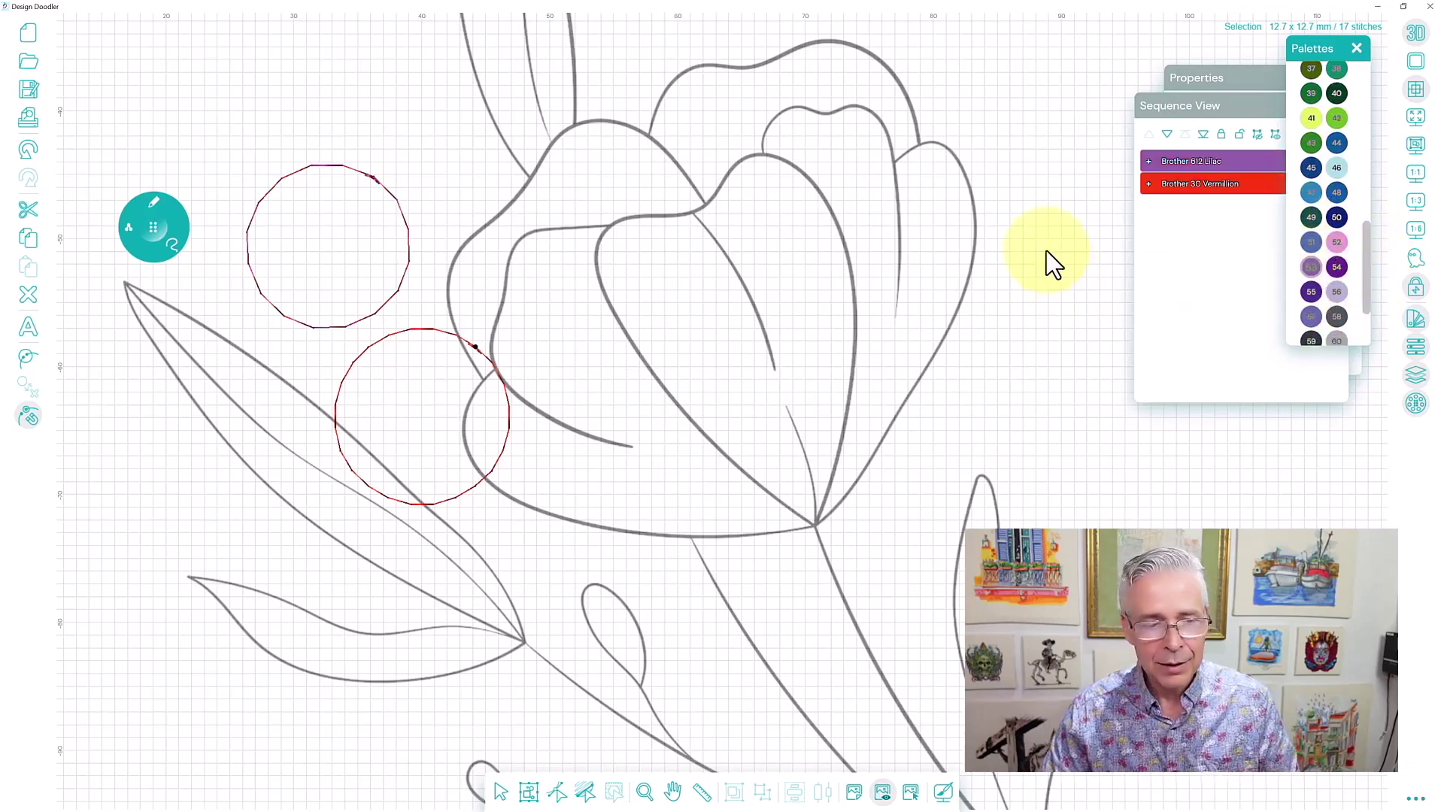
- Draw a lilac freehand scribble of curves, loops and zigzags across and above the flower, and toggle the 3D view off and on
mouse_move(447, 188)
left_mouse_down()
mouse_move(466, 210)
mouse_move(546, 223)
mouse_move(579, 269)
mouse_move(525, 253)
mouse_move(492, 291)
mouse_move(580, 297)
mouse_move(625, 339)
mouse_move(552, 335)
mouse_move(563, 401)
mouse_move(643, 391)
mouse_move(633, 436)
mouse_move(550, 443)
mouse_move(610, 478)
mouse_move(651, 471)
mouse_move(622, 502)
left_mouse_up()
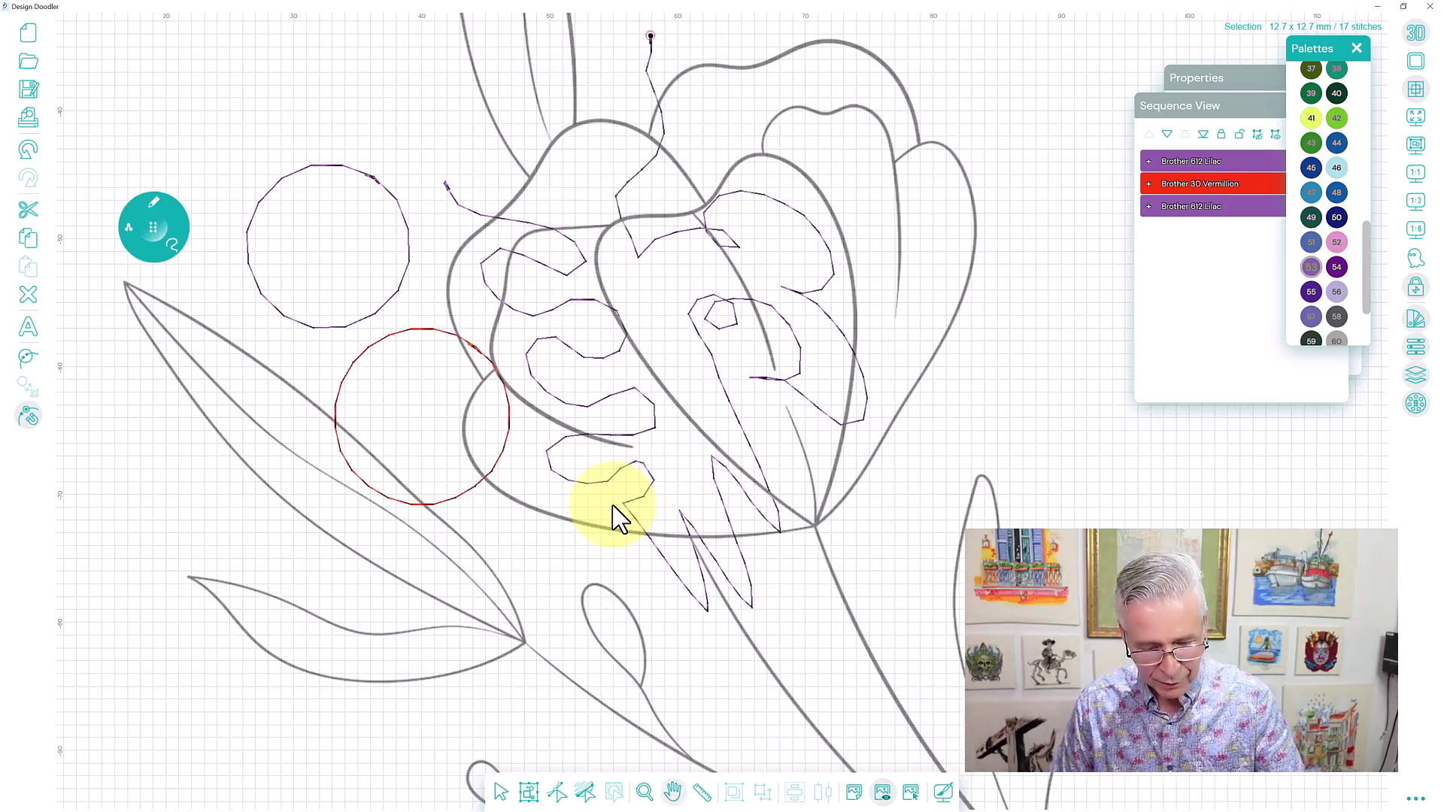
scroll(613, 517, "up", 5)
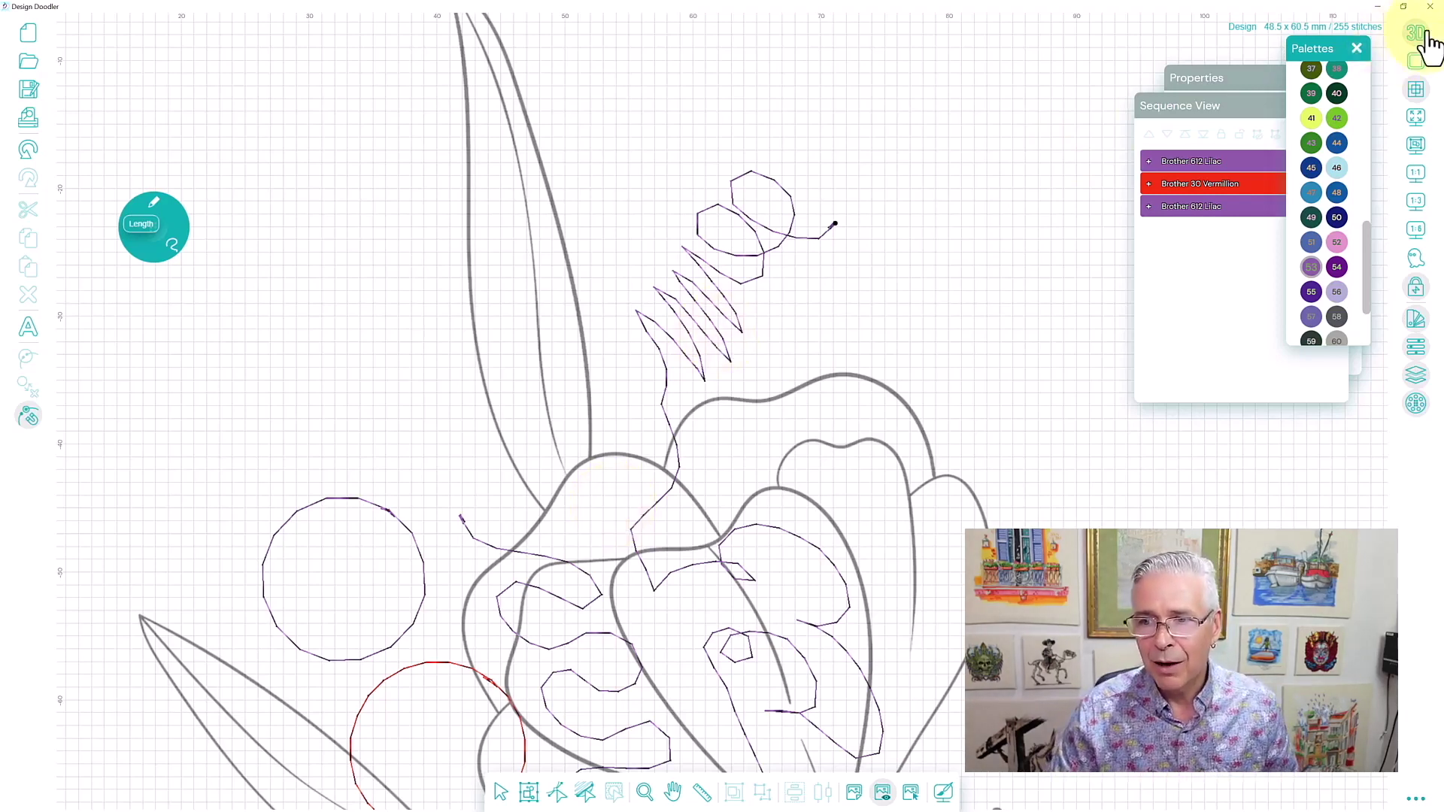
left_click(1423, 47)
left_click(1423, 46)
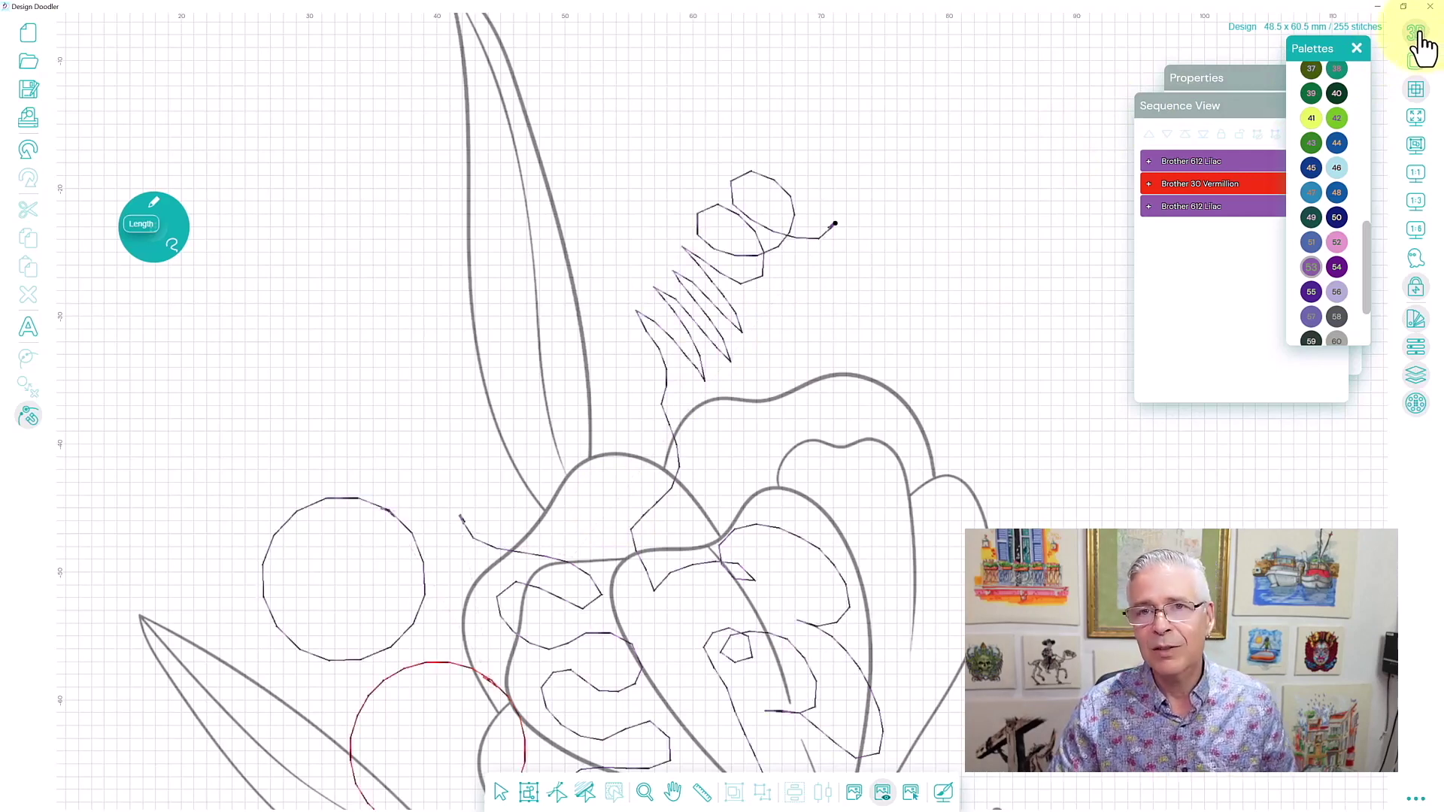
- Choose the second brush in the drawing-tool wheel with the freehand shape and review its width setting
left_click(158, 216)
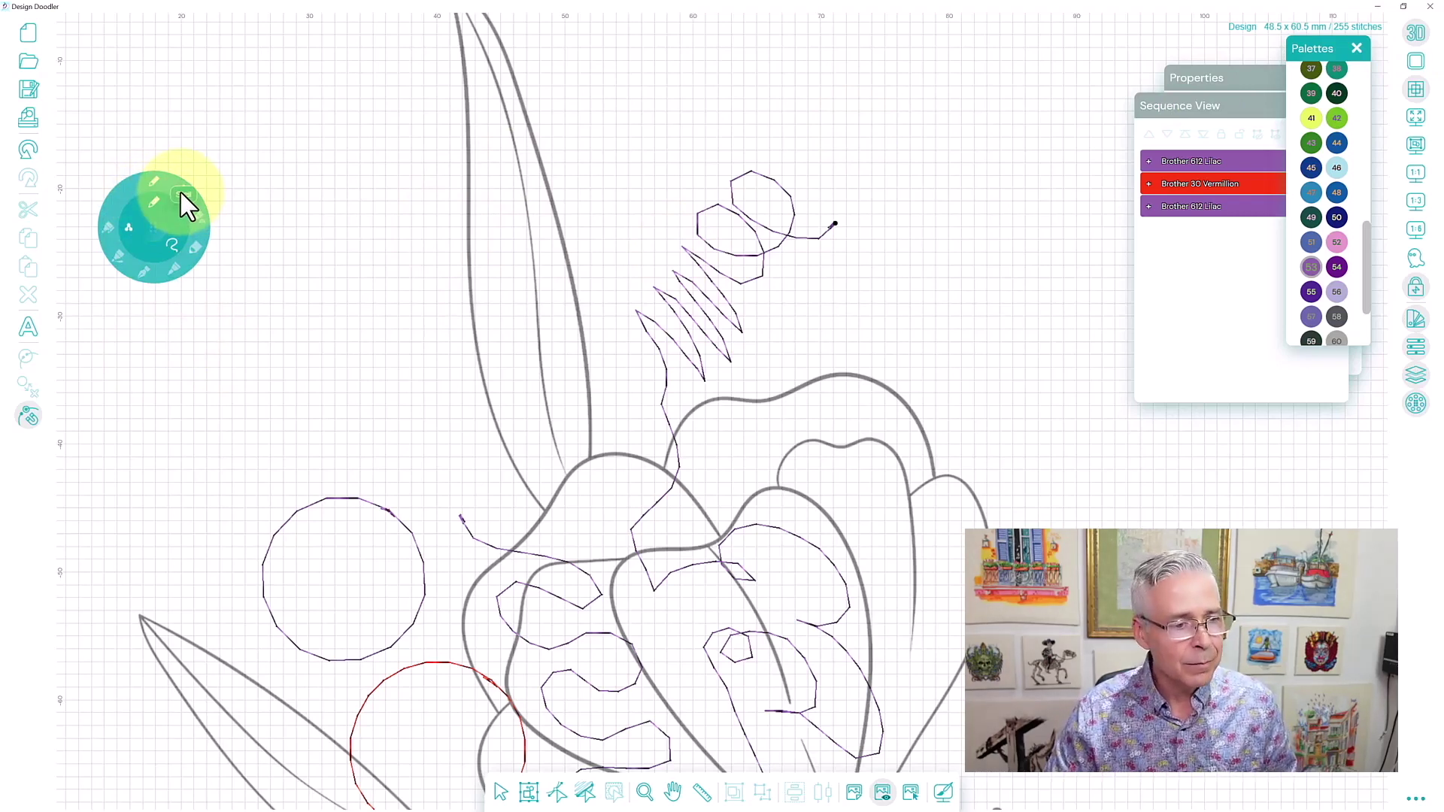
left_click(186, 203)
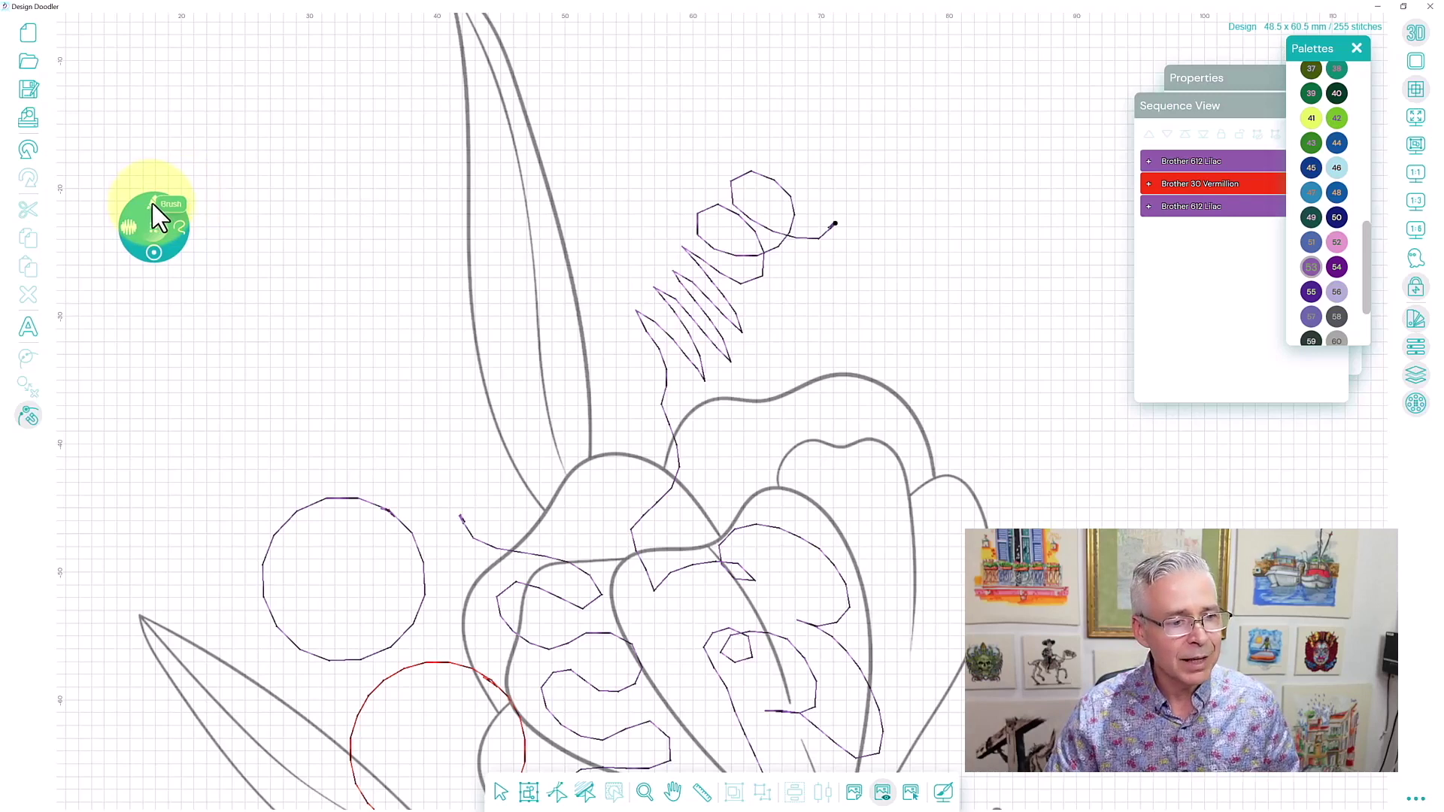
left_click(185, 241)
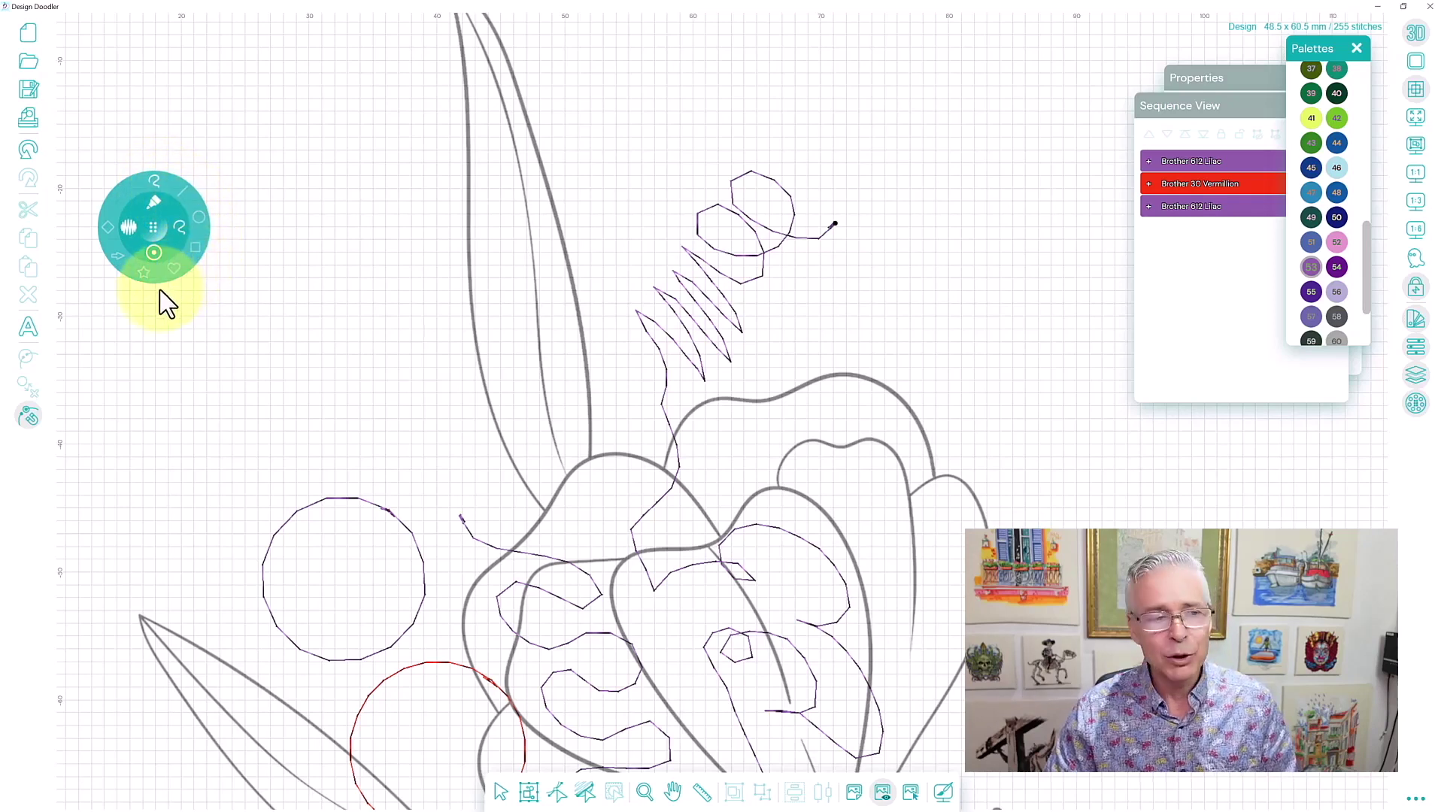
left_click(156, 188)
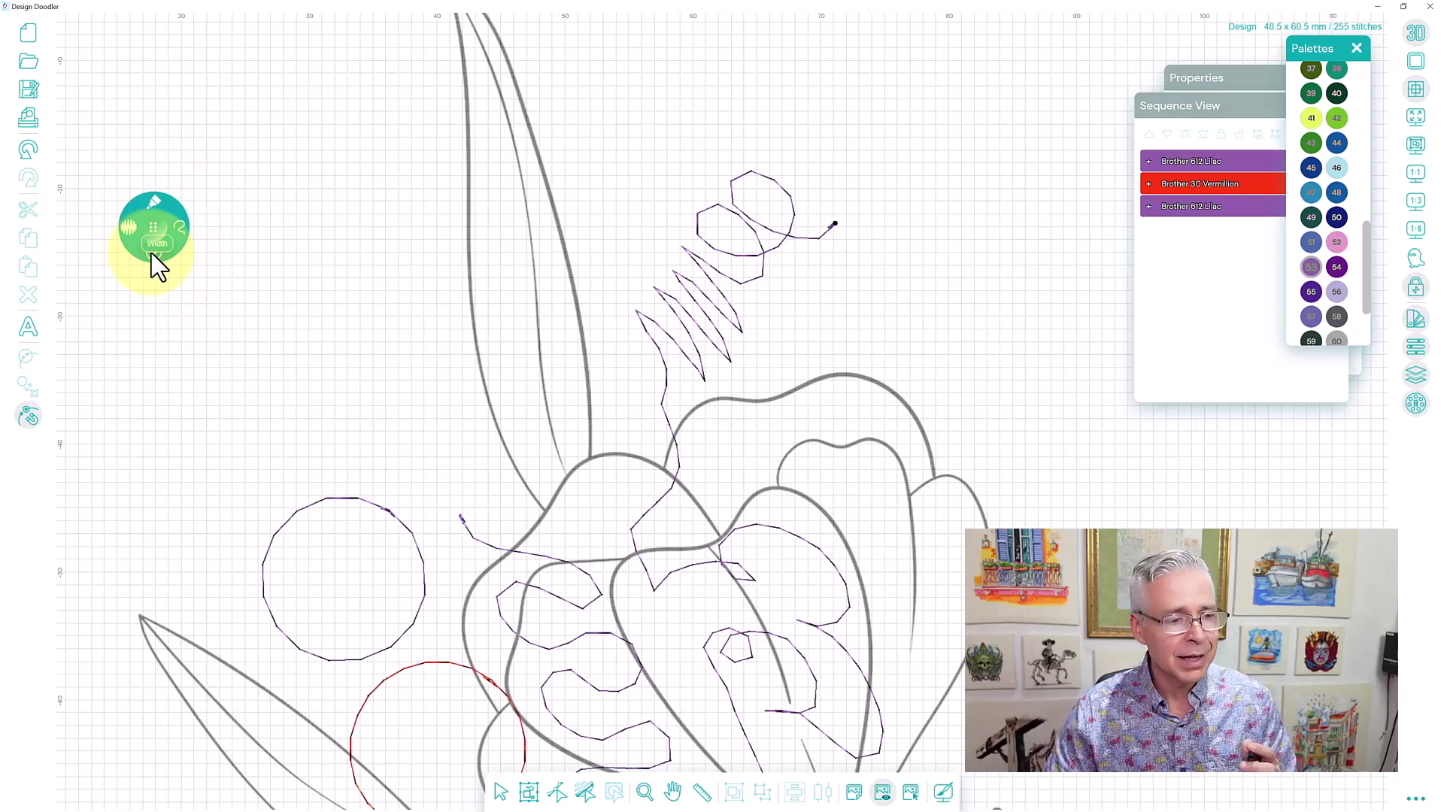
left_click(153, 252)
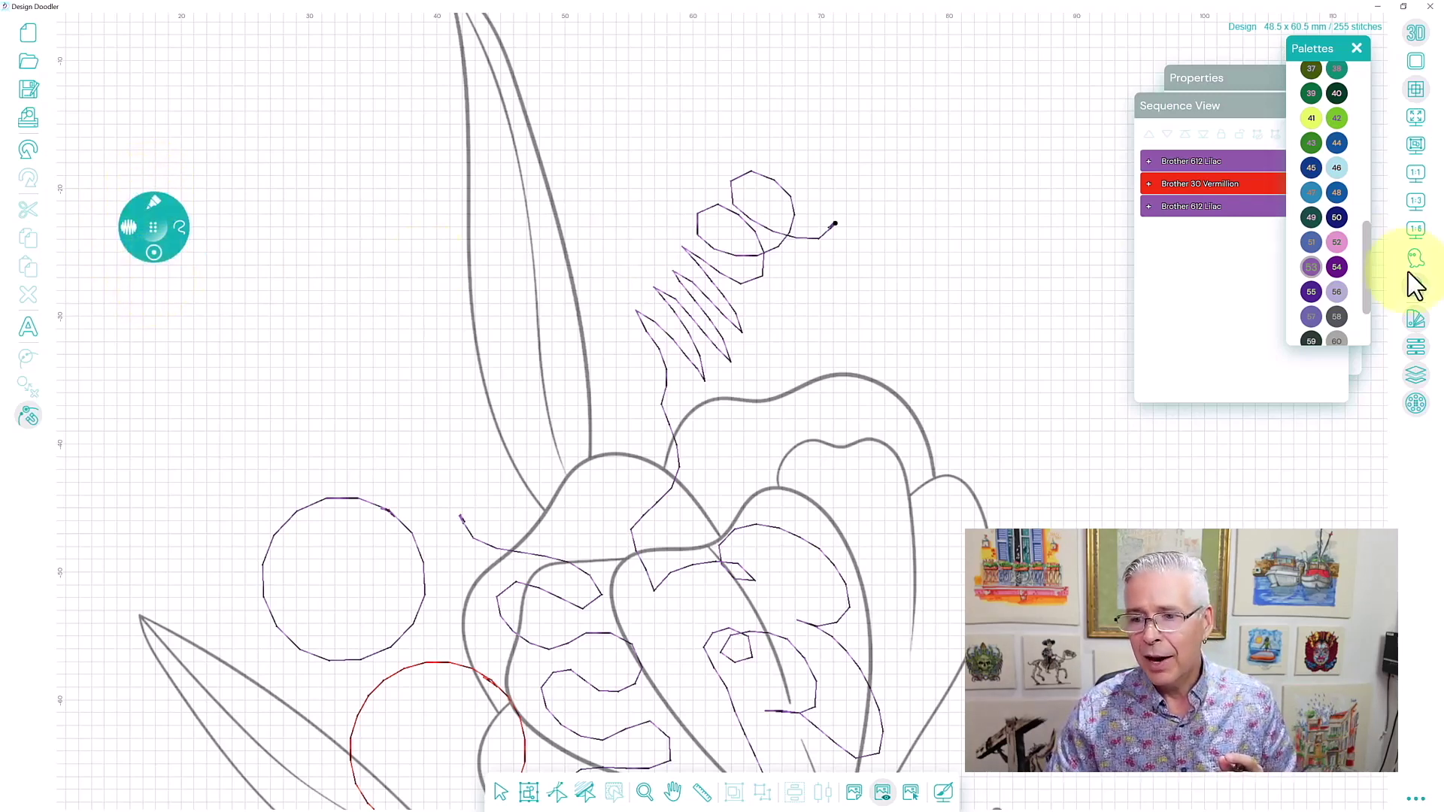
- Draw a long freehand stroke of loops and zigzags in palette colour 16, Harvest yellow, with the second brush across the tall leaf and scribble
scroll(1366, 263, "up", 2)
scroll(1379, 225, "up", 5)
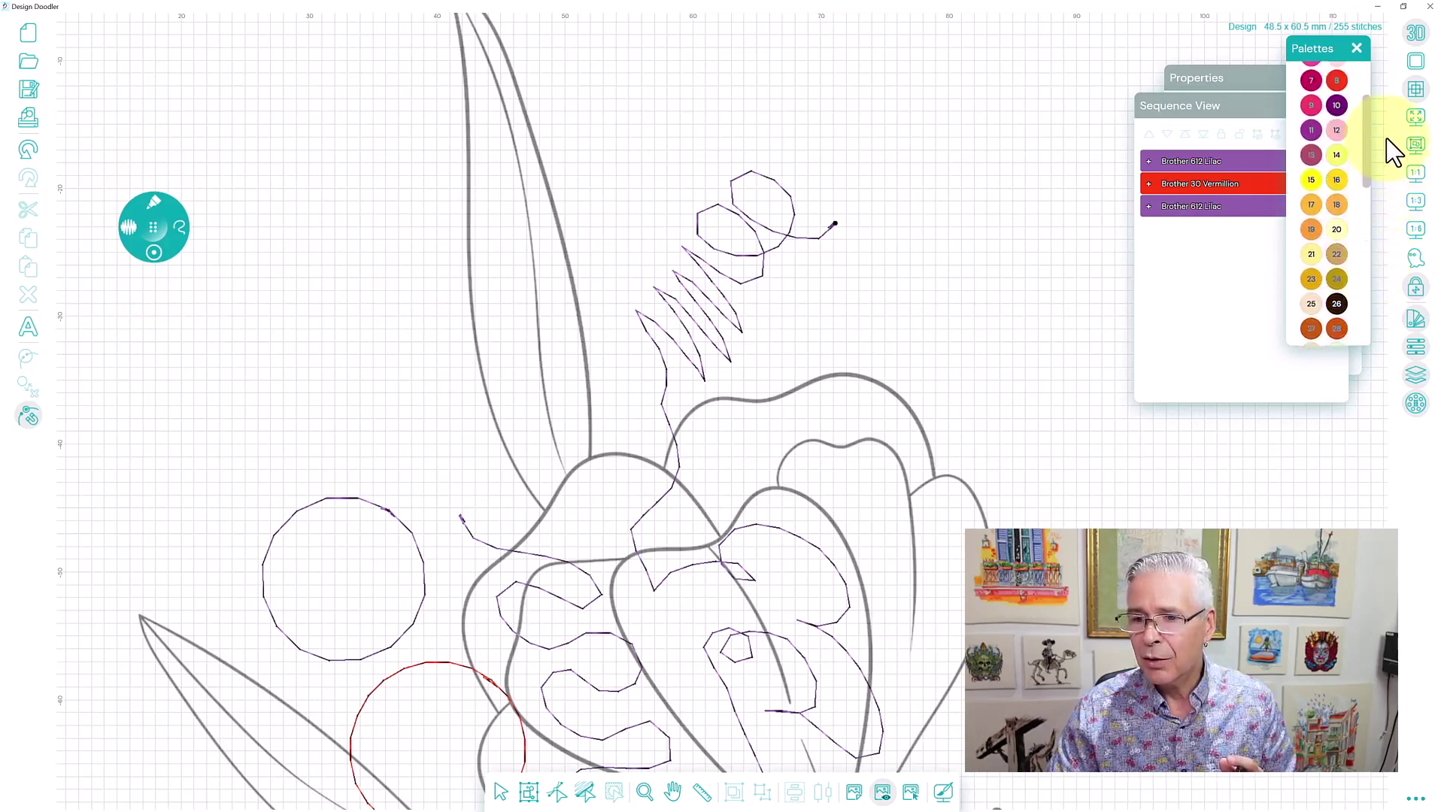
left_click(1337, 184)
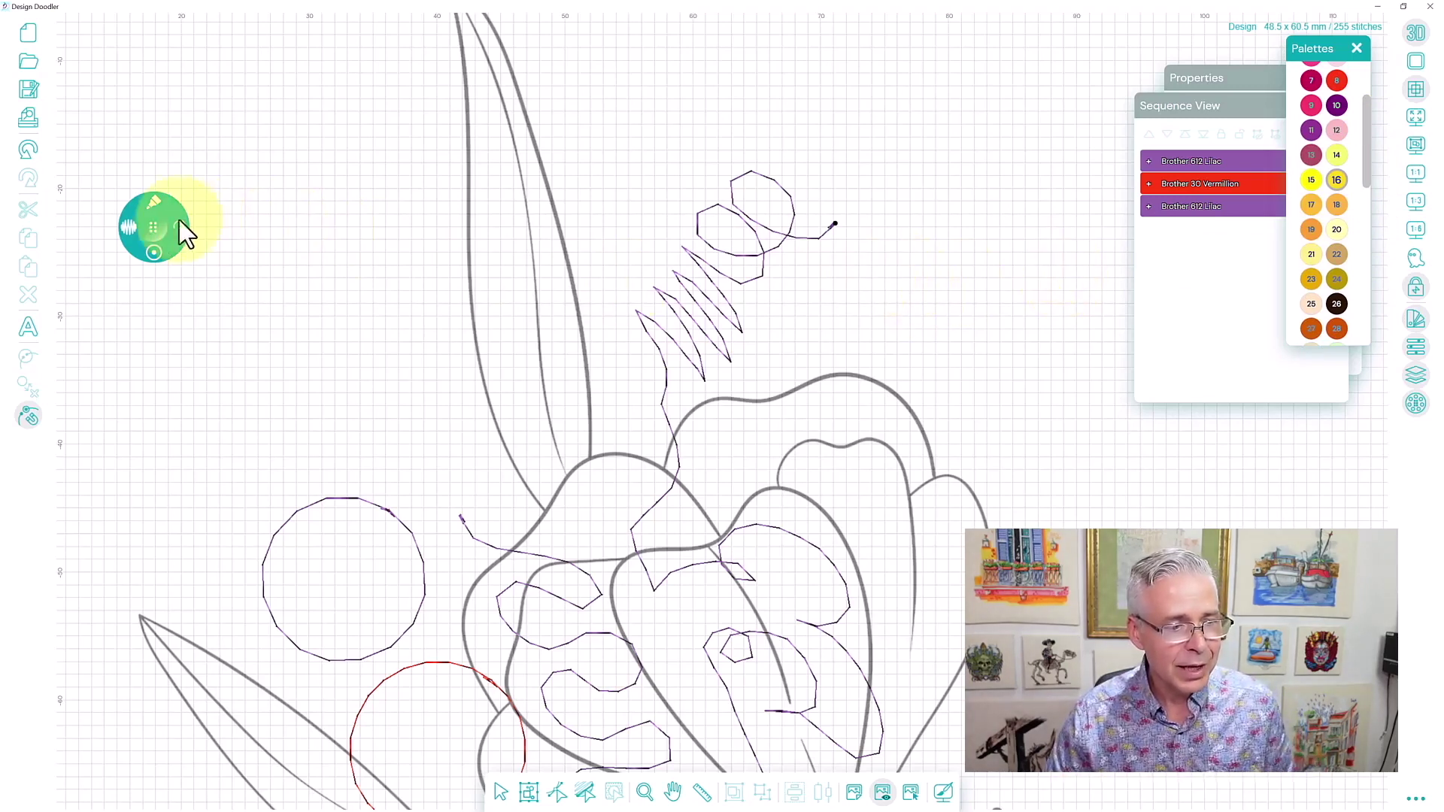
left_click(126, 227)
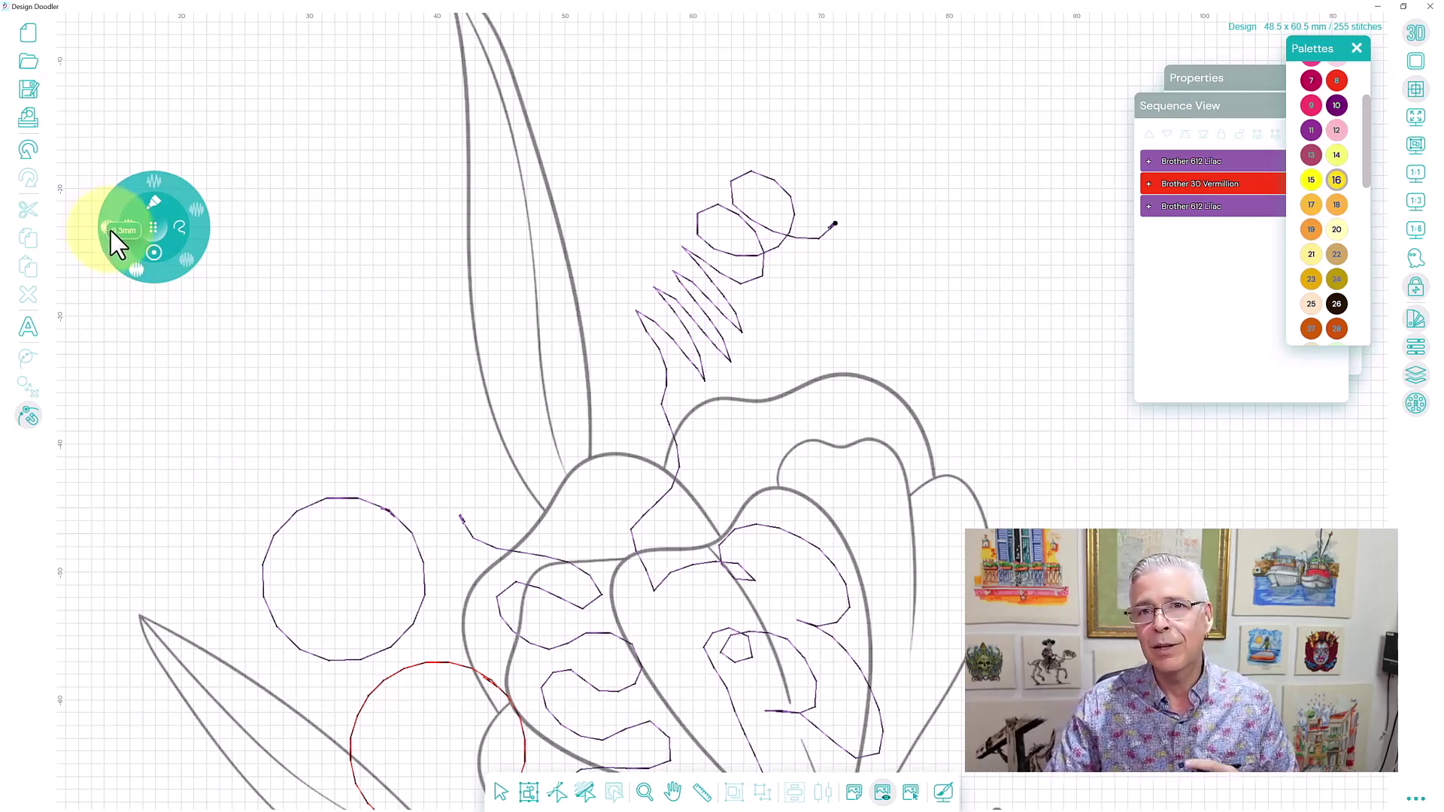
left_click(140, 282)
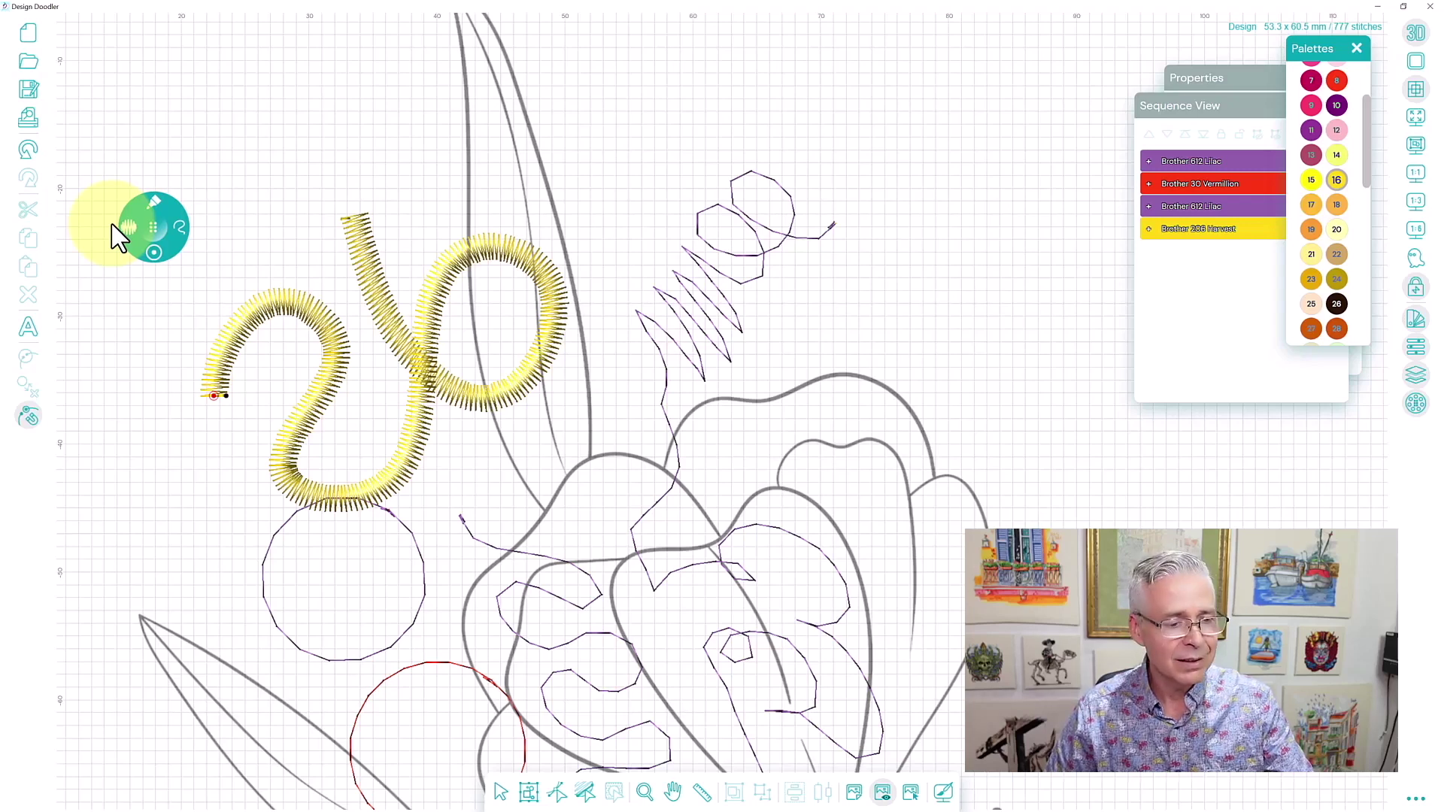
mouse_move(214, 395)
left_mouse_down()
mouse_move(275, 530)
mouse_move(419, 548)
mouse_move(526, 598)
mouse_move(624, 391)
mouse_move(628, 212)
left_mouse_up()
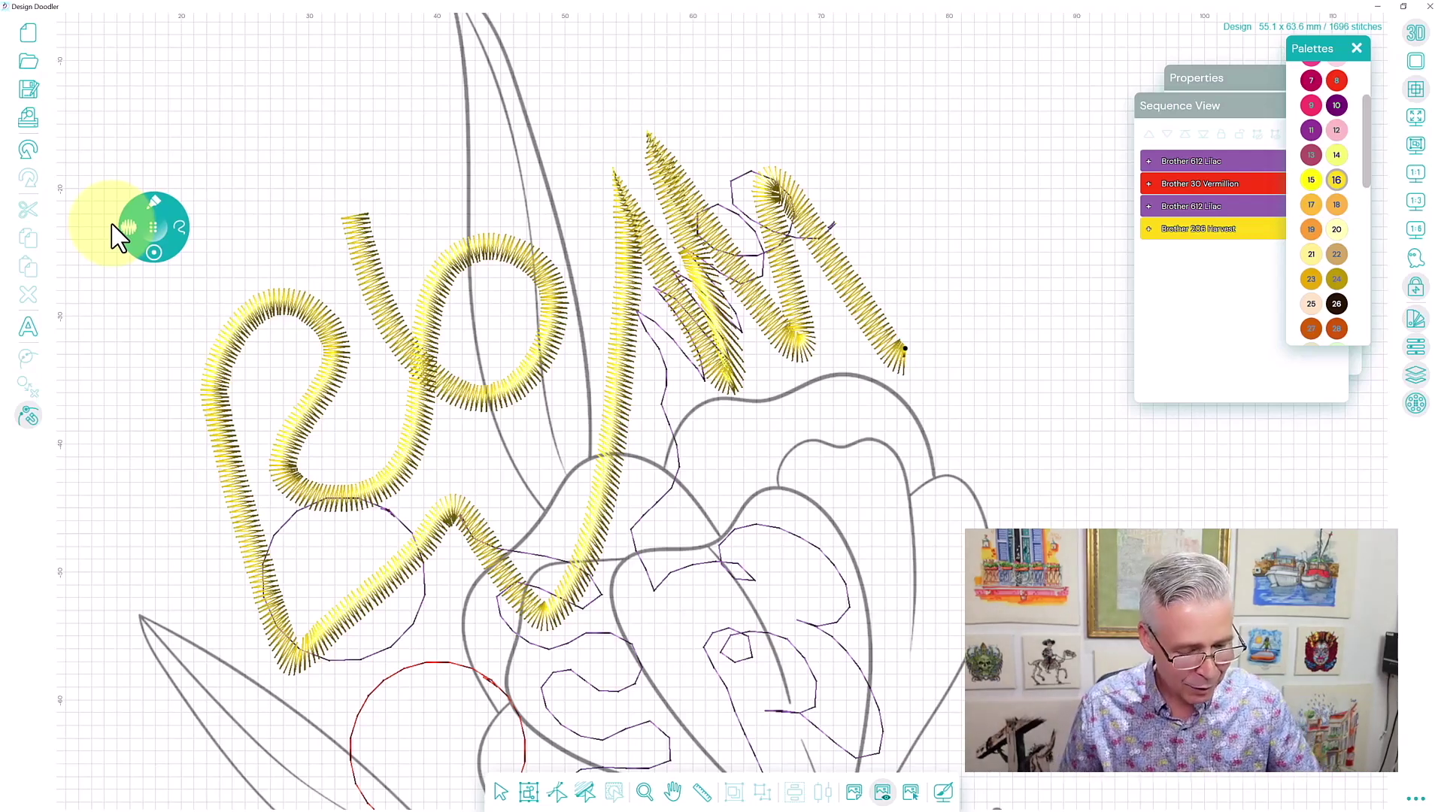
- Delete all stitched objects from the design, keeping only the backdrop drawing
key("ctrl+a")
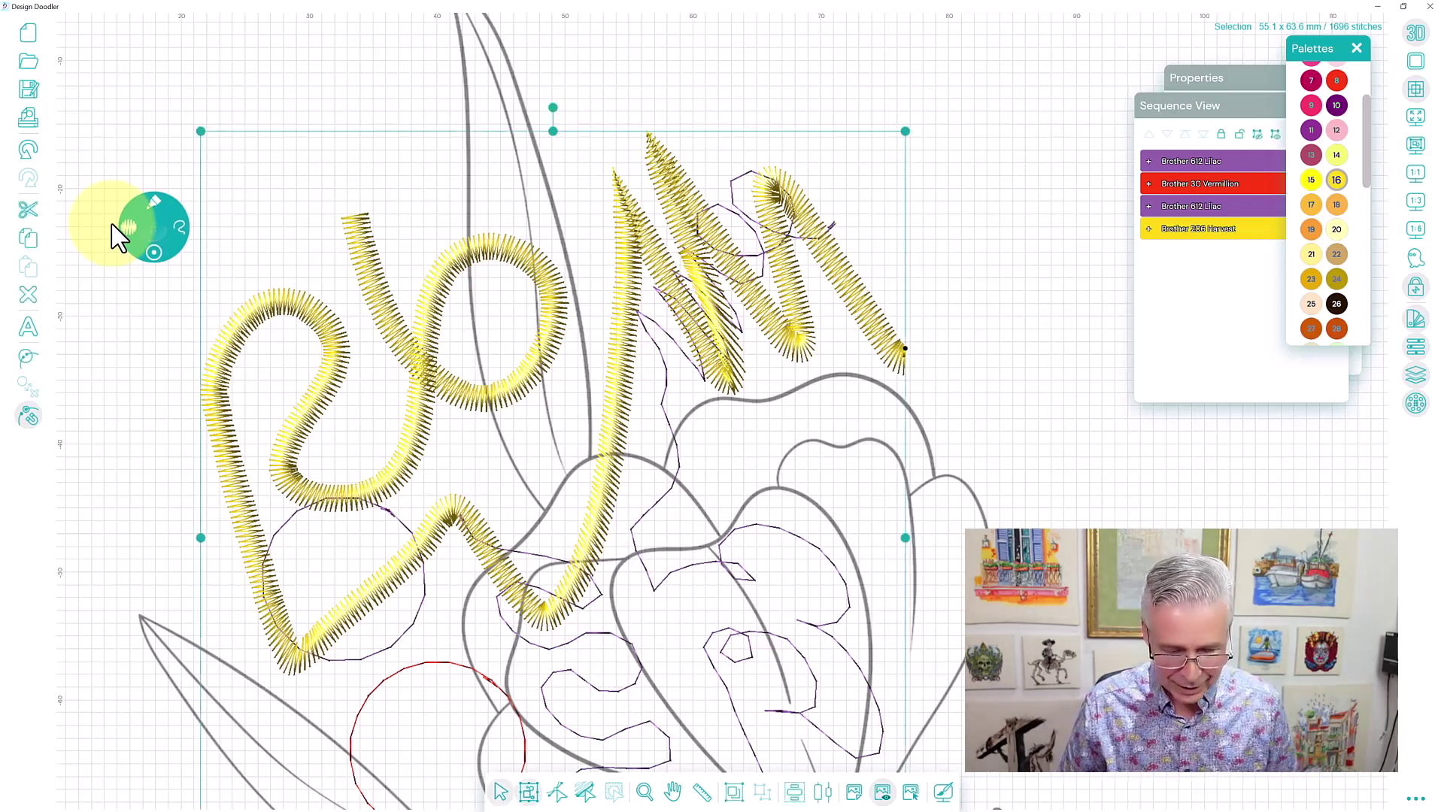
key("Delete")
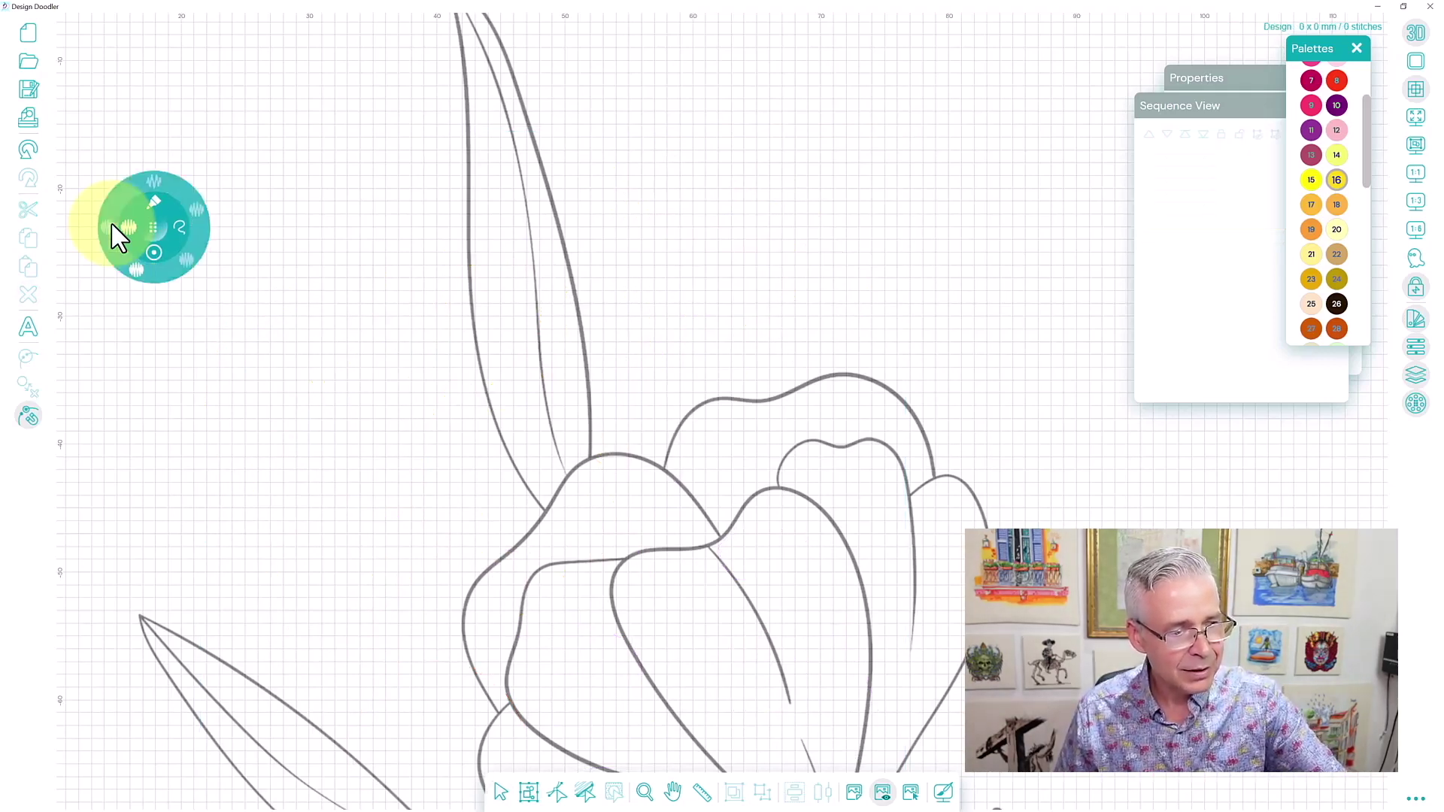
- Draw one continuous freehand stroke of zigzags and curves in Harvest yellow over the tall leaf and flower, about 55 by 35 mm
mouse_move(624, 225)
left_mouse_down()
mouse_move(672, 408)
mouse_move(799, 396)
mouse_move(770, 234)
mouse_move(884, 198)
mouse_move(930, 448)
mouse_move(685, 617)
mouse_move(452, 359)
mouse_move(436, 381)
mouse_move(470, 589)
left_mouse_up()
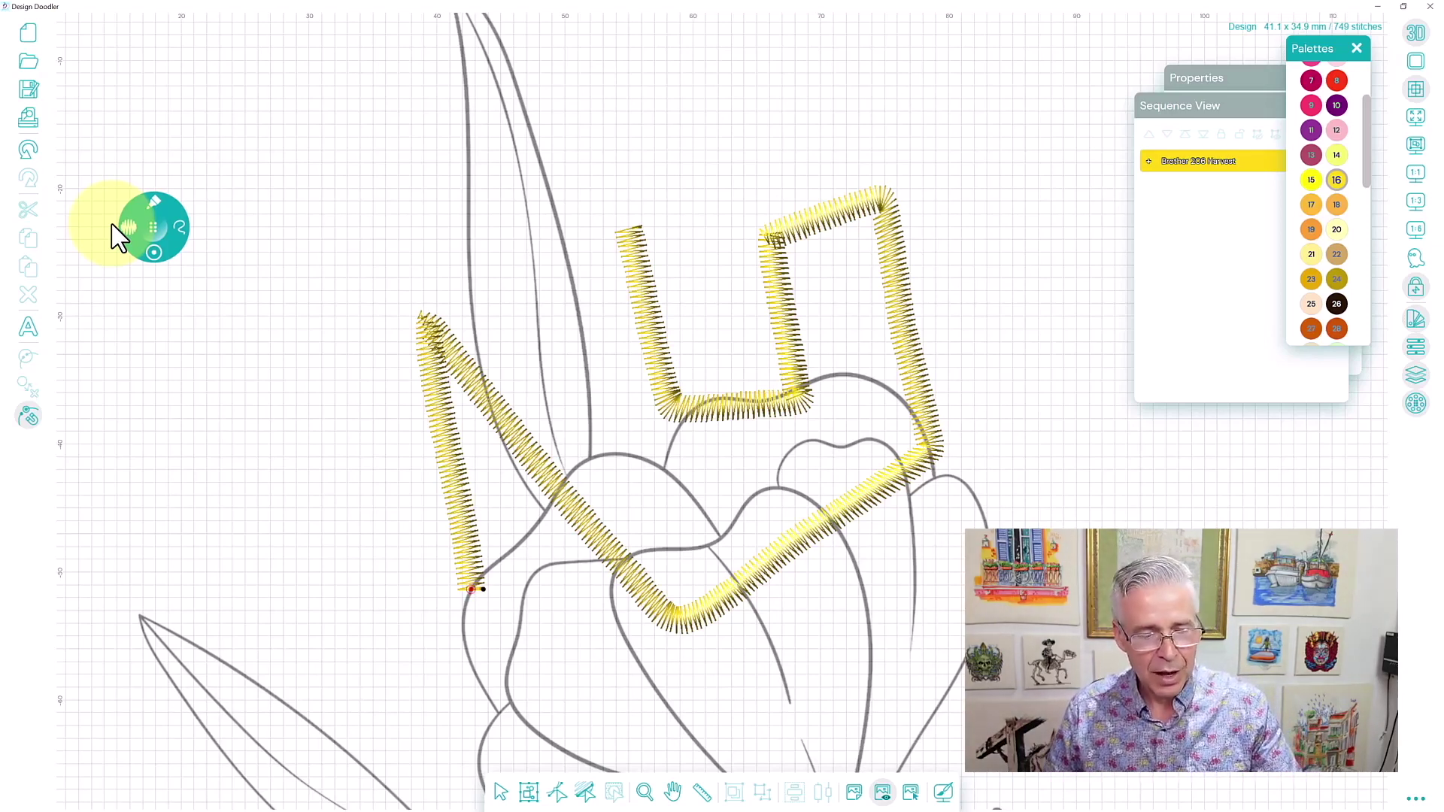
mouse_move(483, 589)
left_mouse_down()
mouse_move(428, 613)
mouse_move(381, 376)
mouse_move(274, 435)
mouse_move(283, 503)
left_mouse_up()
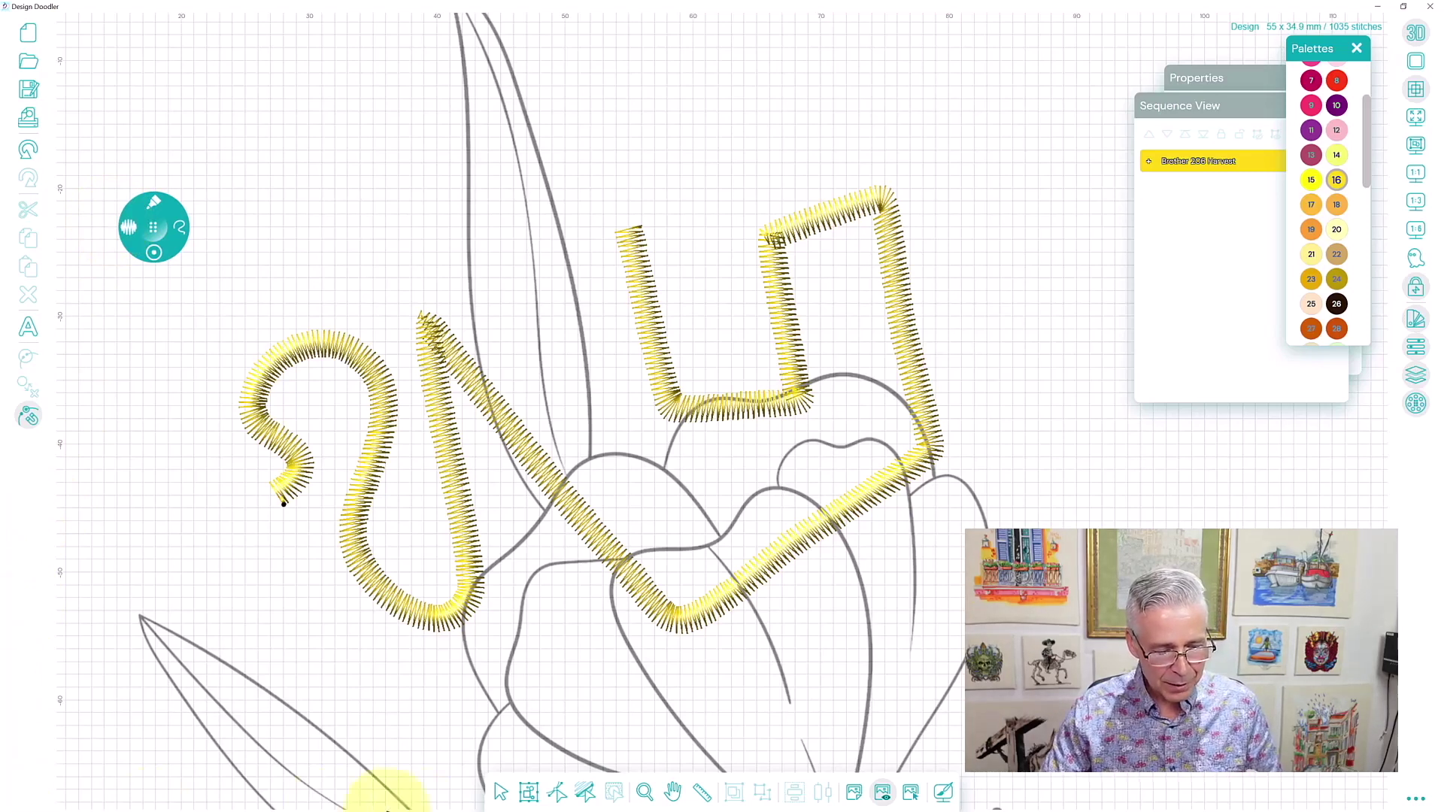
- Select the yellow stroke and rearrange the floating panels so its sequence entry and full stitch properties are accessible
left_click(500, 791)
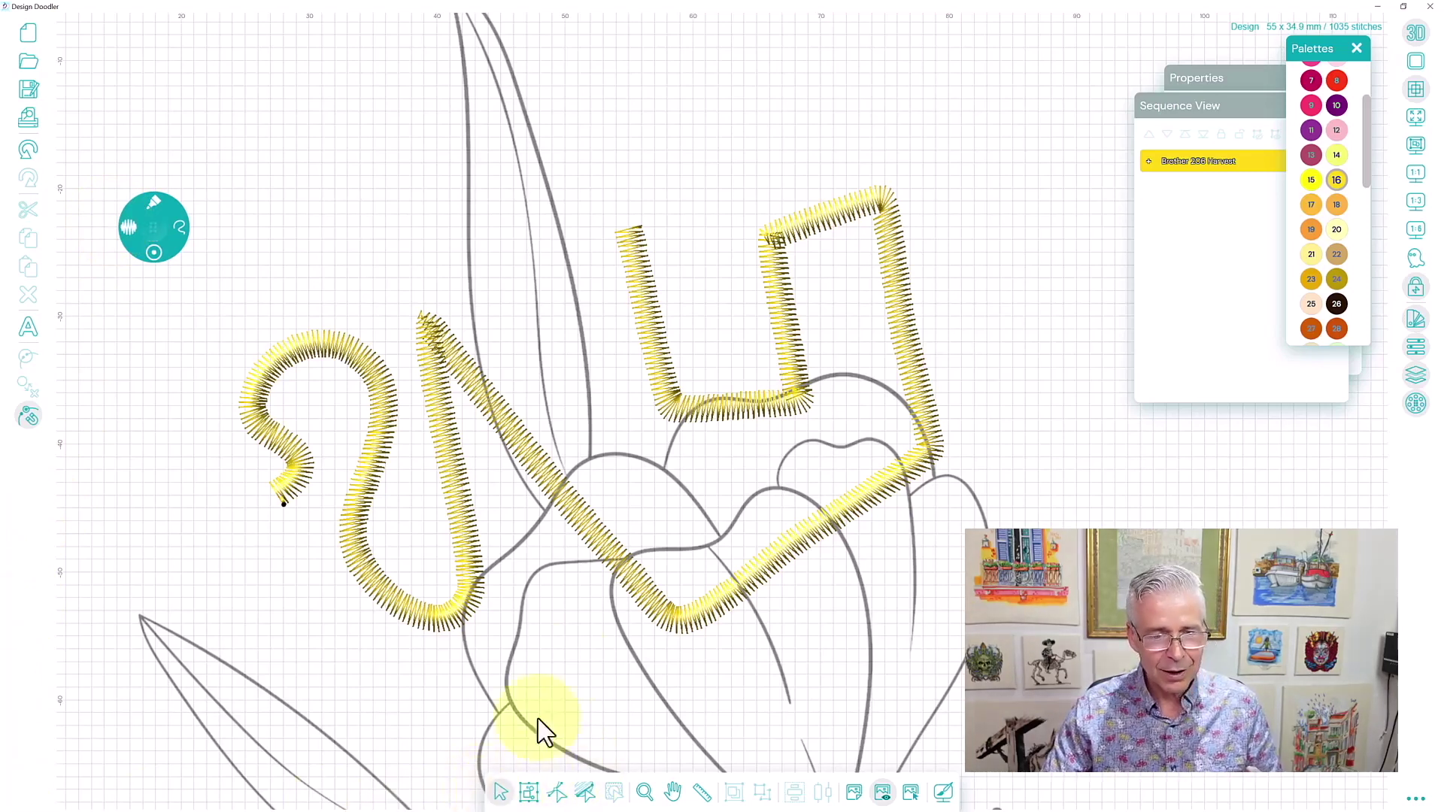
left_click(696, 417)
left_click_drag(1253, 115, 1118, 113)
left_click(1014, 157)
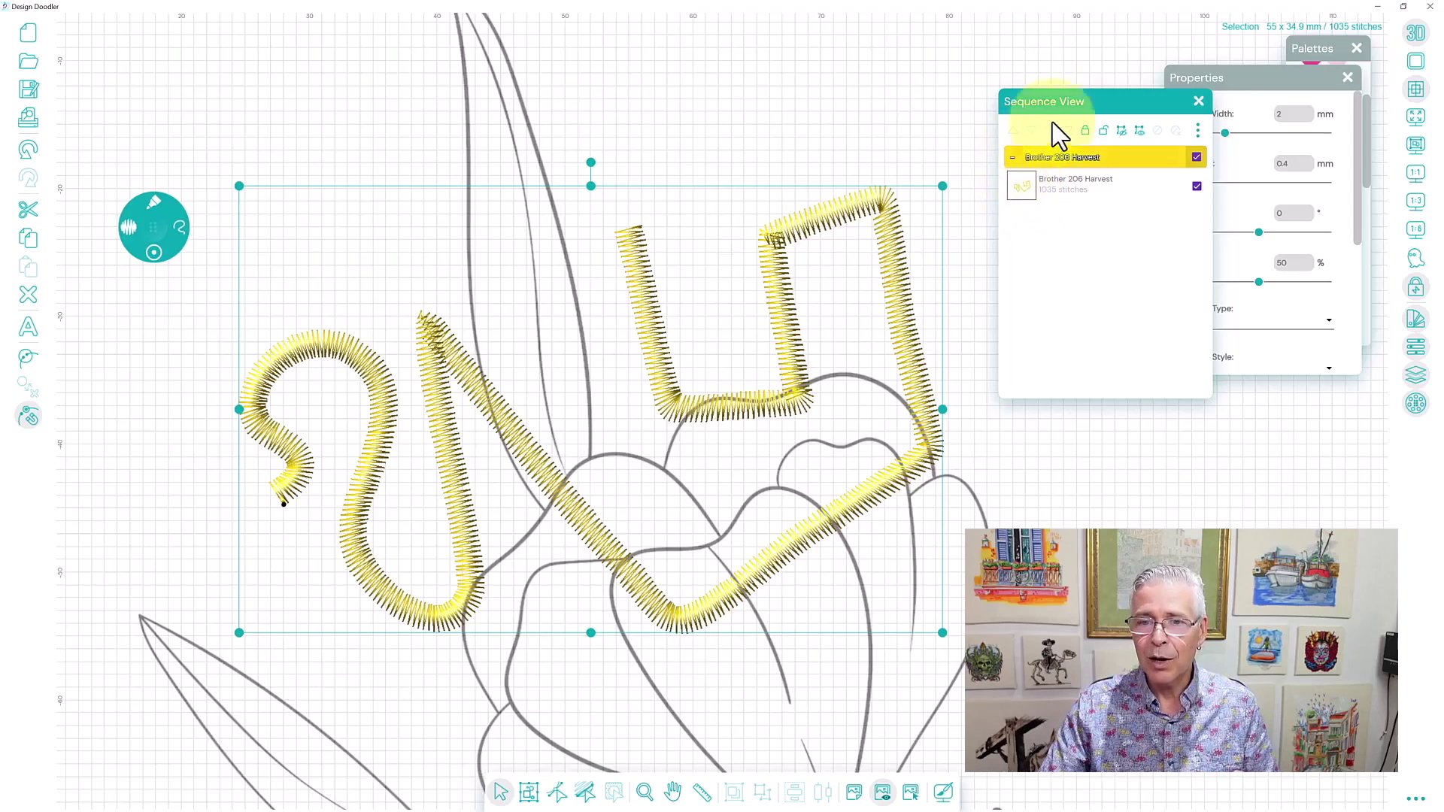
left_click(1263, 76)
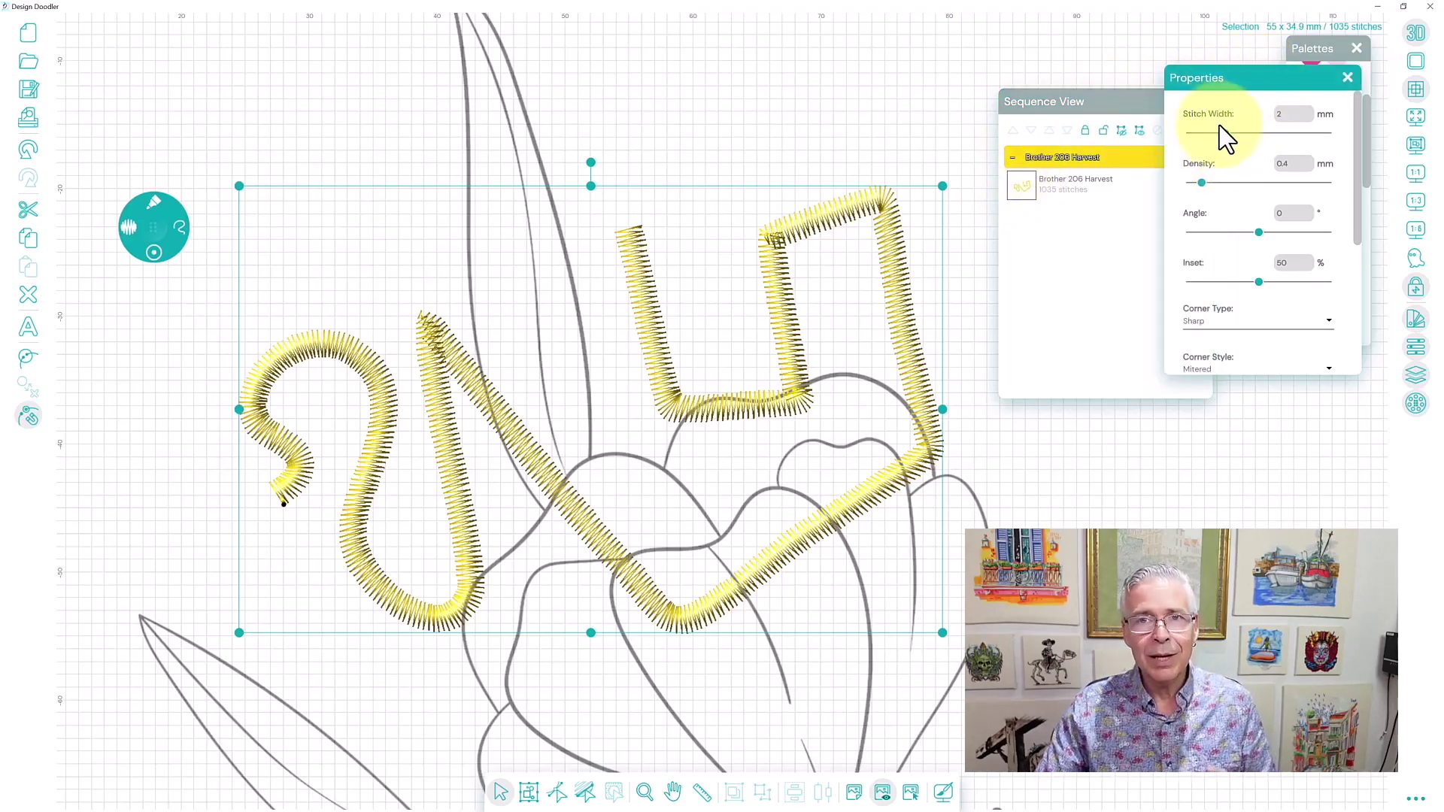
- Set the yellow stroke's stitch width to 2 mm, density to 0.6 mm and angle to 1°
mouse_move(1225, 133)
left_mouse_down()
mouse_move(1276, 133)
mouse_move(1203, 144)
mouse_move(1226, 150)
left_mouse_up()
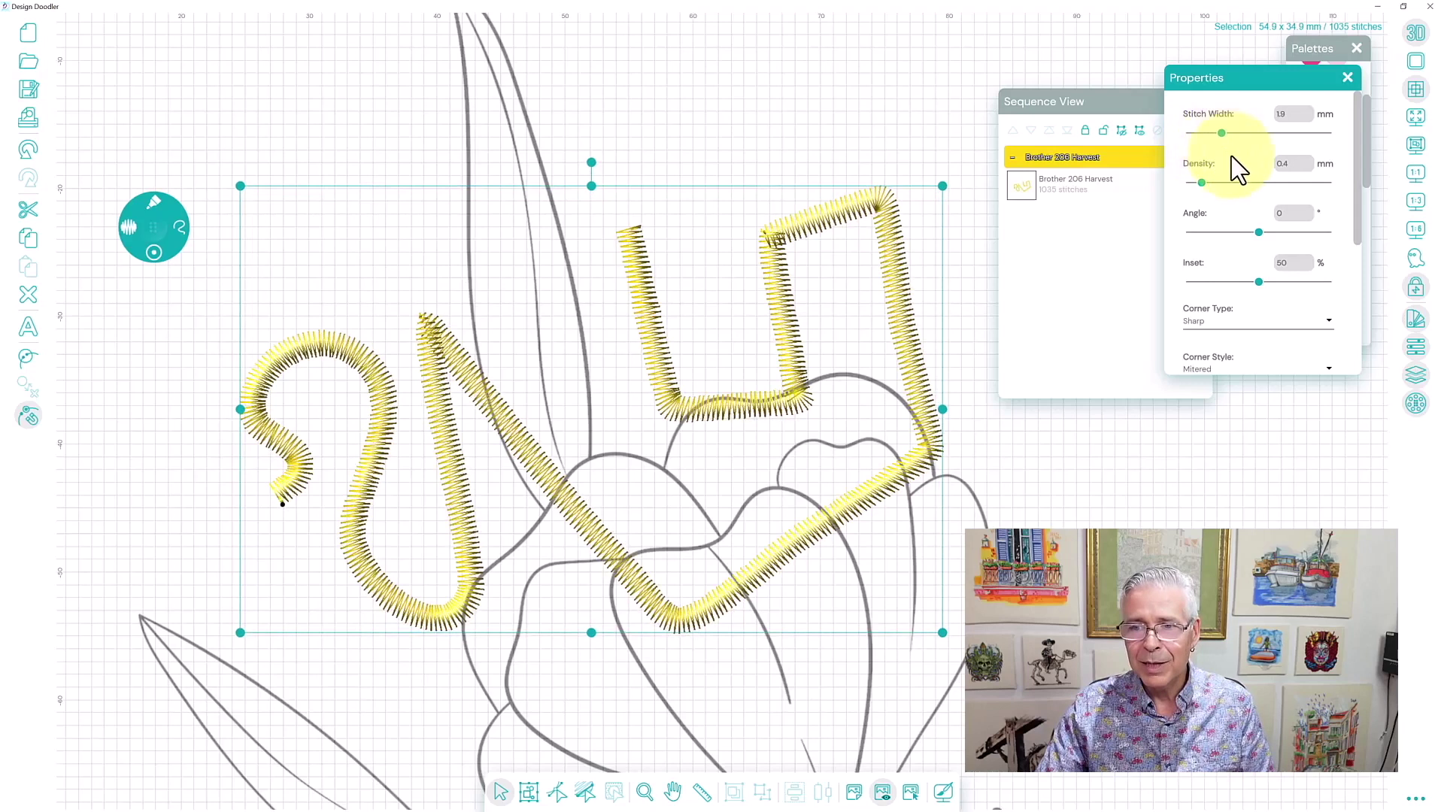
left_click(1287, 114)
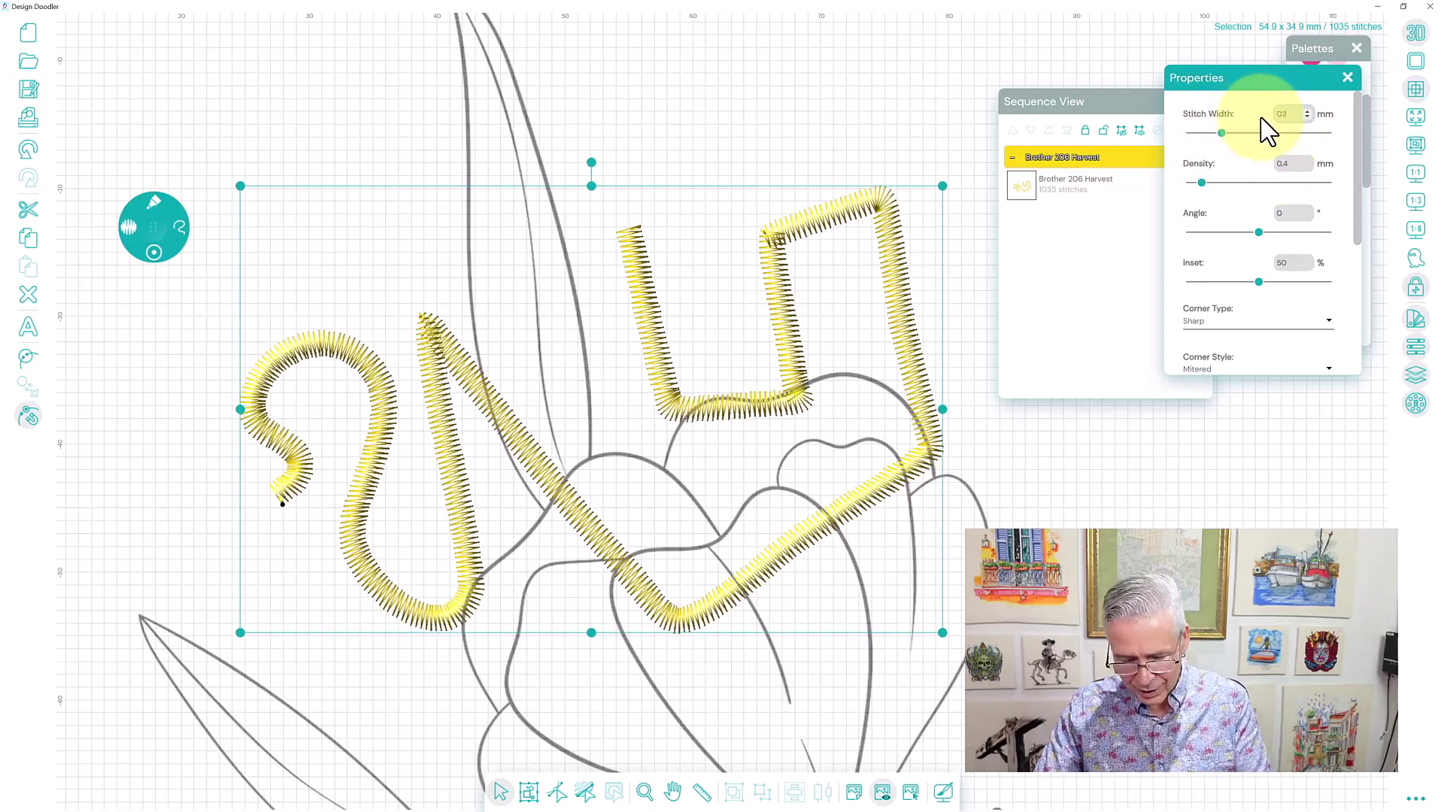
type("2")
key("Return")
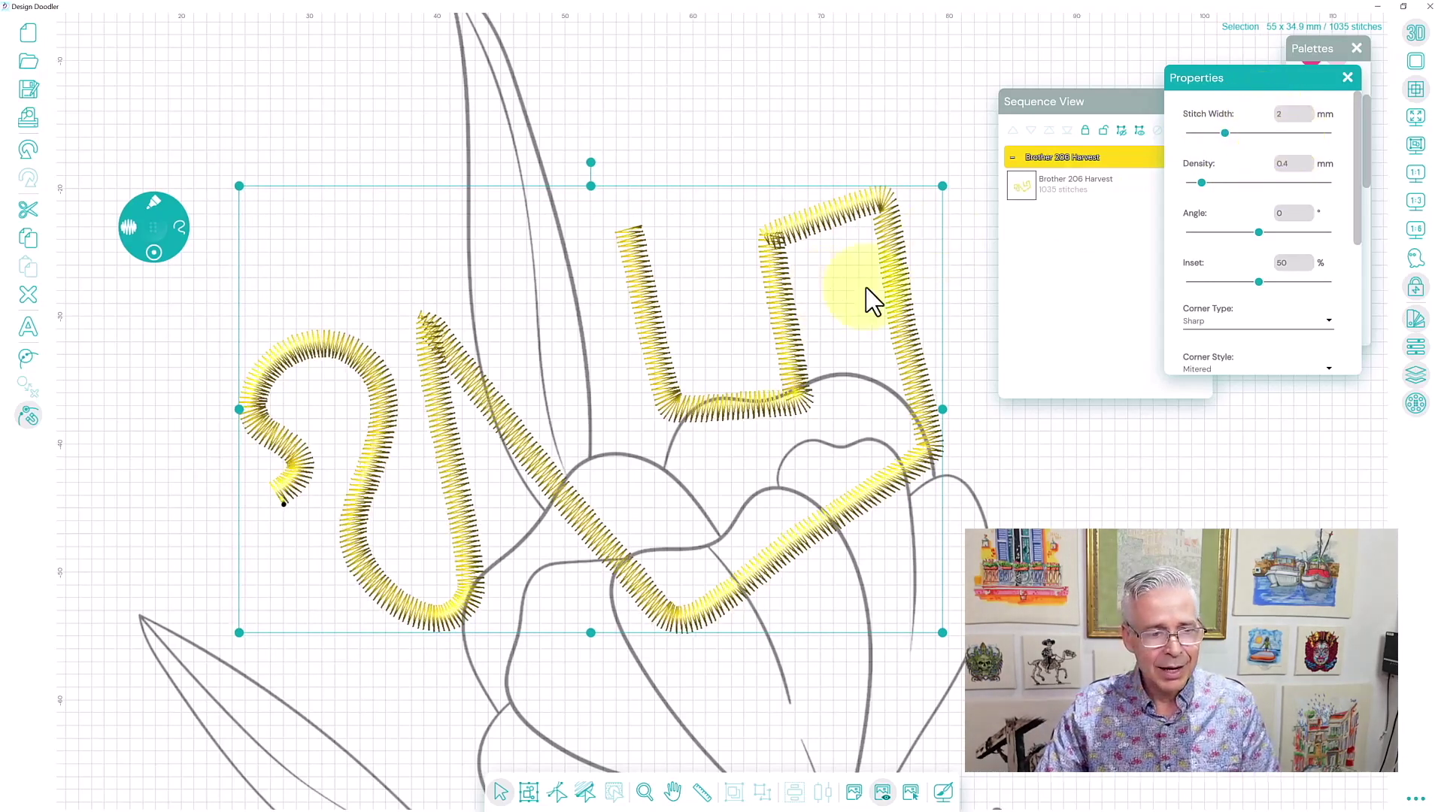
mouse_move(1203, 187)
left_mouse_down()
mouse_move(1249, 187)
mouse_move(1208, 187)
left_mouse_up()
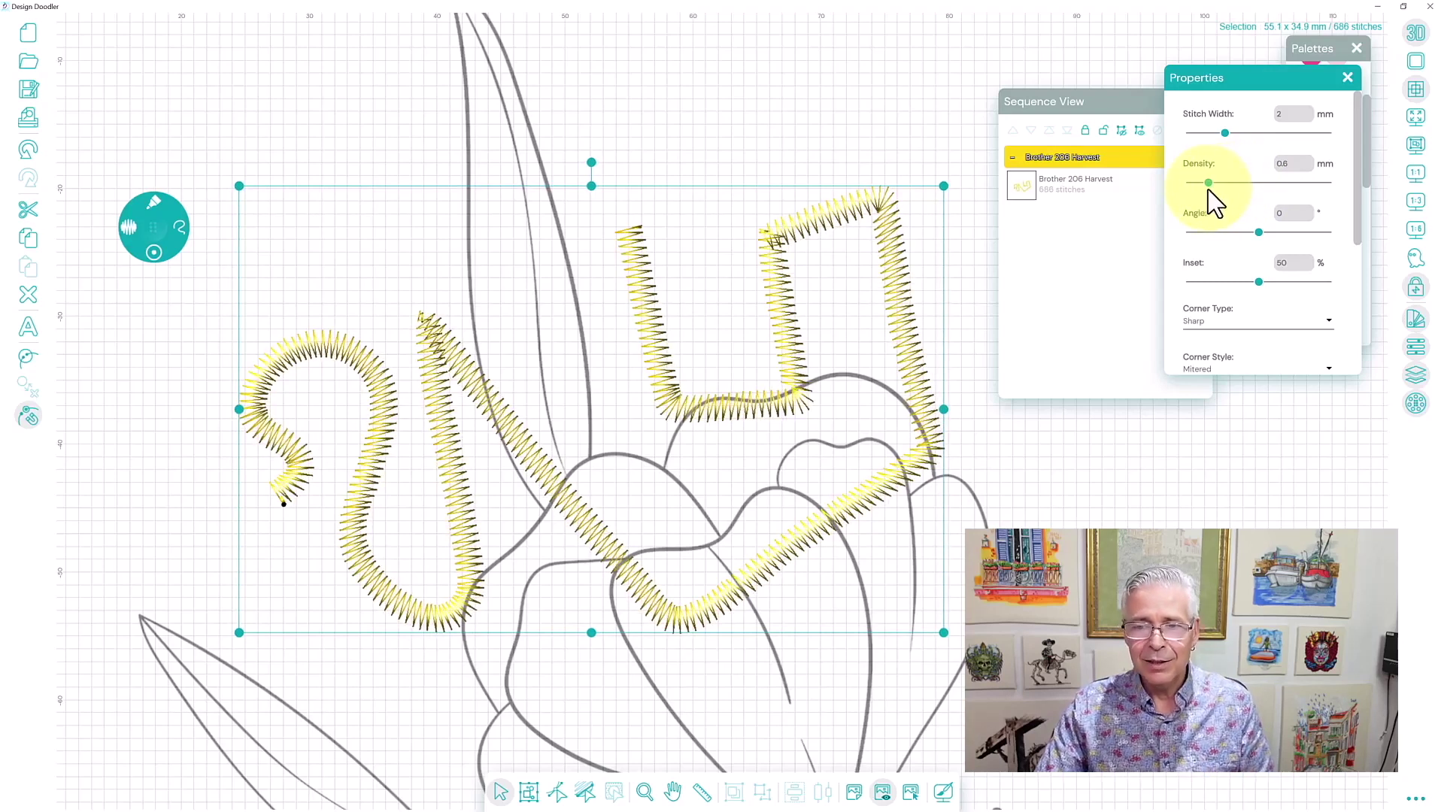
left_click_drag(1258, 232, 1259, 282)
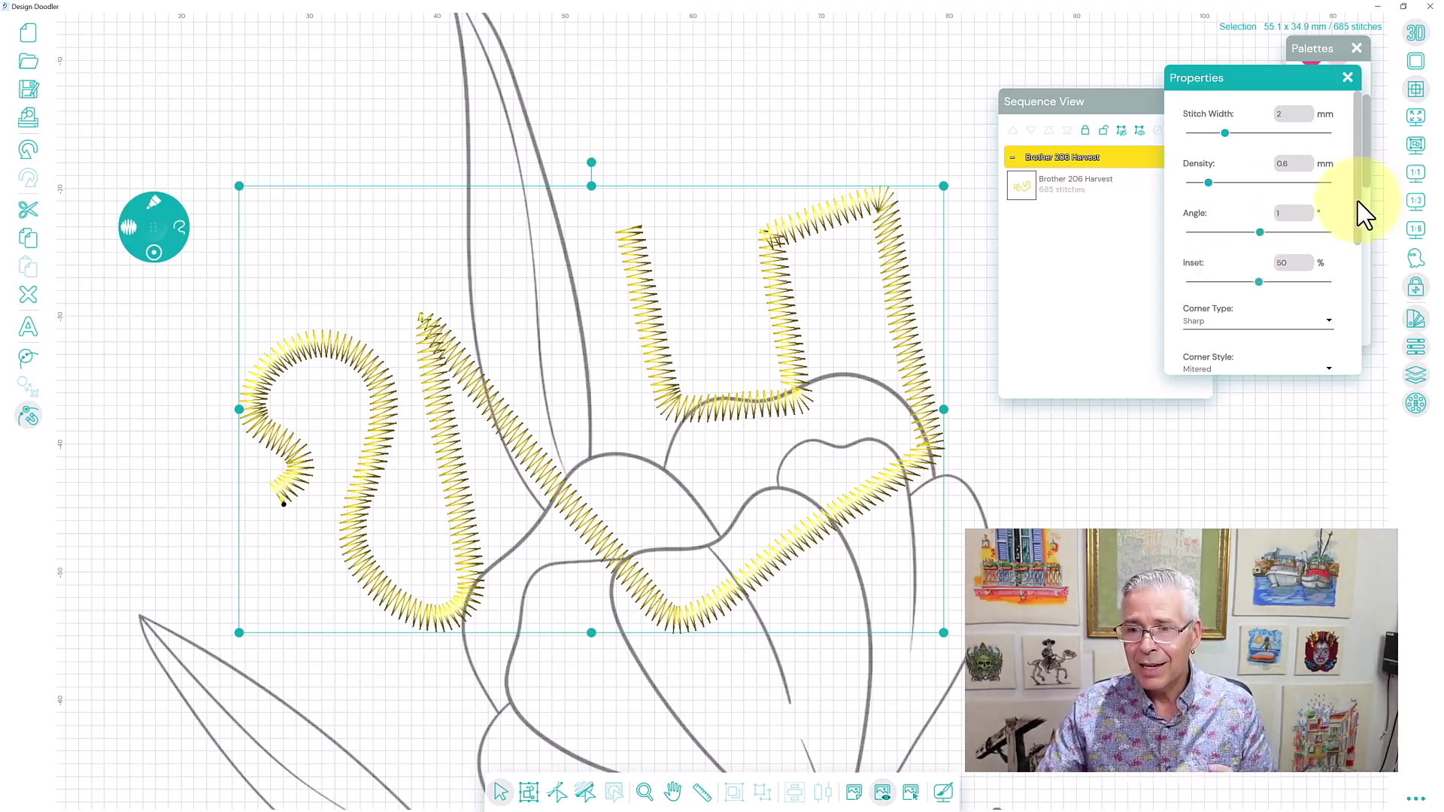
- Try the Bevel and Round corner types on the yellow stroke and return the type to Sharp
scroll(1347, 264, "down", 3)
scroll(1341, 281, "up", 1)
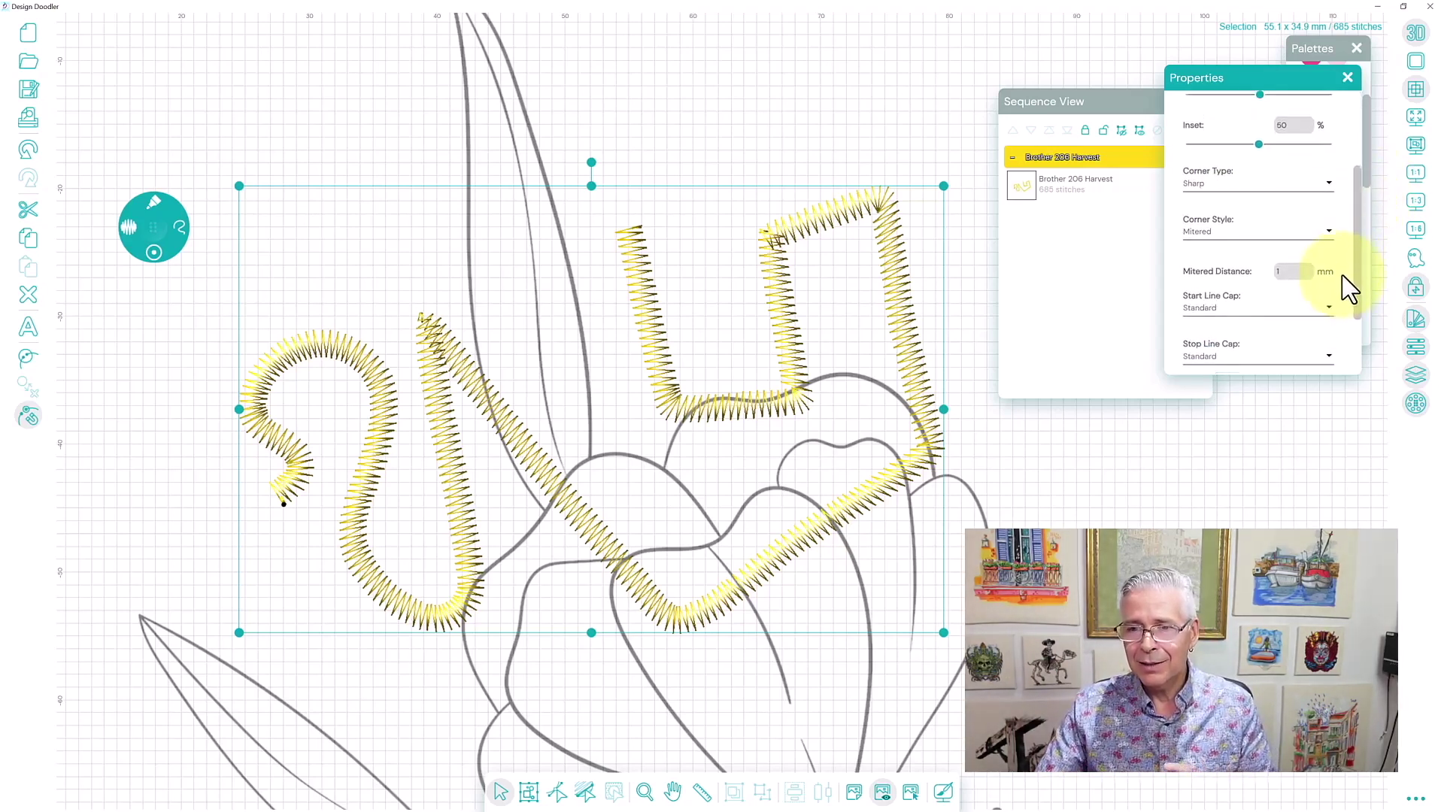
left_click(1329, 200)
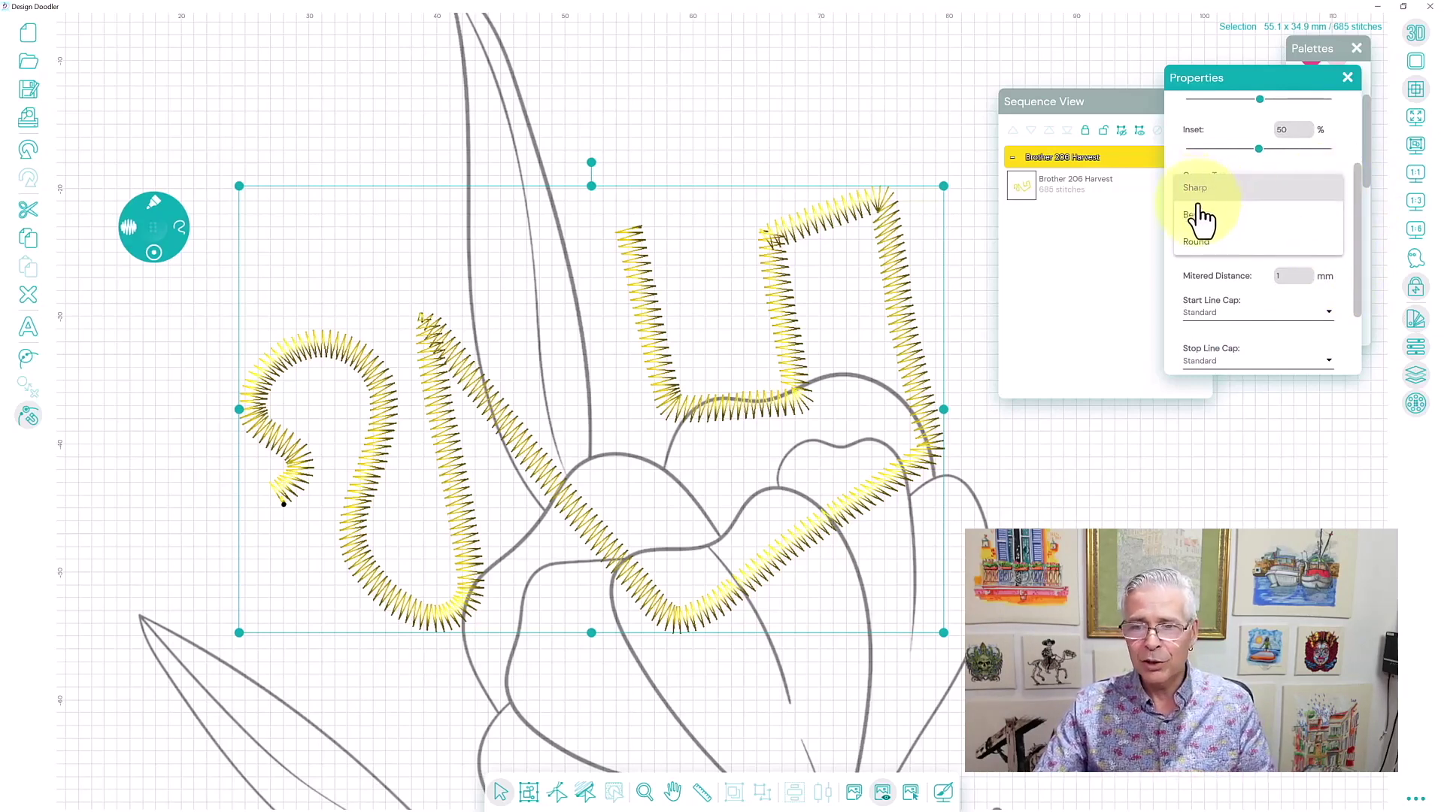
left_click(1199, 215)
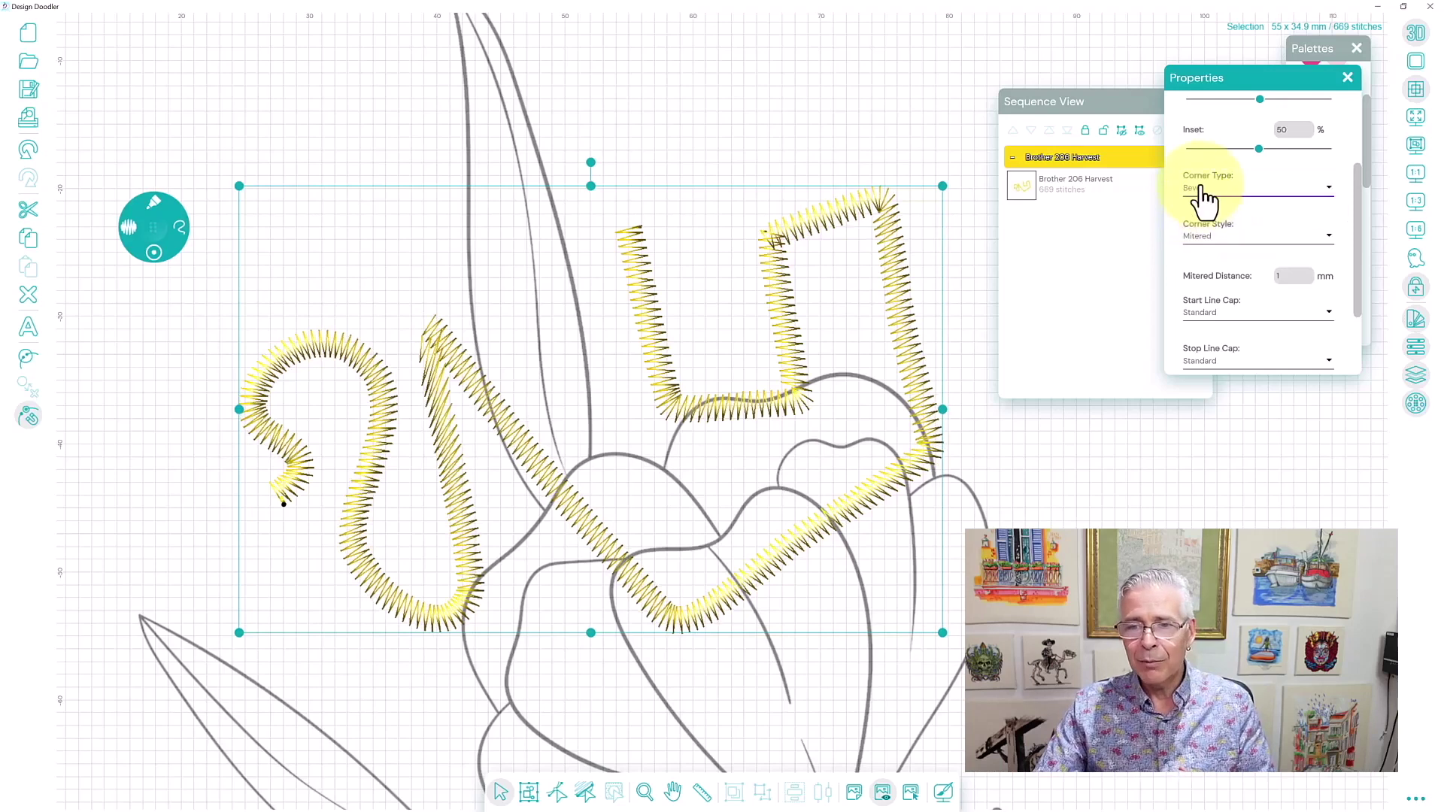
left_click(1197, 190)
left_click(1203, 219)
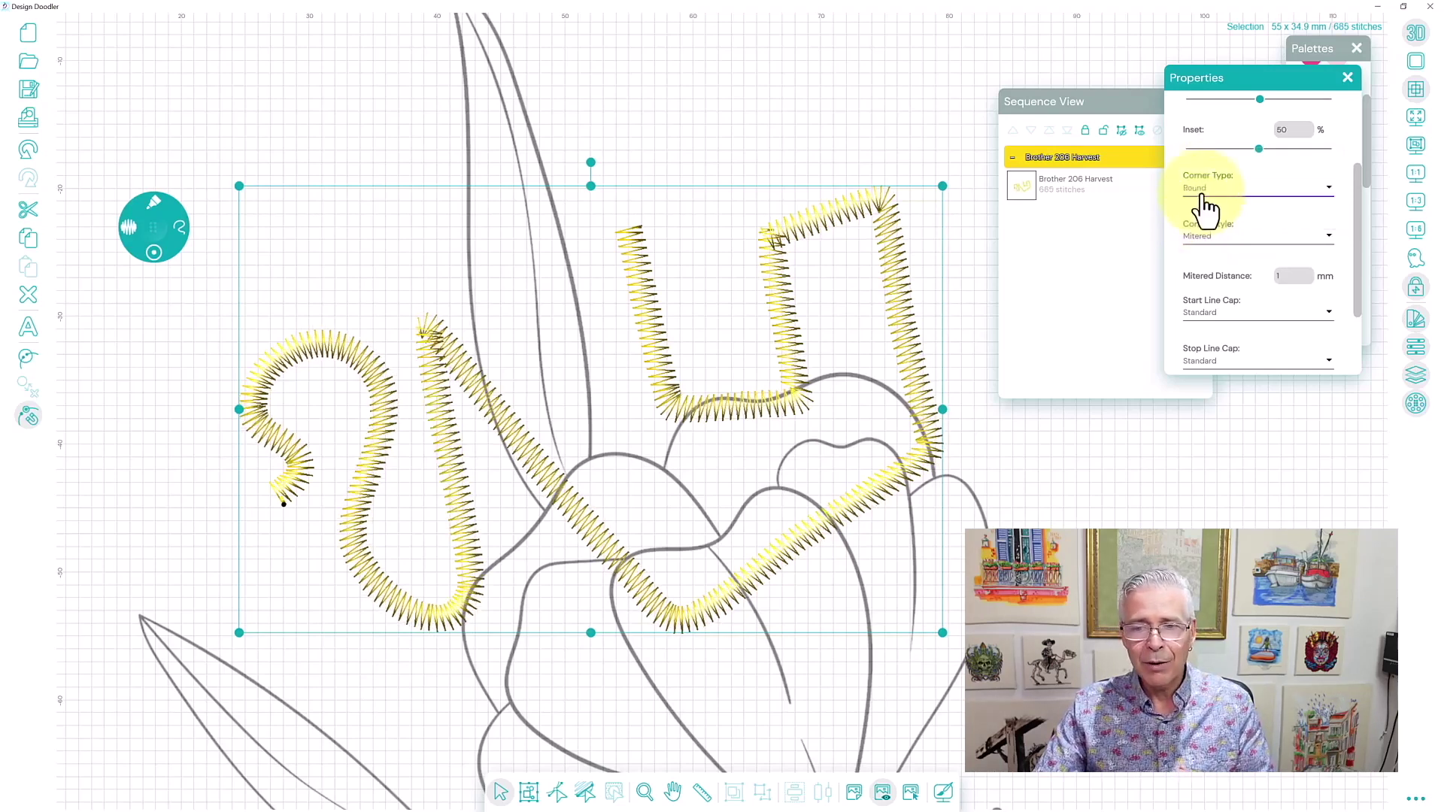
left_click(1200, 189)
left_click(1200, 137)
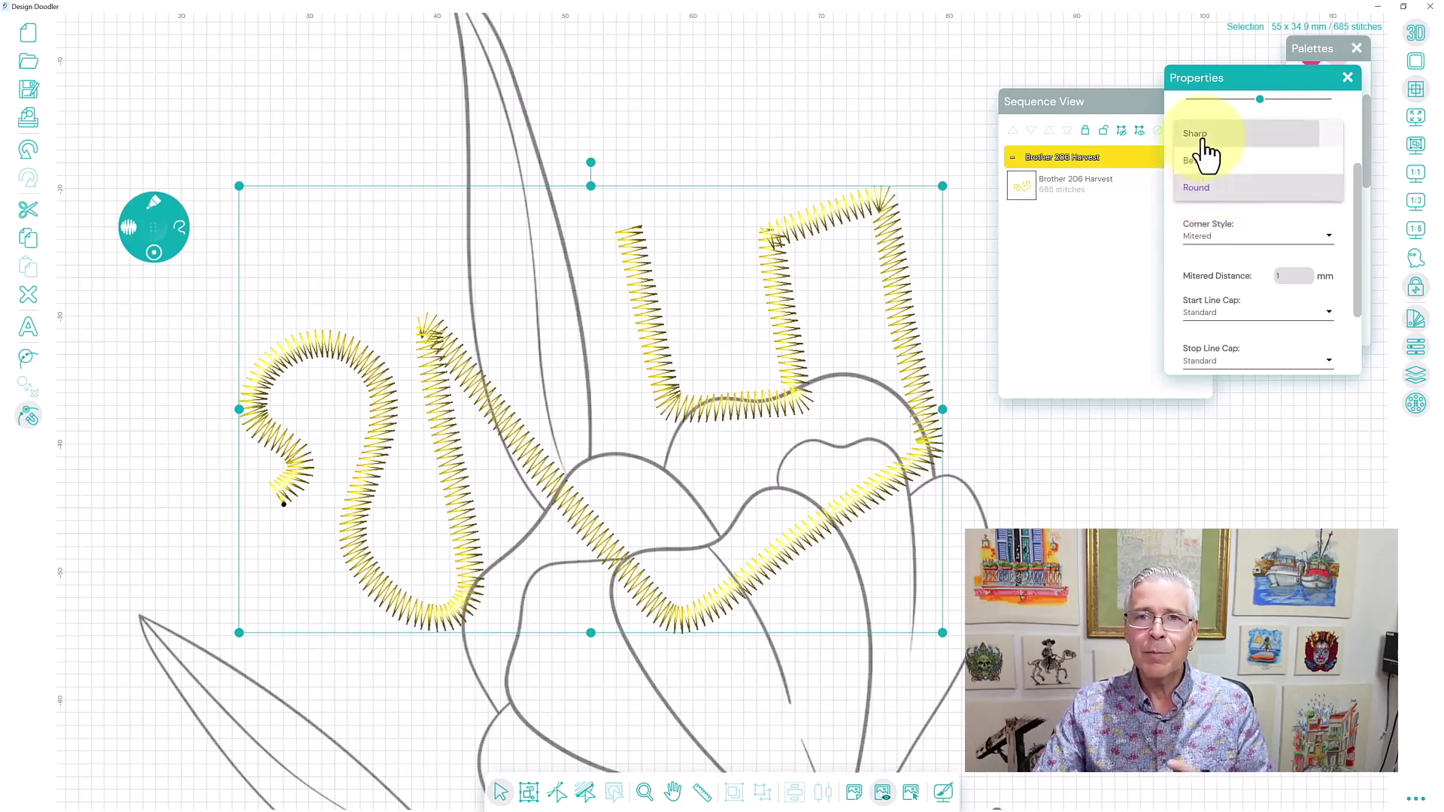
- Try the Lapped and Autoturn corner styles on the yellow stroke and return the style to Mitered
left_click(1328, 240)
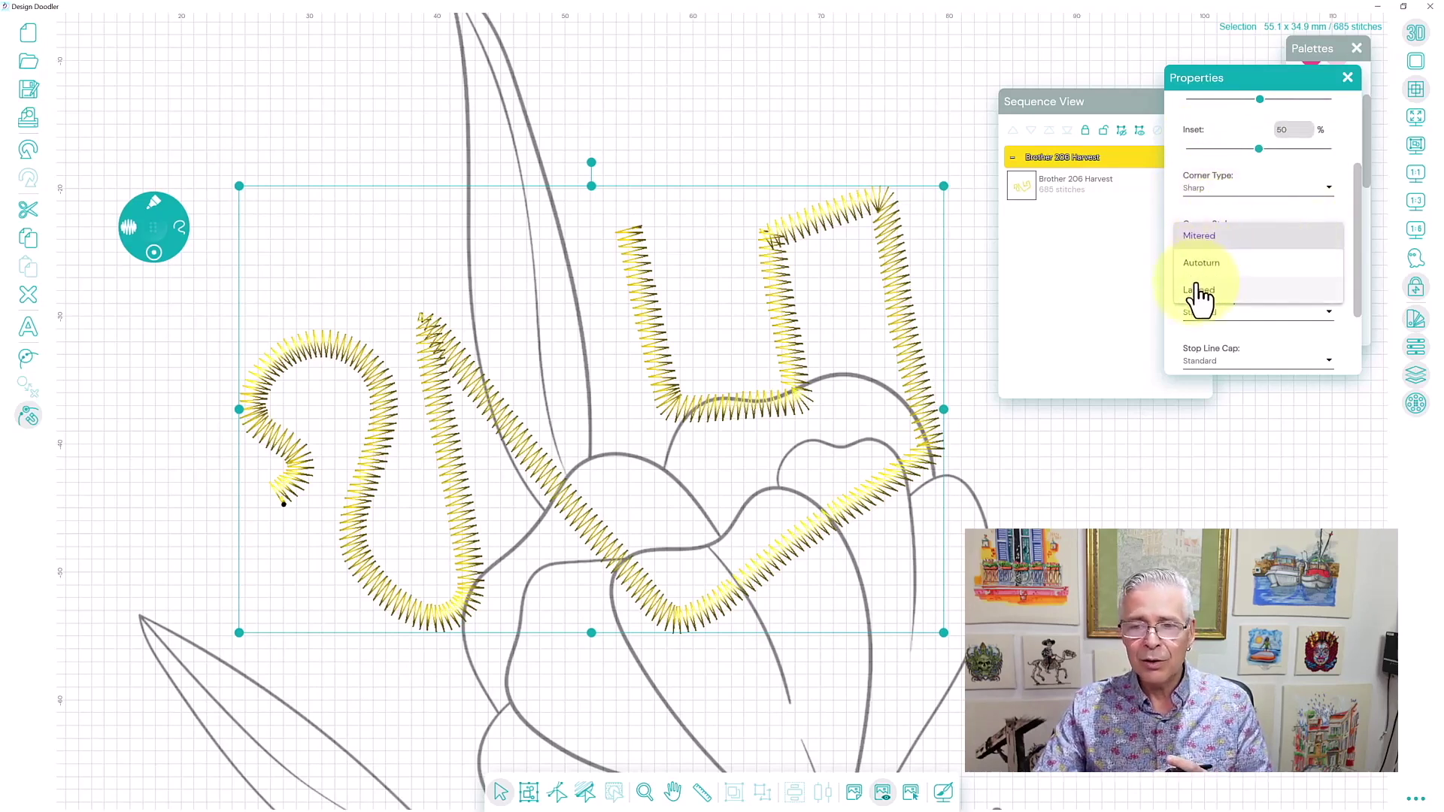
left_click(1201, 290)
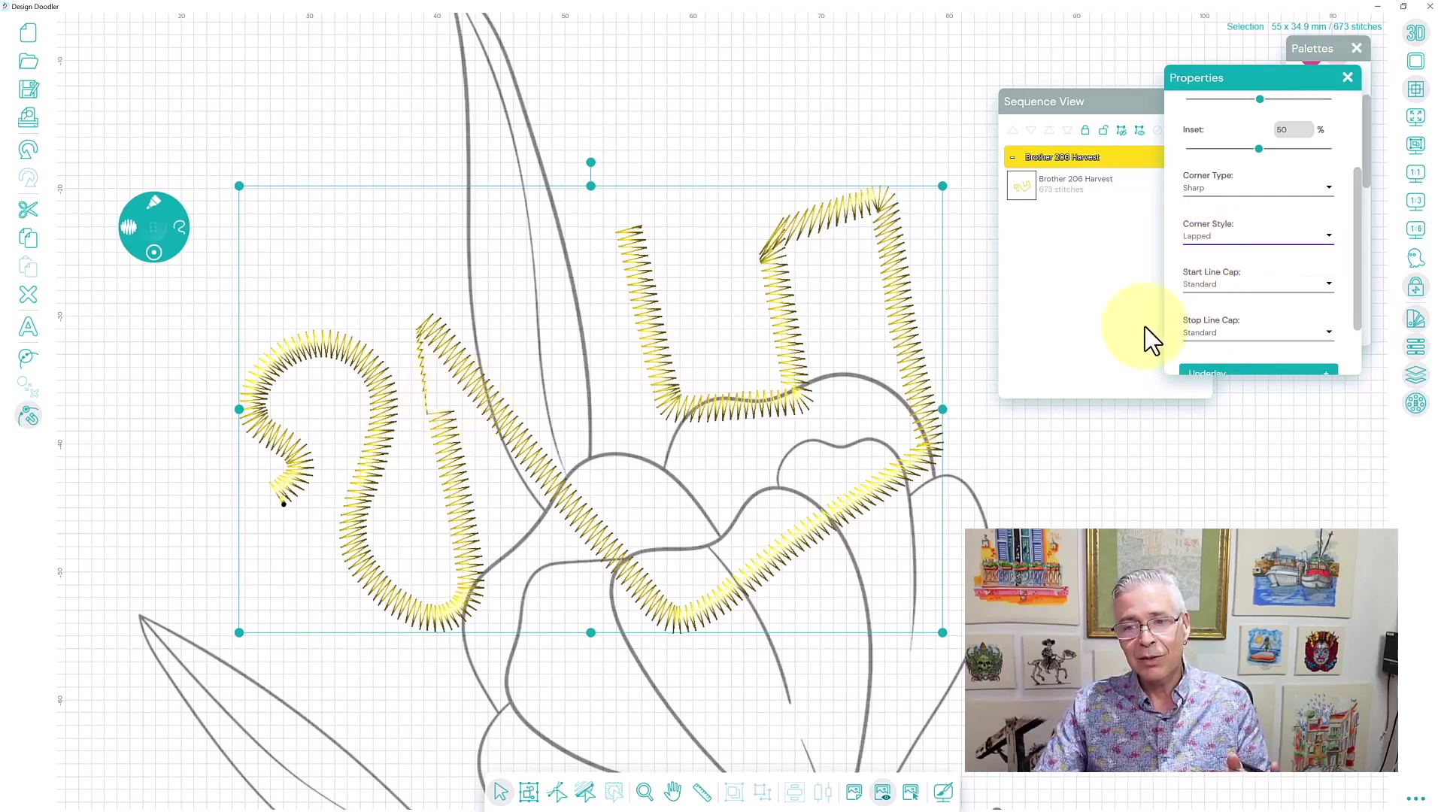
left_click(1220, 236)
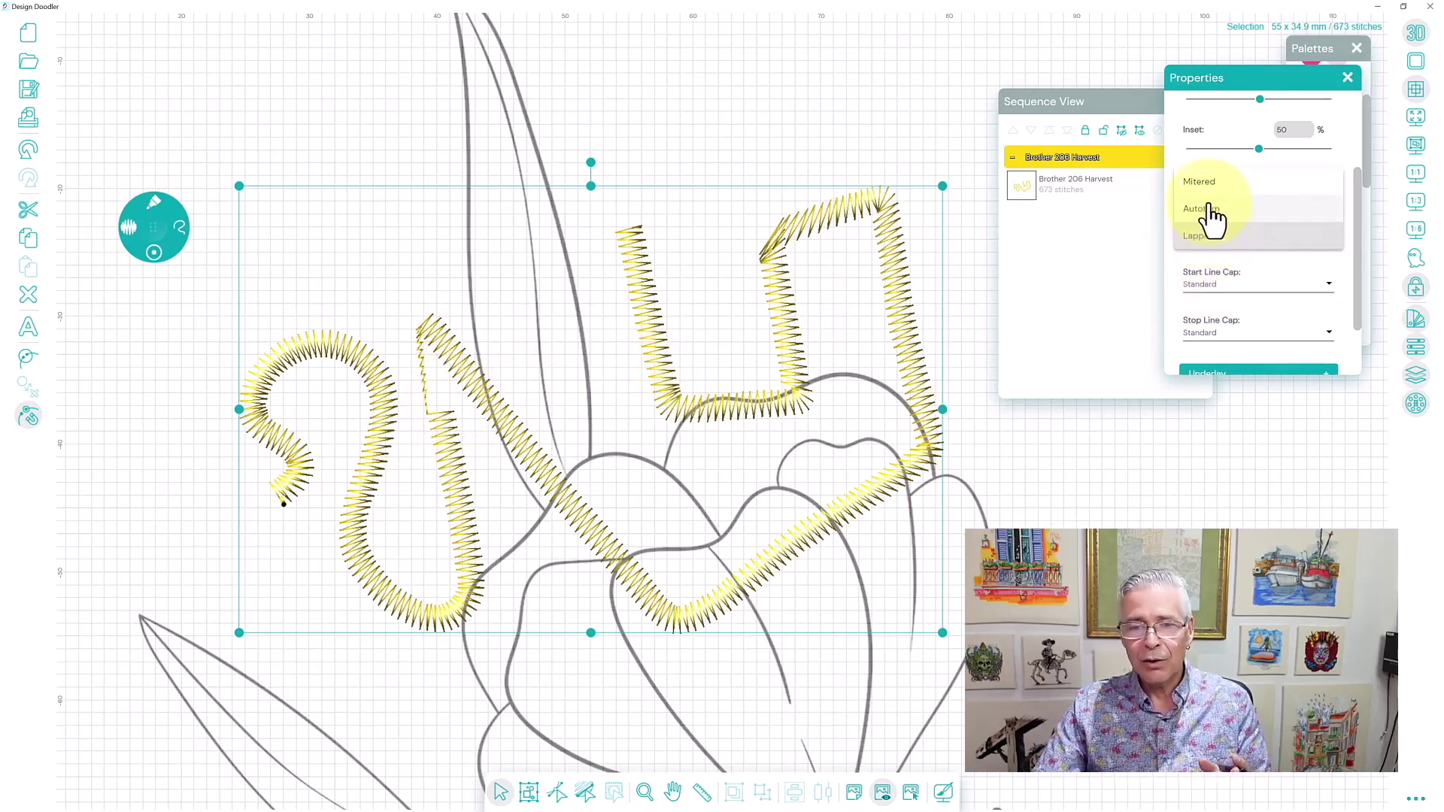
left_click(1206, 209)
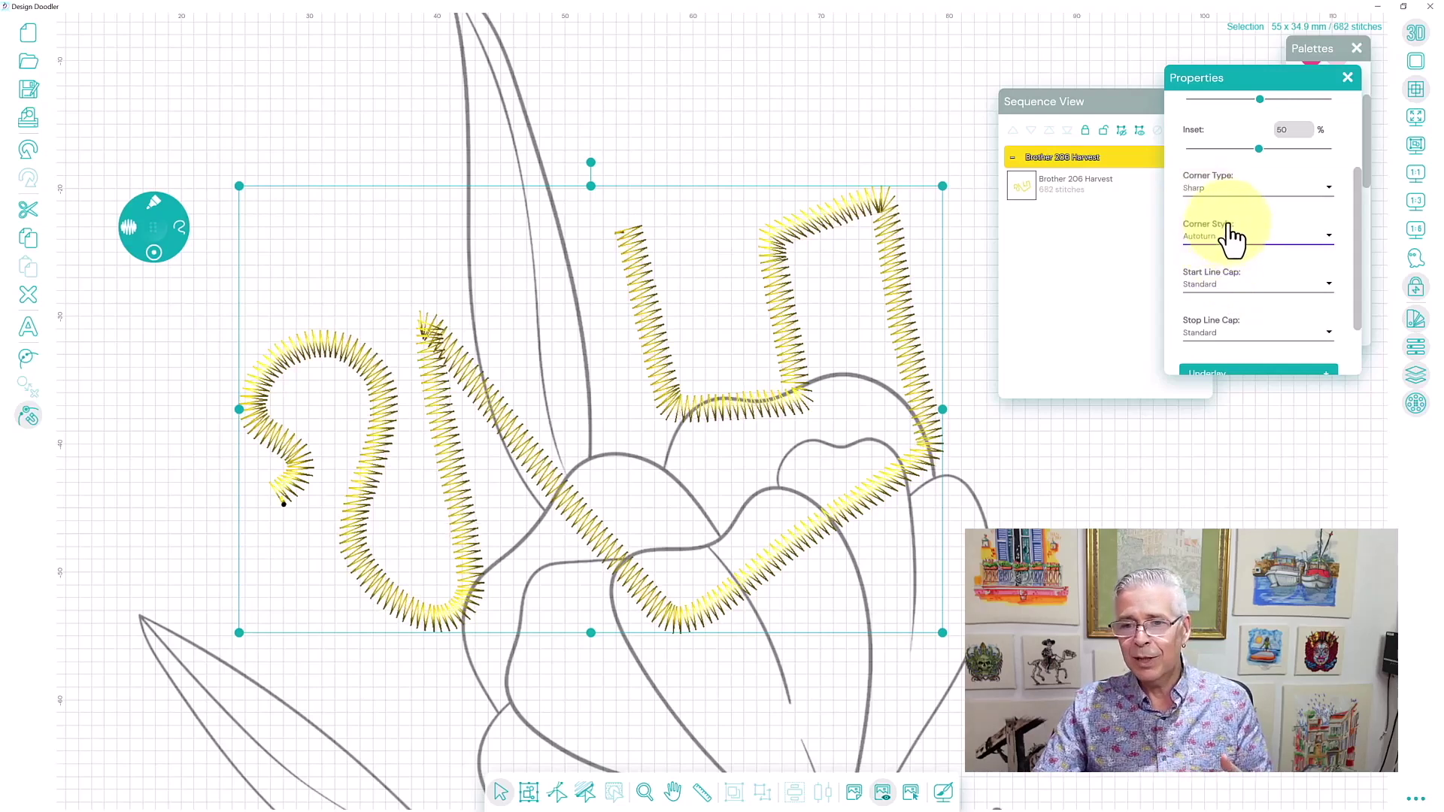
left_click(1226, 233)
left_click(1208, 212)
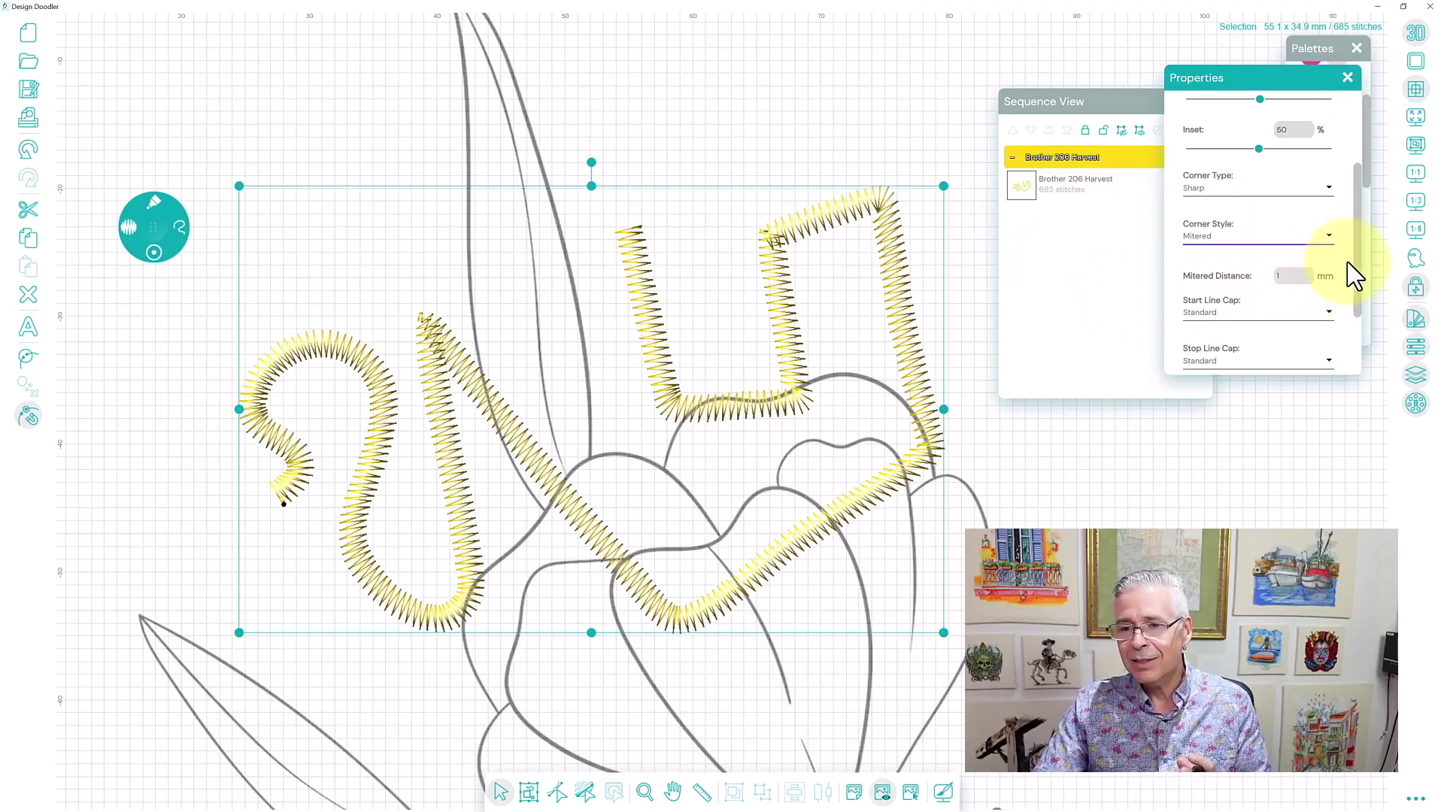
- Enable Zig-Zag and Contour underlay for the yellow stroke, keeping the underlay density at 3 mm
scroll(1360, 297, "down", 2)
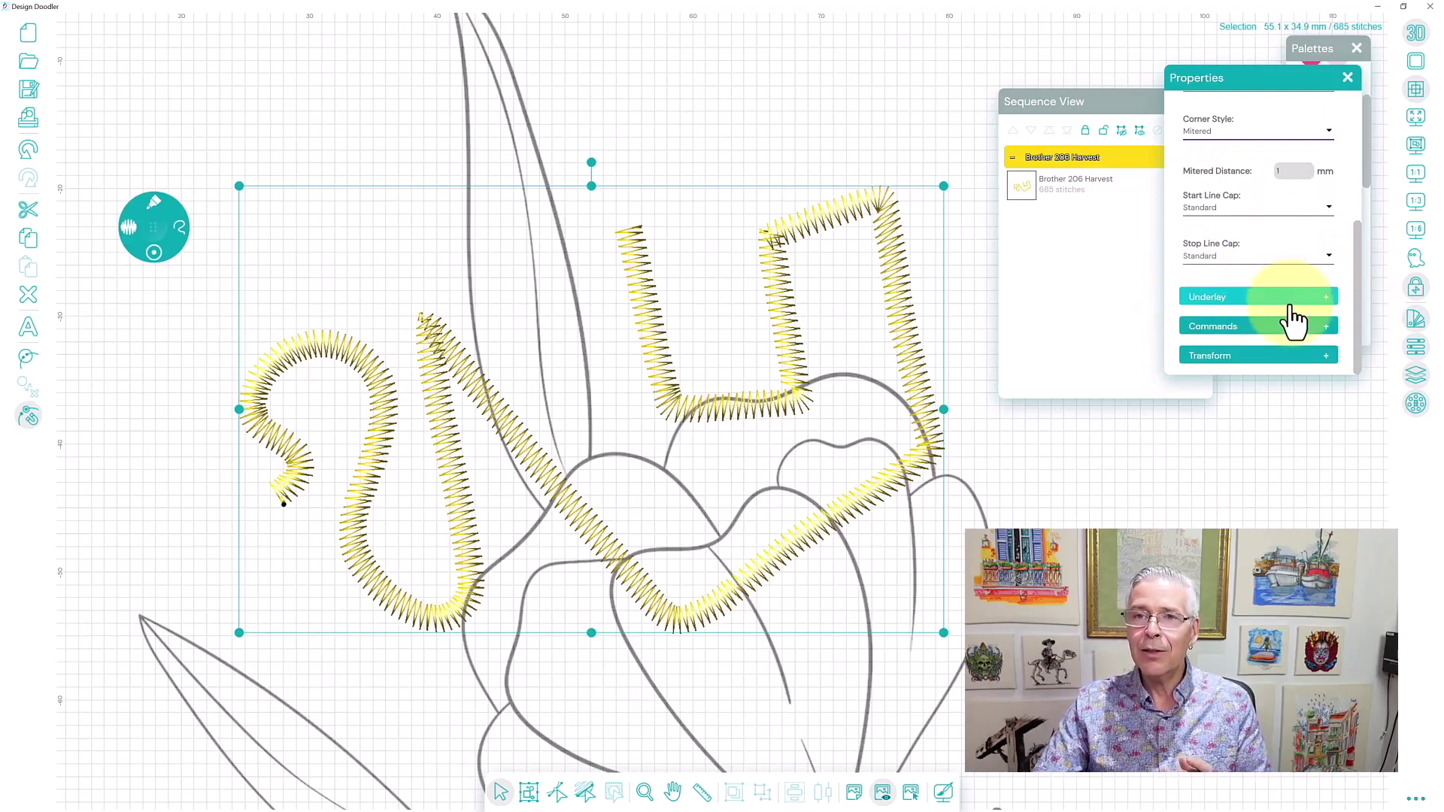
left_click(1327, 297)
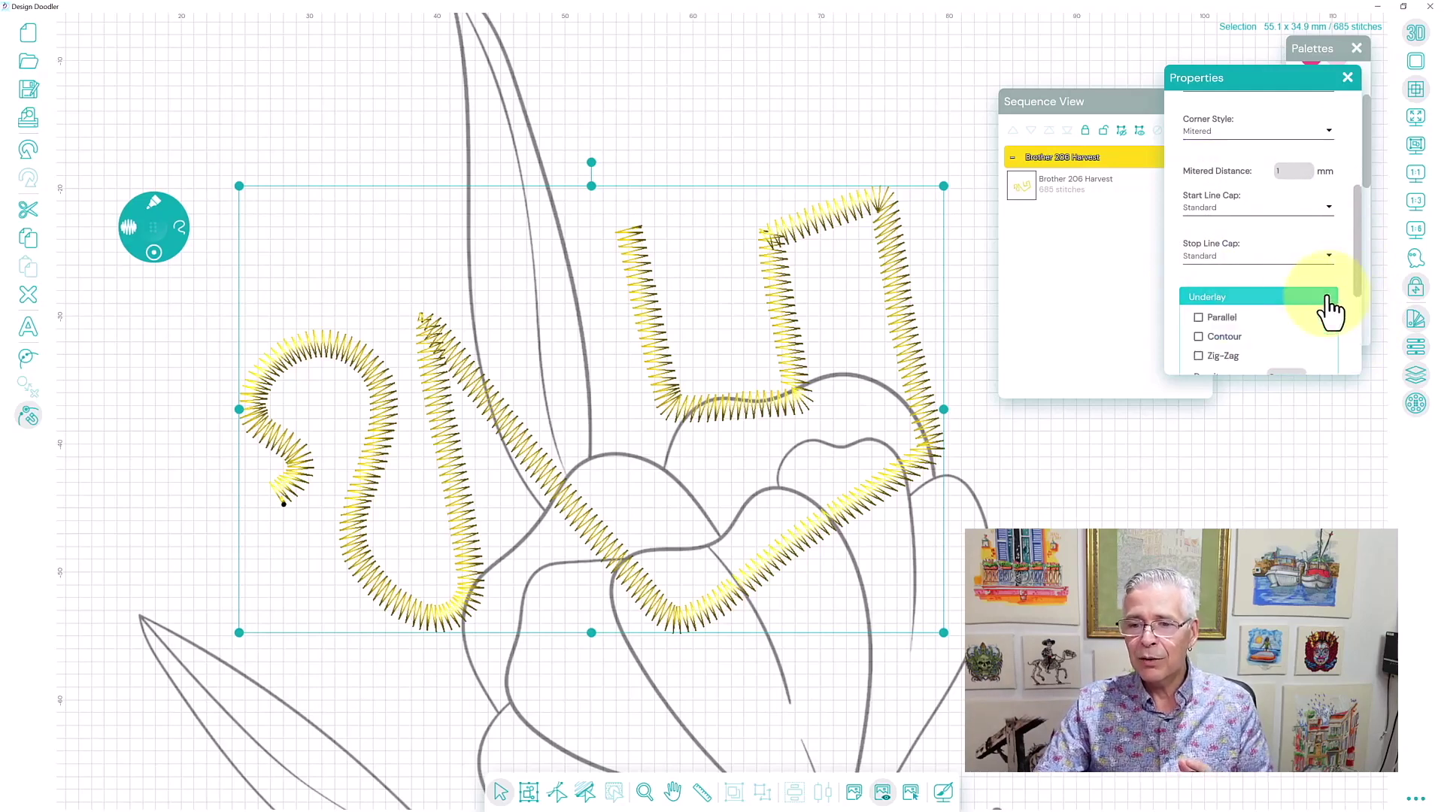
scroll(1358, 293, "down", 3)
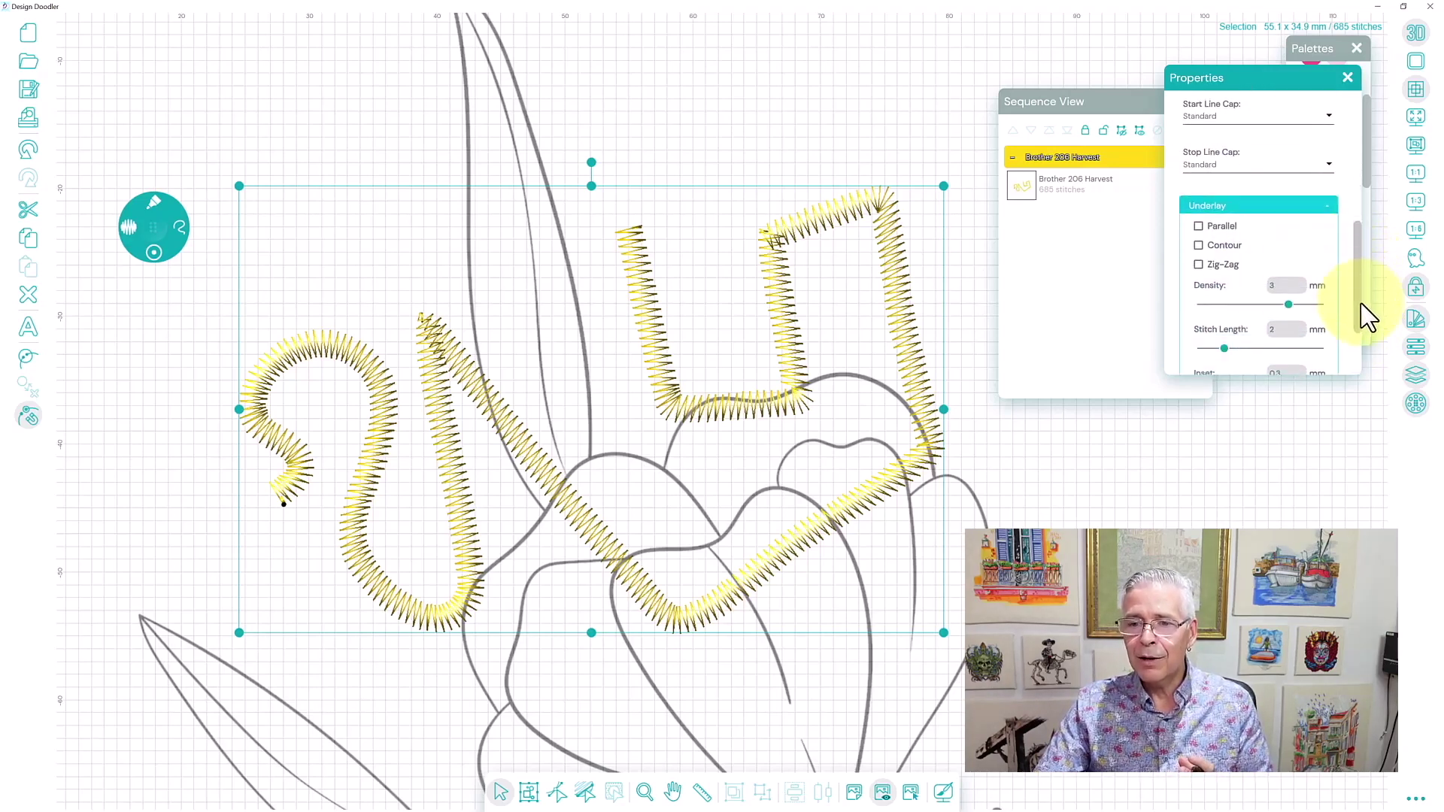
left_click(1198, 265)
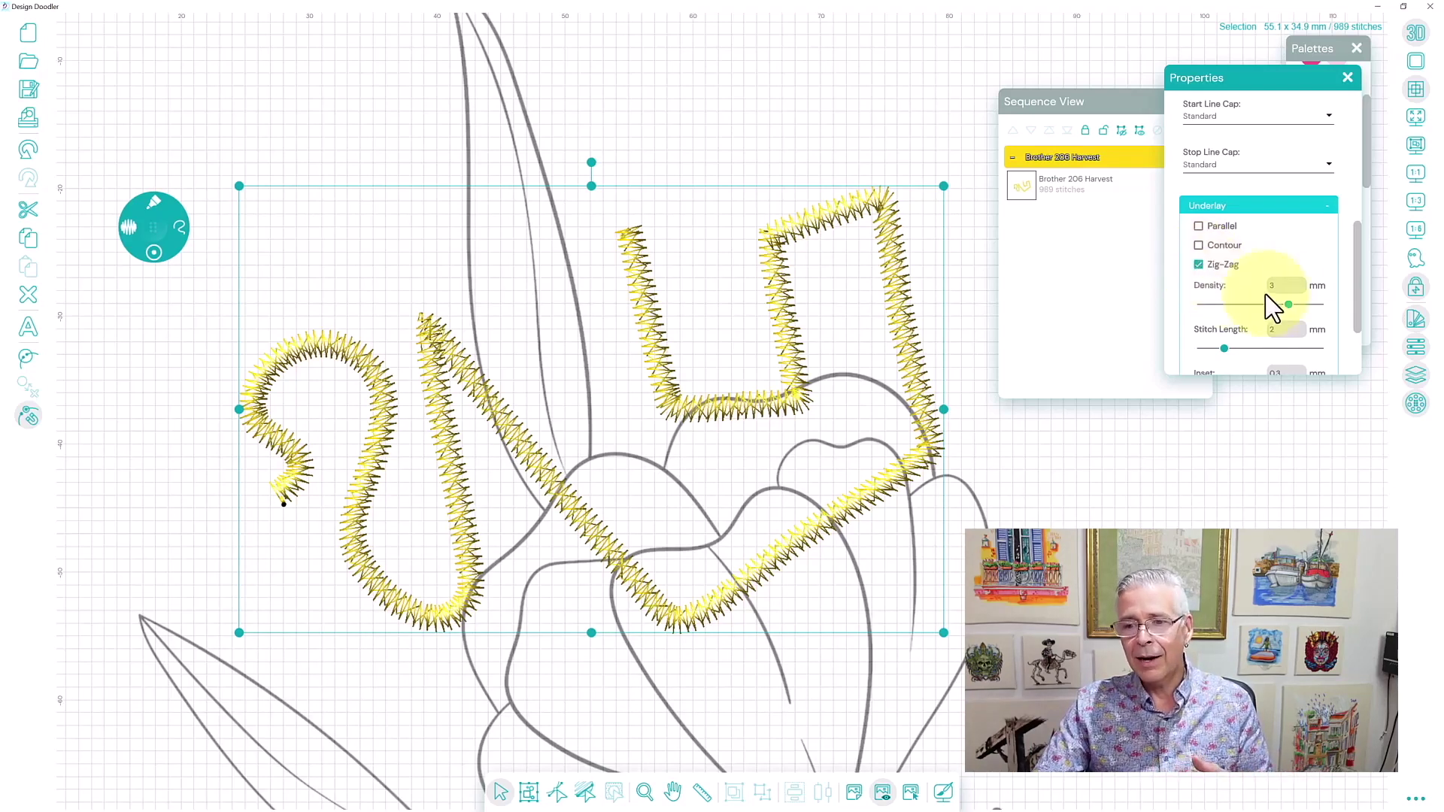
left_click_drag(1357, 271, 1353, 310)
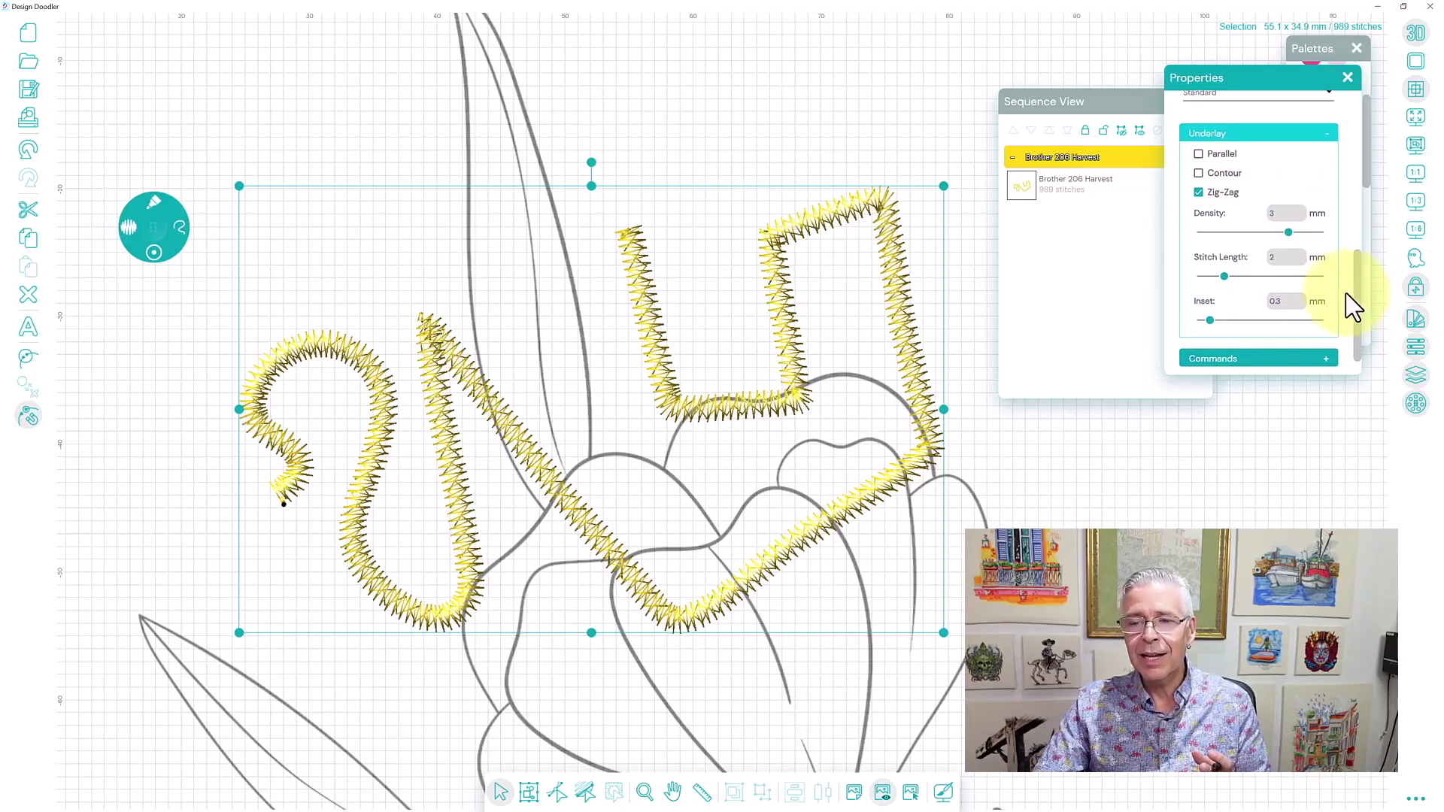
left_click(1199, 174)
left_click(1201, 194)
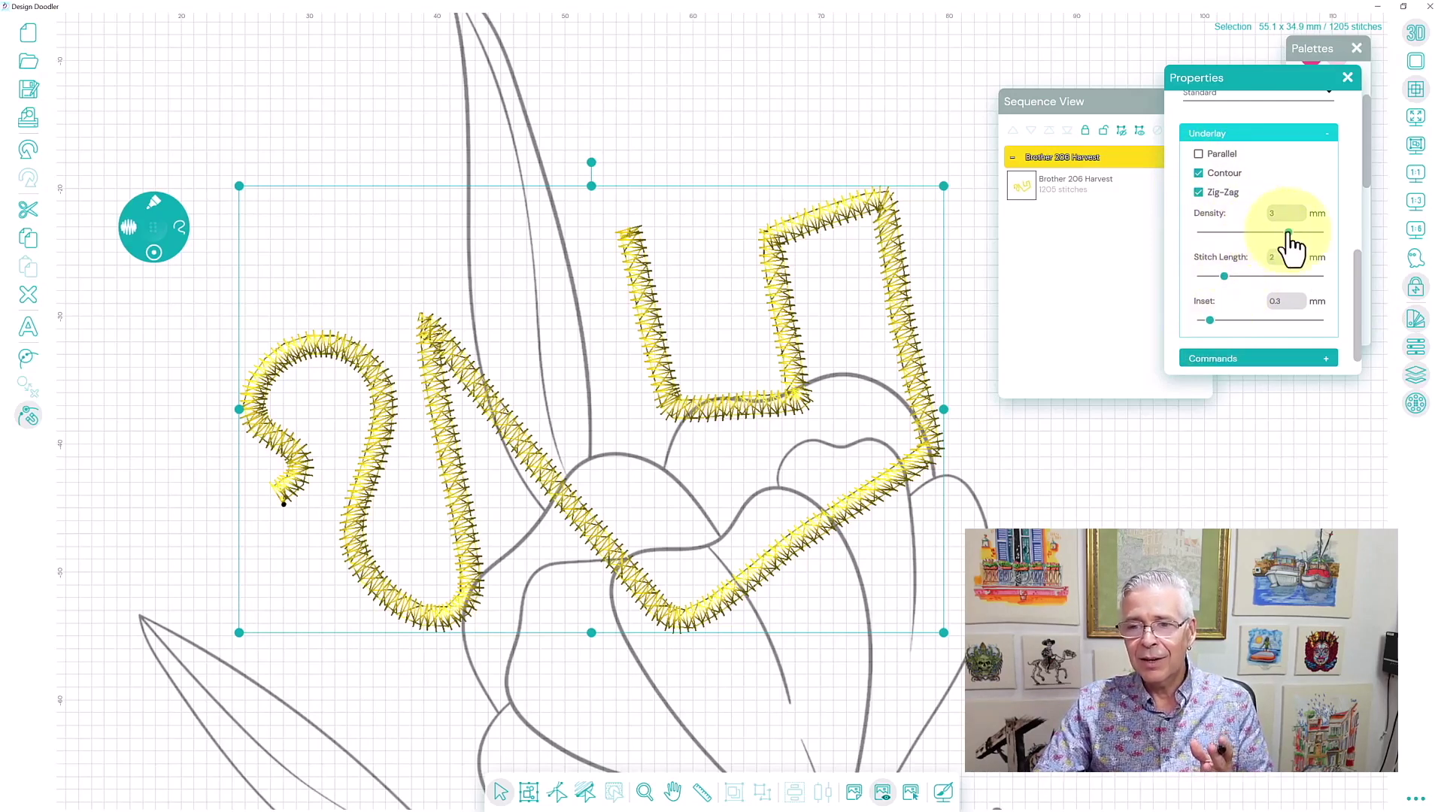
mouse_move(1287, 245)
left_mouse_down()
mouse_move(1271, 251)
mouse_move(1287, 249)
left_mouse_up()
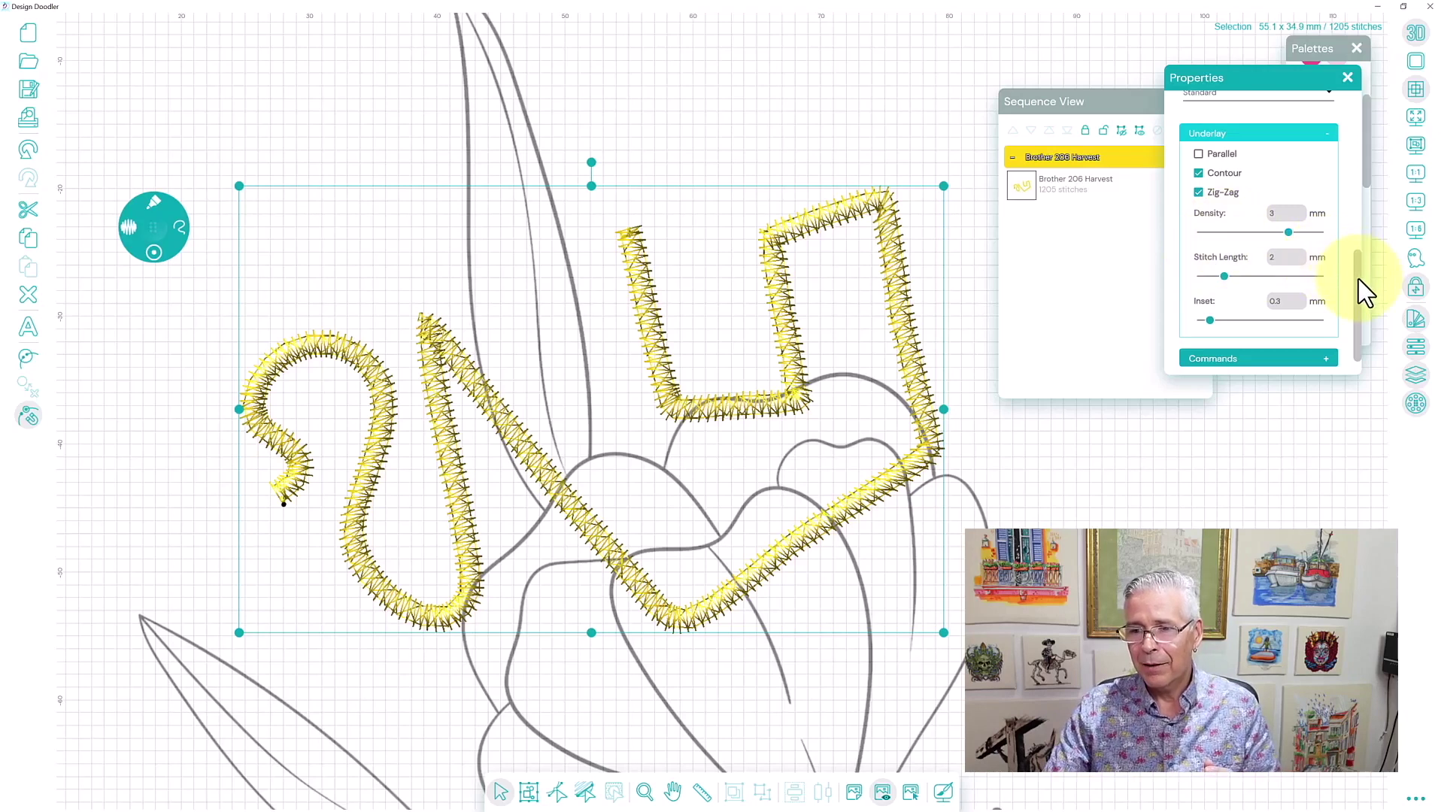
- Examine the yellow stroke's start and end commands and its tie-on and tie-off settings
scroll(1358, 278, "down", 1)
left_click(1326, 330)
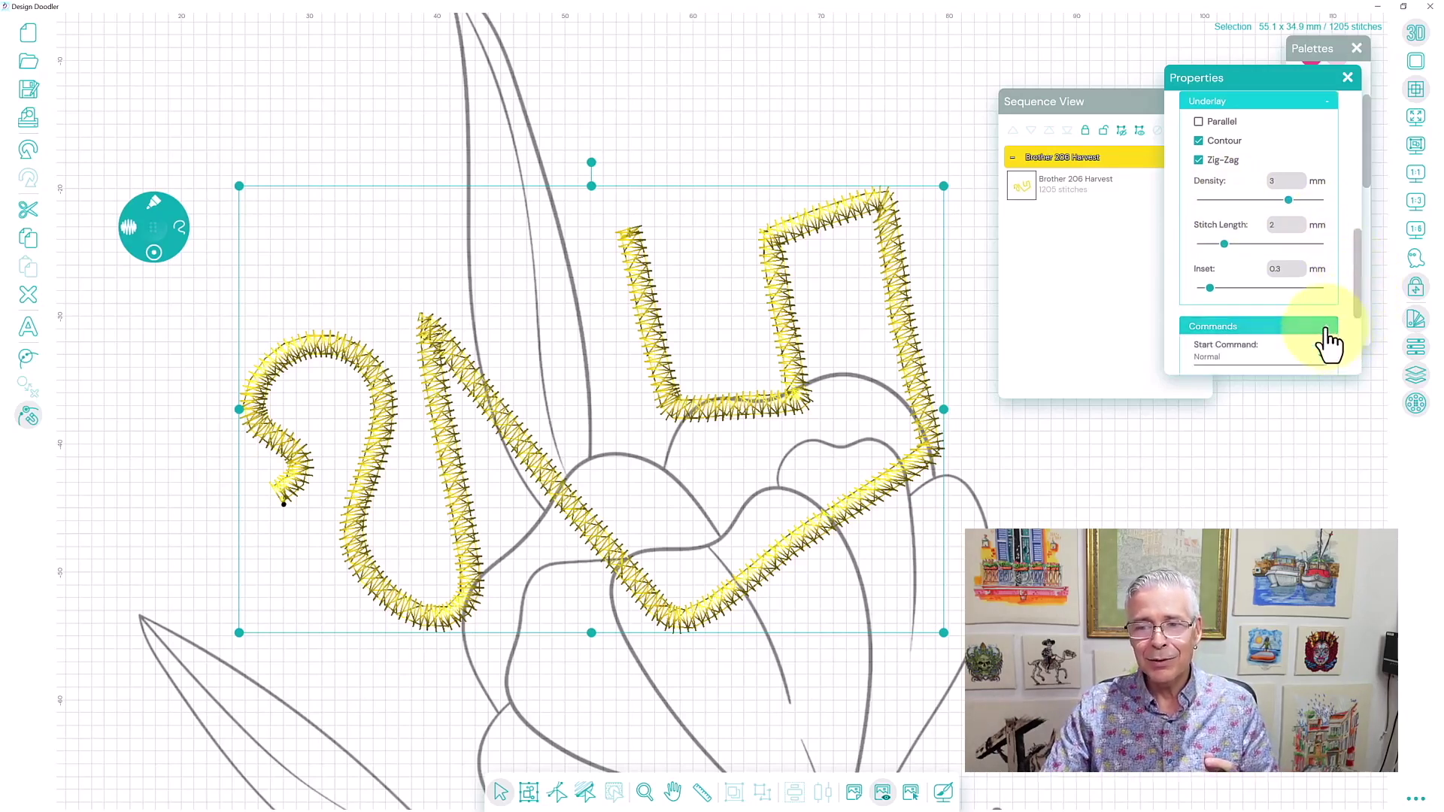
left_click_drag(1354, 283, 1360, 327)
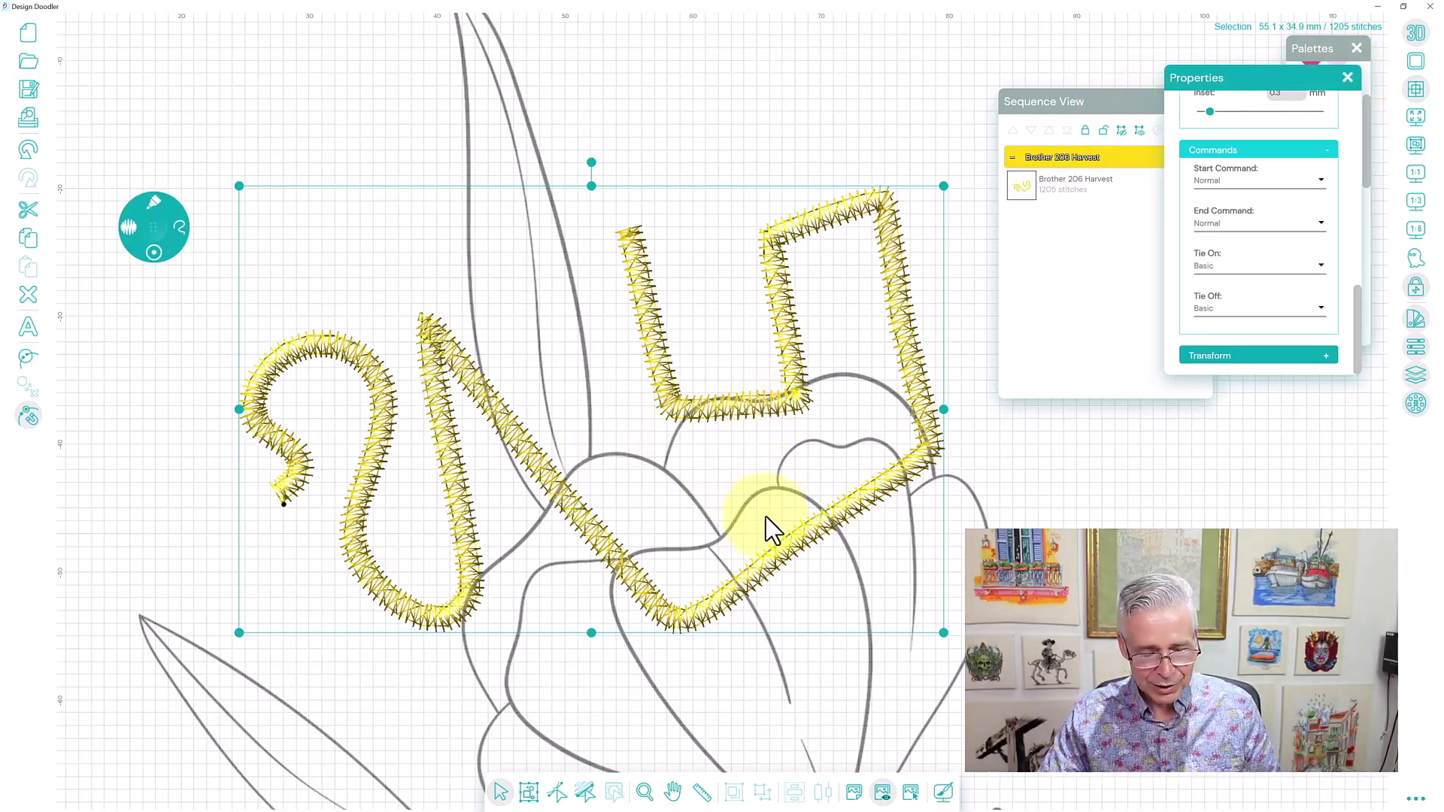
- Delete the yellow stroke and draw six short crossing strokes in palette colour 9, Carmine, around the tall leaf and flower top
left_click(30, 297)
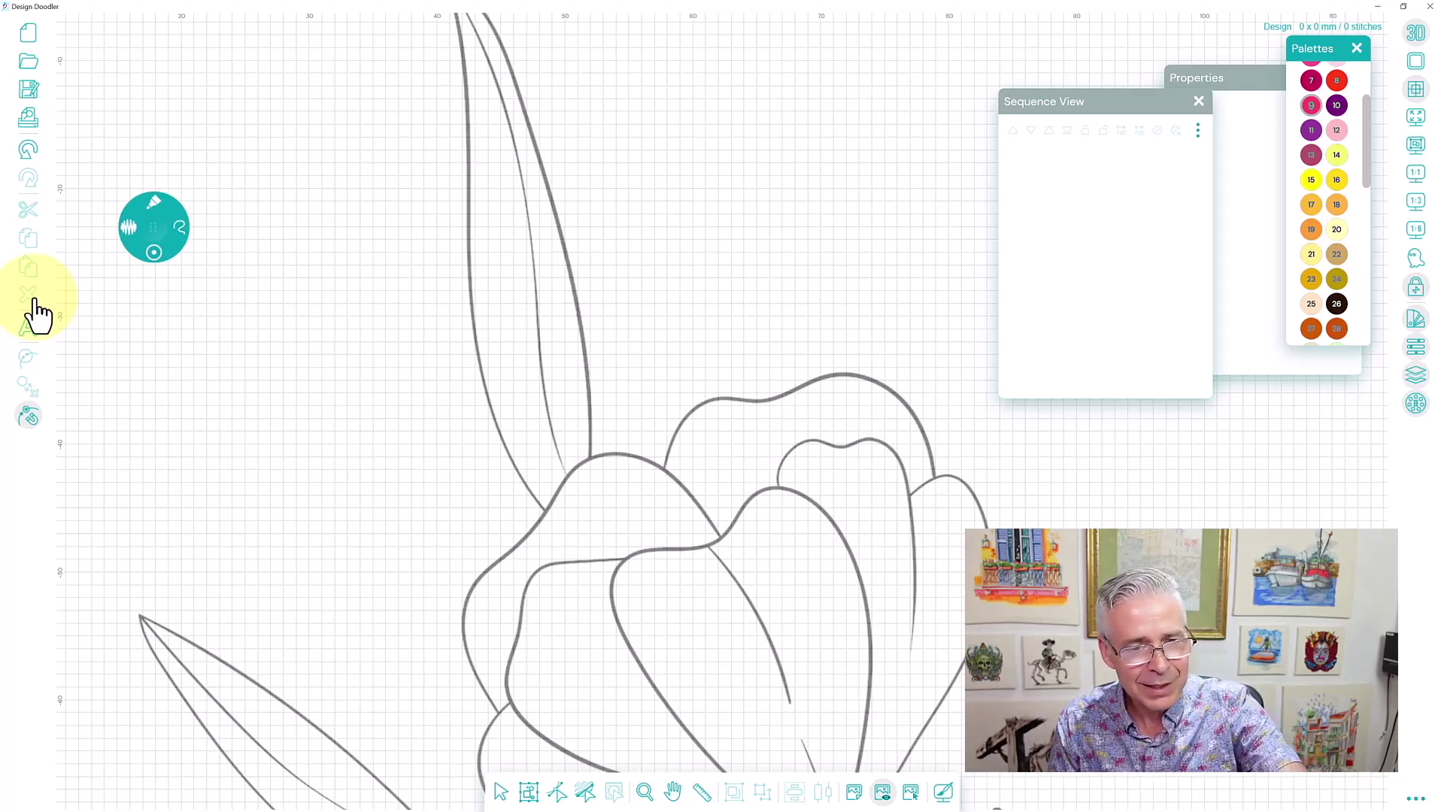
left_click_drag(560, 154, 703, 297)
left_click_drag(743, 170, 624, 429)
left_click_drag(673, 385, 442, 263)
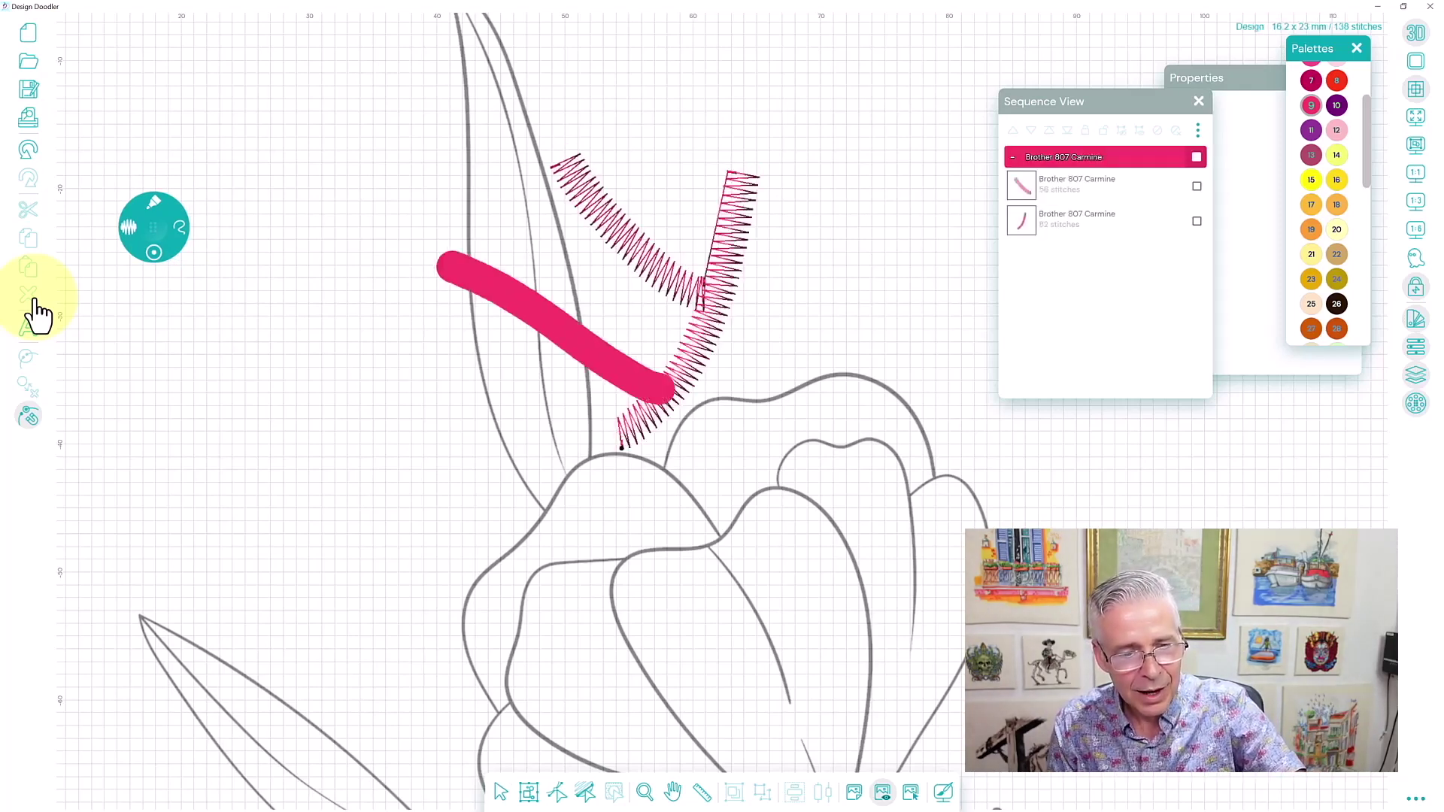
left_click_drag(809, 308, 946, 485)
left_click_drag(677, 376, 891, 429)
left_click_drag(648, 240, 651, 83)
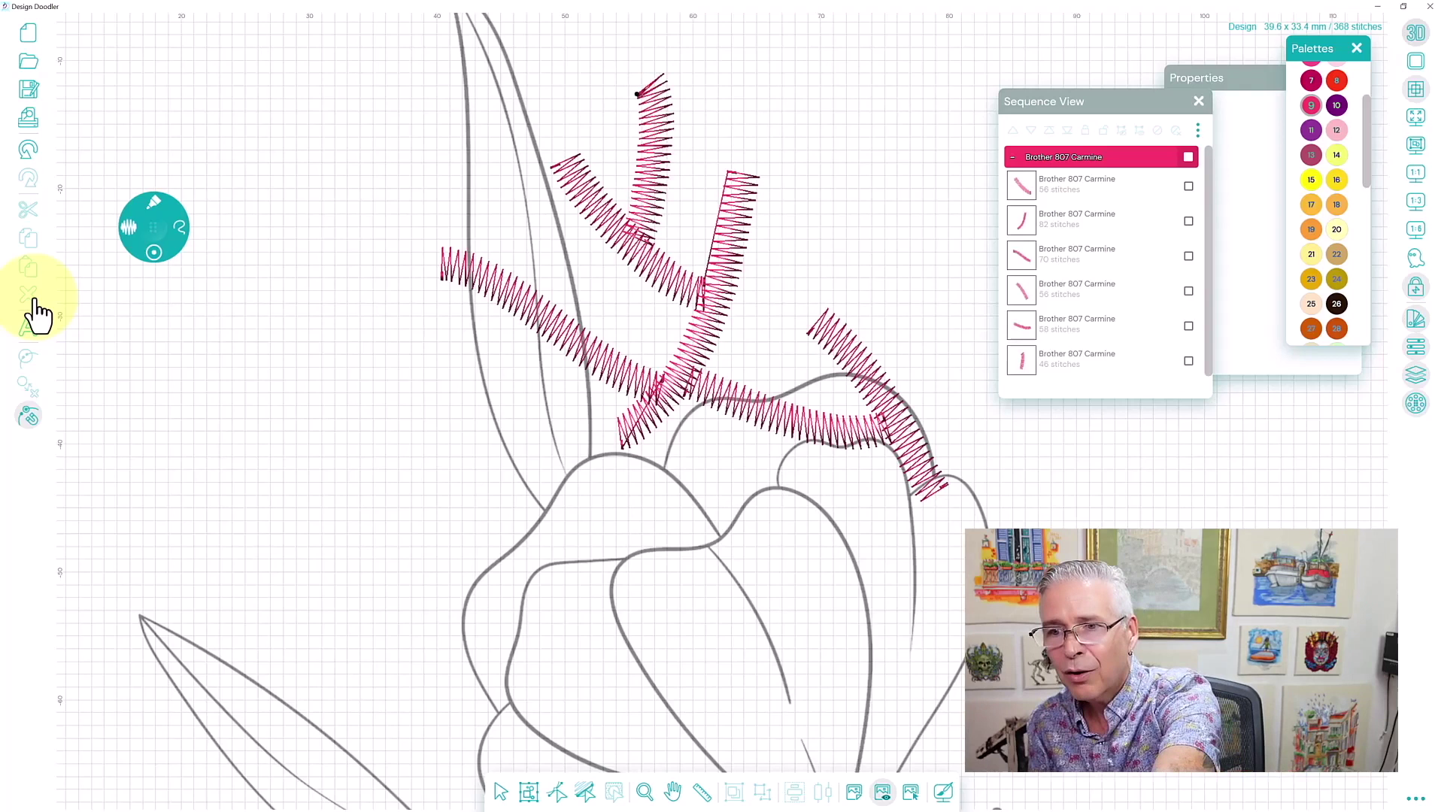
- Turn off the 3D view and add three more Carmine strokes branching from the existing ones, across the leaf and above the flower
left_click(36, 315)
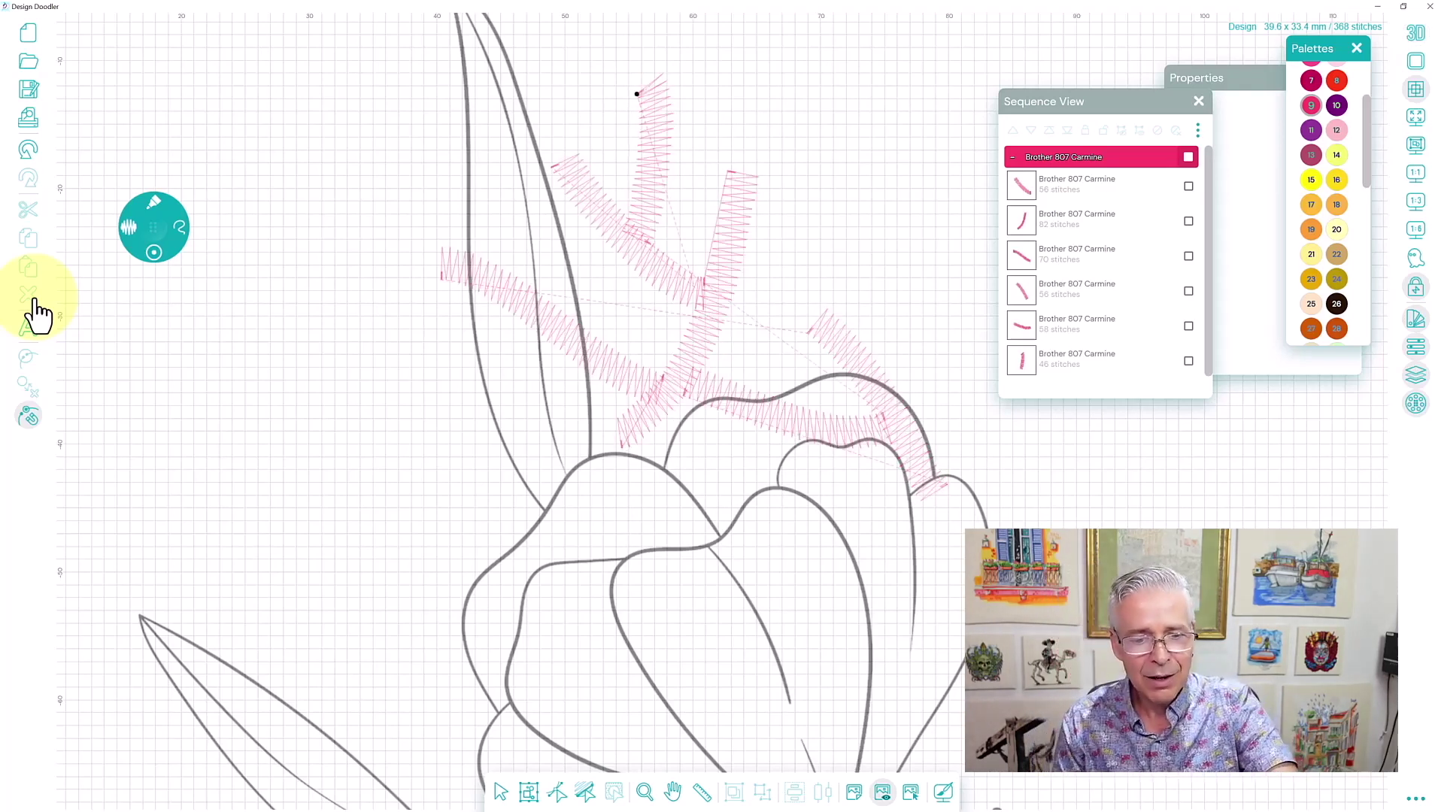
left_click_drag(545, 324, 380, 395)
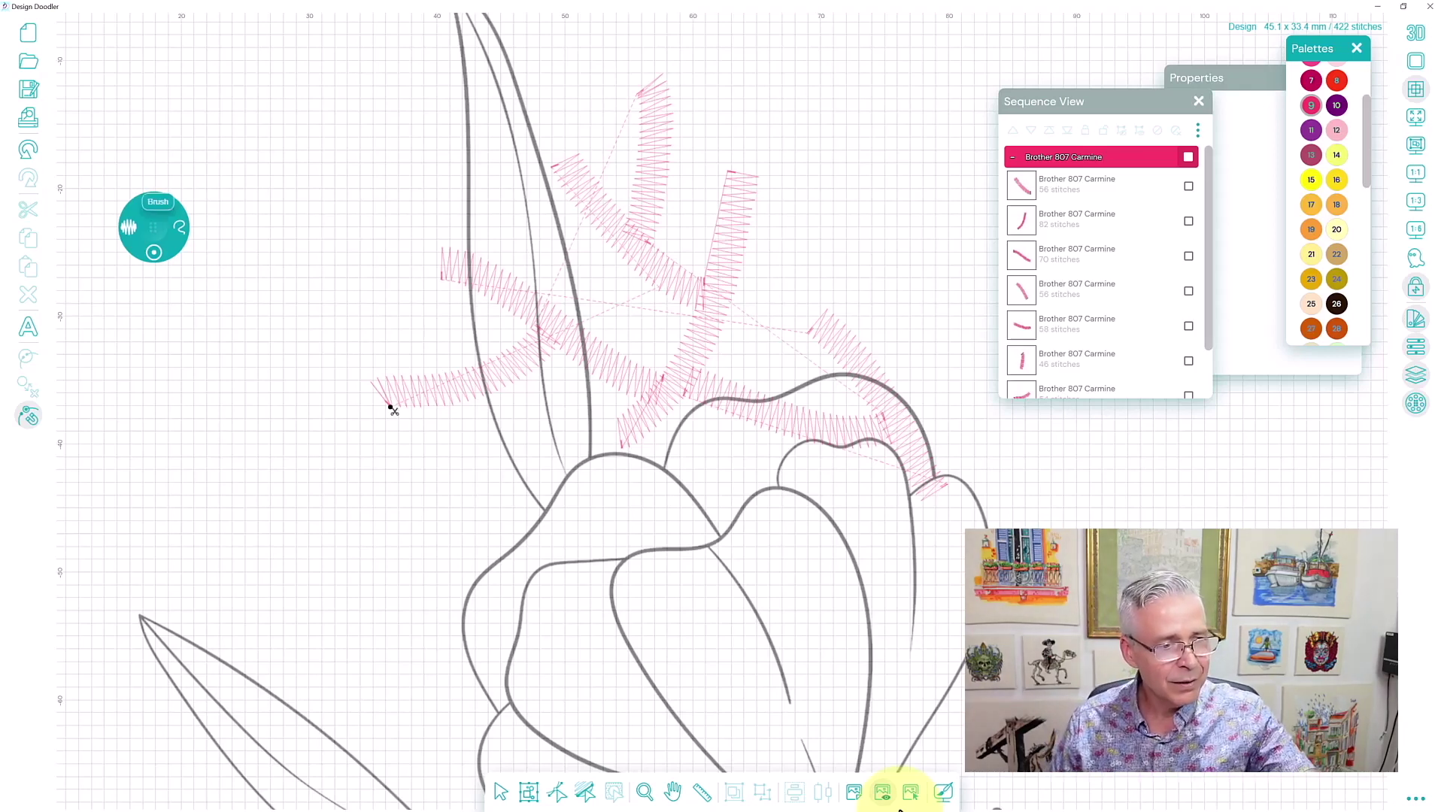
left_click_drag(744, 239, 887, 145)
left_click_drag(834, 184, 790, 88)
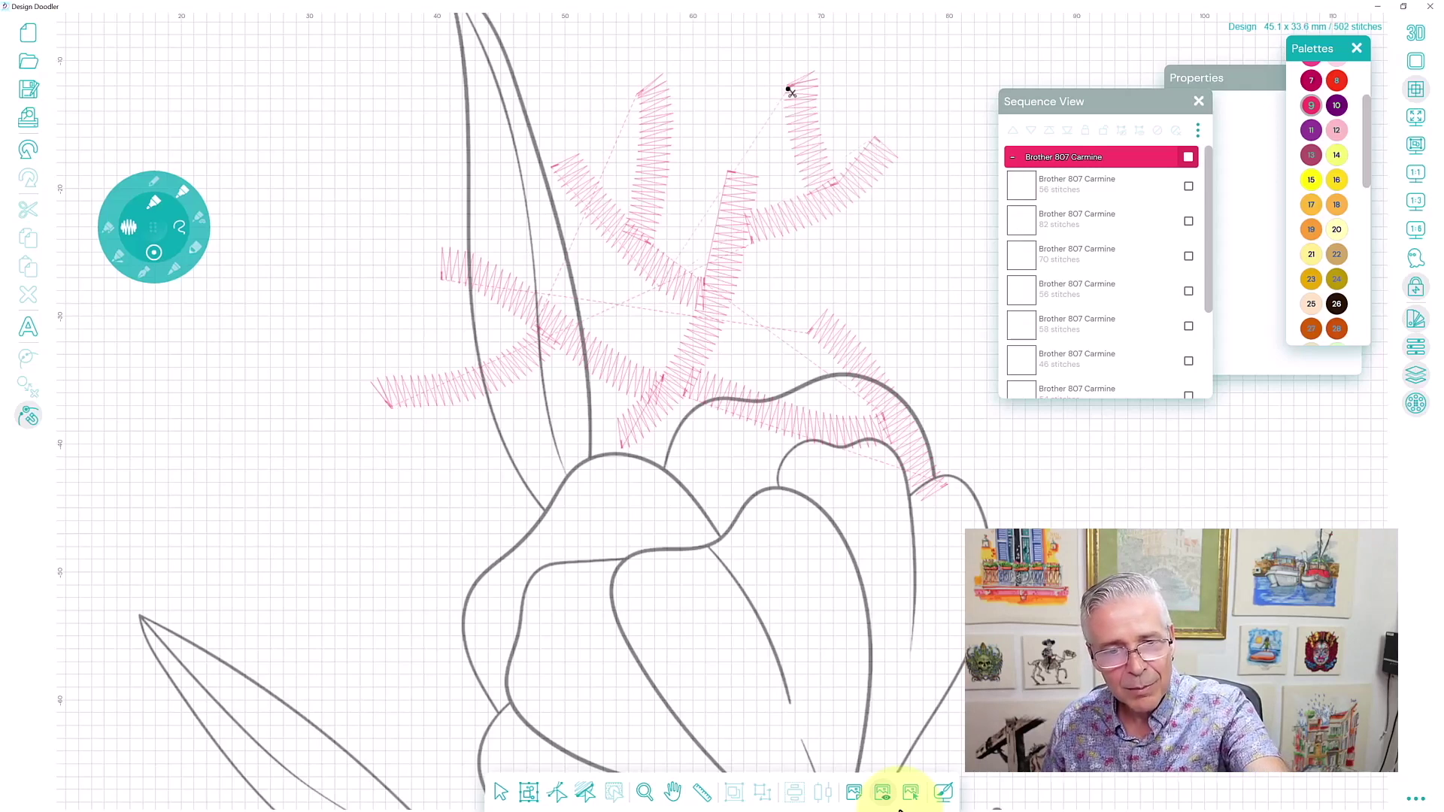
- Add two Carmine strokes, one down across the flower petals and one beside the leaf, and branch all Carmine strokes into a single object
left_click_drag(766, 415, 833, 591)
mouse_move(462, 389)
left_mouse_down()
mouse_move(382, 320)
mouse_move(318, 308)
left_mouse_up()
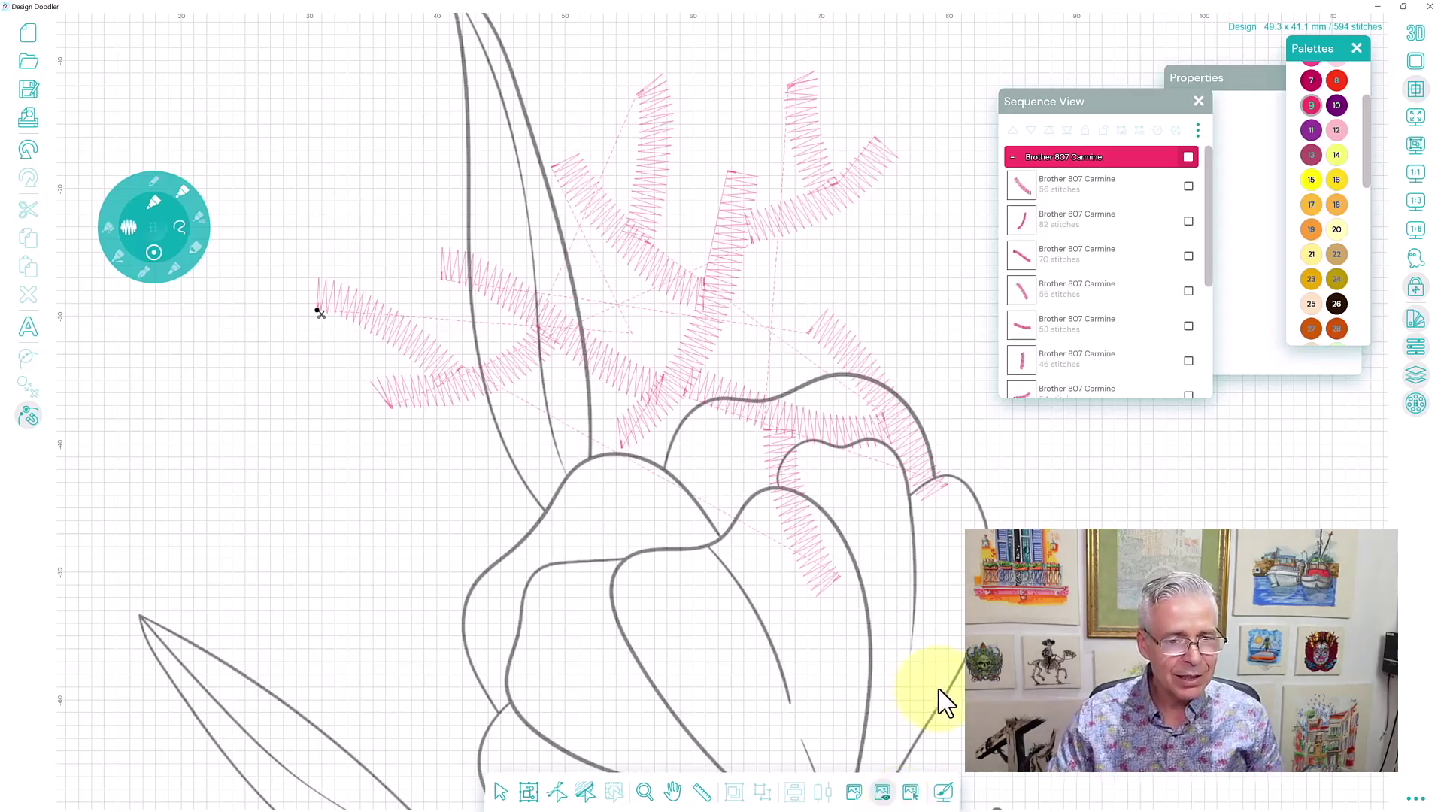
left_click(1188, 158)
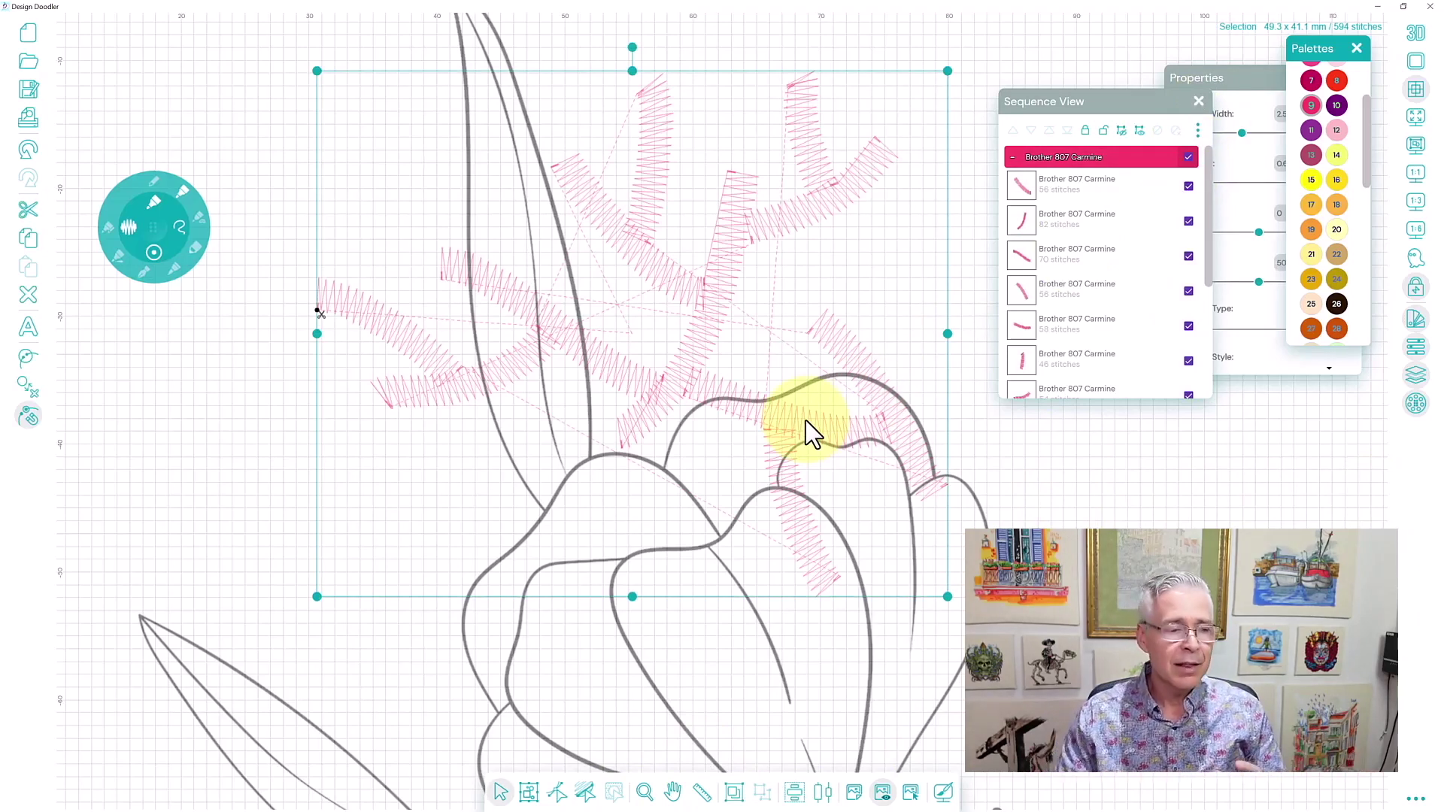
left_click(26, 386)
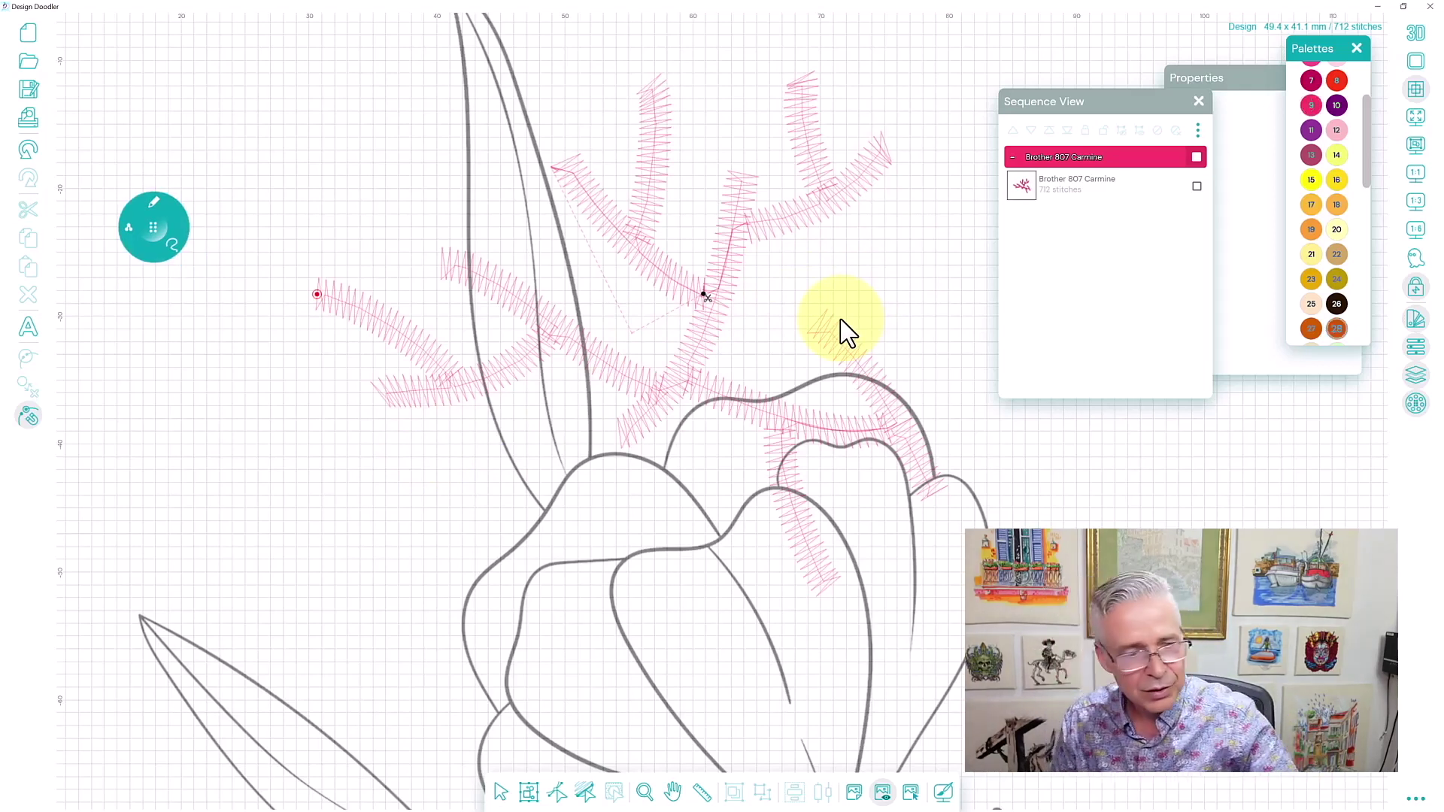
- Draw a network of thin run-stitch twigs beside the leaf in palette colour 28, Clay Brown, and branch them into one object
mouse_move(246, 393)
left_mouse_down()
mouse_move(384, 517)
mouse_move(296, 343)
mouse_move(220, 528)
mouse_move(357, 574)
mouse_move(342, 345)
mouse_move(210, 434)
mouse_move(164, 425)
mouse_move(483, 464)
mouse_move(492, 564)
mouse_move(447, 519)
left_mouse_up()
mouse_move(447, 519)
left_mouse_down()
mouse_move(401, 636)
mouse_move(346, 391)
mouse_move(143, 462)
mouse_move(167, 504)
left_mouse_up()
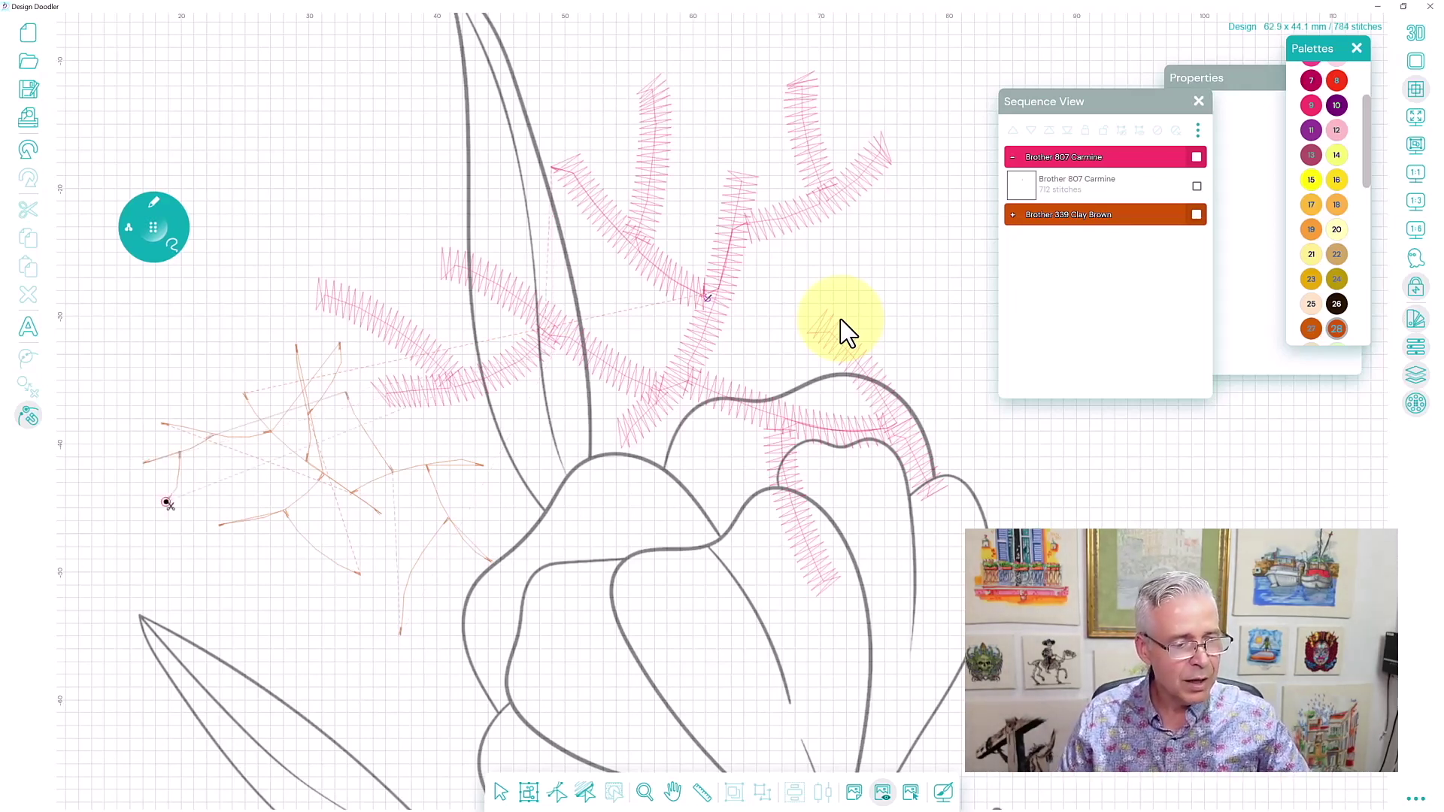
left_click(1194, 218)
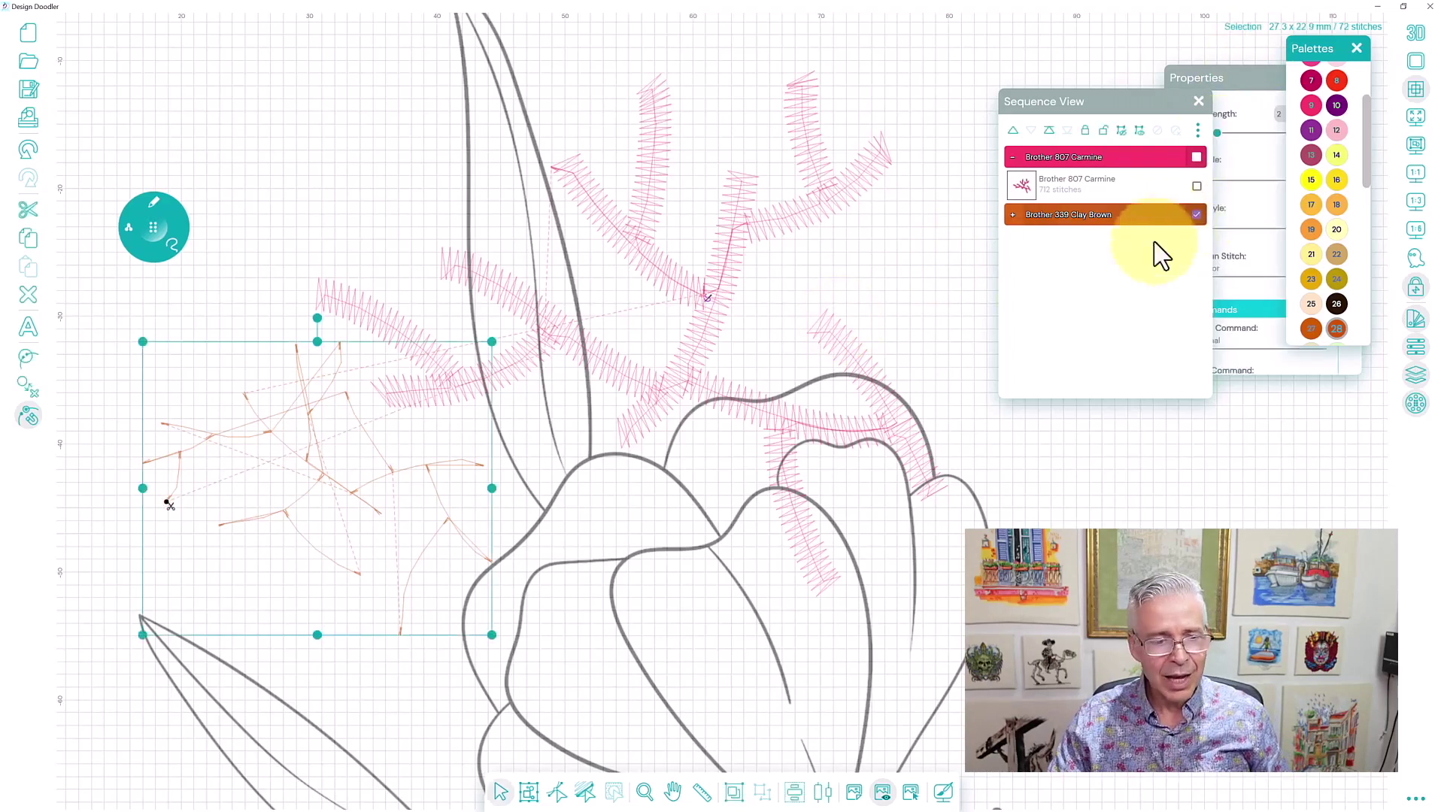
left_click(27, 389)
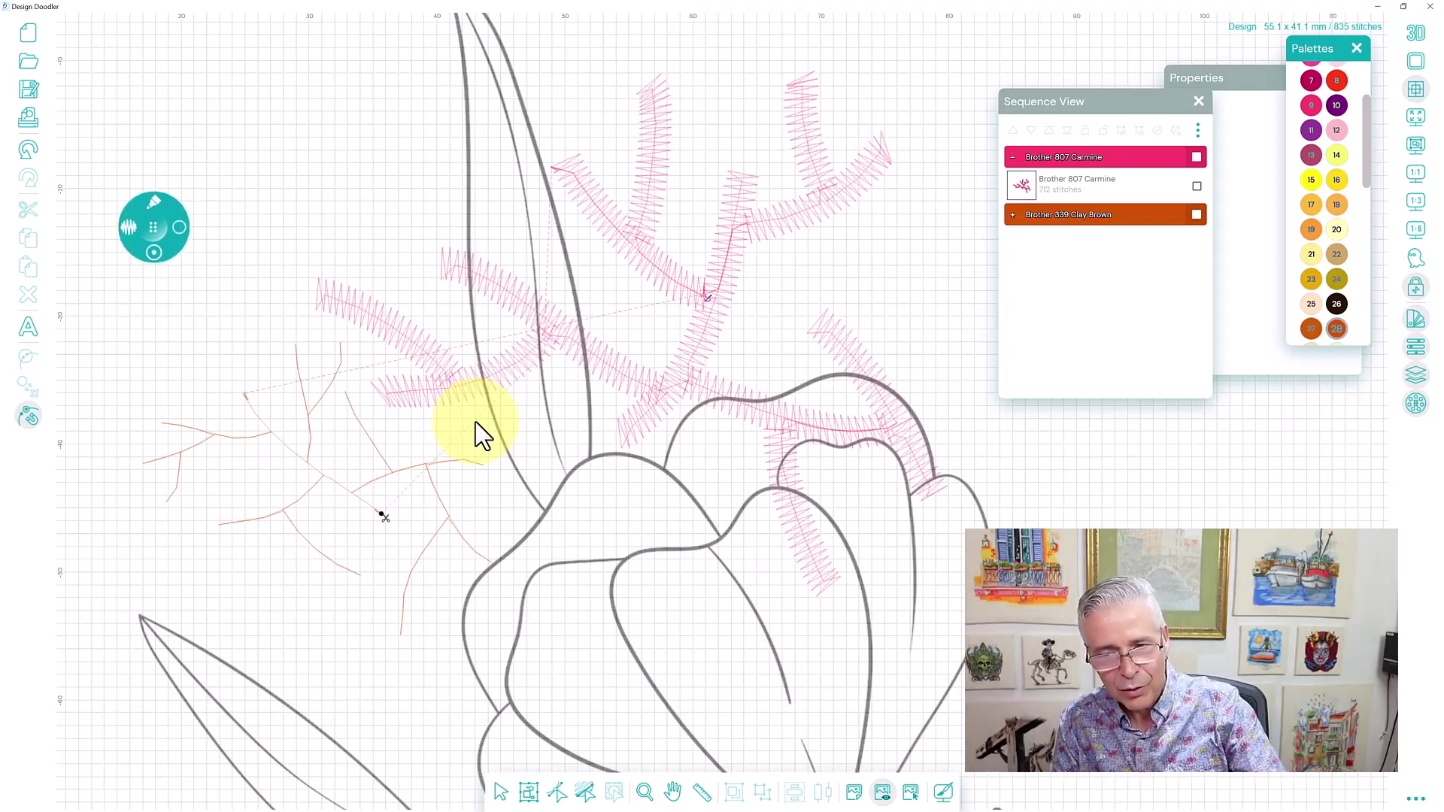
- Draw Clay Brown zigzag circles over the flower and on the empty canvas, with the 3D view on and the grid hidden
mouse_move(856, 449)
left_mouse_down()
mouse_move(861, 651)
mouse_move(841, 470)
left_mouse_up()
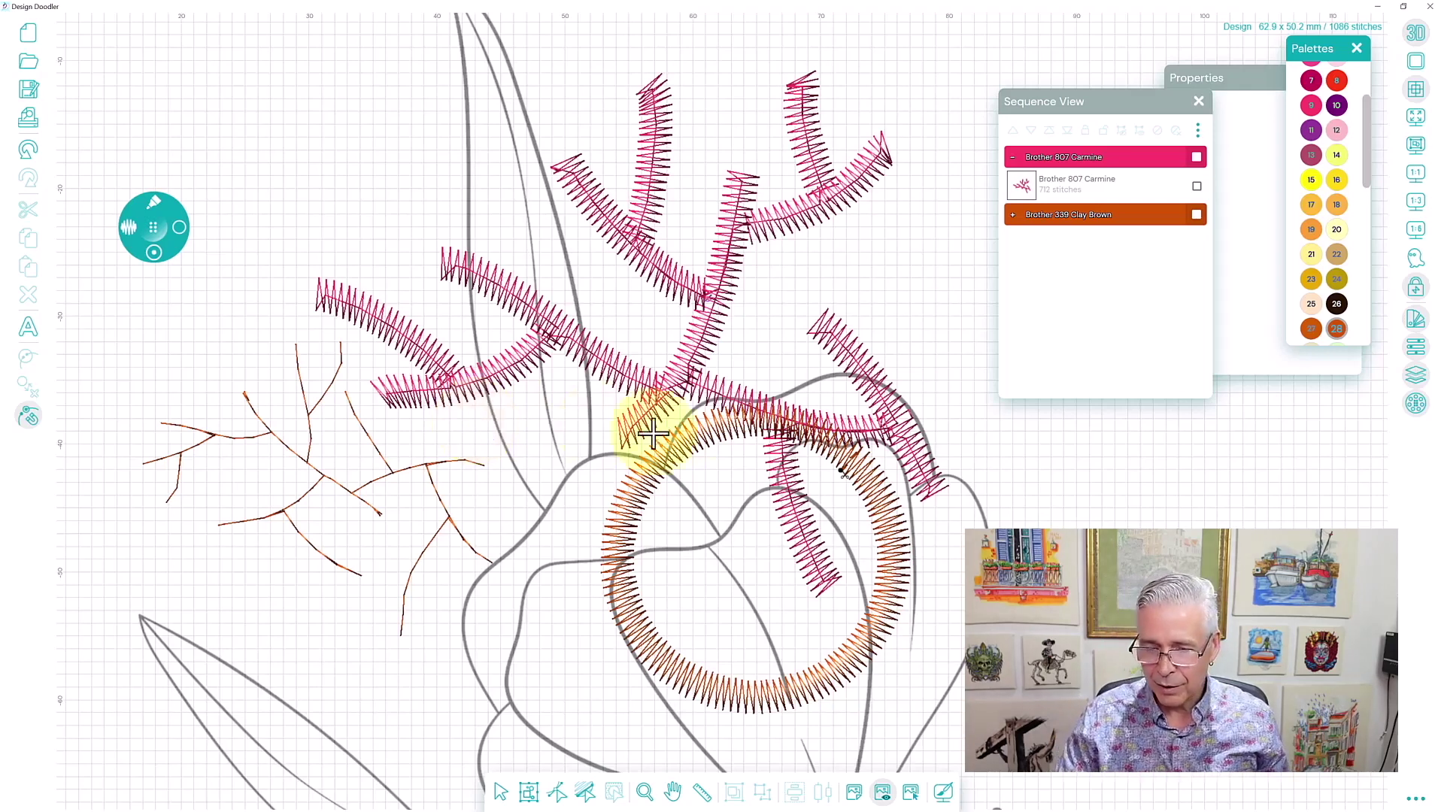
left_click(1413, 90)
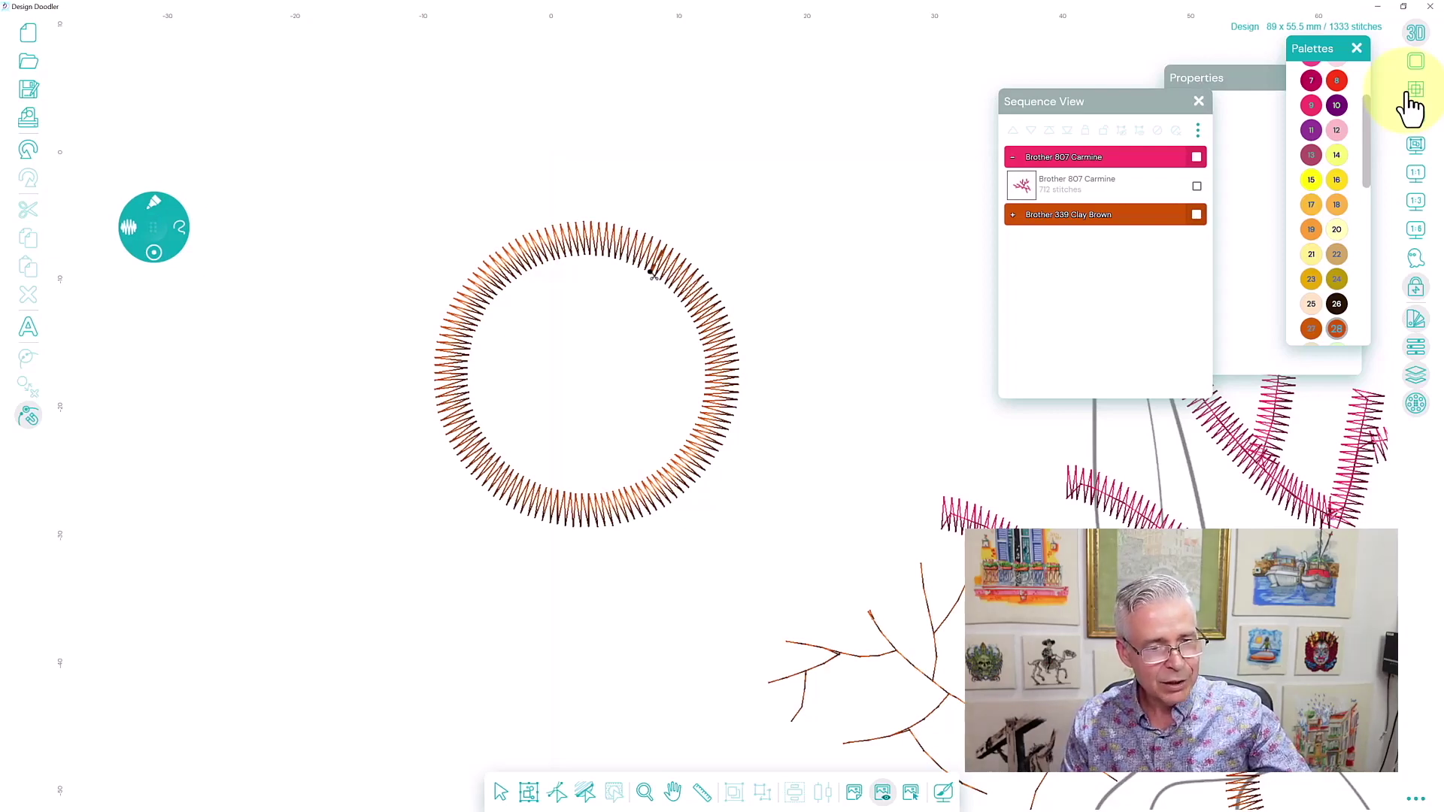
- Draw a curved freeform zigzag outline of about 24 × 27 mm beside the circle and close the gap between its ends
mouse_move(305, 396)
left_mouse_down()
mouse_move(289, 380)
mouse_move(229, 459)
mouse_move(274, 646)
mouse_move(462, 598)
mouse_move(331, 402)
left_mouse_up()
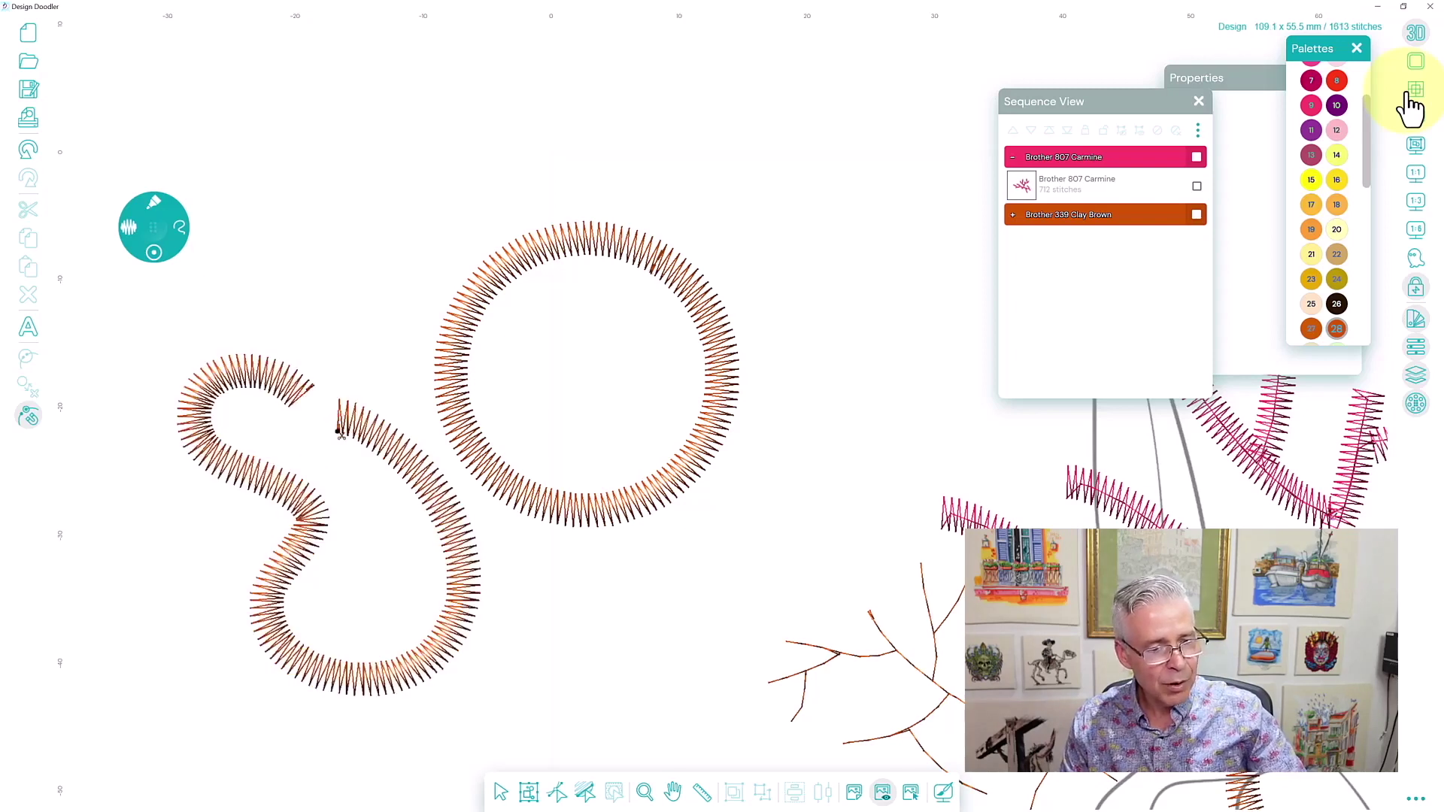
key("Escape")
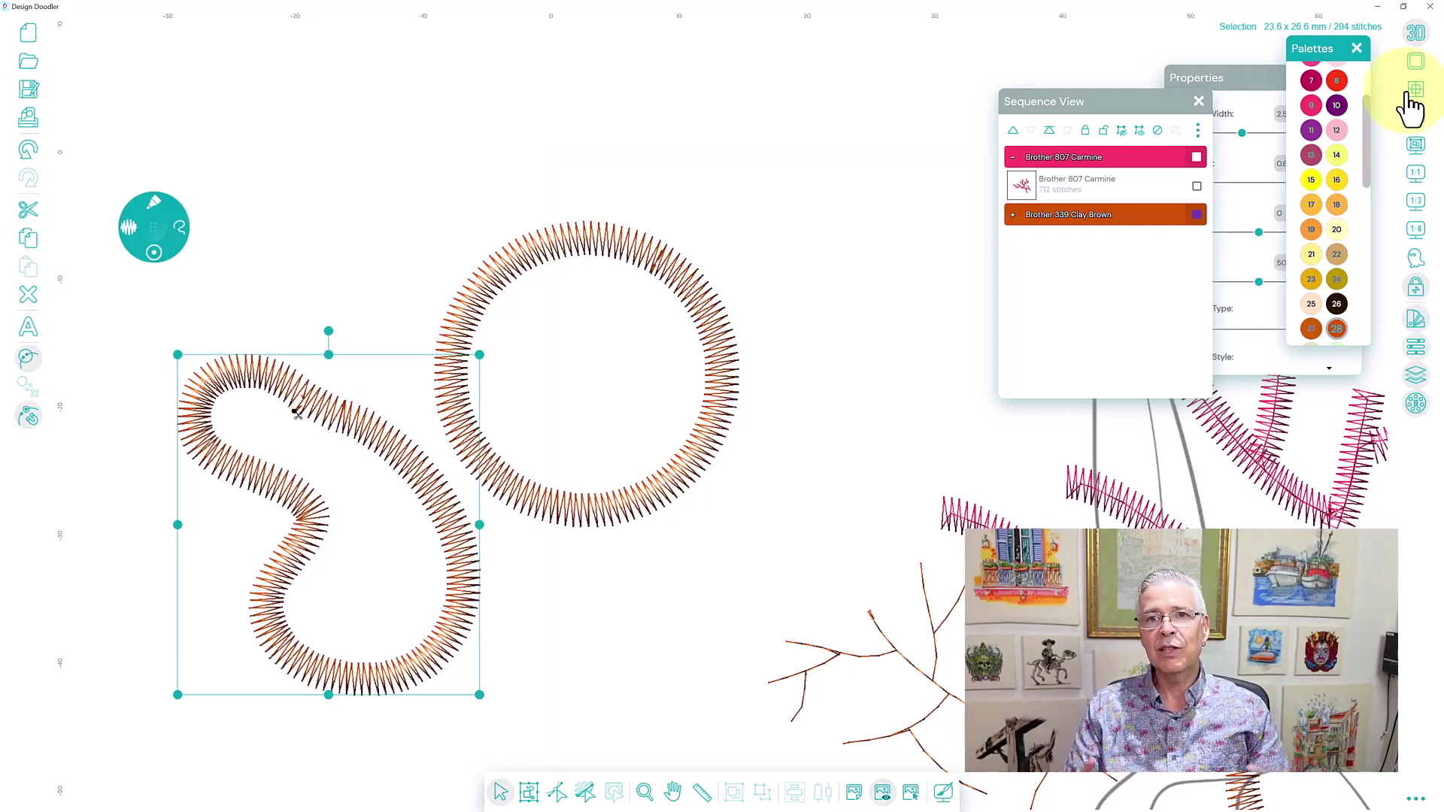
key("Escape")
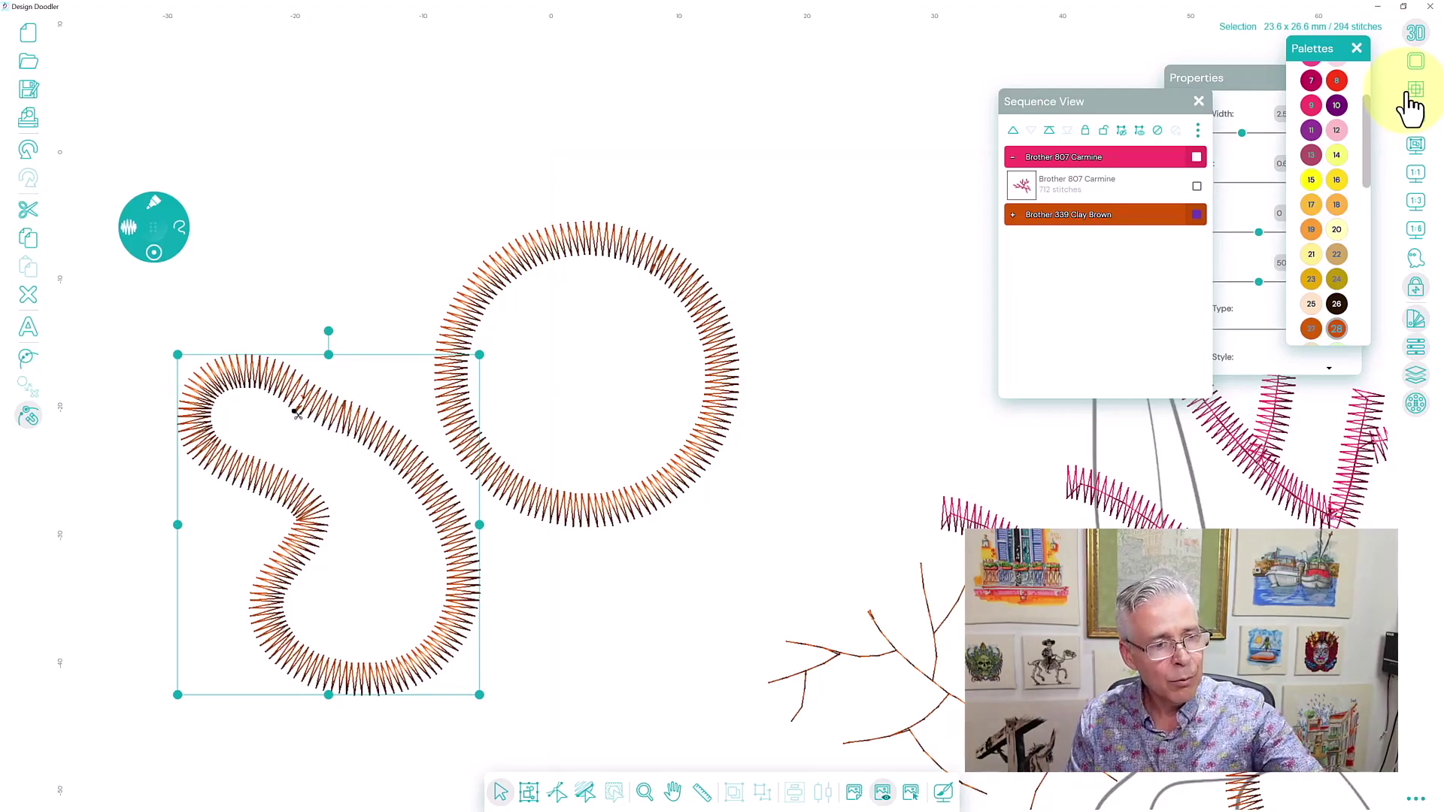
- Draw a closed freeform run-stitch outline of about 16 × 32 mm on the circle's other side and recolour it with palette colour 15, Yellow
mouse_move(825, 151)
left_mouse_down()
mouse_move(861, 267)
mouse_move(774, 447)
mouse_move(934, 339)
mouse_move(911, 153)
mouse_move(846, 148)
left_mouse_up()
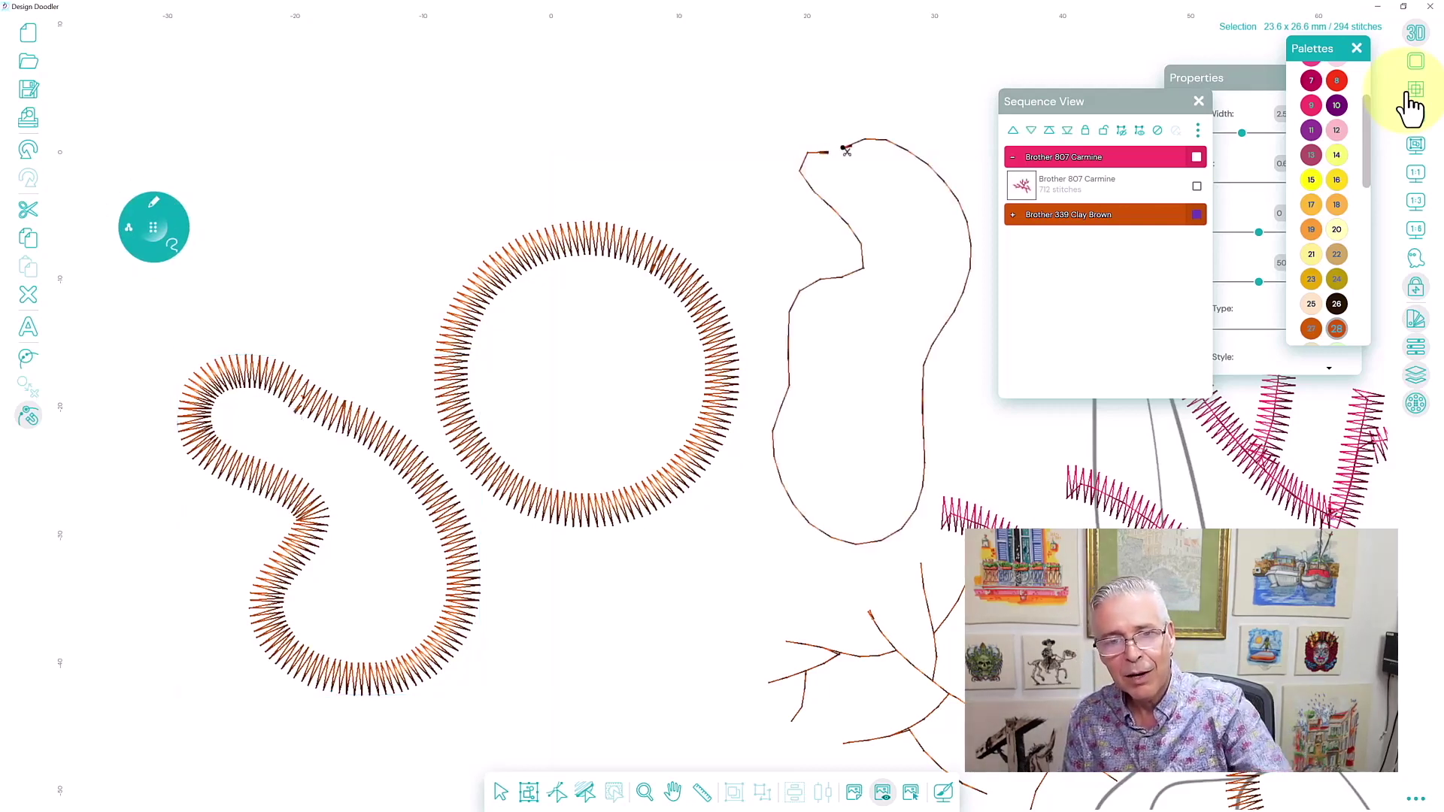
key("Escape")
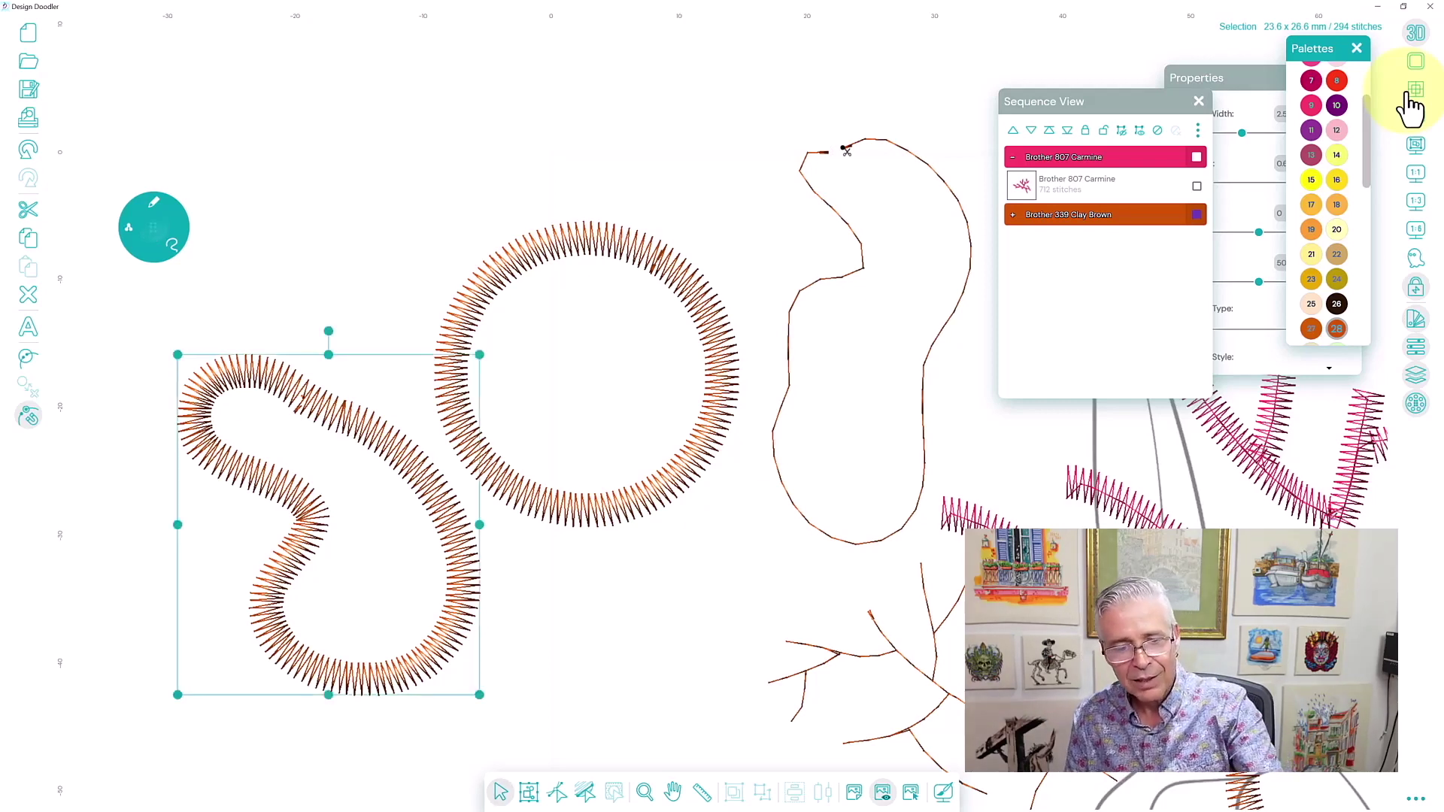
left_click(846, 151)
left_click(831, 154)
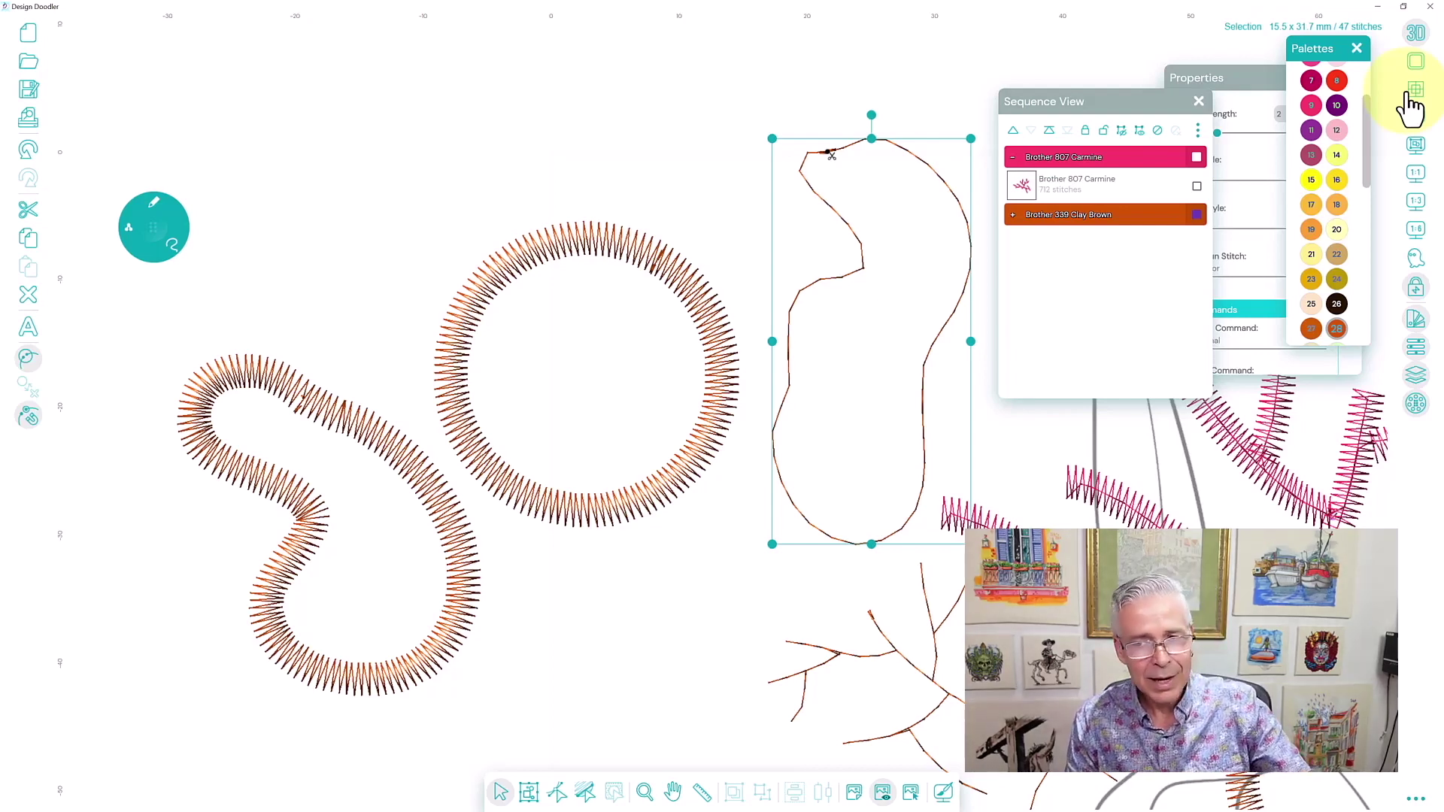
left_click(1311, 179)
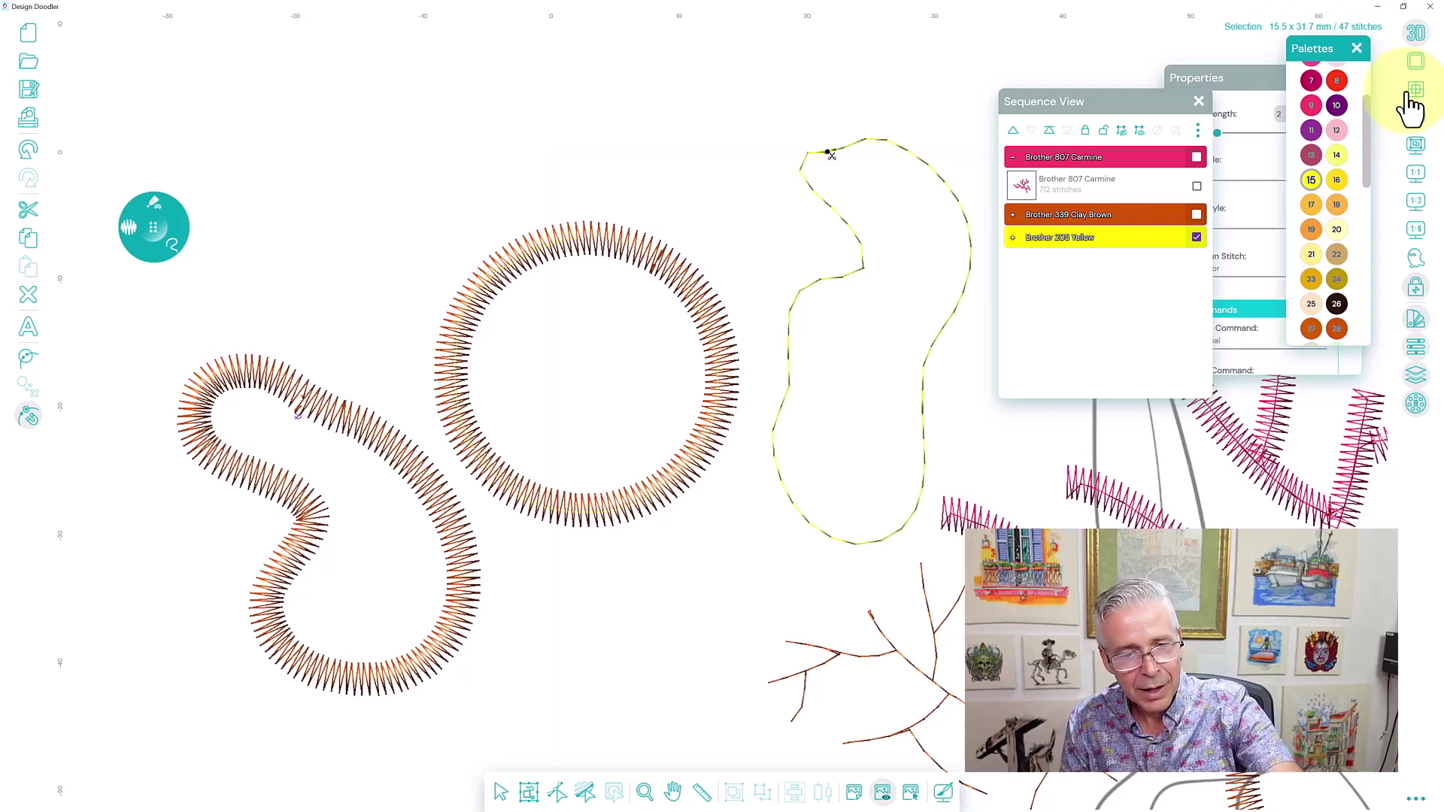
- Draw a round yellow filled shape of about 21 × 21 mm inside the zigzag circle and select it
left_click(1407, 91)
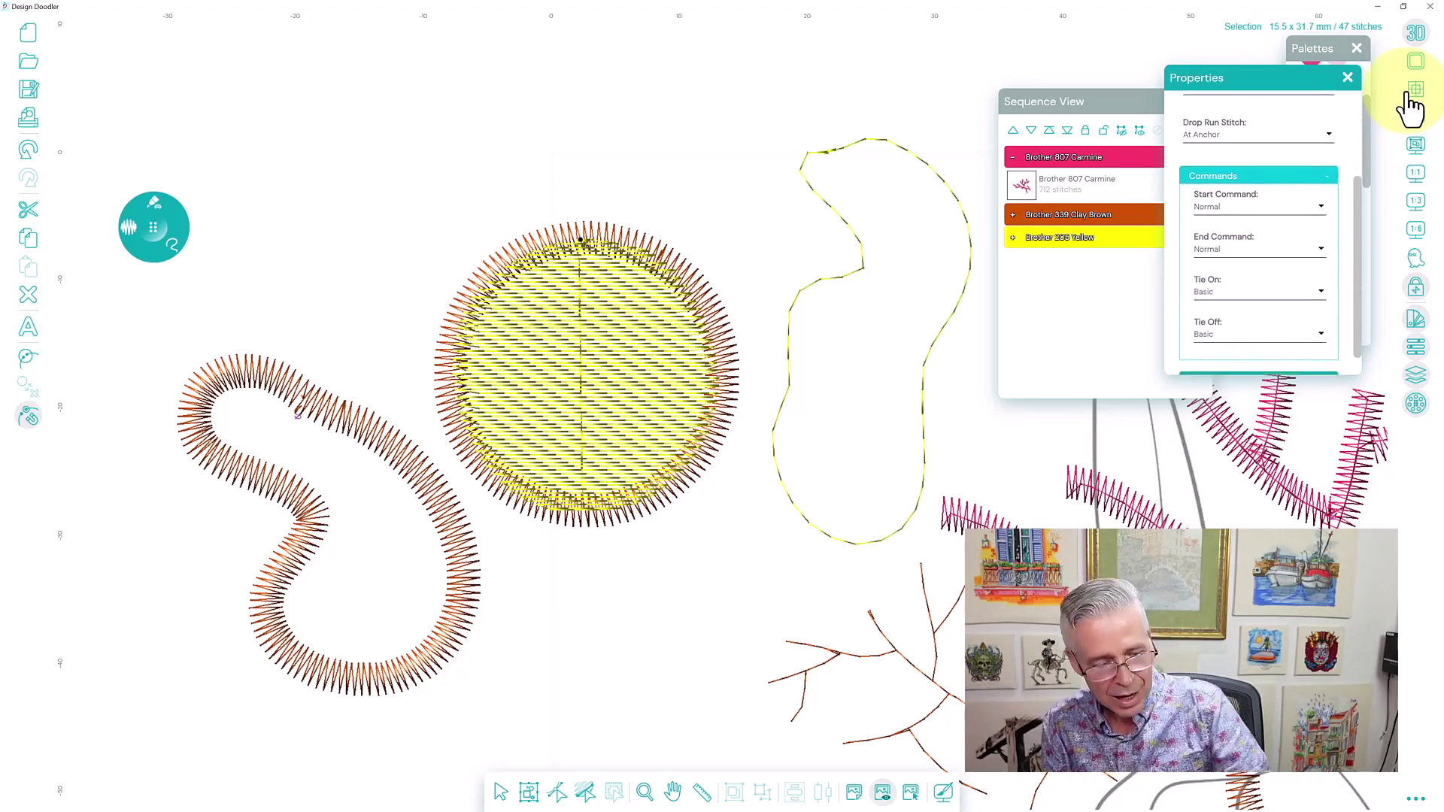
key("Tab")
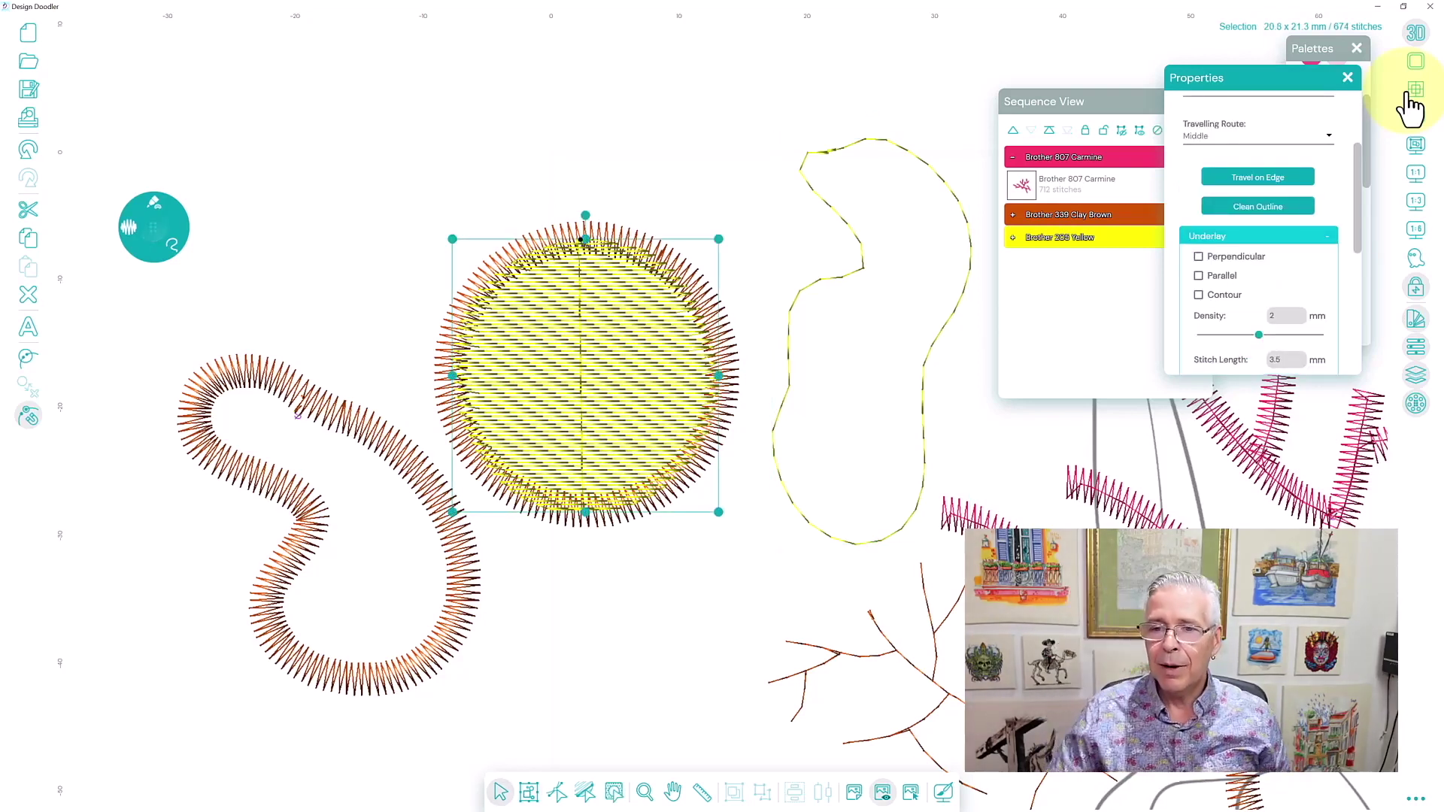
- Set the yellow fill to the Smooth pattern with a density of 1.6 mm and route its travel stitches along the edge
left_click_drag(1360, 161, 1356, 112)
left_click(1325, 205)
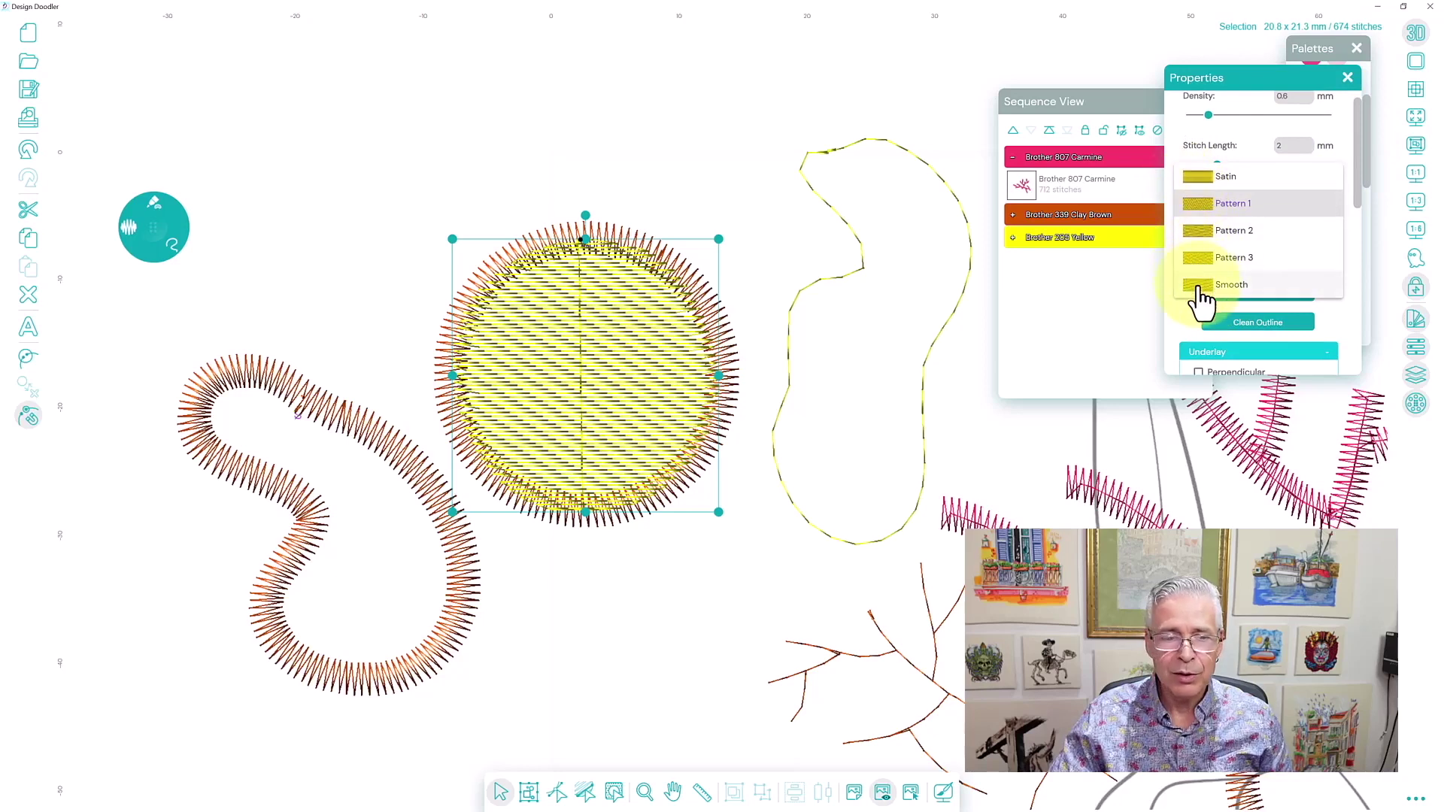
left_click(1201, 292)
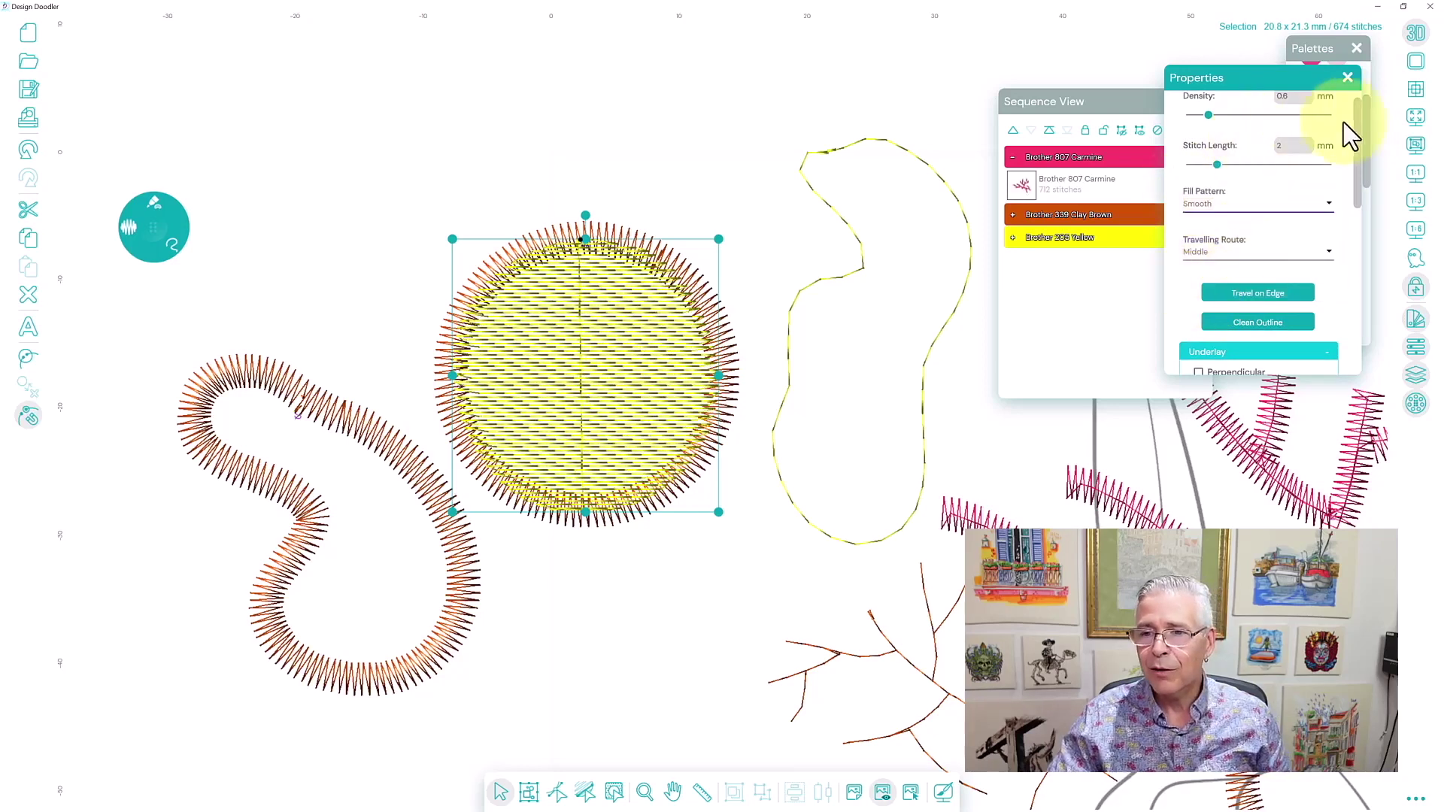
scroll(1346, 132, "up", 1)
left_click_drag(1209, 134, 1251, 148)
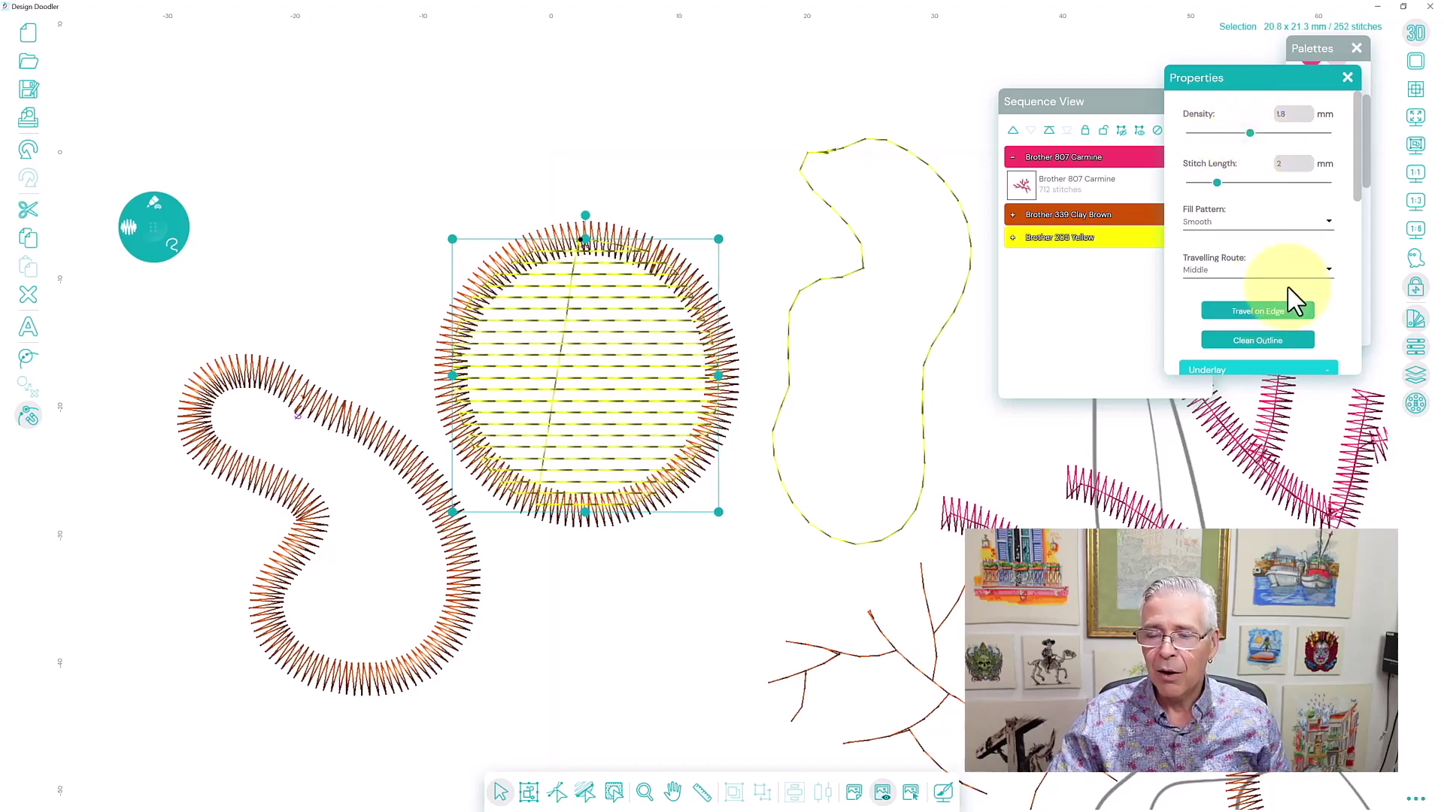
left_click(1249, 324)
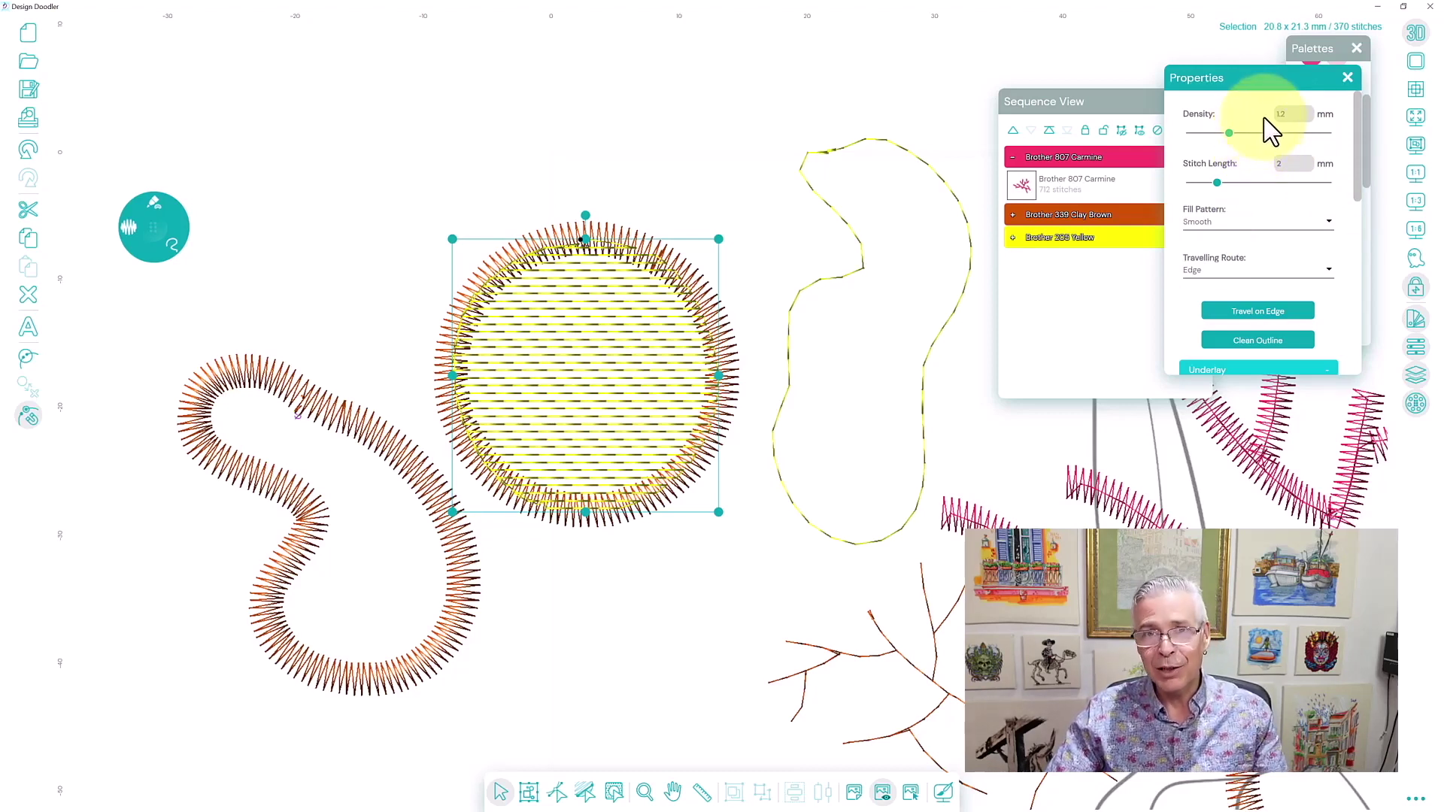
left_click_drag(1230, 135, 1245, 141)
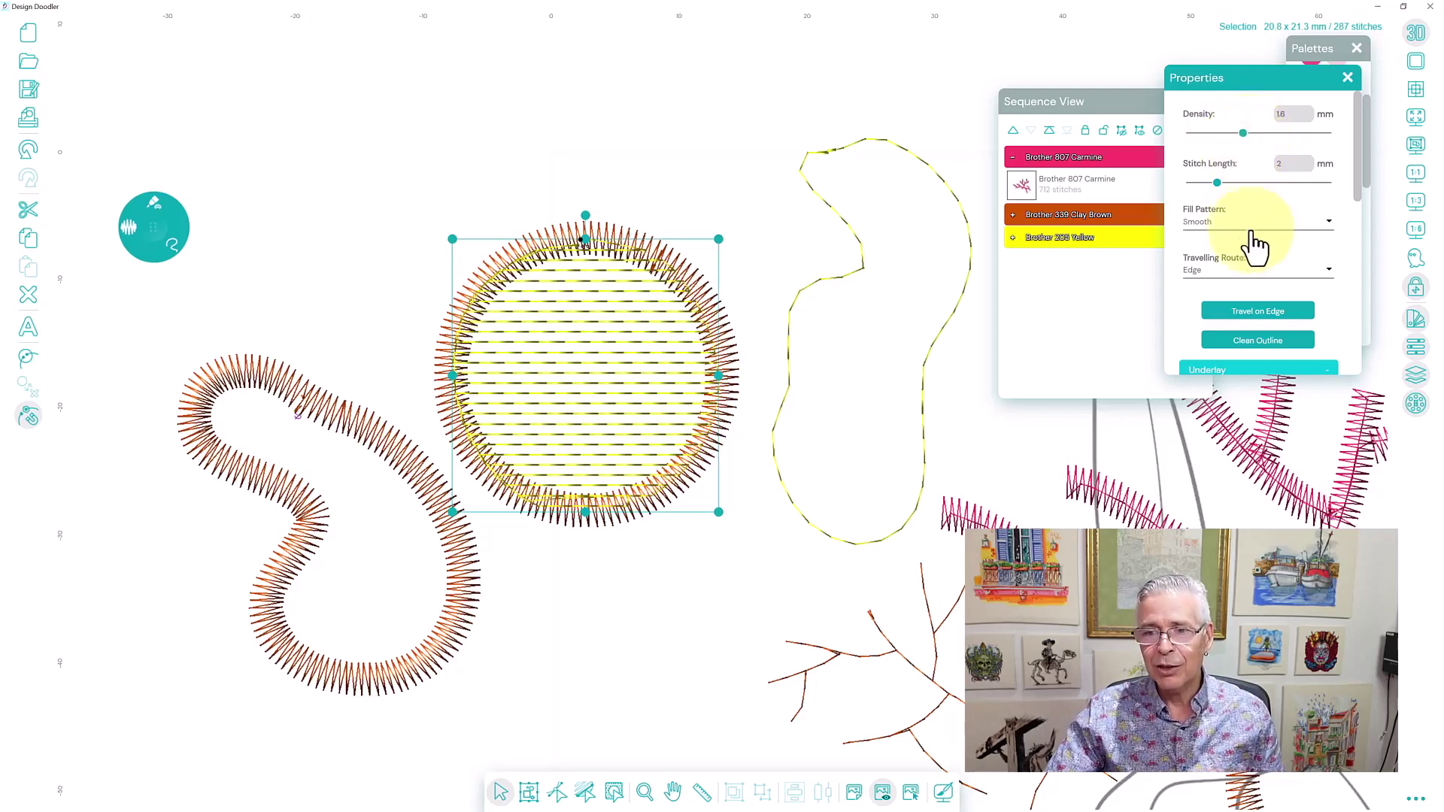
- Enable Perpendicular underlay for the yellow fill and undo all of the fill's property changes
scroll(1356, 206, "down", 4)
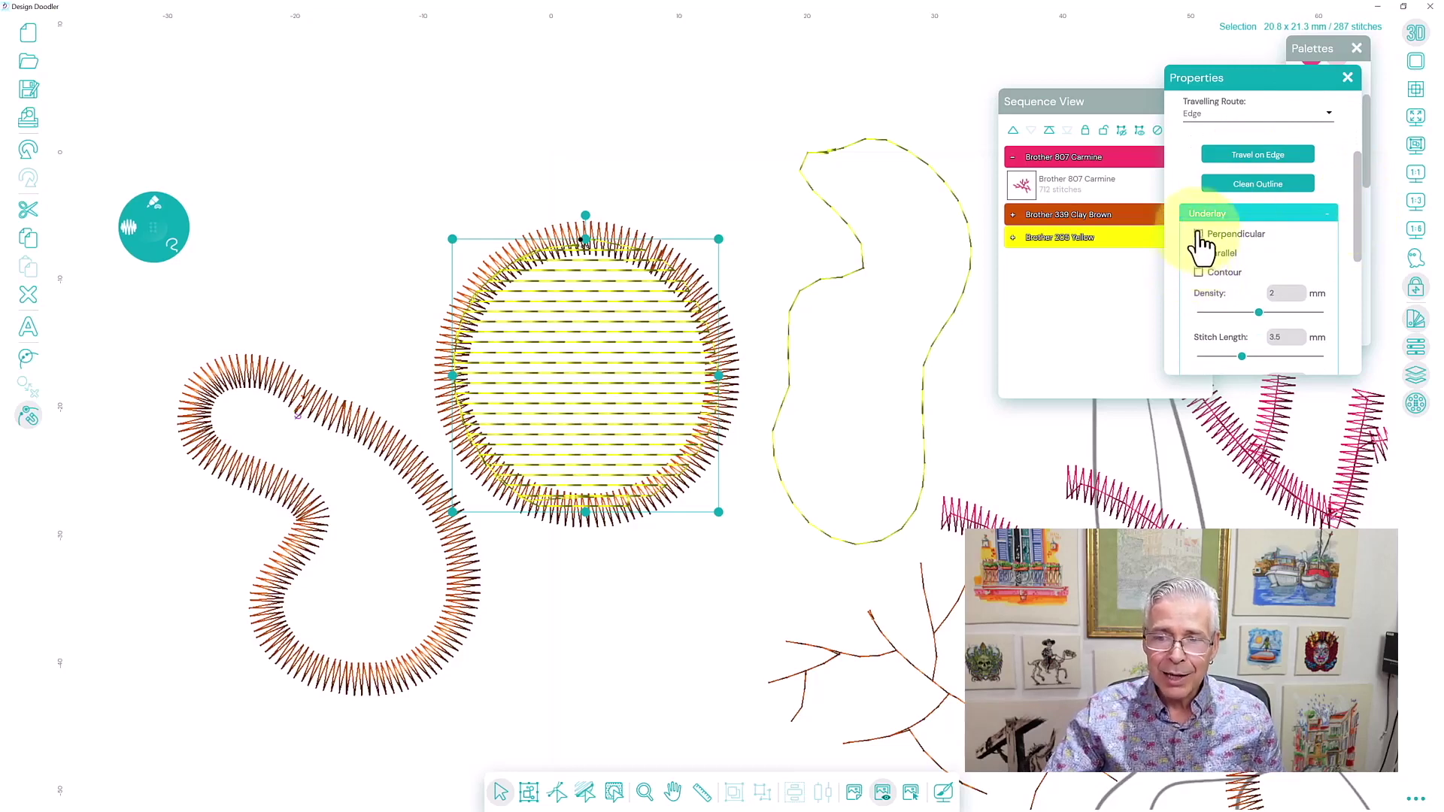
left_click(1199, 235)
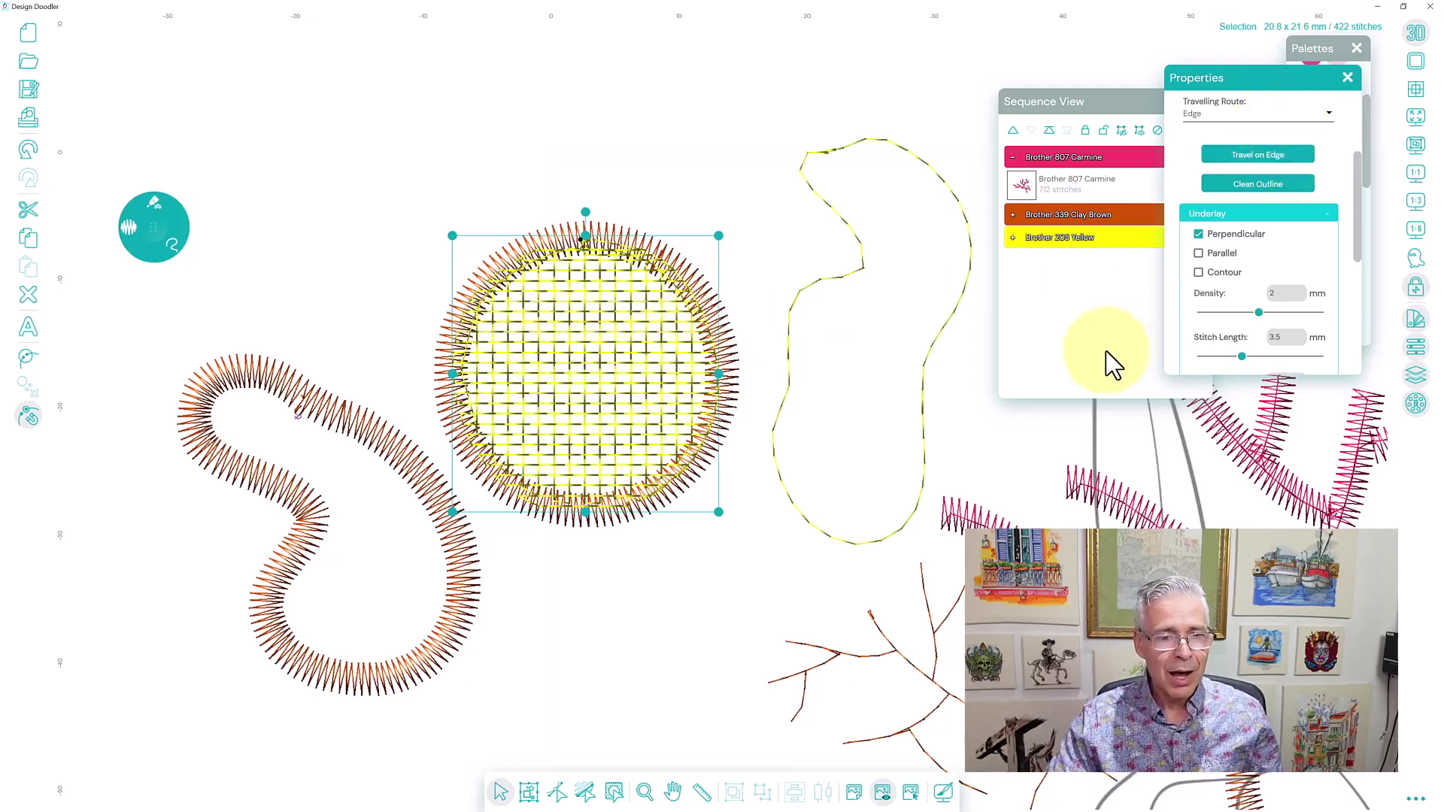
left_click(29, 151)
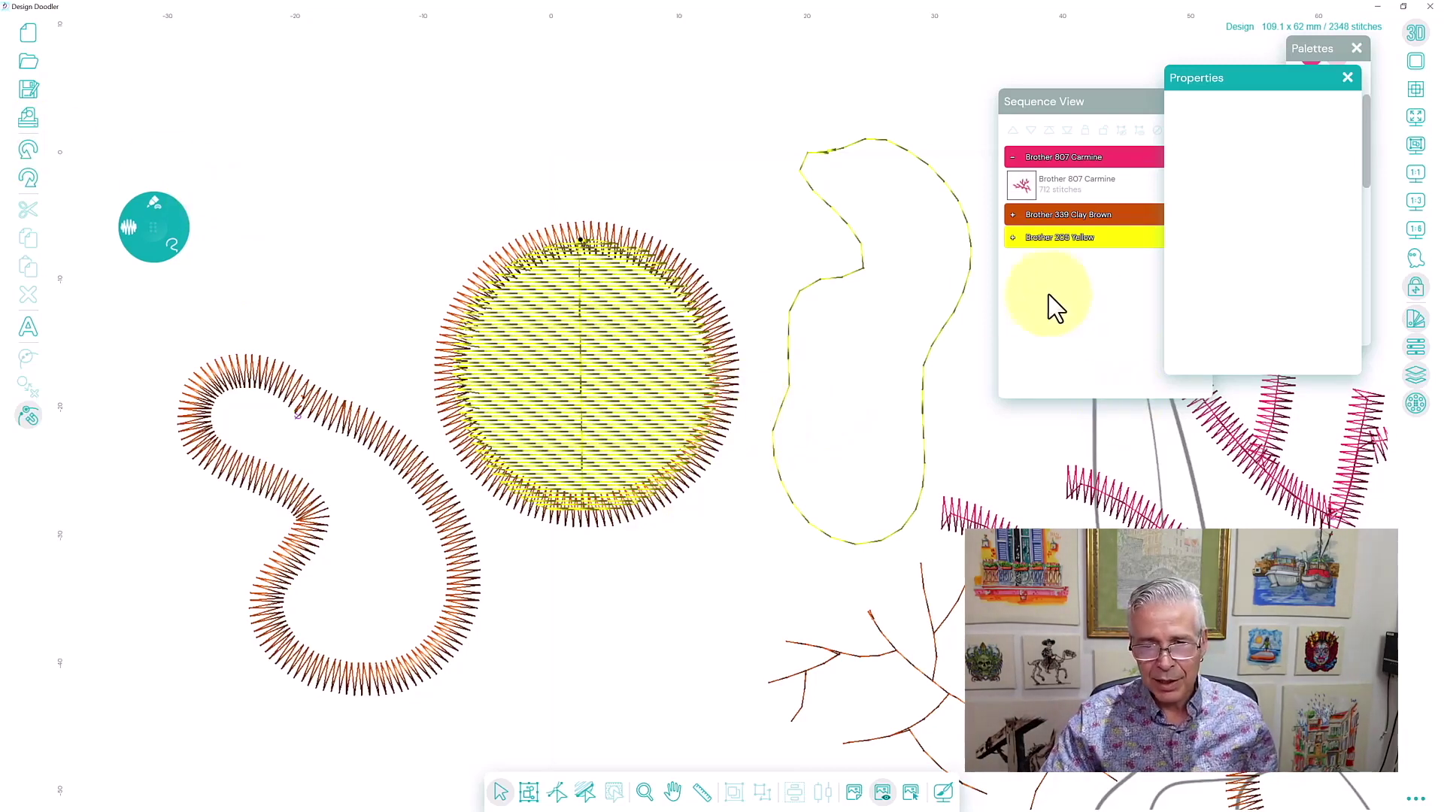
- Cut a freehand oval hole into the middle of the yellow fill with the hole tool
left_click(592, 444)
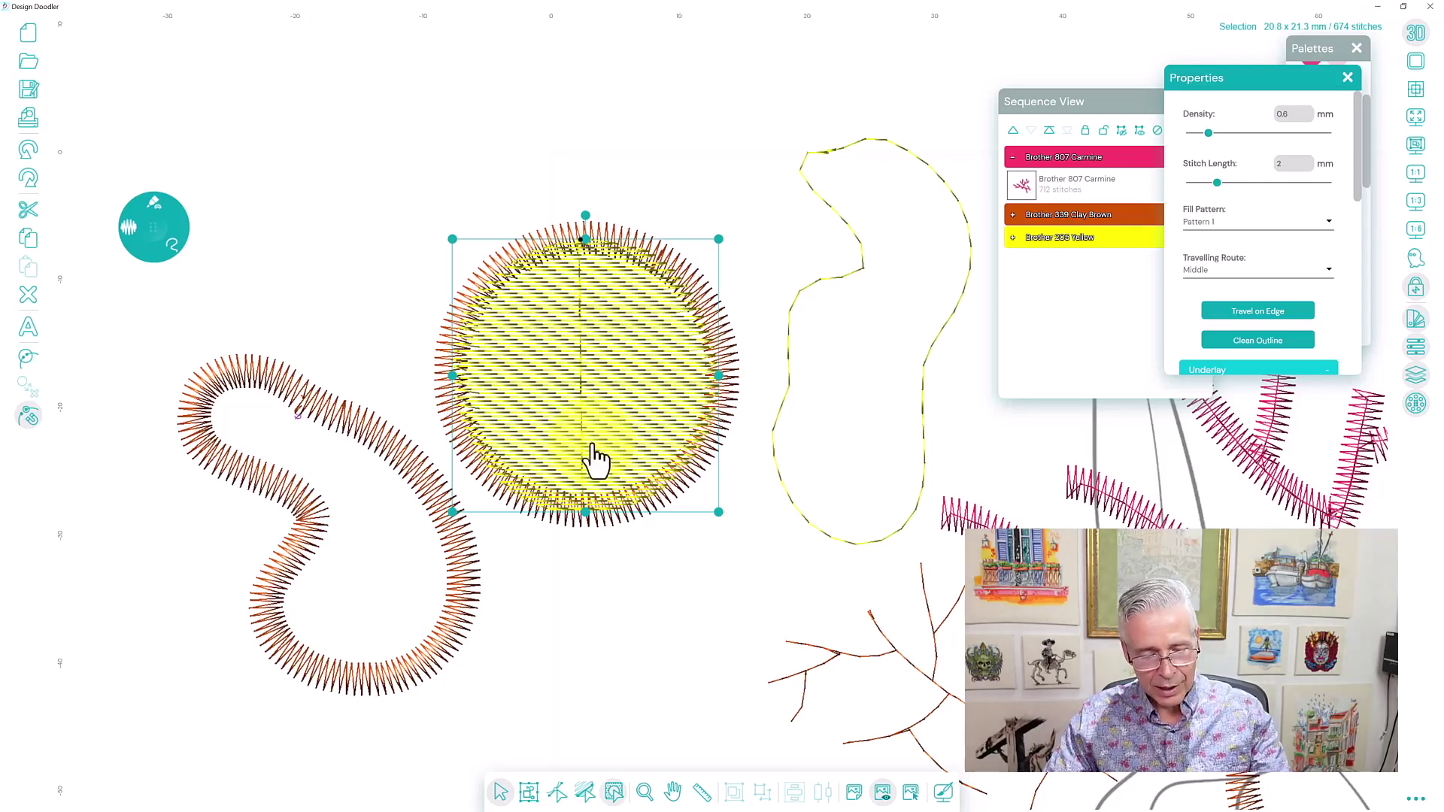
key("Escape")
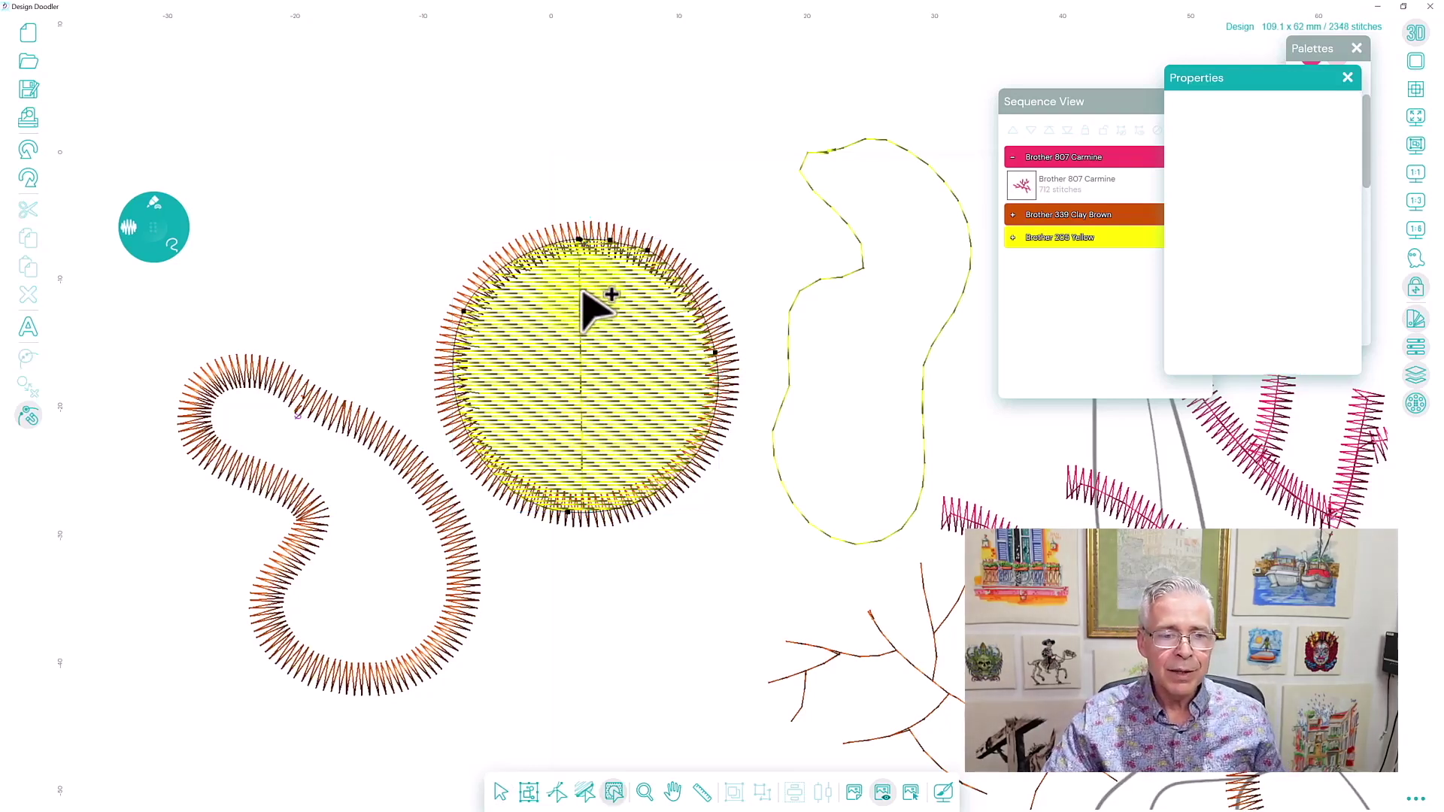
mouse_move(573, 293)
left_mouse_down()
mouse_move(530, 378)
mouse_move(555, 421)
mouse_move(614, 438)
mouse_move(651, 409)
mouse_move(656, 374)
mouse_move(594, 289)
left_mouse_up()
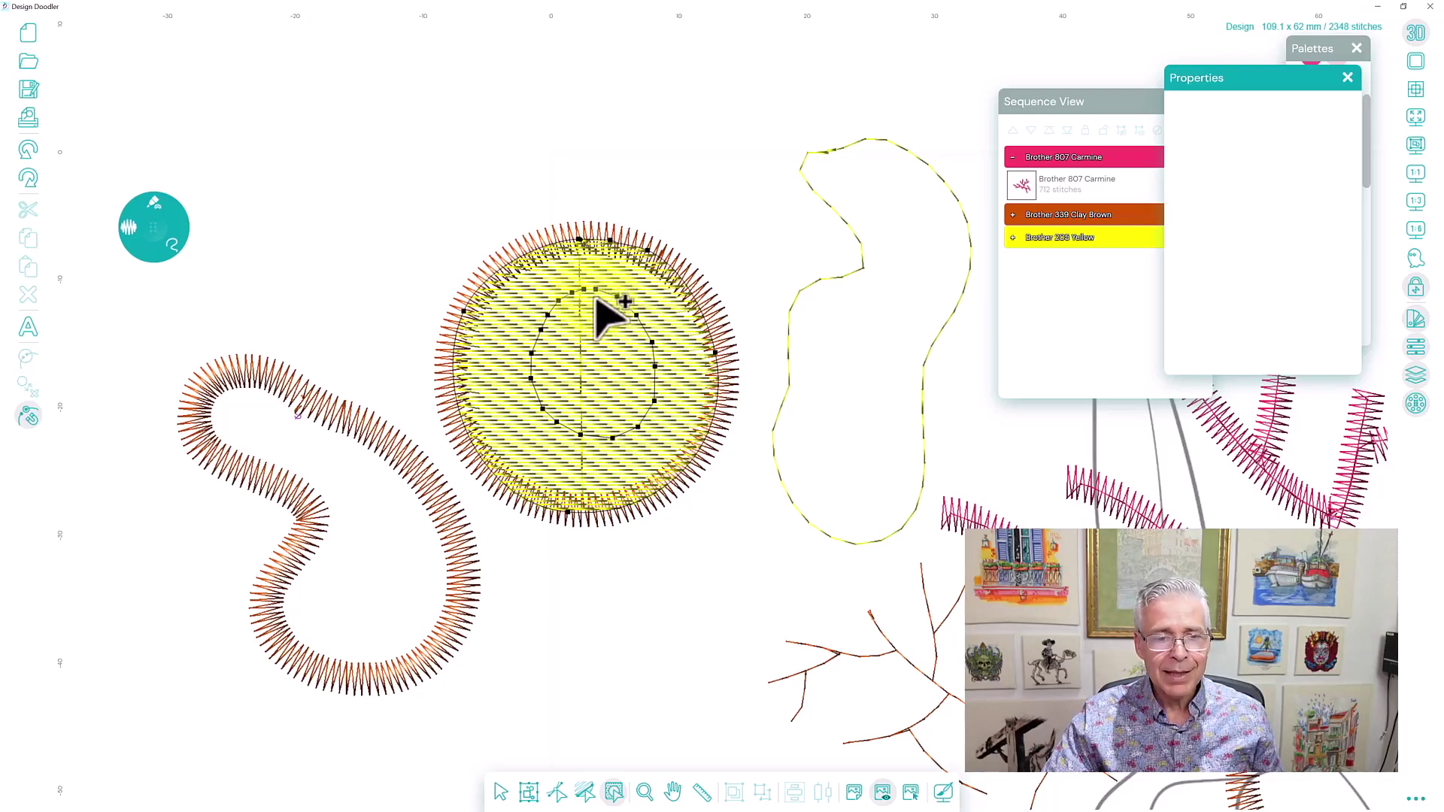
left_click(610, 795)
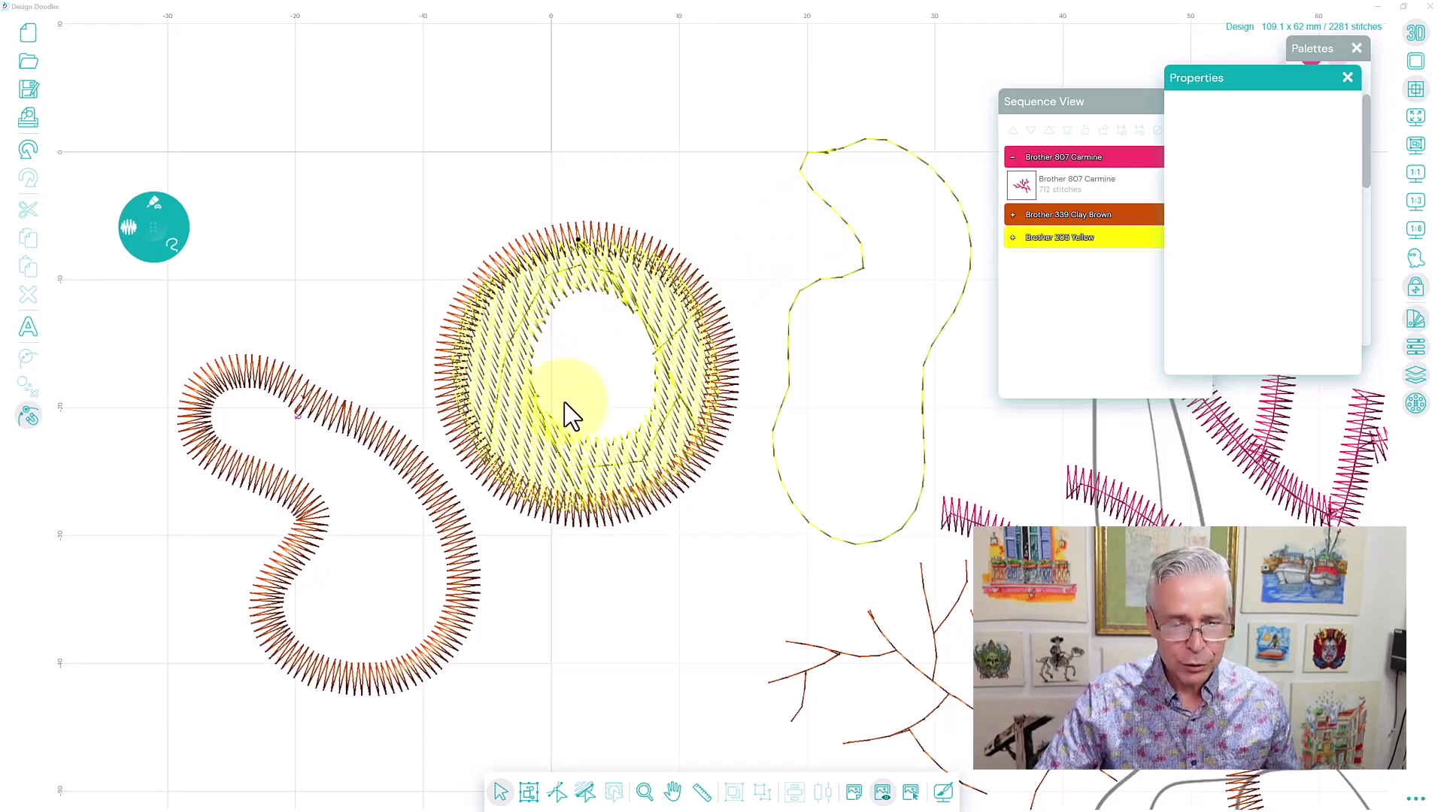
- Select all the doodles in the design and delete them
left_click(528, 793)
key("Delete")
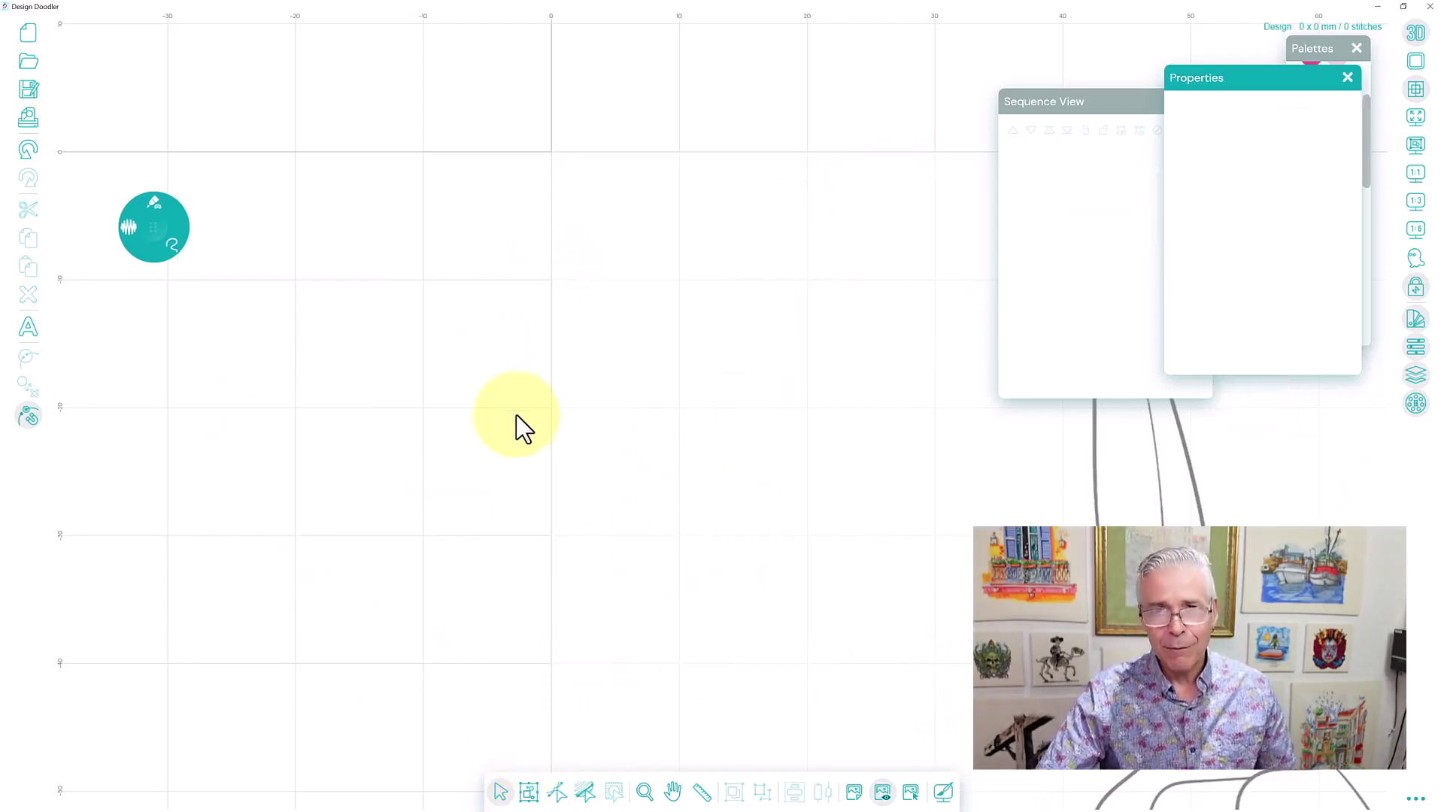
- Check the drawing wheel's brush and density choices and draw a yellow freeform filled shape of about 28 × 28 mm on the empty canvas
left_click(148, 192)
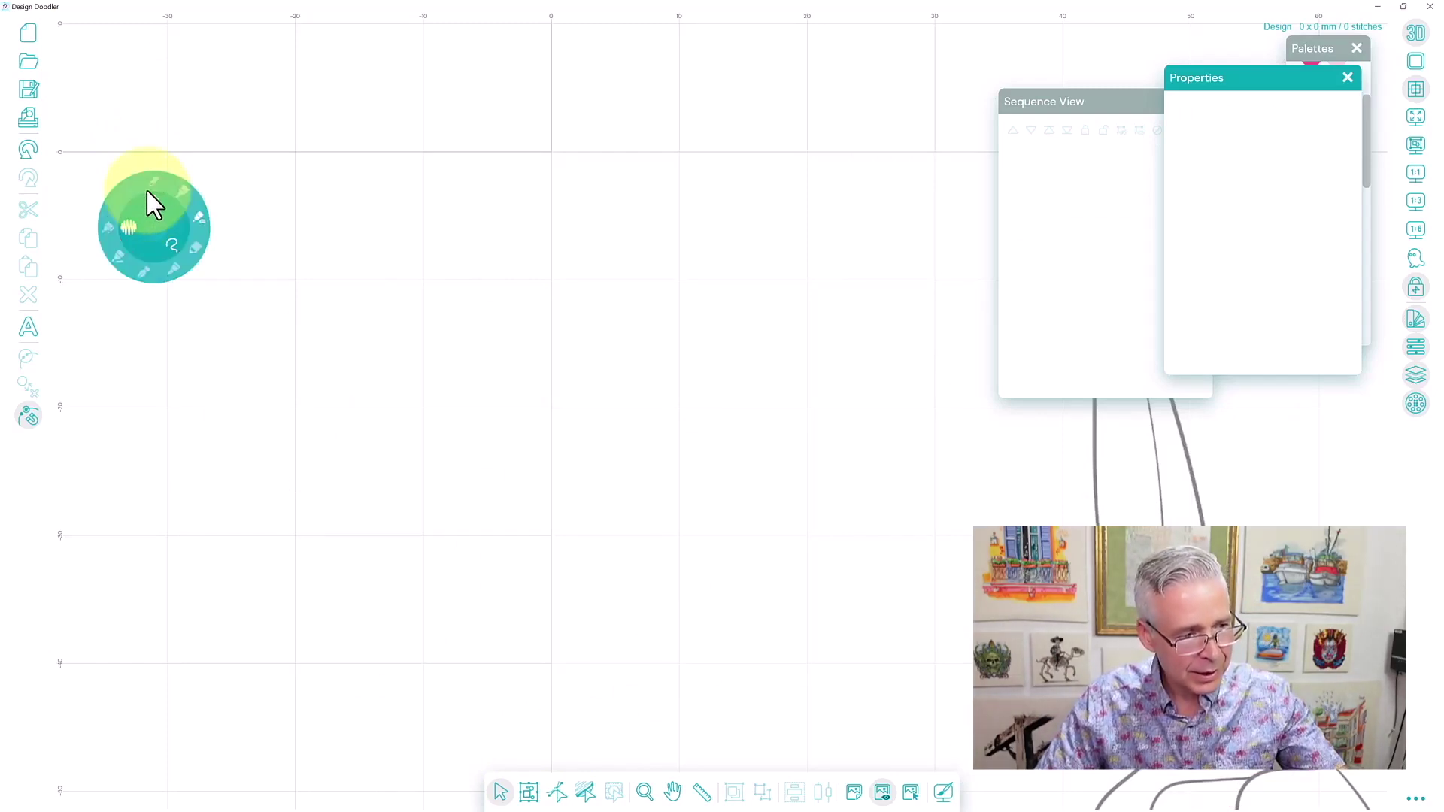
left_click(148, 192)
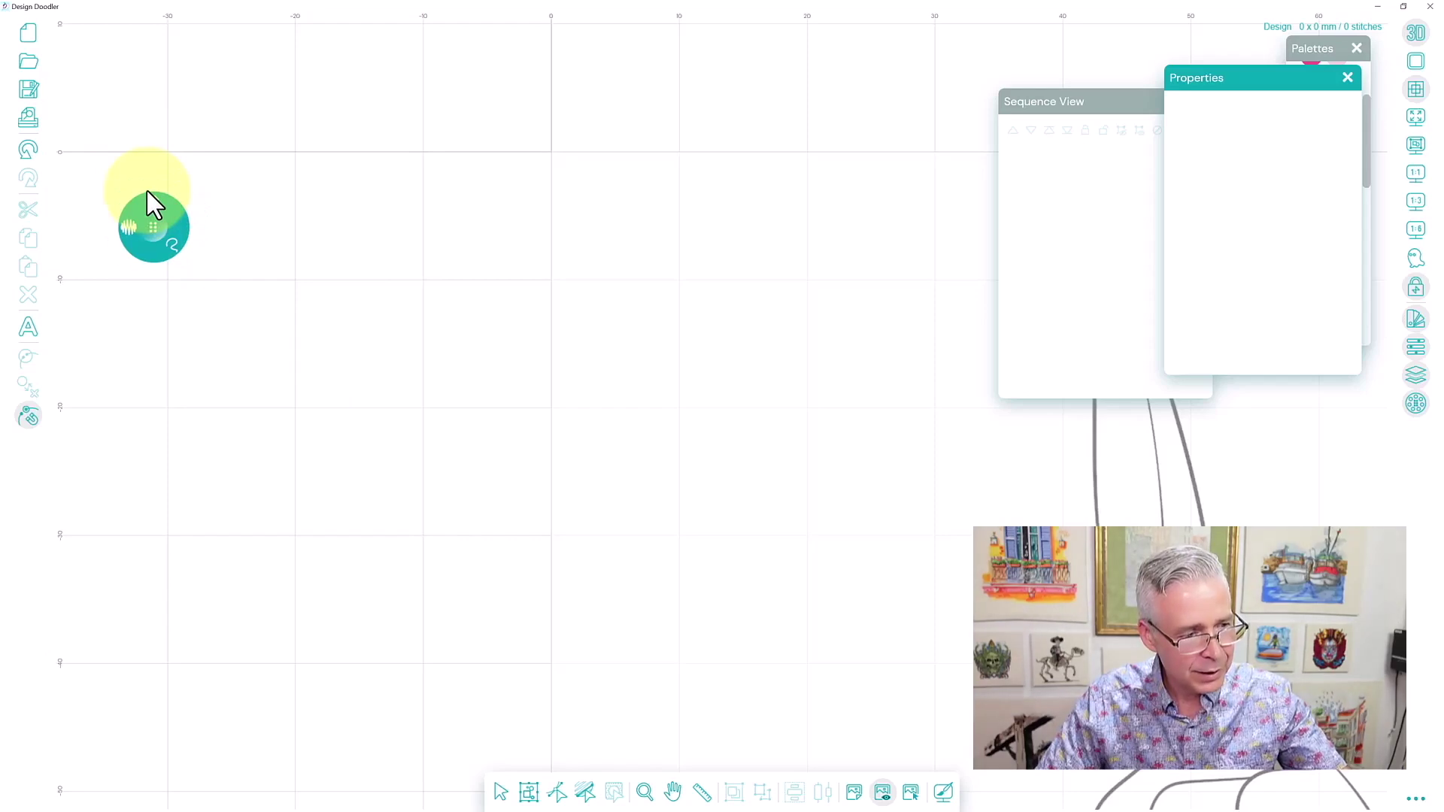
left_click(148, 192)
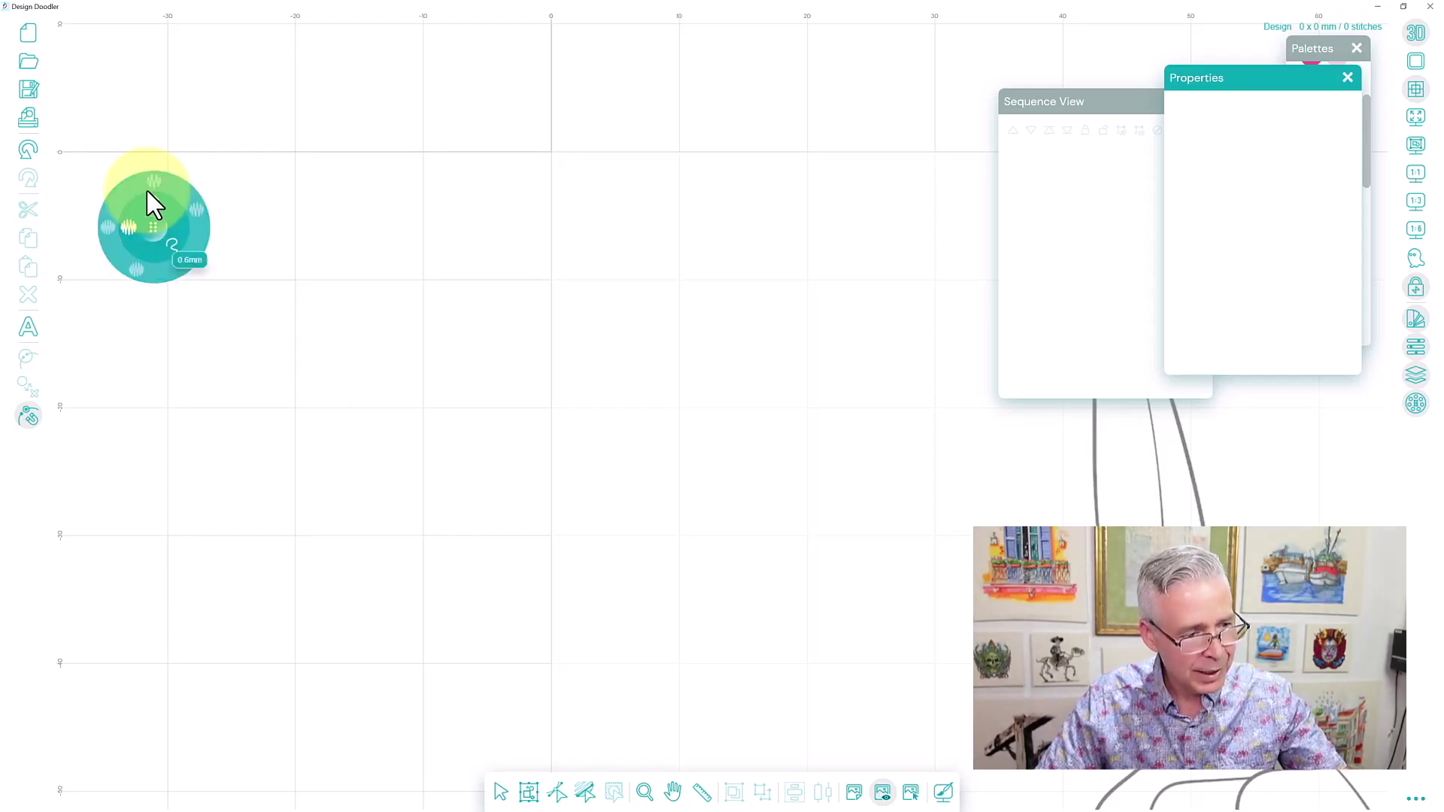
left_click(147, 192)
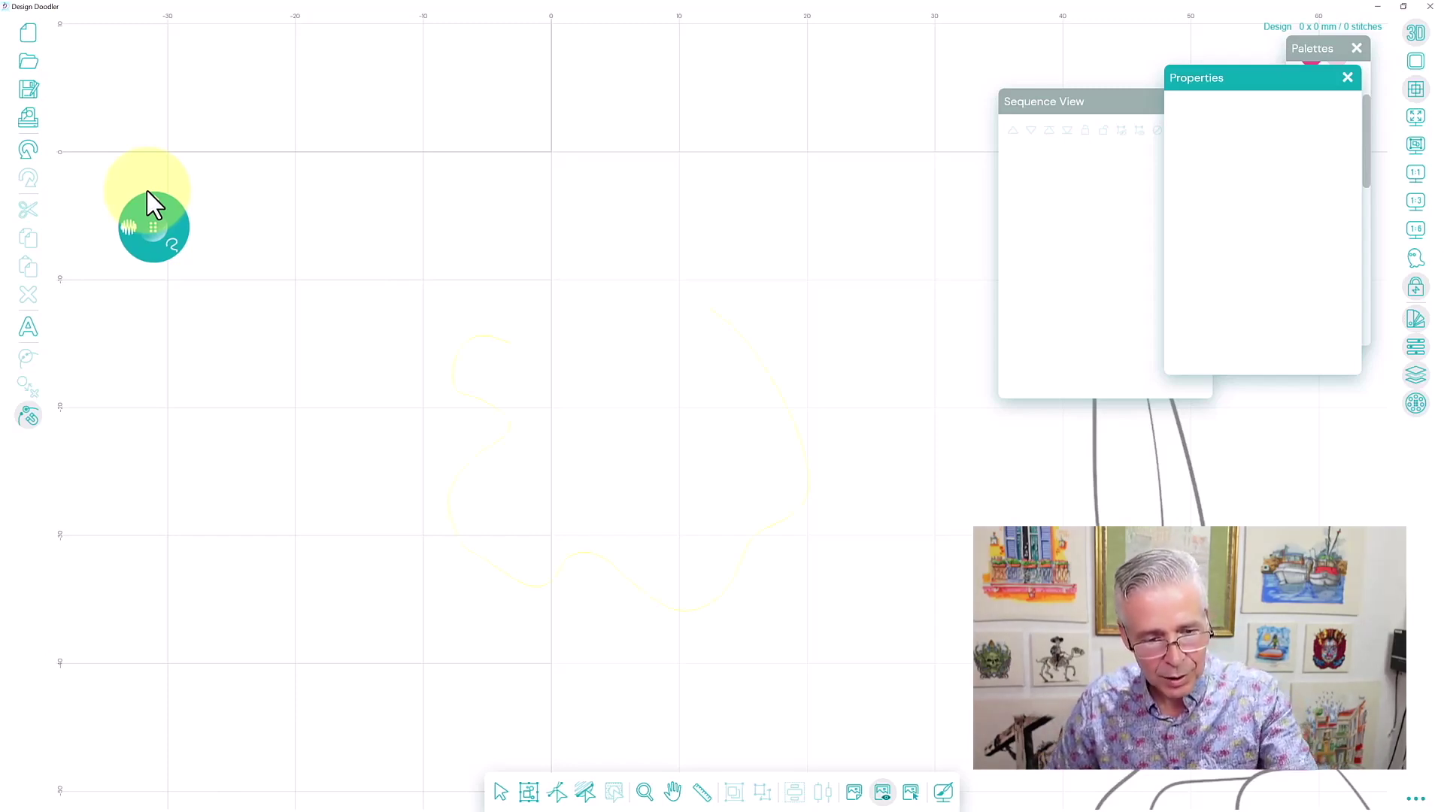
left_click(148, 193)
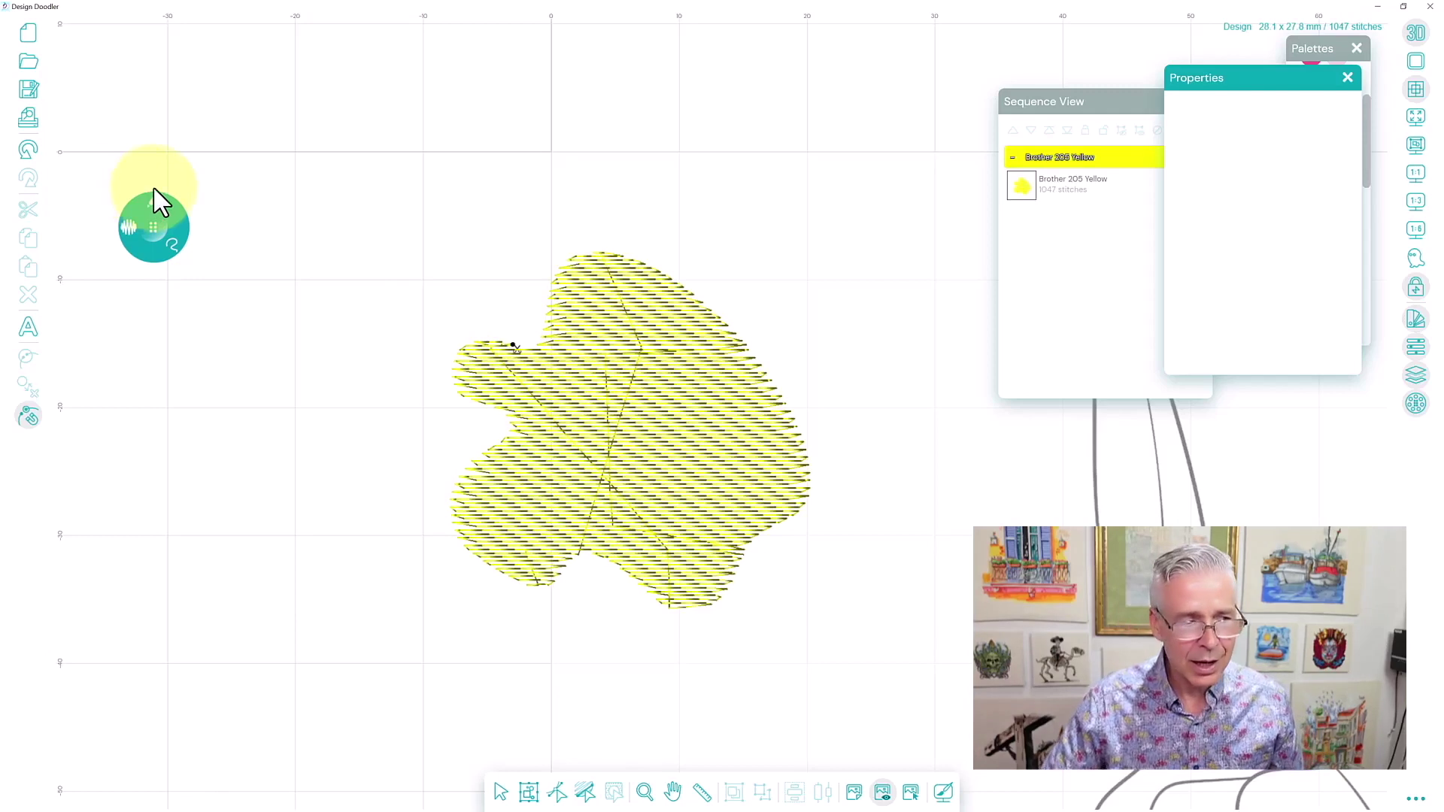
- Select the yellow filled shape and recolour it with palette thread 28, Brother 339 Clay Brown
left_click(501, 795)
left_click(676, 606)
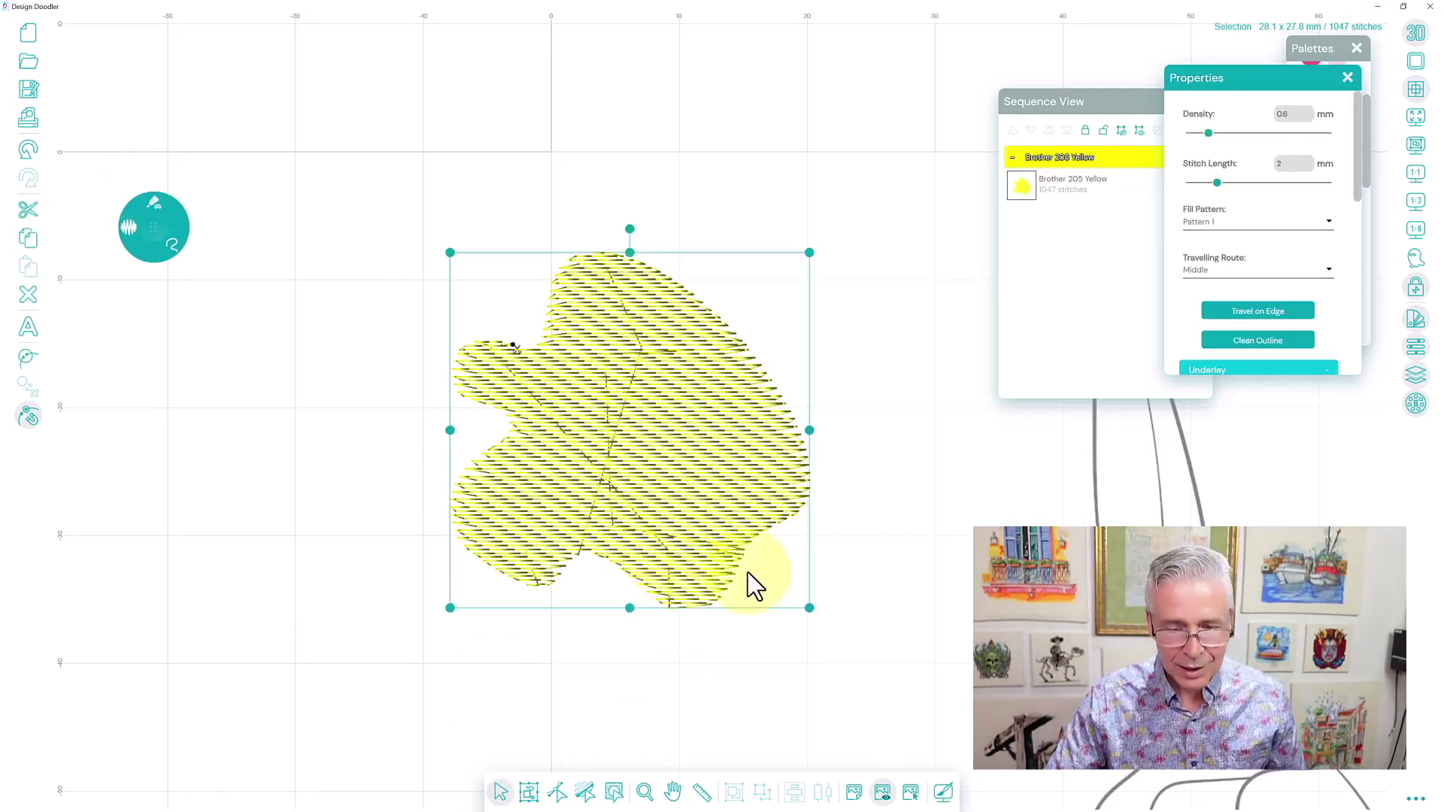
left_click(1310, 50)
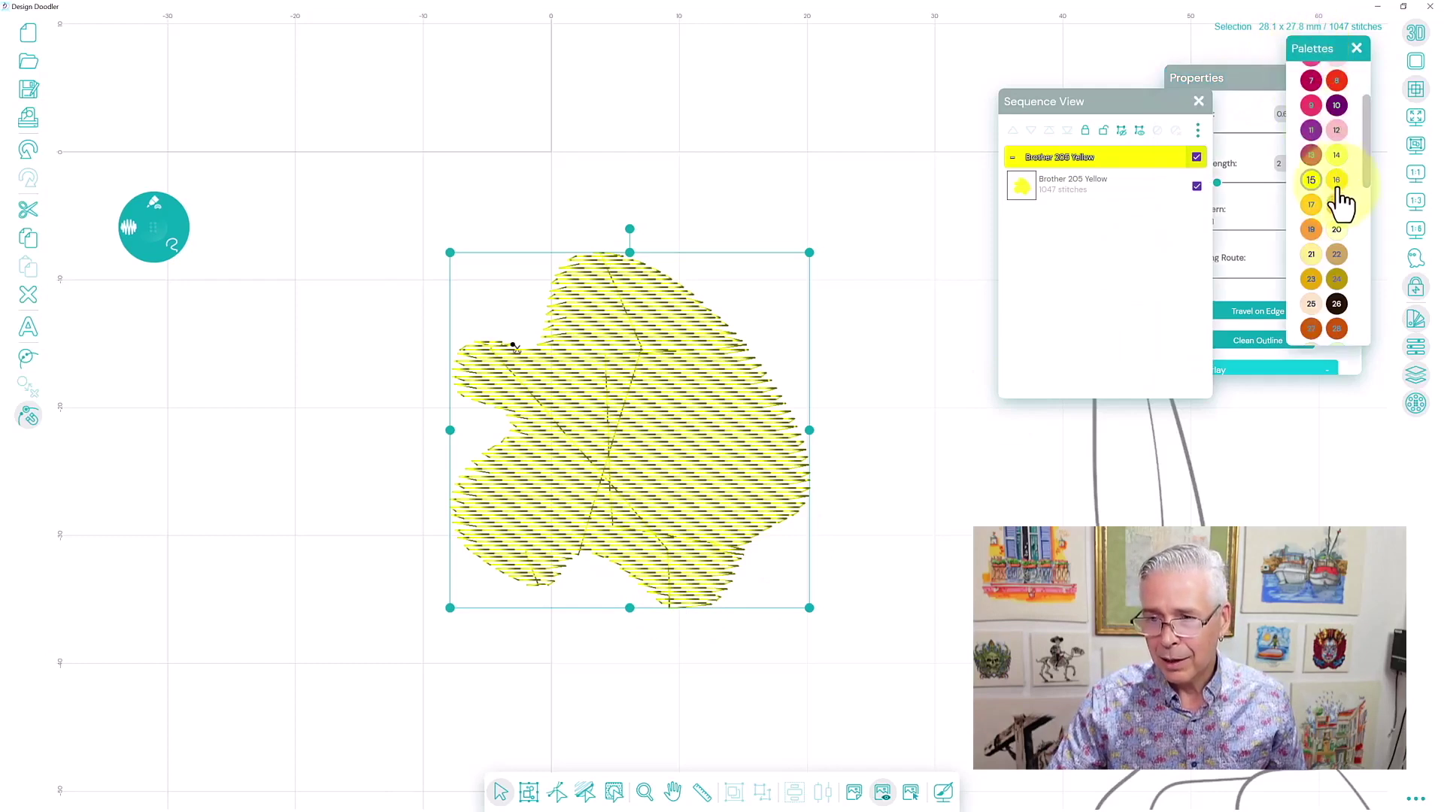
left_click(1337, 328)
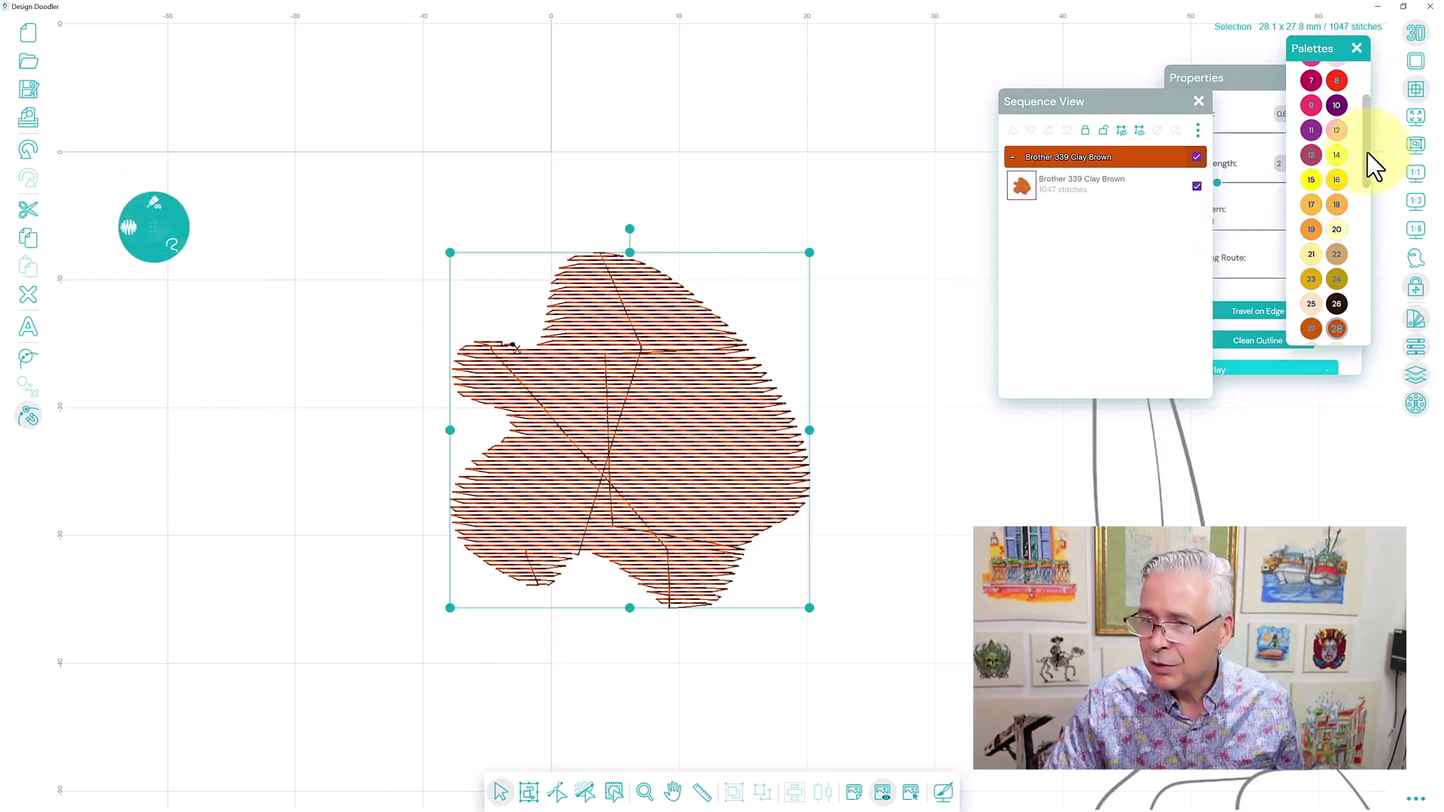
- Recolour the filled shape with palette thread 47, Brother 19 Sky Blue
scroll(1367, 152, "up", 1)
left_click_drag(1368, 123, 1379, 187)
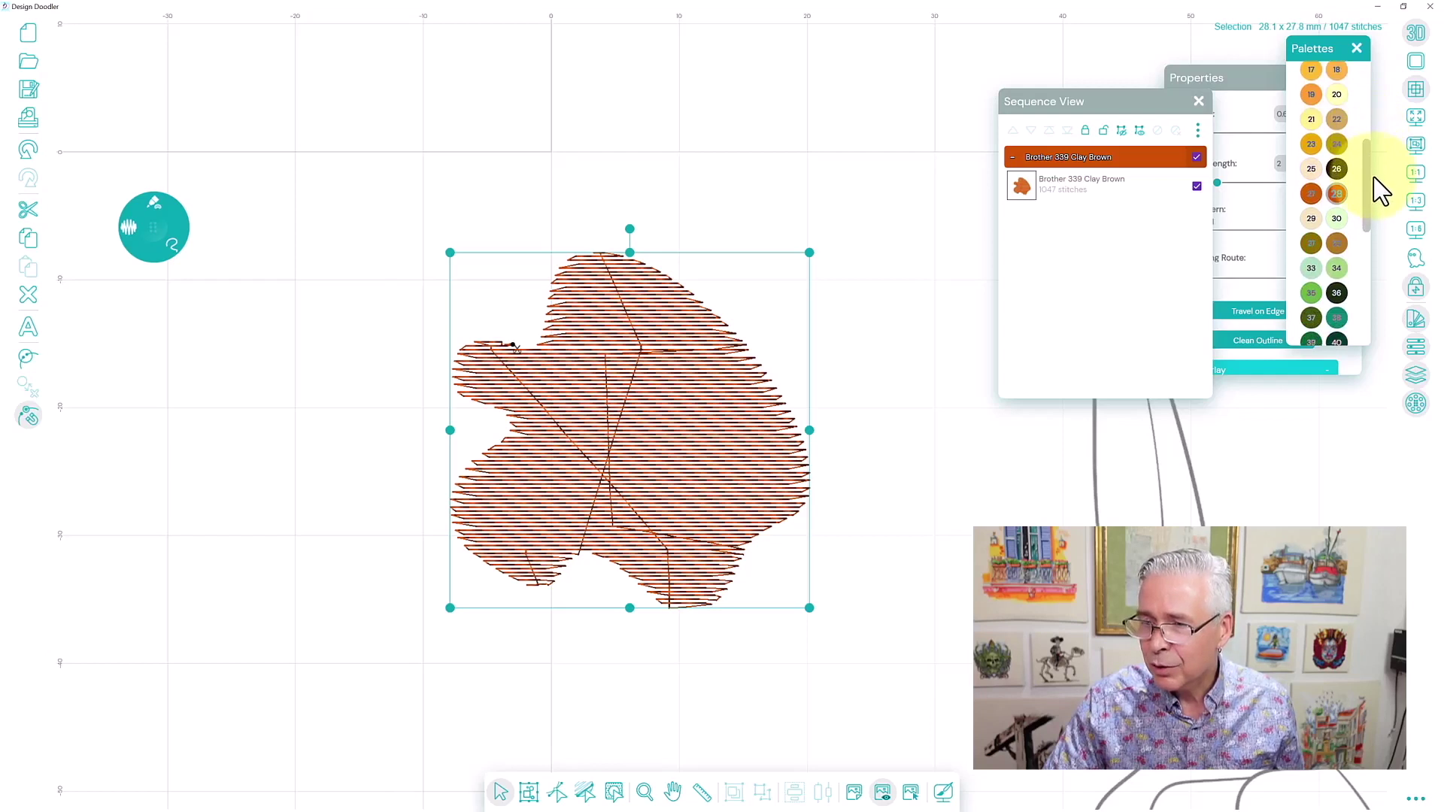
left_click_drag(1373, 226, 1369, 265)
left_click(1311, 285)
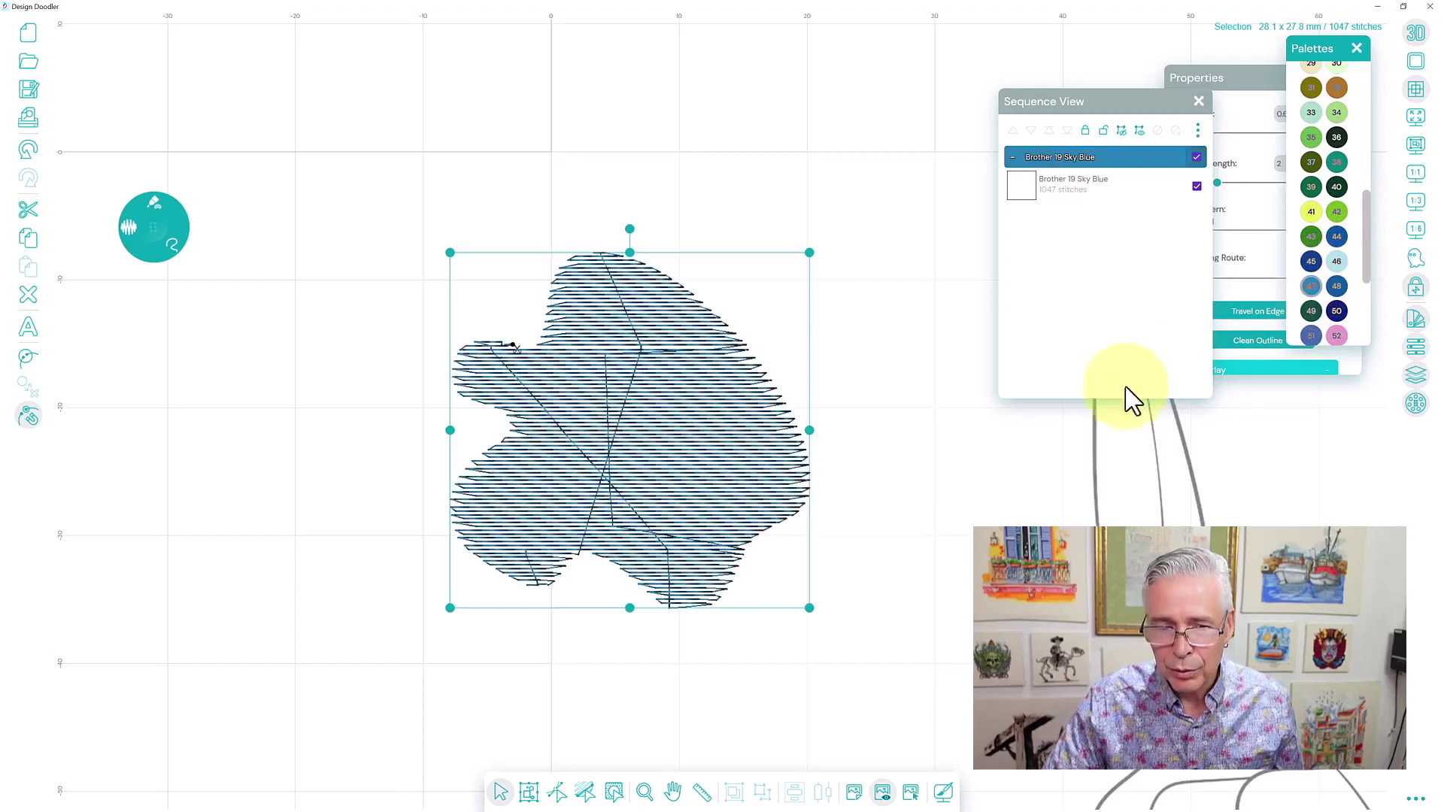
- Draw a wavy satin line and a wavy running line of about 12 × 39 mm on opposite sides of the filled shape
left_click(232, 447)
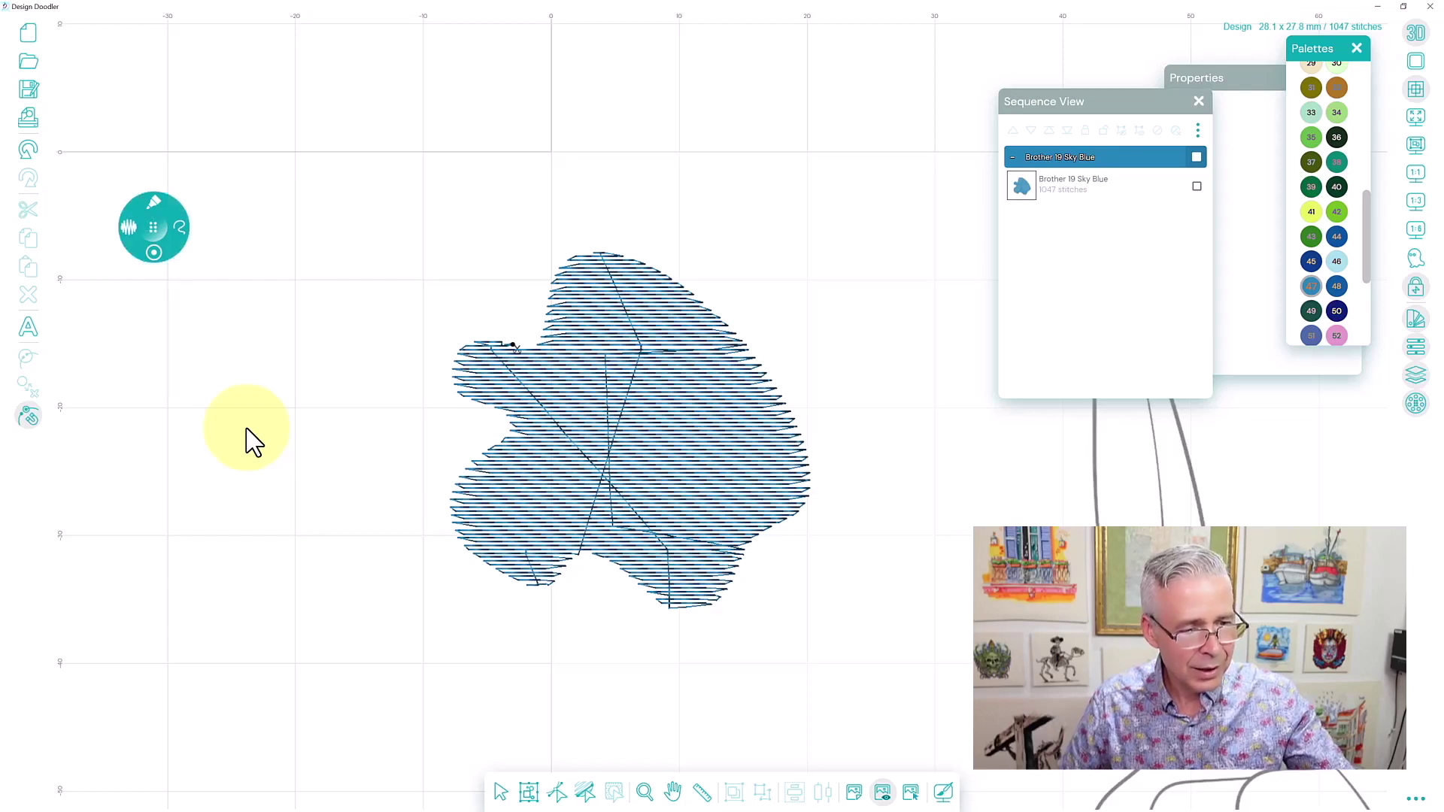
mouse_move(364, 248)
left_mouse_down()
mouse_move(328, 248)
mouse_move(346, 362)
mouse_move(188, 477)
mouse_move(323, 594)
mouse_move(289, 692)
left_mouse_up()
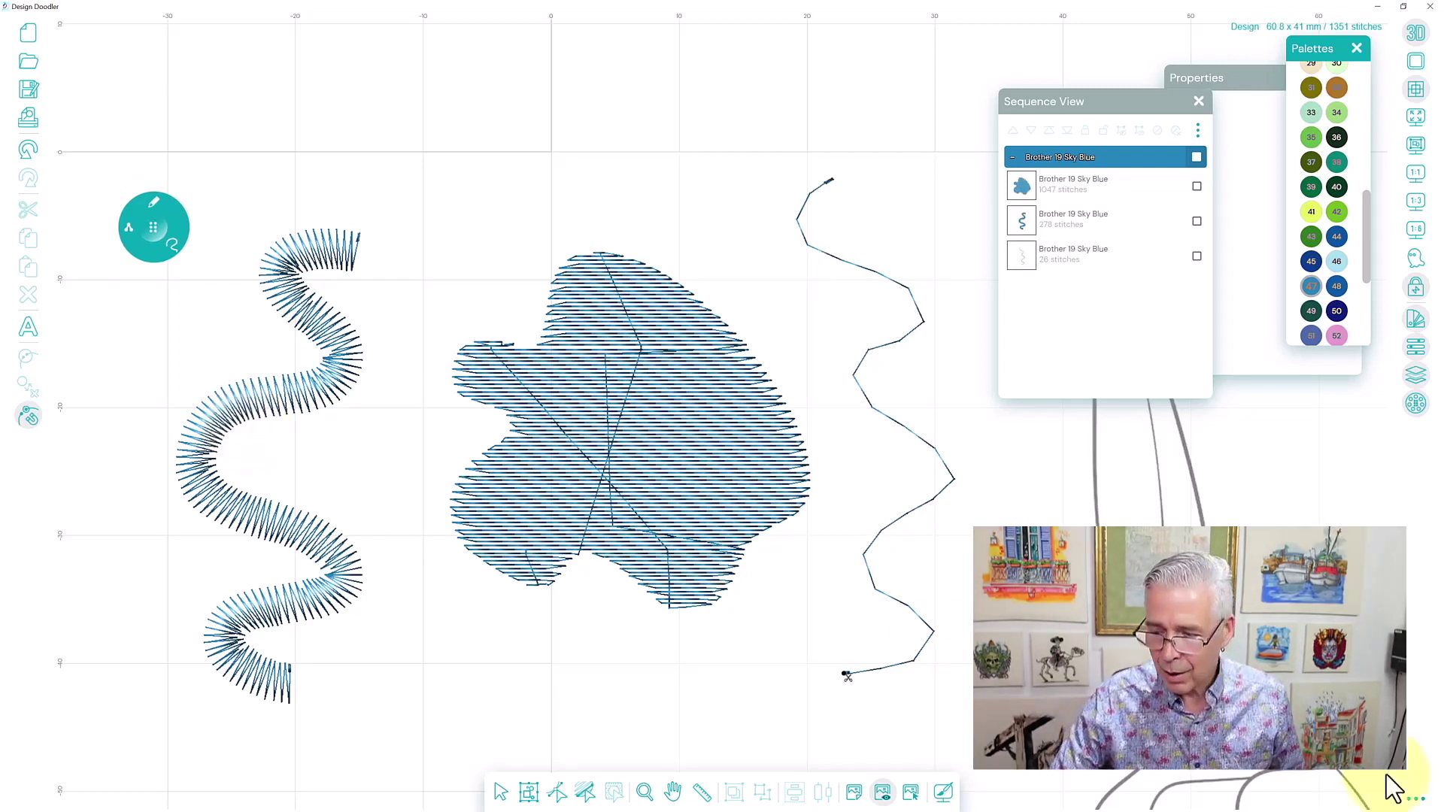
- Show the stitch points, turn off the 3D view and hide the stitch points again
left_click(1417, 800)
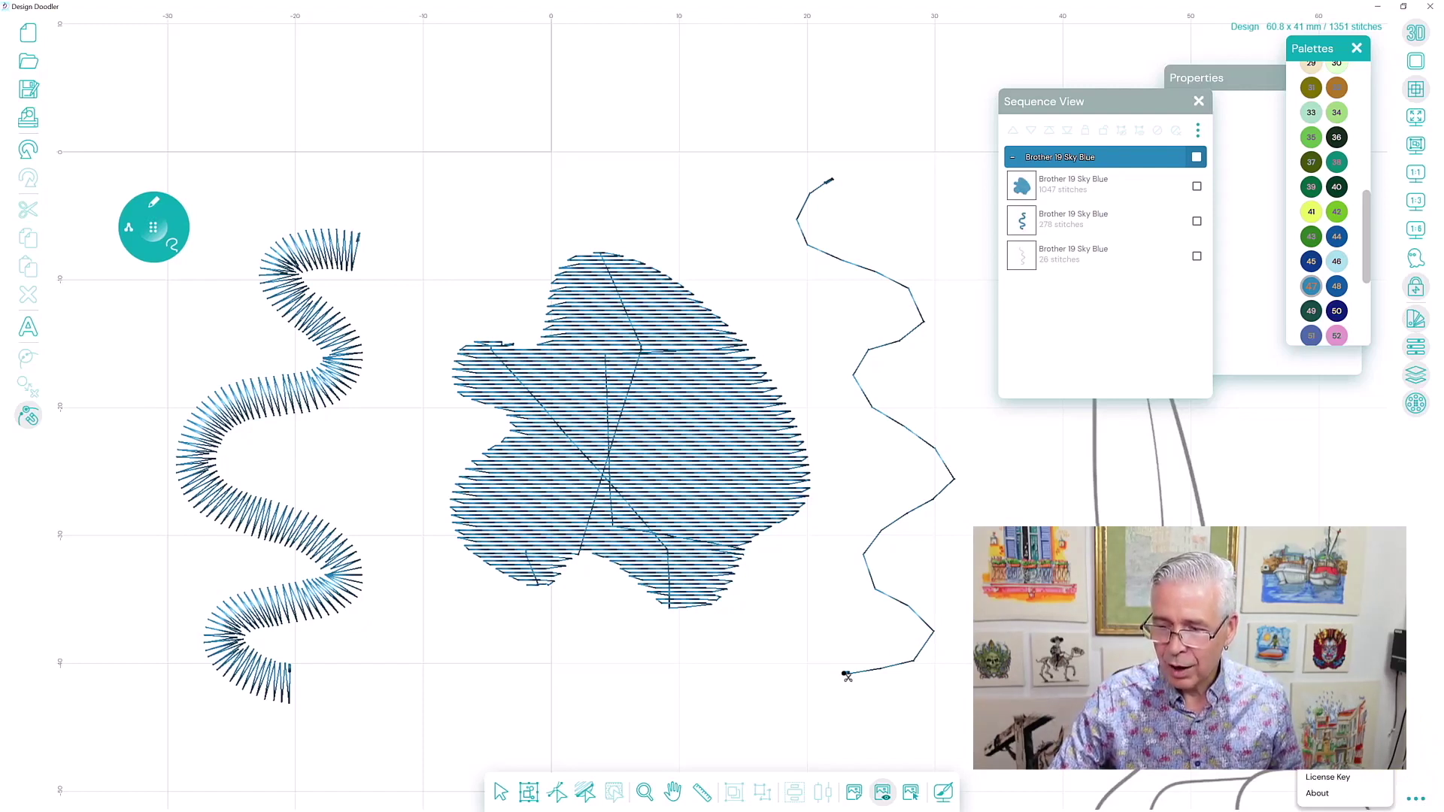
key("Escape")
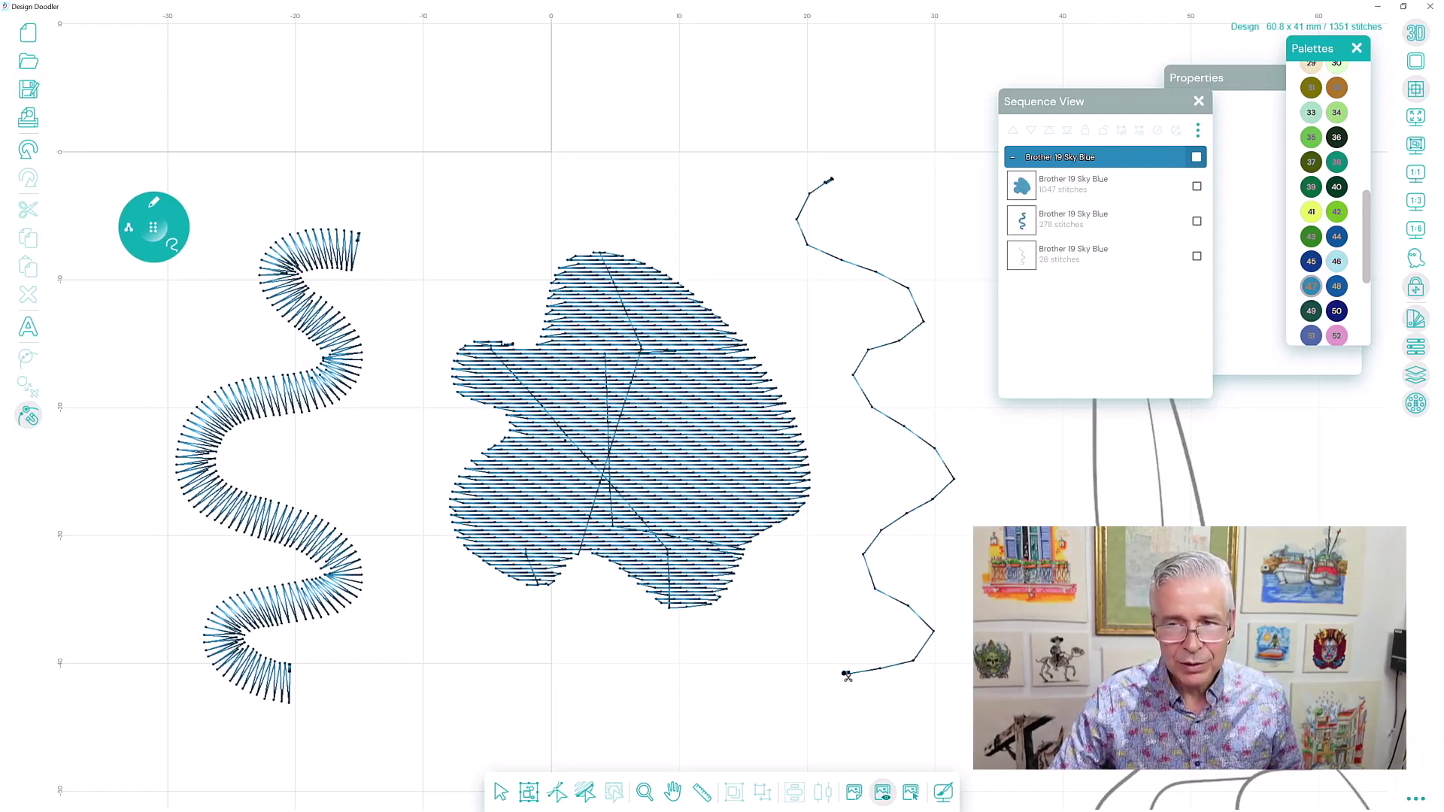
left_click(1415, 63)
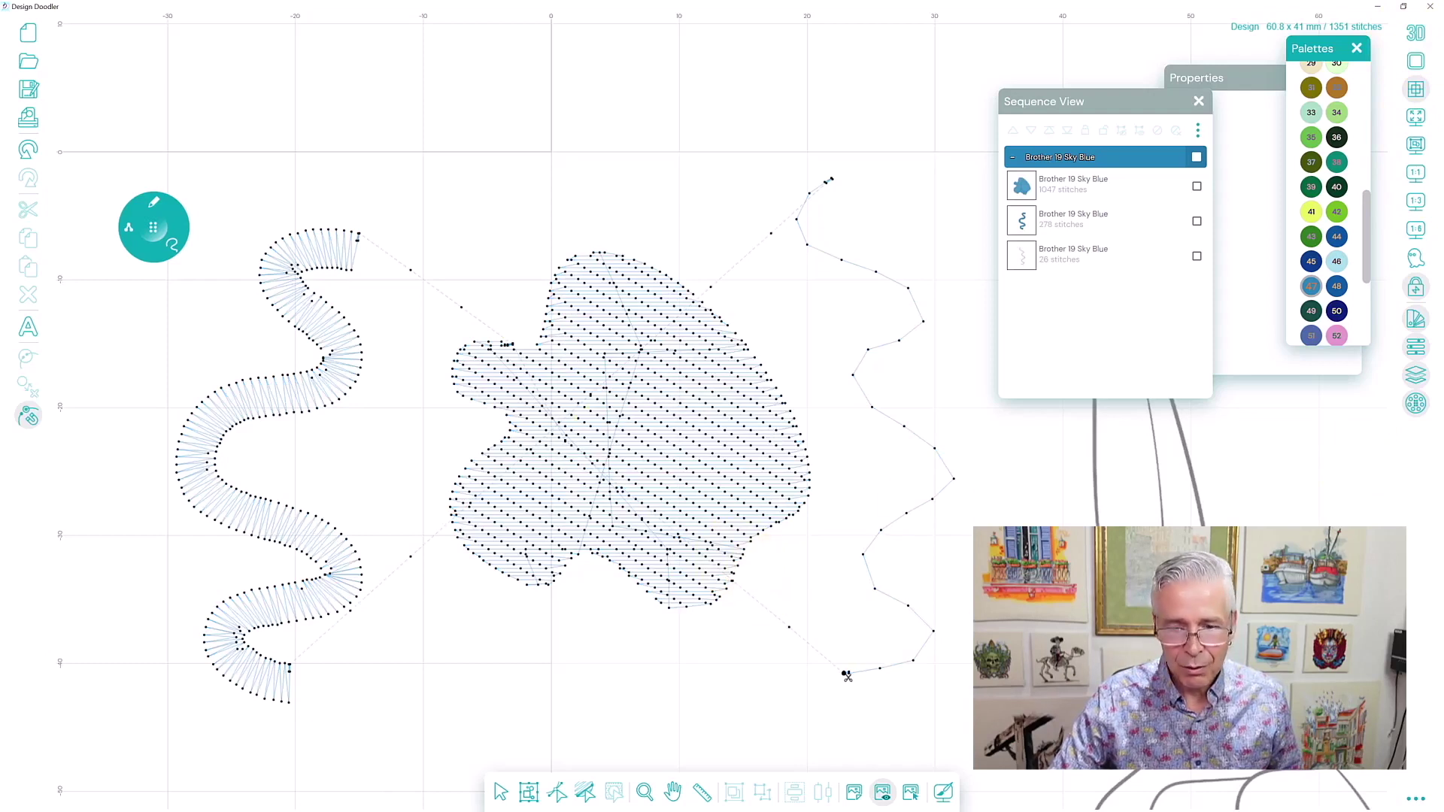
left_click(1417, 800)
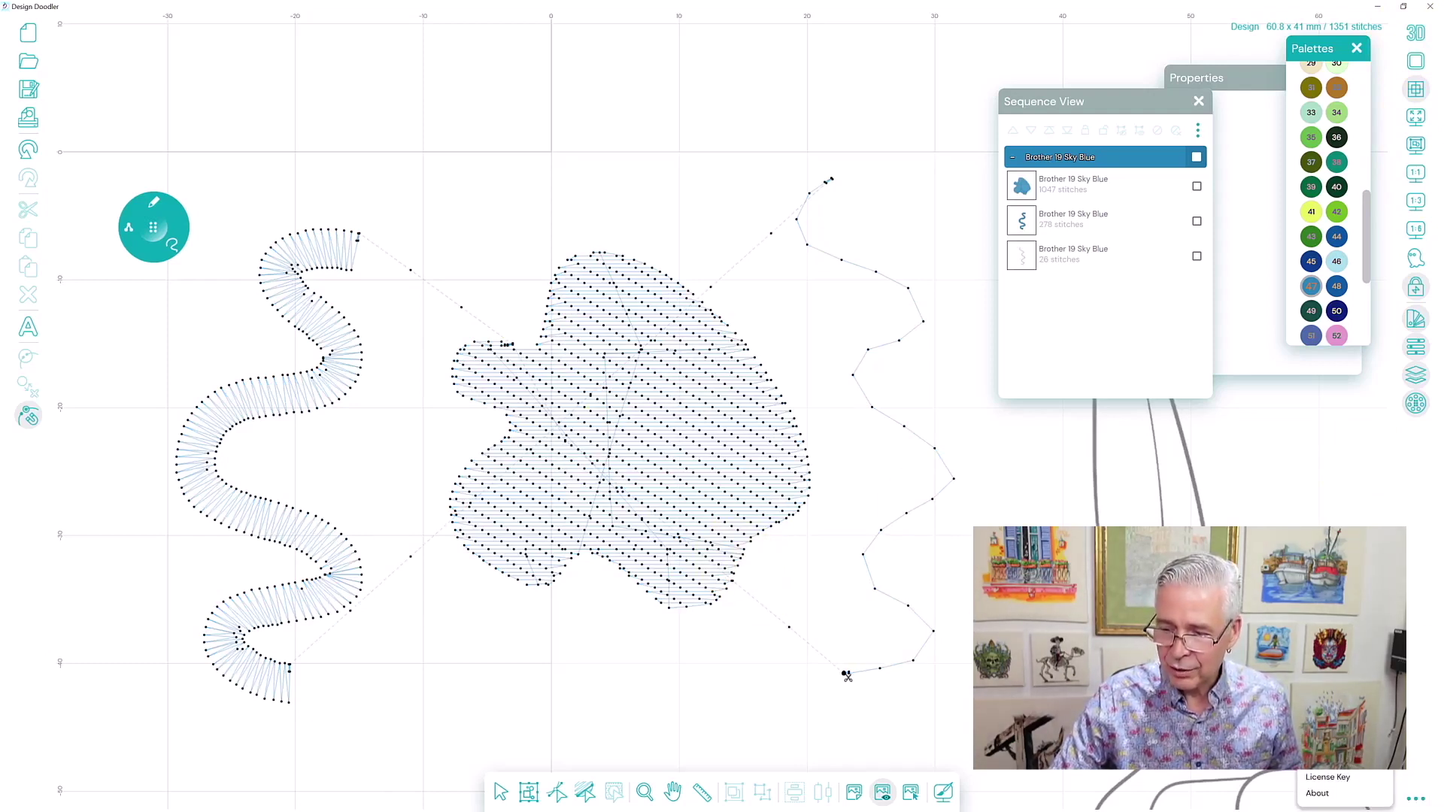
left_click(847, 677)
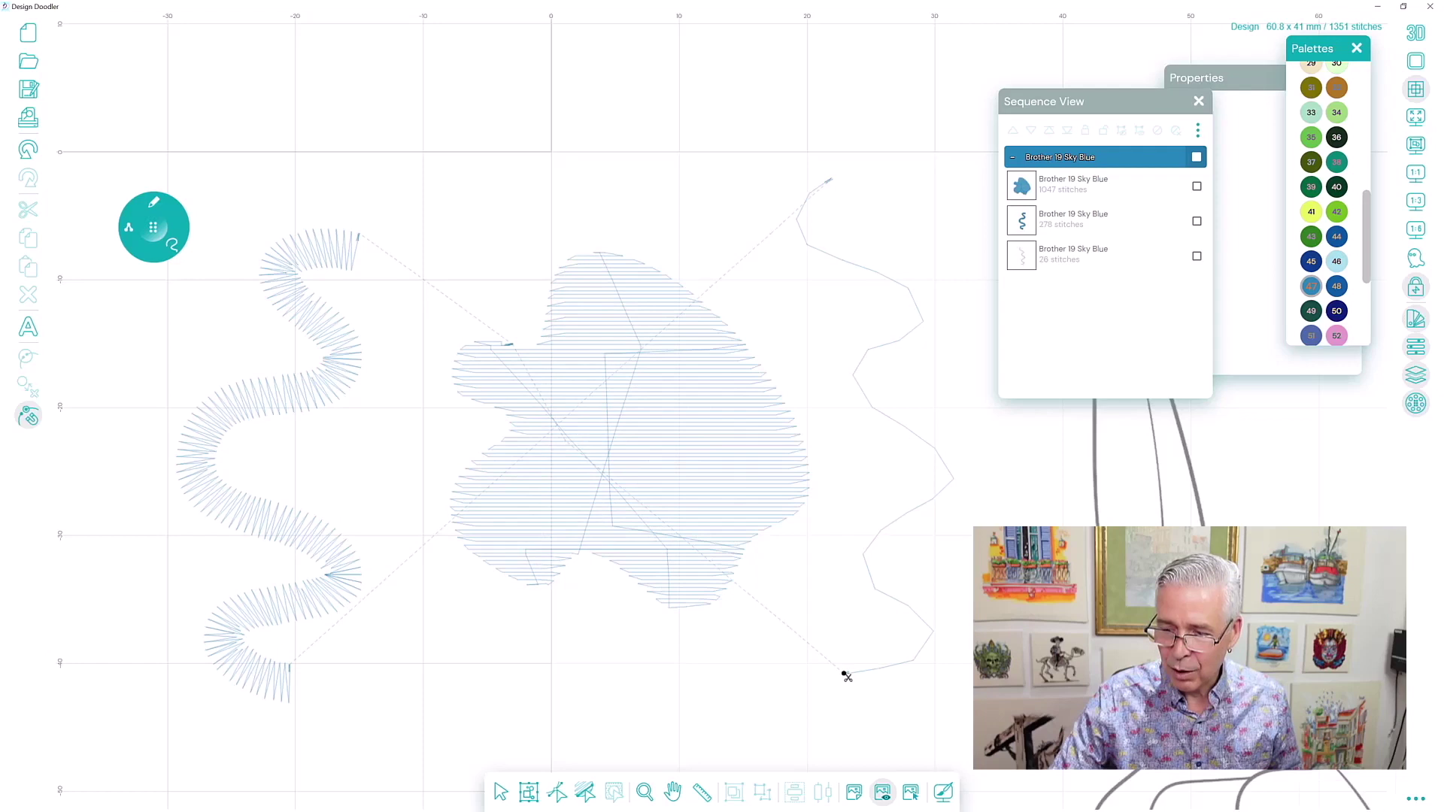
- Toggle the stitches and outlines on and off to view the outlines alone and together with the stitches, ending with stitches only
left_click(1414, 802)
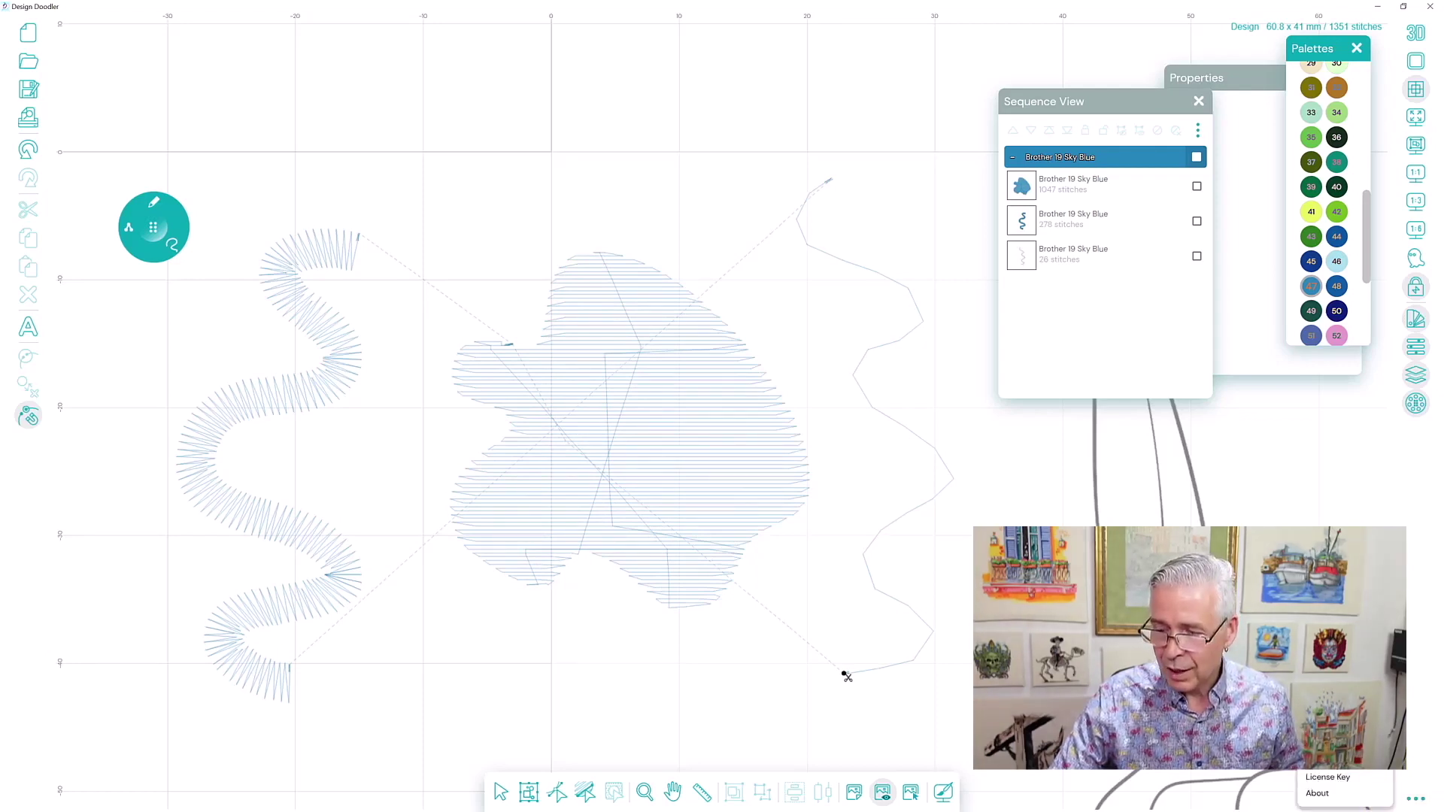
left_click(1338, 681)
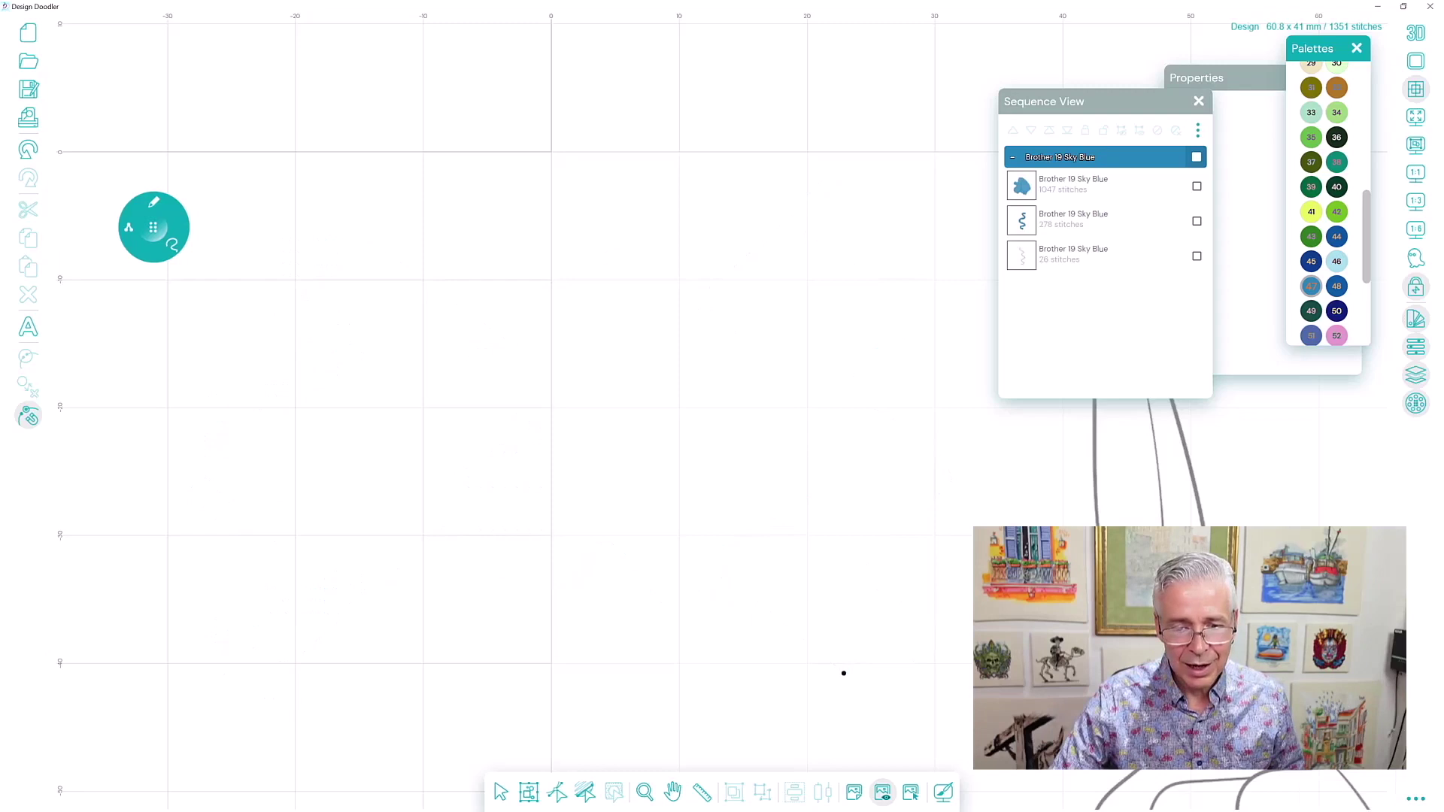
left_click(1416, 802)
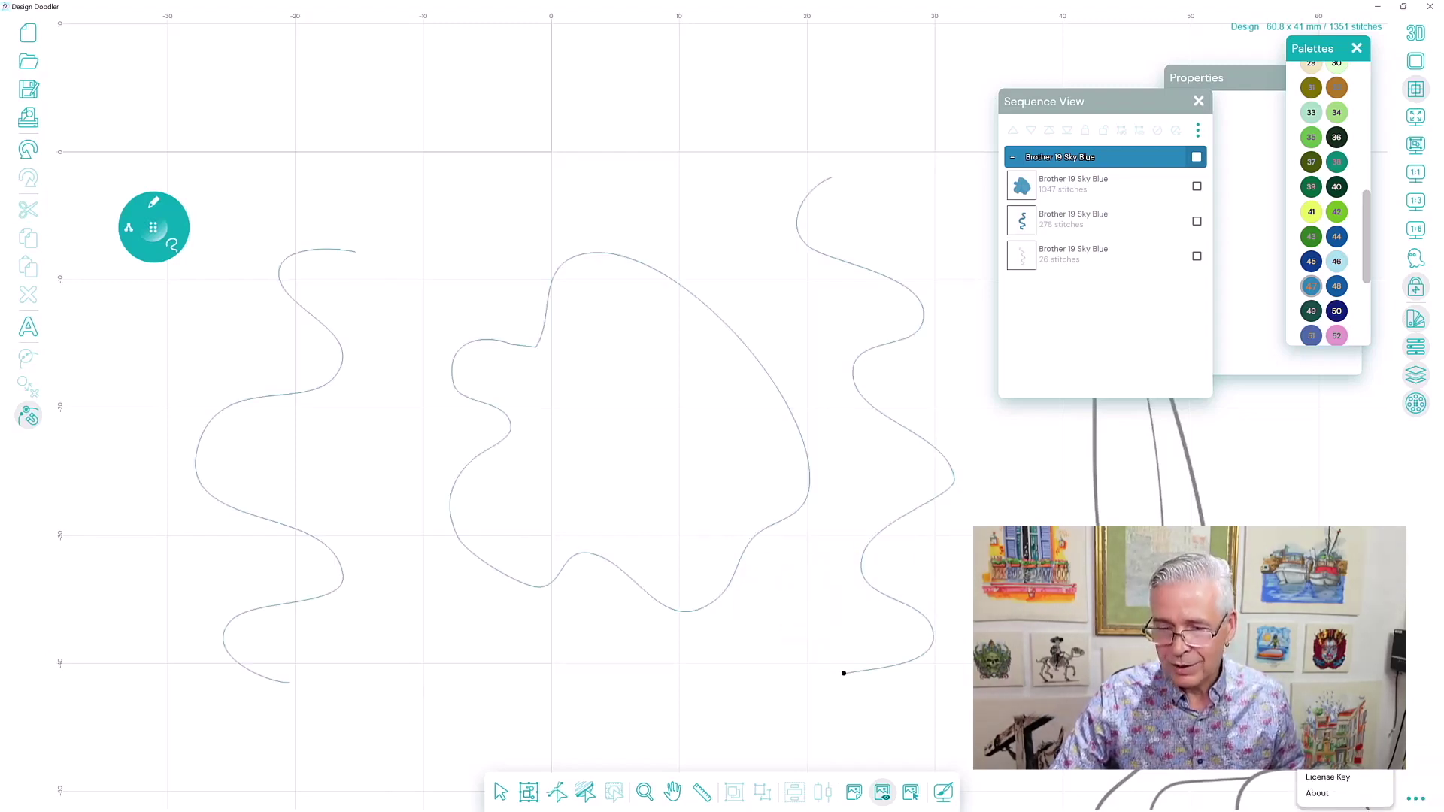
left_click(1337, 699)
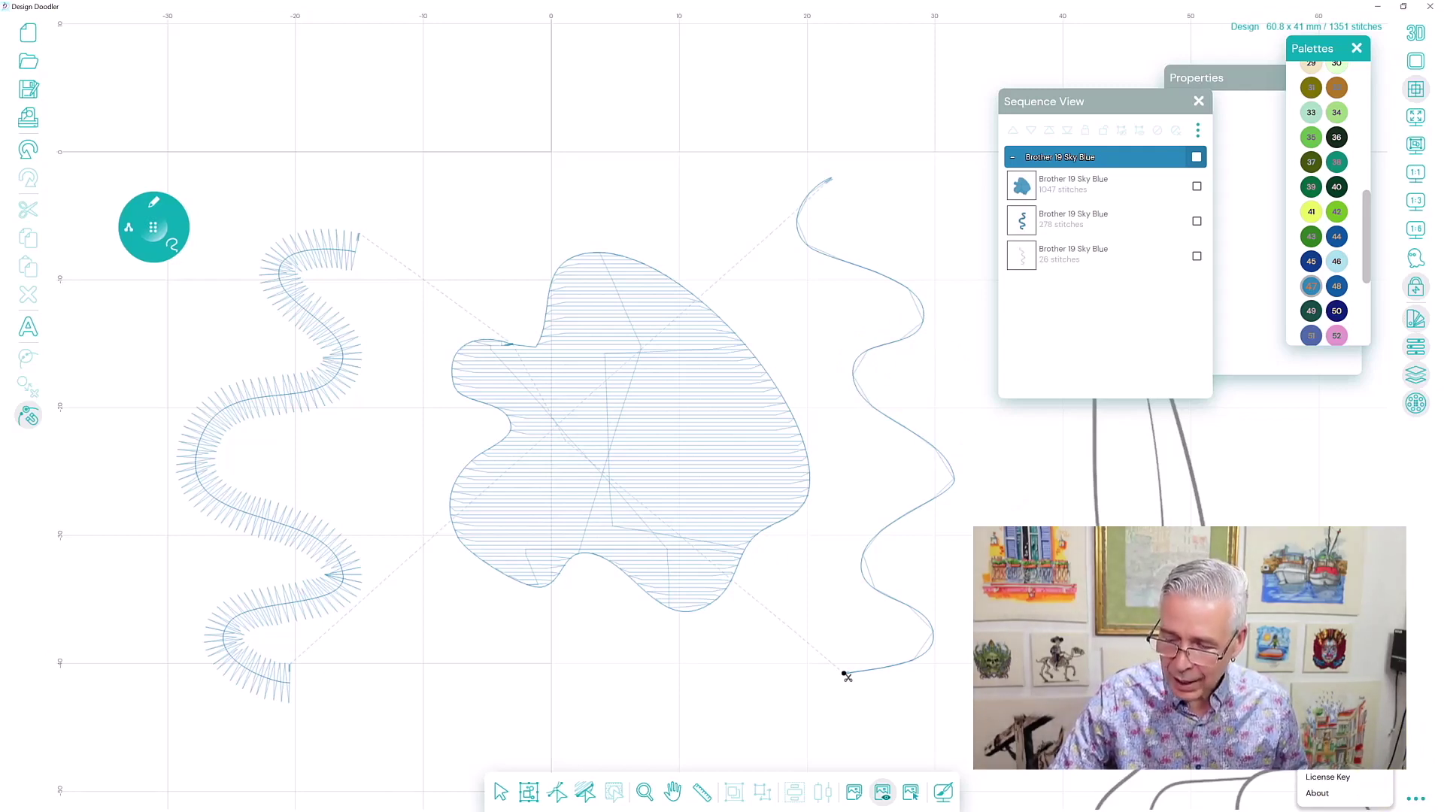
left_click(1332, 711)
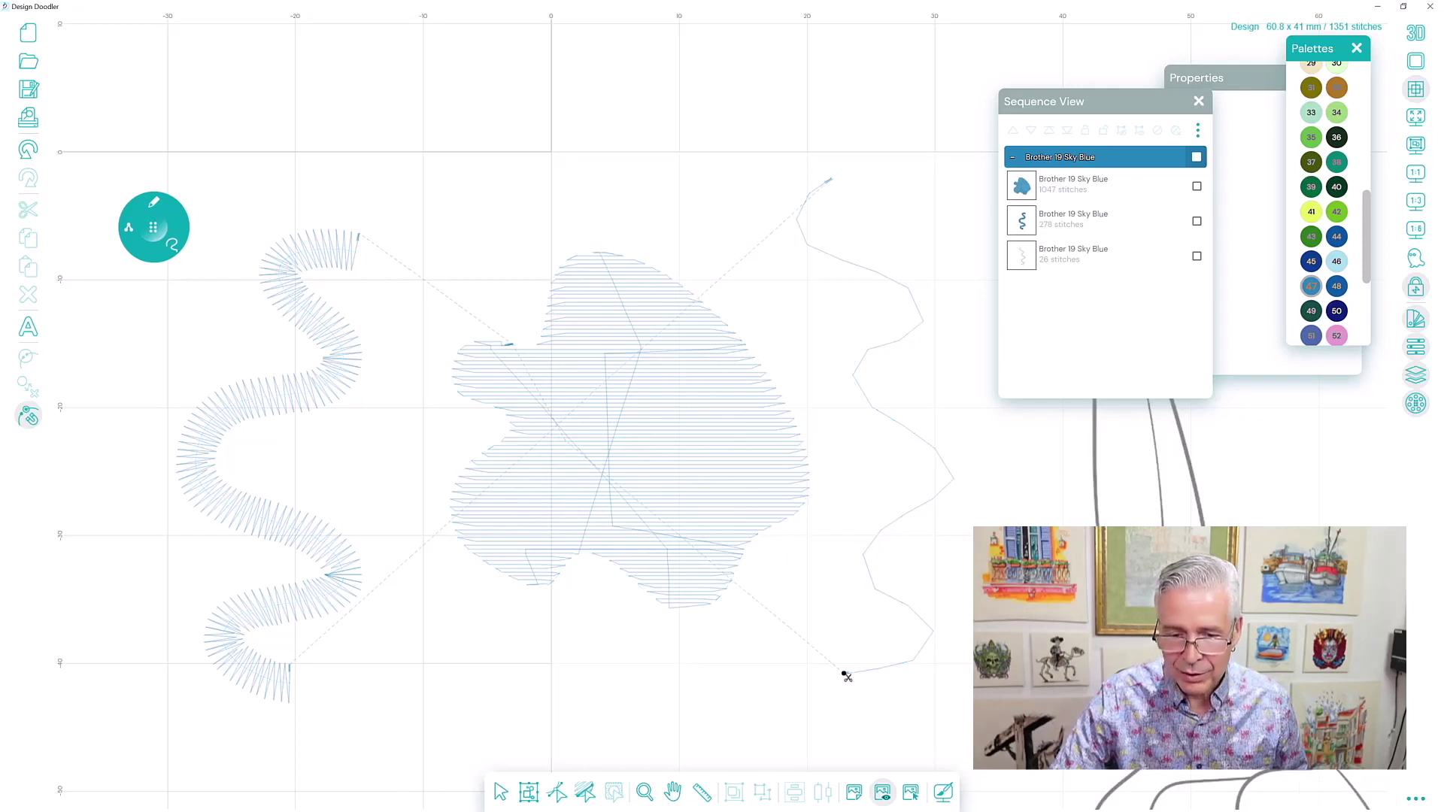
- Open the wavy running line for point editing and move its red end marker up to the nearby bend and back to the line's end
left_click(502, 791)
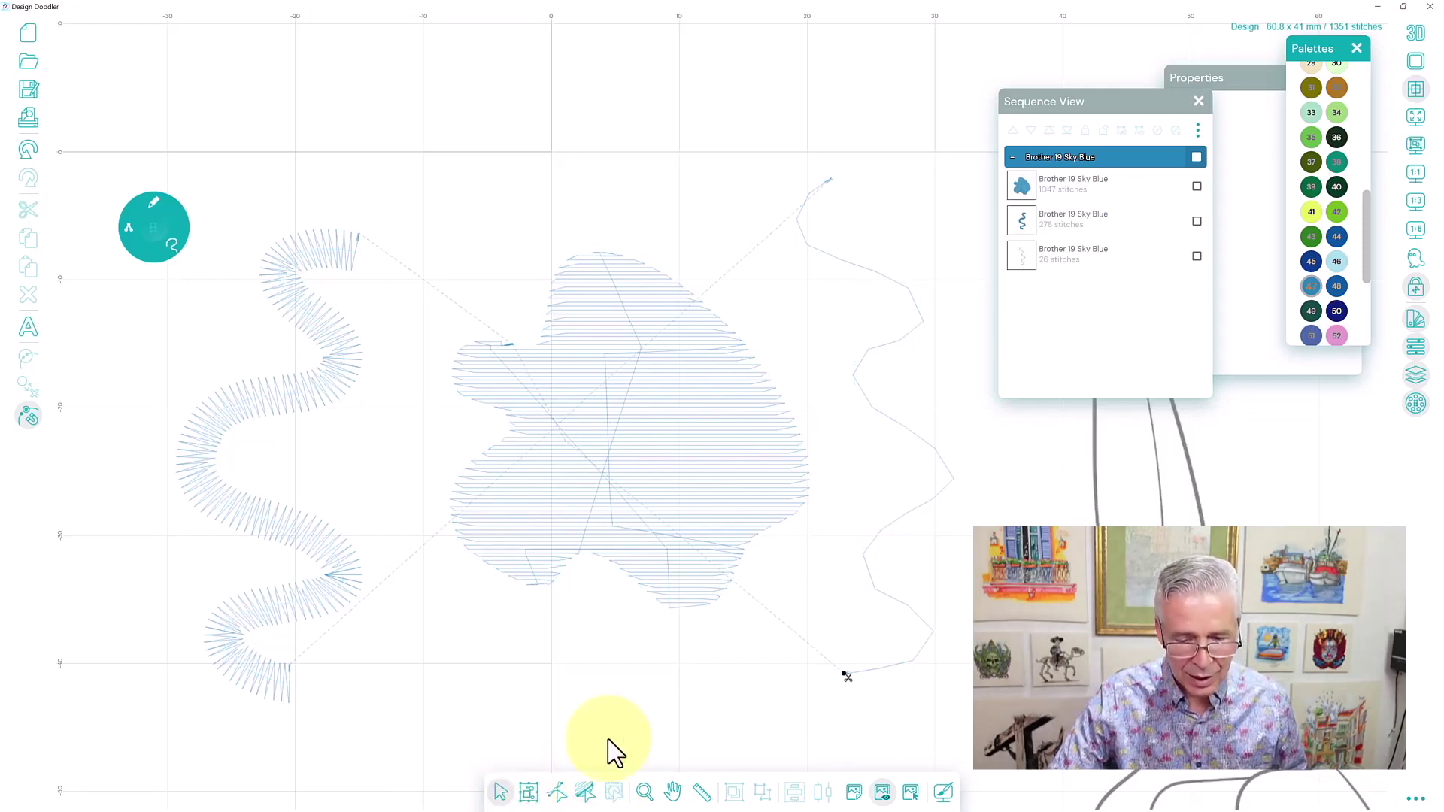
left_click(865, 556)
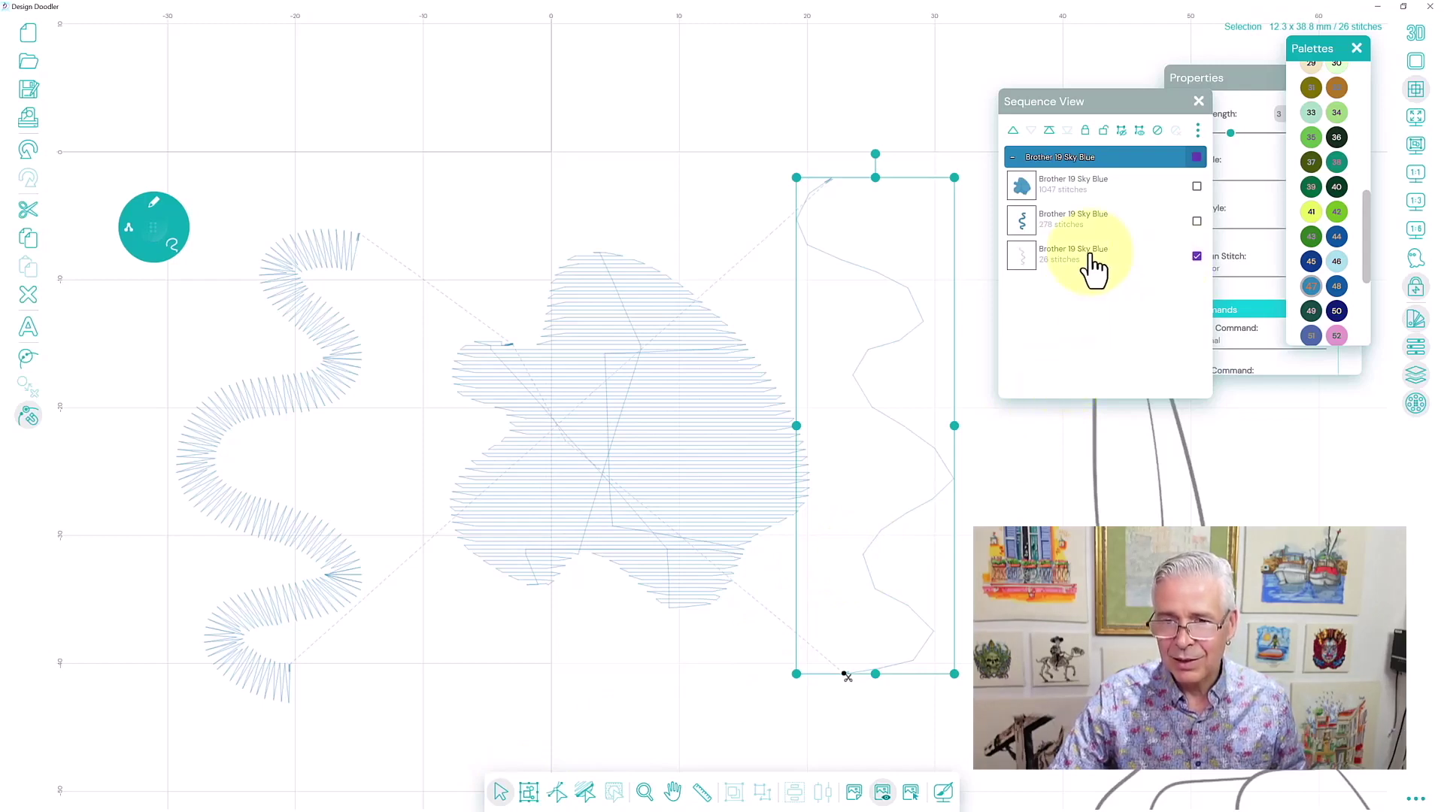
left_click(557, 794)
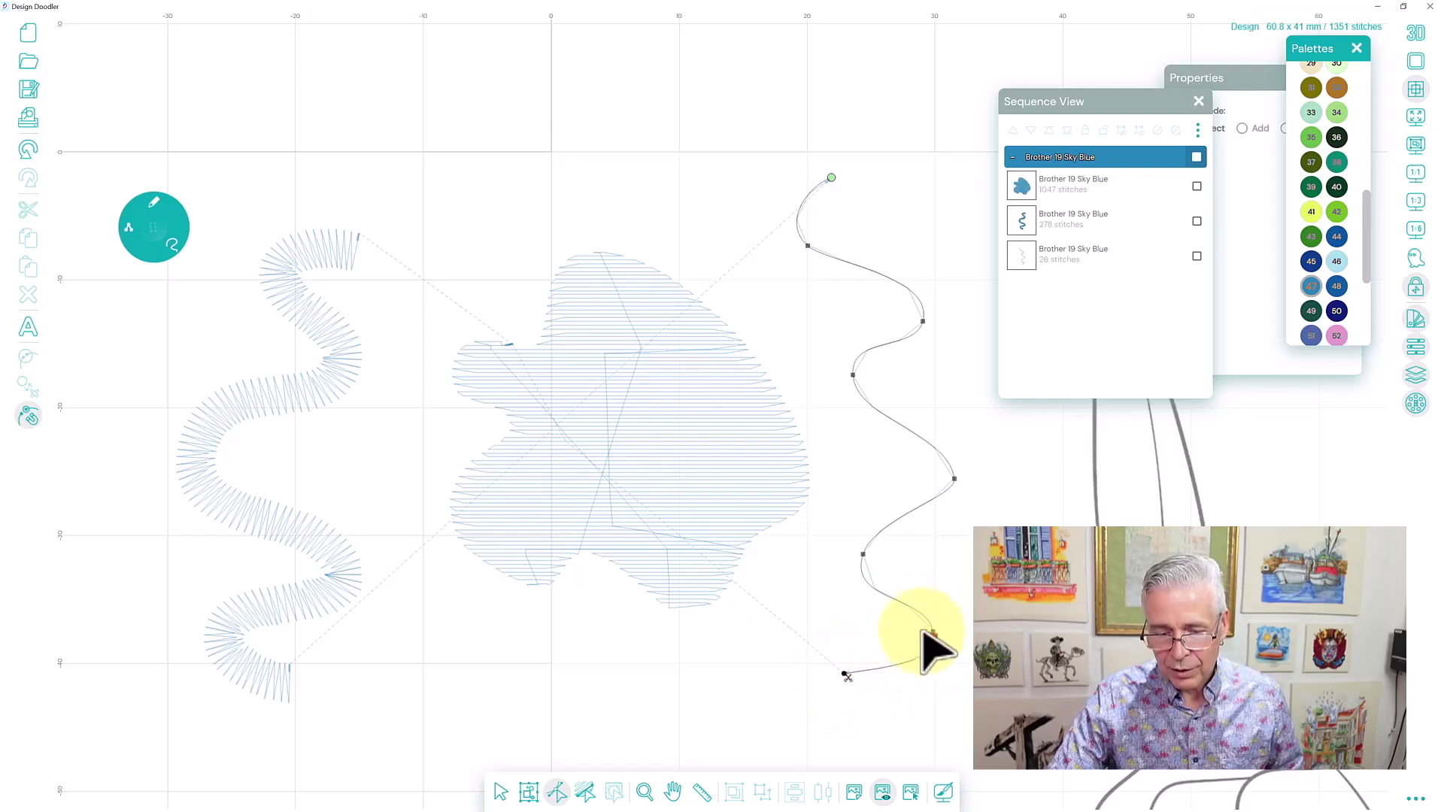
left_click(860, 568)
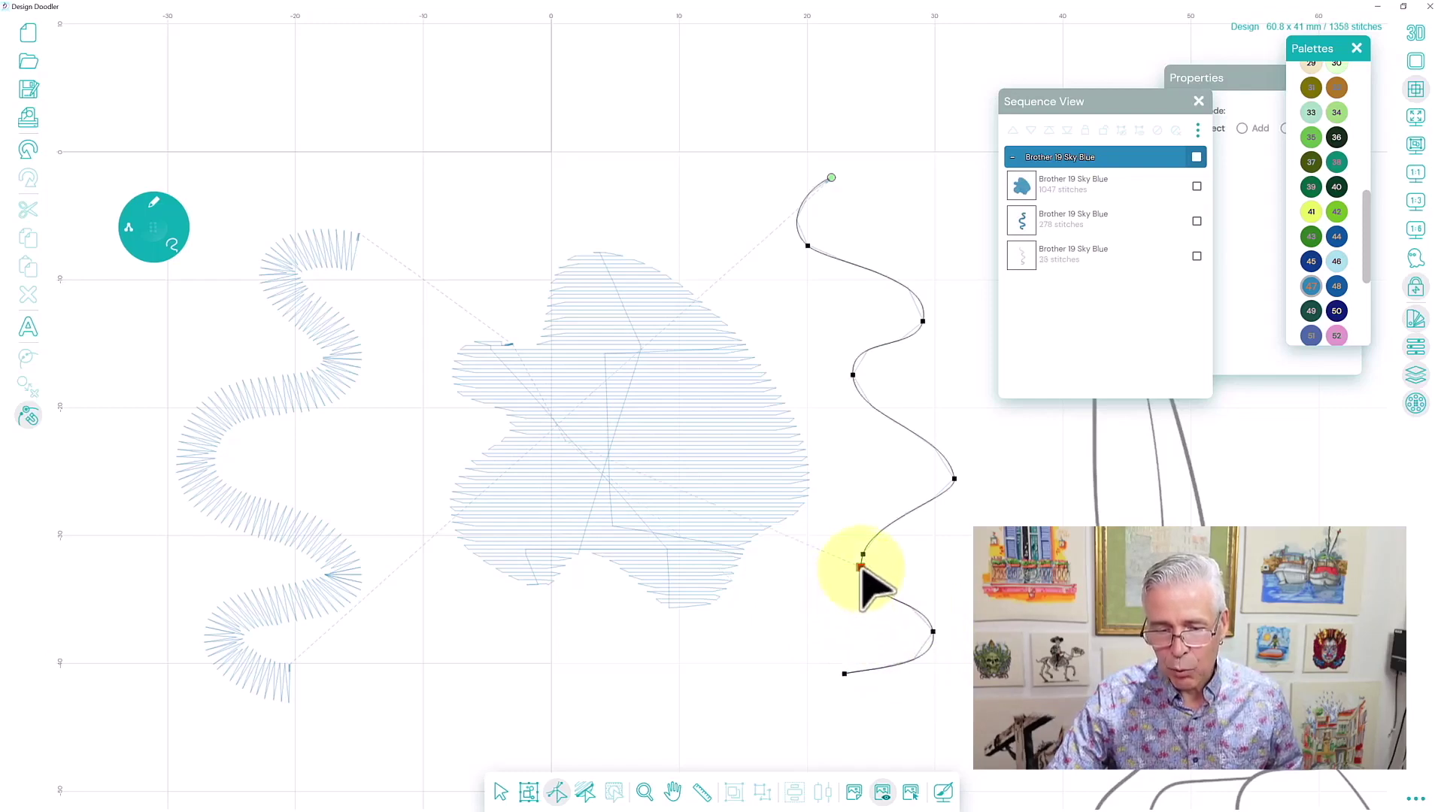
left_click_drag(872, 683, 843, 691)
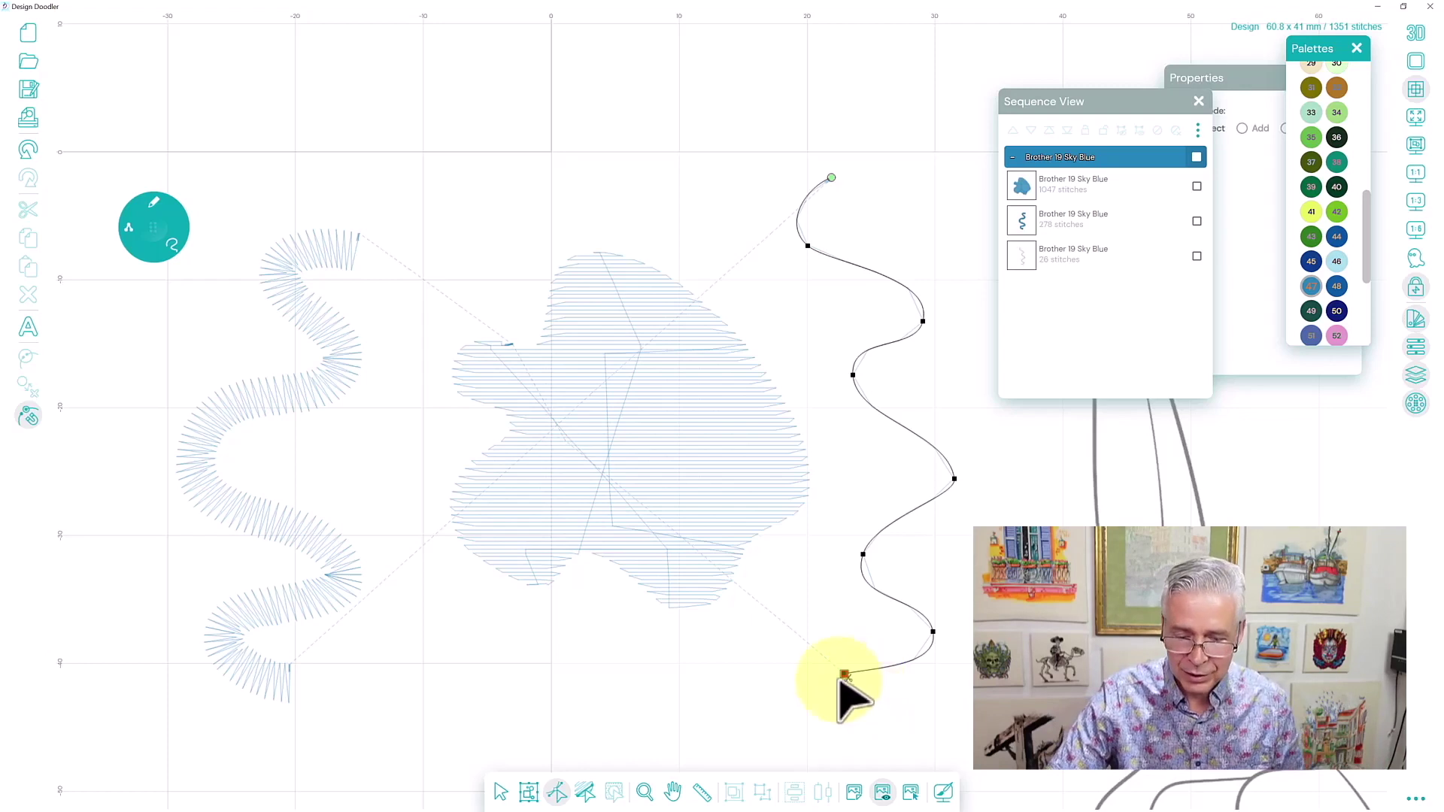
- Shift the running line's lowest bend anchor slightly outward and reshape the curve around it with its direction handles
left_click(932, 632)
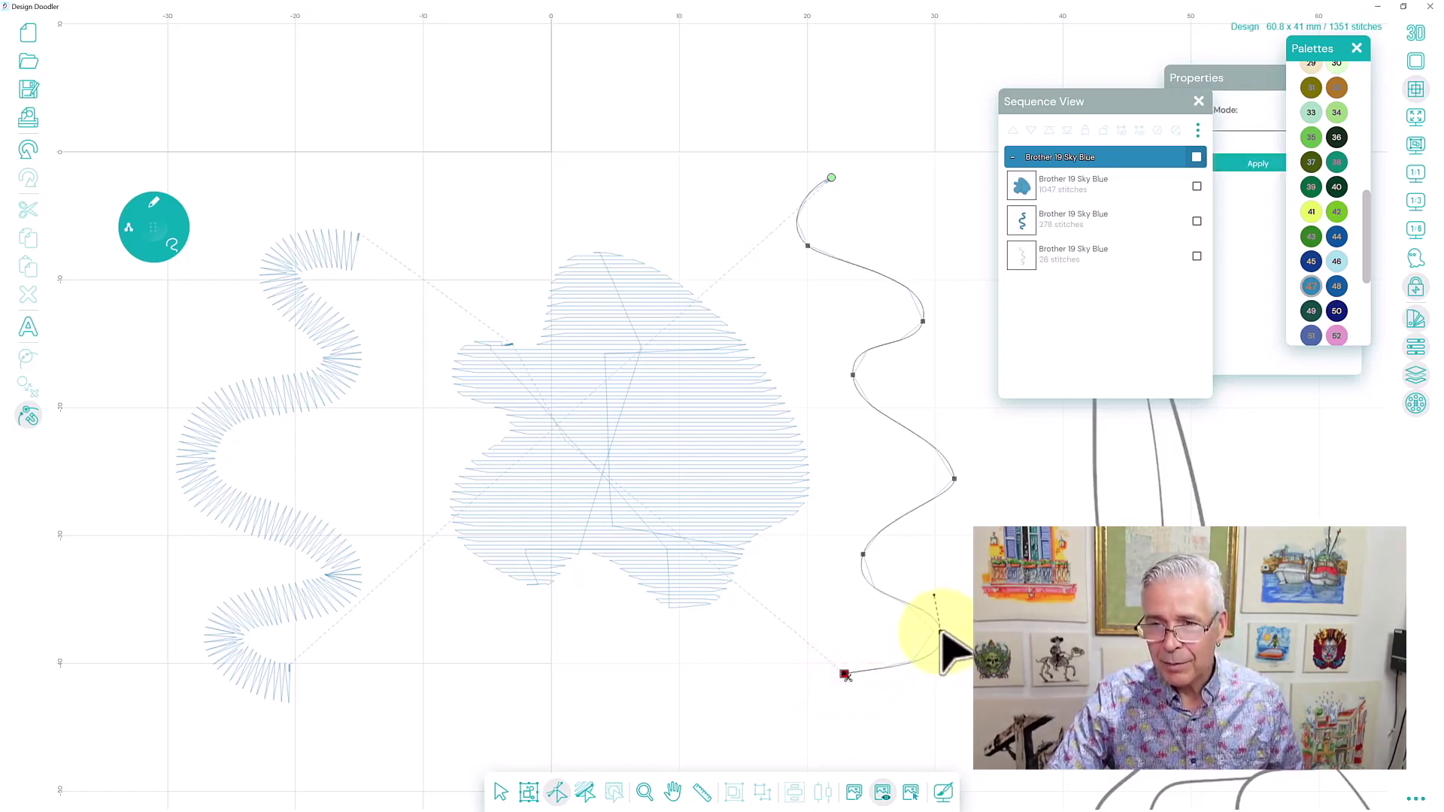
left_click(1237, 86)
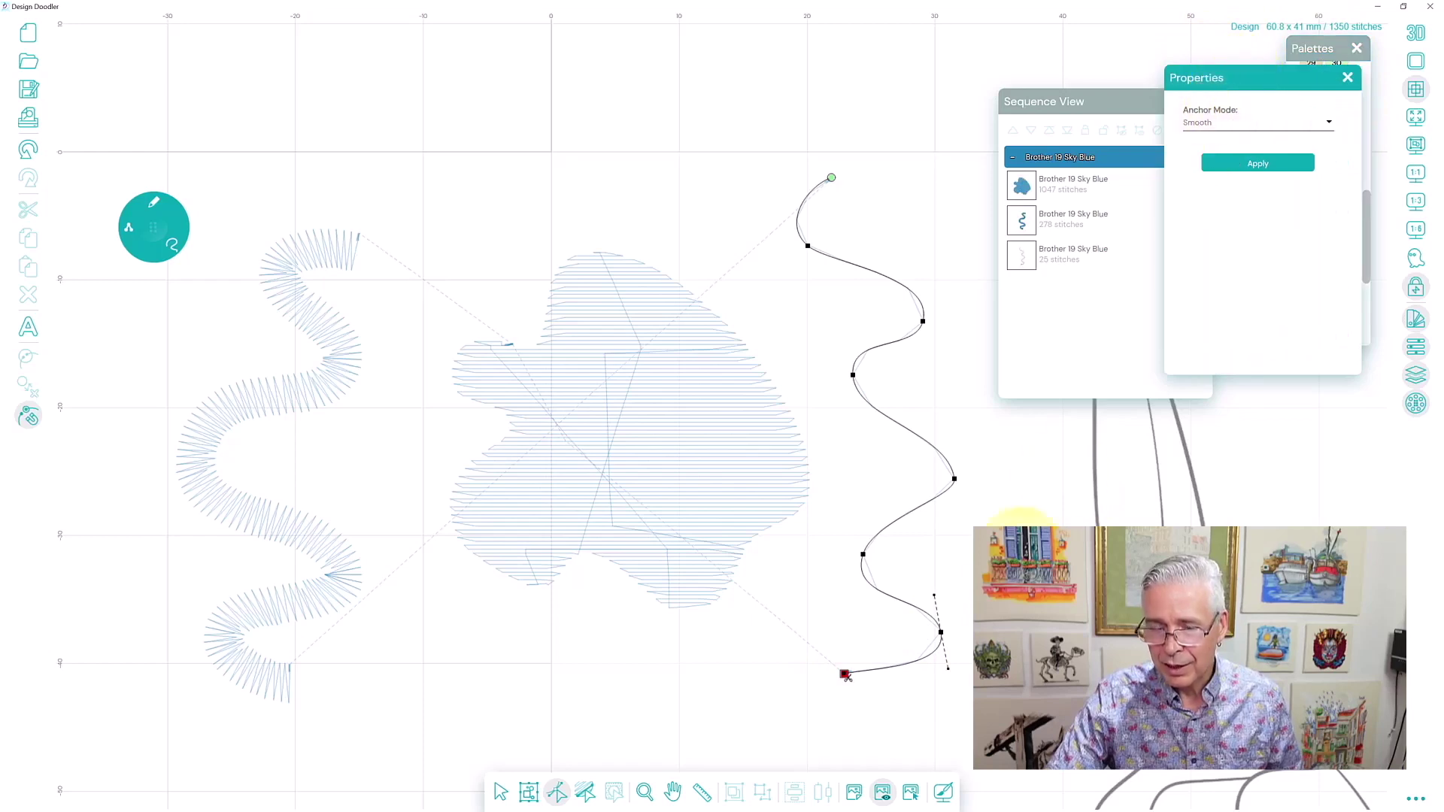
left_click_drag(940, 633, 923, 730)
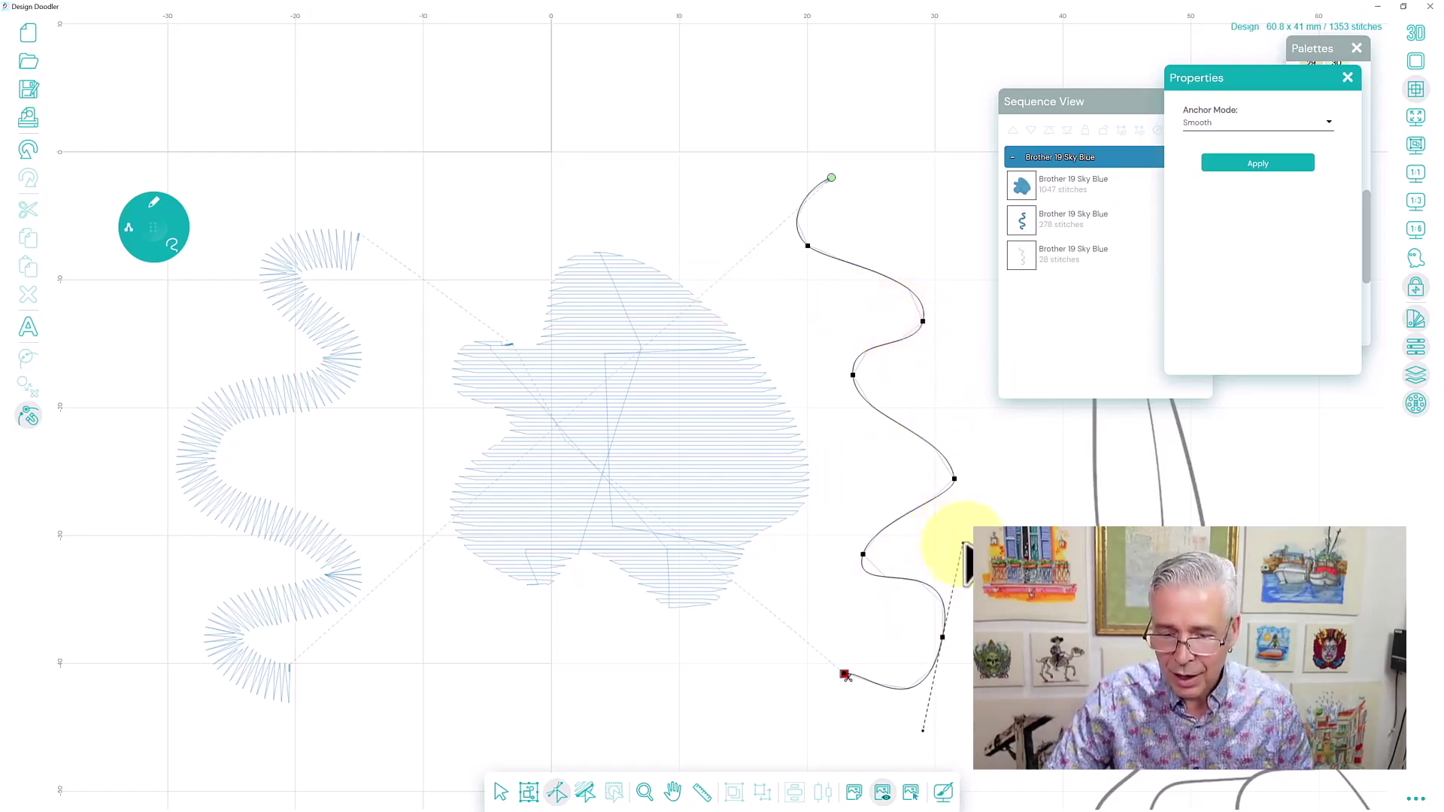
left_click_drag(966, 557, 955, 579)
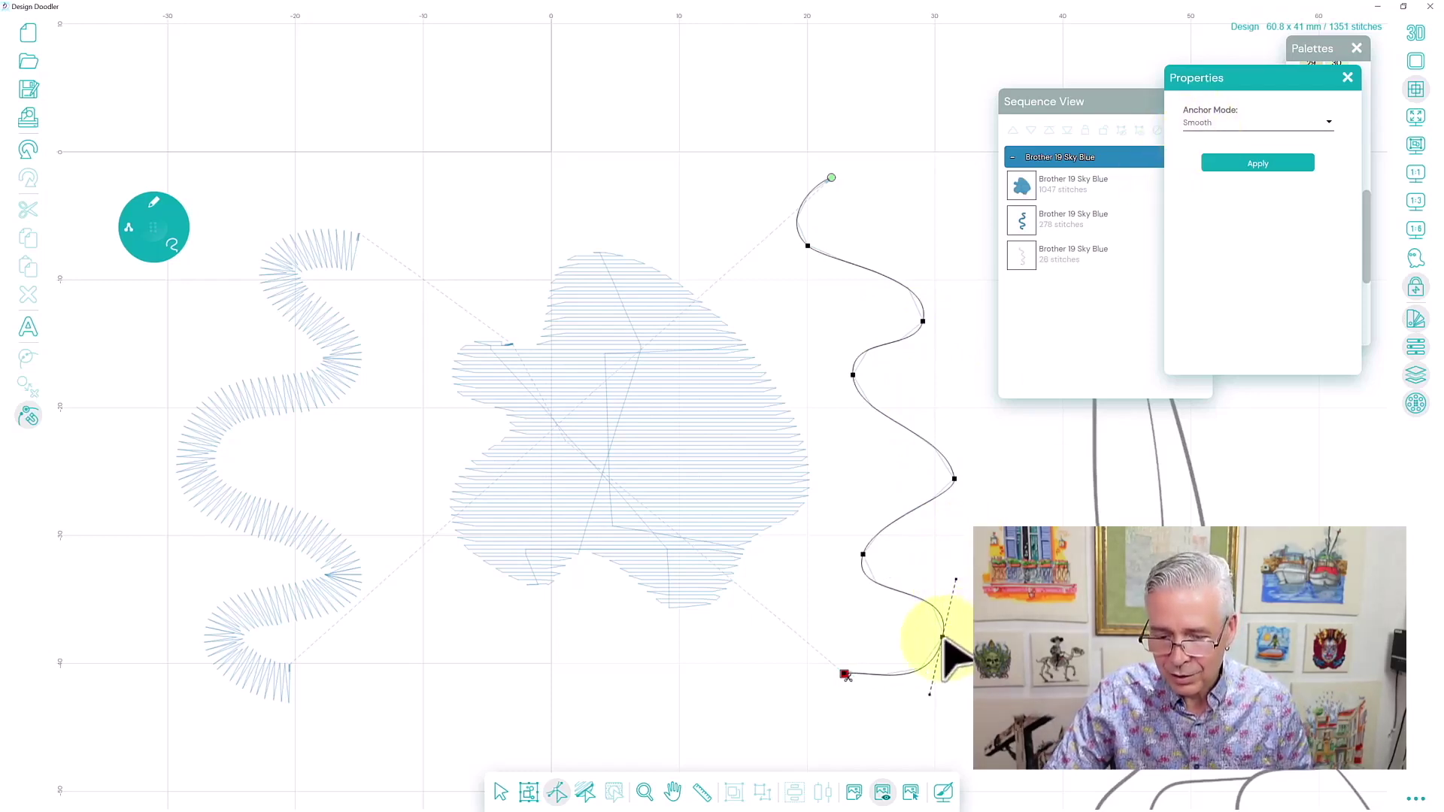
- Try the Symmetrical anchor mode on the running line's lowest bend anchor and set it to Straight
left_click(1328, 123)
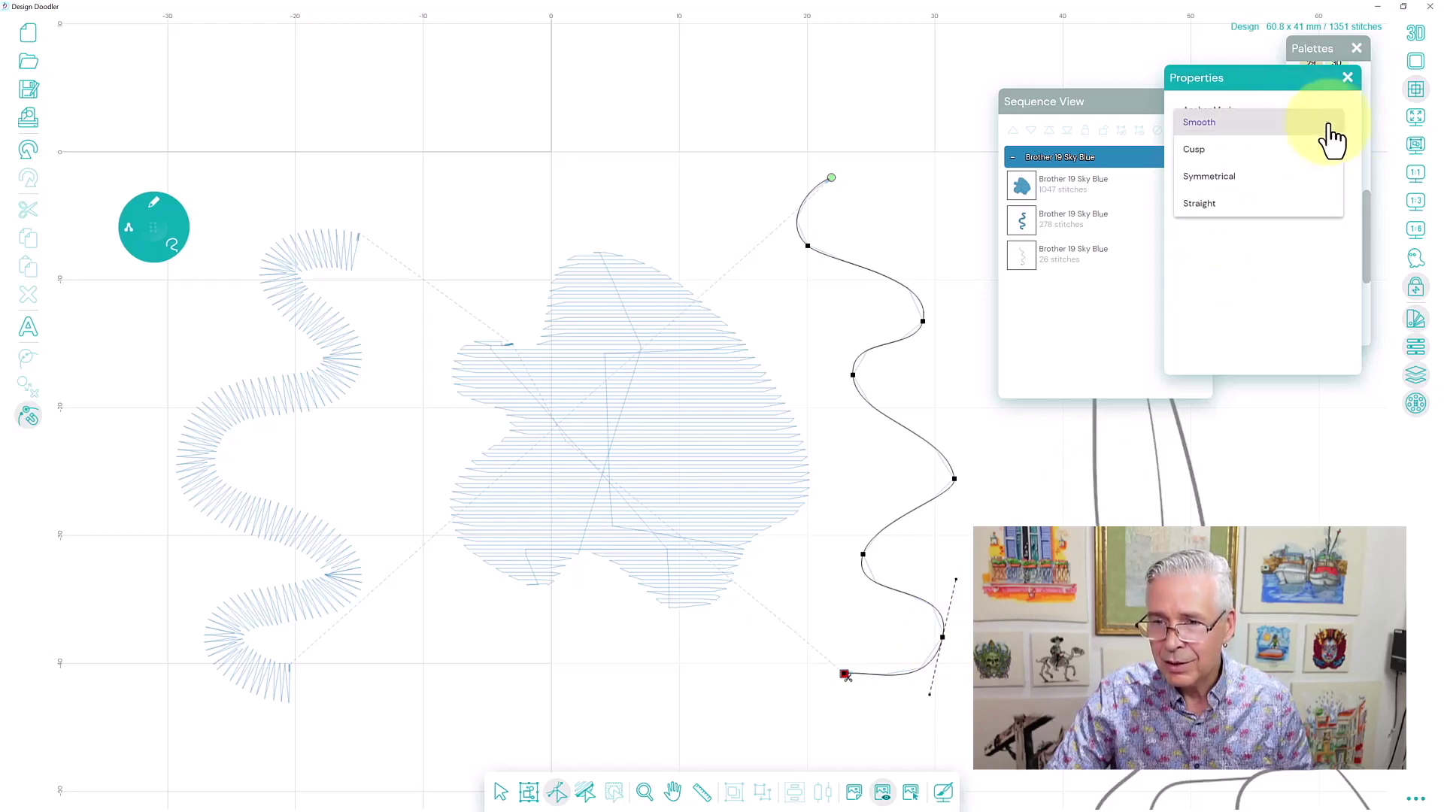
left_click(1208, 178)
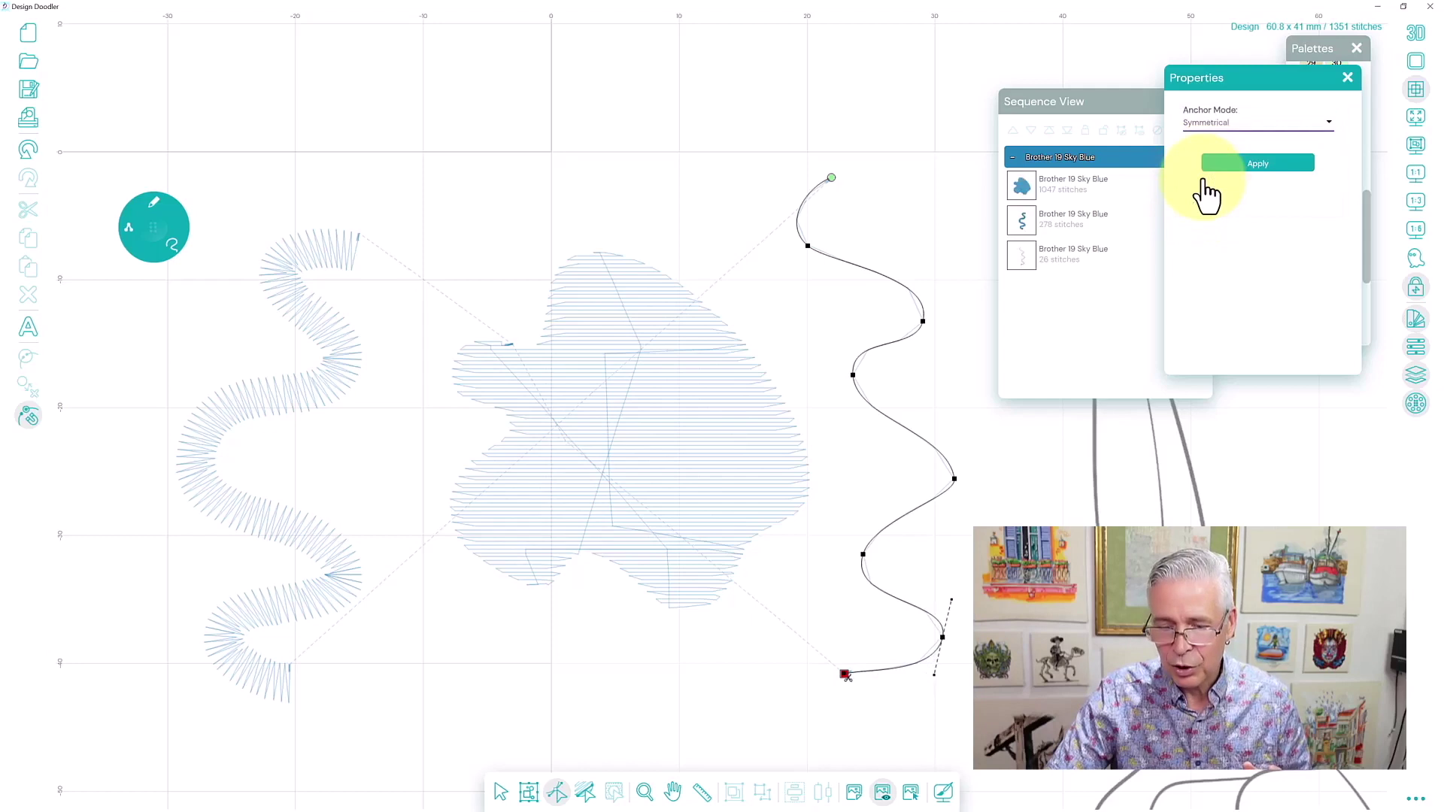
left_click(1249, 126)
left_click(1201, 149)
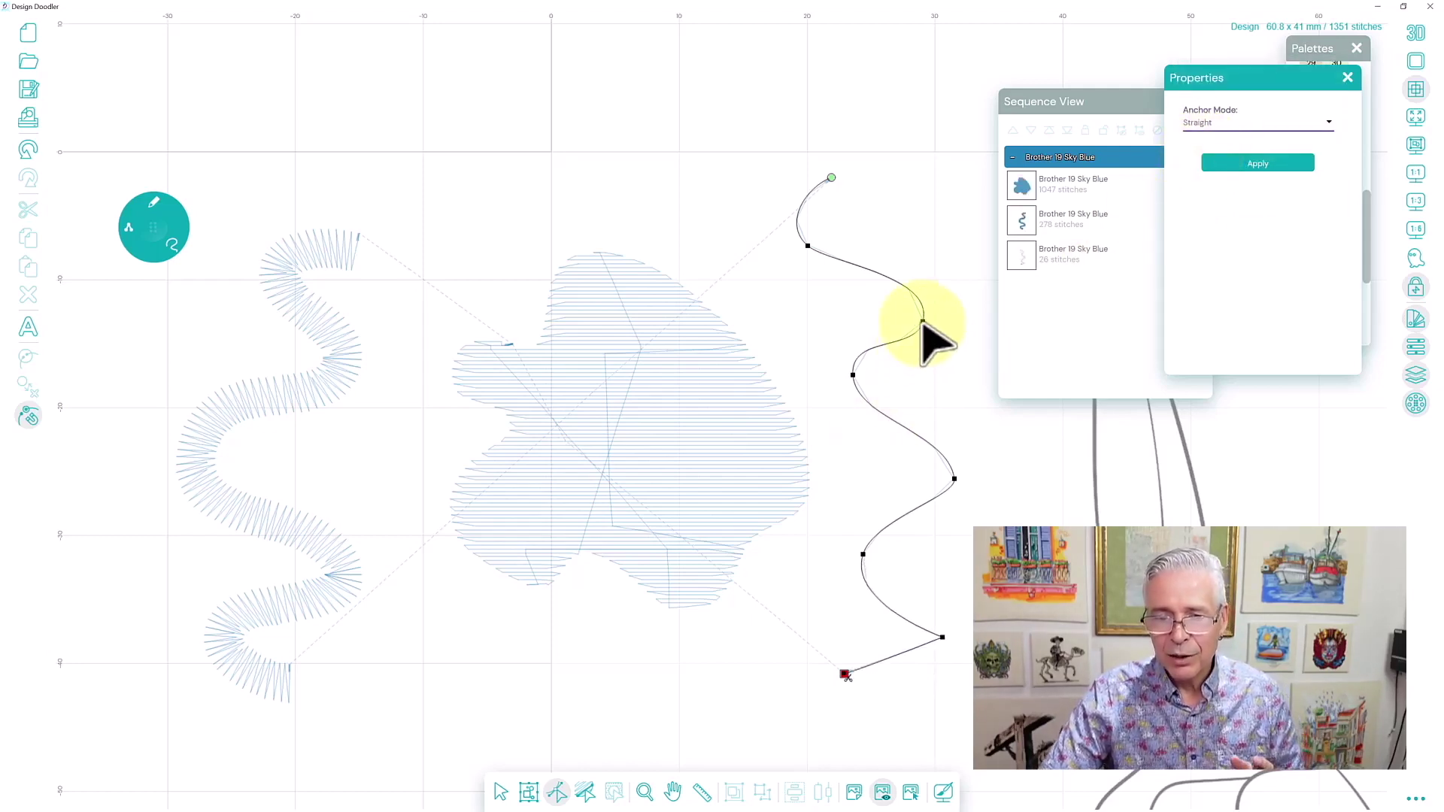
- Move the running line's upper outer bend anchor inward and lengthen its direction handles
left_click_drag(924, 322, 903, 255)
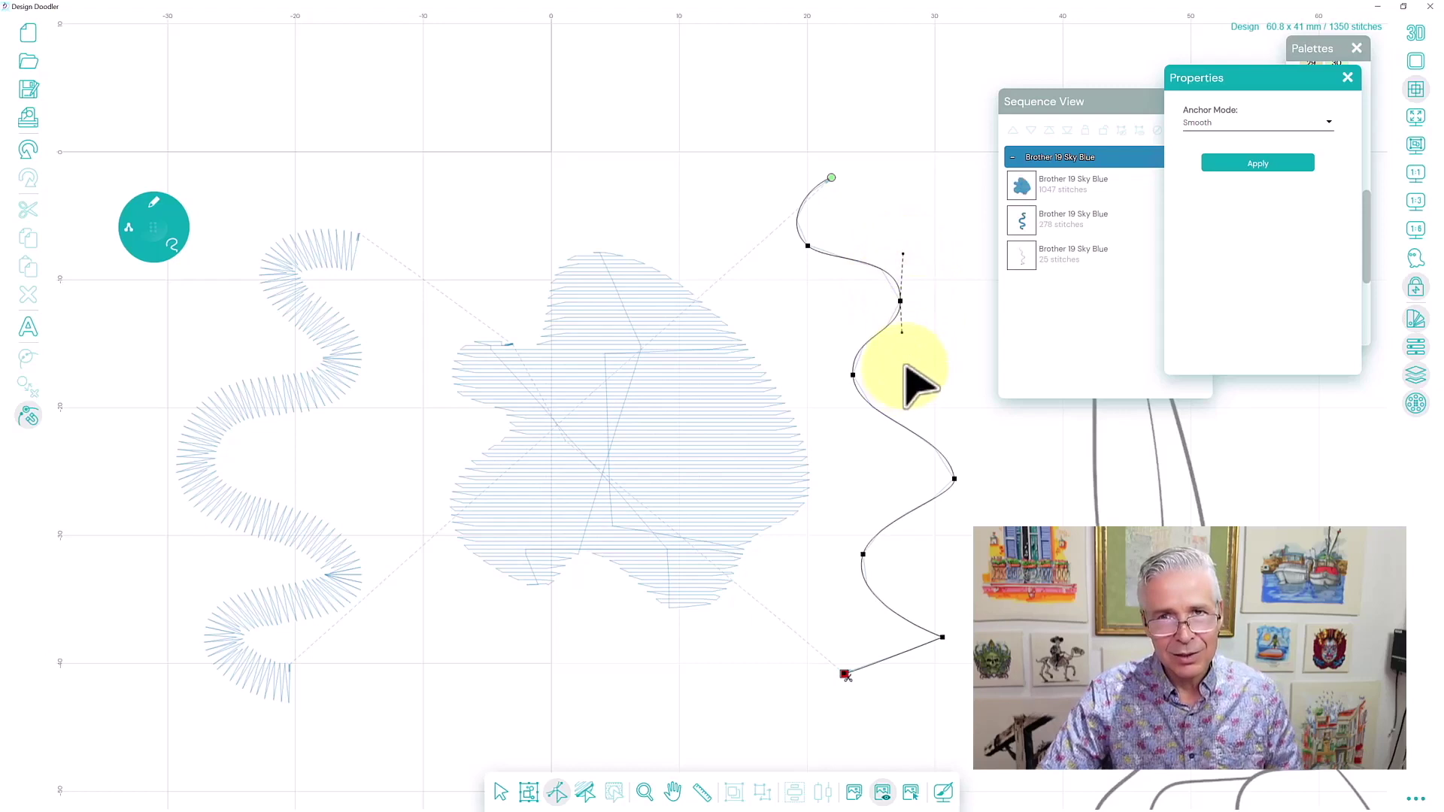
left_click_drag(902, 336, 906, 351)
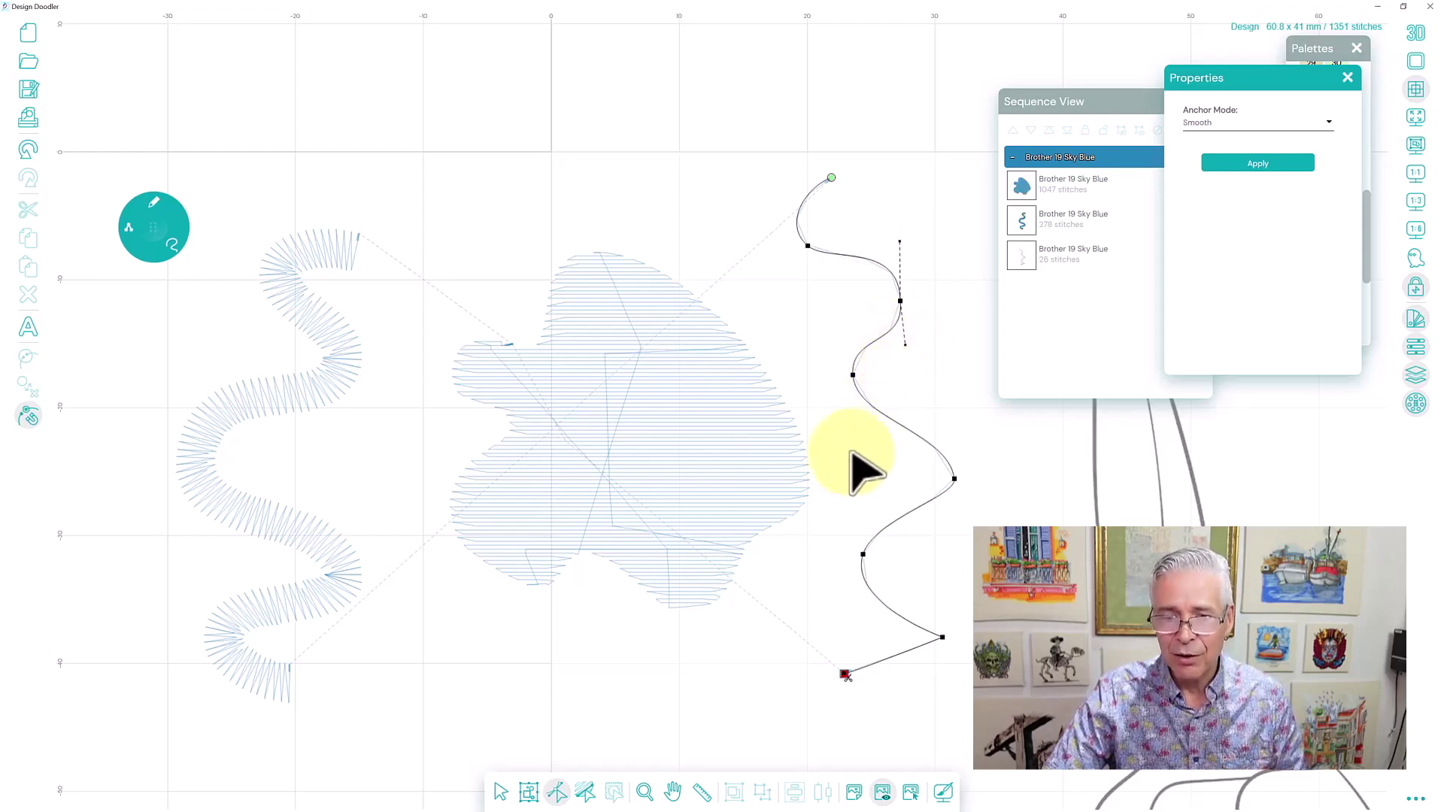
- Open the satin line for point editing and reshape its uppermost bend with the anchor's direction handle
left_click(340, 370)
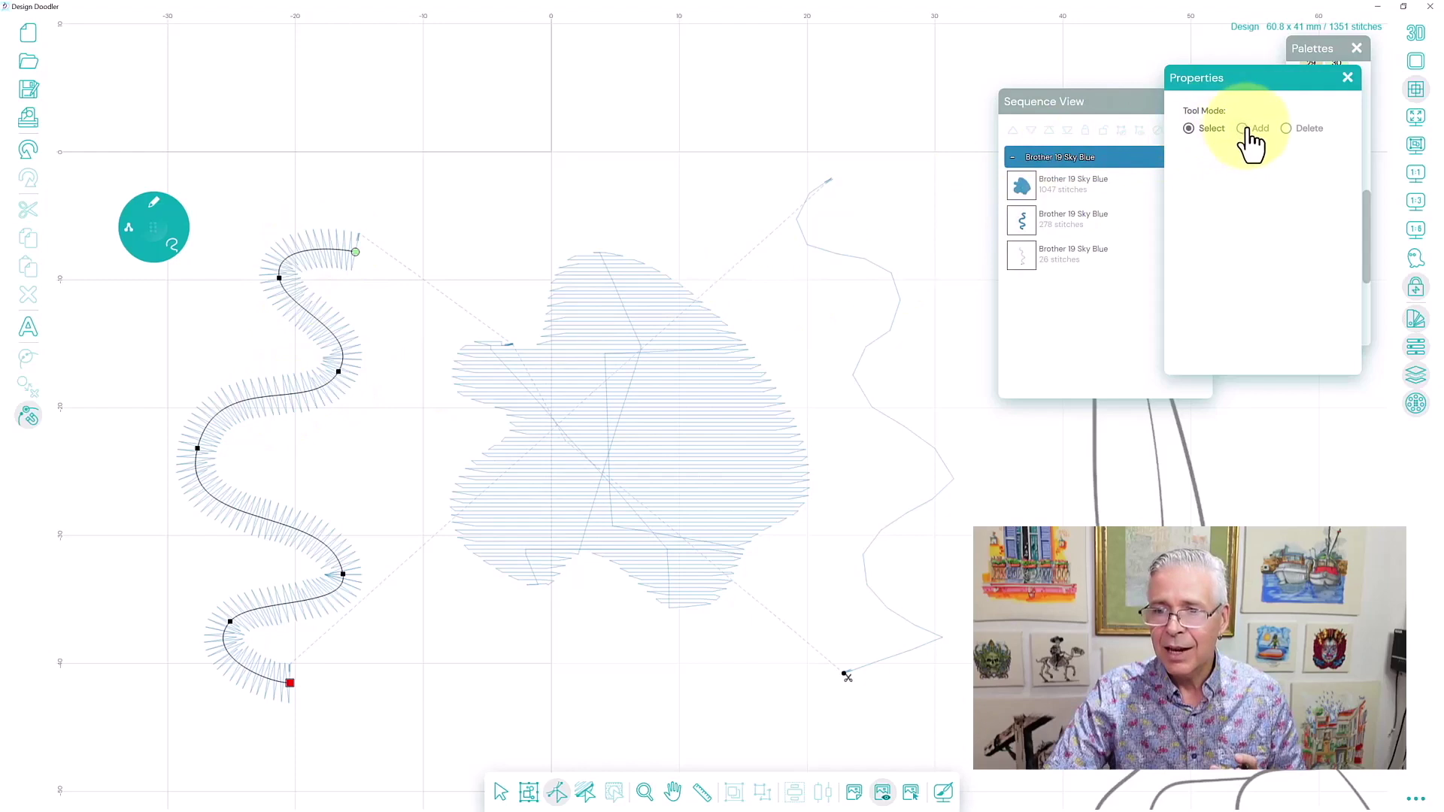
left_click(279, 277)
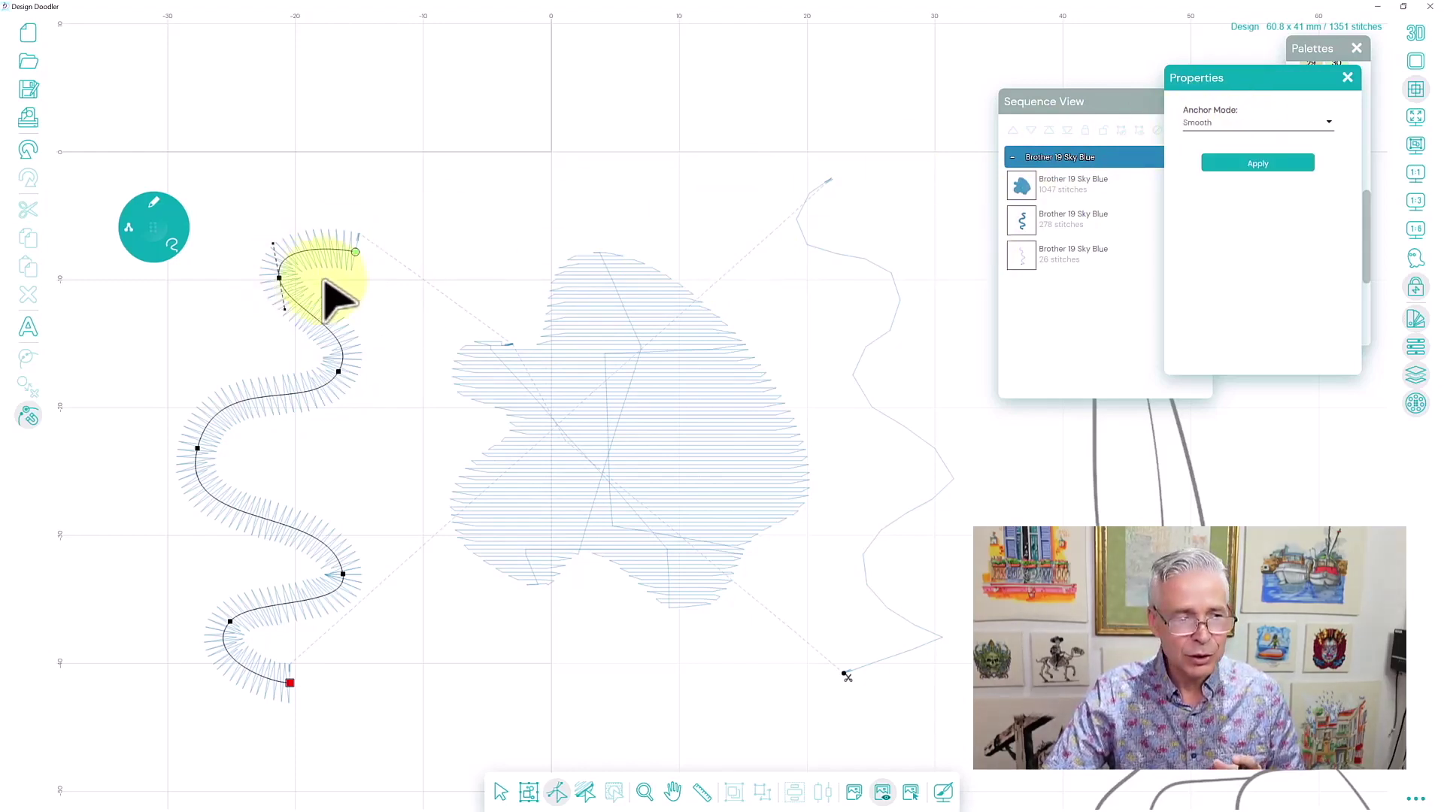
left_click_drag(286, 311, 276, 324)
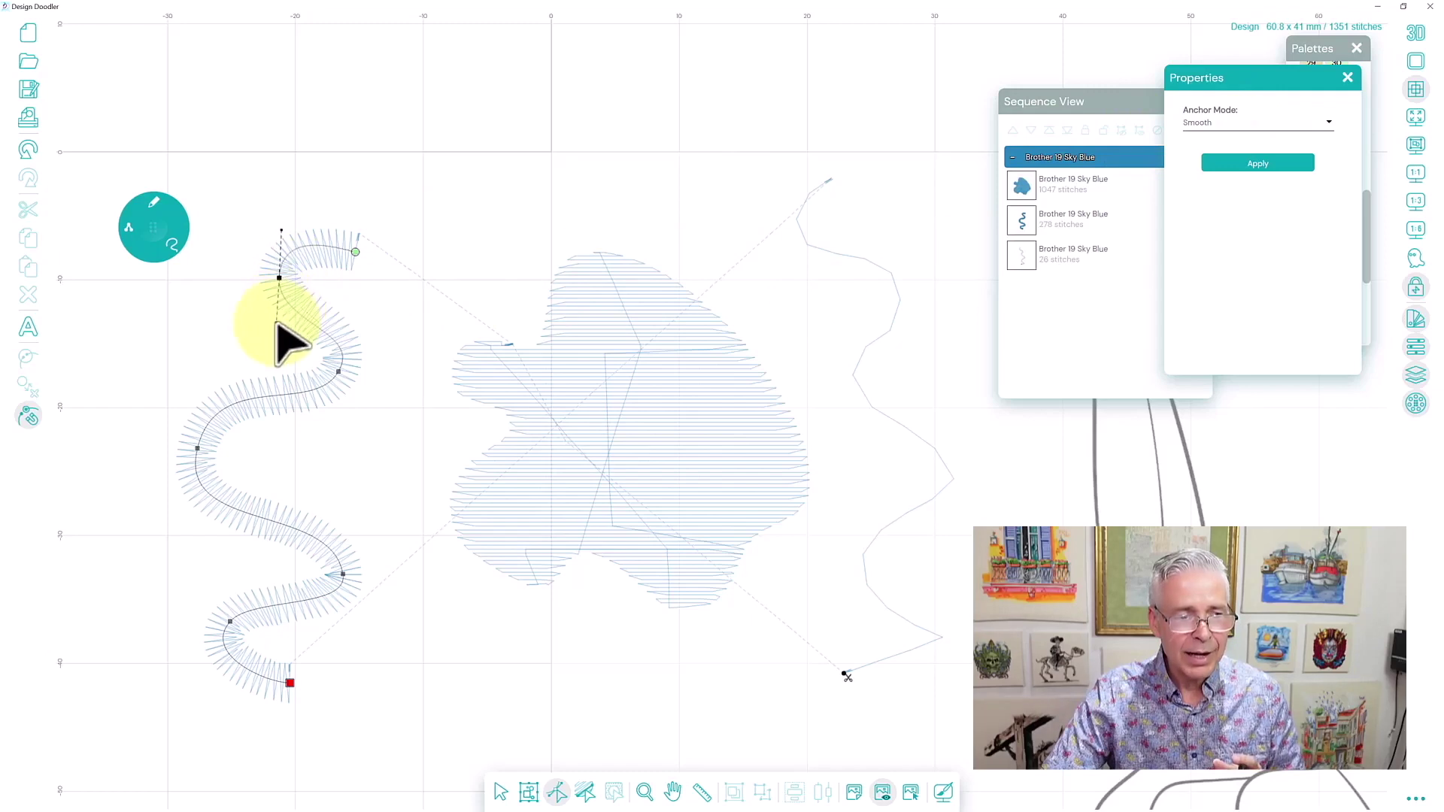
- Add anchor points along the fill shape's long outer edge and delete the duplicate anchor beside the middle one
left_click(556, 793)
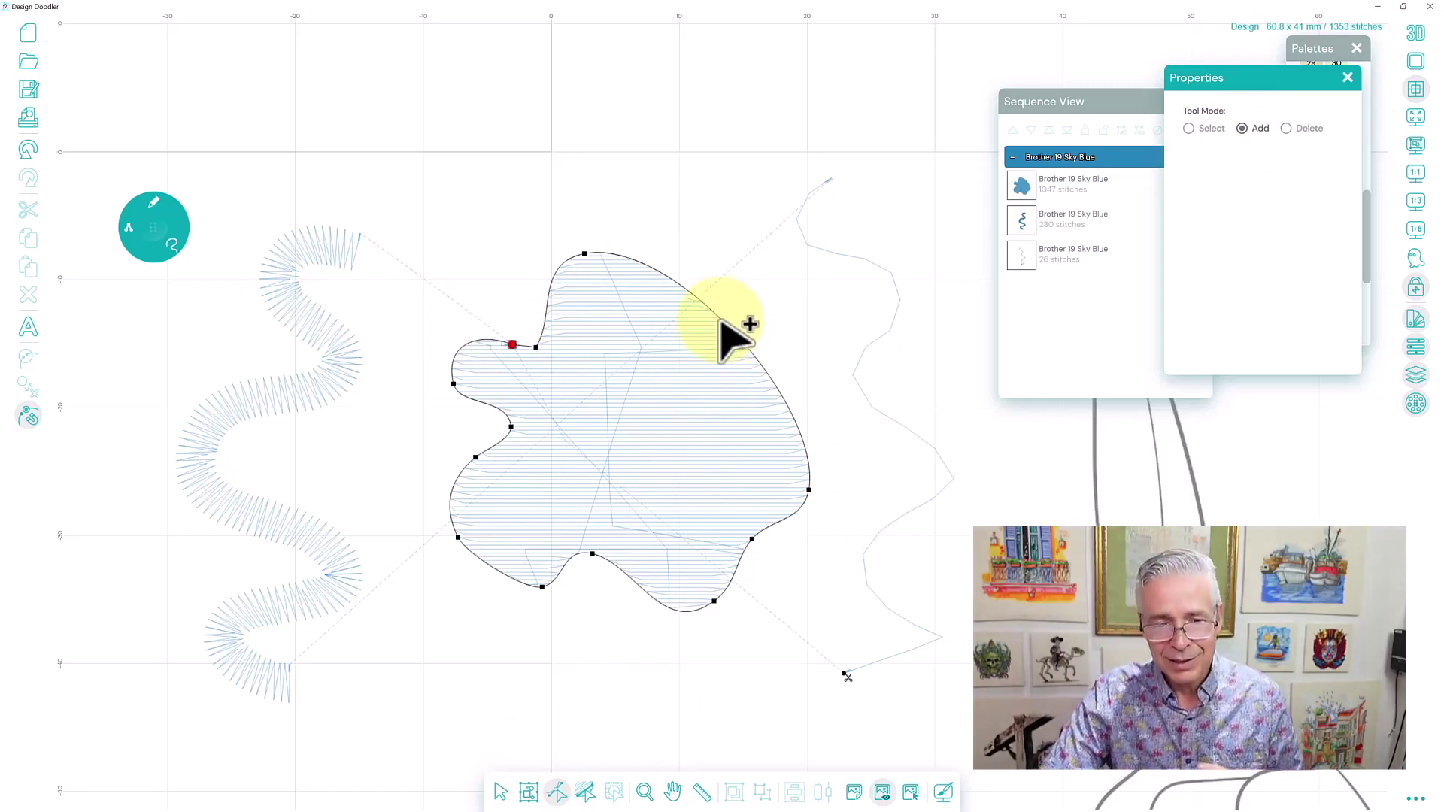
left_click(721, 319)
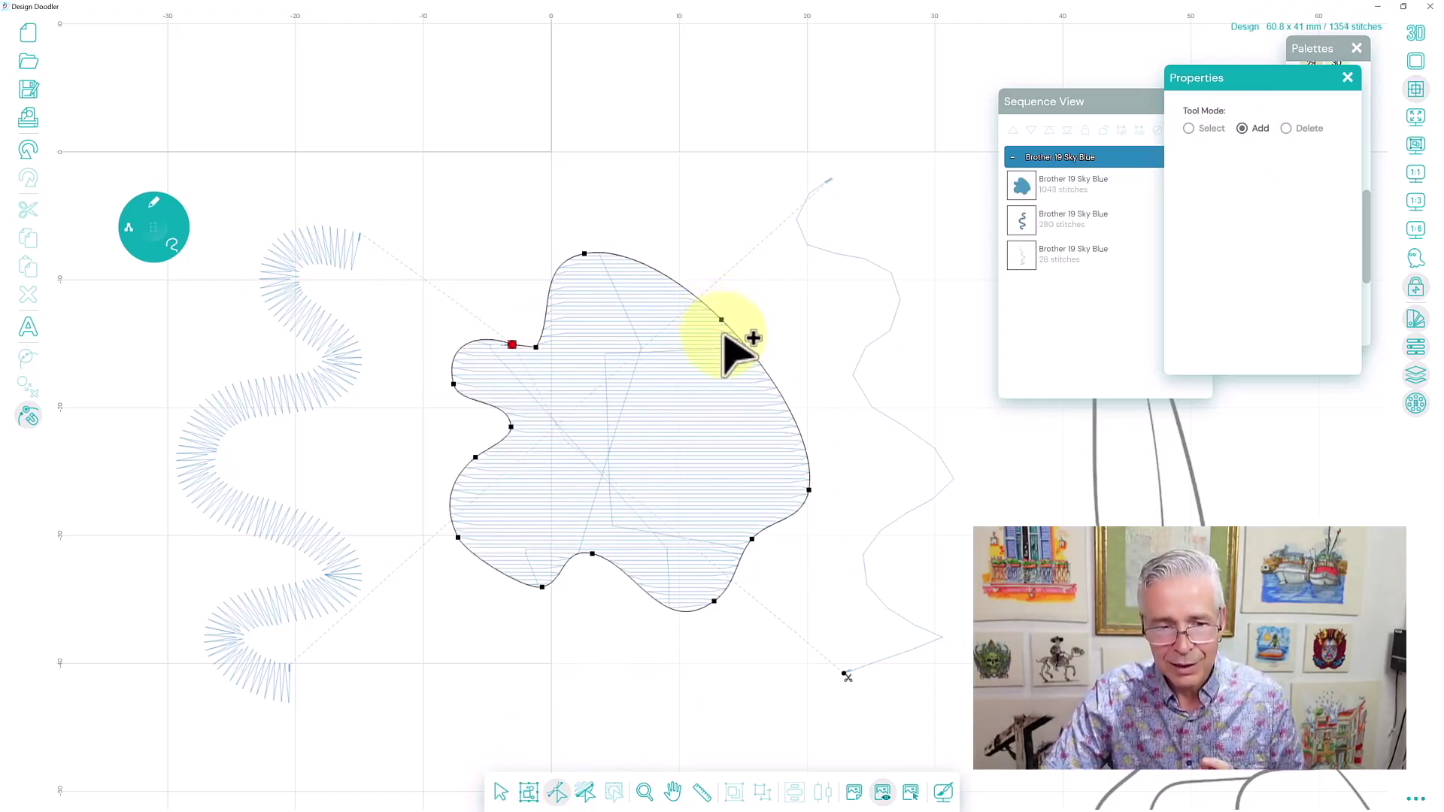
left_click(759, 362)
left_click(788, 406)
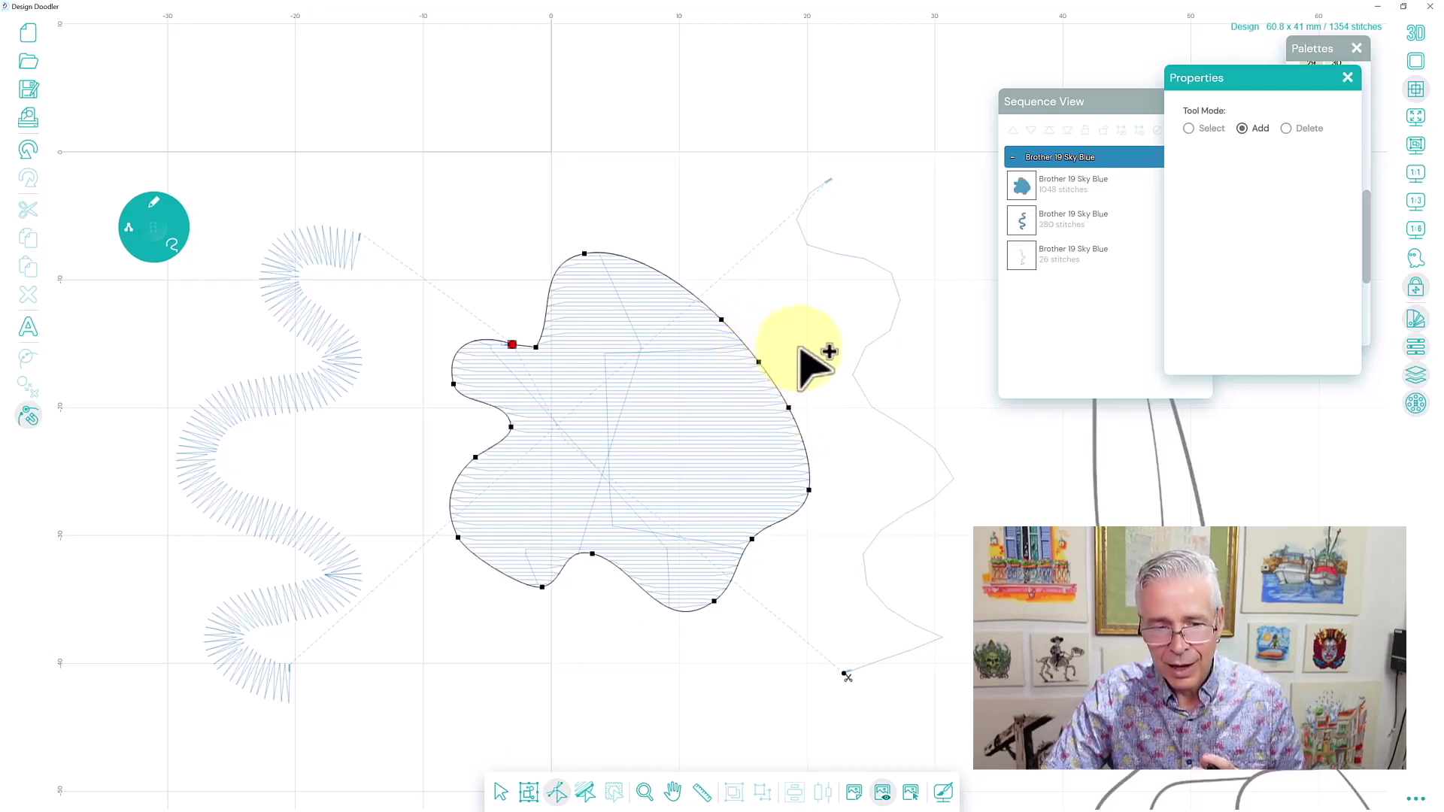
left_click(761, 363)
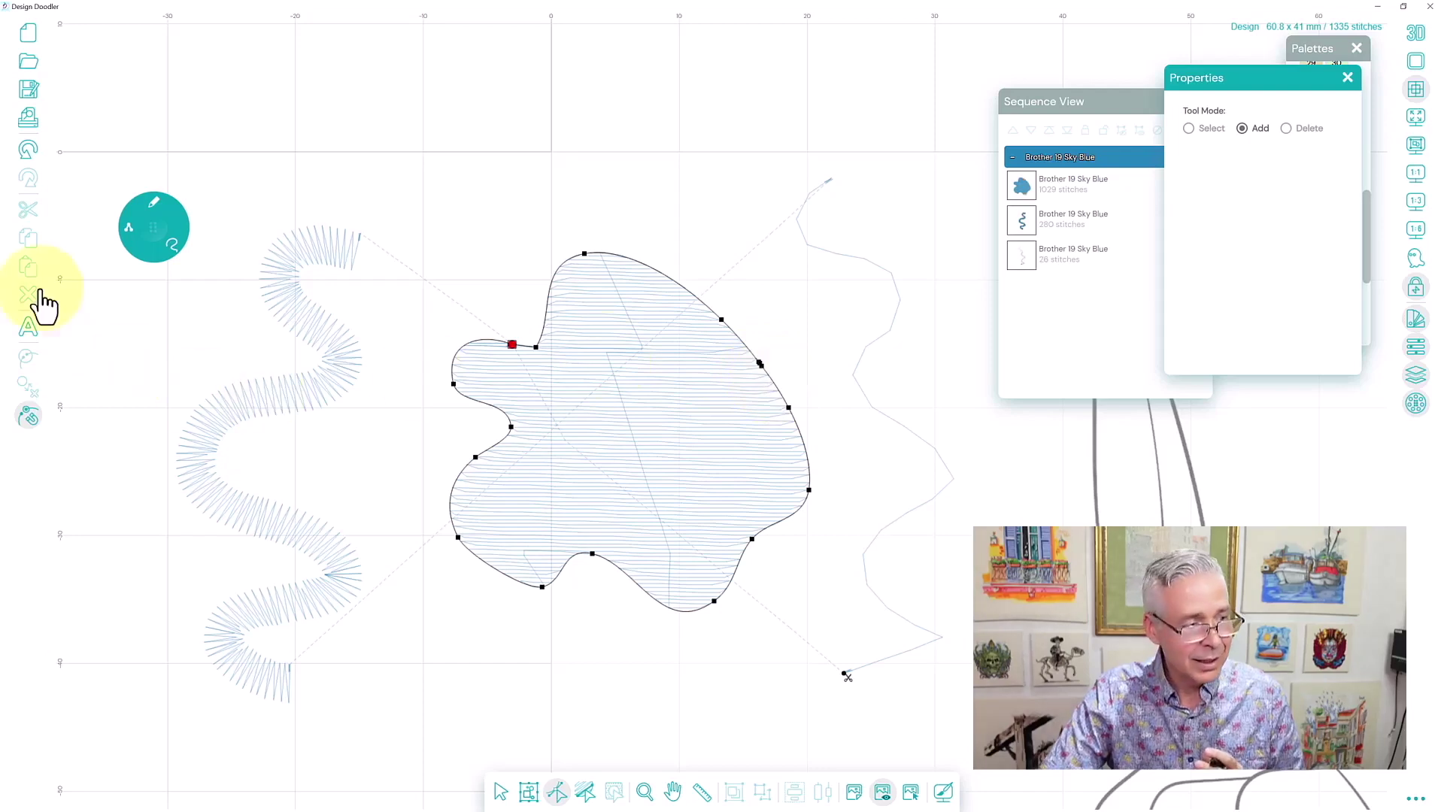
left_click(1287, 130)
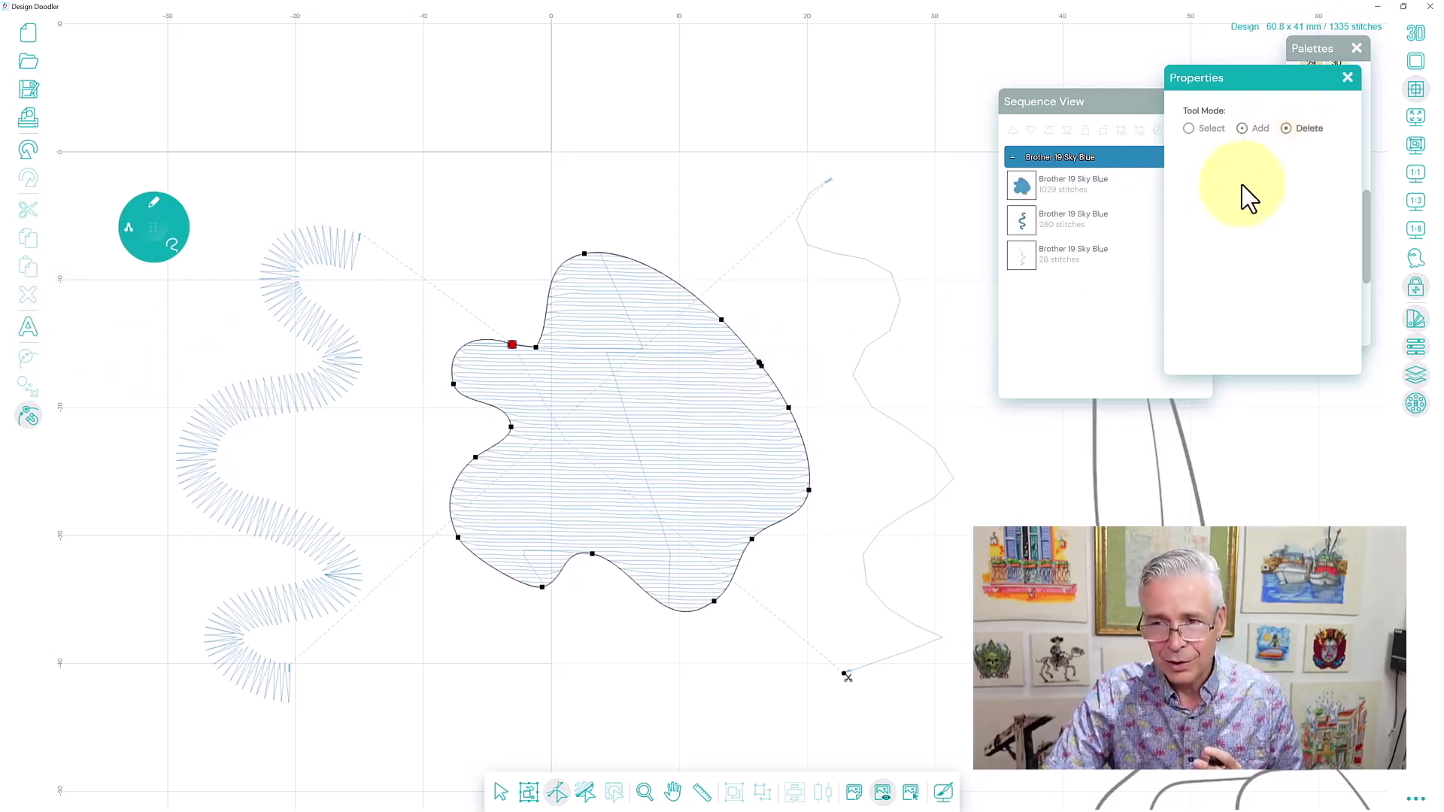
left_click(760, 364)
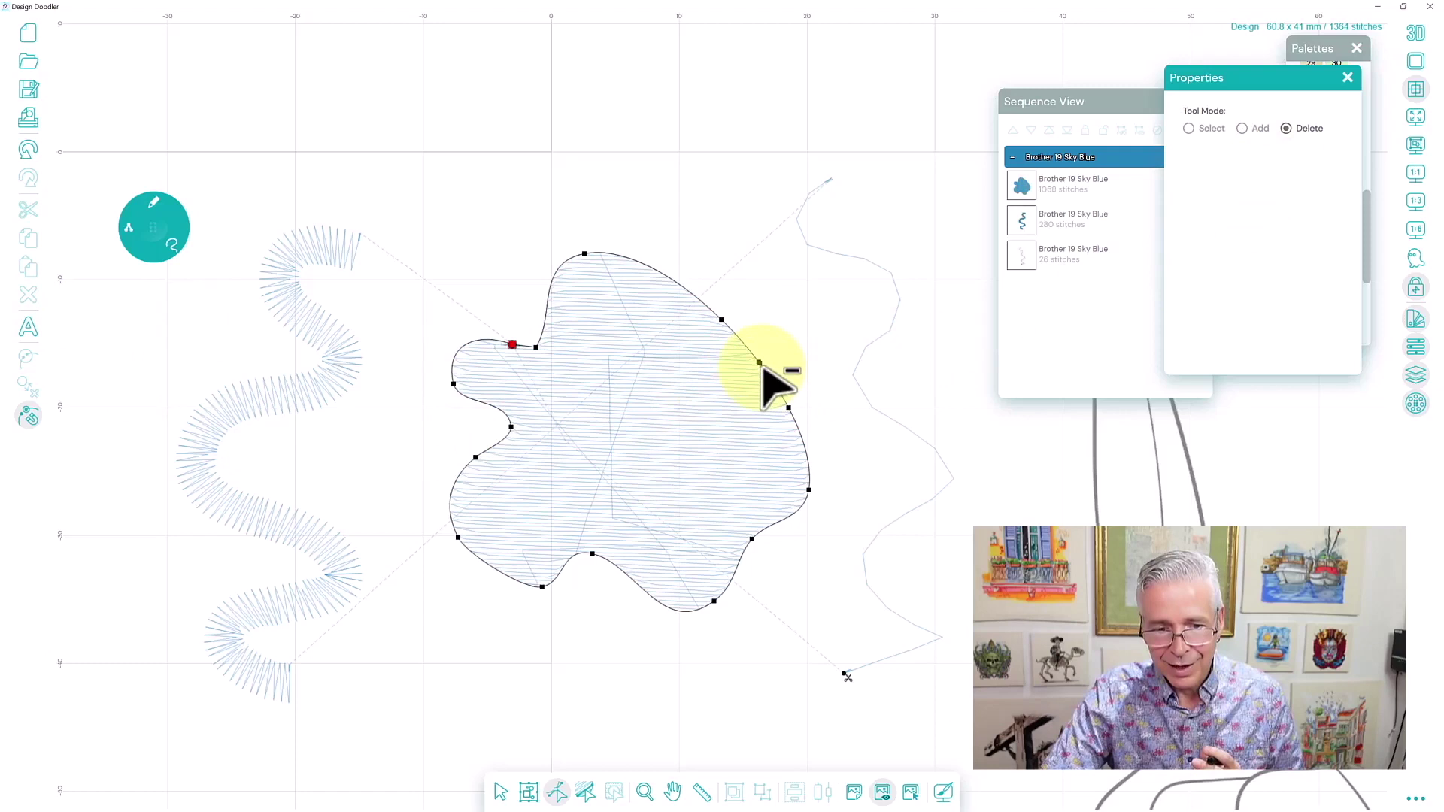
- Pull the middle added anchor of the fill shape outward and set its anchor mode to Straight
left_click(1188, 129)
left_click_drag(759, 363, 802, 333)
left_click(1273, 162)
left_click(1305, 131)
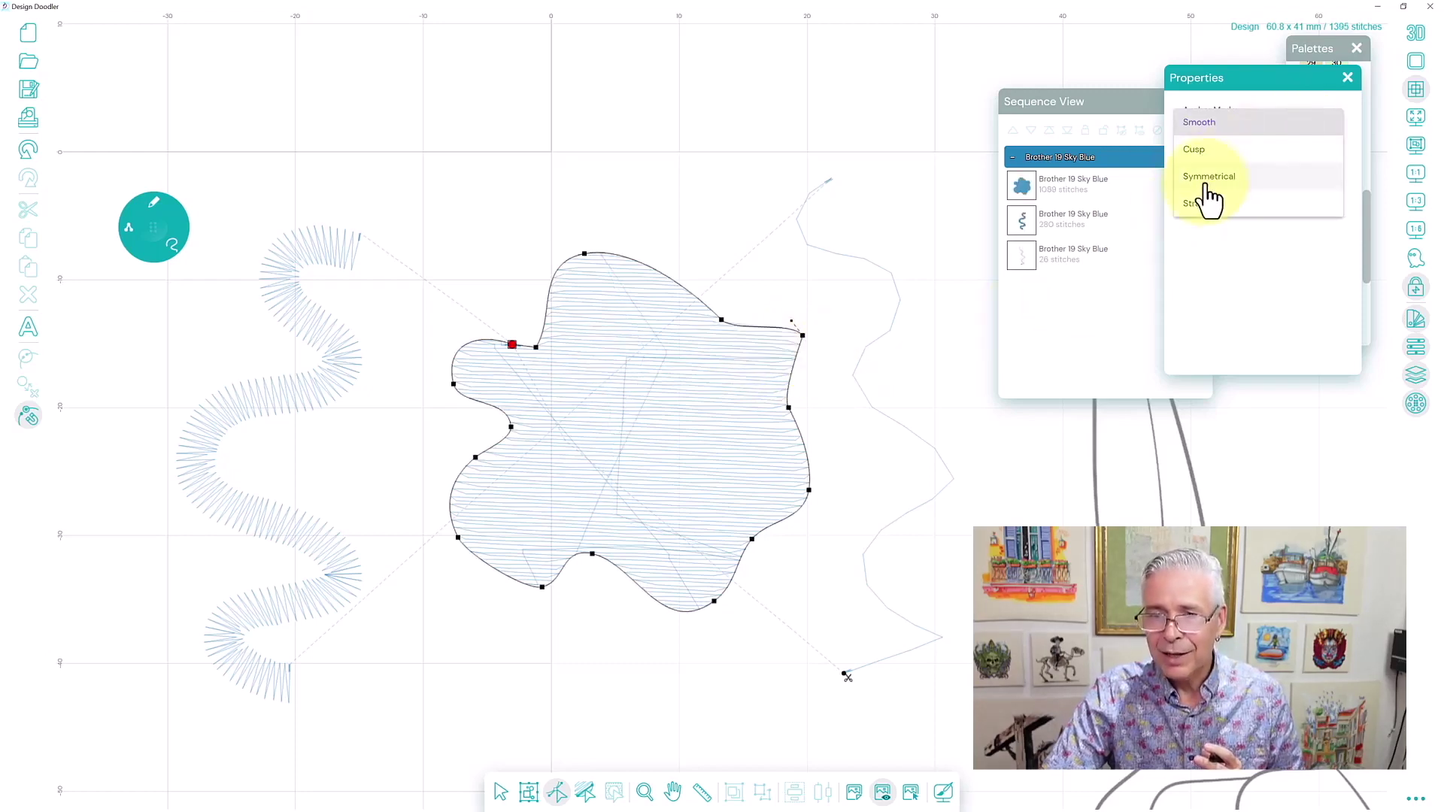
left_click(1199, 210)
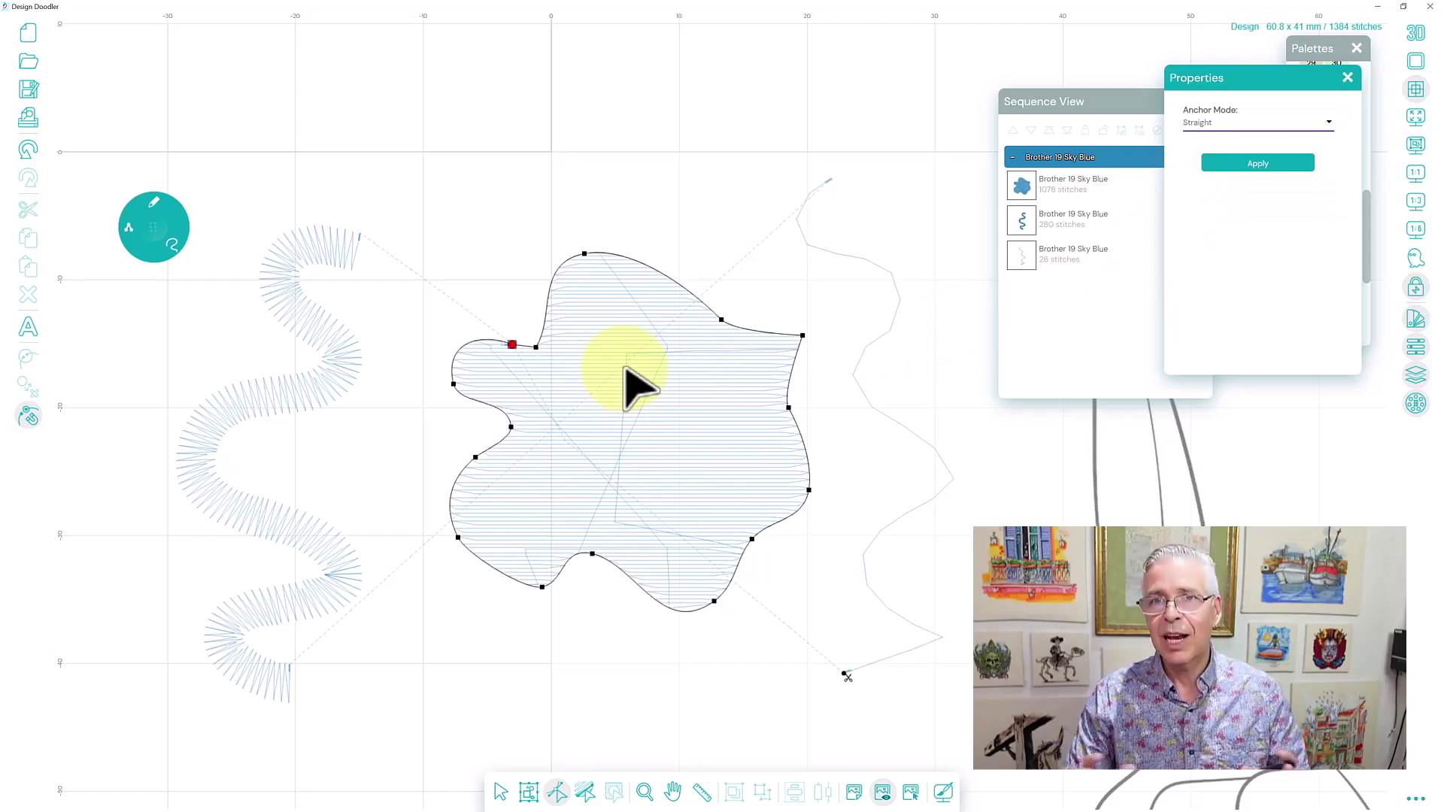
- Move the fill shape's green marker to its lowest edge and its red marker to the top lobe
left_click(512, 347)
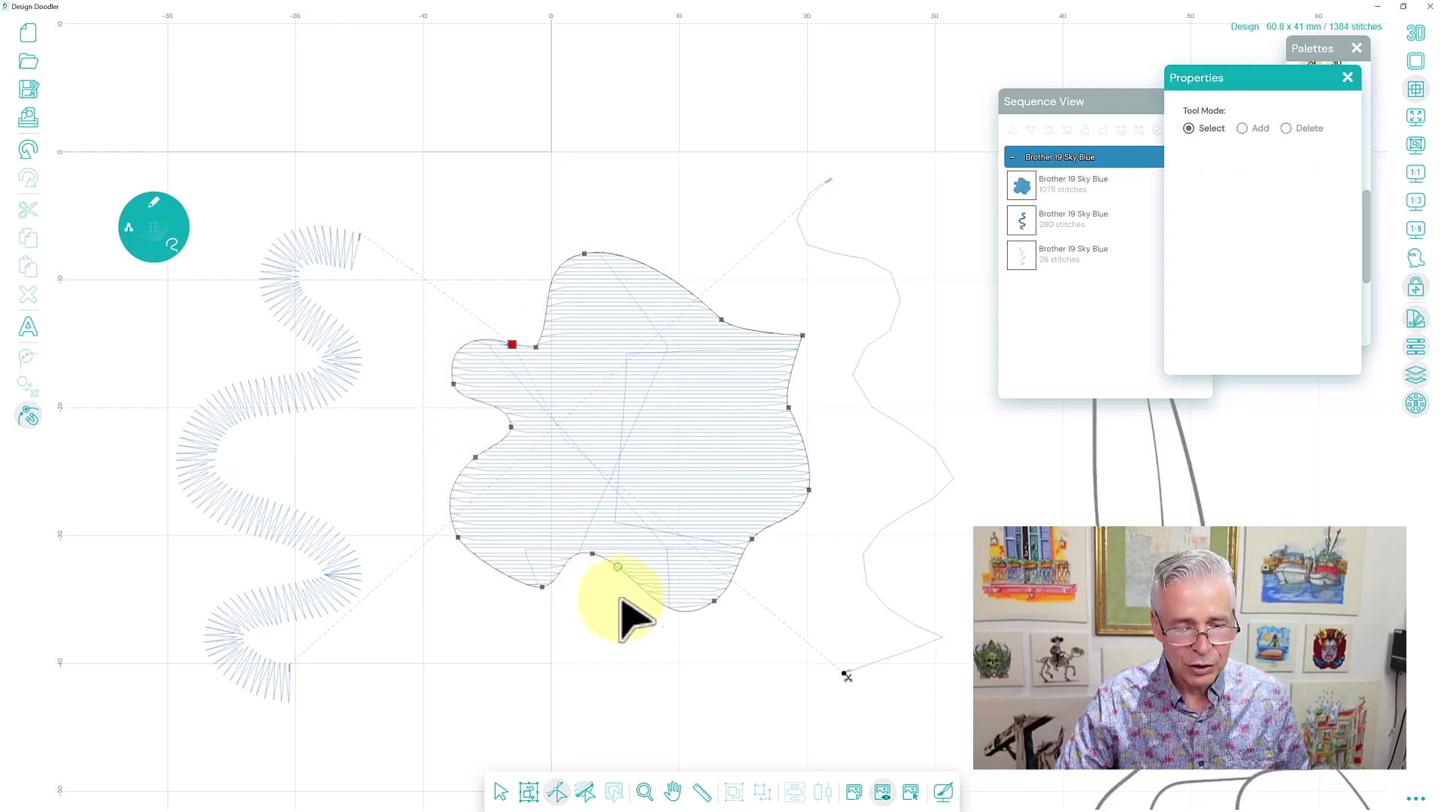
left_click_drag(678, 612, 682, 611)
left_click_drag(512, 345, 599, 254)
- Reshape the satin line's uppermost bend at its anchor and move the green marker from the line's end onto that bend
left_click(295, 265)
left_click_drag(280, 278, 326, 255)
left_click(344, 252)
left_click(300, 242)
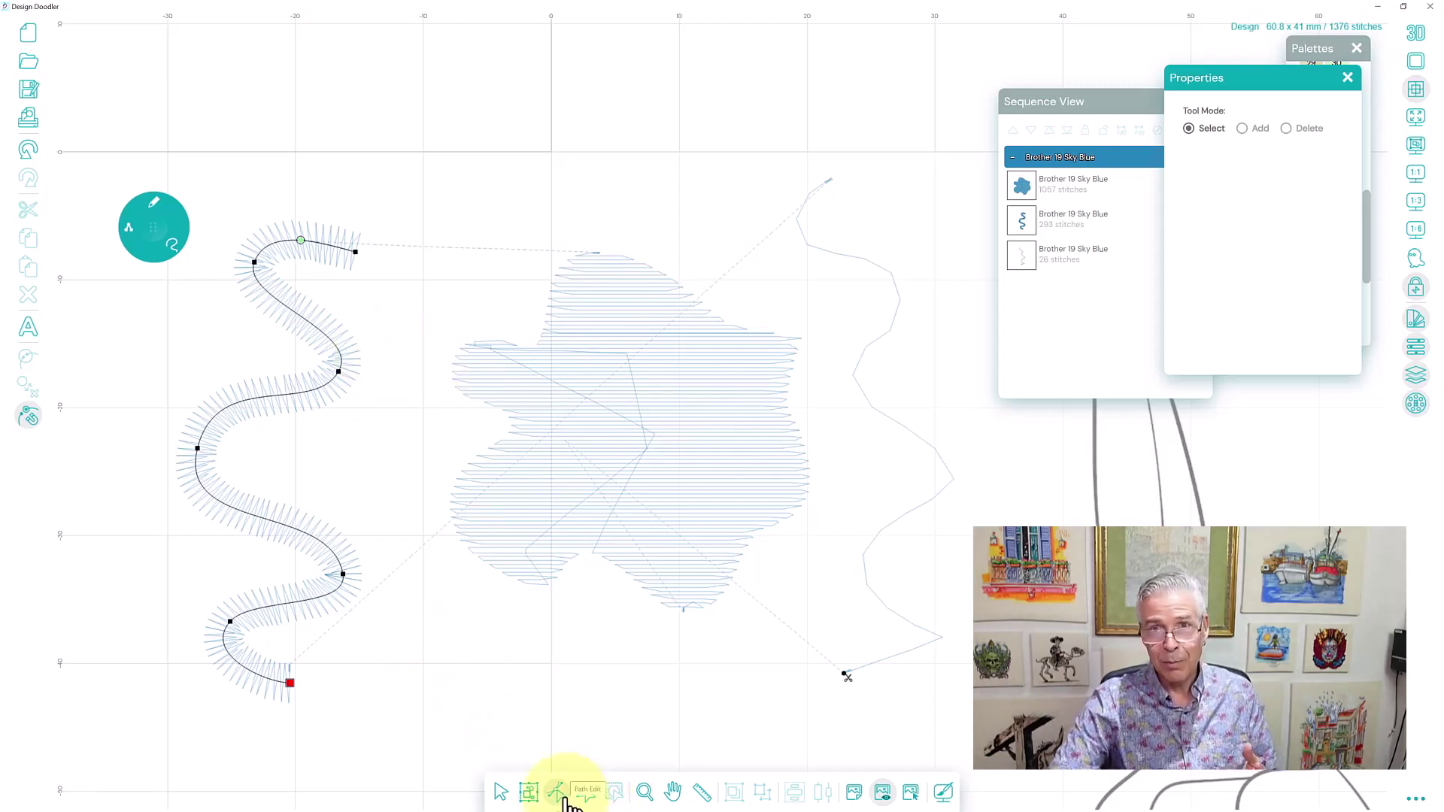
- Turn the fill shape's stitch direction from horizontal to nearly vertical with Inclination Edit, repositioning both ends of the inclination line
left_click(669, 275)
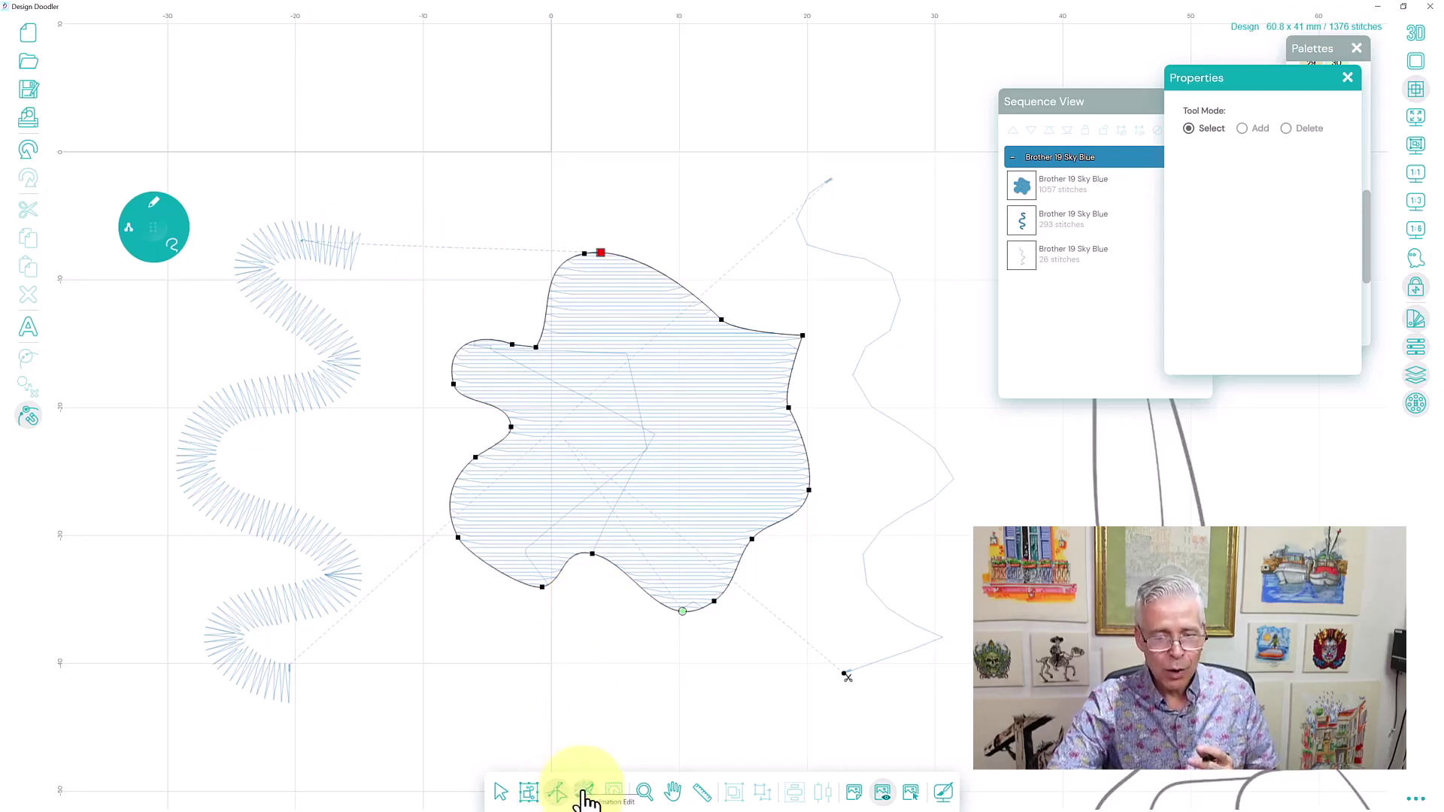
left_click(585, 793)
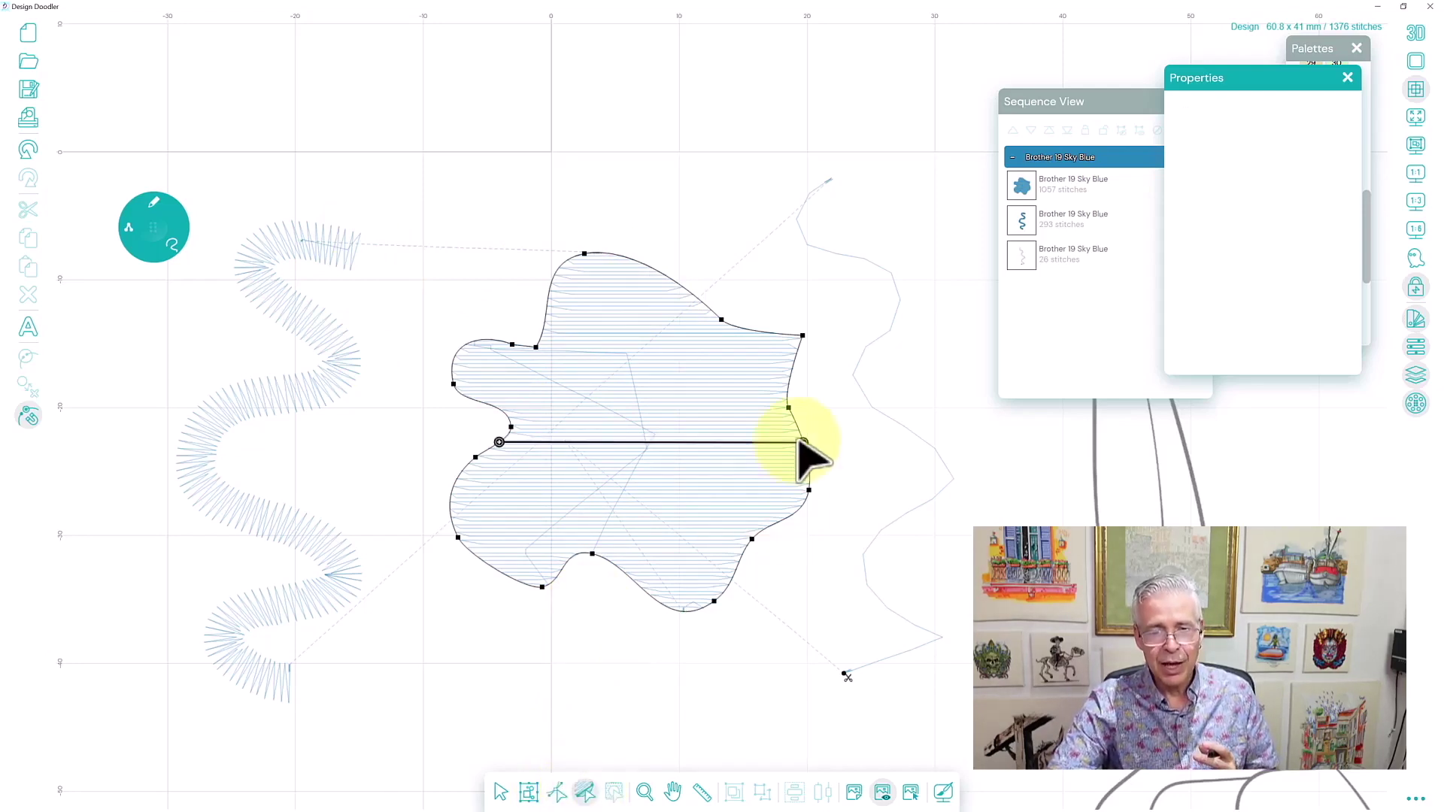
left_click_drag(804, 445, 694, 296)
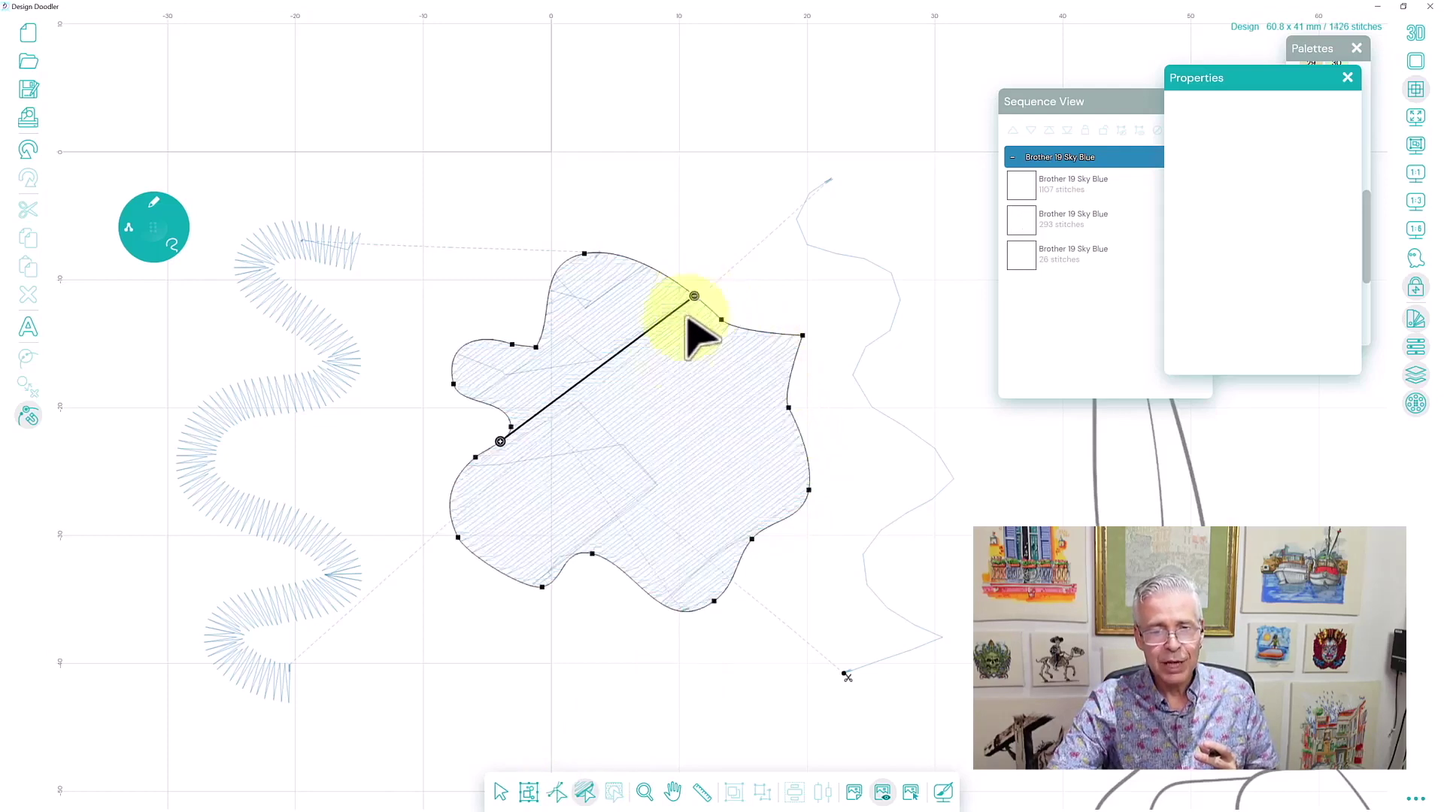
left_click_drag(519, 439, 664, 611)
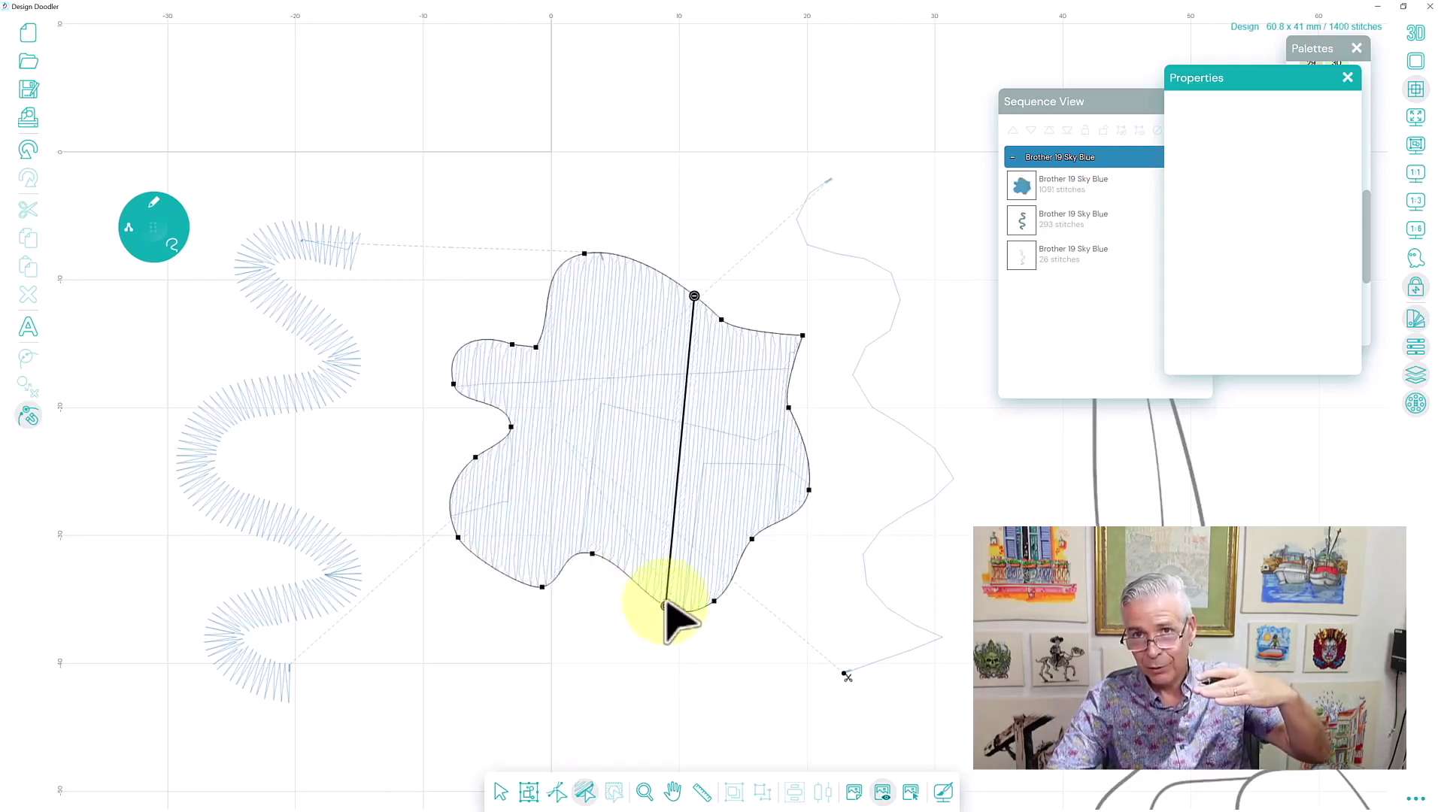
left_click_drag(664, 606, 730, 588)
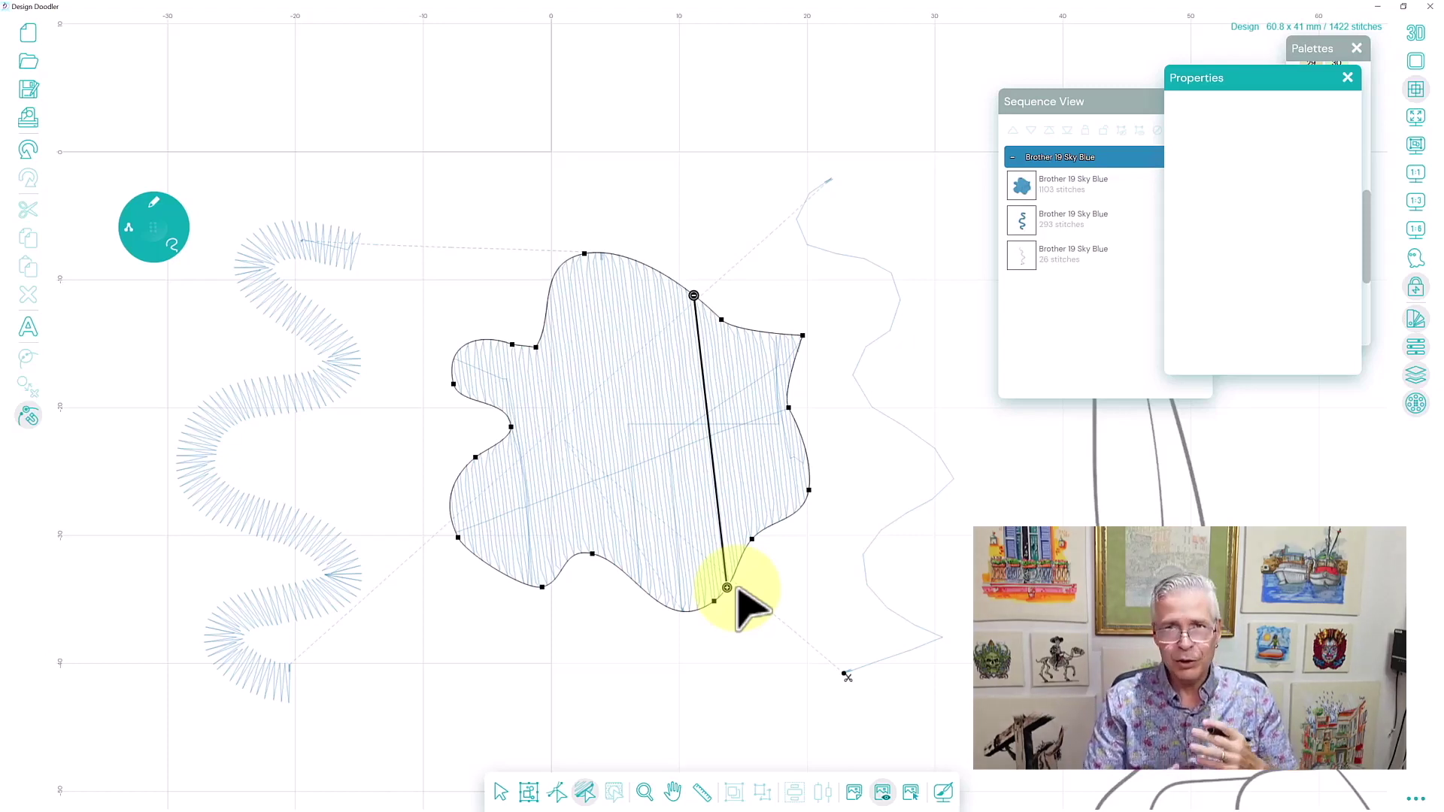
- Check the satin line for an inclination line, and slant the fill's inclination line toward the notch in its lower edge
left_click(316, 251)
left_click(557, 792)
left_click(301, 534)
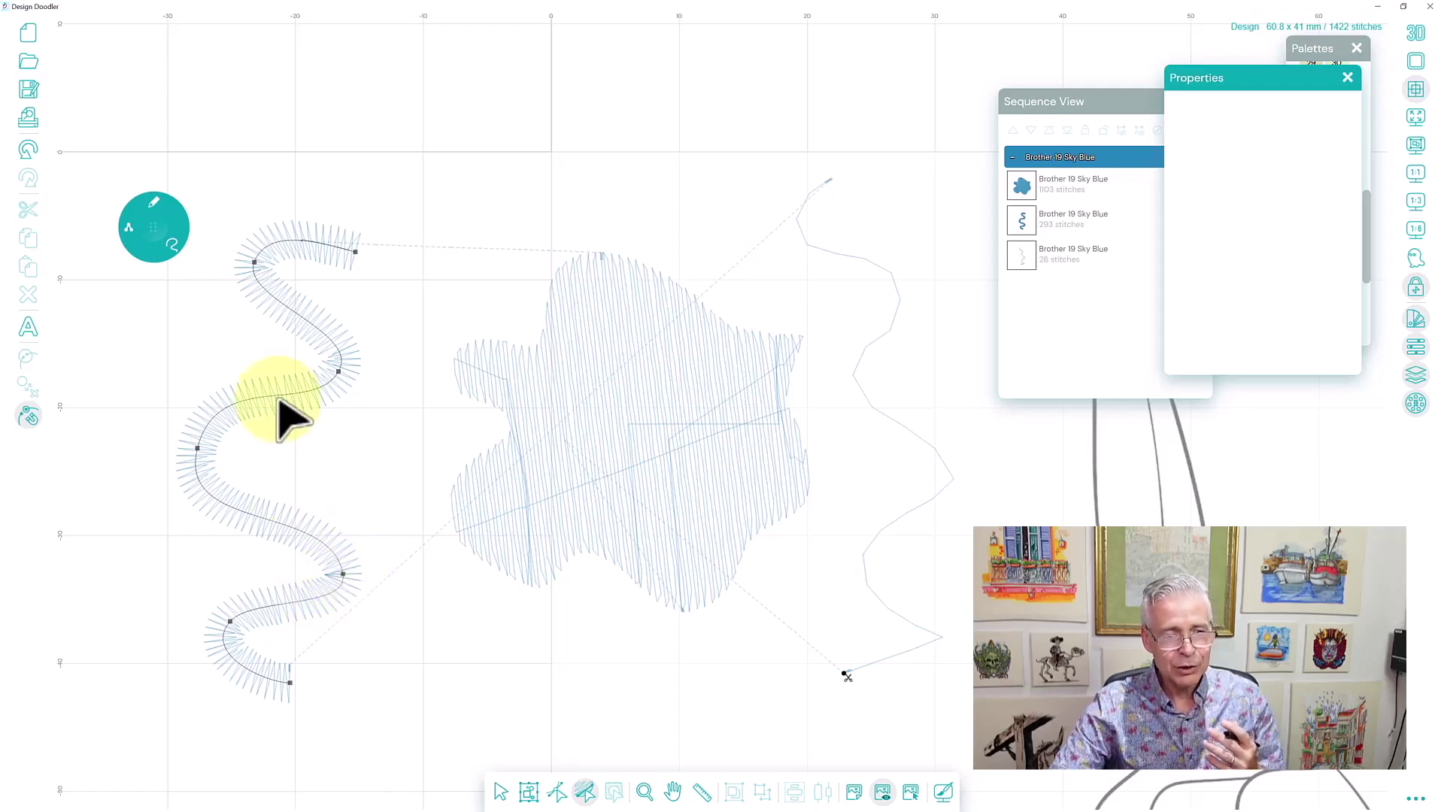
left_click(588, 797)
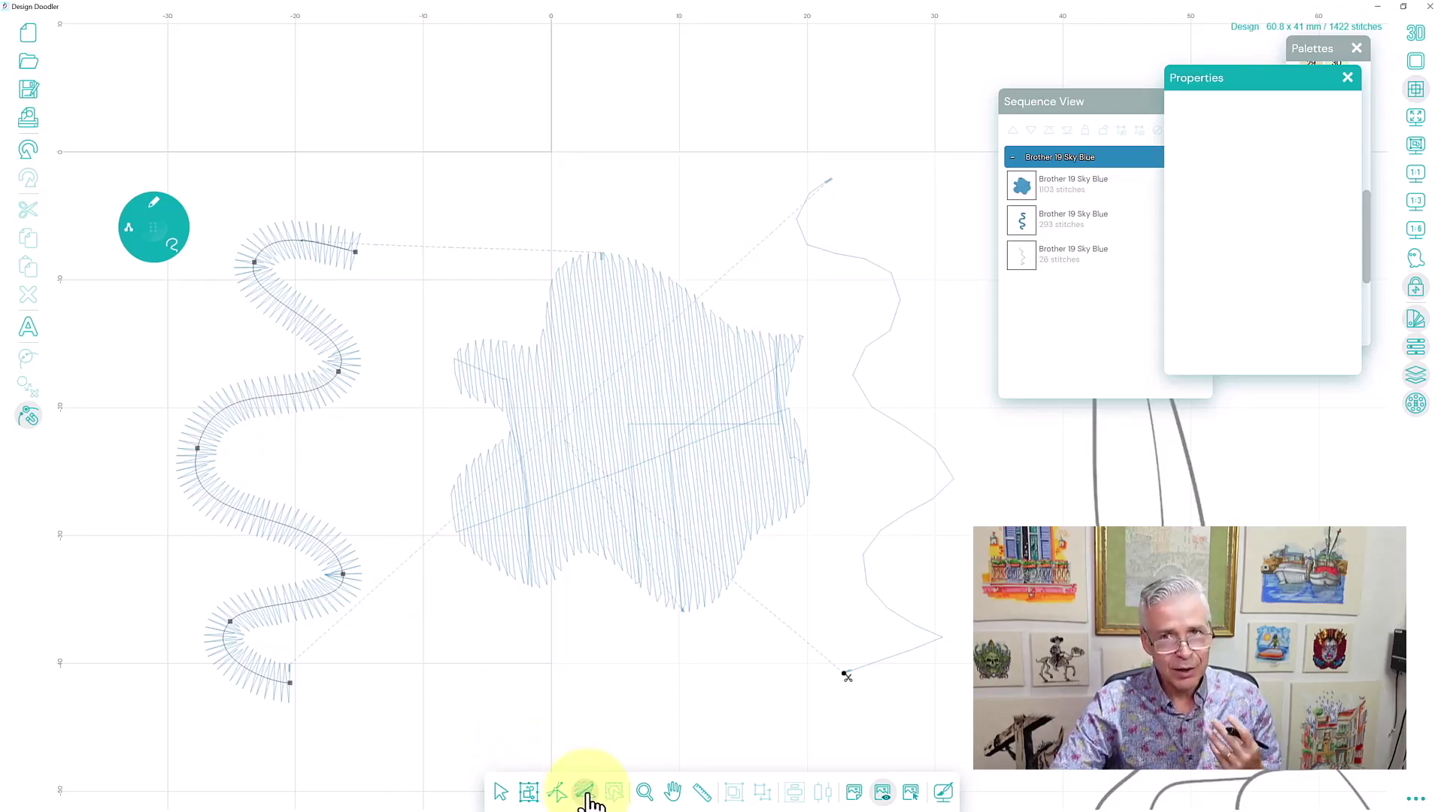
left_click(591, 557)
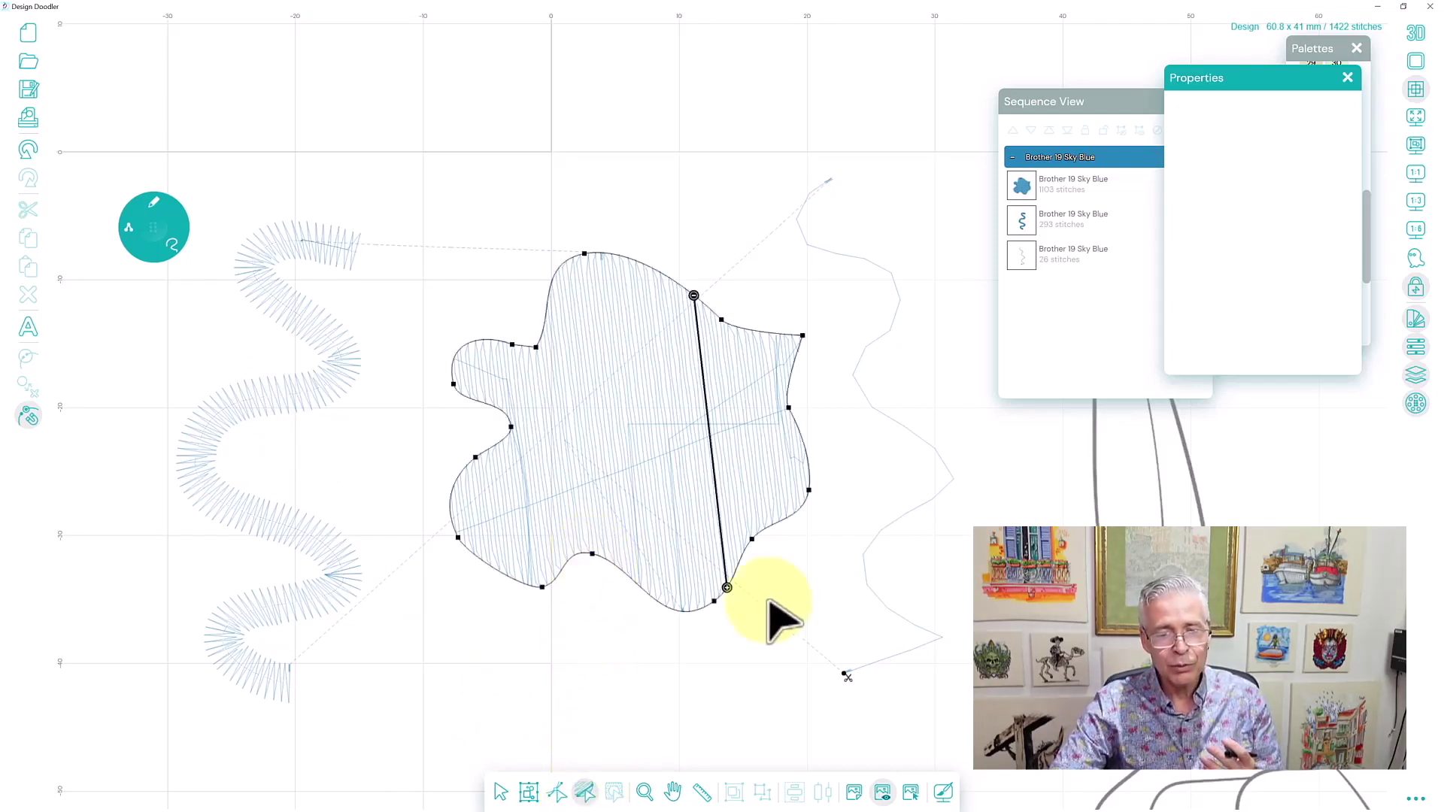
left_click_drag(681, 619, 606, 580)
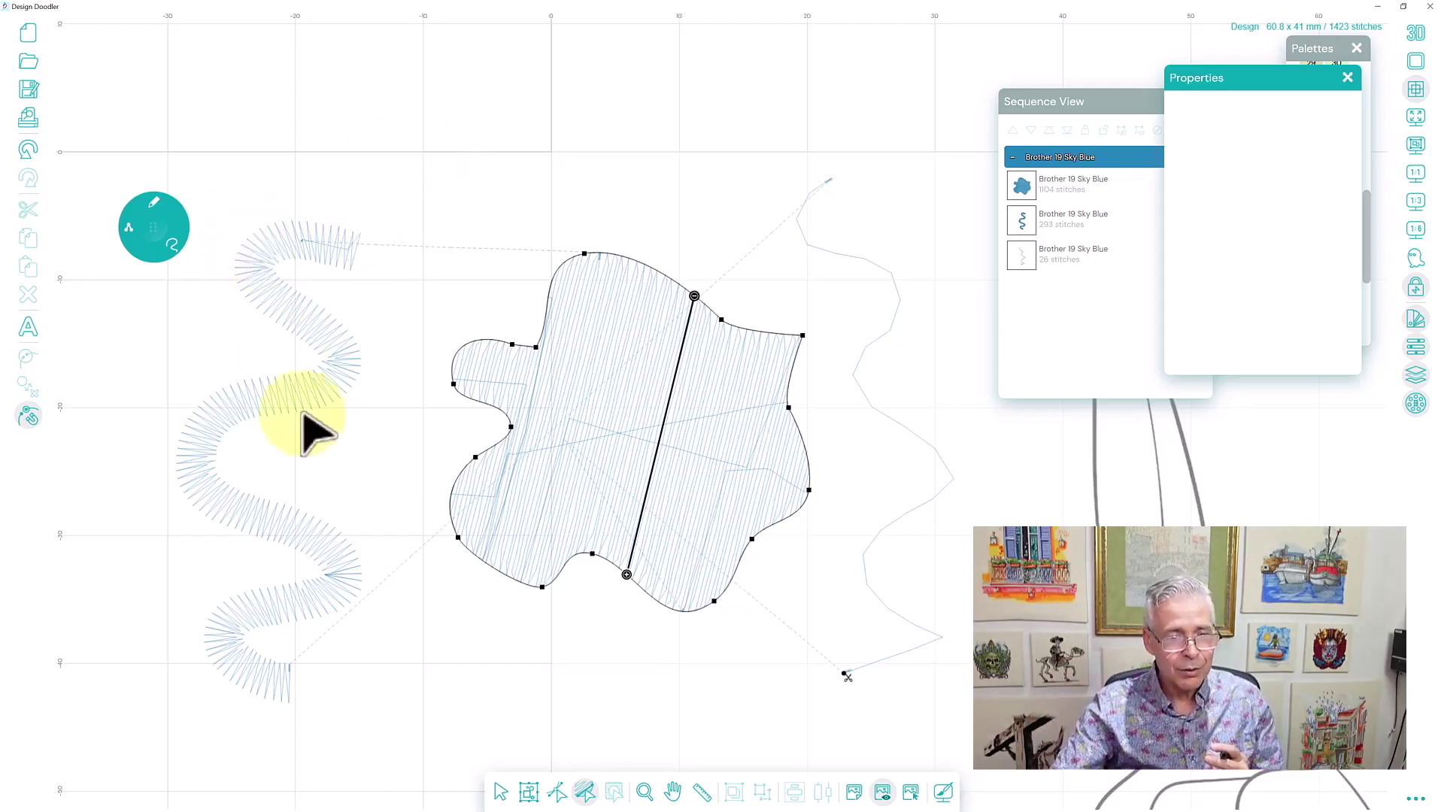
- Select the satin line and set its stitch angle to -38°
left_click(498, 791)
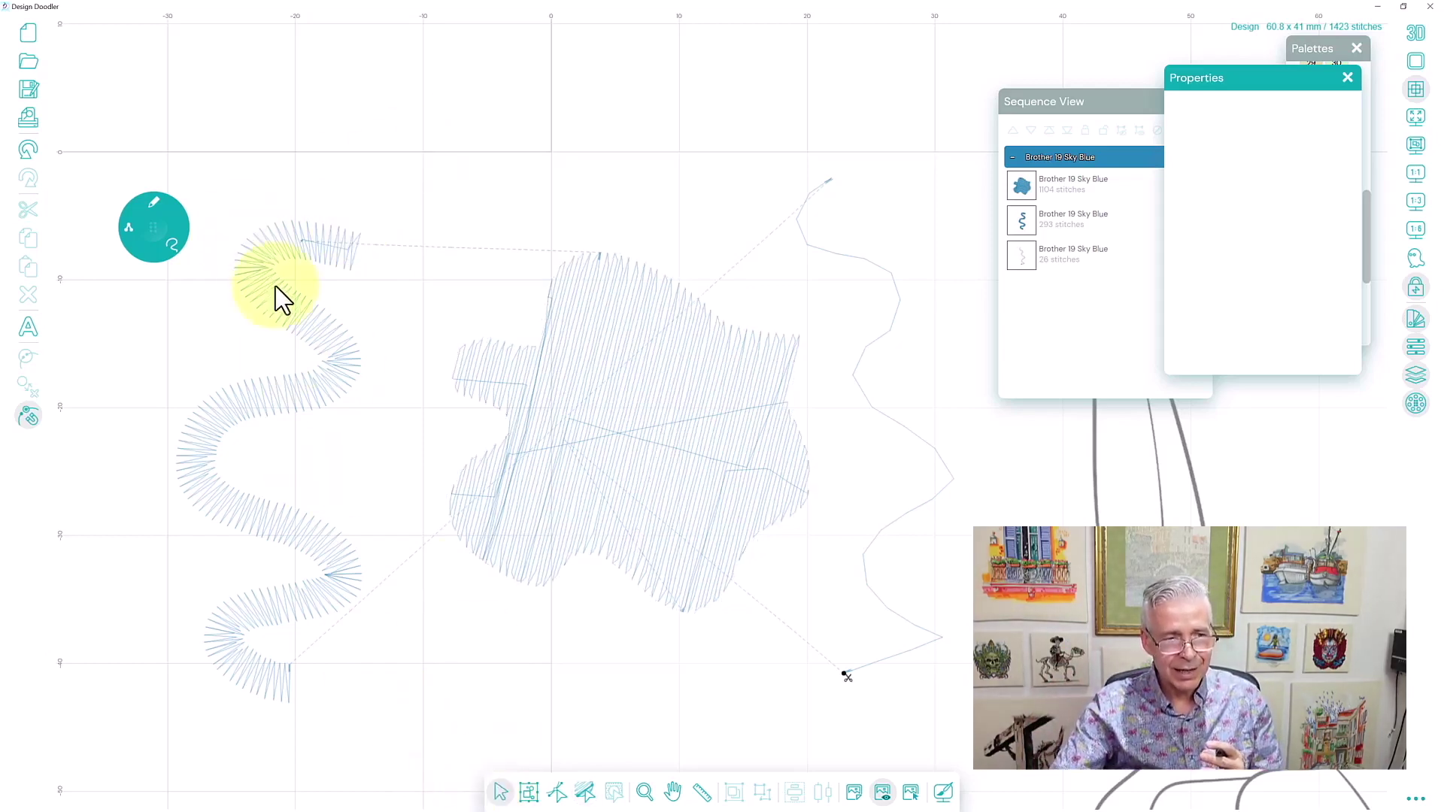
left_click(271, 248)
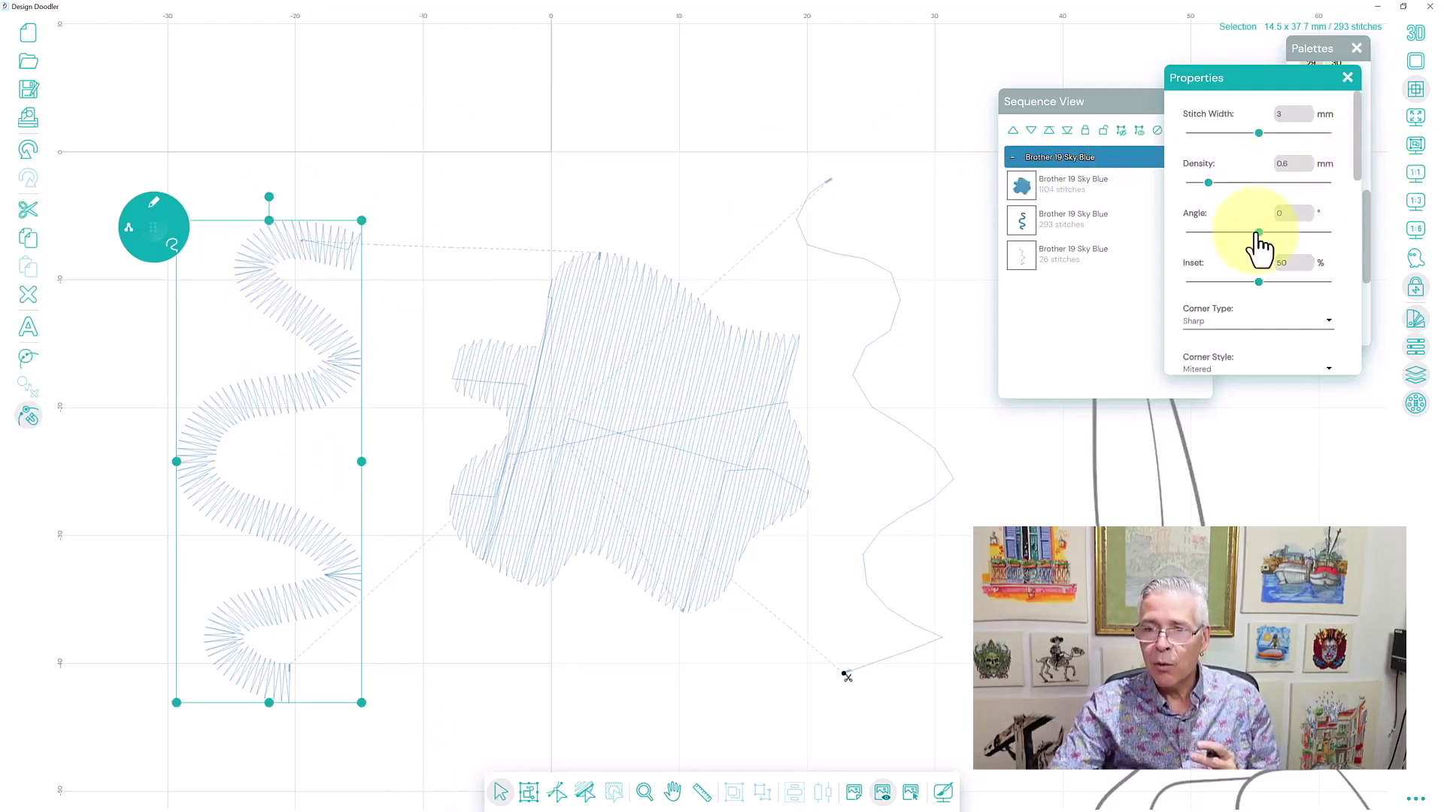
left_click_drag(1261, 233, 1215, 237)
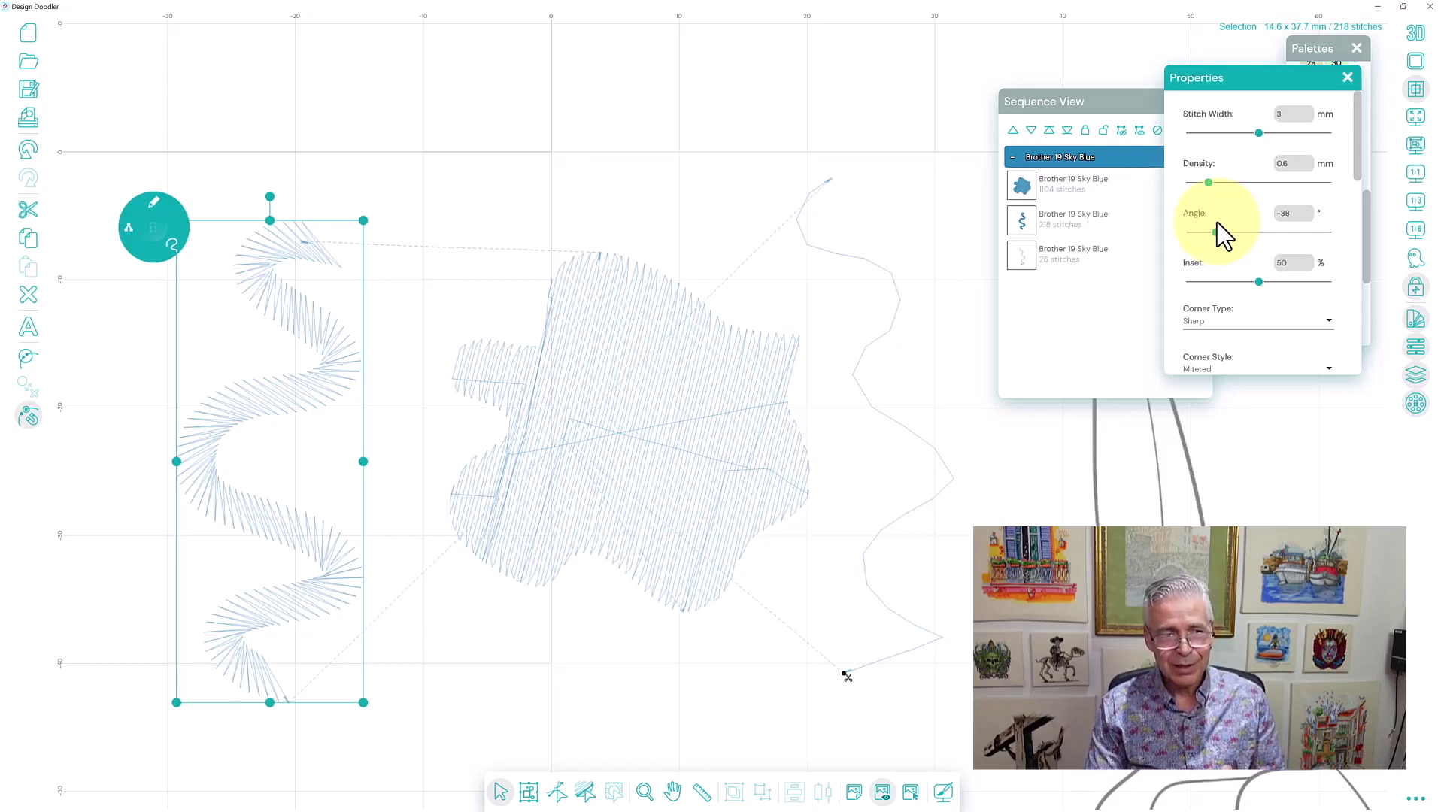
- Try the Parallel underlay on the satin line and switch it off again
left_click_drag(1355, 153, 1365, 258)
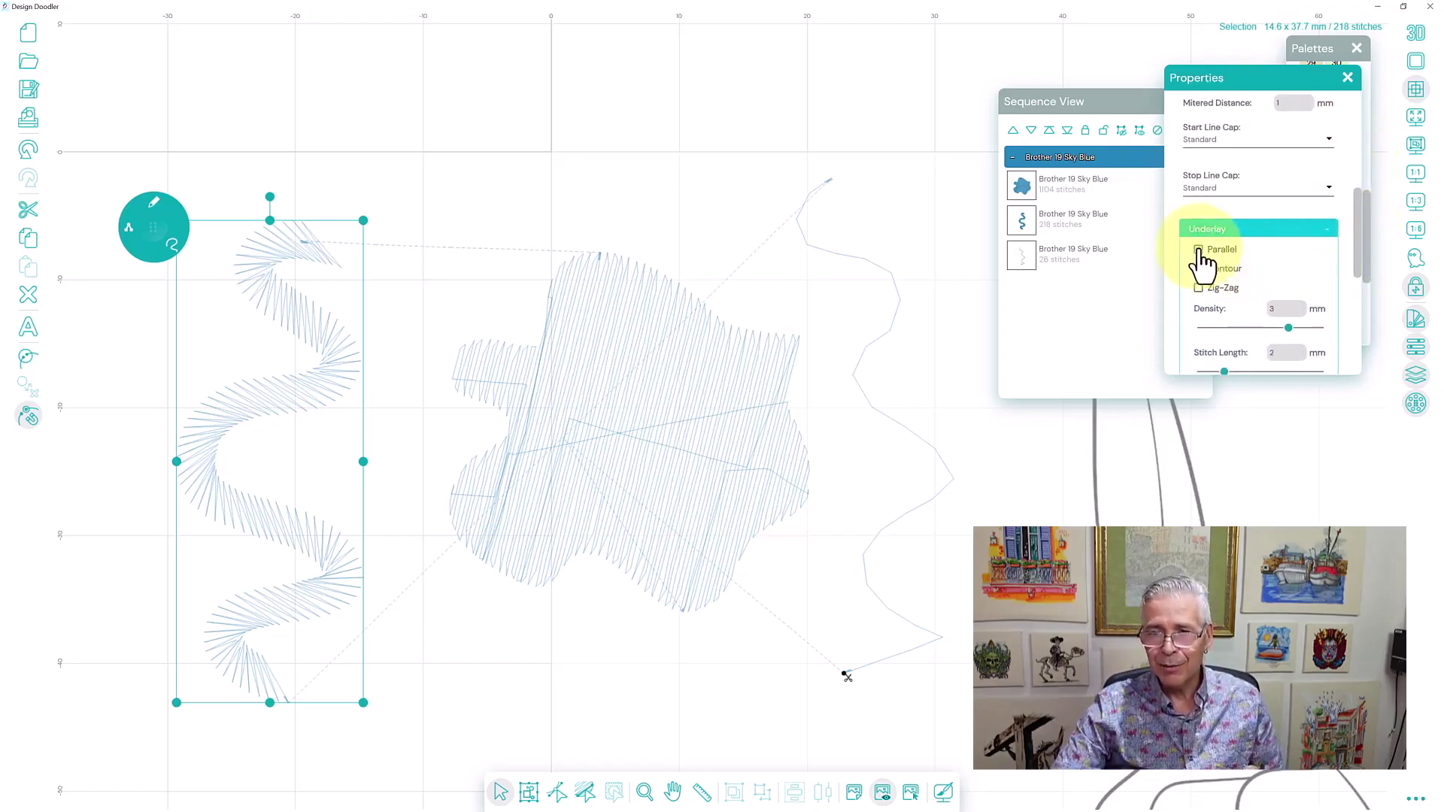
left_click(1199, 251)
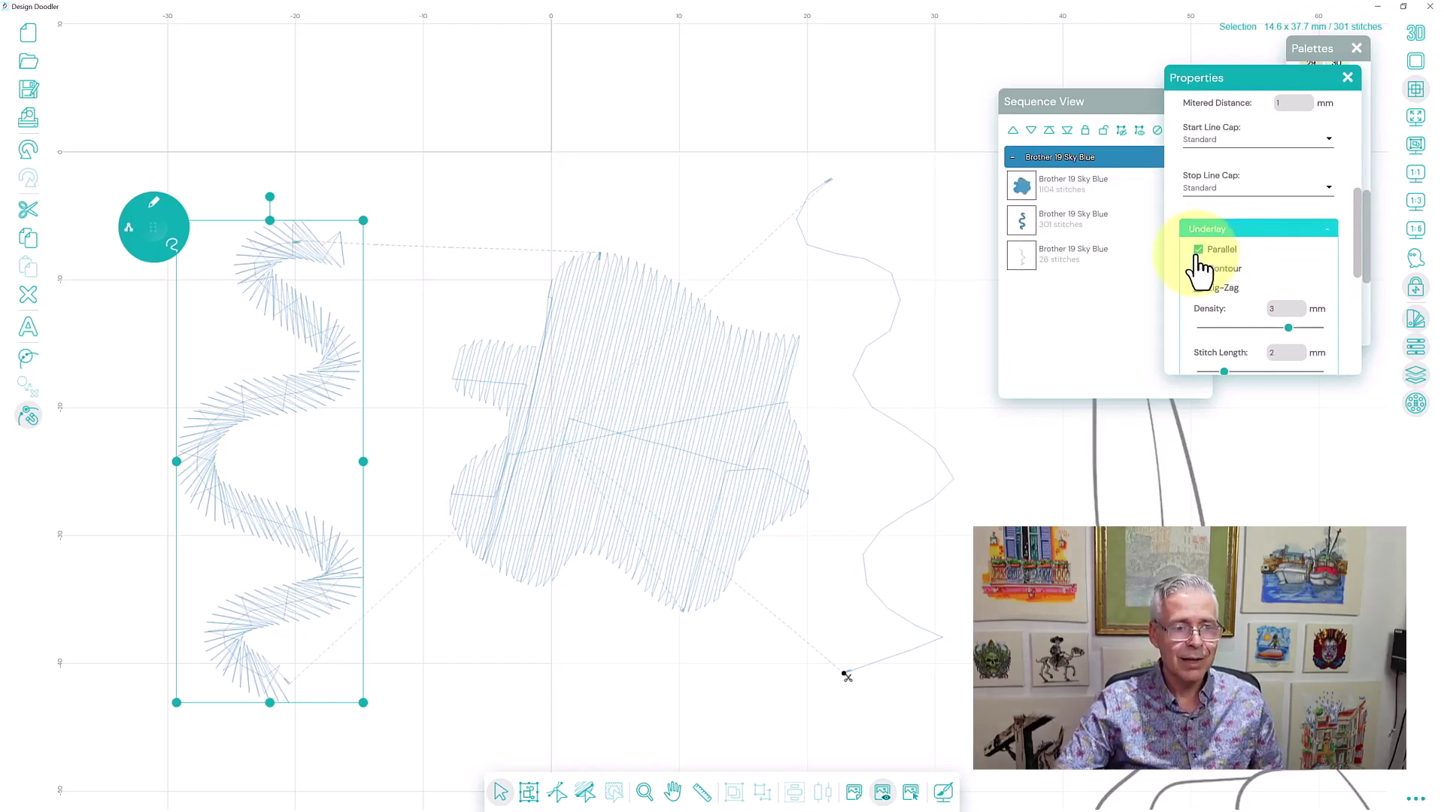
left_click(1199, 252)
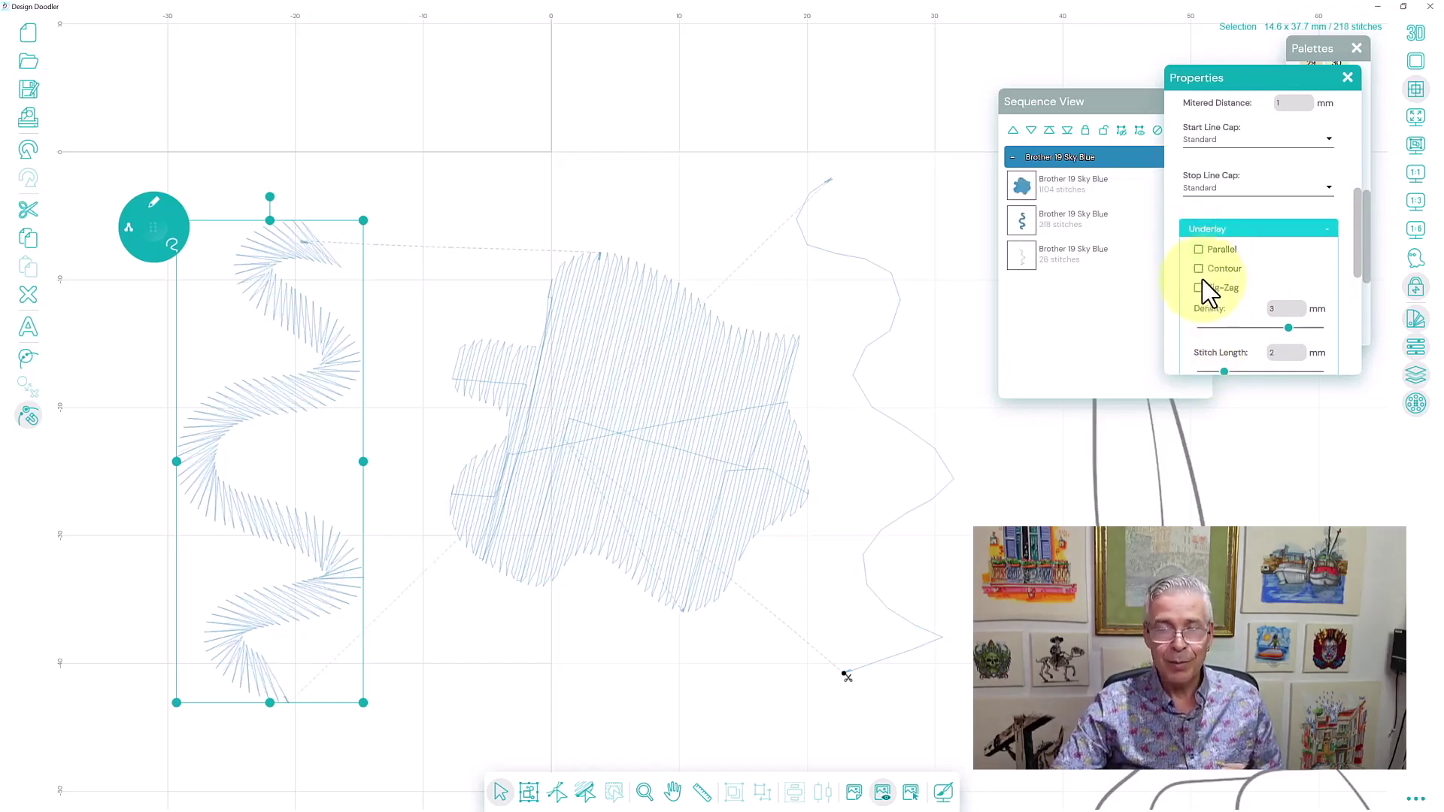
- Select the fill shape and enable its Perpendicular underlay
left_click(707, 347)
mouse_move(1365, 224)
left_mouse_down()
mouse_move(1361, 291)
mouse_move(1364, 215)
left_mouse_up()
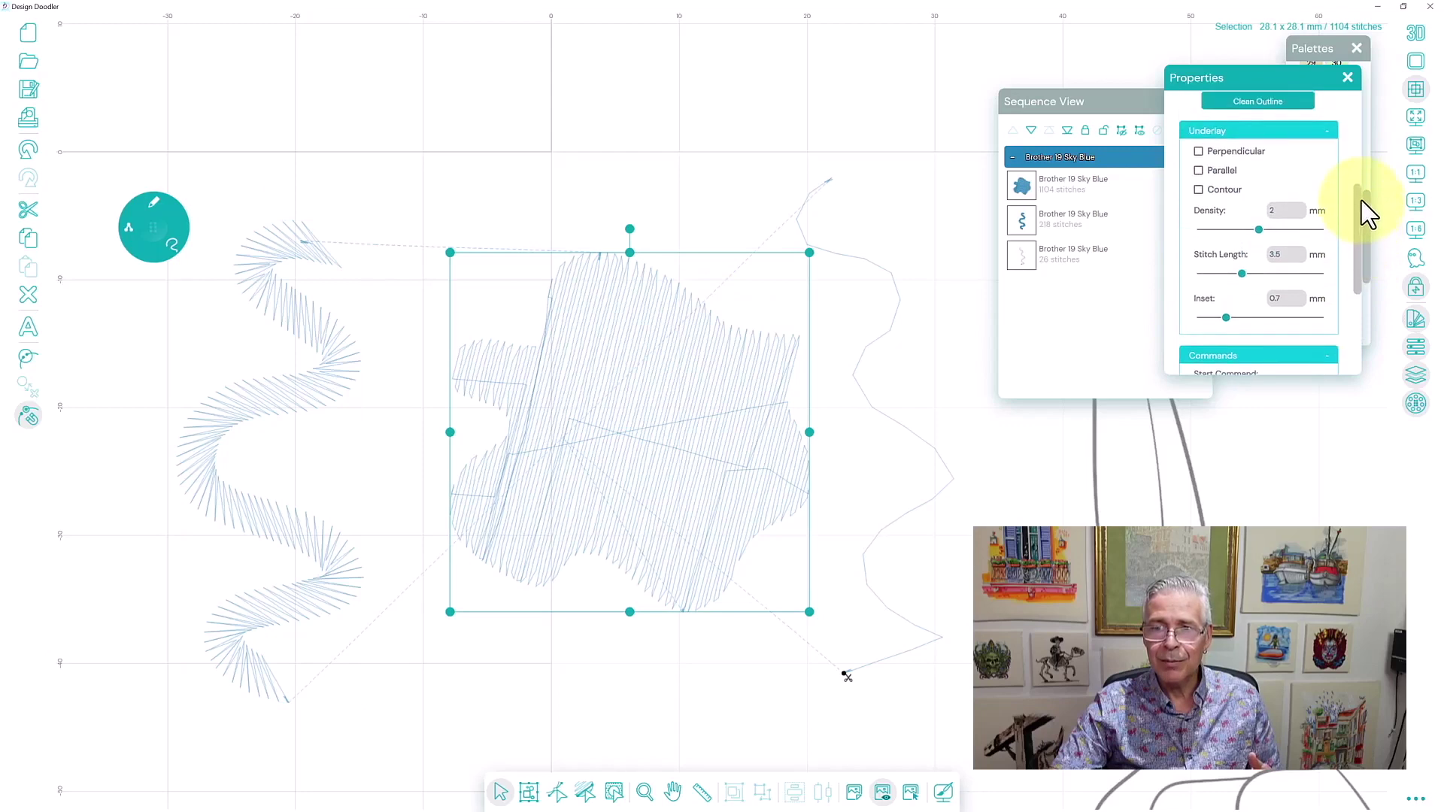
left_click(1199, 152)
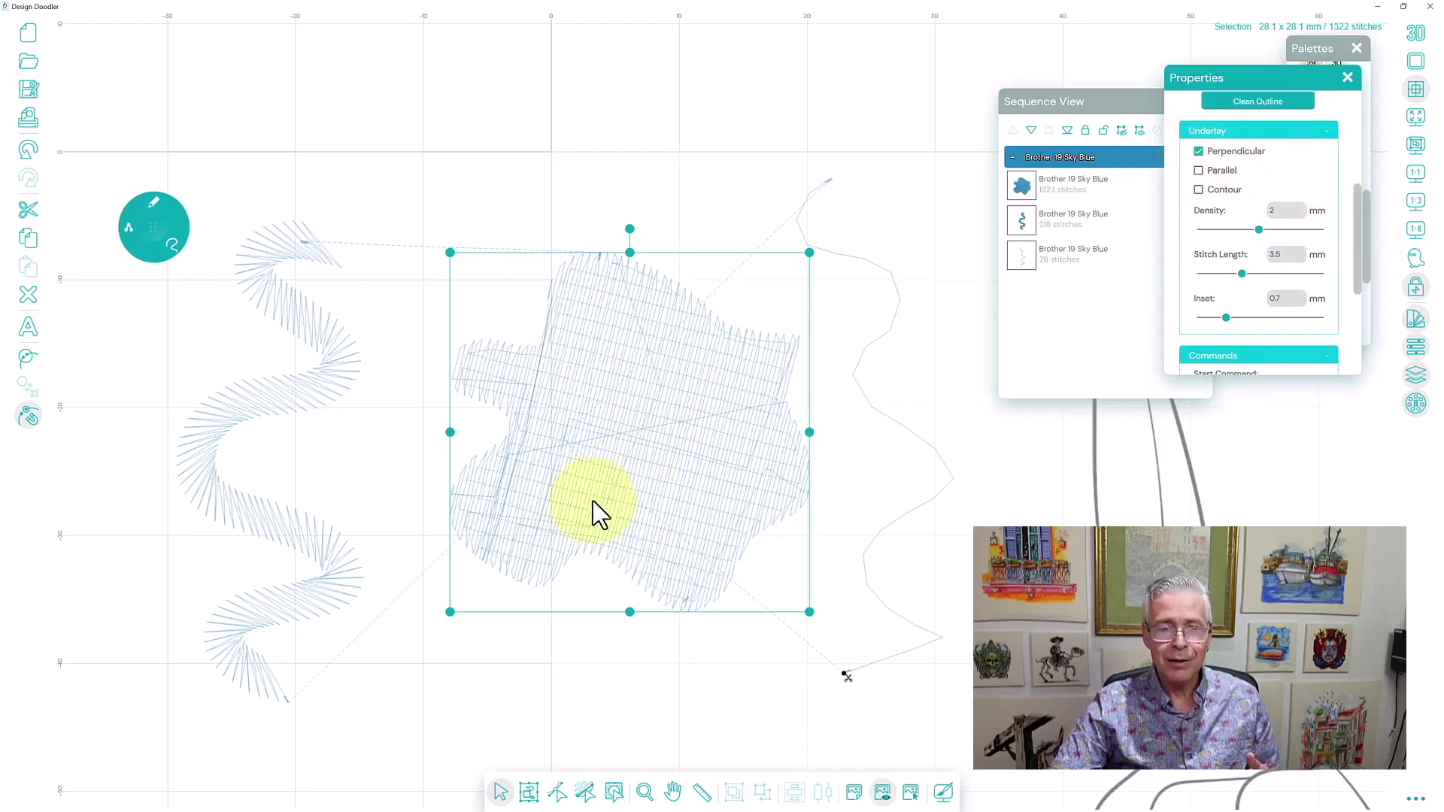
- Try the Contour and Zig-Zag underlays on the satin line
left_click(236, 417)
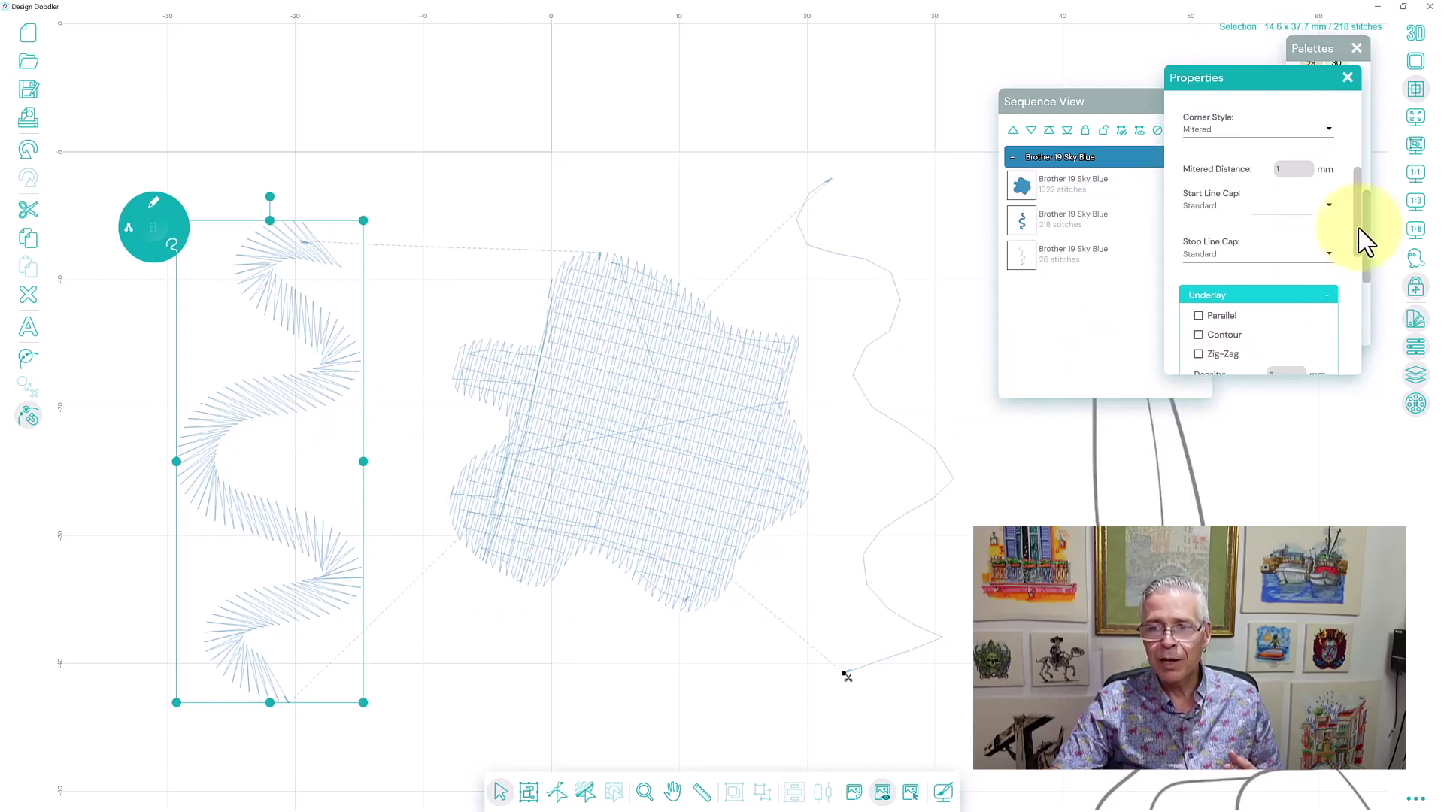
left_click_drag(1365, 241, 1359, 264)
left_click(1199, 261)
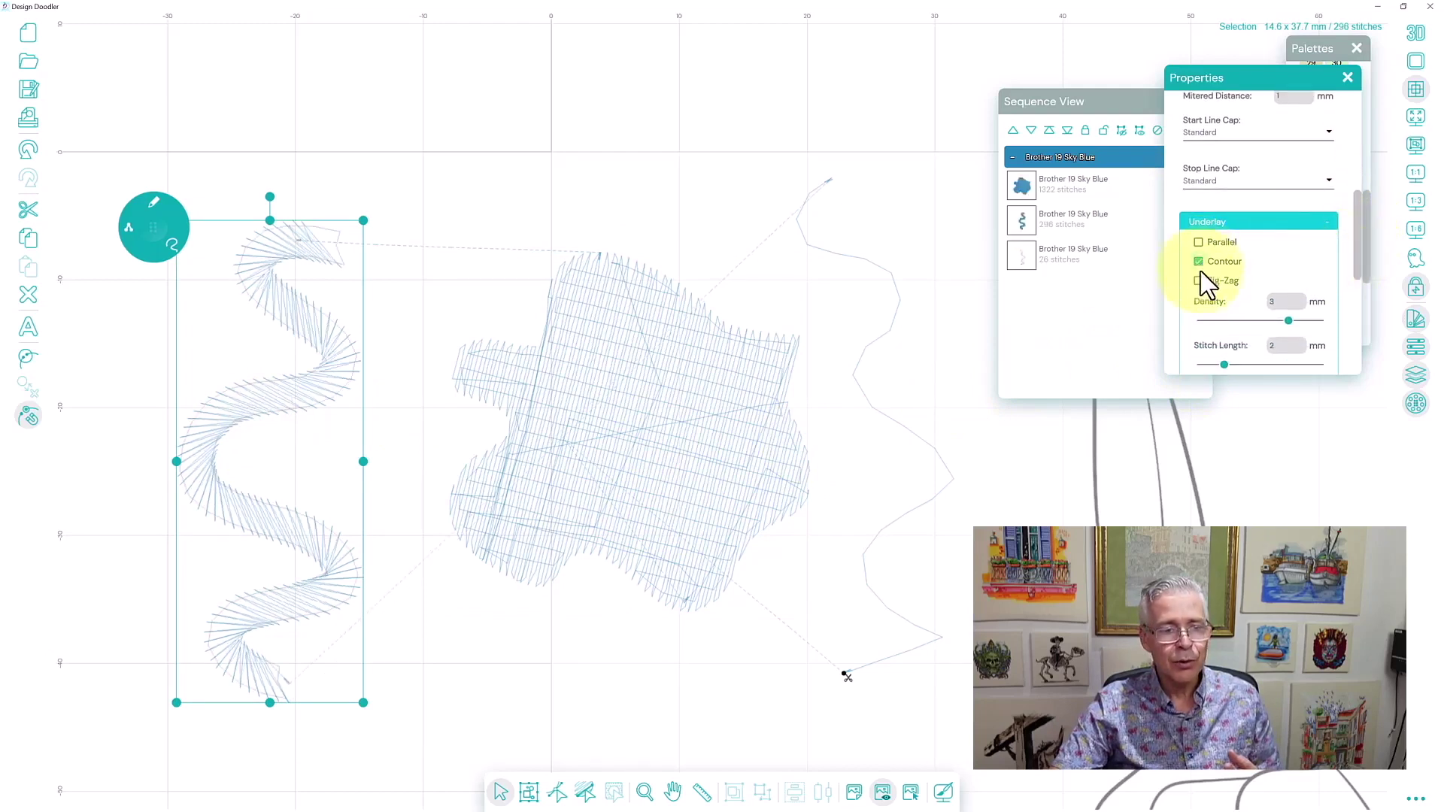
left_click(1199, 281)
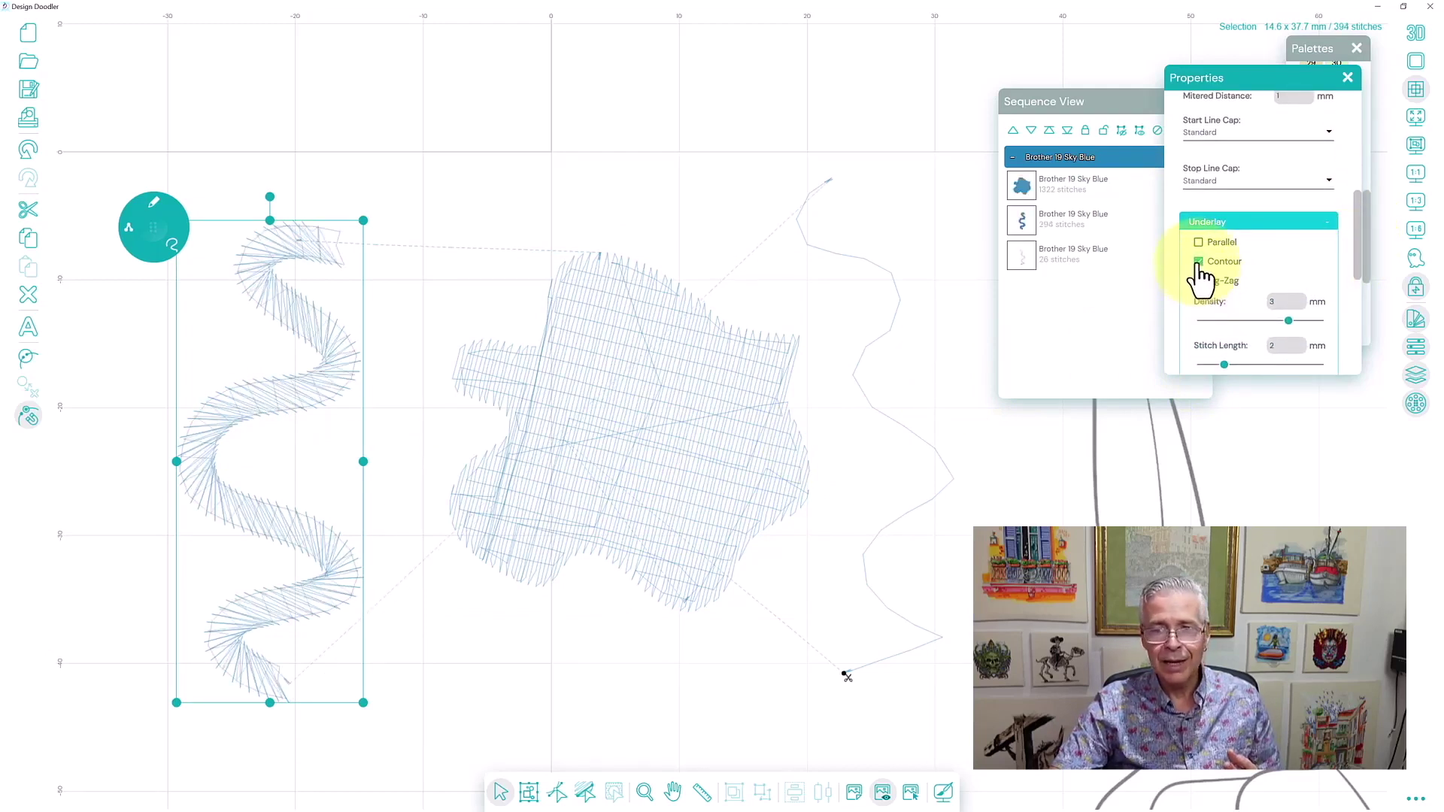
left_click(1198, 261)
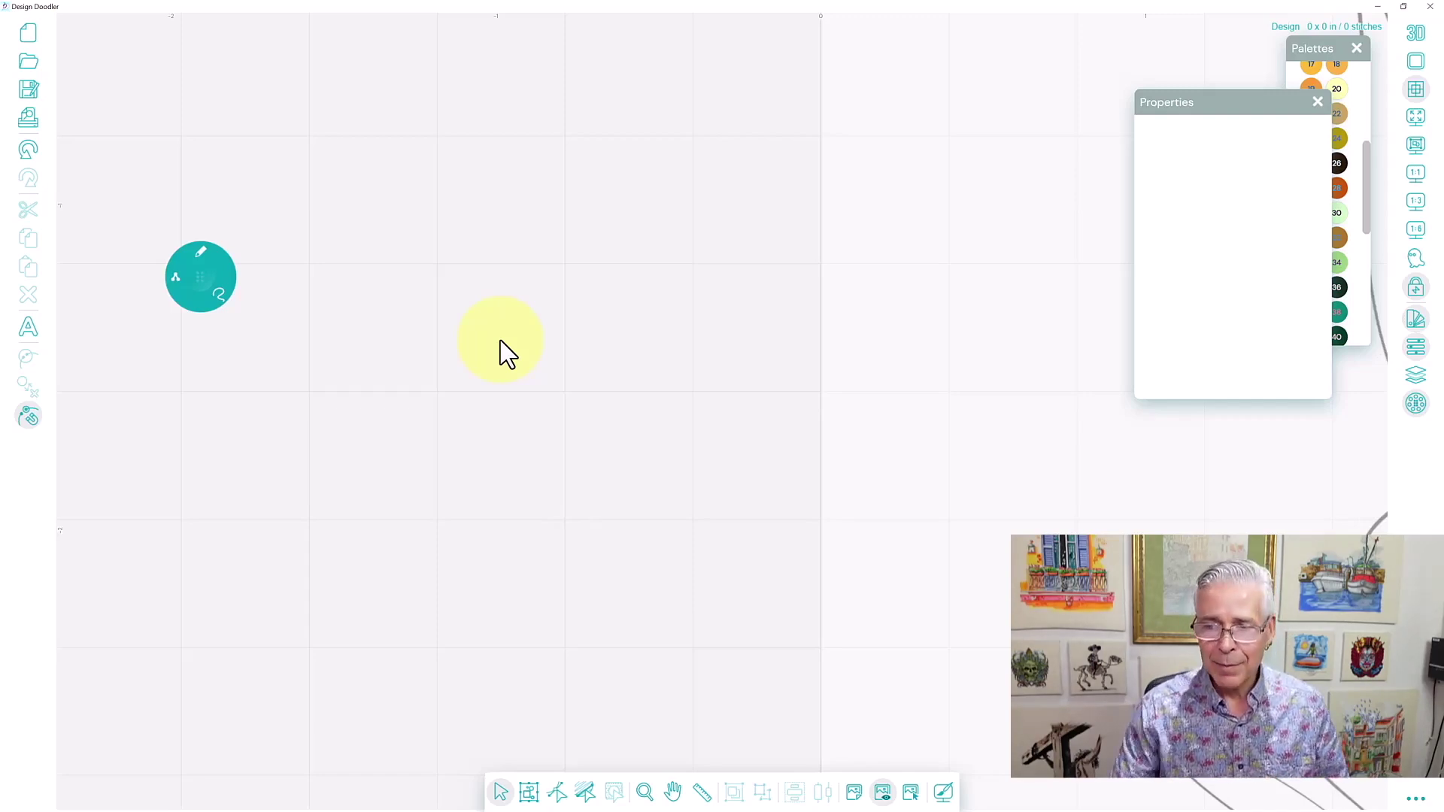
- Draw a short wavy freehand running line about 0.53 × 0.43 in on the empty design
left_click(1420, 299)
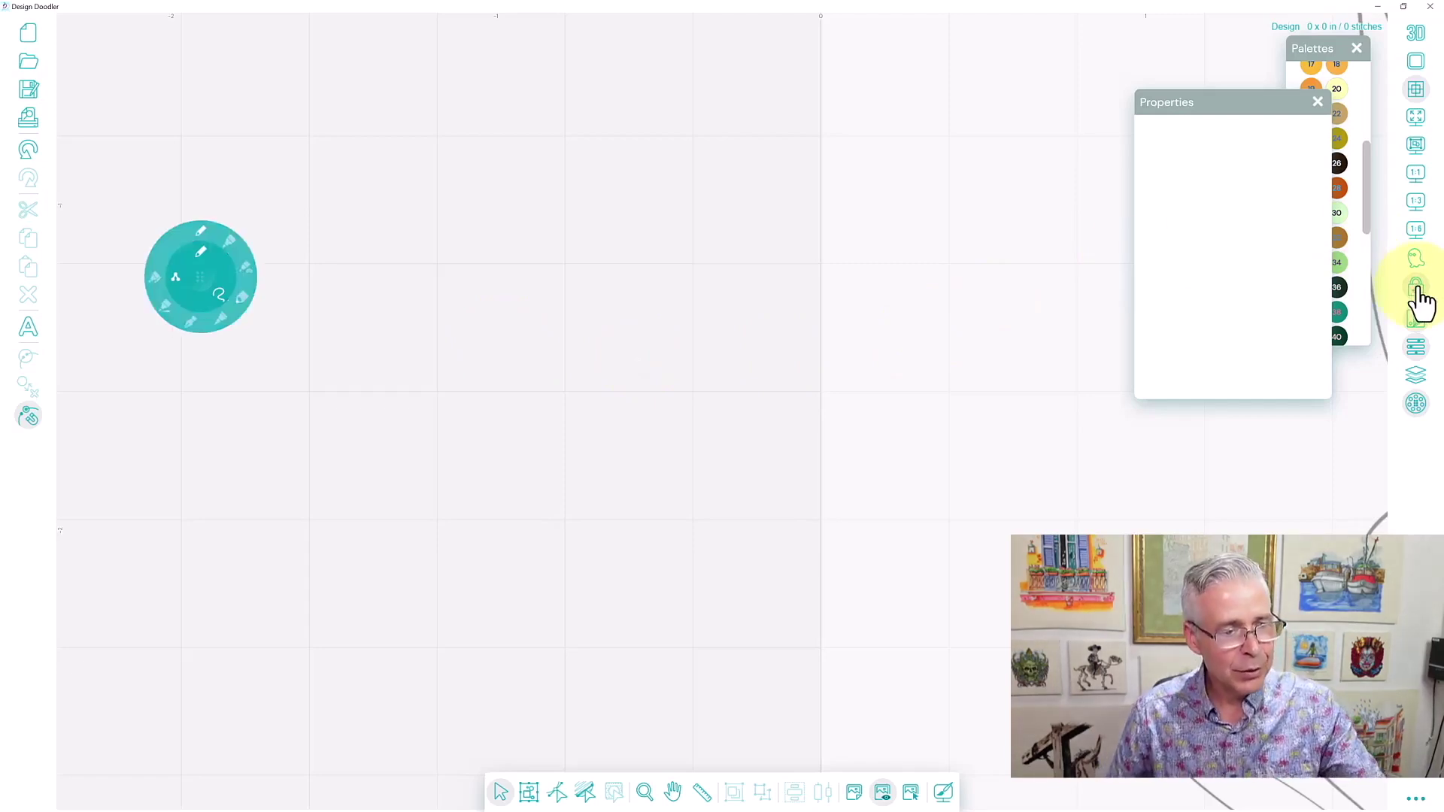
left_click(1420, 298)
mouse_move(370, 322)
left_mouse_down()
mouse_move(435, 332)
mouse_move(471, 388)
left_mouse_up()
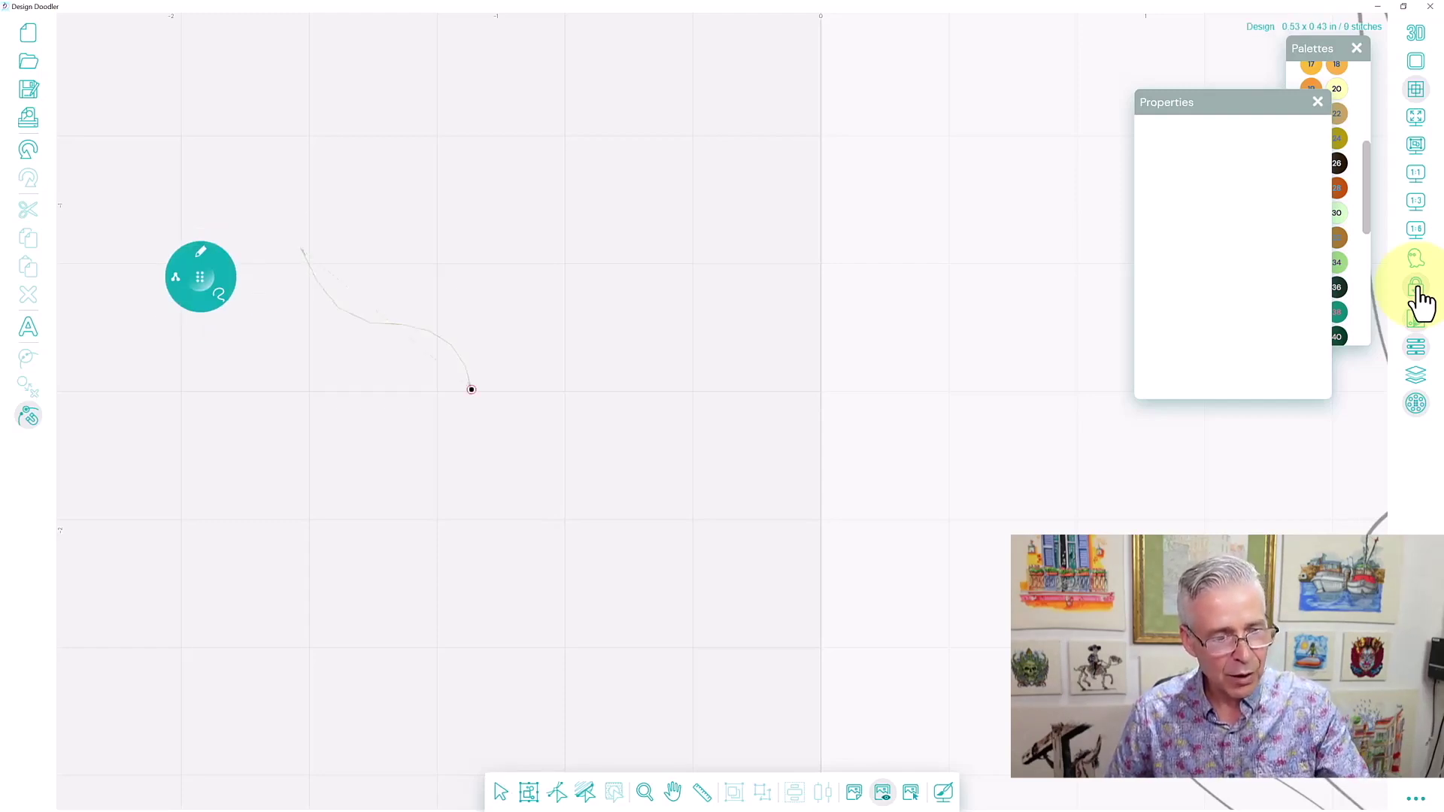
- Try extending the running line from its end with a second curved stroke, and undo that stroke
mouse_move(471, 389)
left_mouse_down()
mouse_move(589, 454)
mouse_move(662, 398)
left_mouse_up()
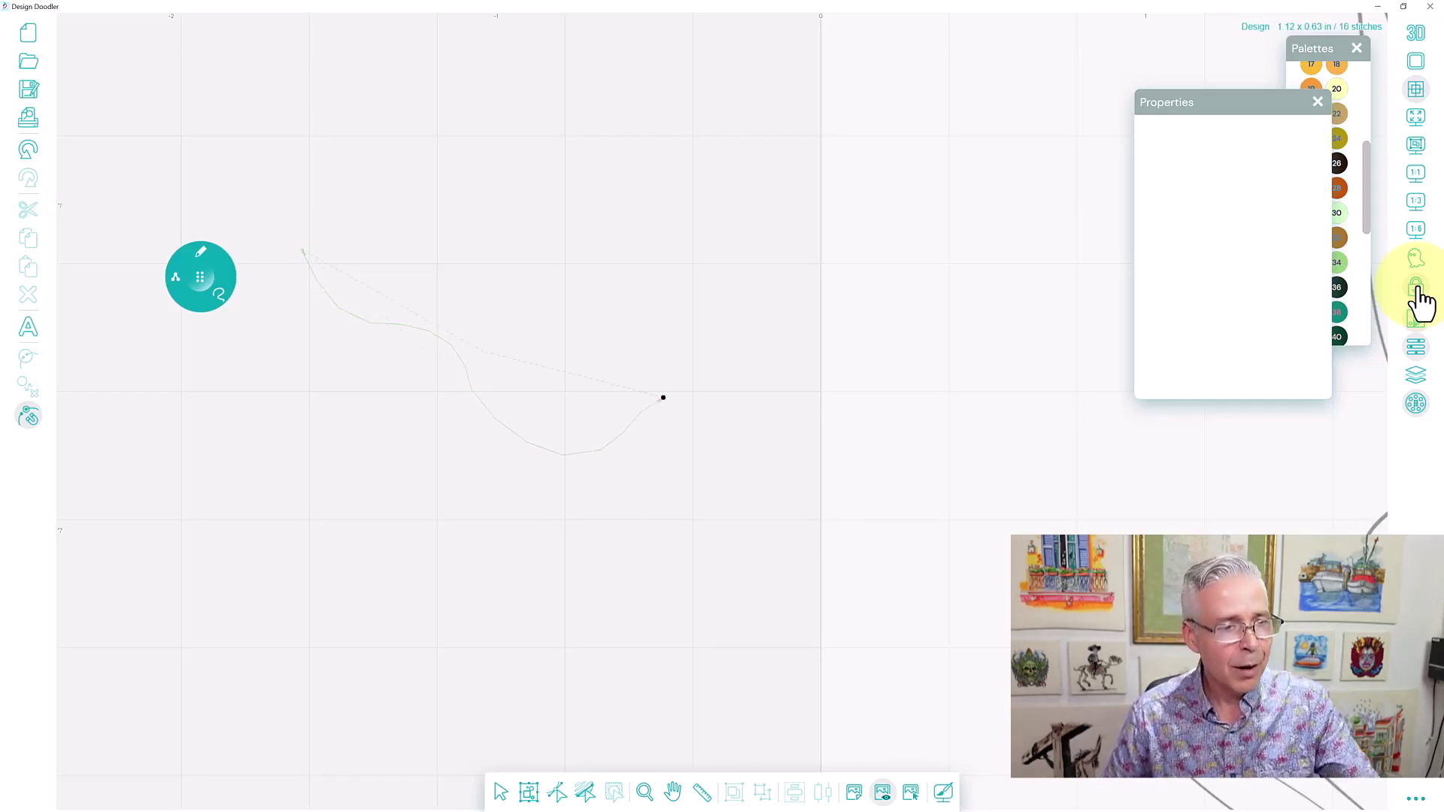
key("ctrl+z")
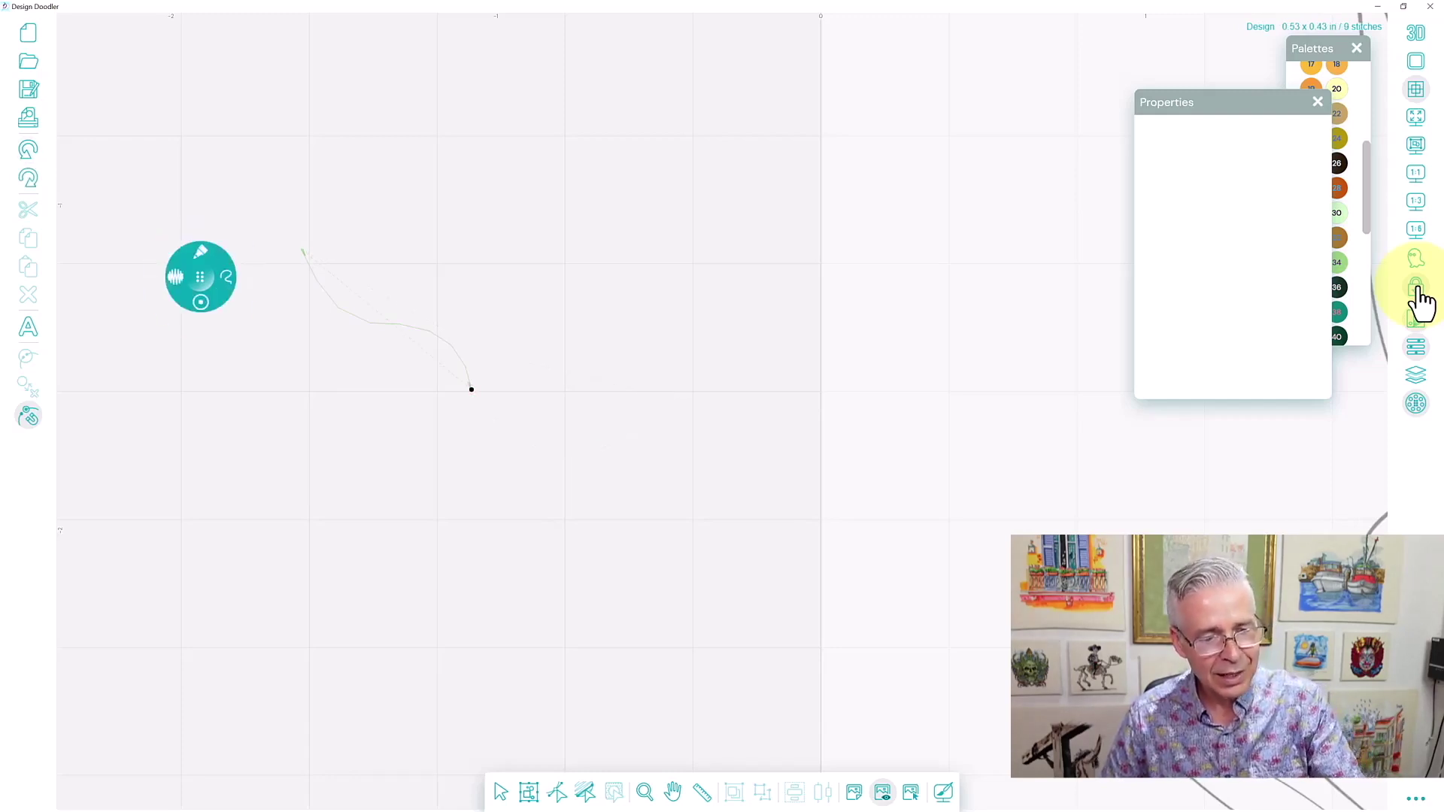
- Continue the green running line from its end with a curved satin stroke and a short curved running stroke
mouse_move(471, 389)
left_mouse_down()
mouse_move(498, 425)
mouse_move(579, 433)
mouse_move(604, 366)
mouse_move(575, 285)
left_mouse_up()
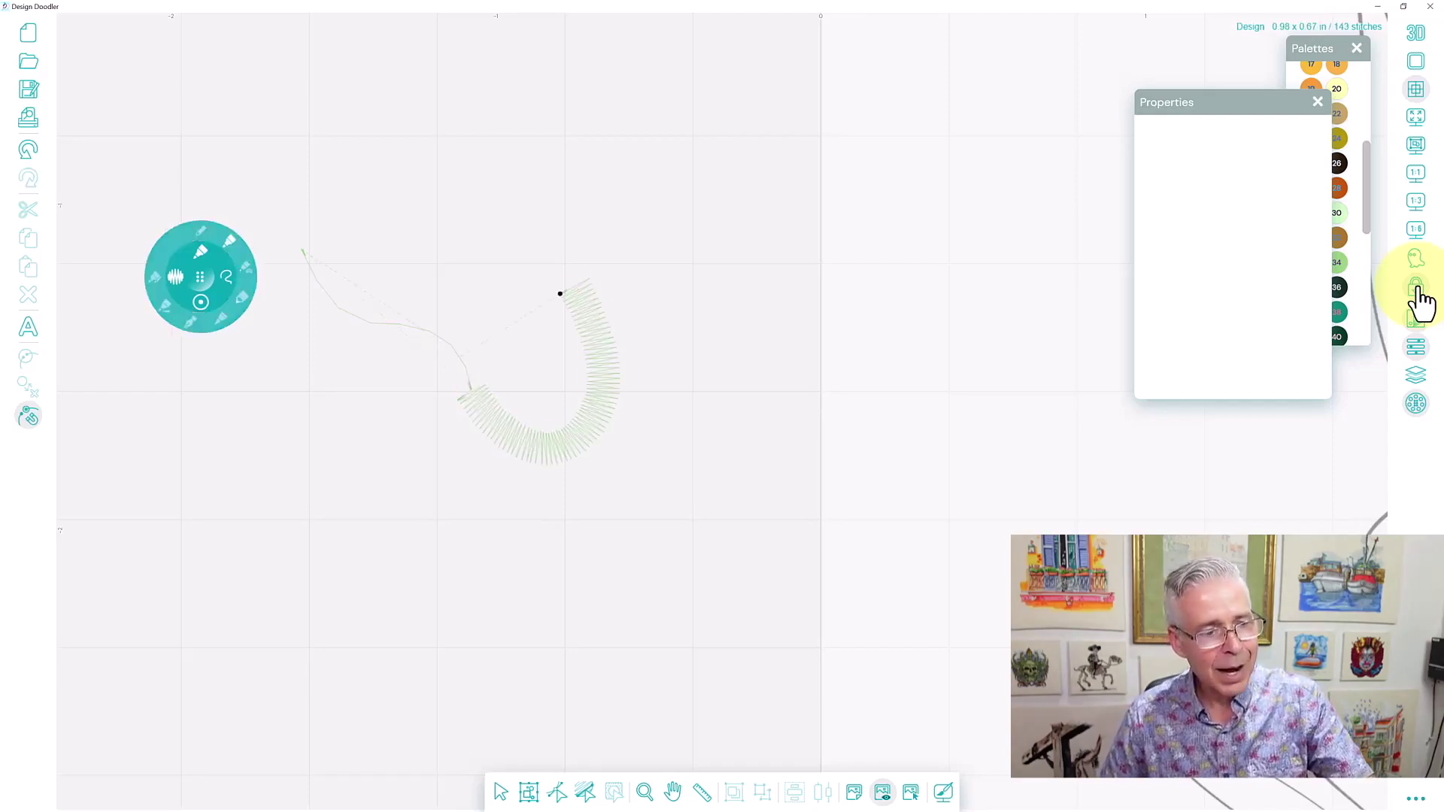
mouse_move(559, 220)
left_mouse_down()
mouse_move(613, 181)
mouse_move(654, 195)
left_mouse_up()
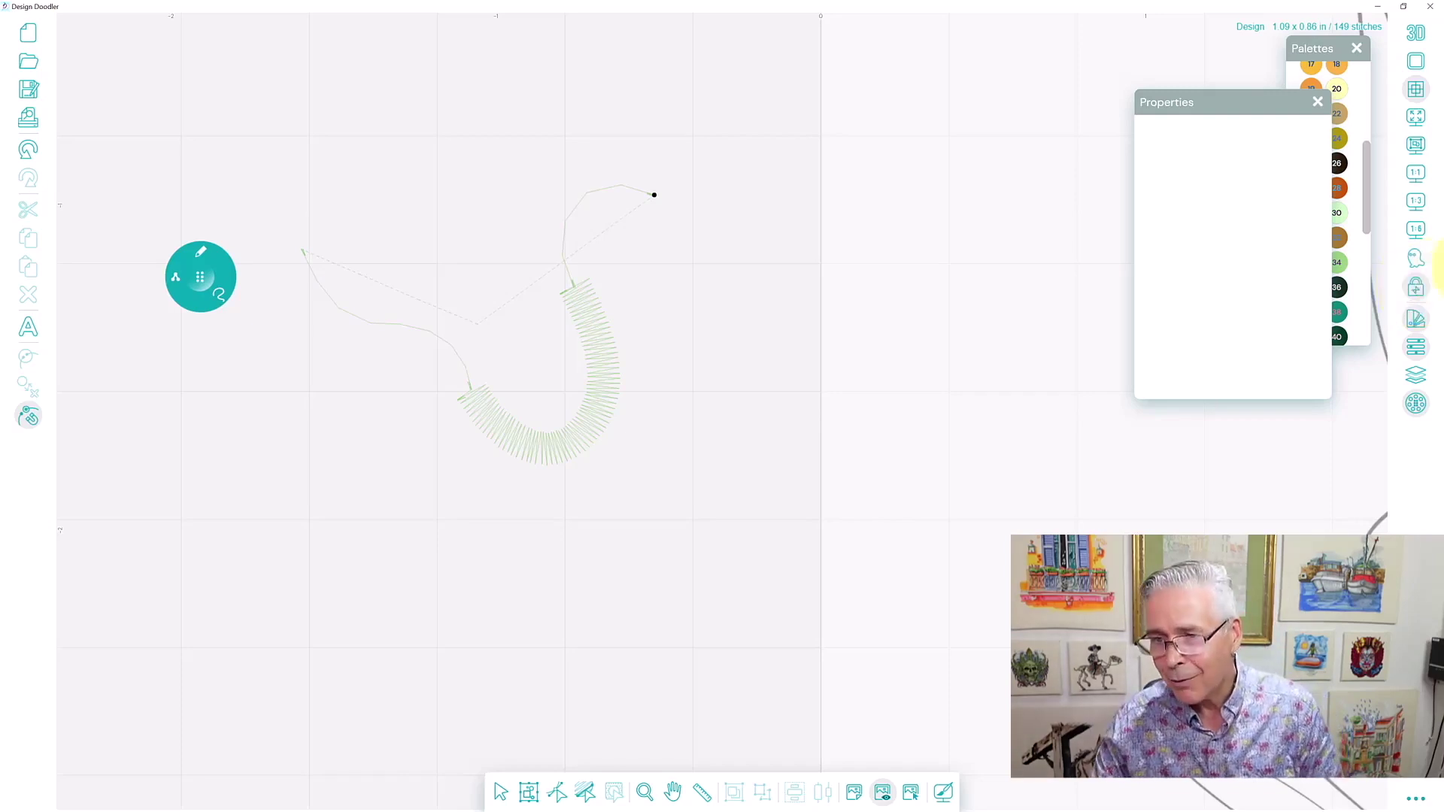
- Draw a separate wavy Sky Blue running line about 0.4 × 0.59 in beside the green line, undoing the first attempt
left_click(1421, 173)
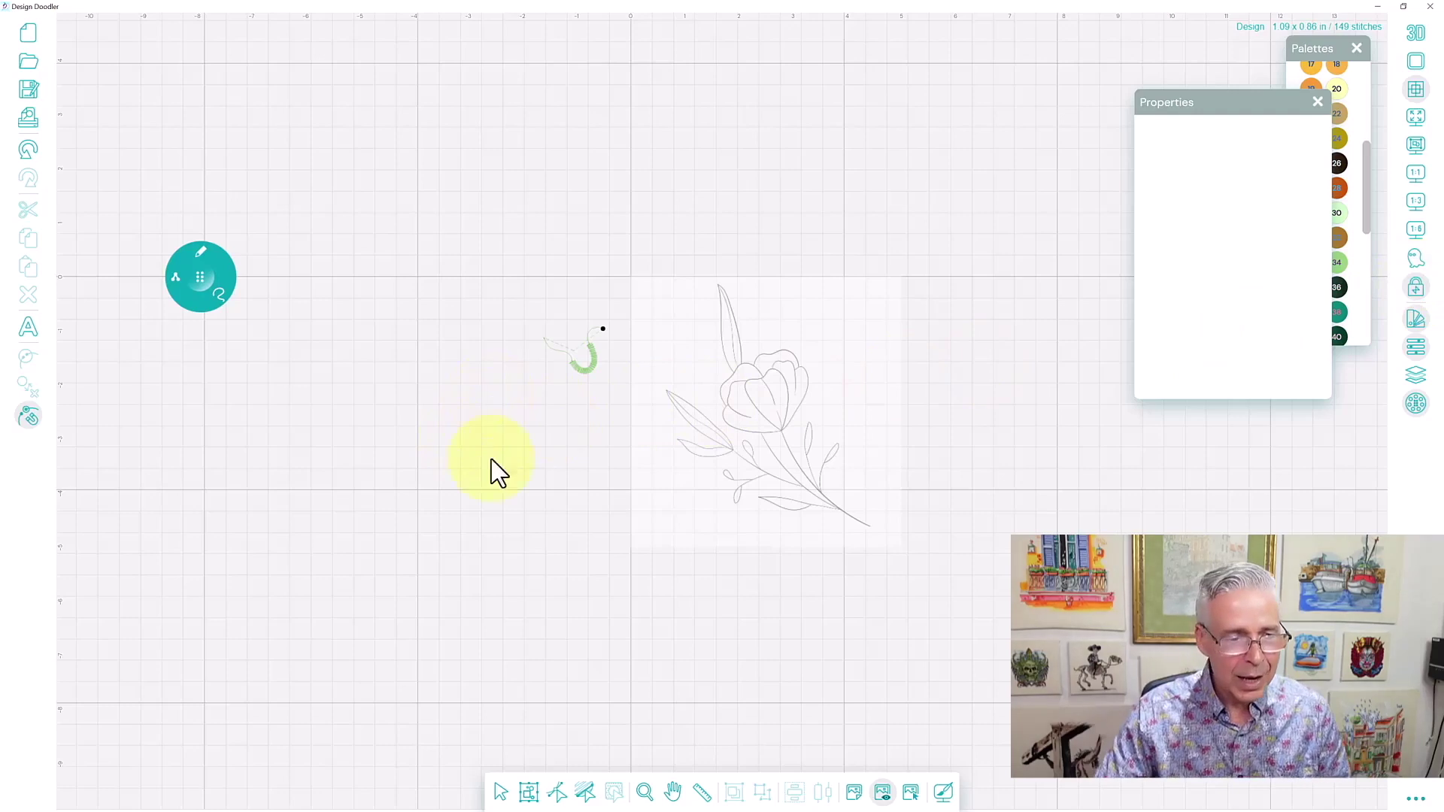
left_click(1417, 231)
left_click(673, 793)
left_click_drag(622, 316, 1153, 429)
left_click_drag(643, 188, 752, 414)
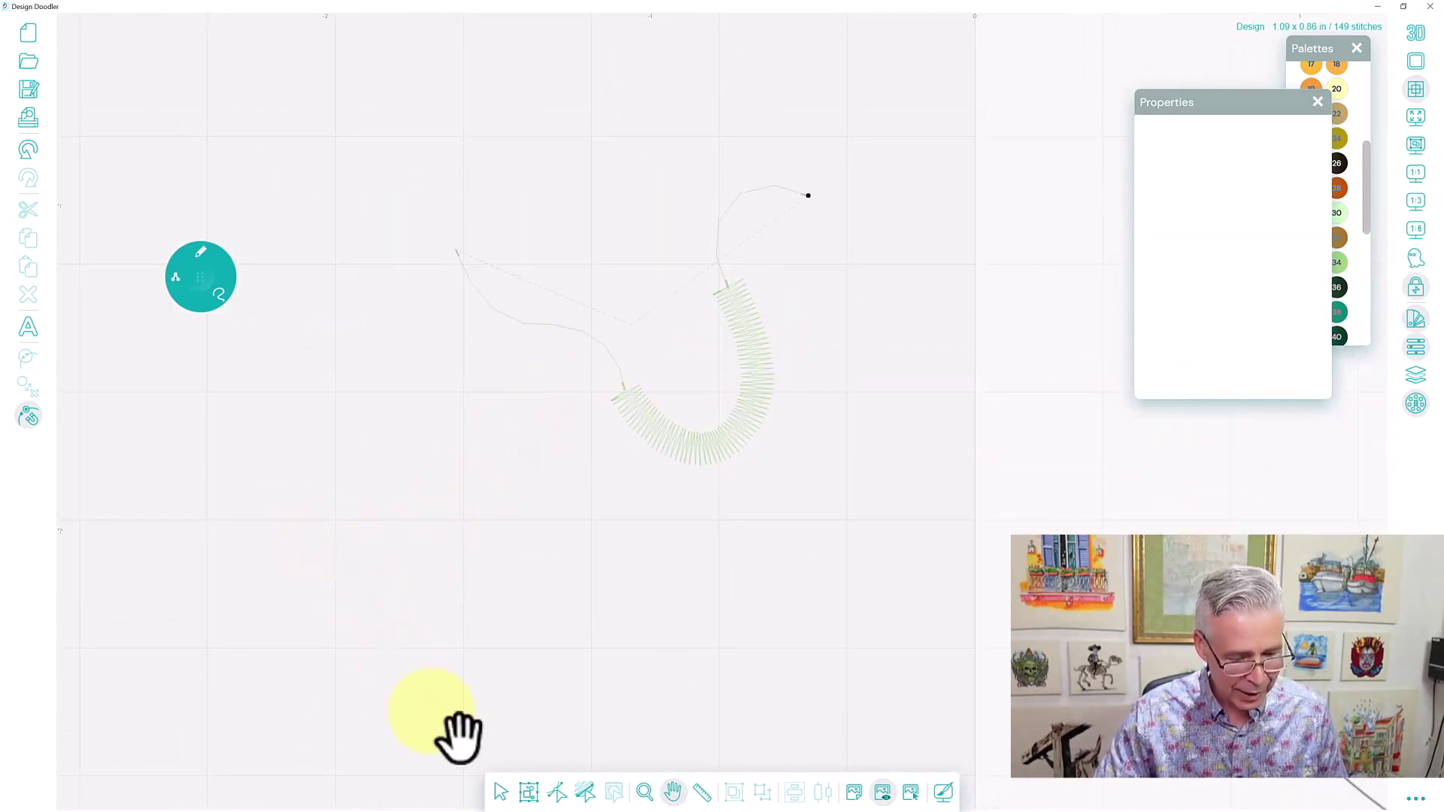
mouse_move(203, 267)
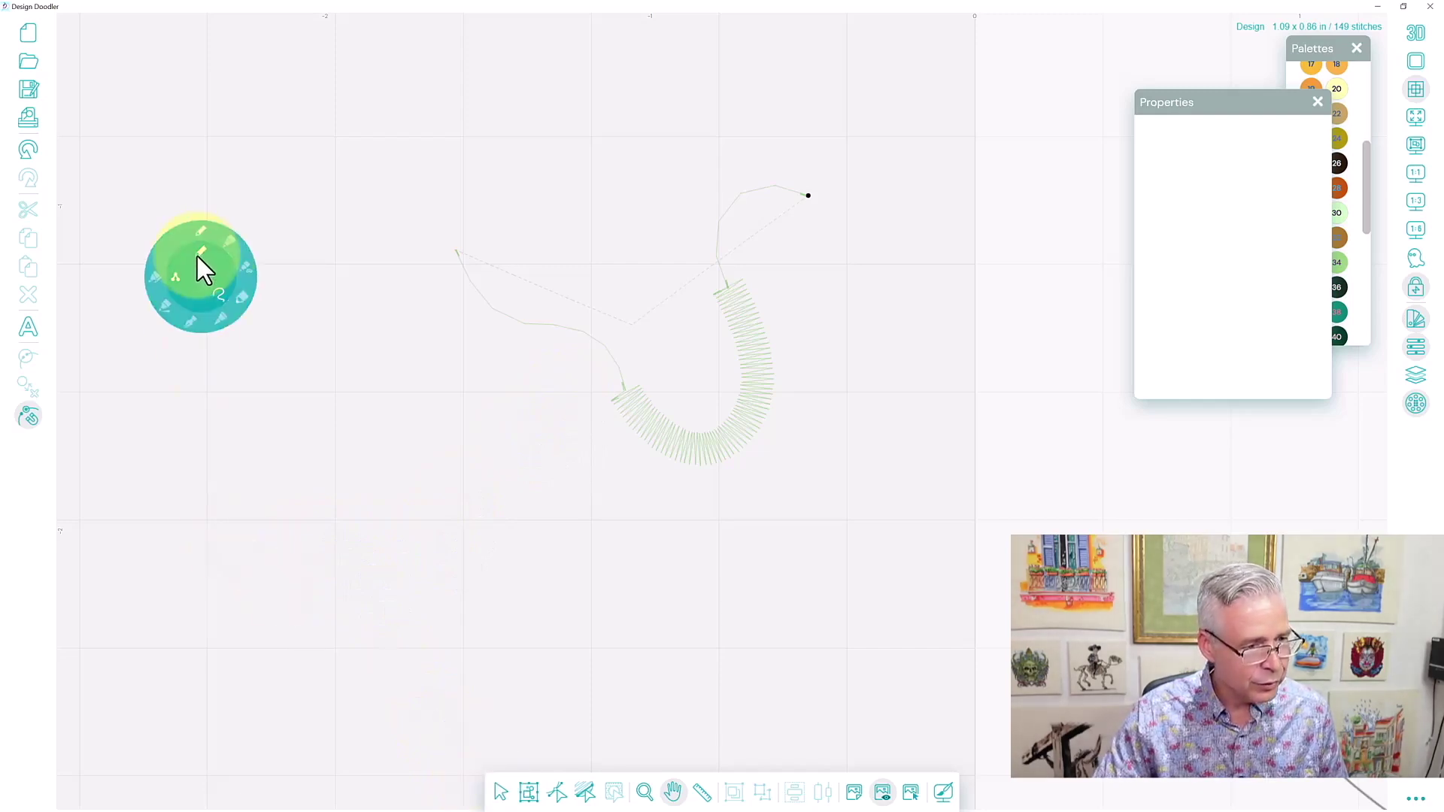
left_click(200, 229)
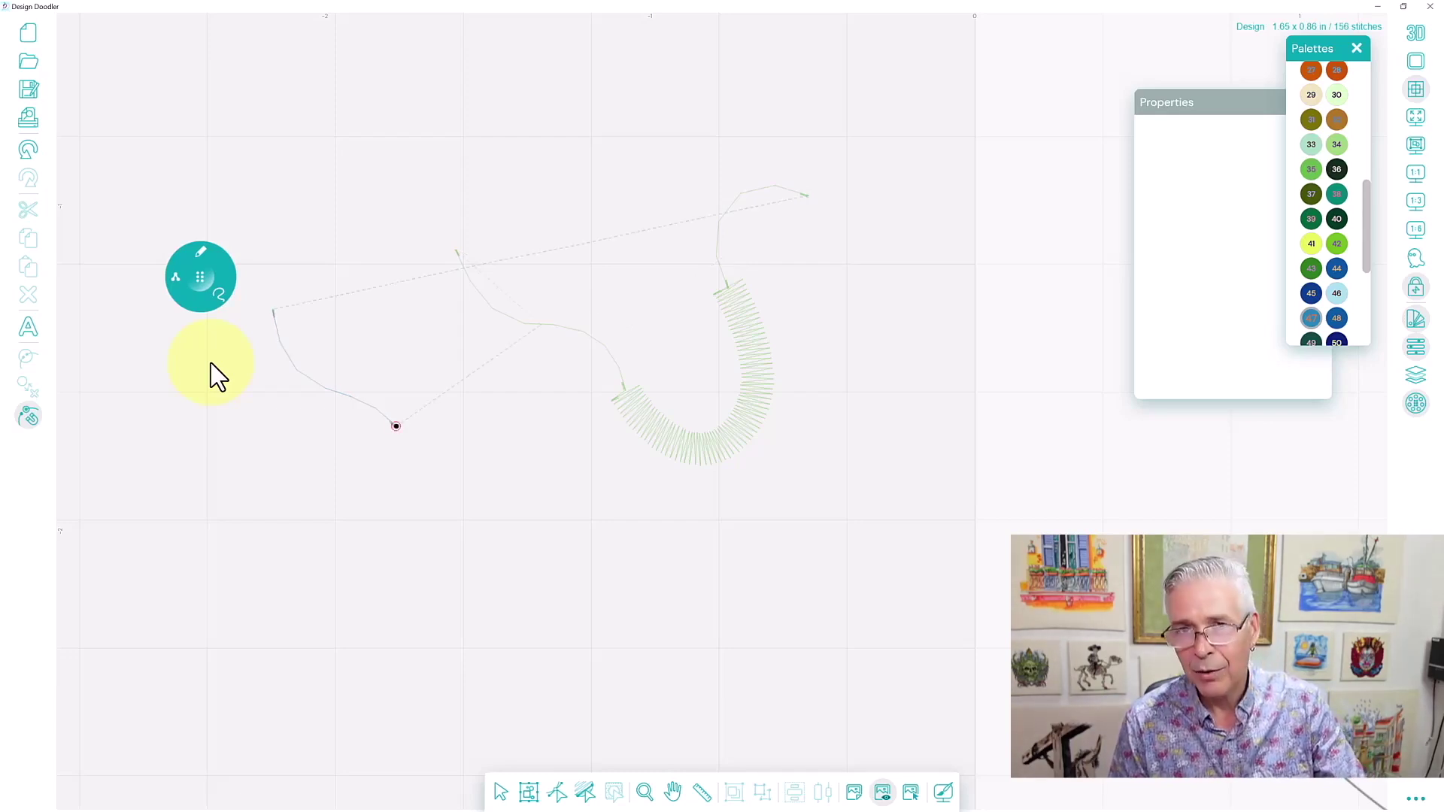
key("ctrl+z")
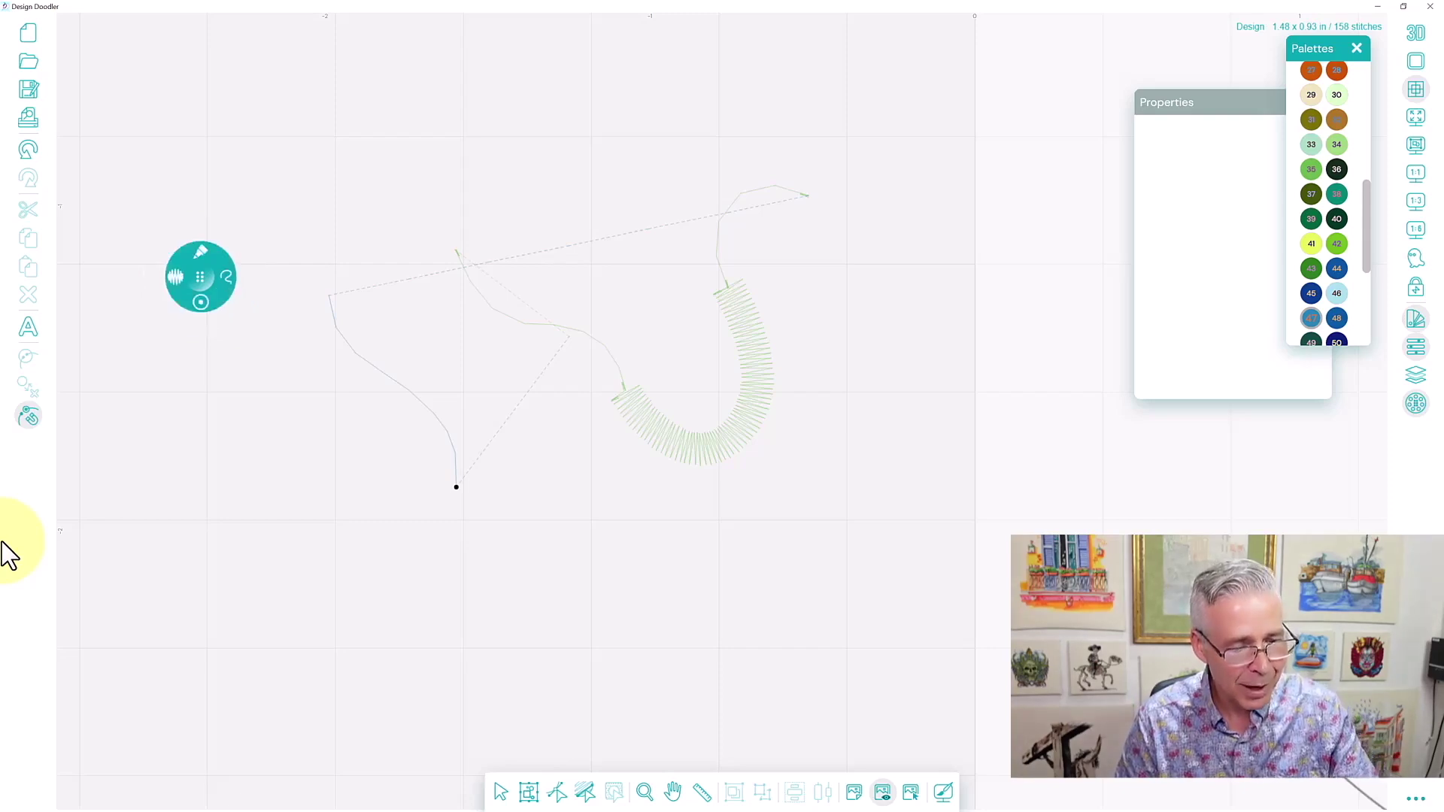
- Continue the Sky Blue line with a curved satin stroke, a looping running stroke and a nearly straight satin stroke about 0.78 in long
mouse_move(456, 489)
left_mouse_down()
mouse_move(313, 528)
mouse_move(226, 460)
left_mouse_up()
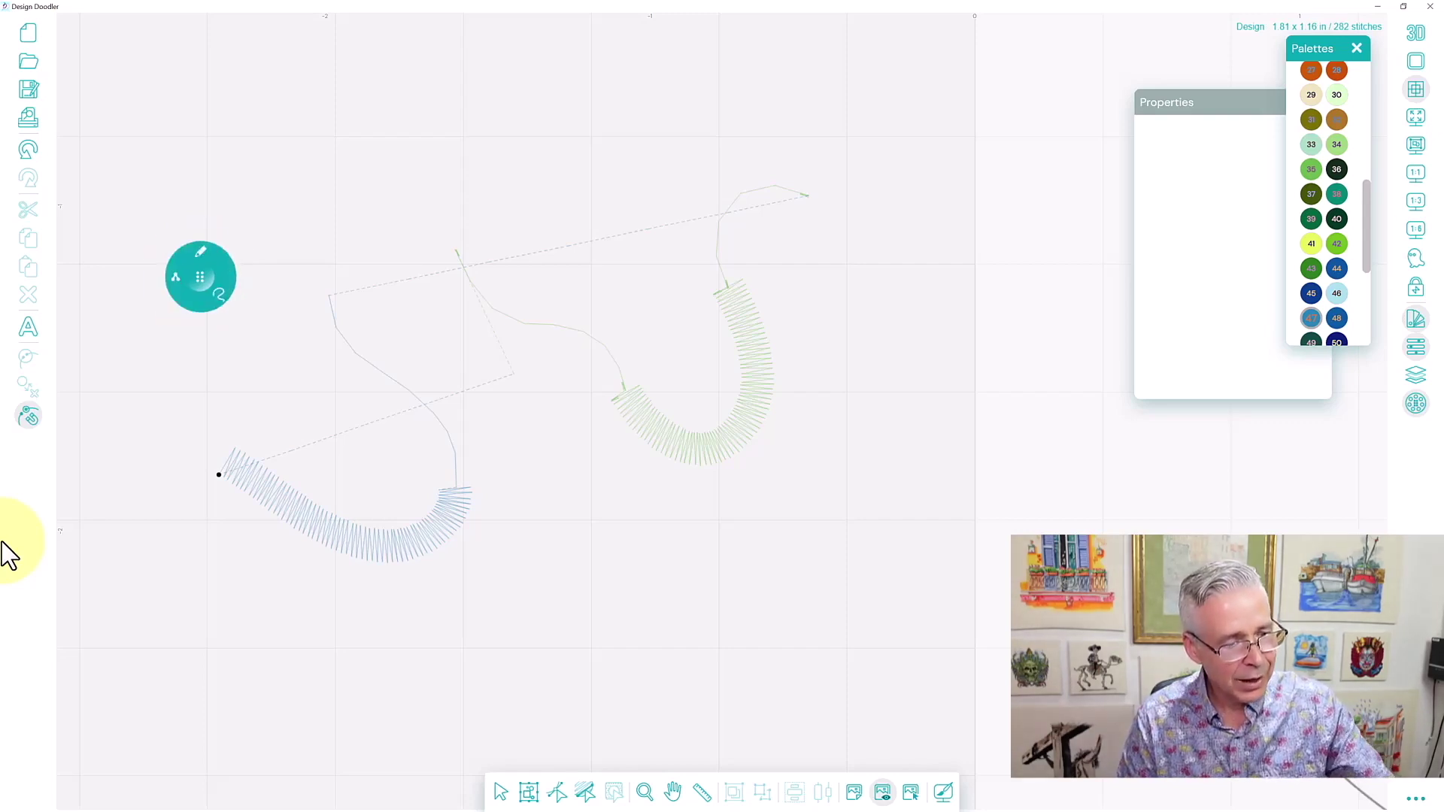
left_click_drag(222, 594, 314, 637)
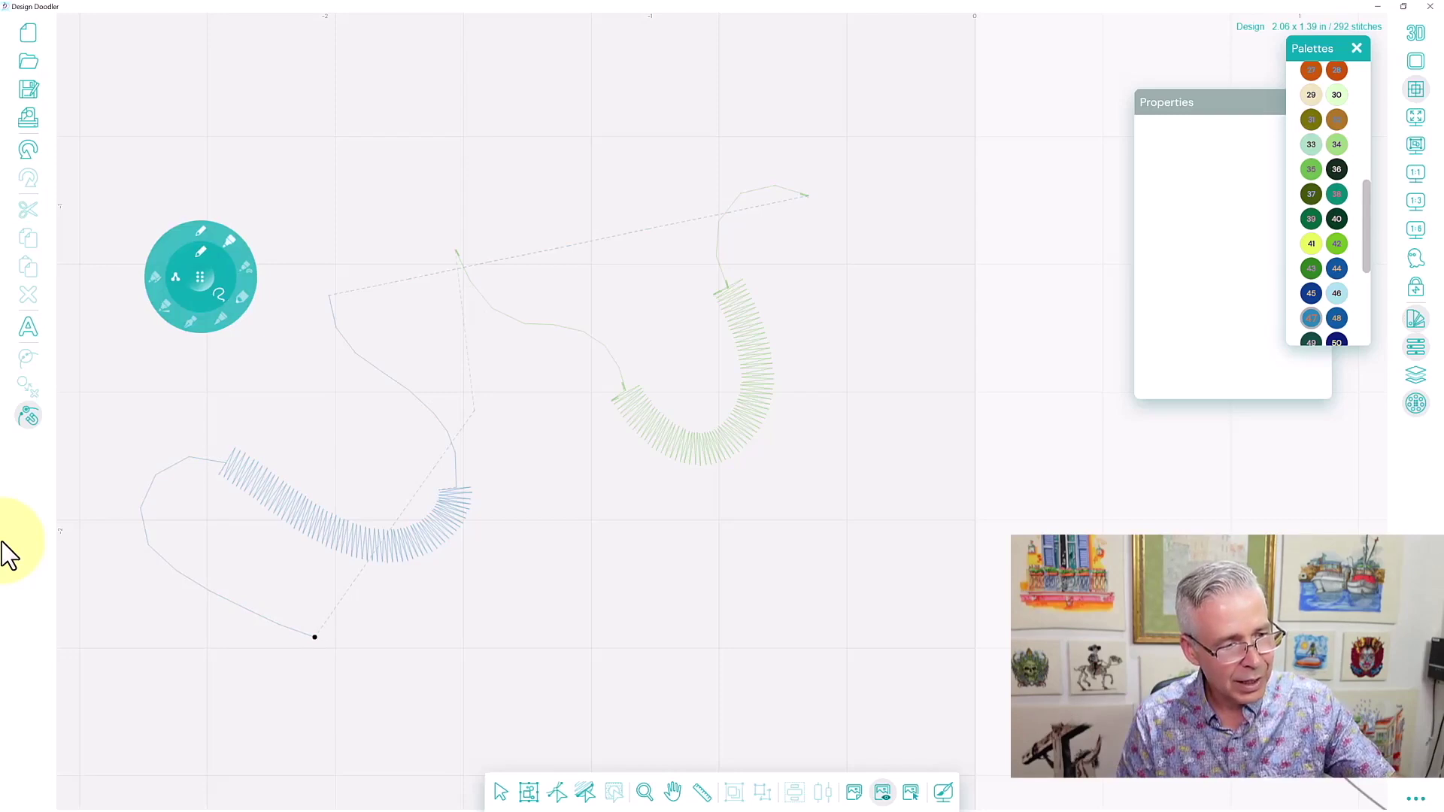
left_click_drag(314, 637, 561, 610)
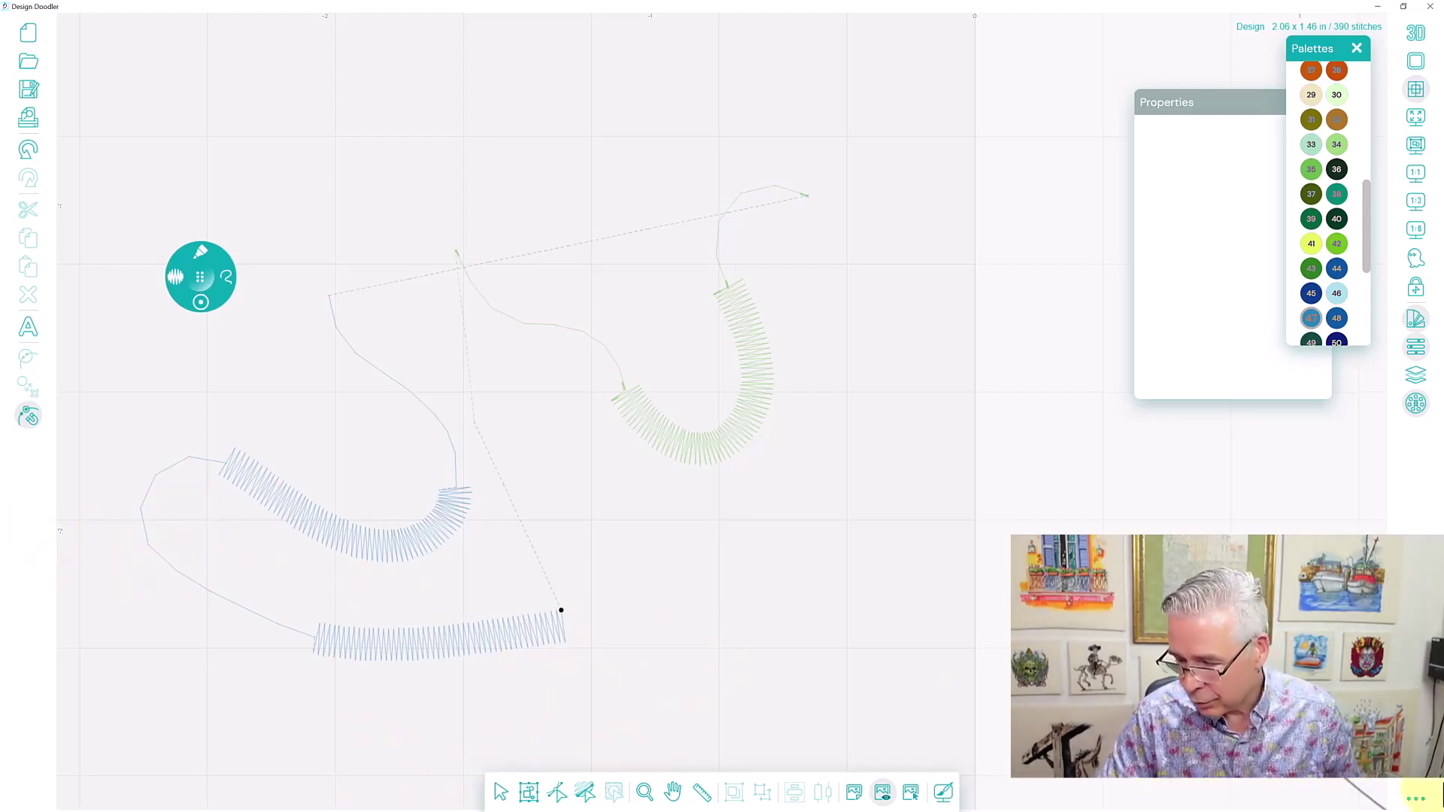
- Show the trim symbols and 3D stitches, and expand the Brother 19 Sky Blue group in the Sequence View
left_click(1416, 796)
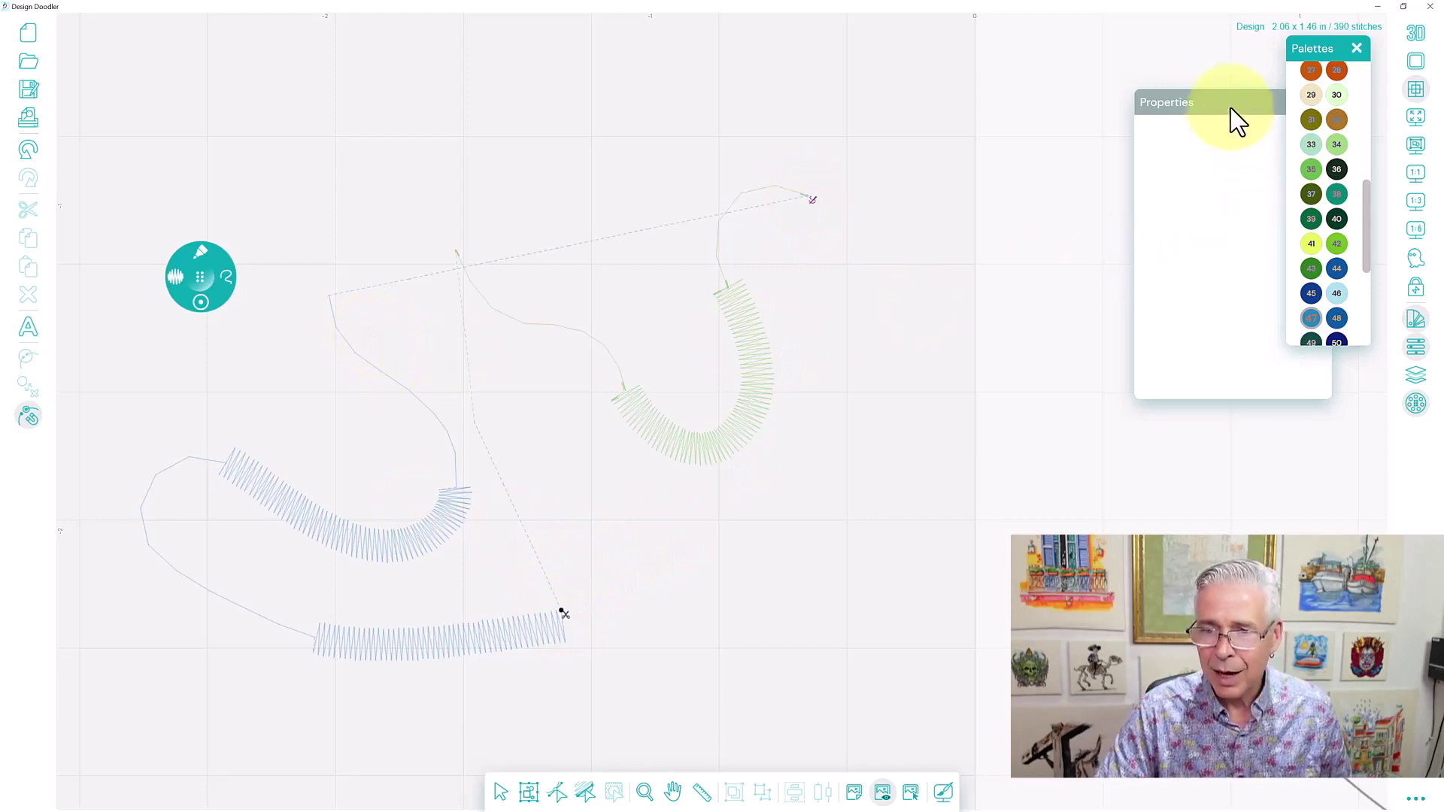
left_click_drag(1231, 107, 1242, 148)
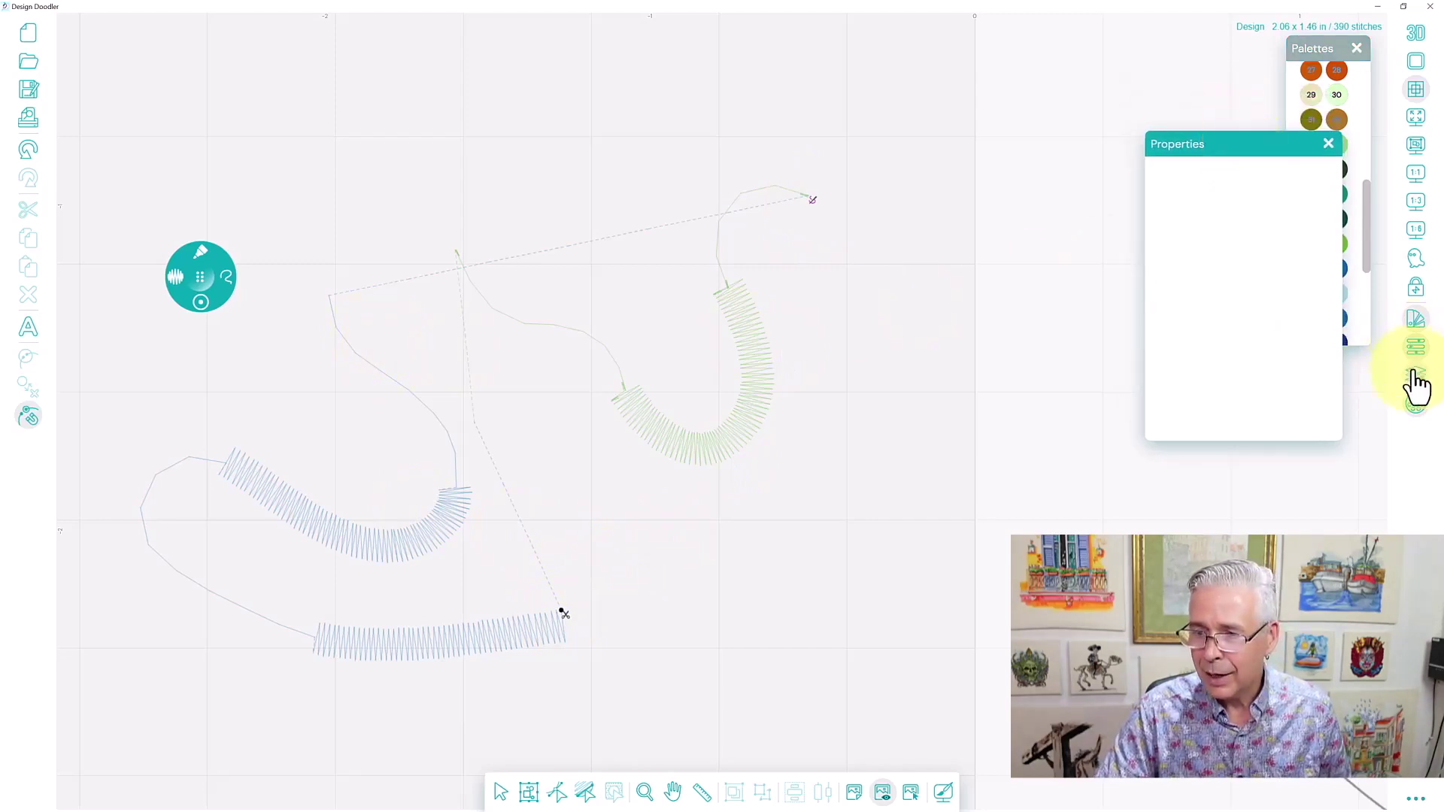
left_click(1415, 374)
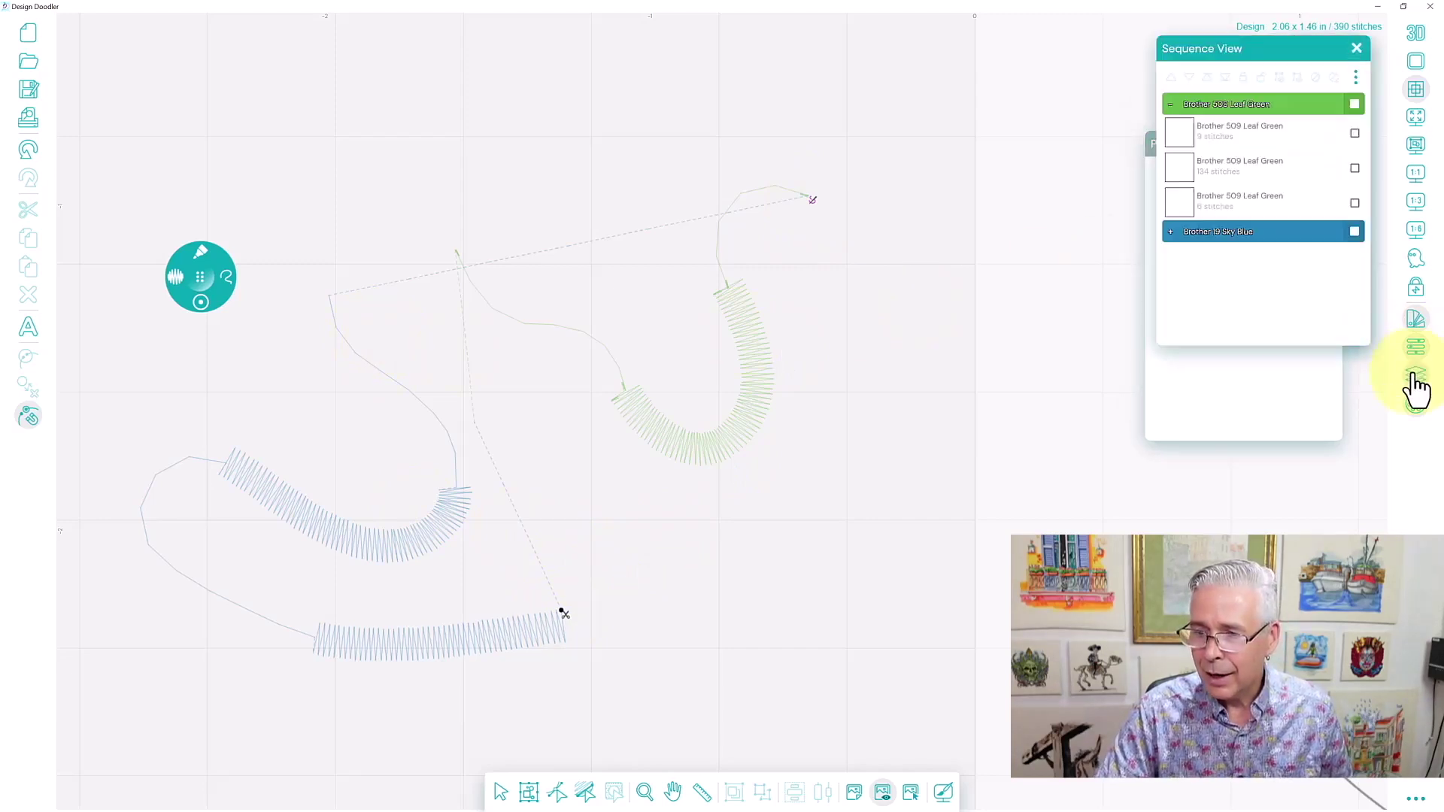
left_click(1171, 232)
left_click_drag(1360, 203, 1391, 286)
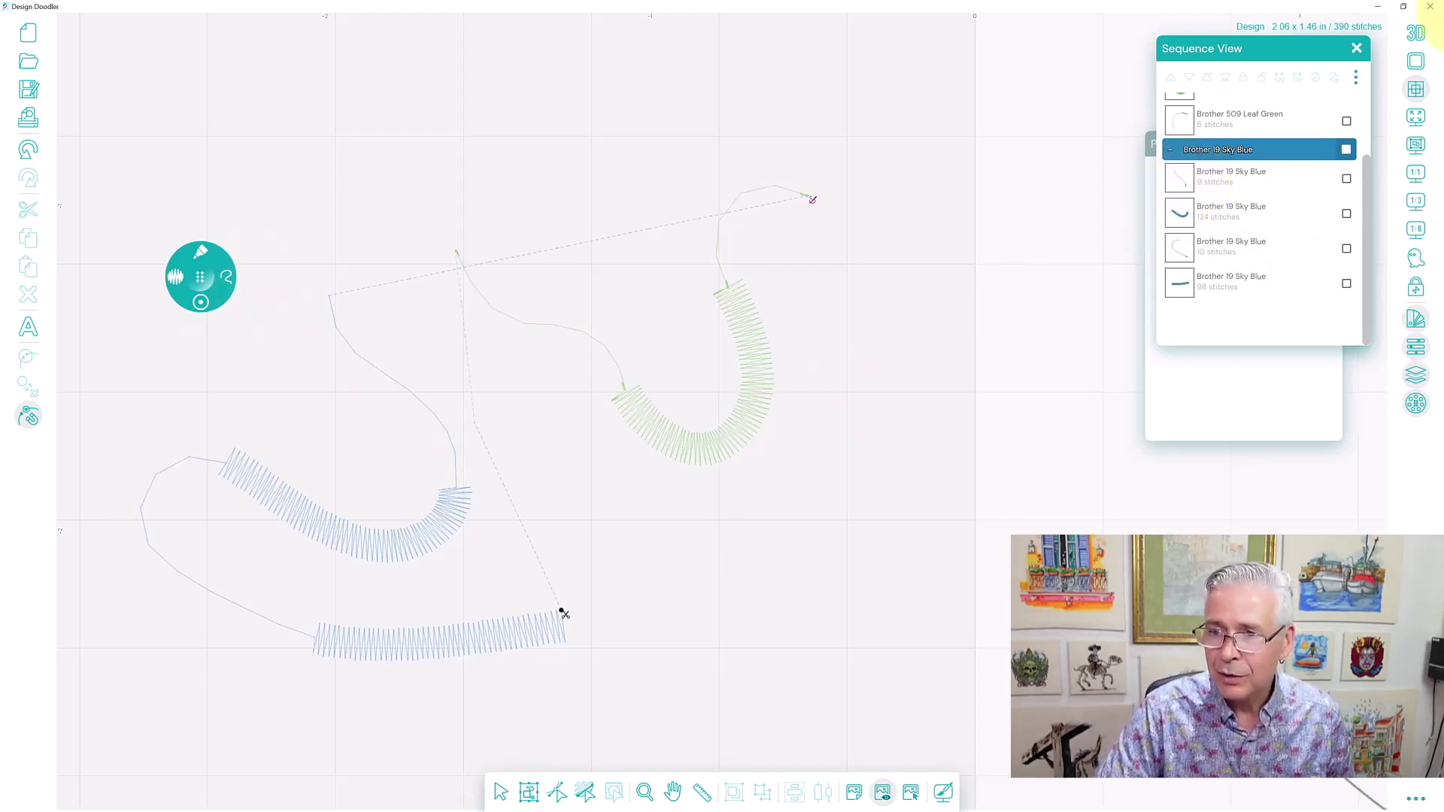
left_click(1414, 34)
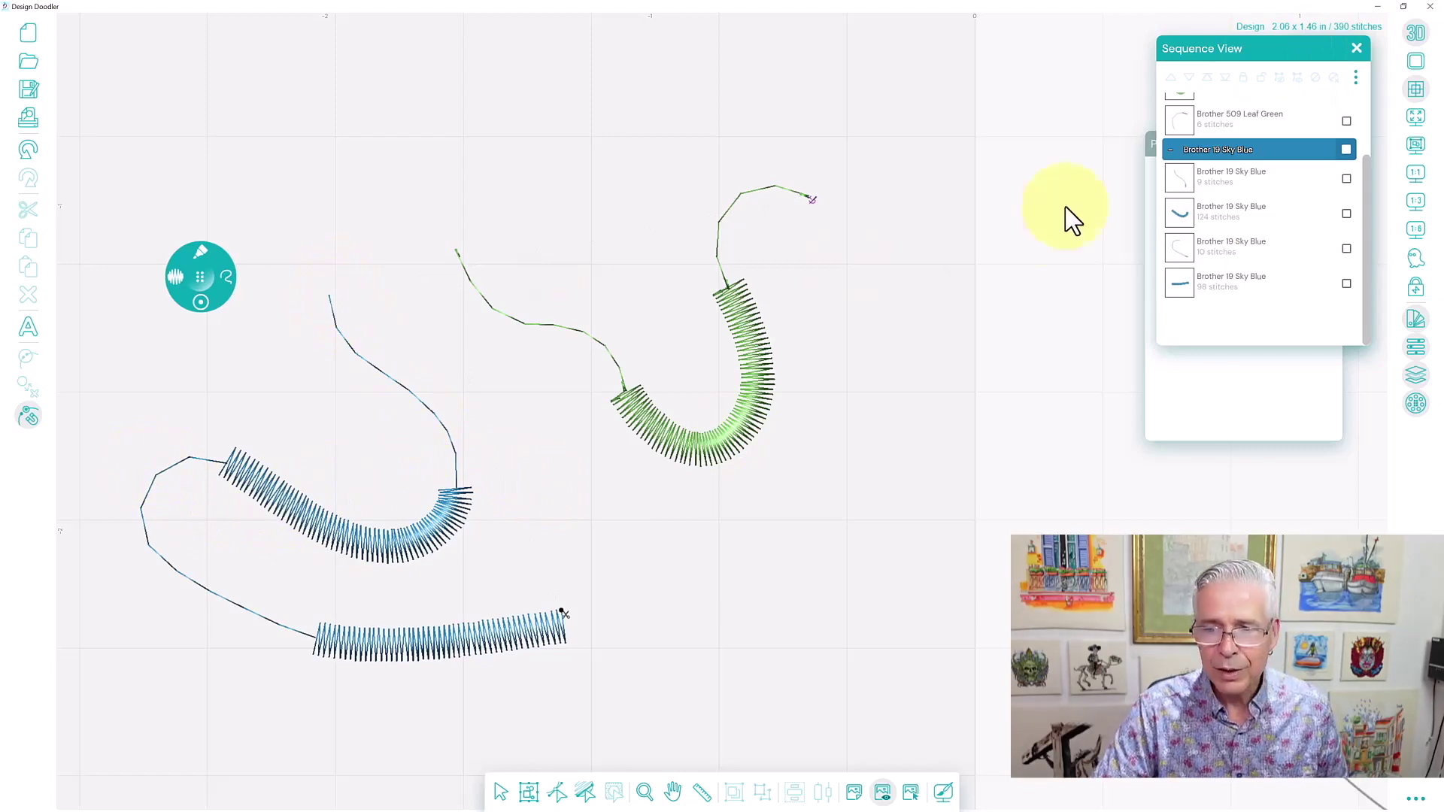
- Select the first Sky Blue running line and set its Tie On command to Basic
left_click(1346, 178)
left_click(1150, 148)
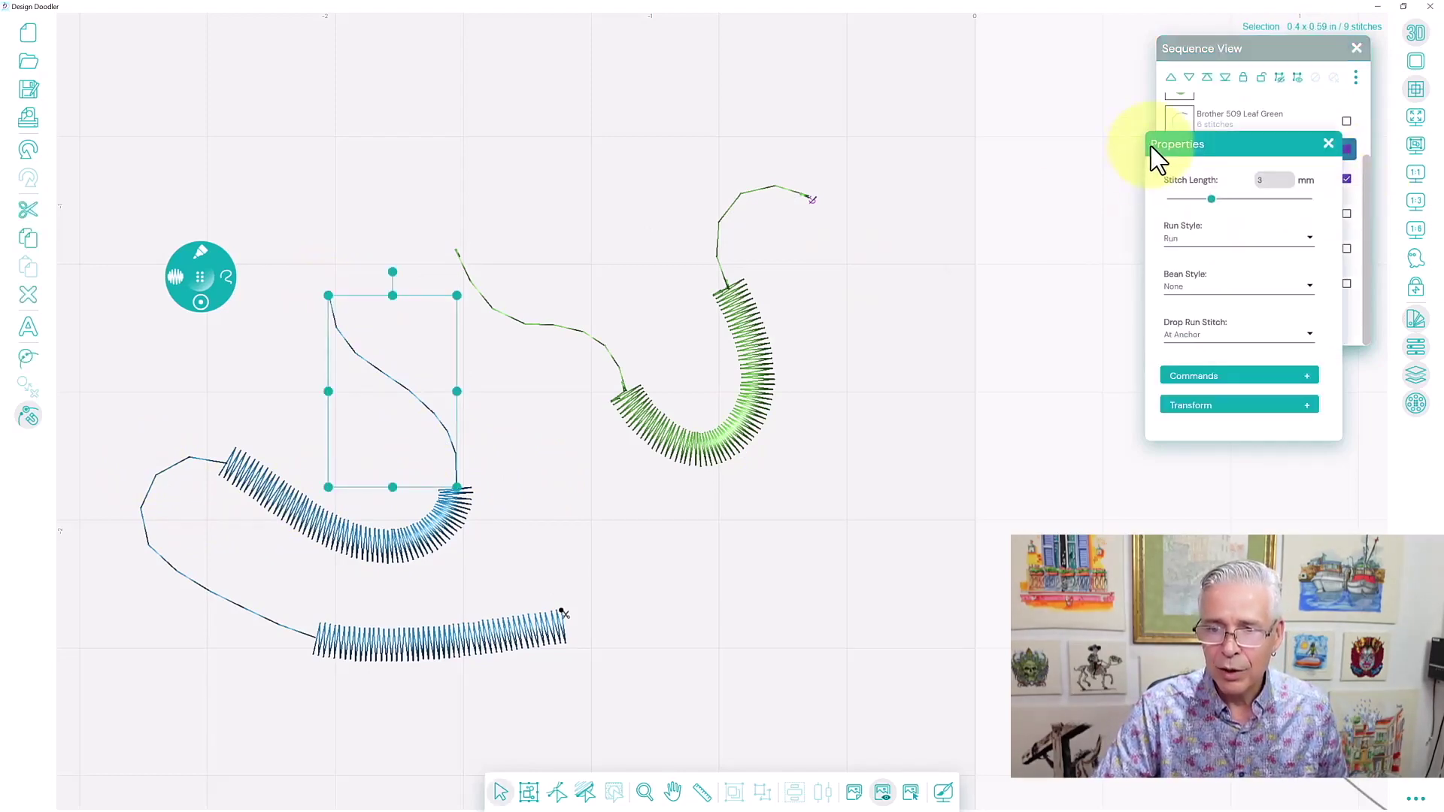
left_click_drag(1147, 147, 1094, 145)
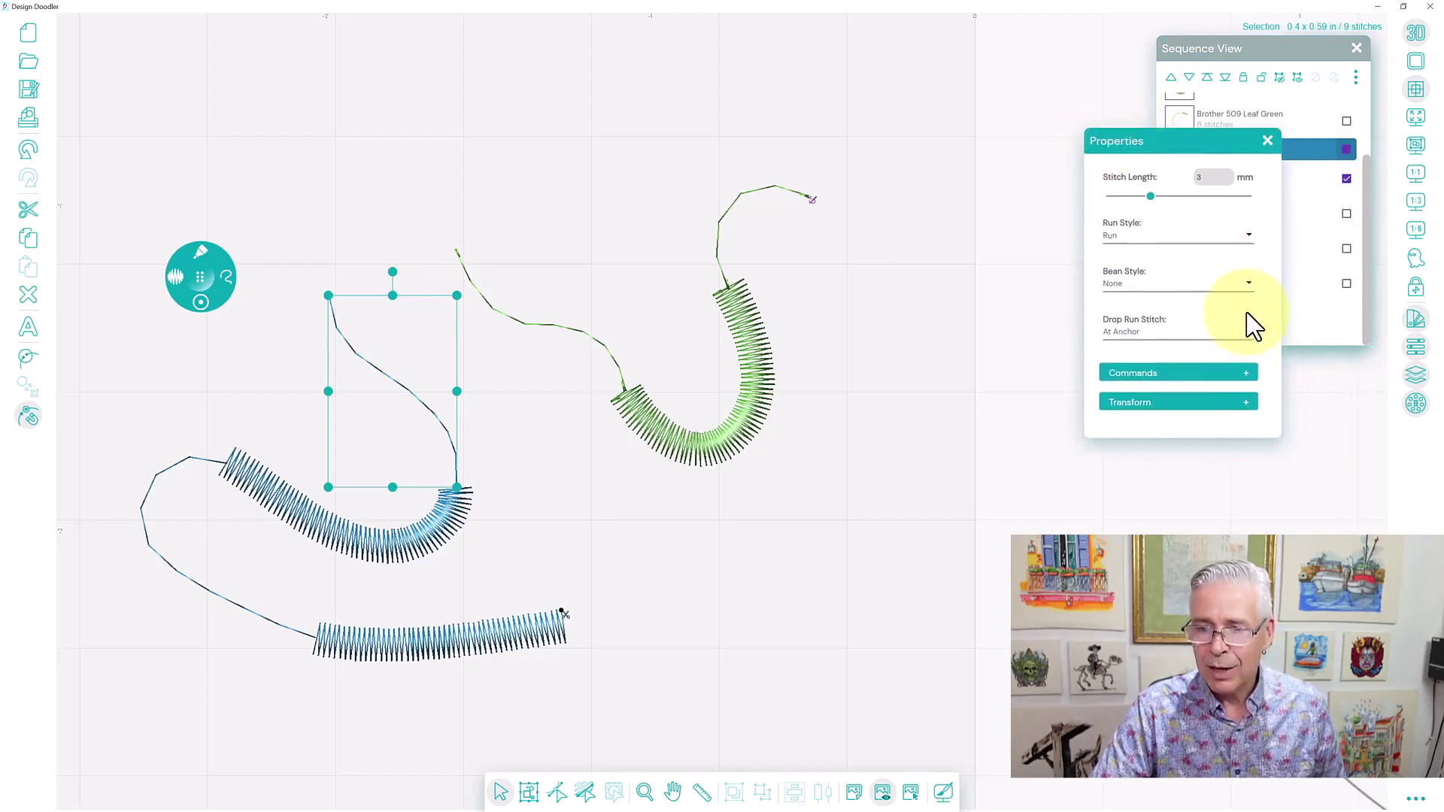
left_click(1248, 376)
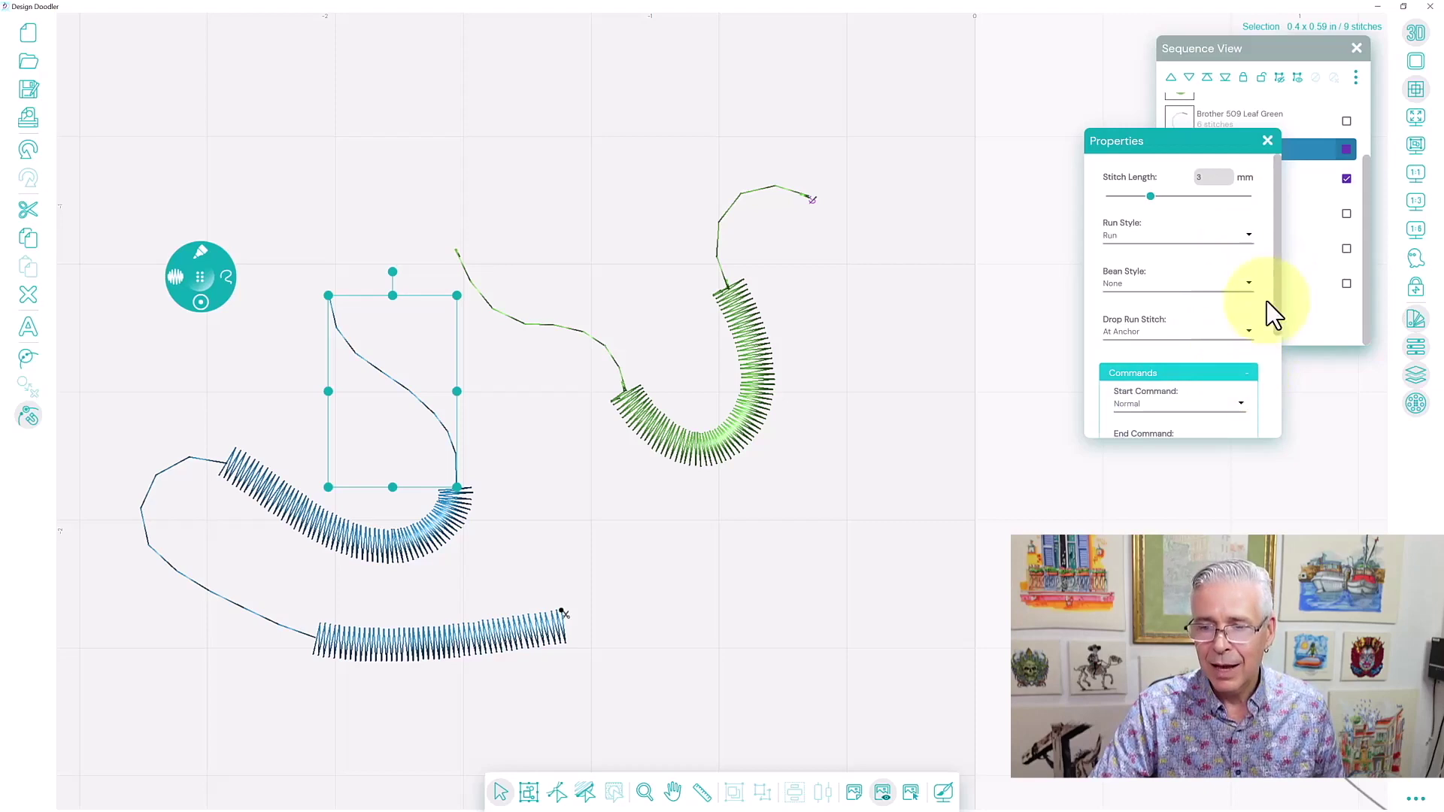
left_click_drag(1279, 306, 1303, 386)
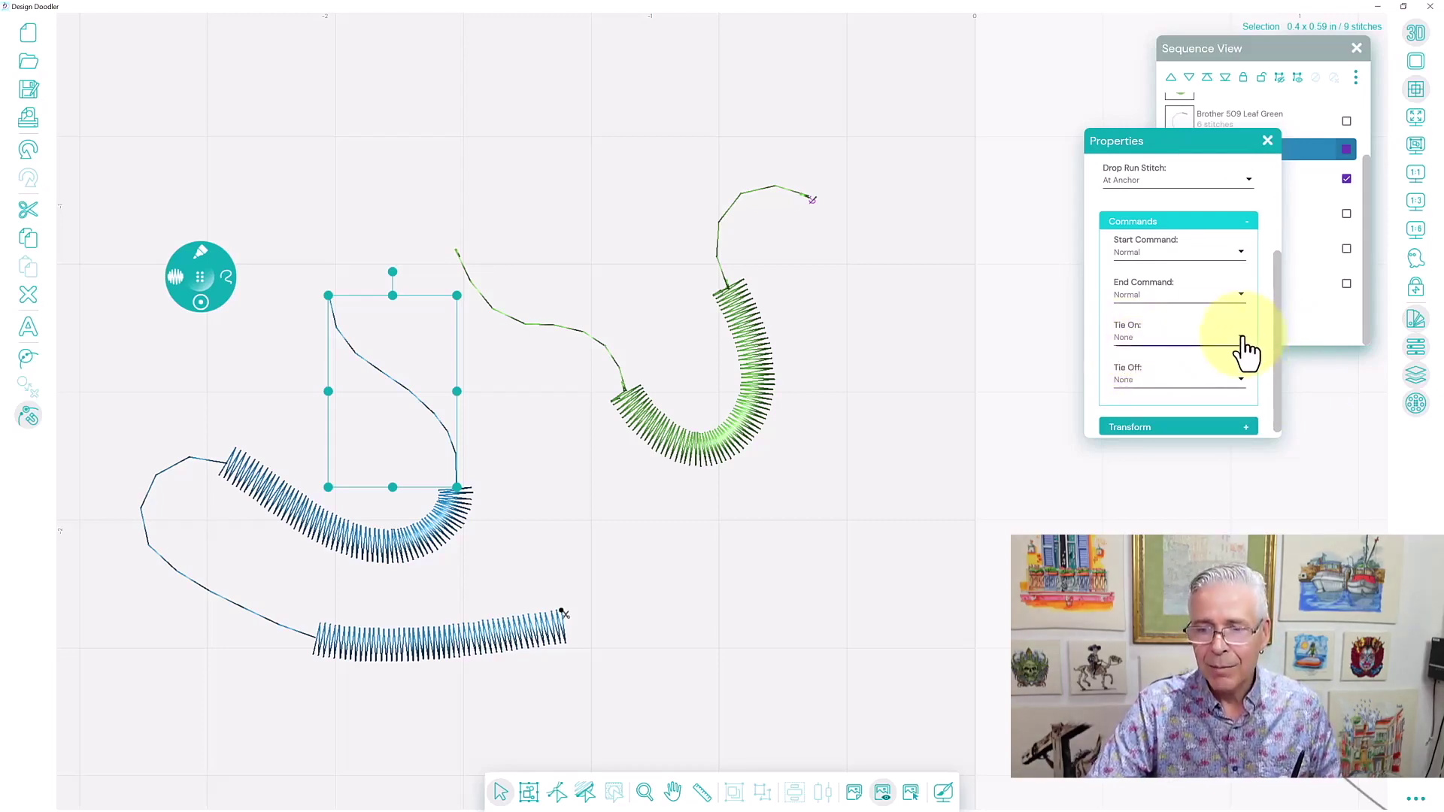
left_click(1128, 342)
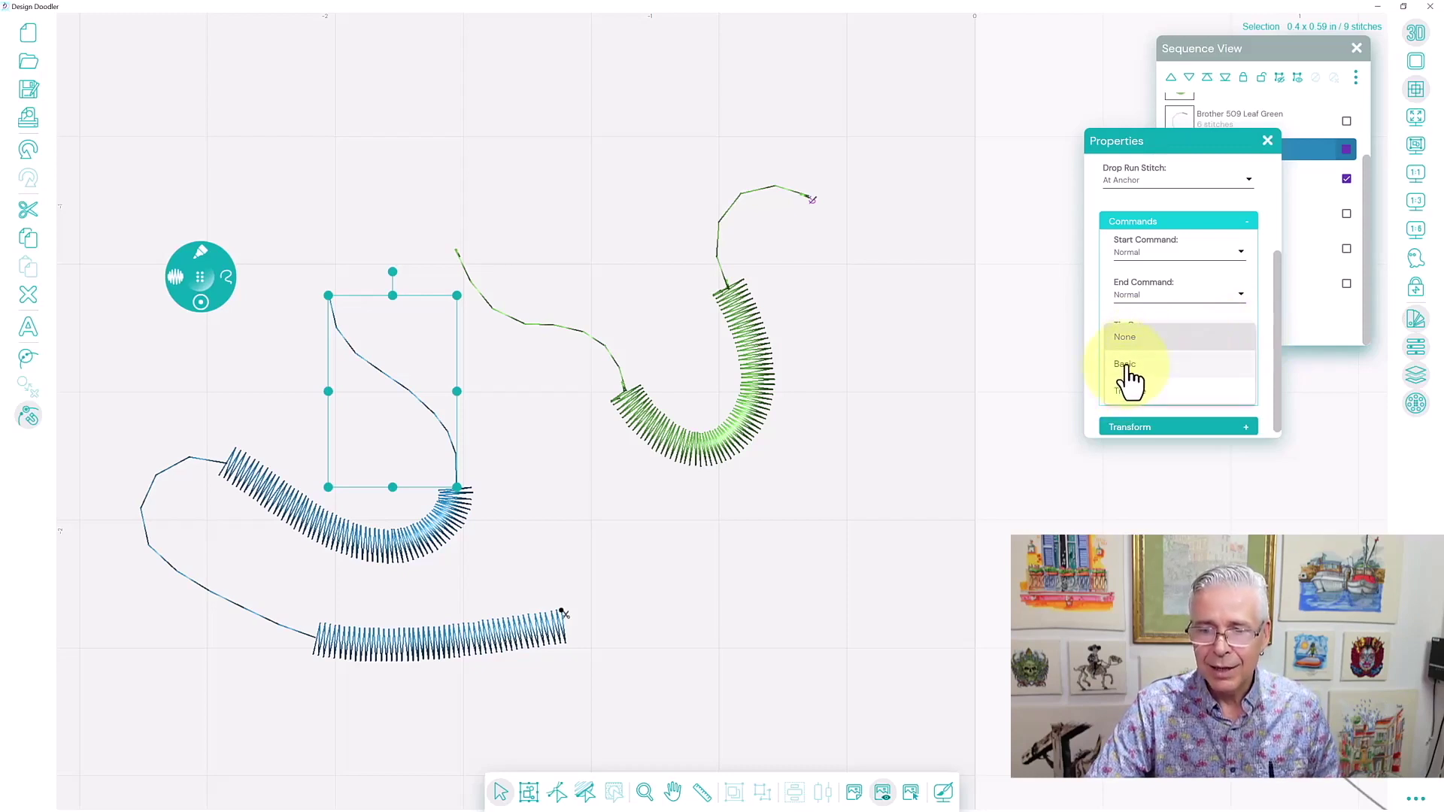
left_click(1128, 380)
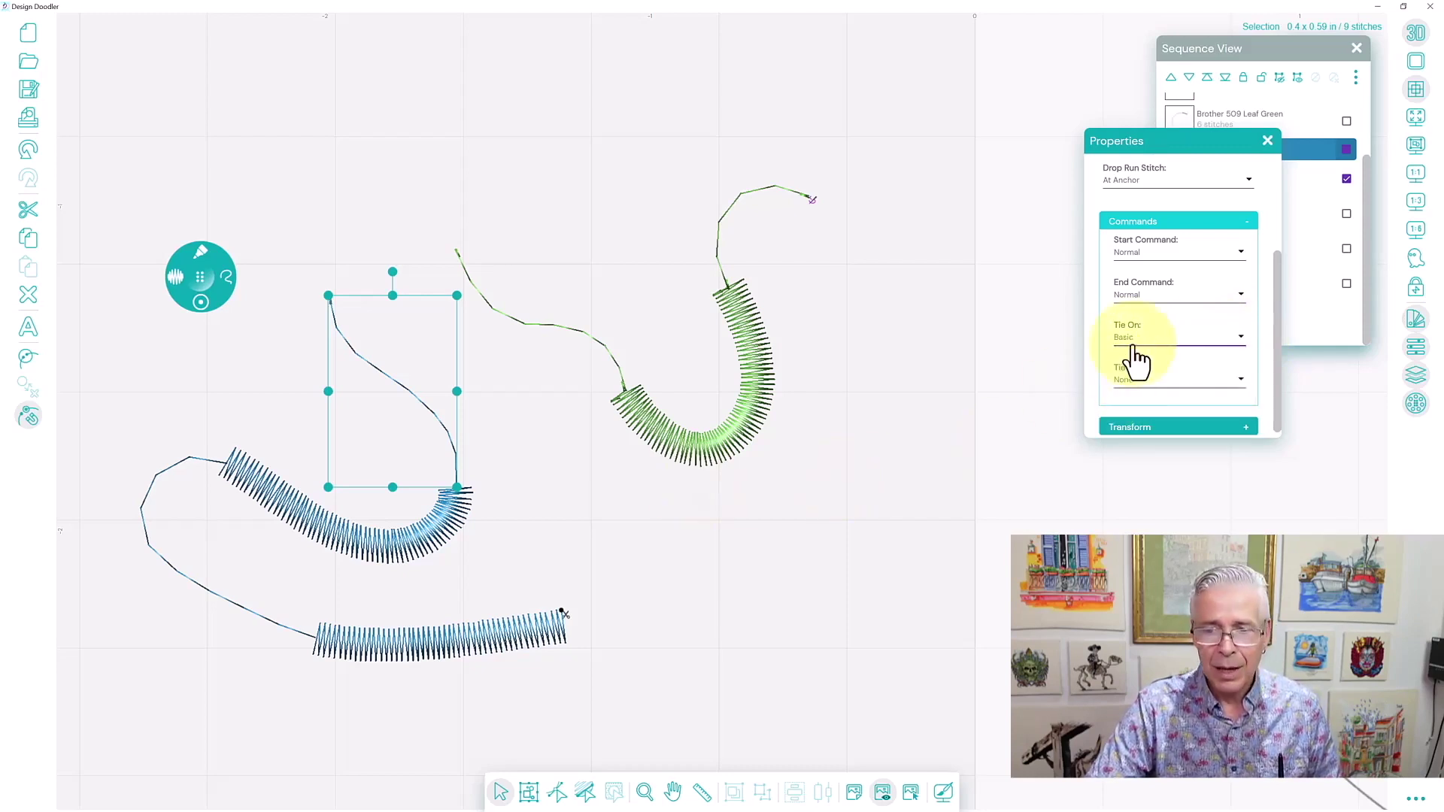
- Try the Triangle tie-on at the start of the Sky Blue running line and deselect it to inspect the stitches
left_click(1164, 347)
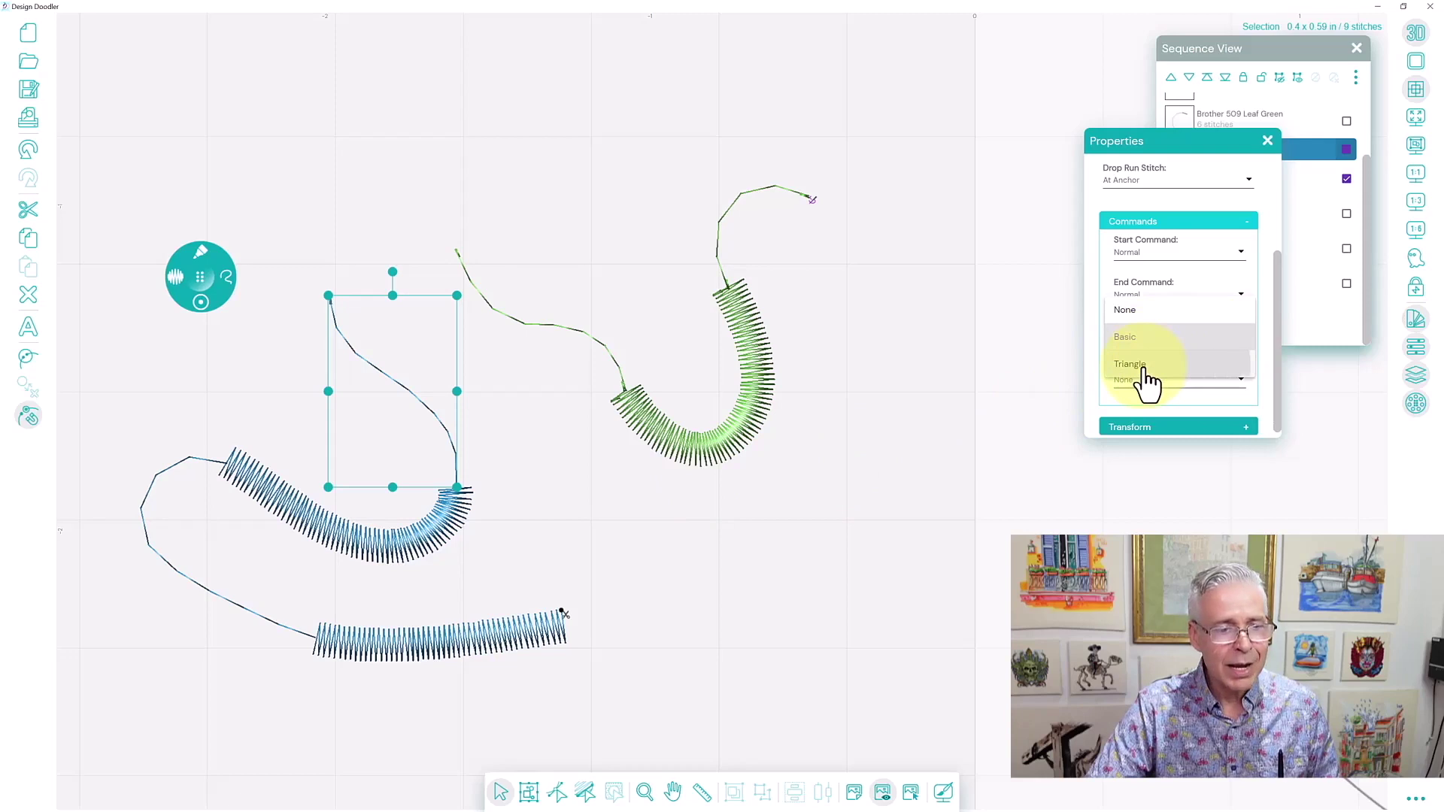
left_click(1148, 379)
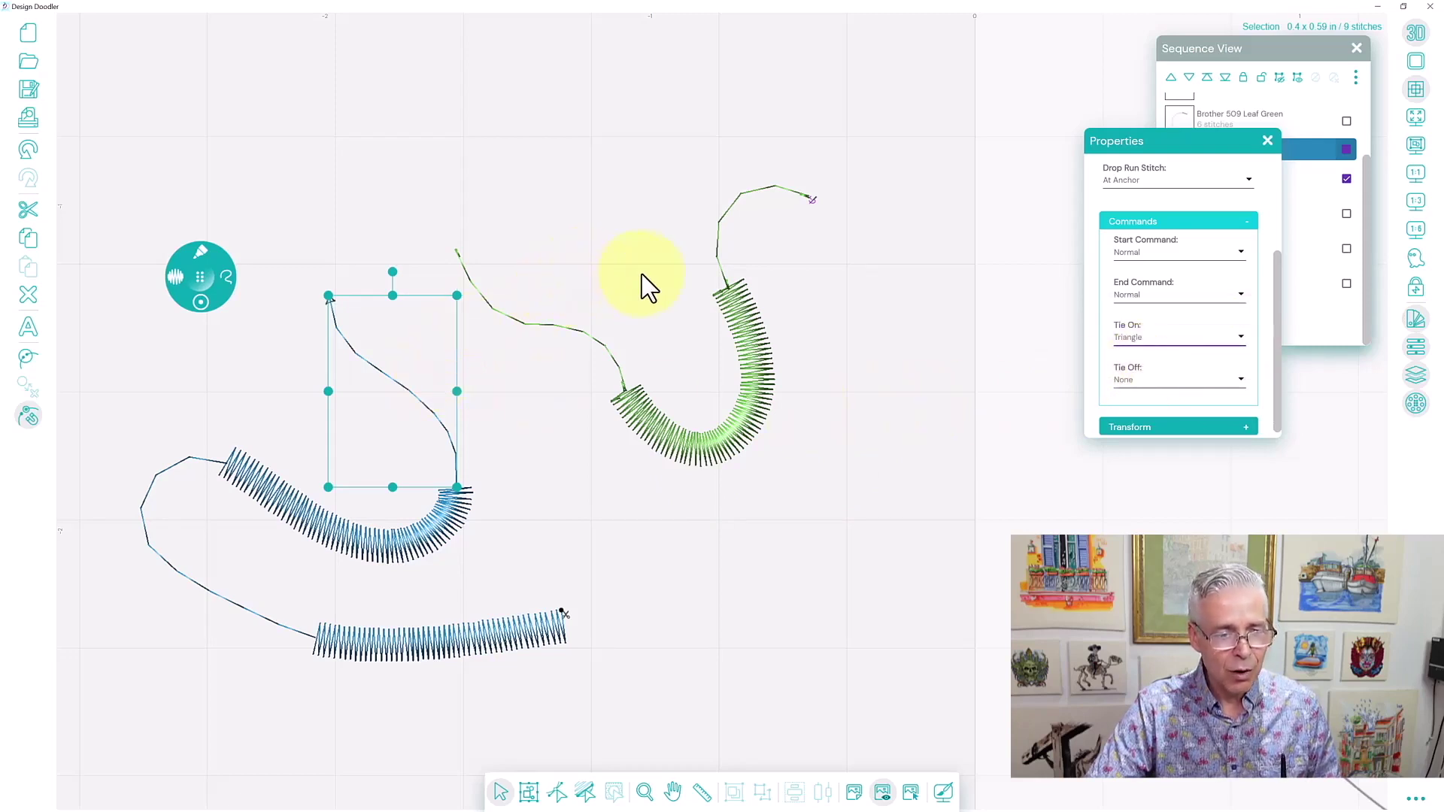
left_click(620, 280)
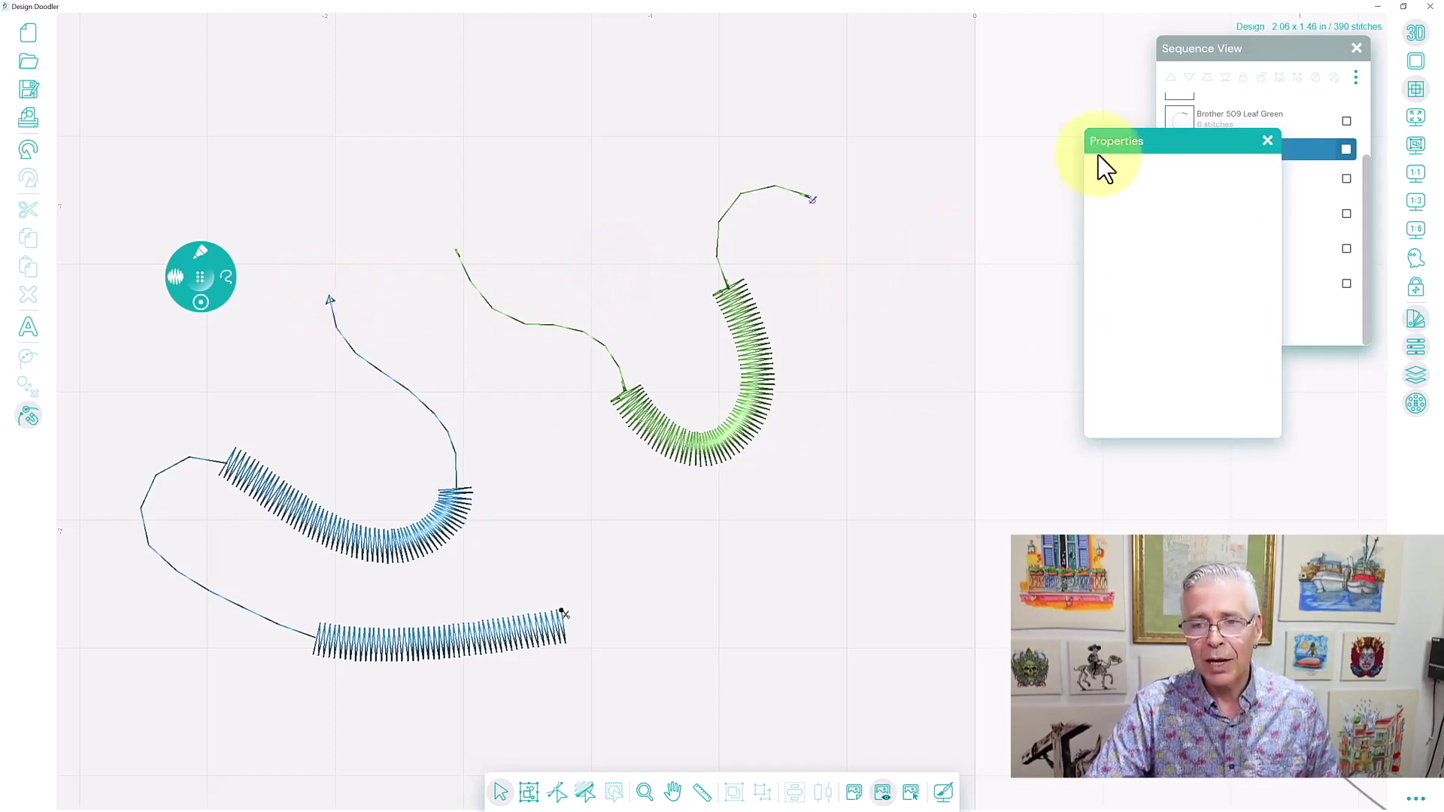
- Return the Sky Blue running line's Tie On to Basic and deselect the line
left_click(444, 430)
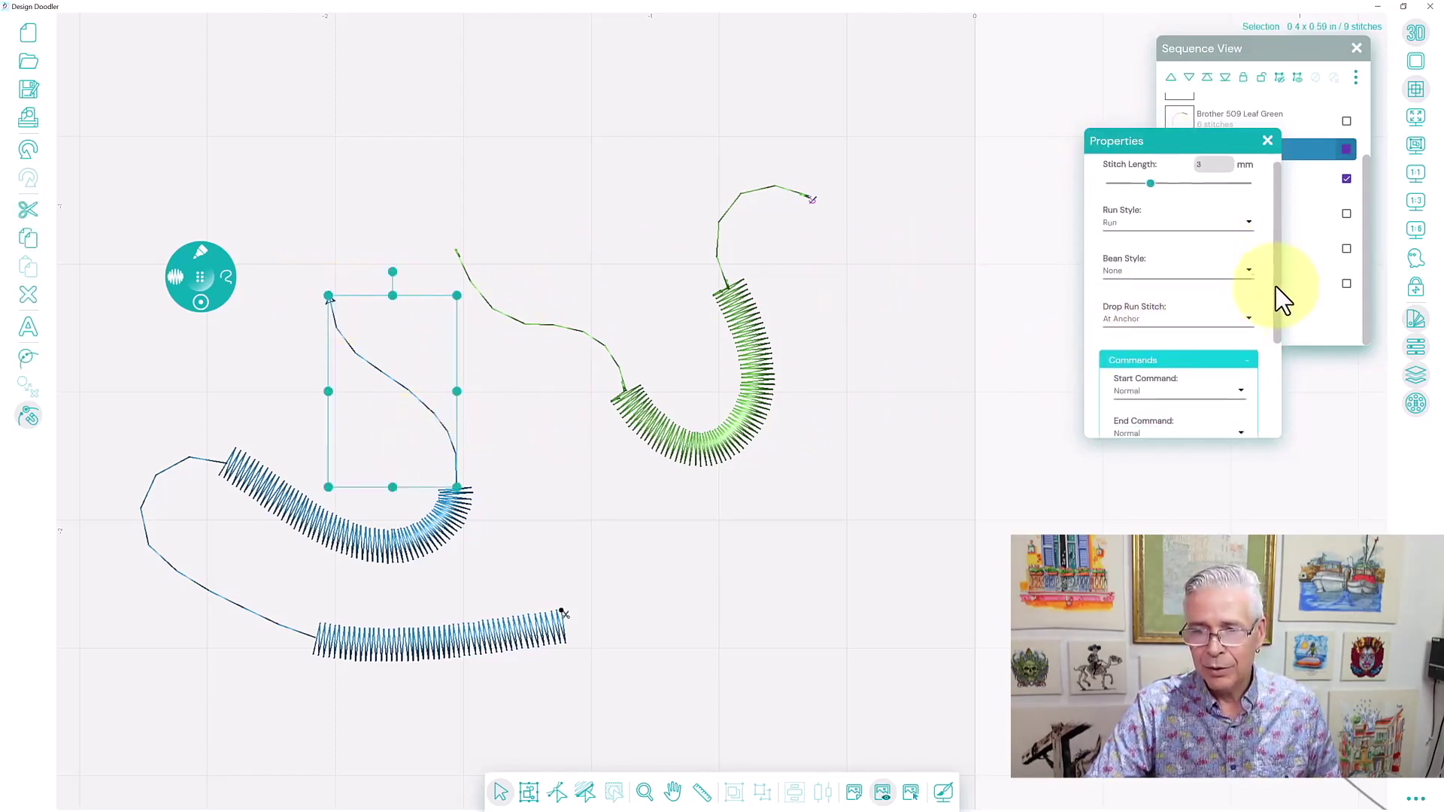
left_click_drag(1279, 295, 1295, 348)
left_click(1177, 395)
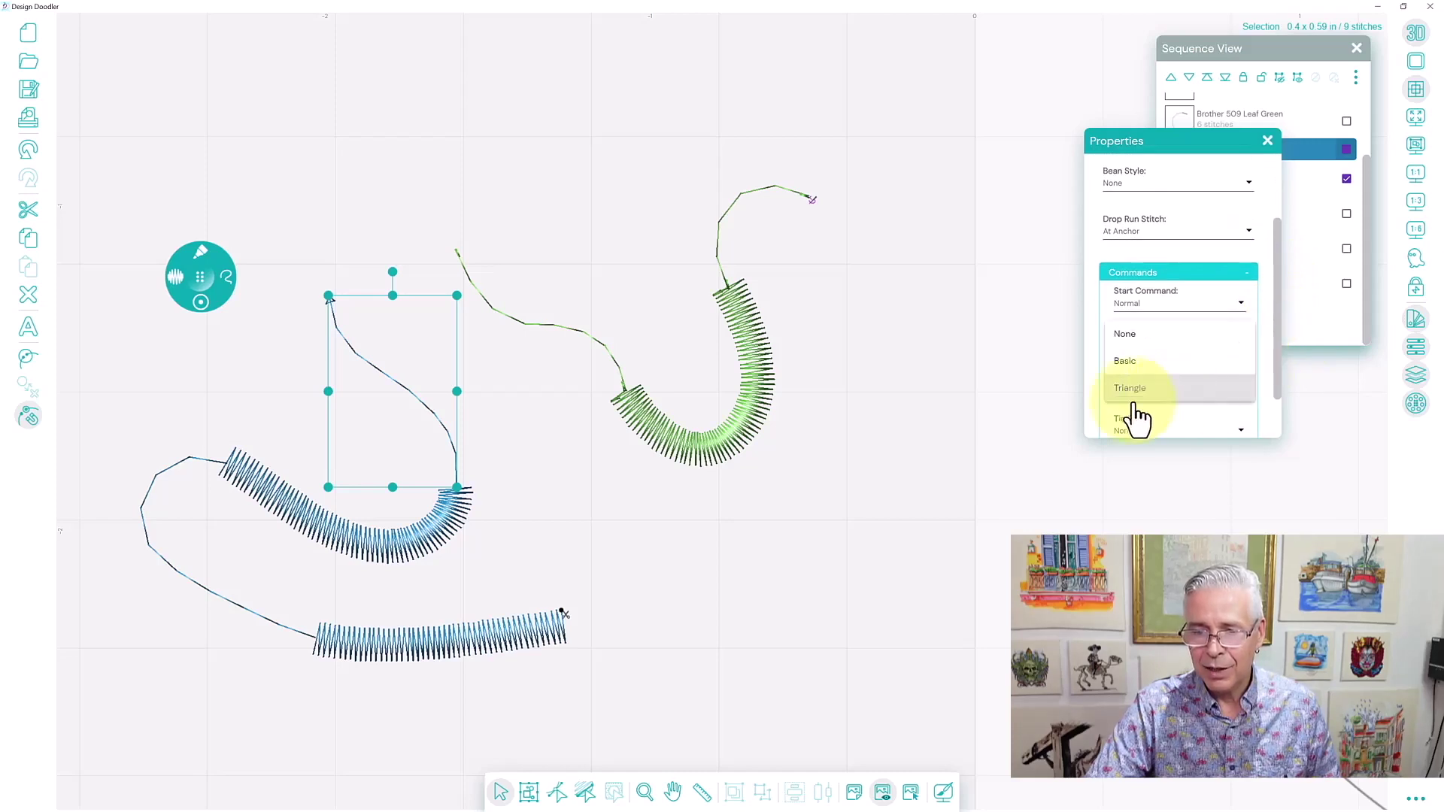
left_click(1127, 374)
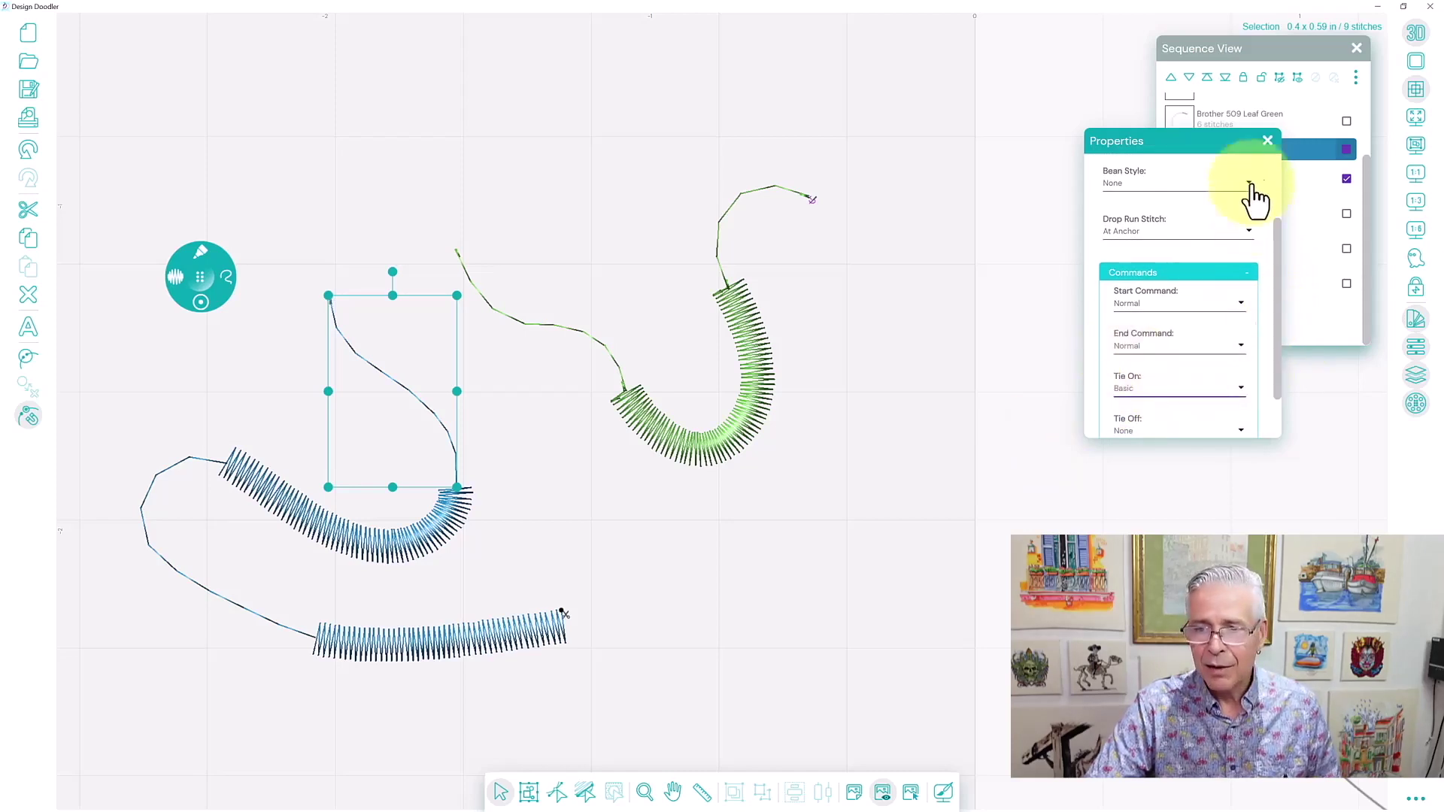
left_click(1266, 65)
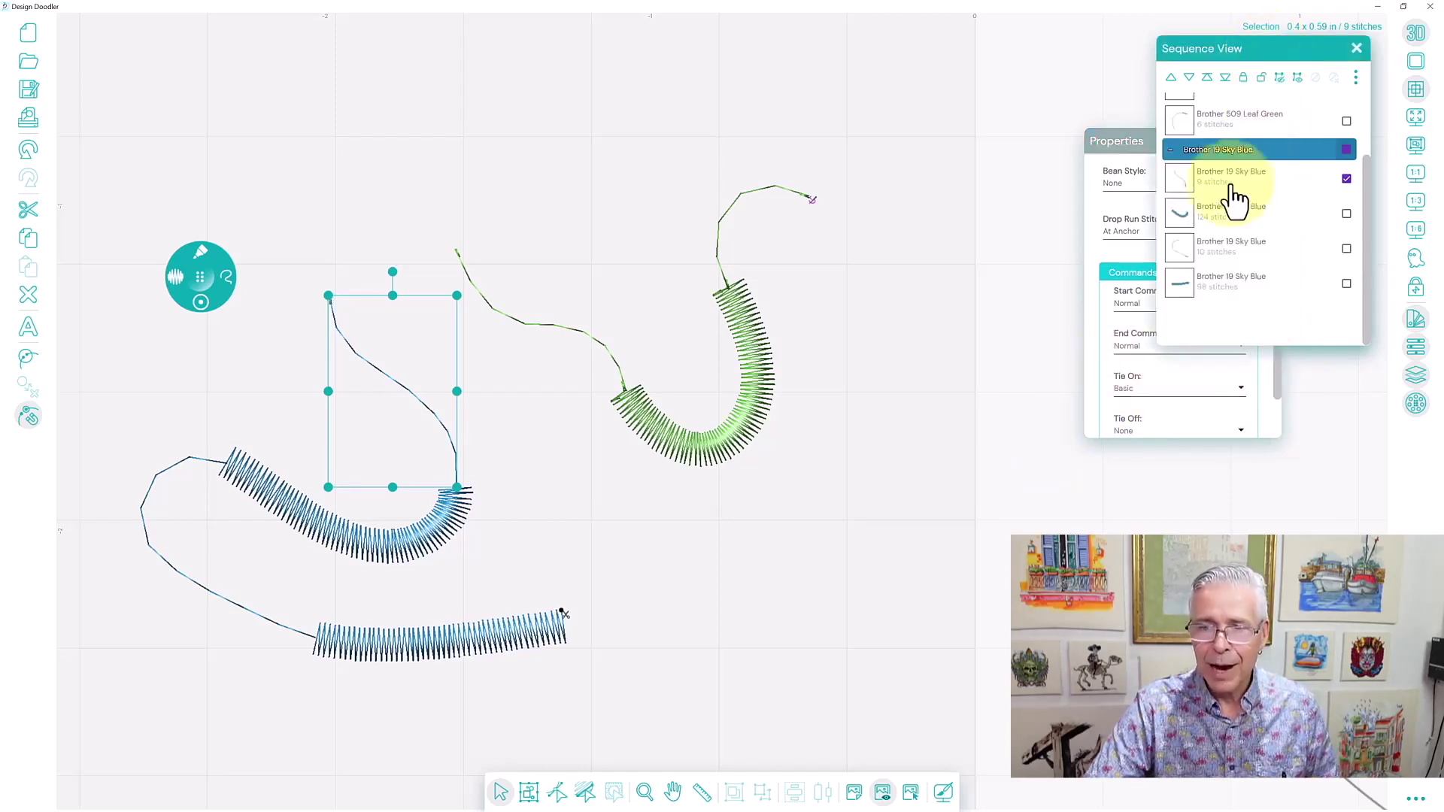
left_click(1345, 179)
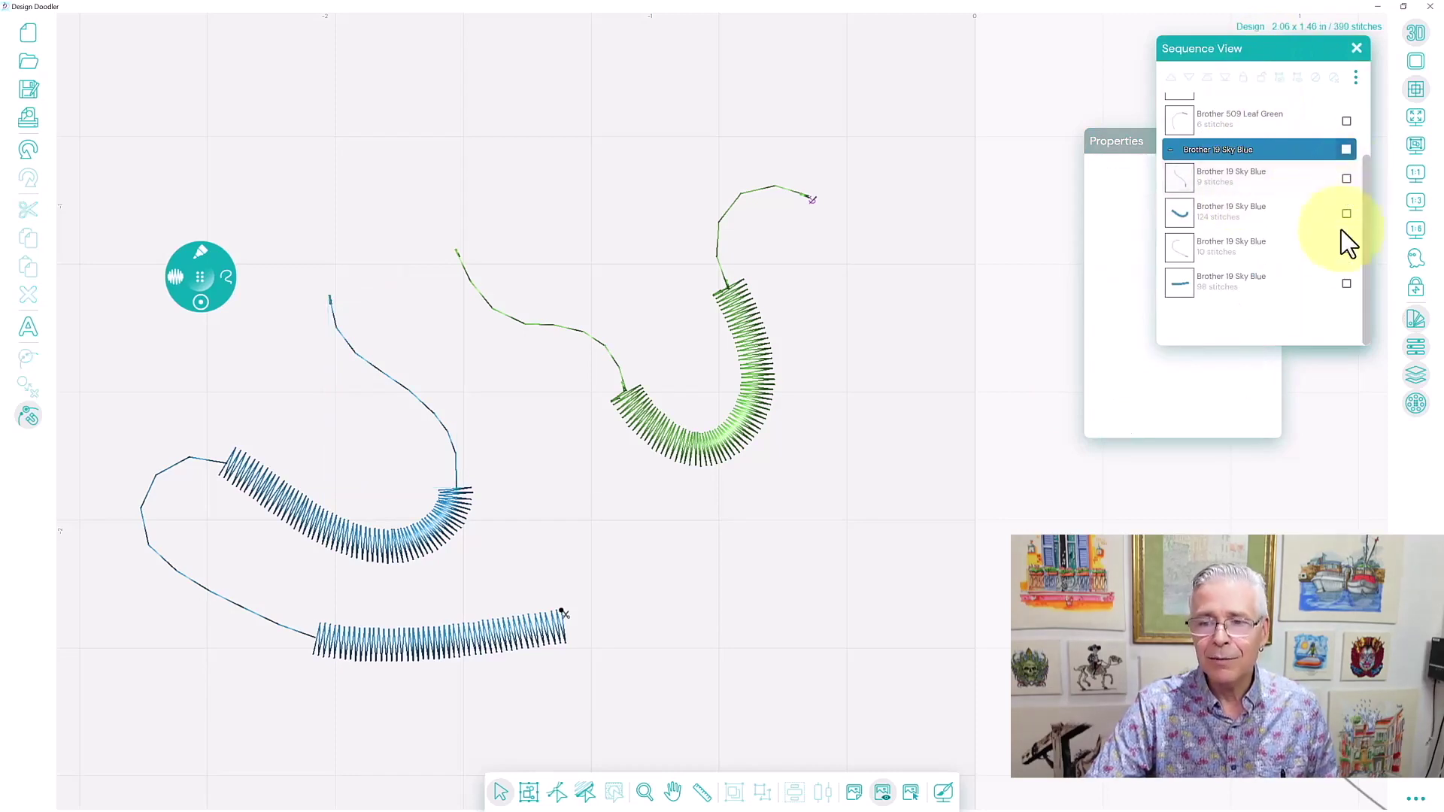
- Set the Tie Off command of the last Sky Blue satin stroke to Basic and deselect it
left_click(1346, 284)
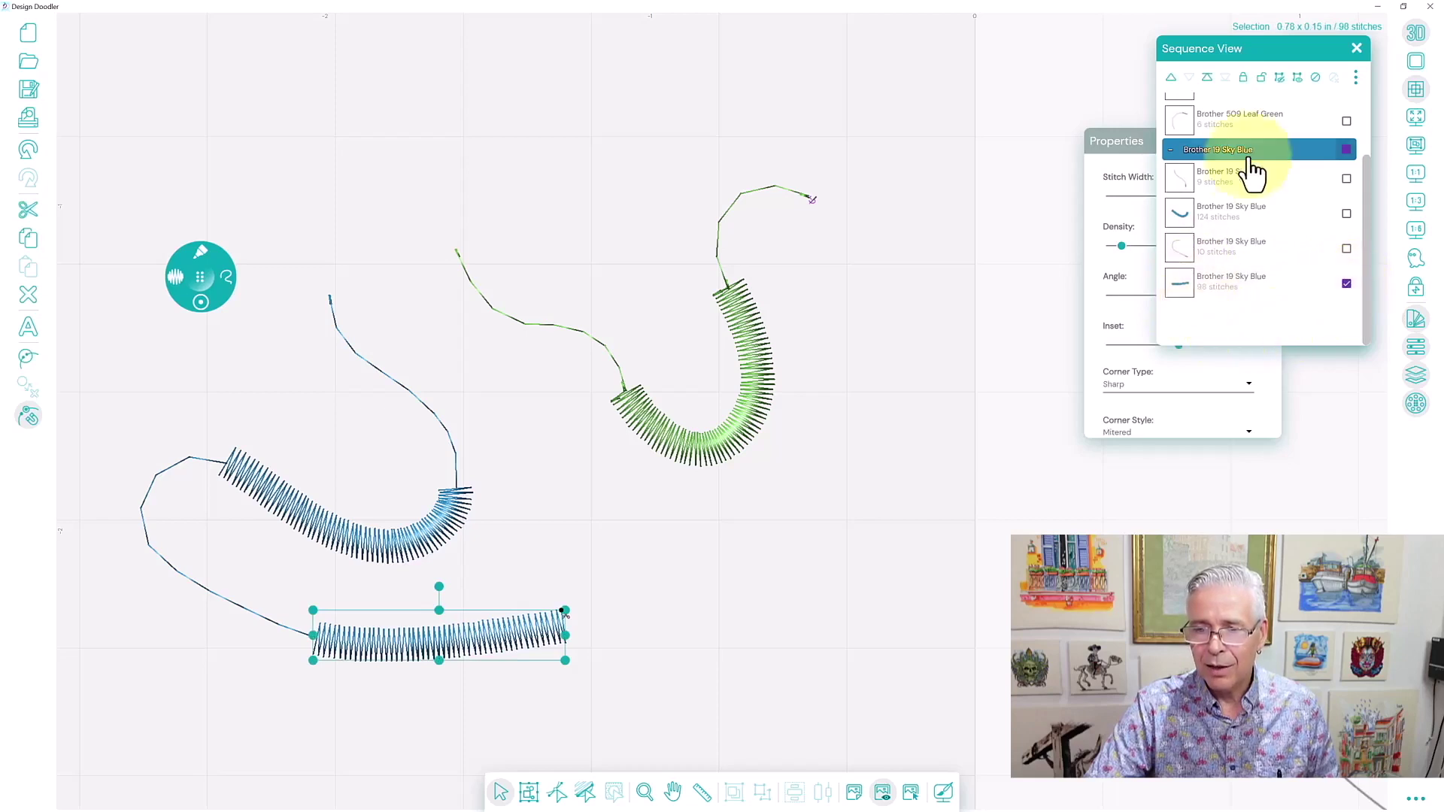
left_click(1131, 143)
left_click_drag(1276, 241, 1282, 401)
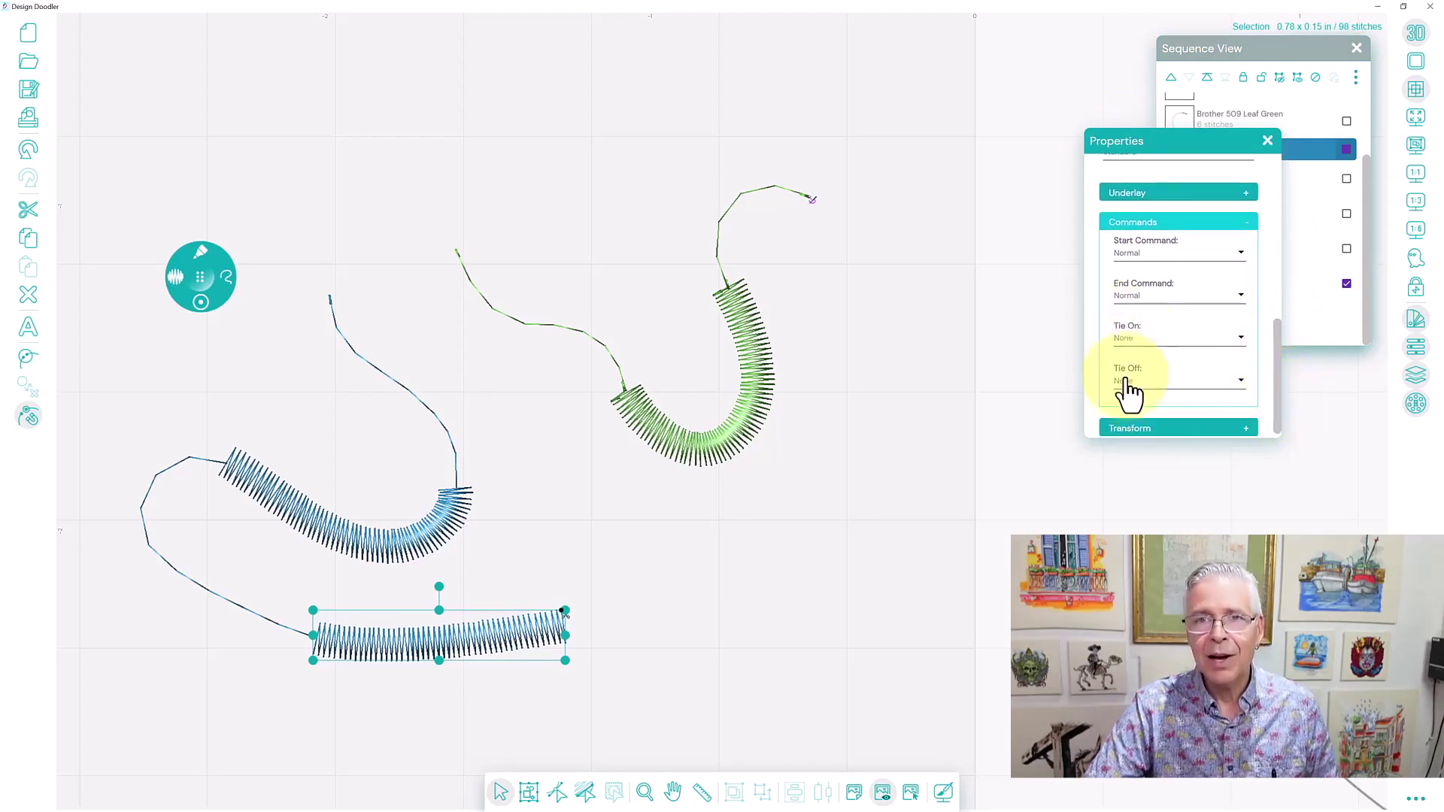
left_click(1241, 387)
left_click(1128, 408)
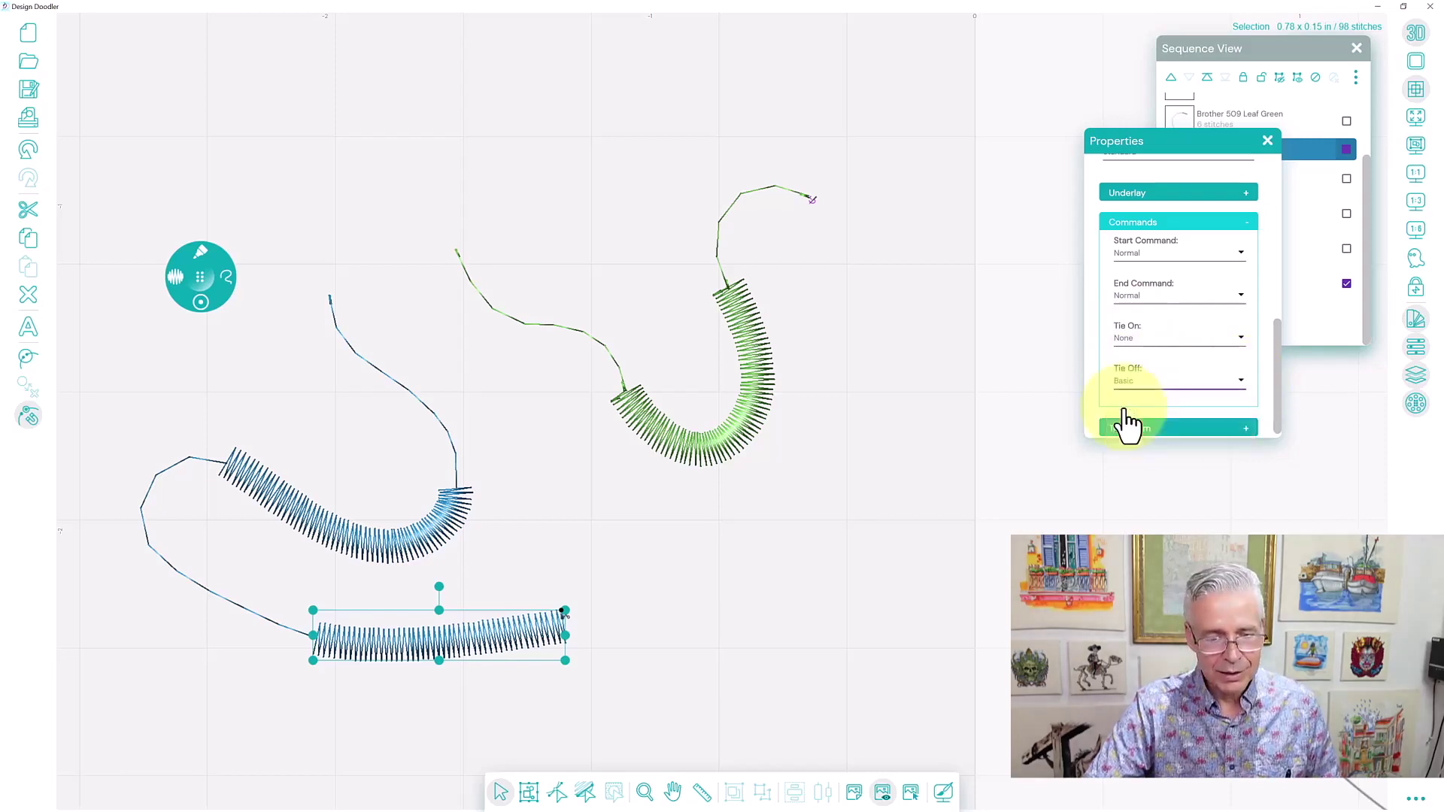
left_click(757, 532)
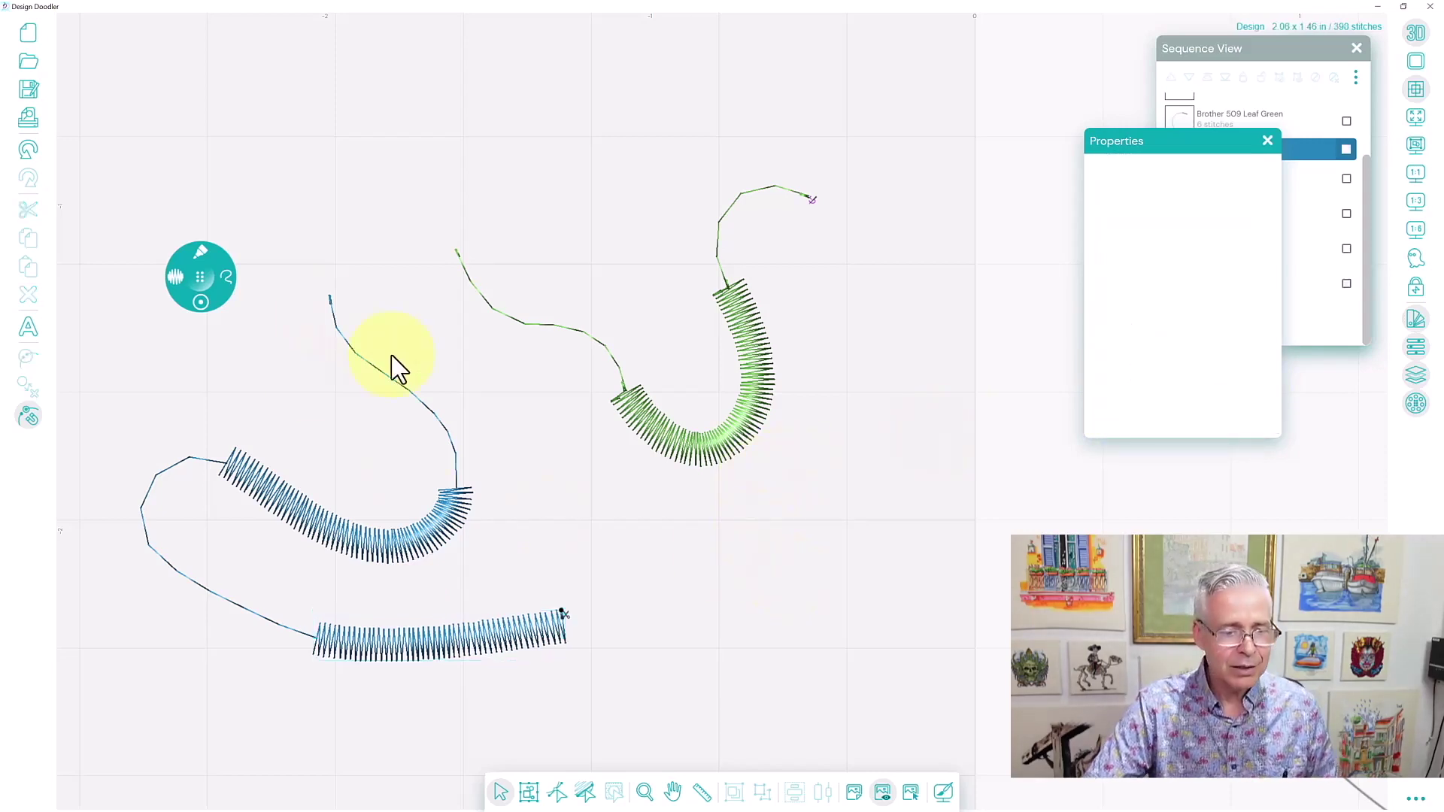
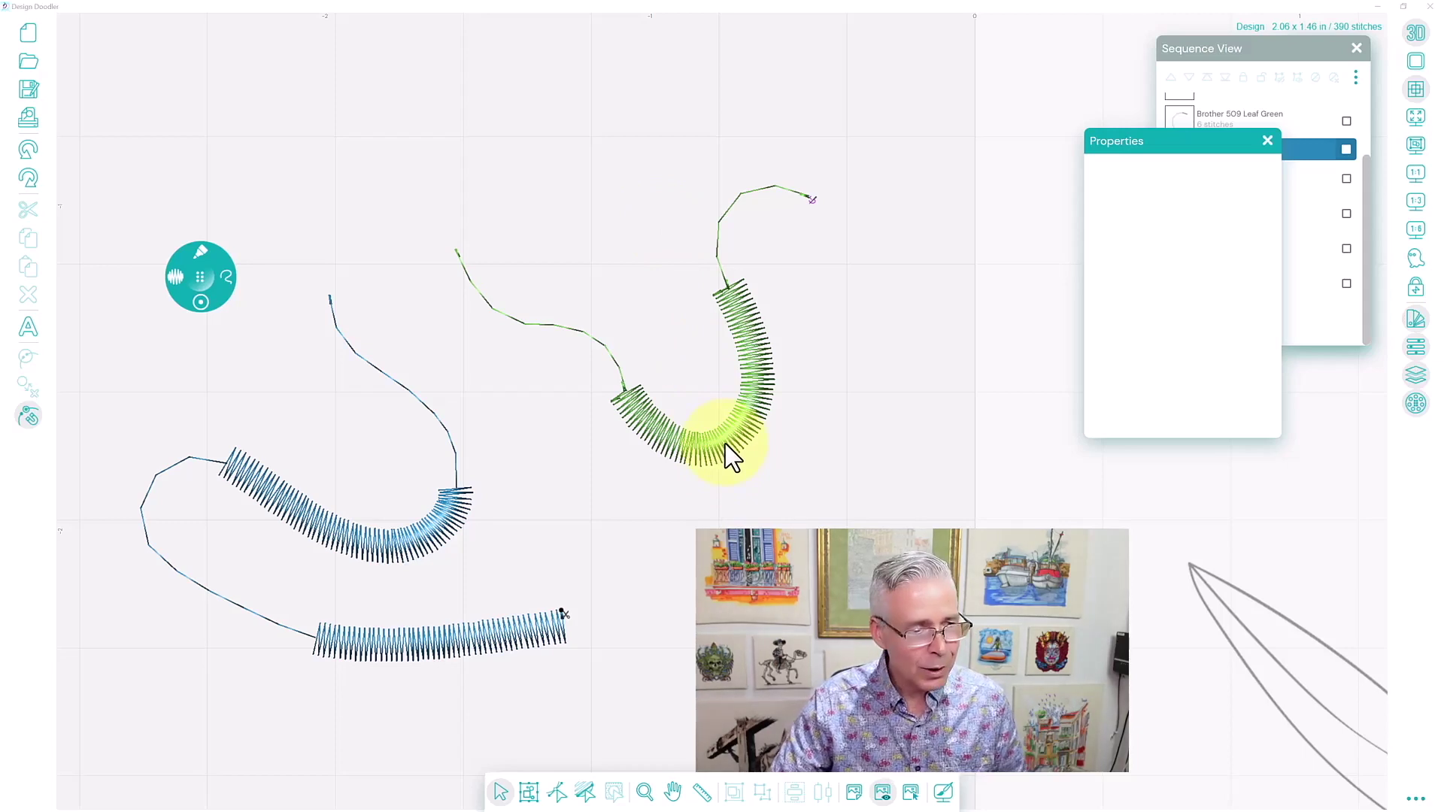
left_click(497, 790)
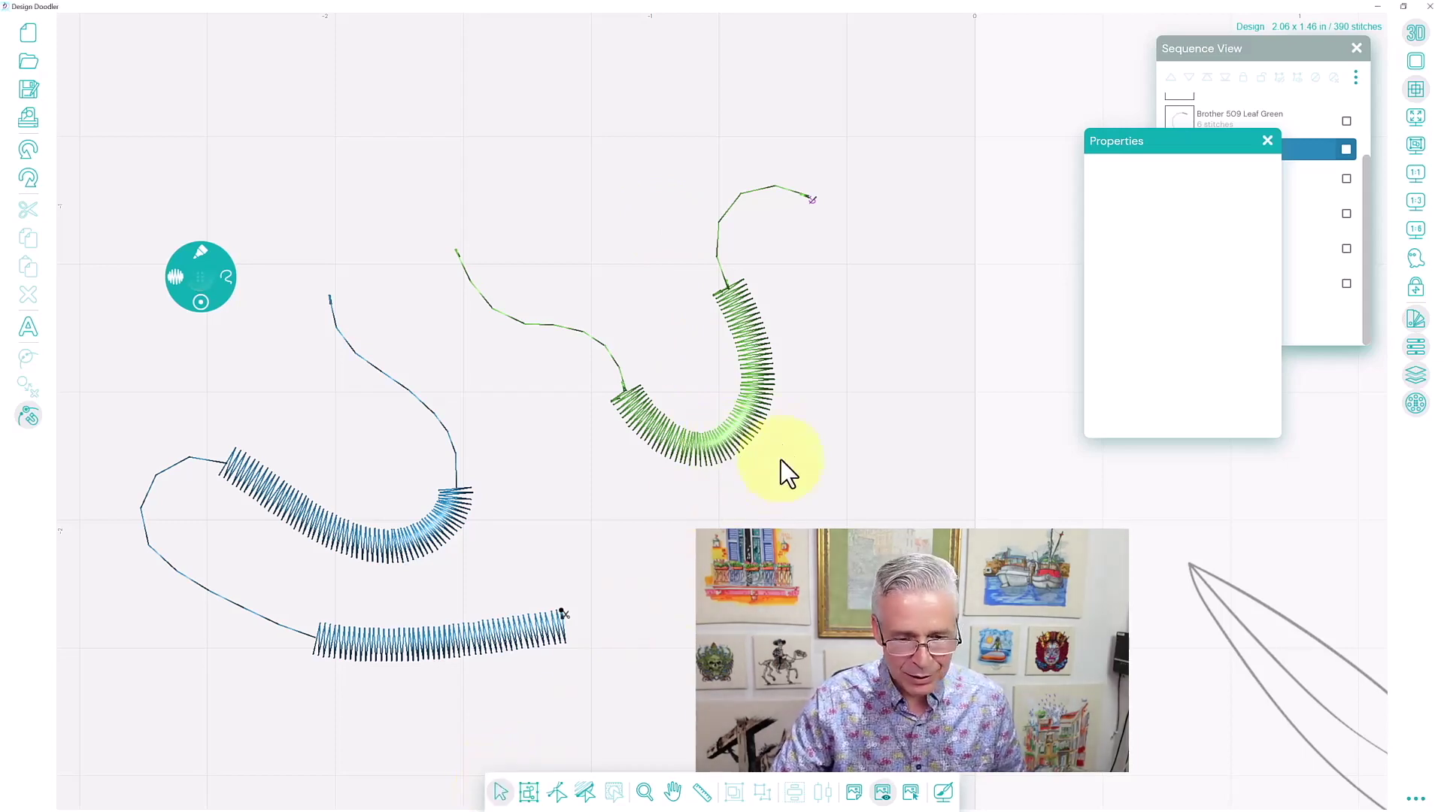
- Turn off the 3D view and delete the Leaf Green satin stroke between the two running lines
left_click(741, 448)
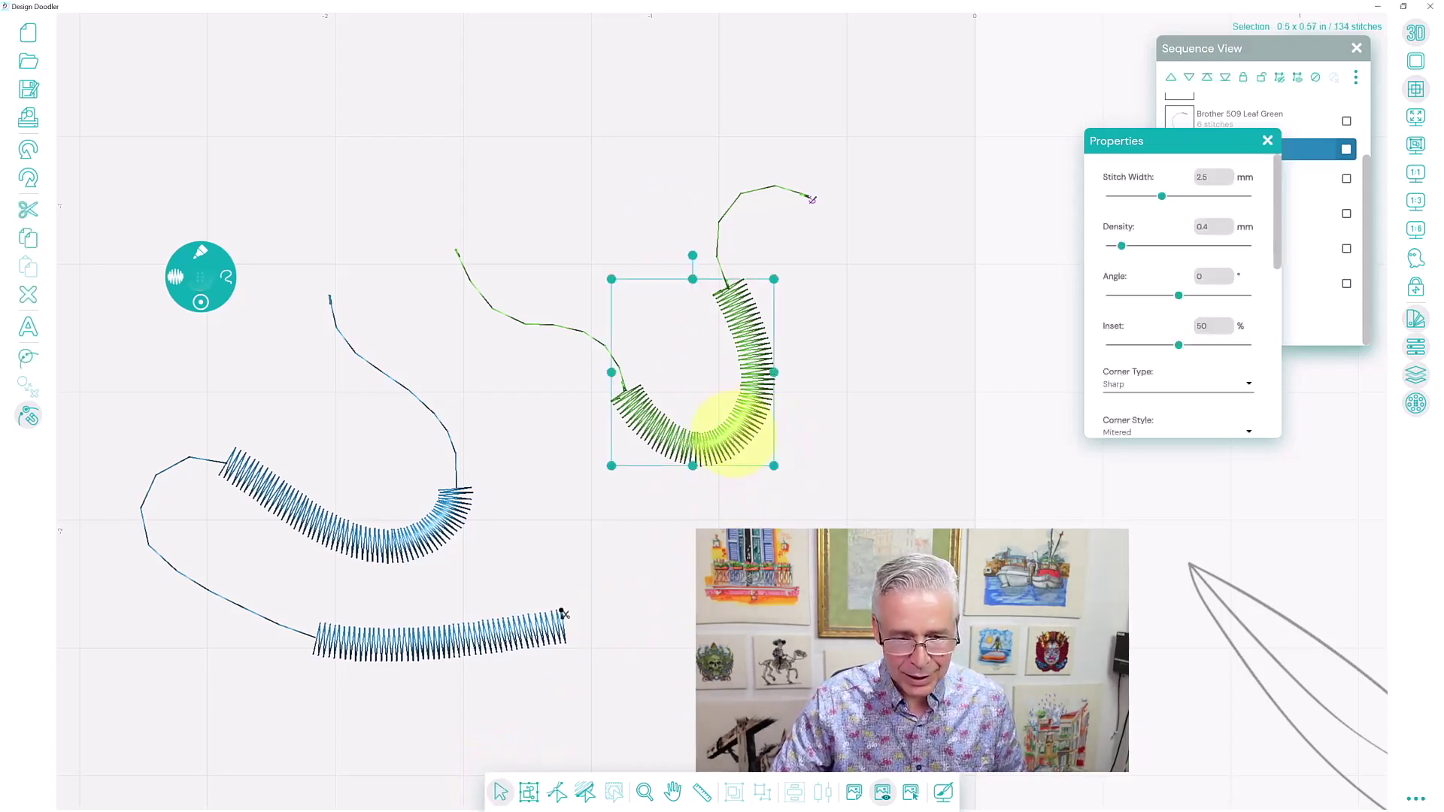
left_click(1417, 36)
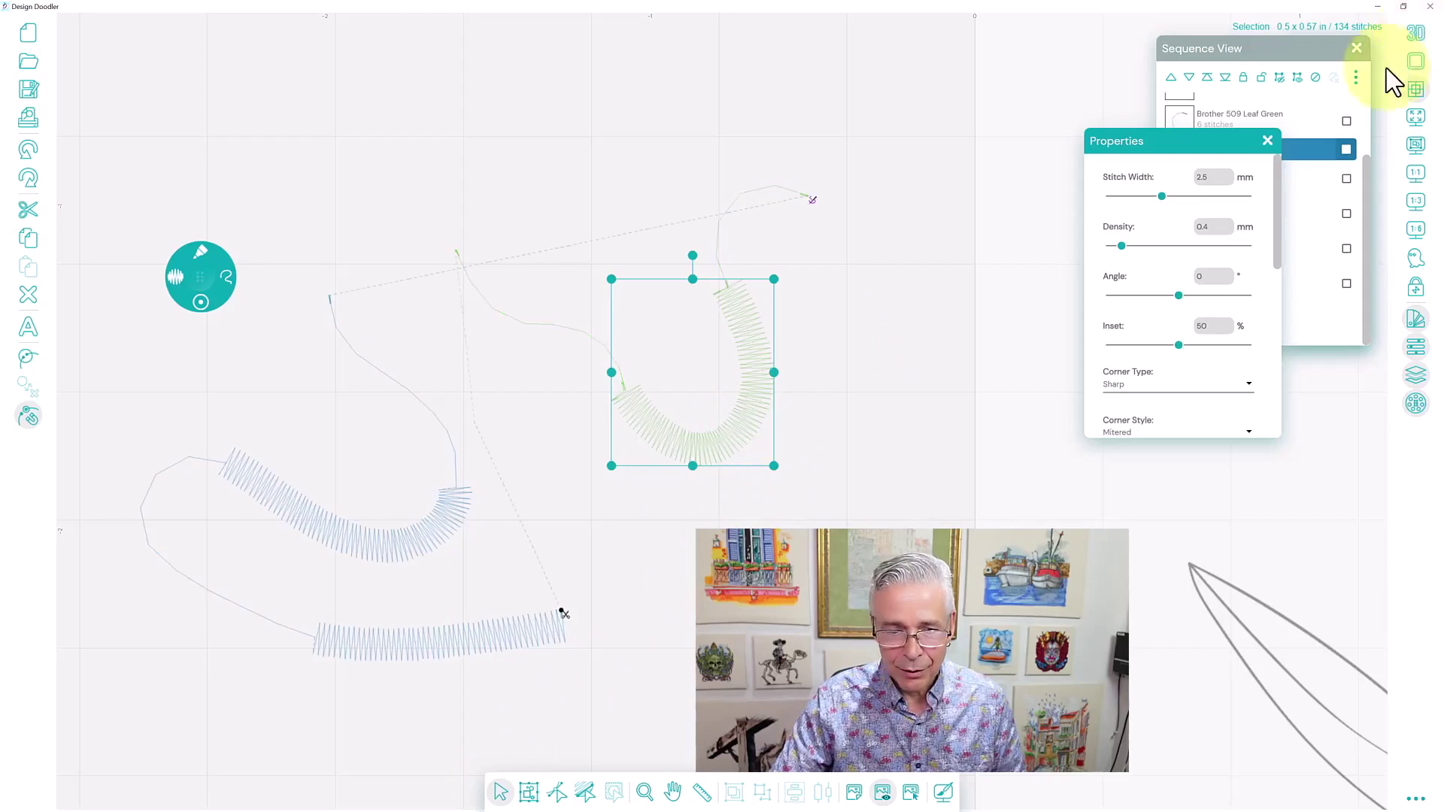
left_click(938, 336)
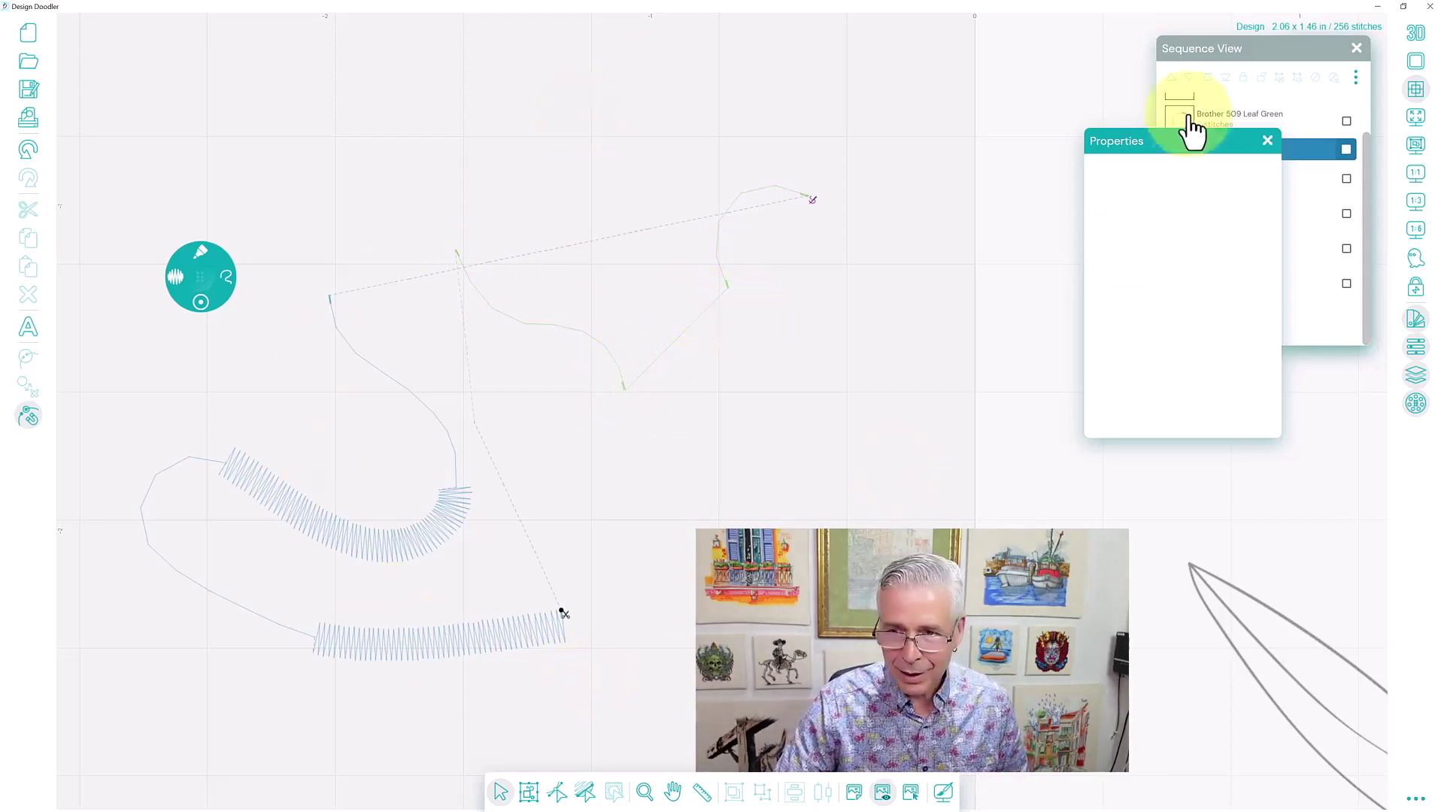
- Select the entire Sky Blue colour group in Sequence View and delete it
left_click(1293, 51)
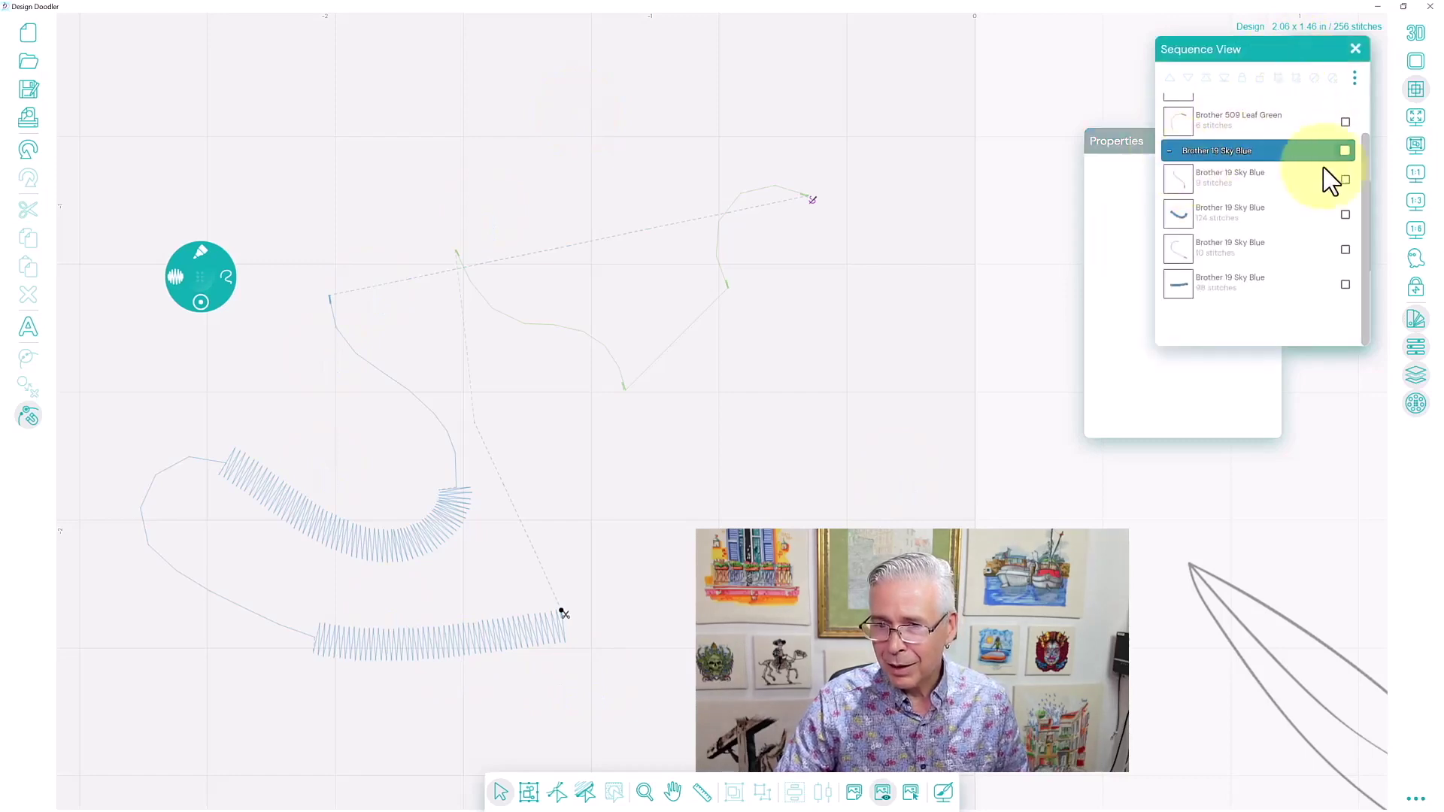
left_click(1345, 152)
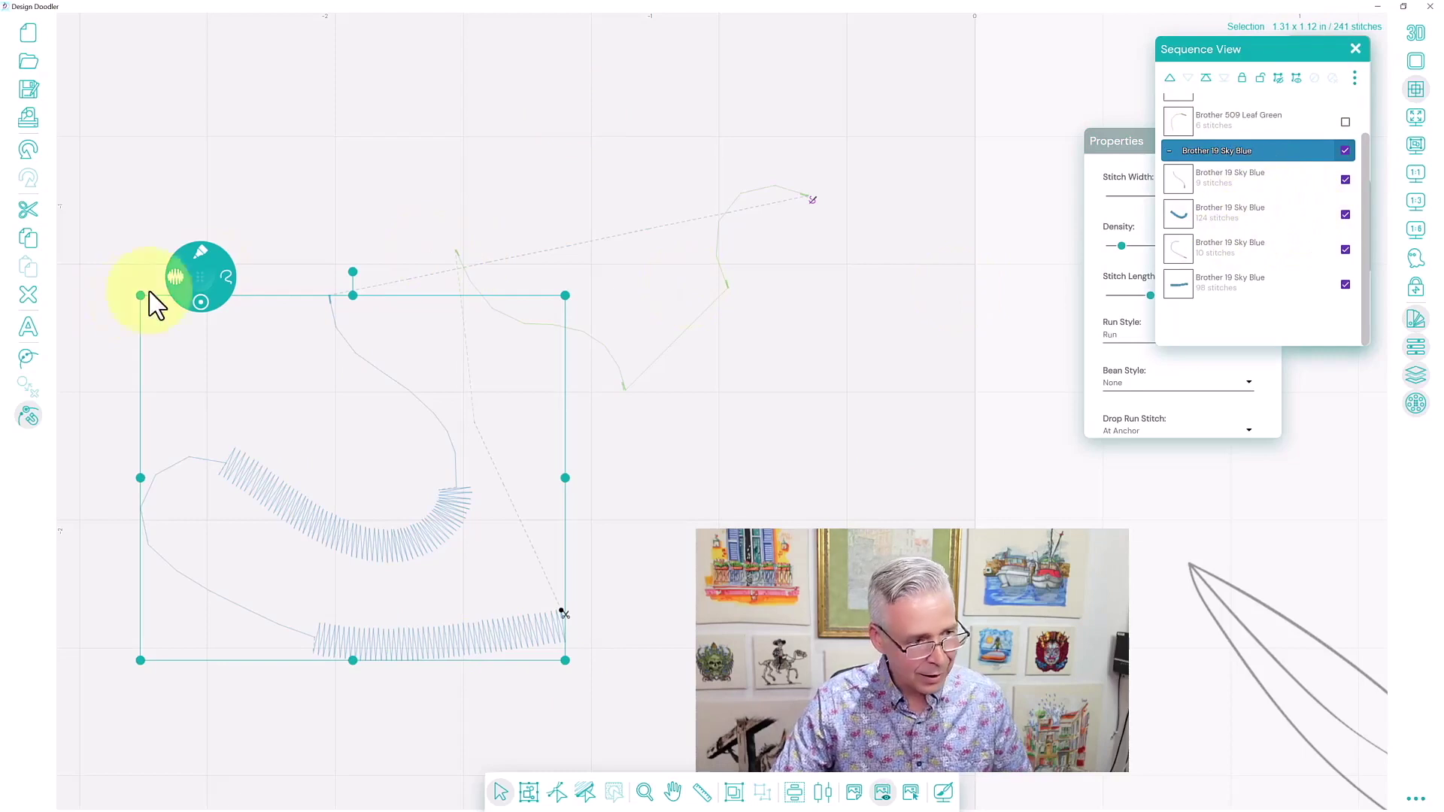
left_click(29, 296)
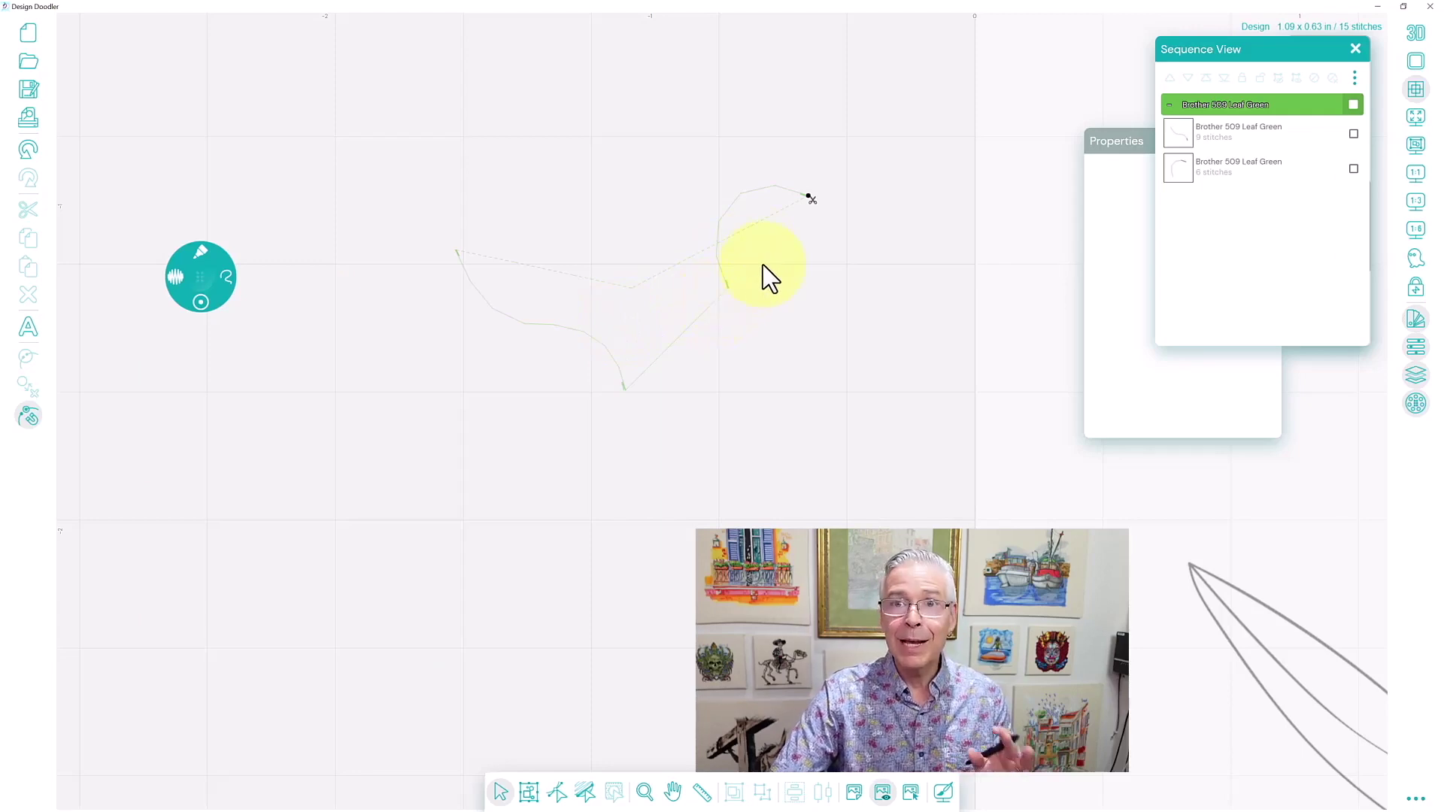
- Examine the two remaining Leaf Green running lines and the connection between them up close, with and without 3D view
left_click_drag(1267, 55, 1161, 133)
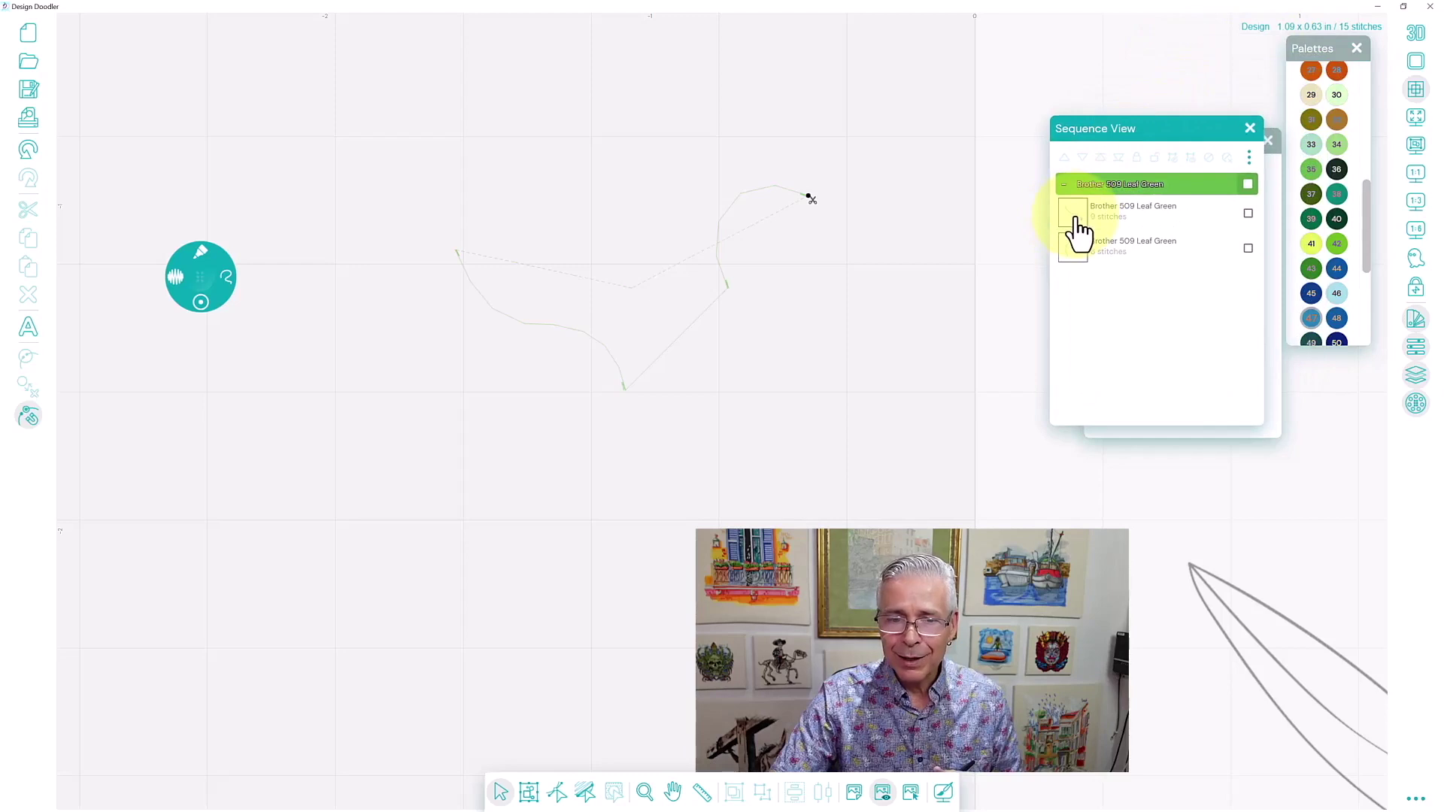
left_click(1074, 224)
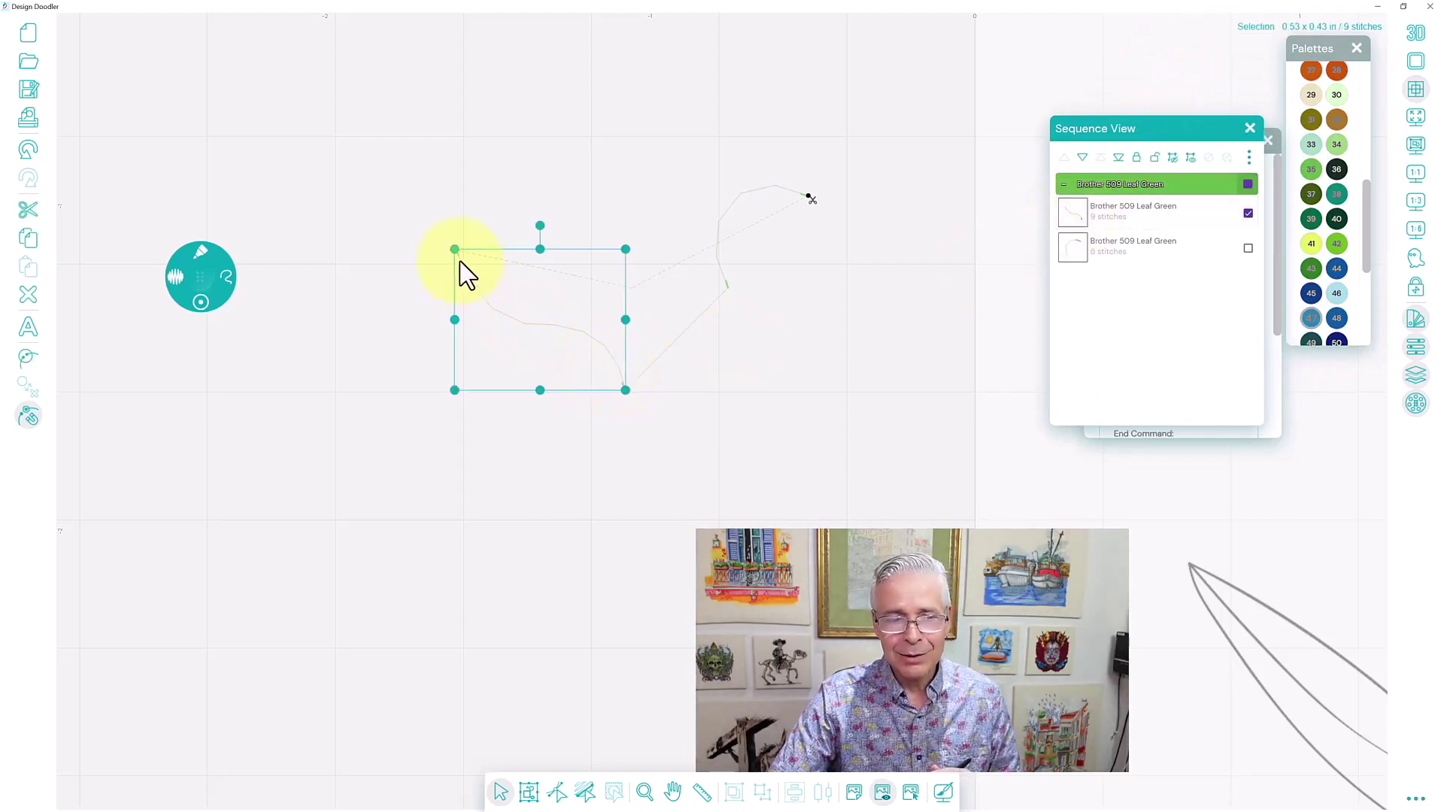
left_click(1074, 256)
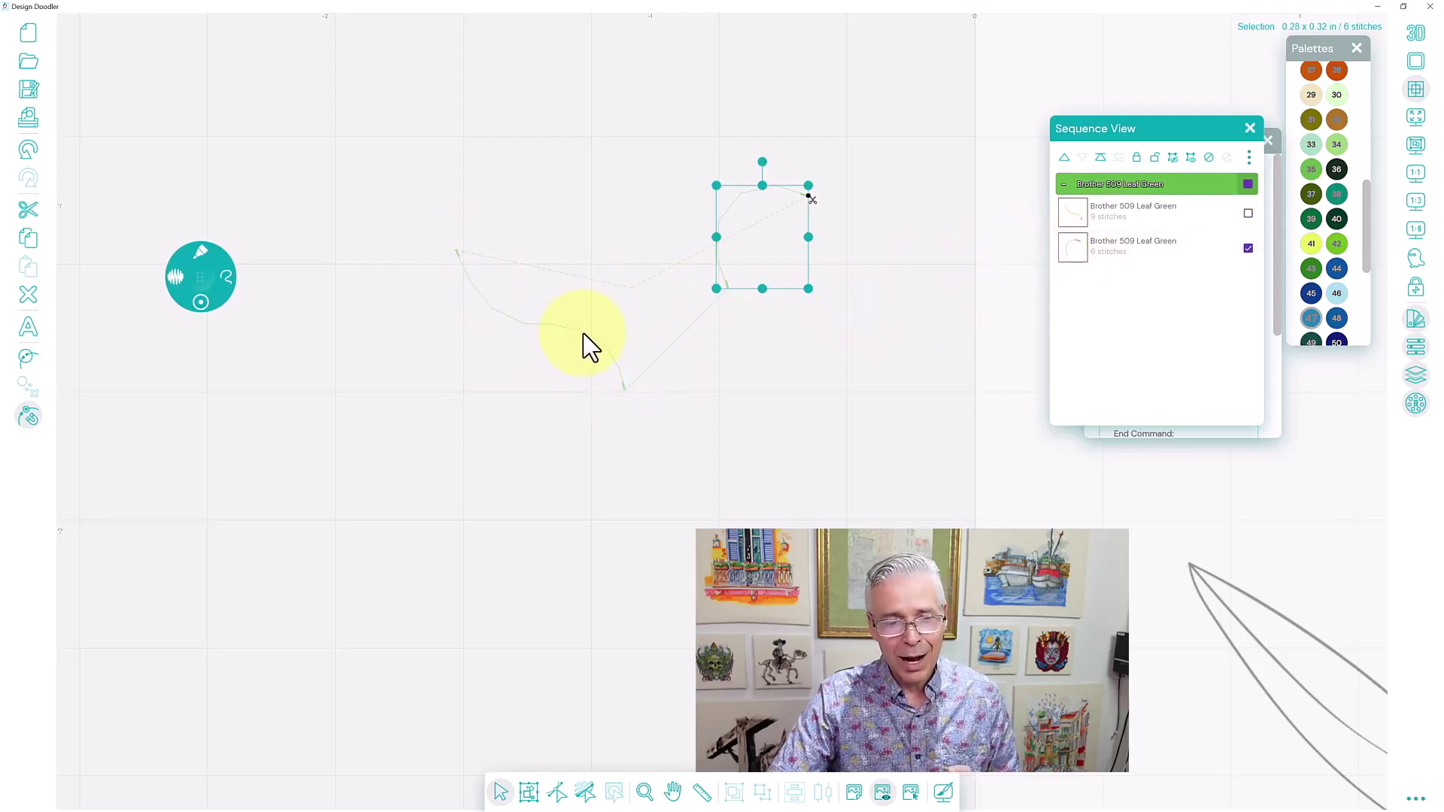
left_click(645, 792)
left_click(672, 331)
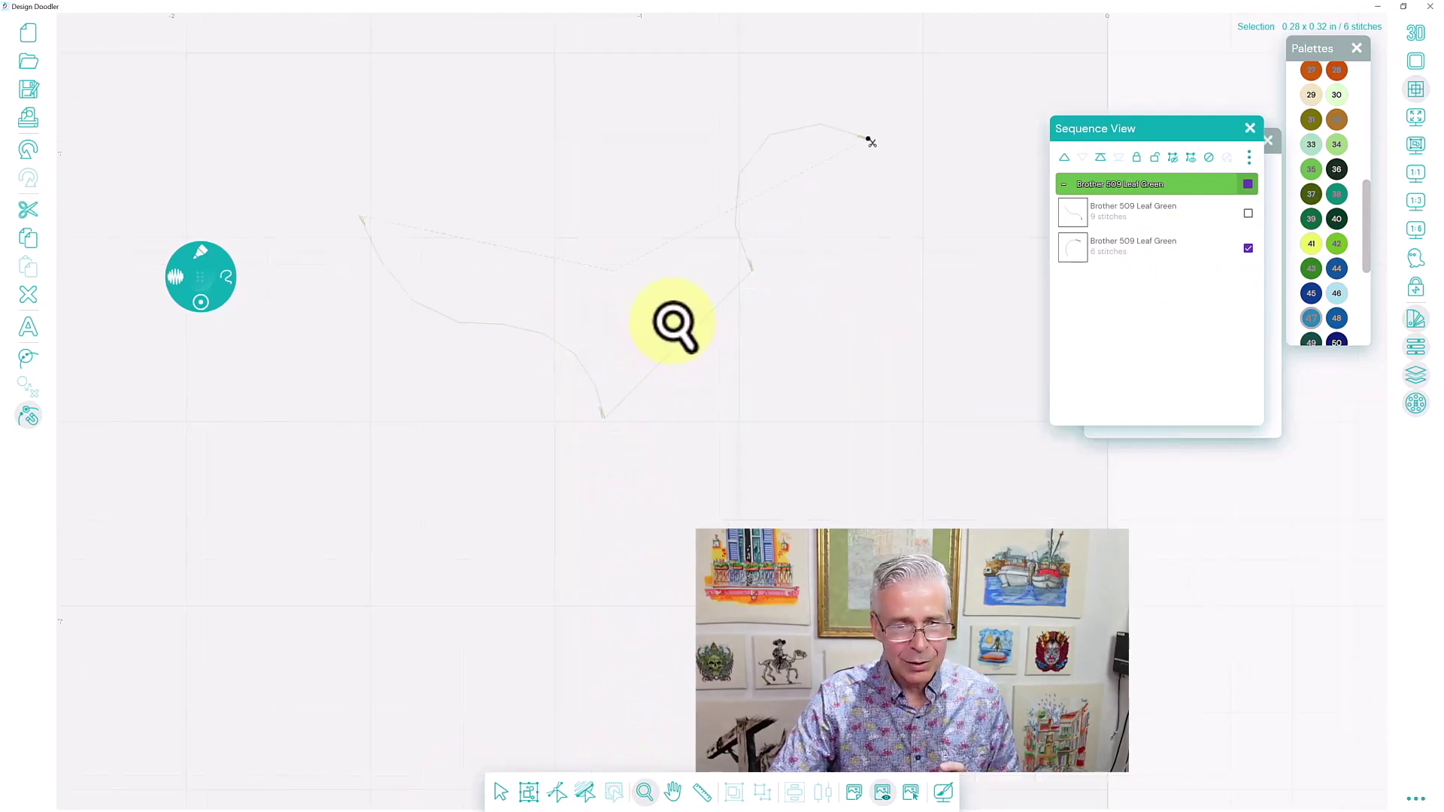
left_click(676, 790)
left_click_drag(669, 290, 657, 409)
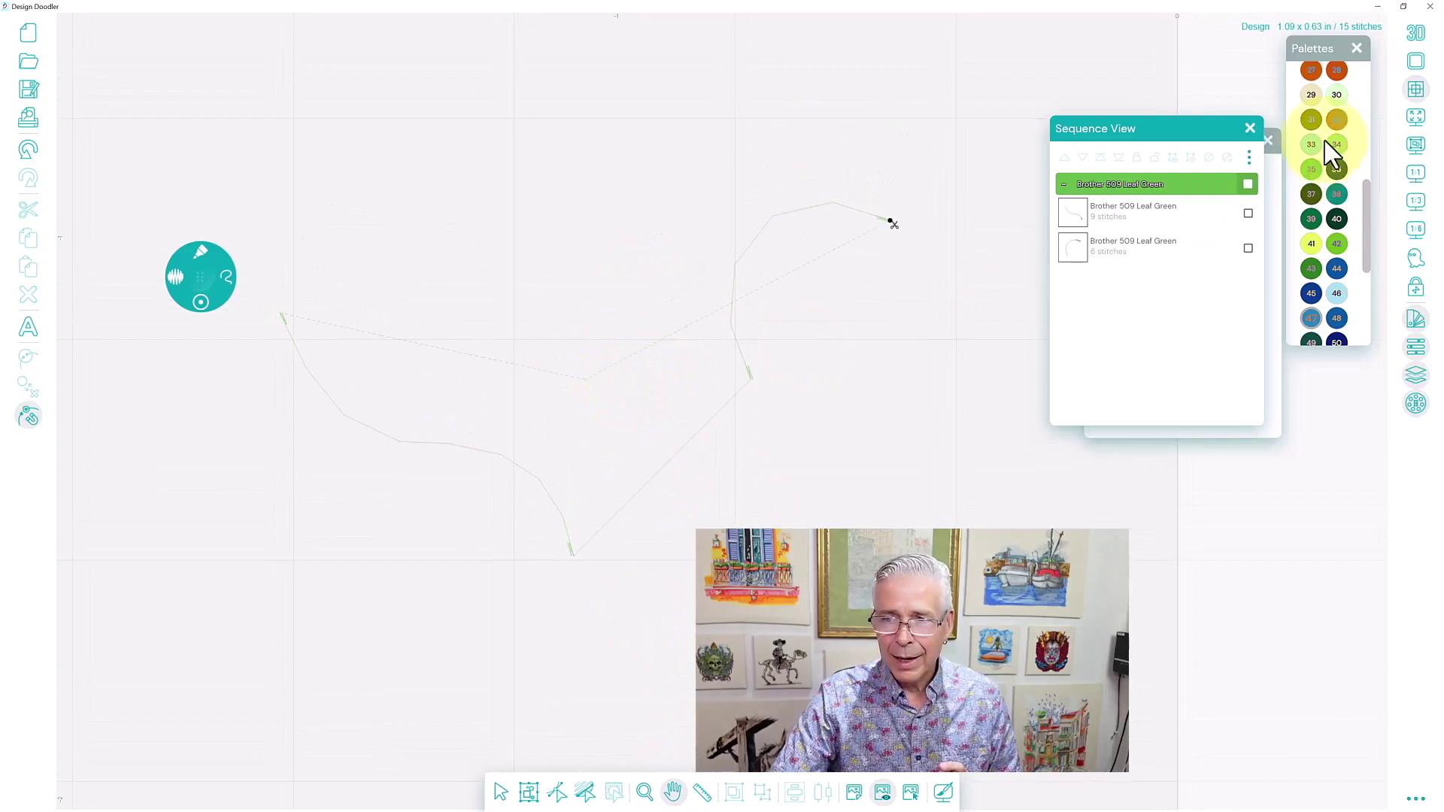
left_click(1413, 37)
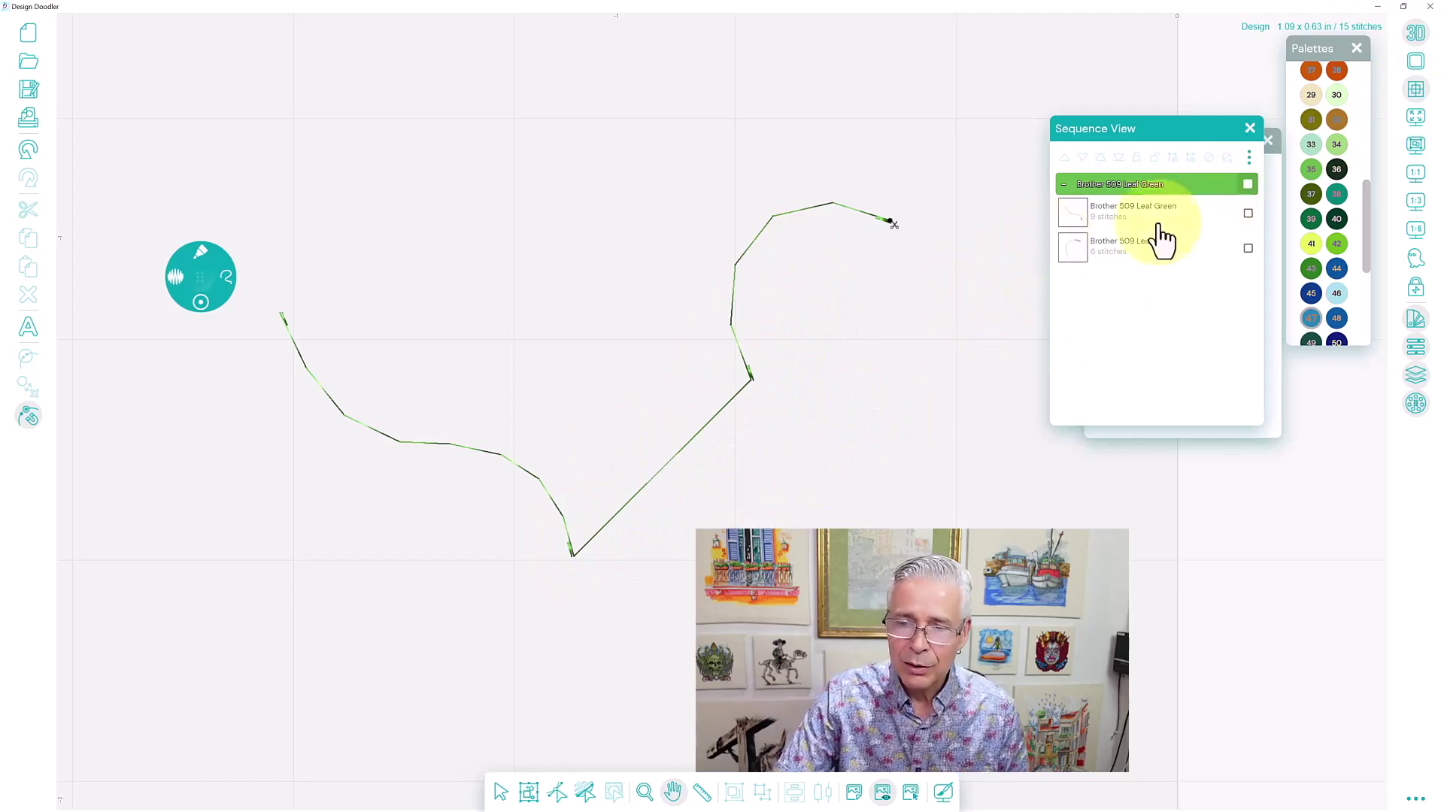
left_click(1418, 36)
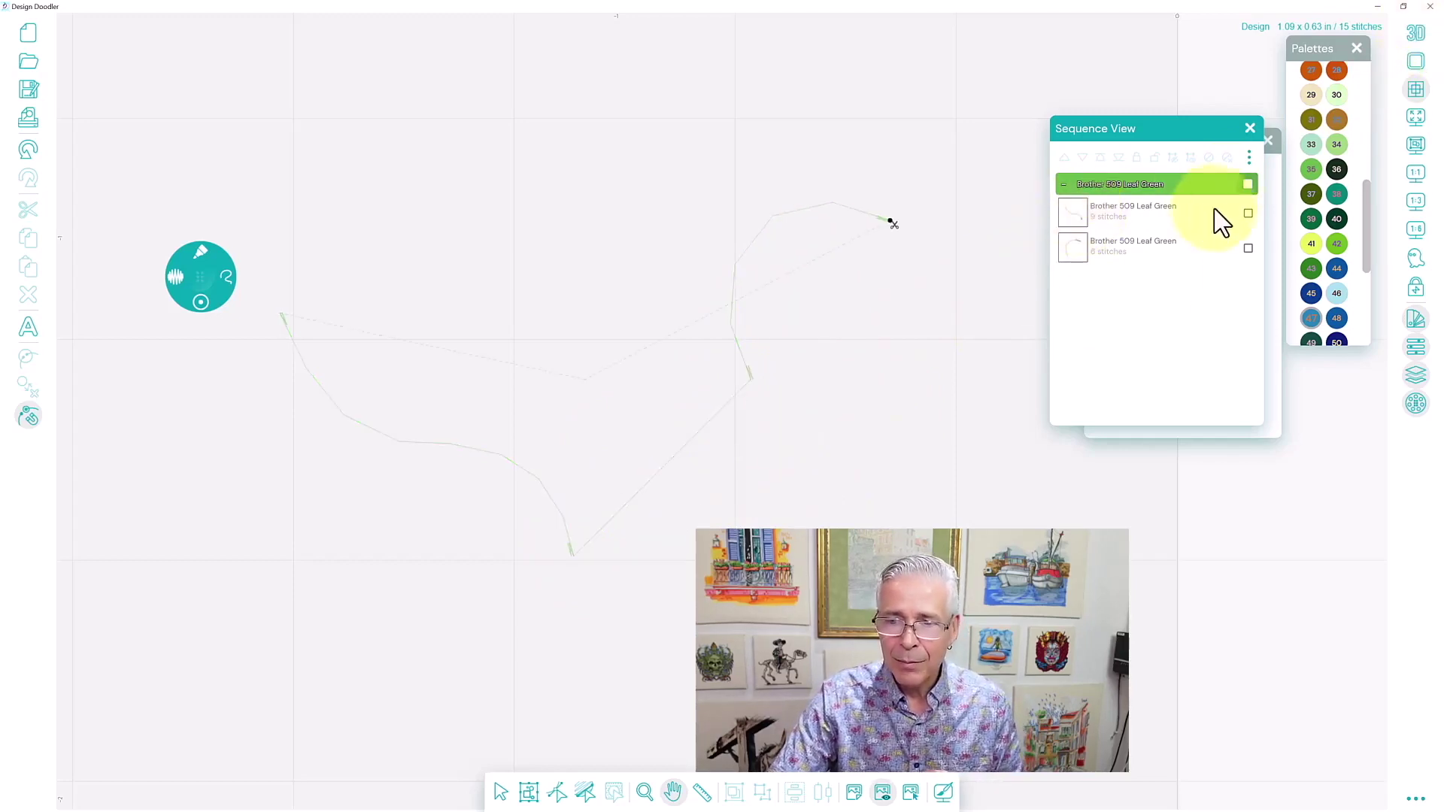
- Rearrange the Sequence View and Properties windows, and set the first Leaf Green running line's End Command to Trim
left_click(1248, 214)
left_click_drag(1202, 132, 1227, 464)
left_click_drag(1222, 142, 1136, 98)
left_click_drag(1194, 152, 1192, 264)
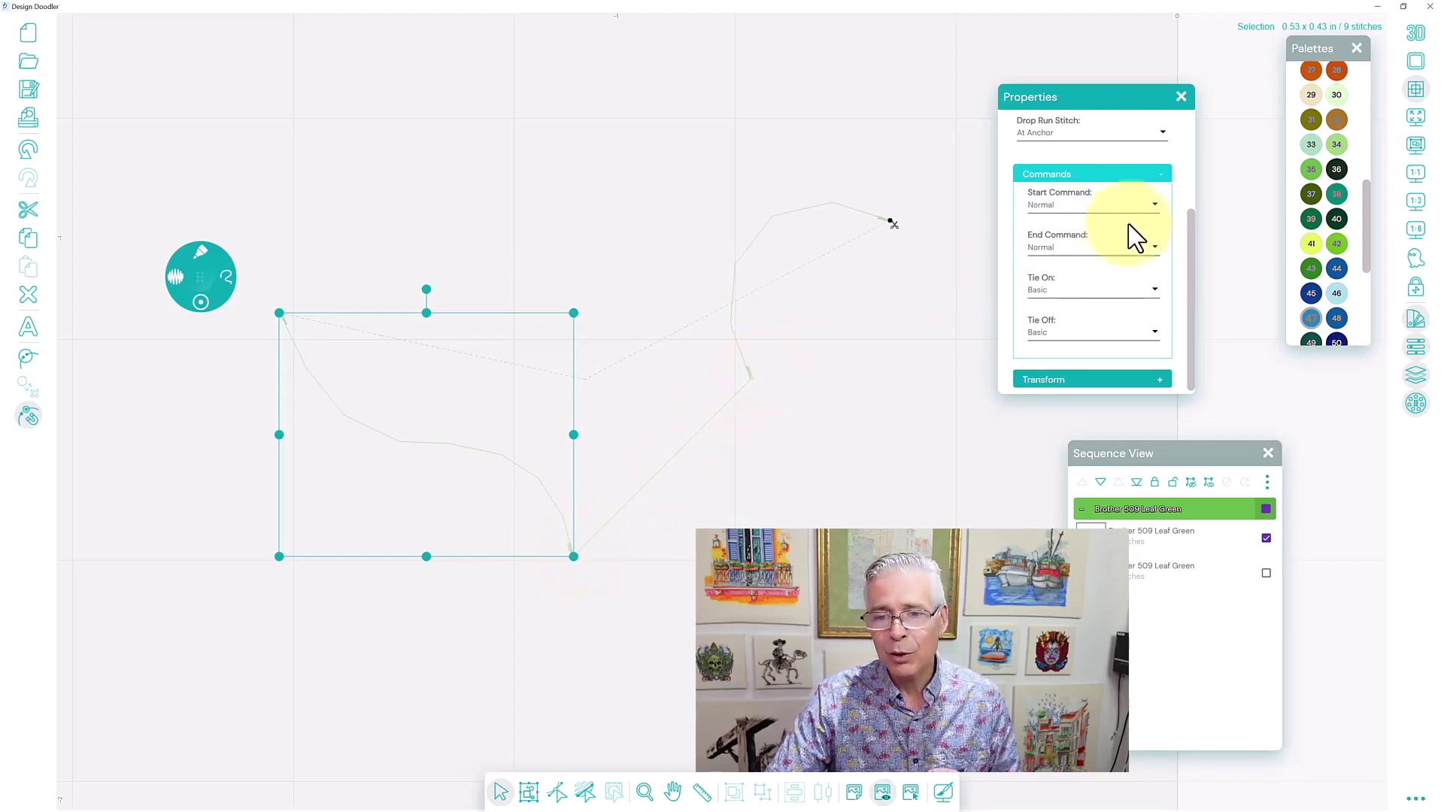
left_click(1158, 259)
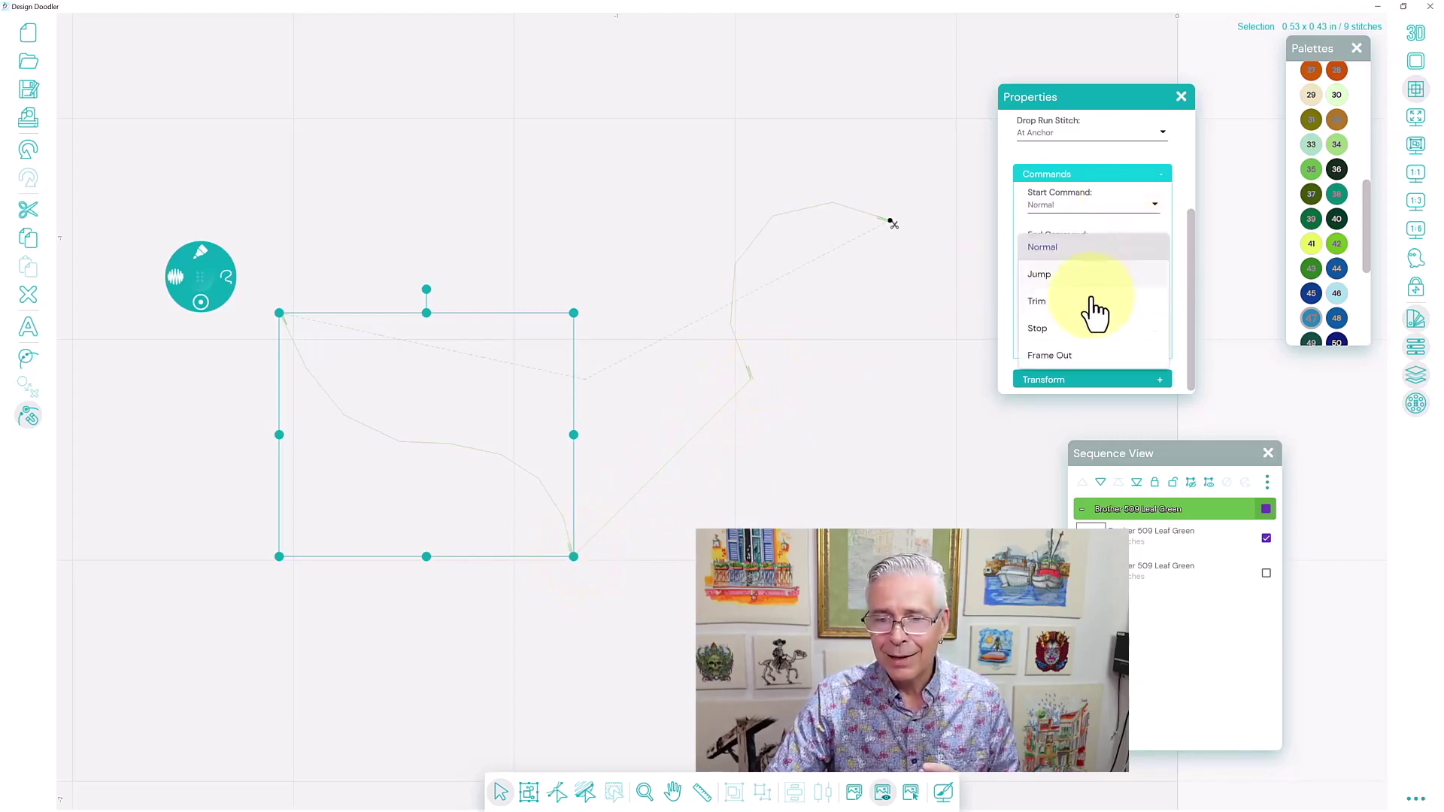
left_click(1038, 307)
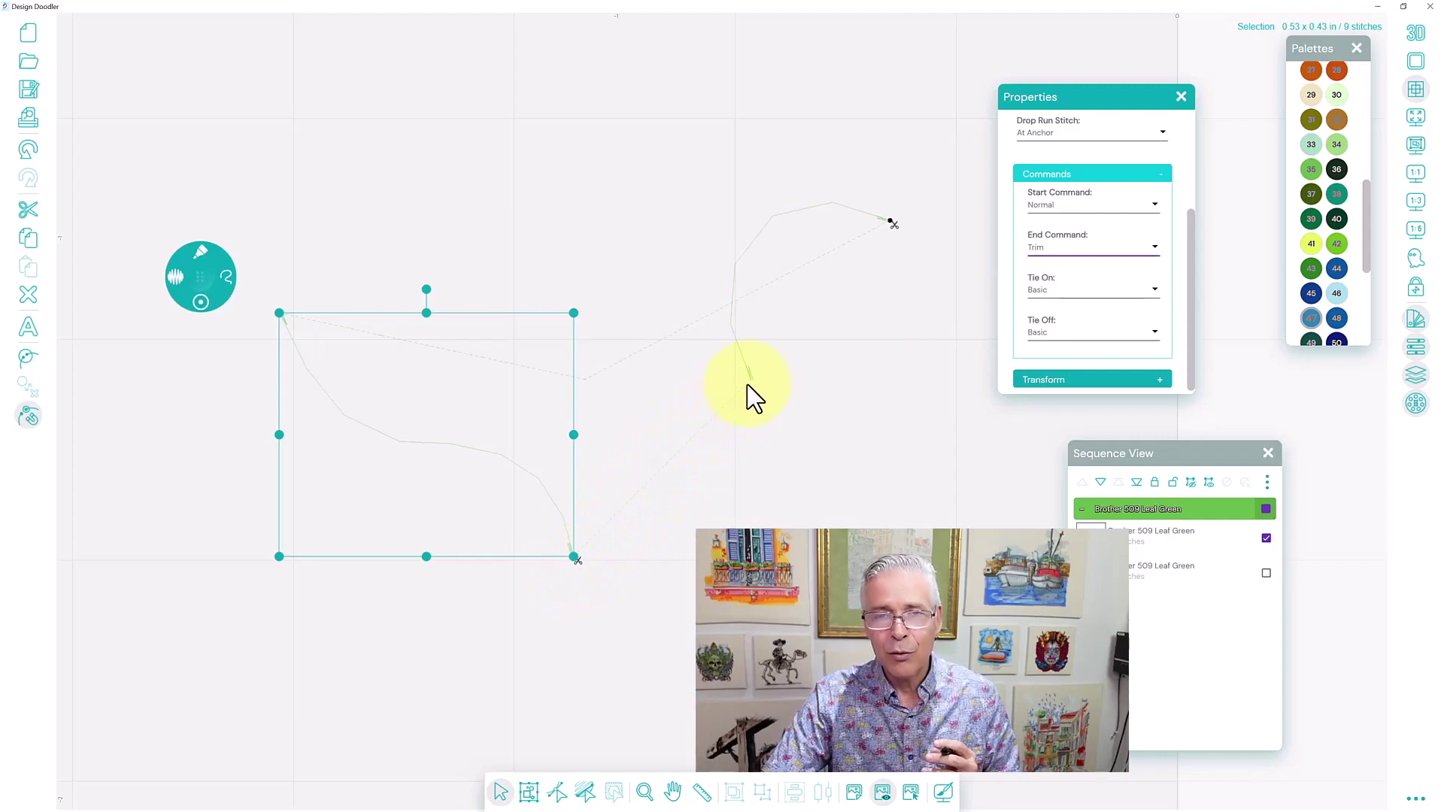
- Turn on the 3D view, set the second Leaf Green running line's Start Command to Jump and deselect it
left_click(1419, 33)
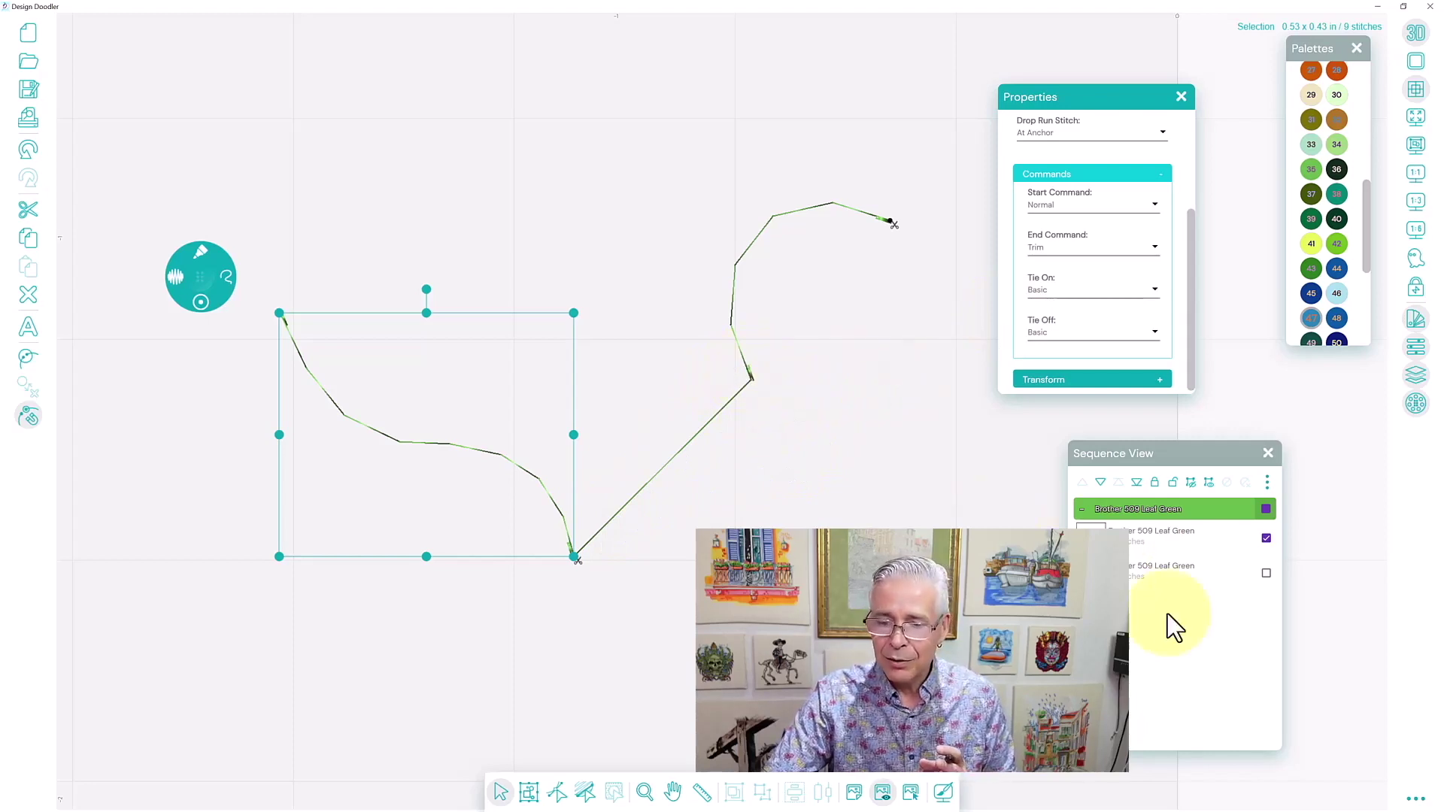
left_click(1265, 573)
left_click_drag(1191, 213, 1195, 297)
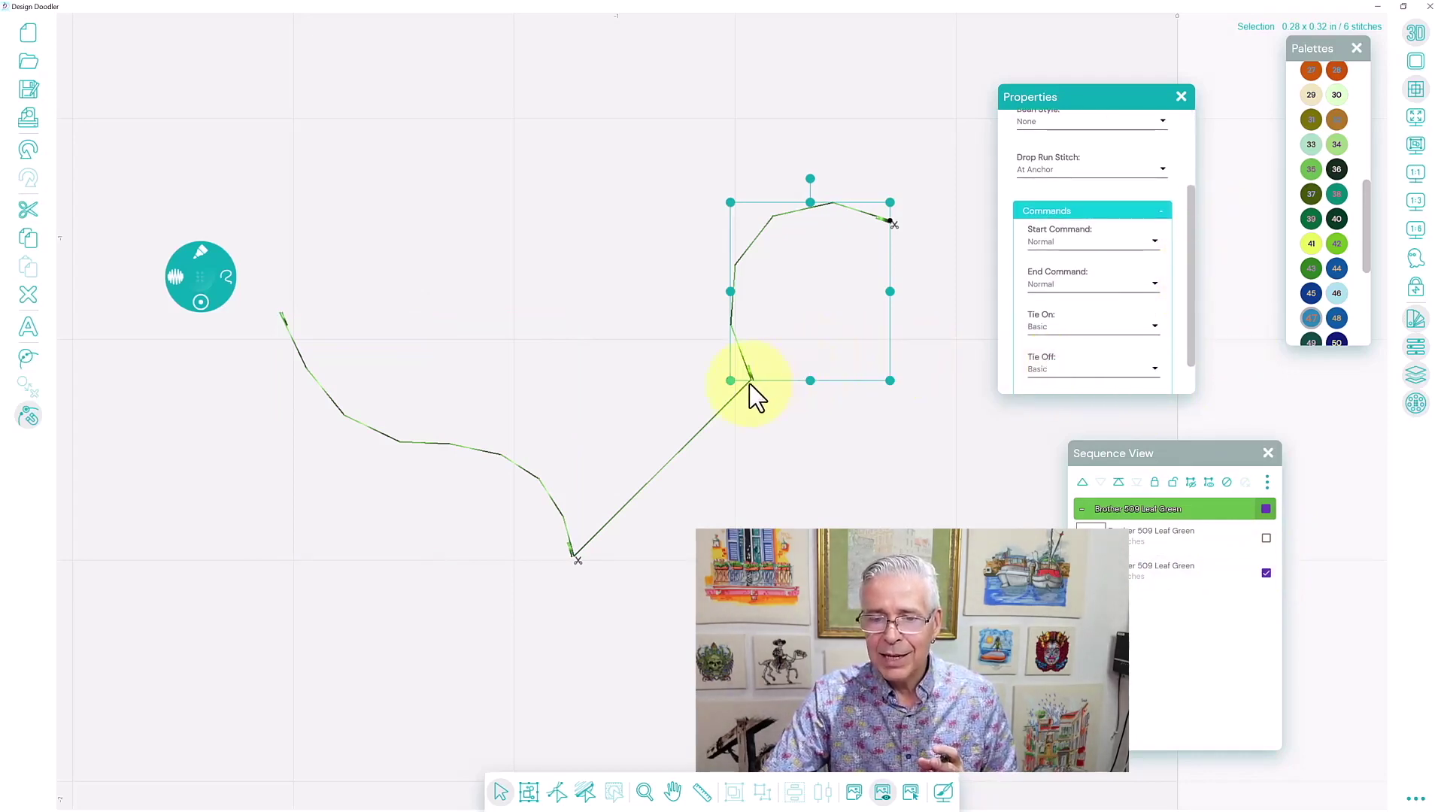
left_click(1151, 241)
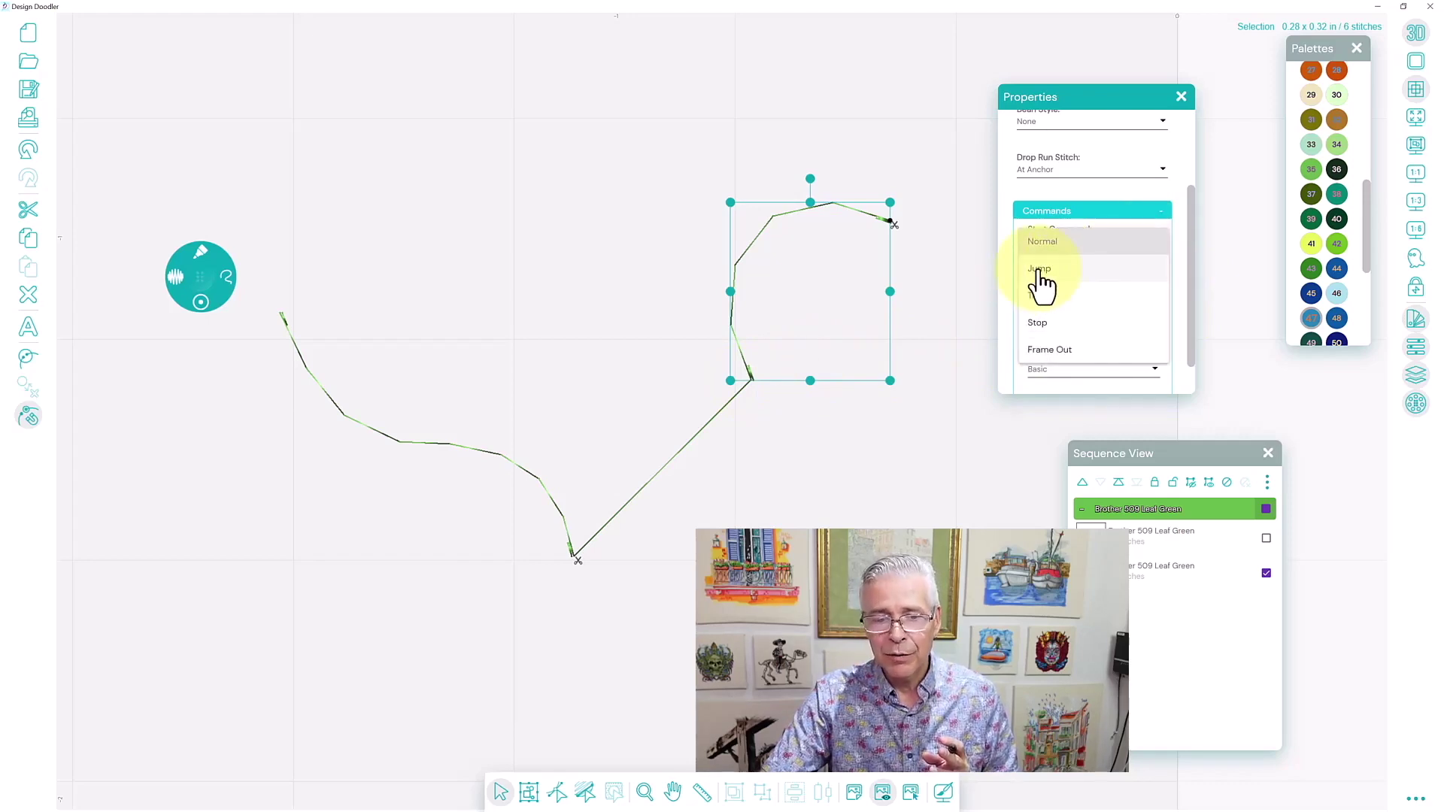
left_click(1040, 275)
left_click(743, 493)
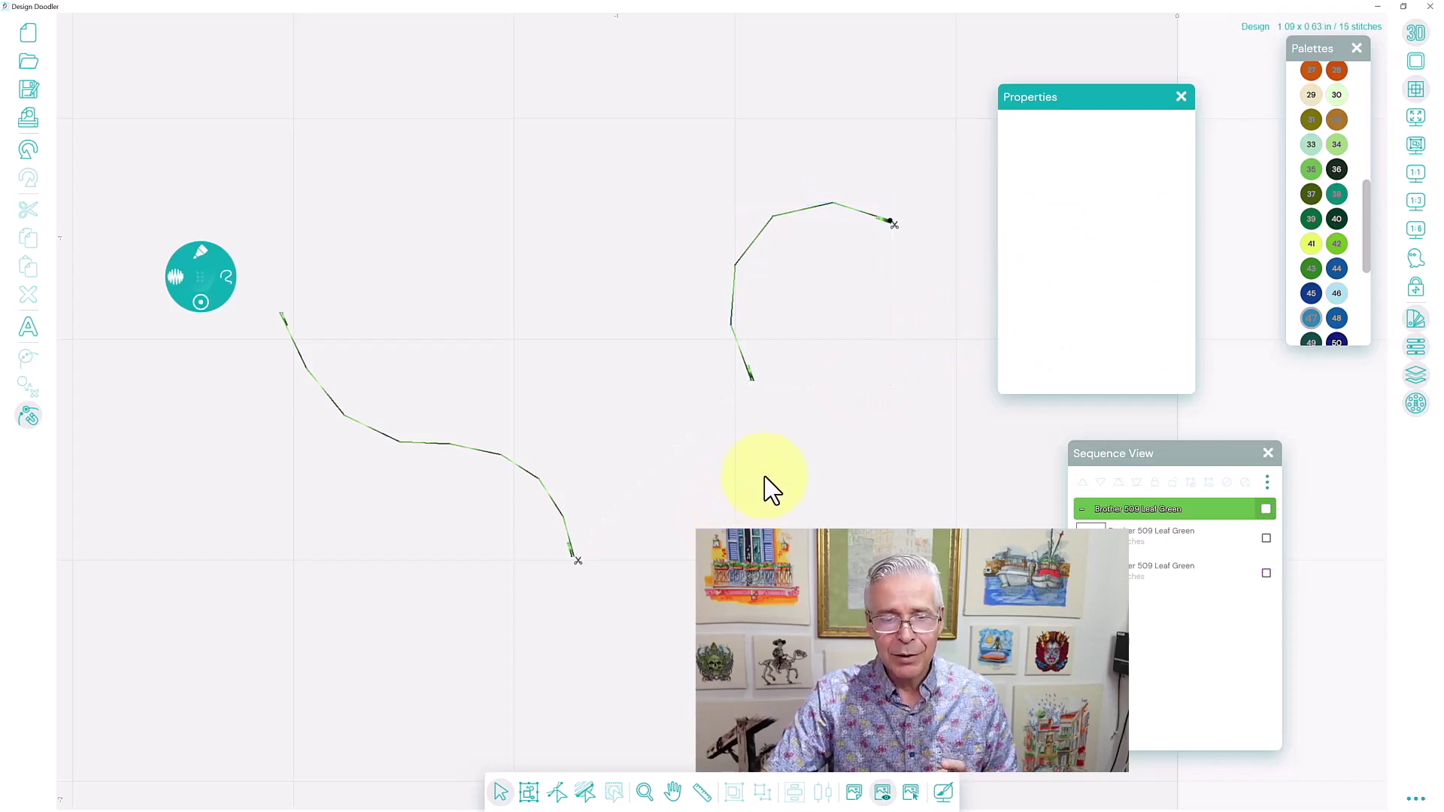